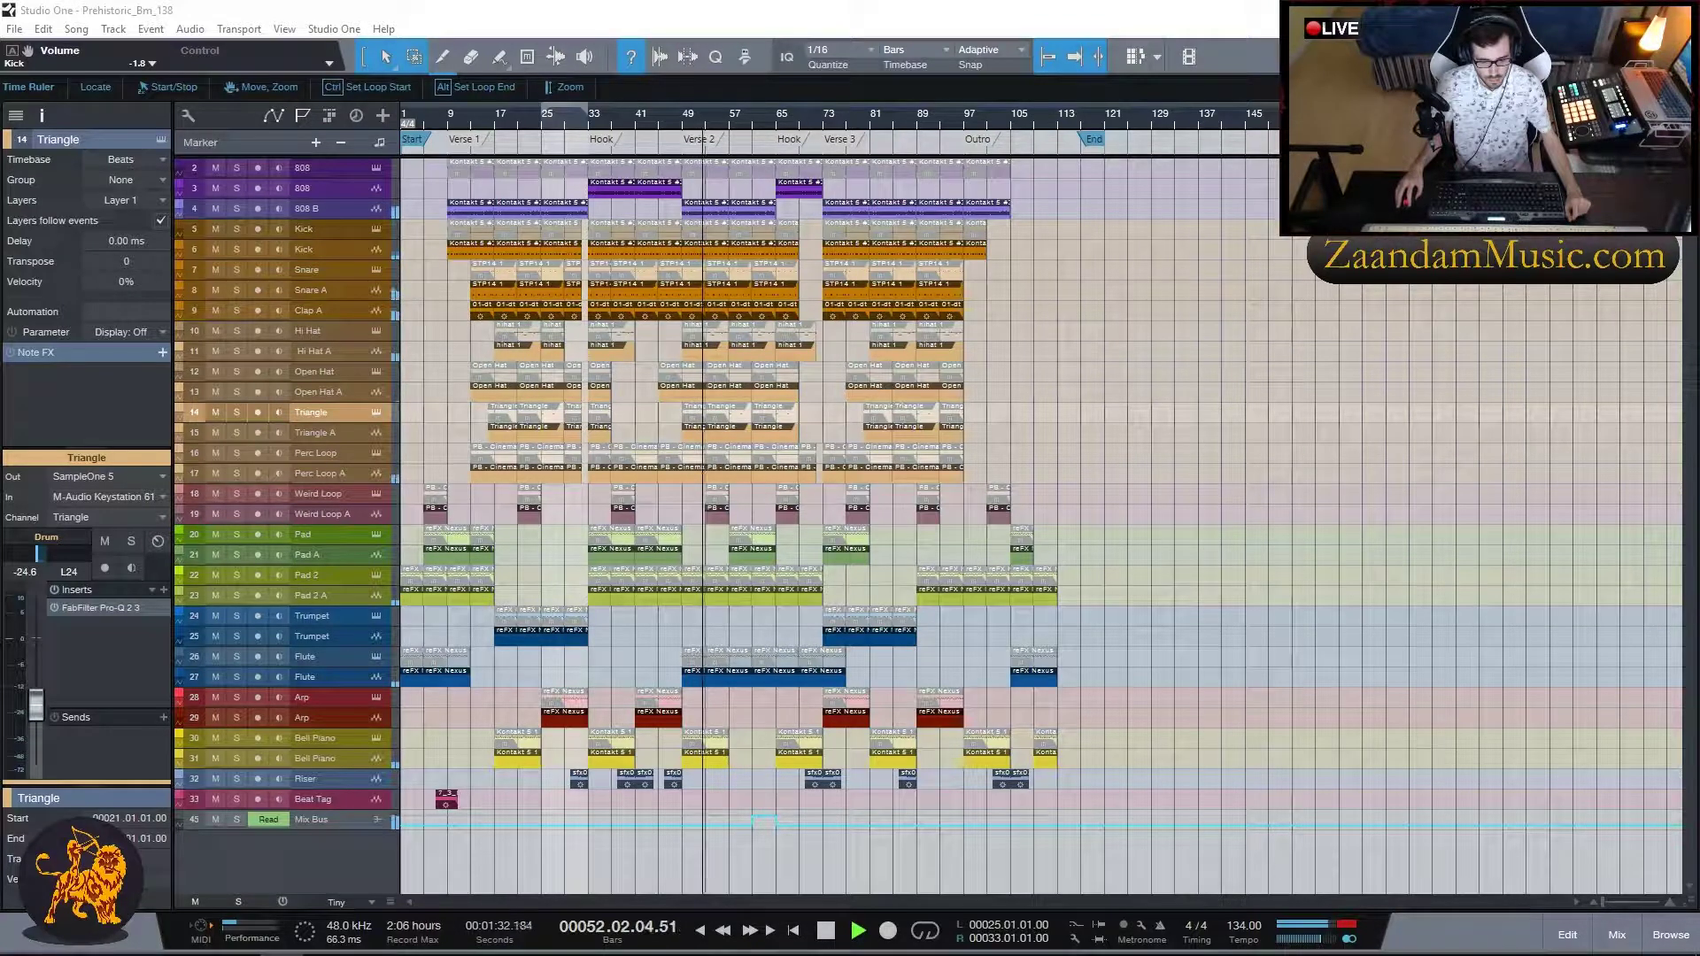
- Set the arrangement's track height to Normal and enlarge the timeline from Verse 1 to the Outro
left_click(365, 904)
left_click(361, 837)
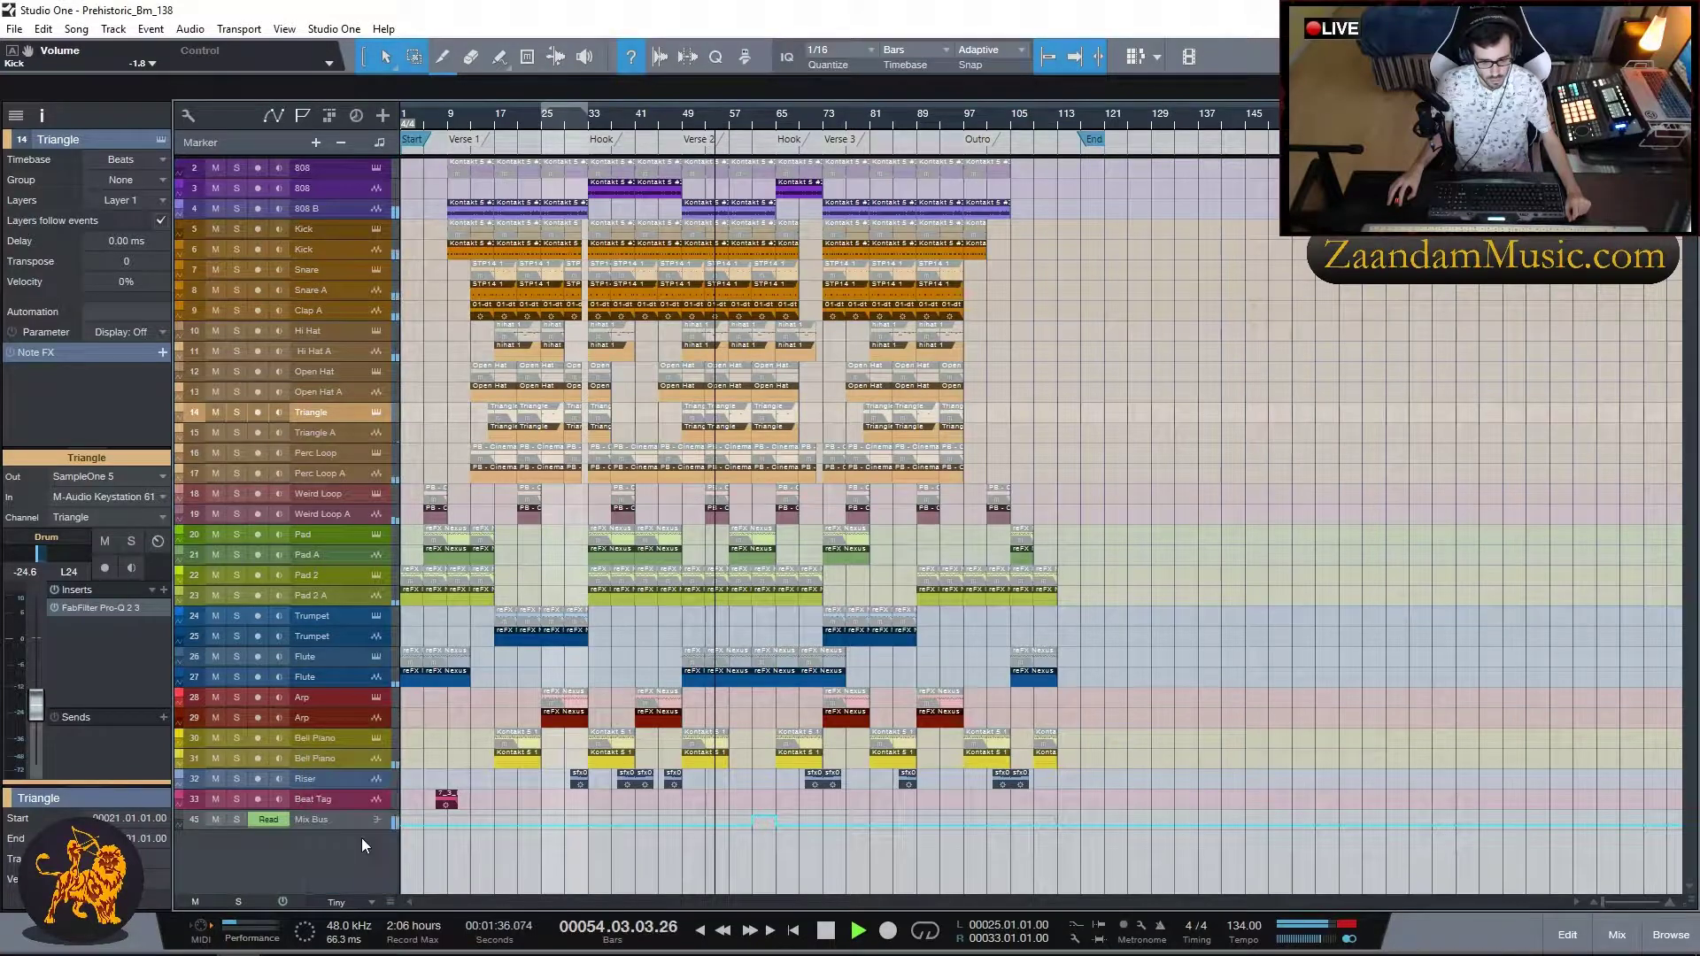
scroll(1142, 556, "up", 5)
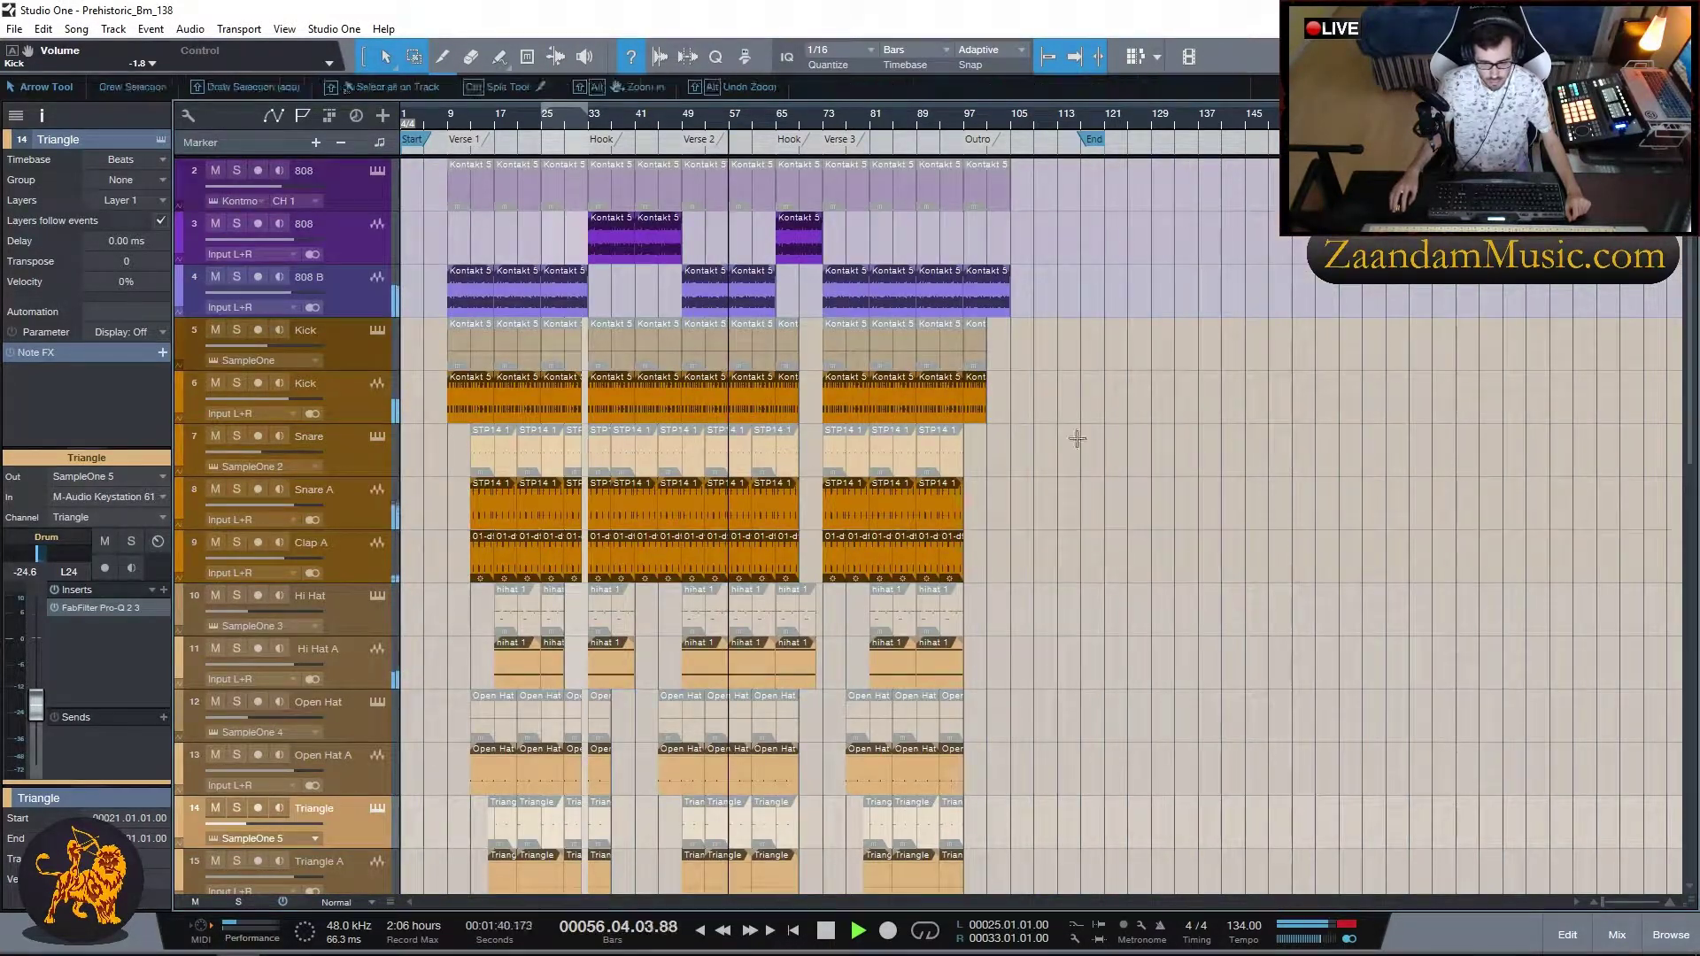
key("e")
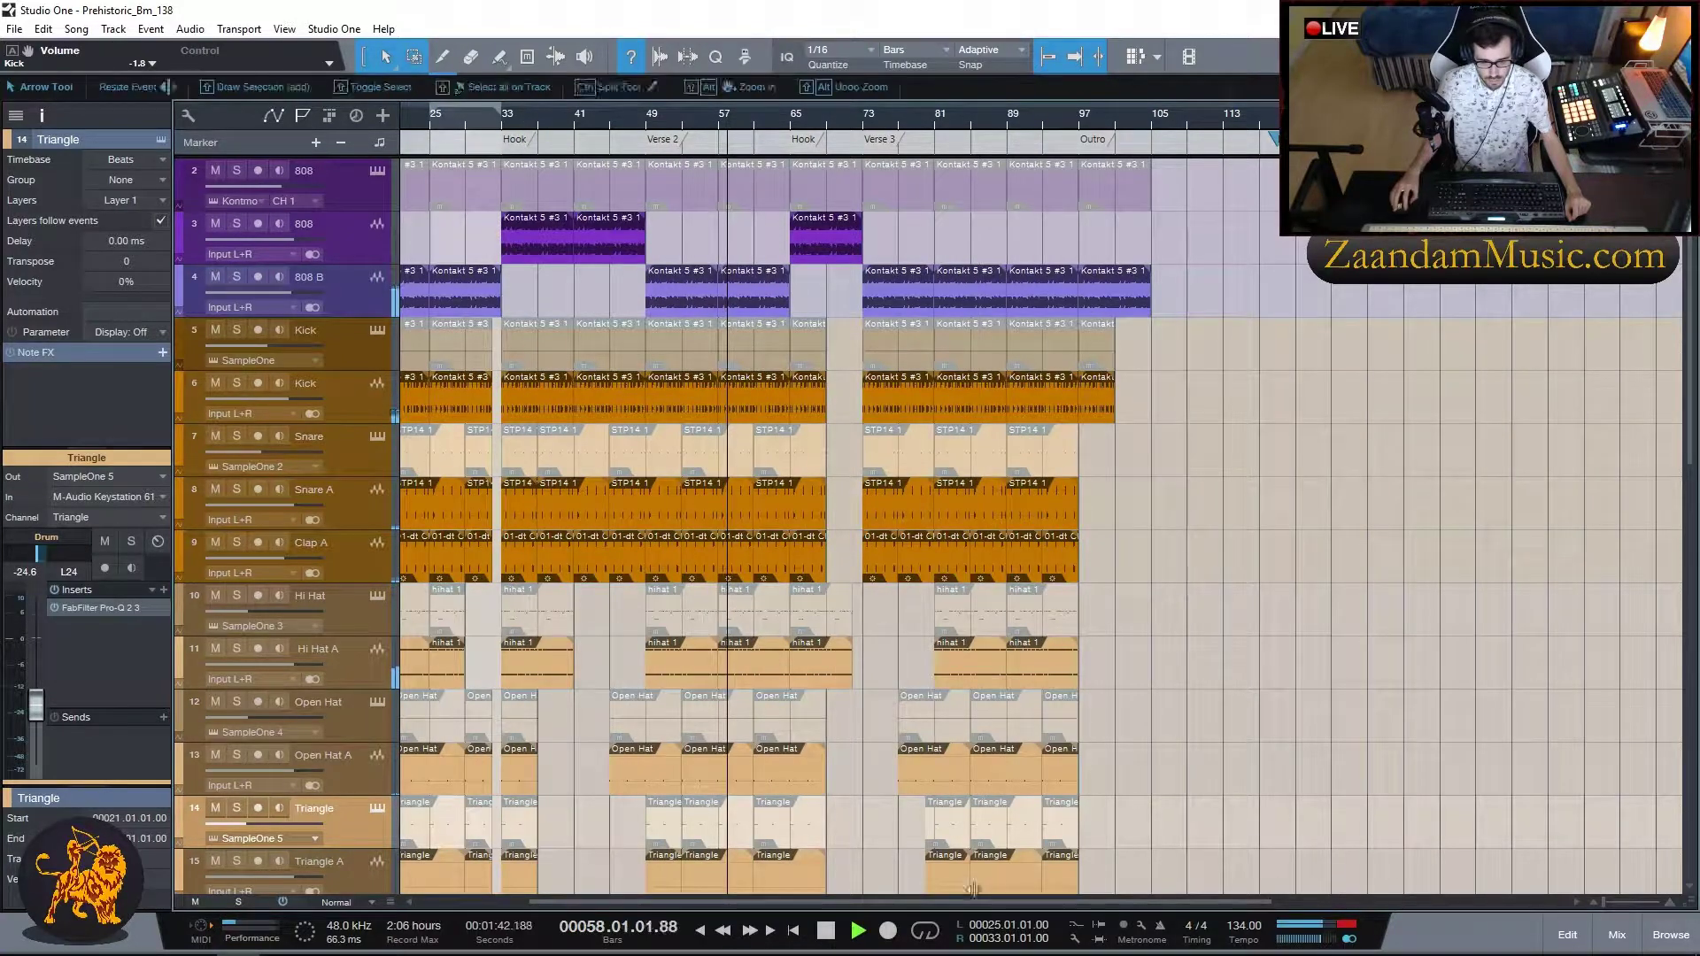
left_click_drag(978, 903, 895, 899)
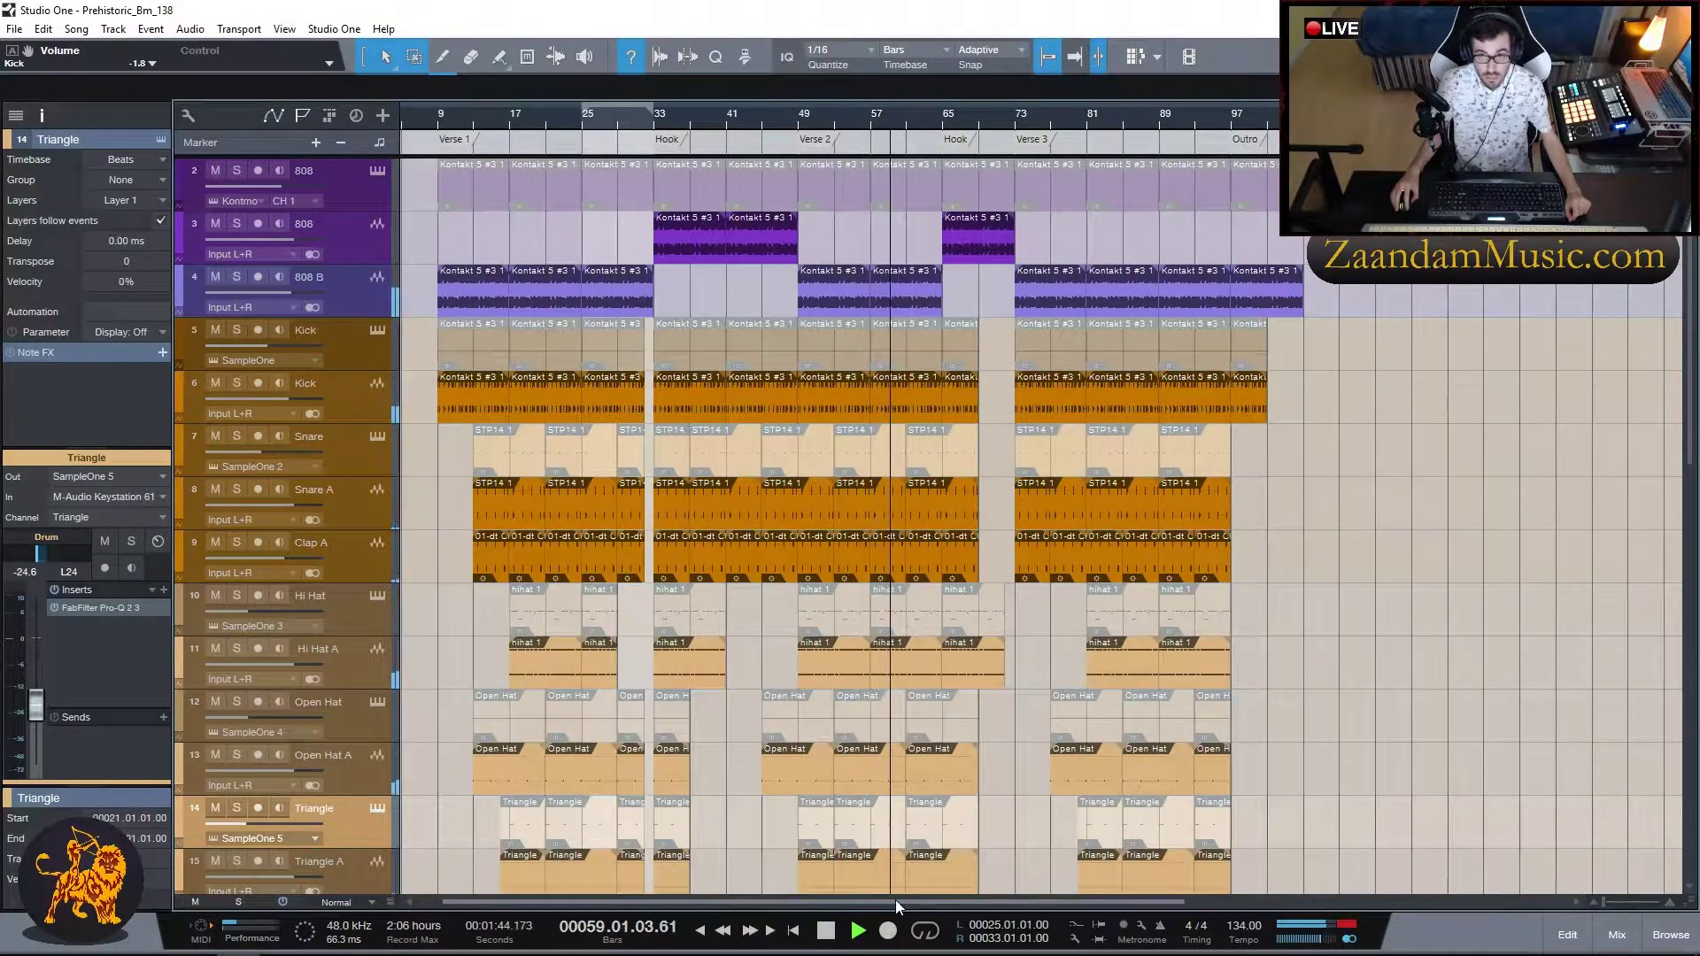
- Examine the clips on every track from the 808s down to the Mix Bus and back while the song plays
scroll(1456, 585, "down", 1)
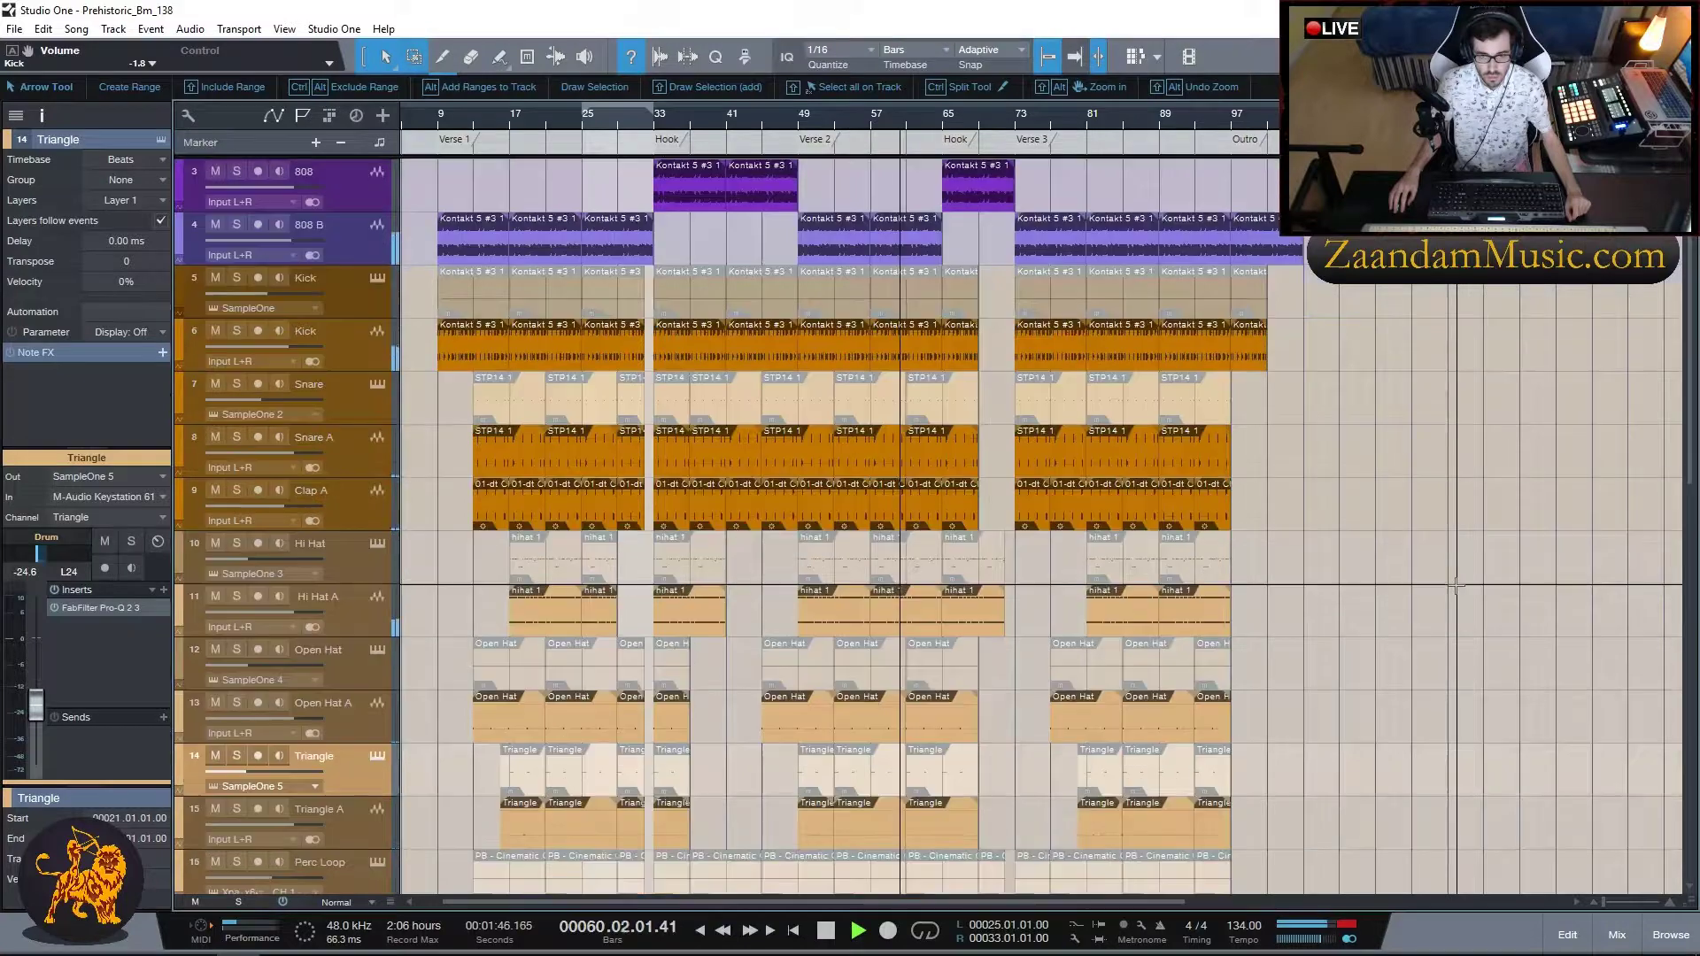
scroll(1457, 584, "down", 5)
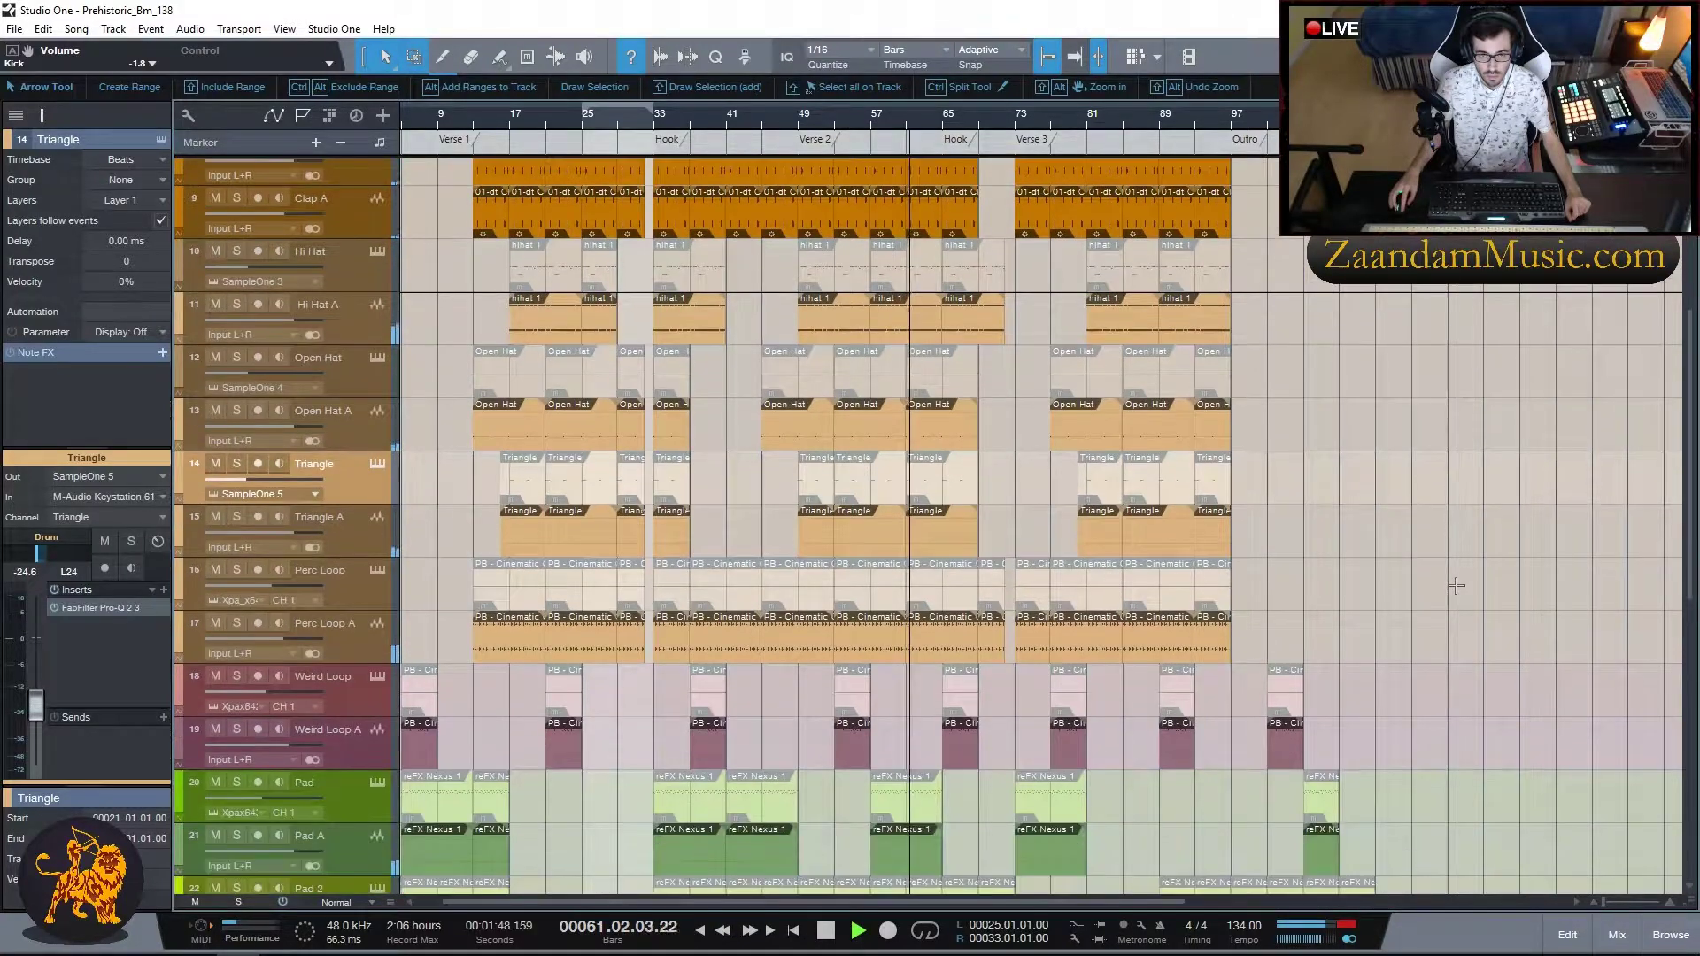
scroll(1456, 584, "down", 4)
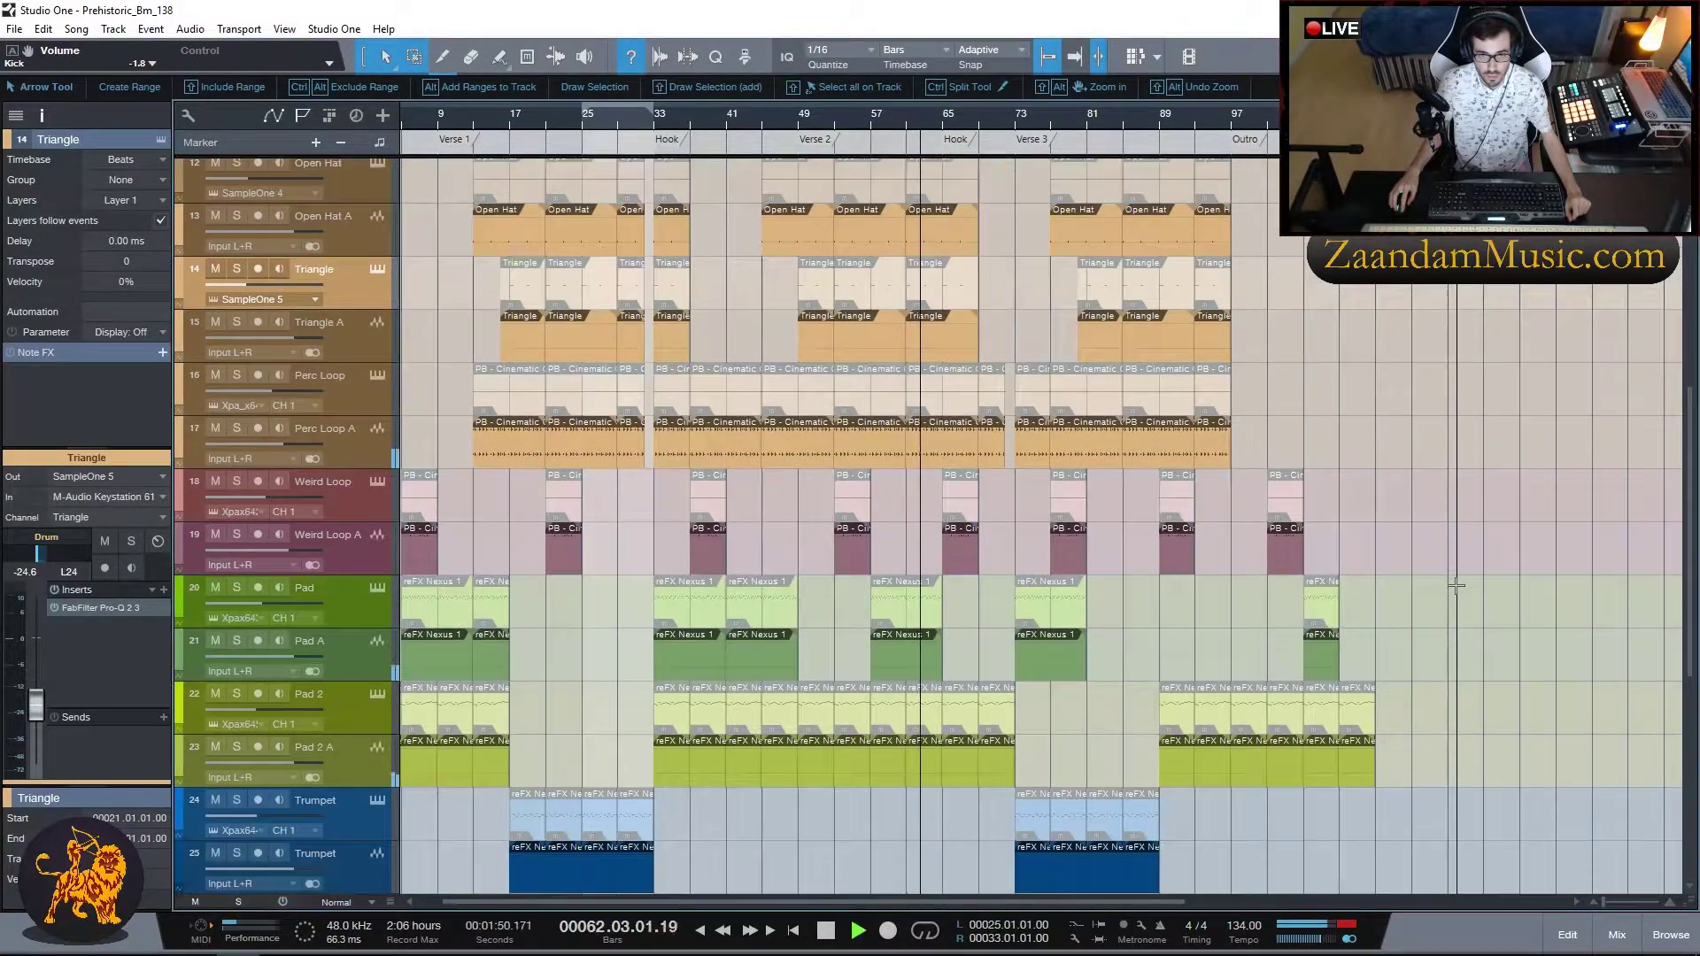
scroll(1456, 584, "down", 7)
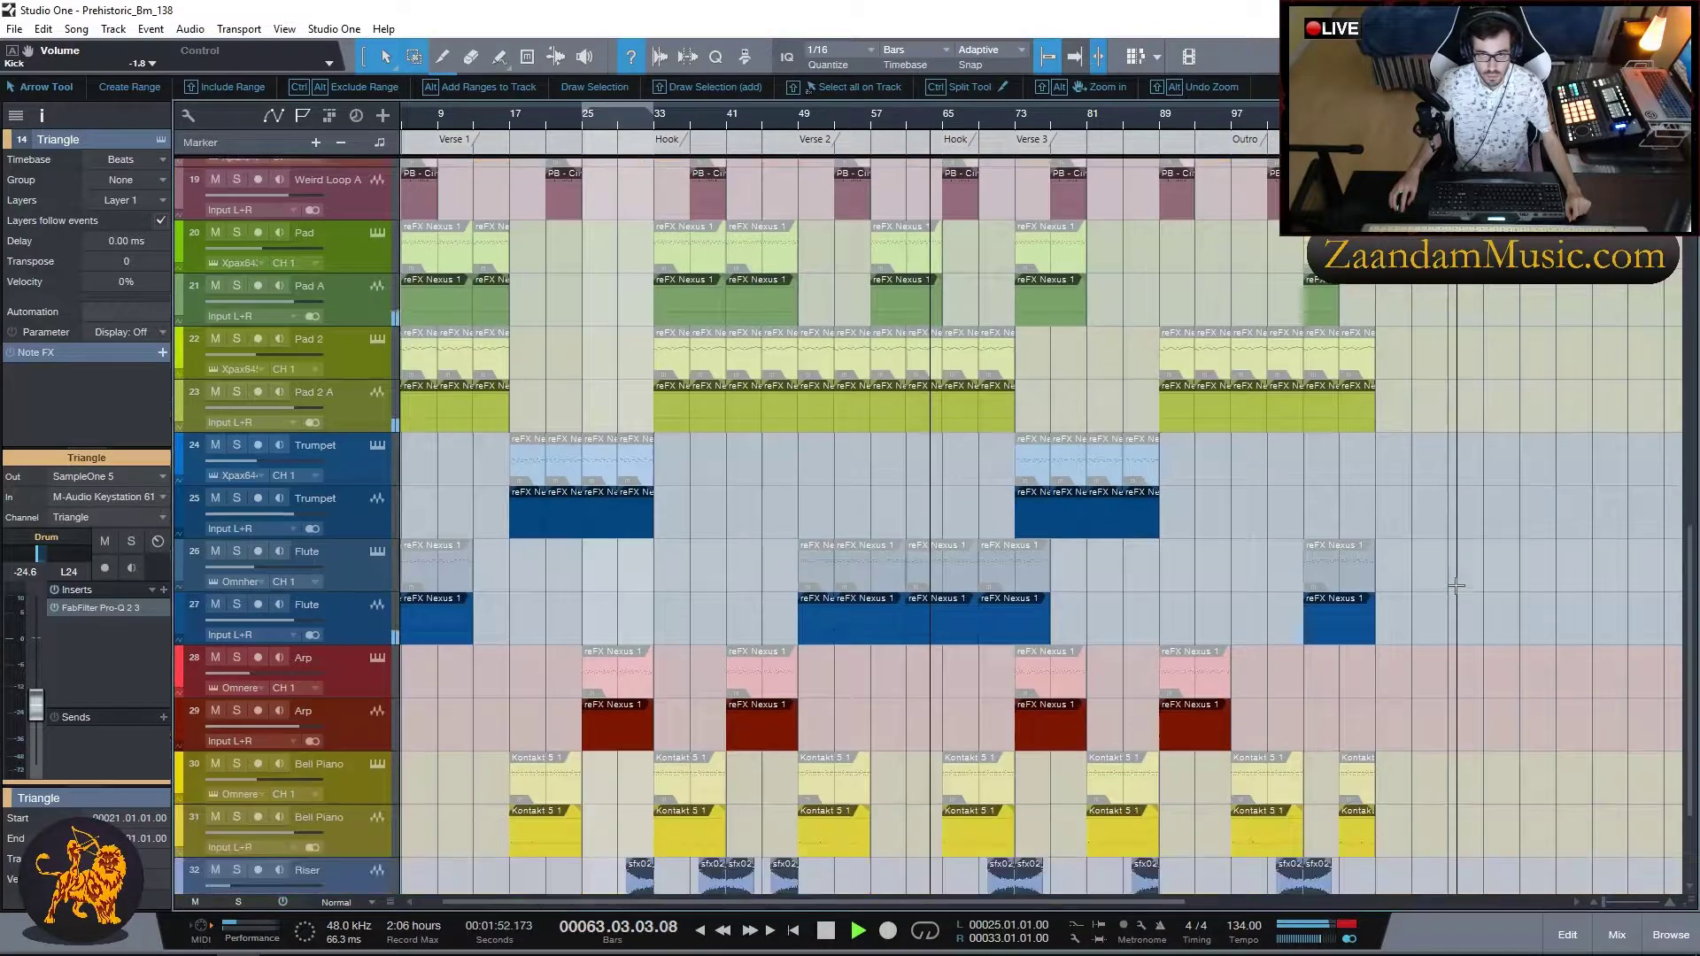
scroll(1456, 584, "down", 3)
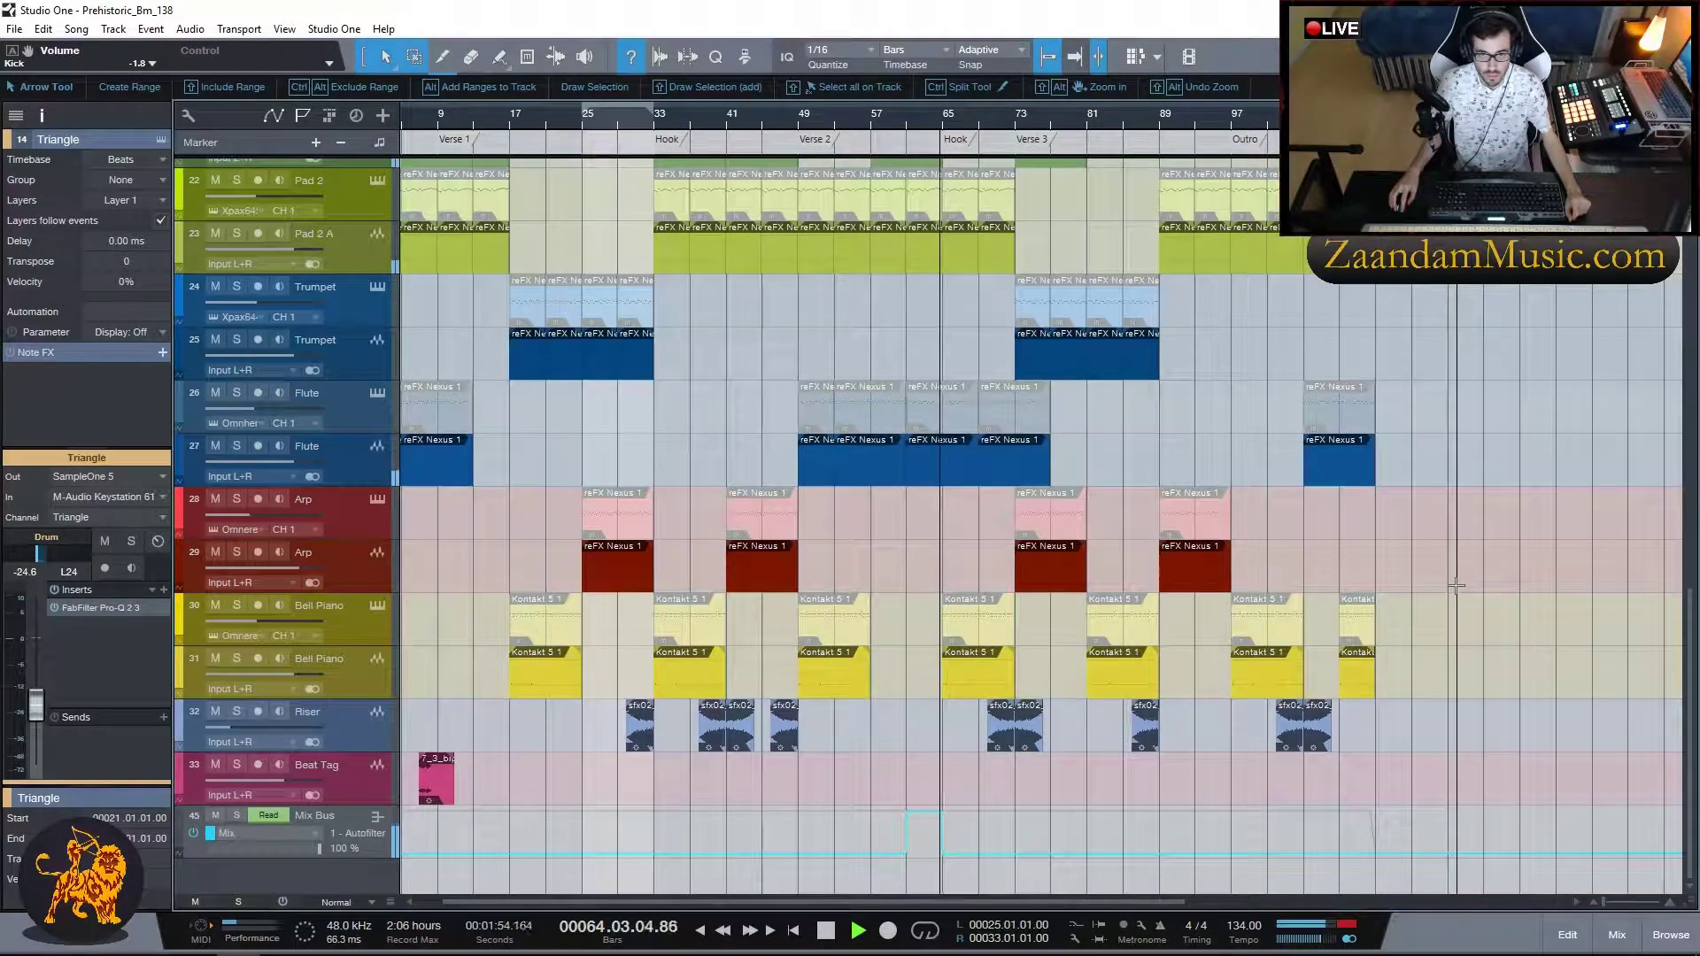
scroll(1456, 584, "up", 1)
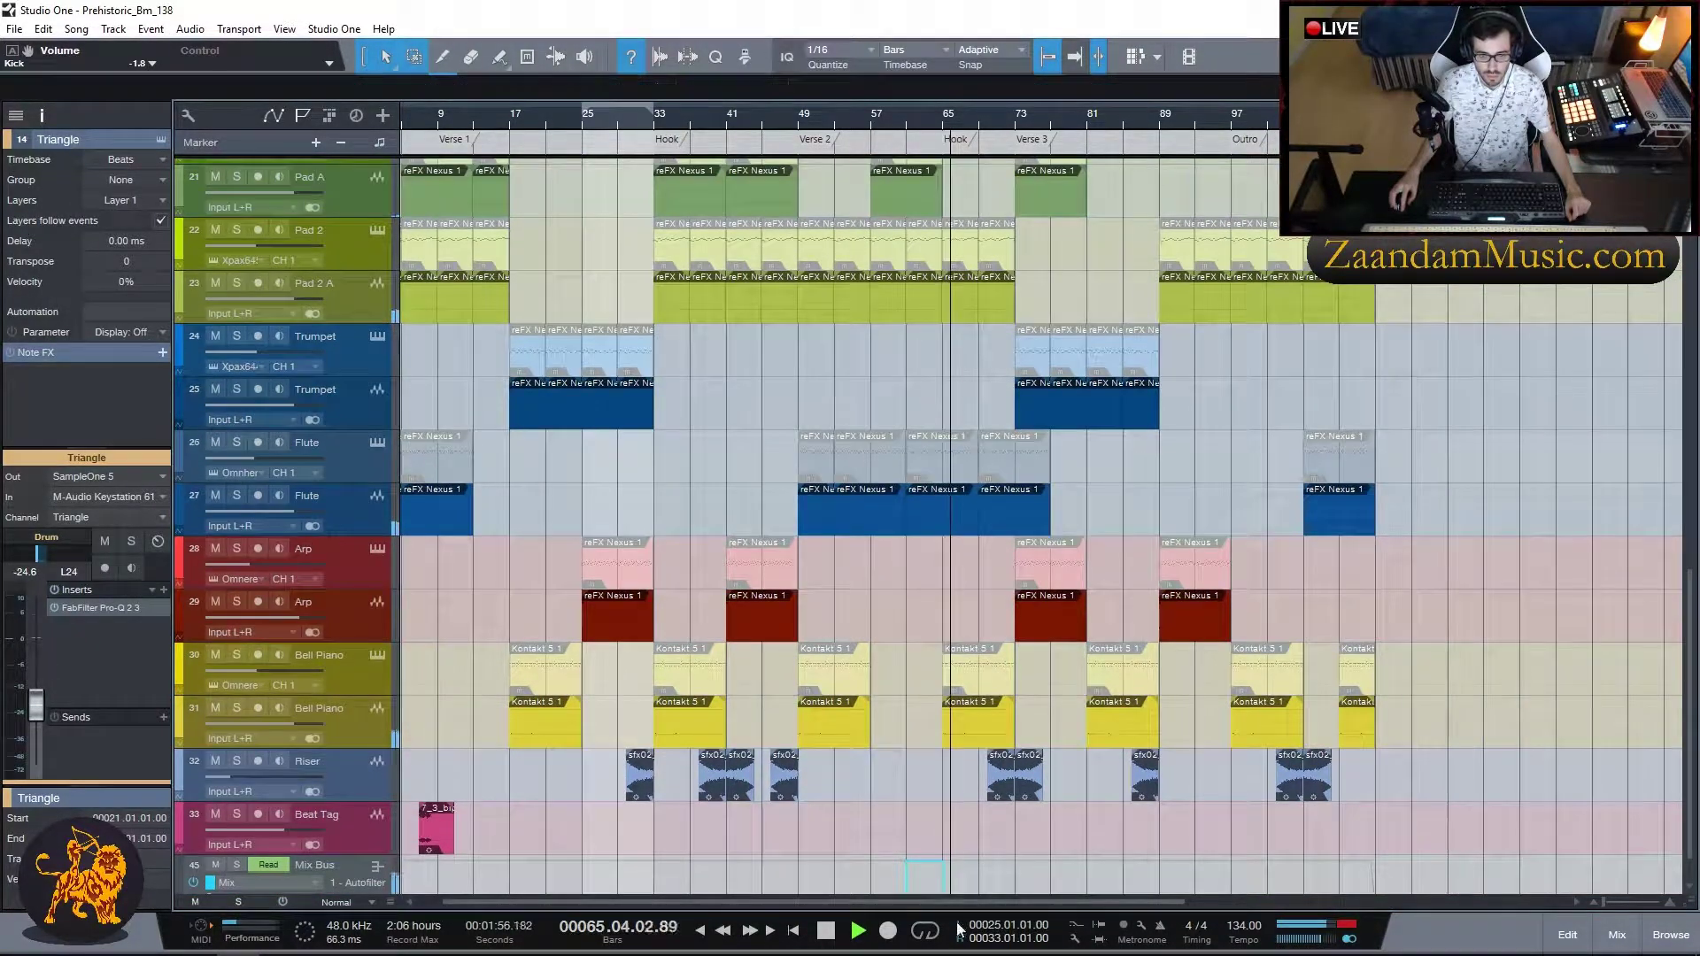
left_click_drag(809, 903, 789, 902)
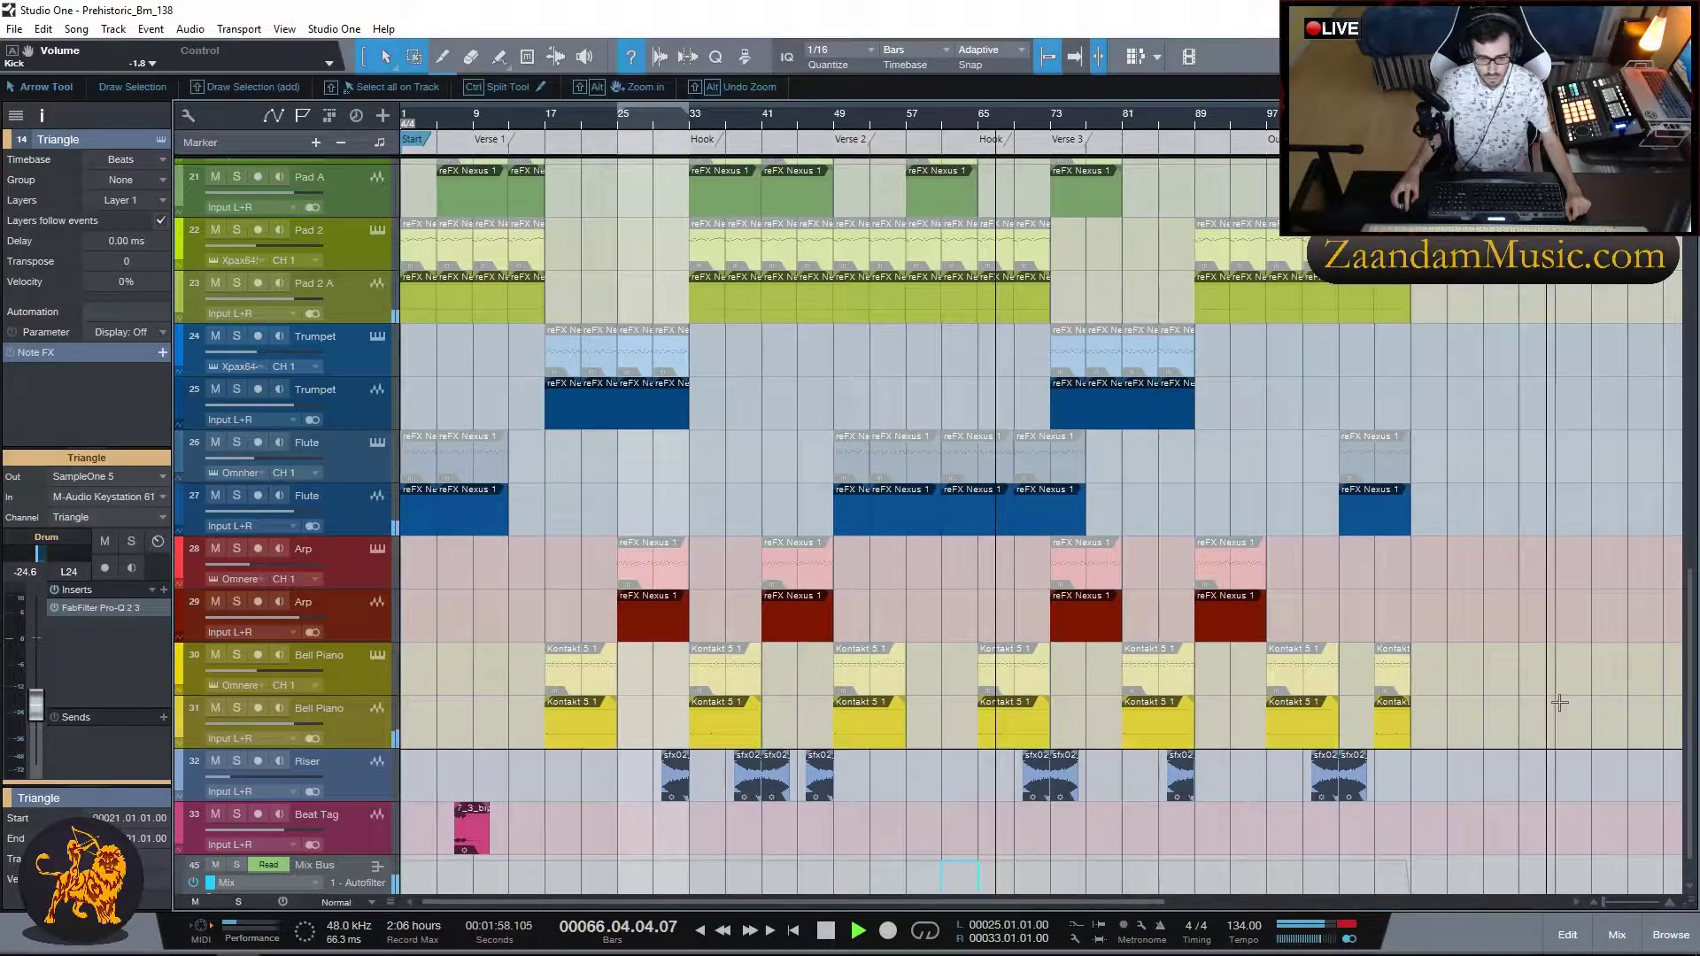
scroll(1571, 677, "up", 2)
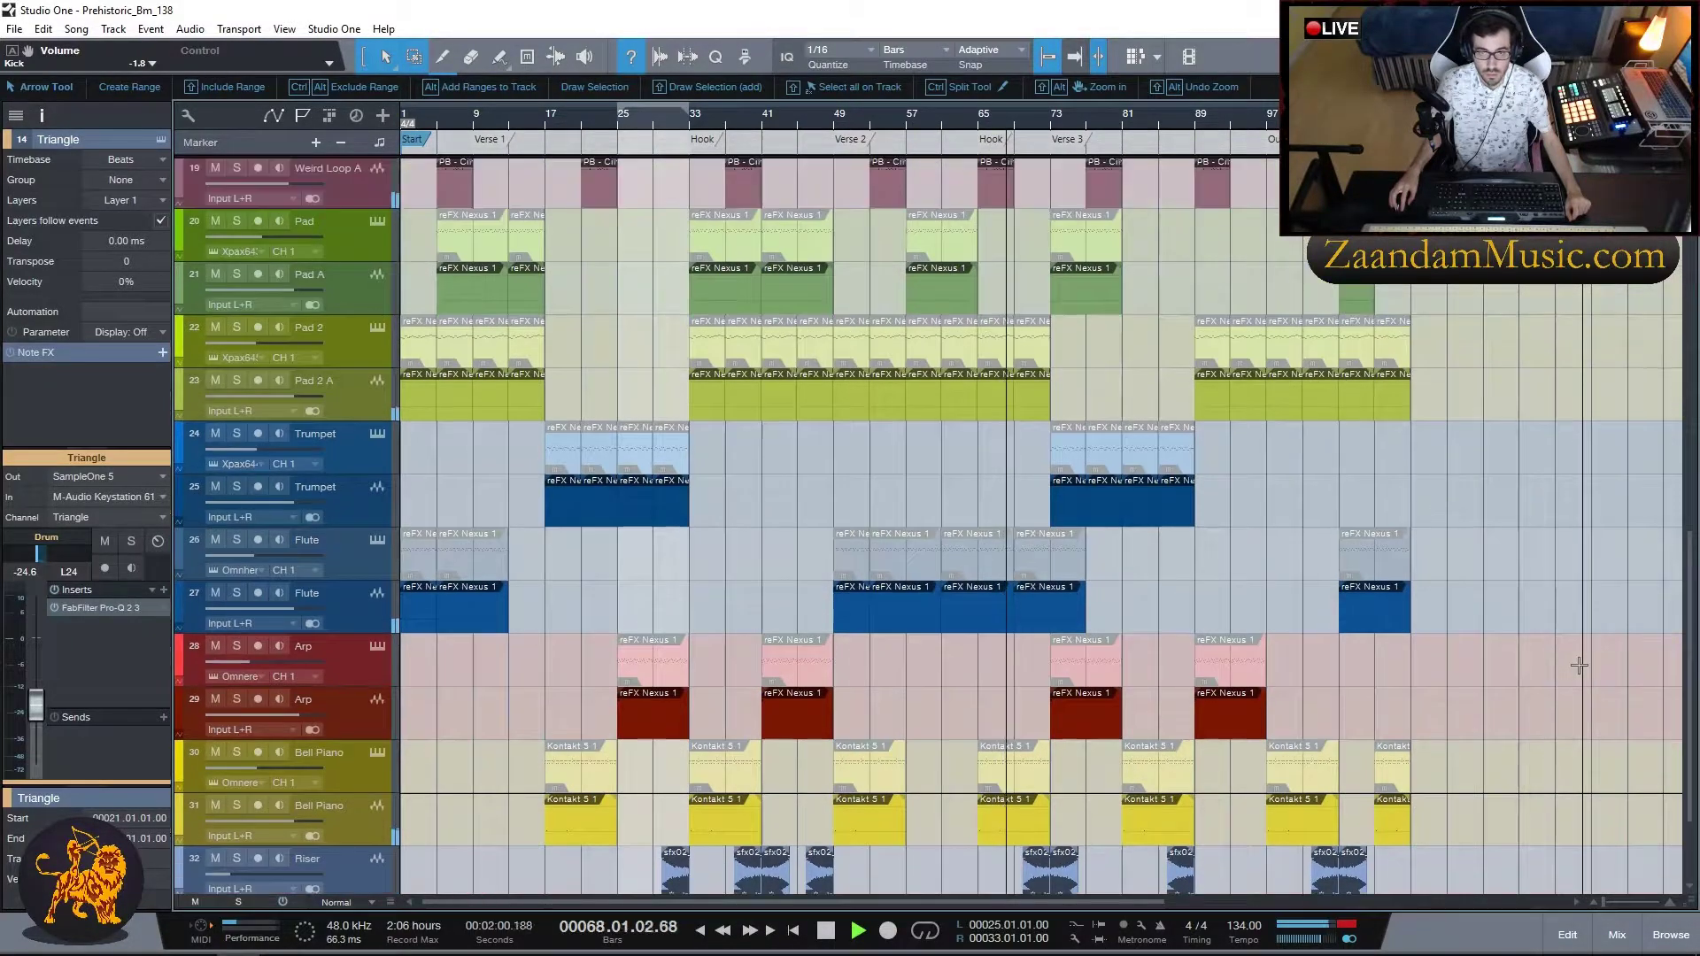
scroll(1578, 664, "up", 5)
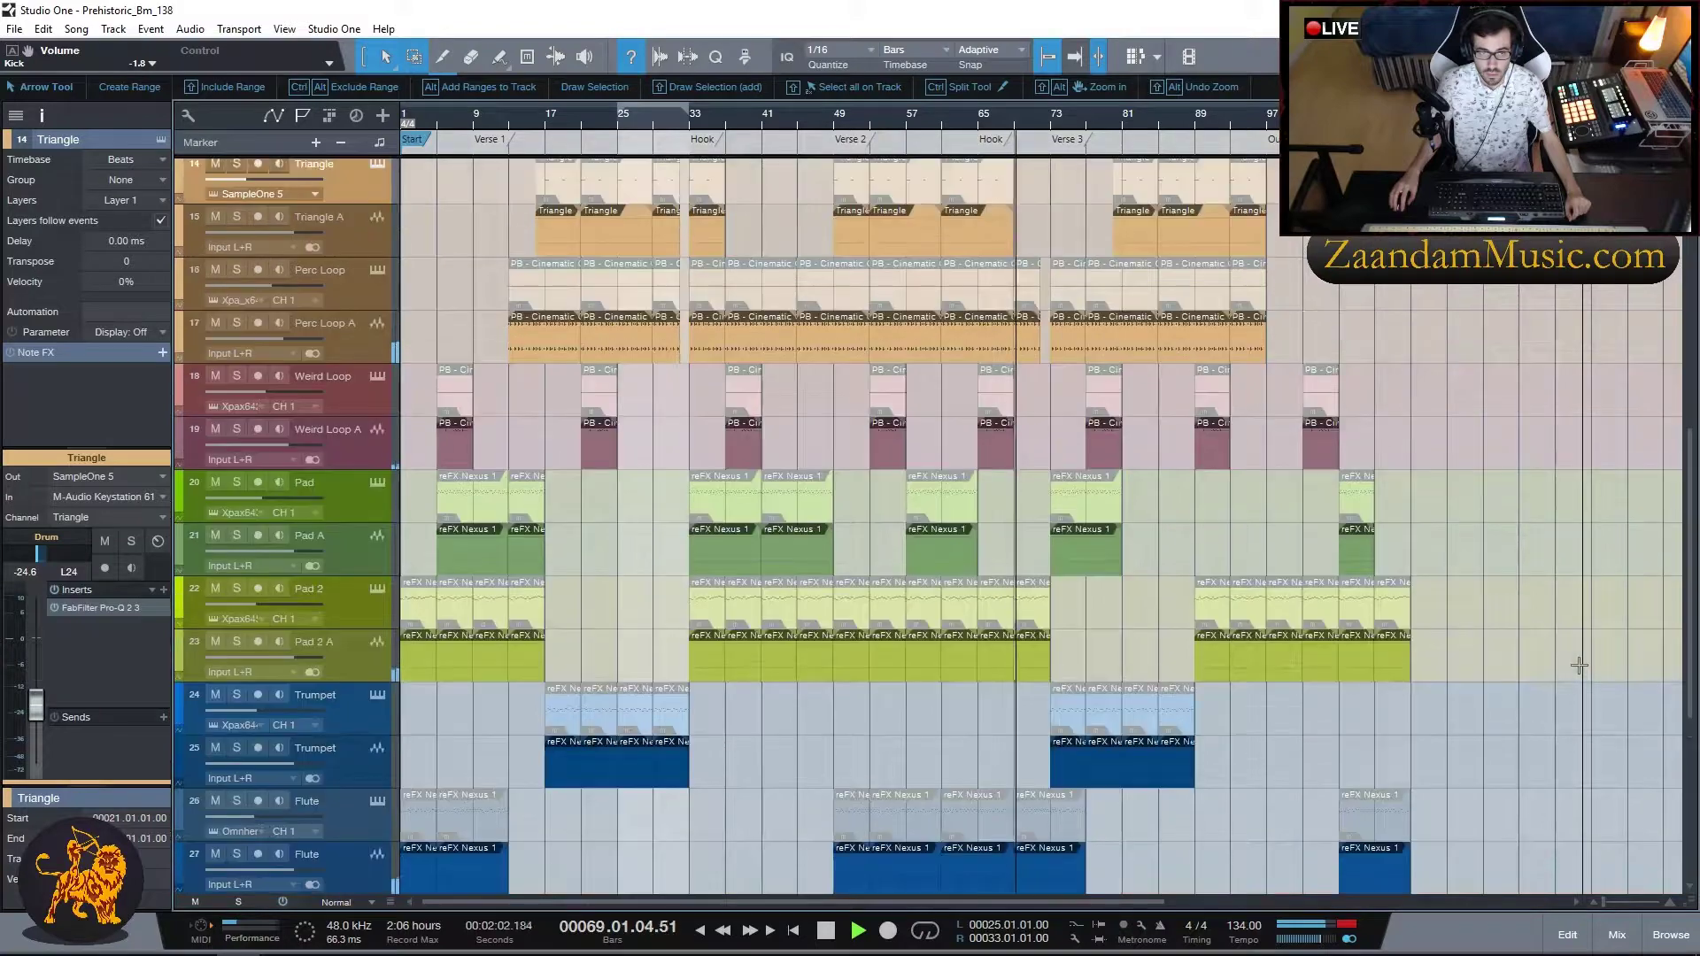
scroll(1578, 664, "up", 6)
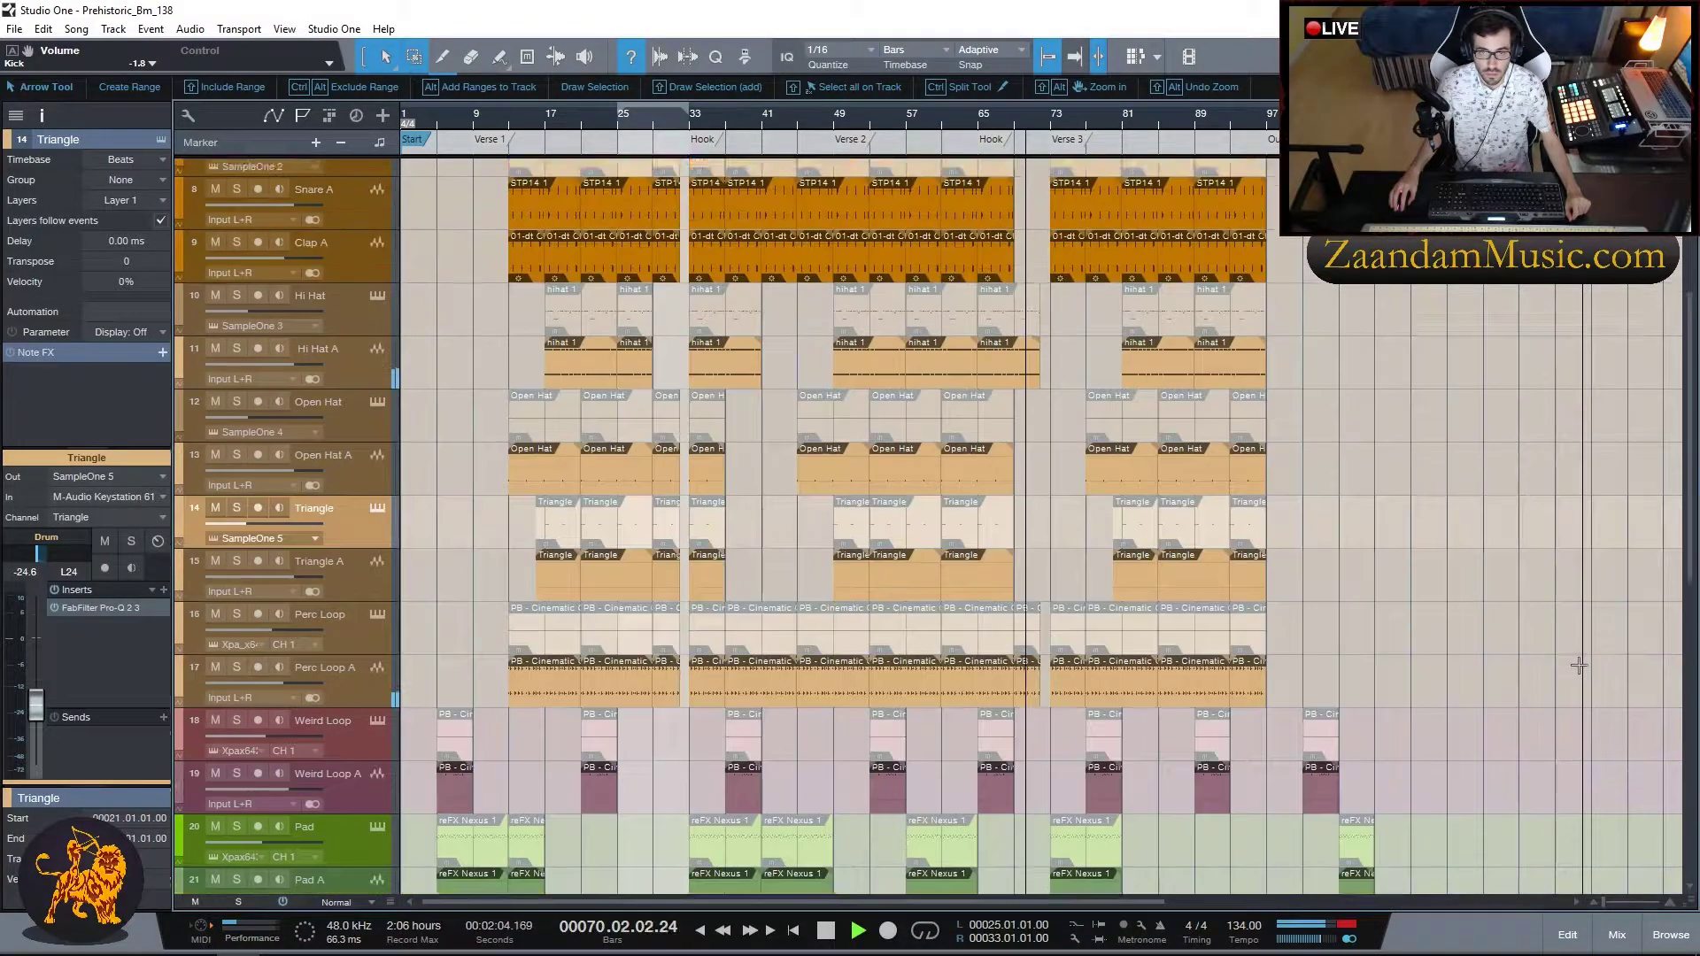
scroll(1578, 664, "up", 5)
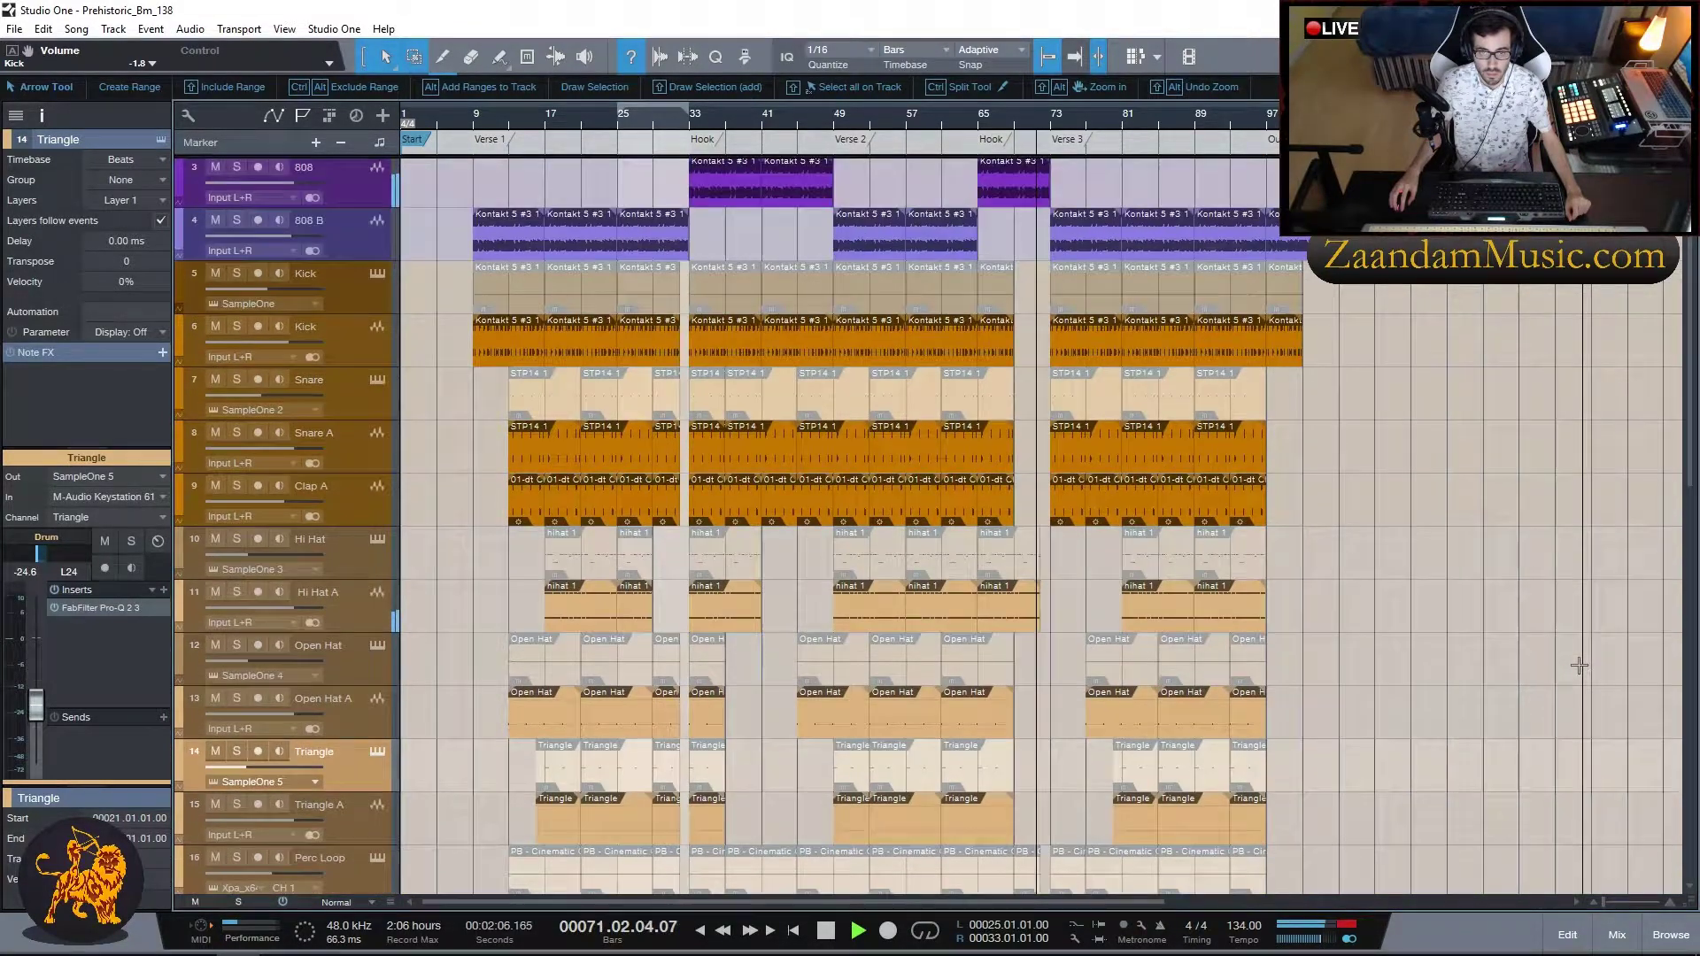
scroll(1578, 664, "up", 1)
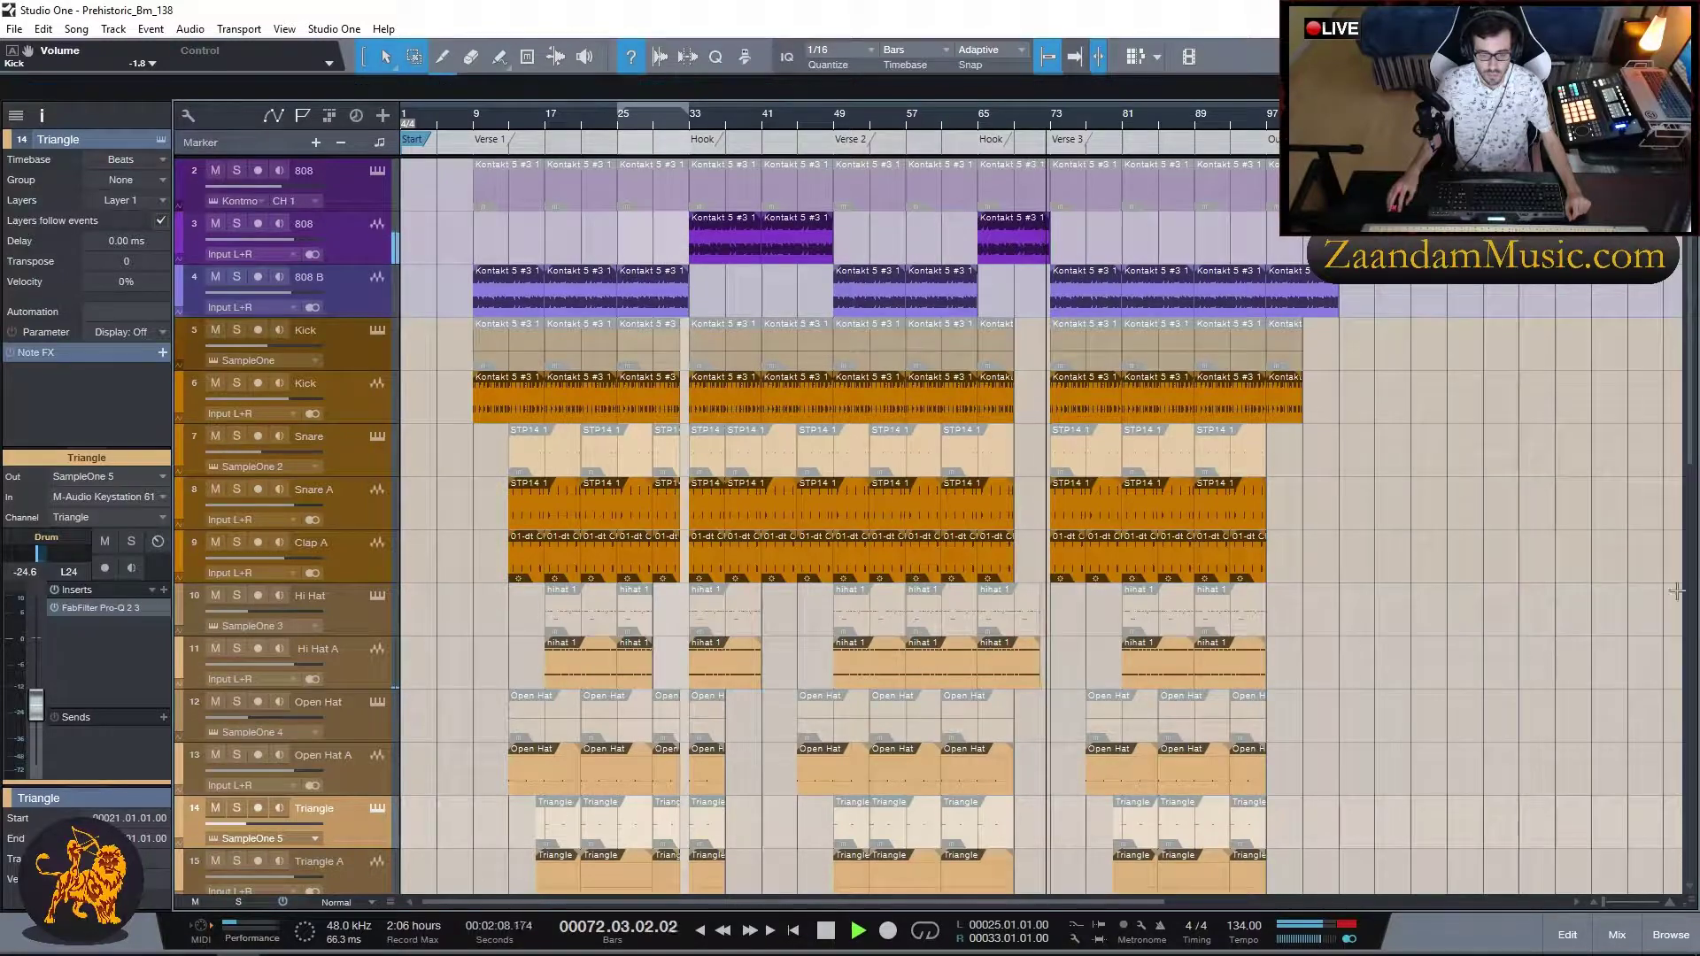
- Set the track height to Tiny, follow playback through Verse 3 and the Outro, and stop it at the end of the song
left_click(344, 901)
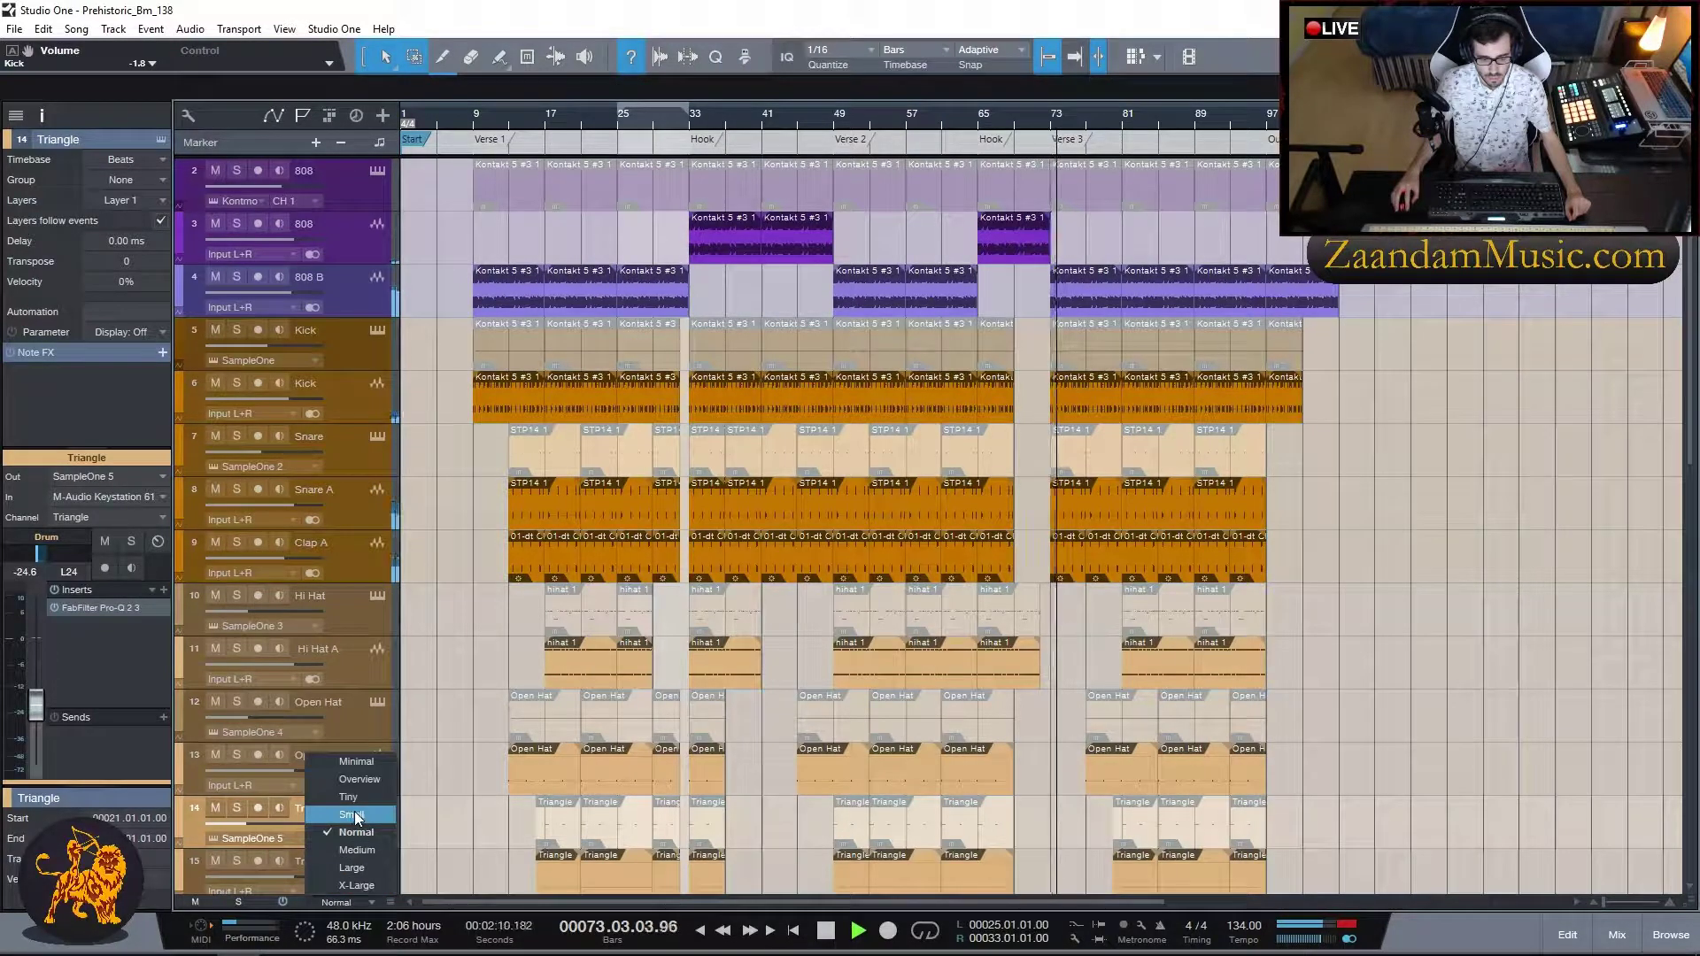
left_click(360, 800)
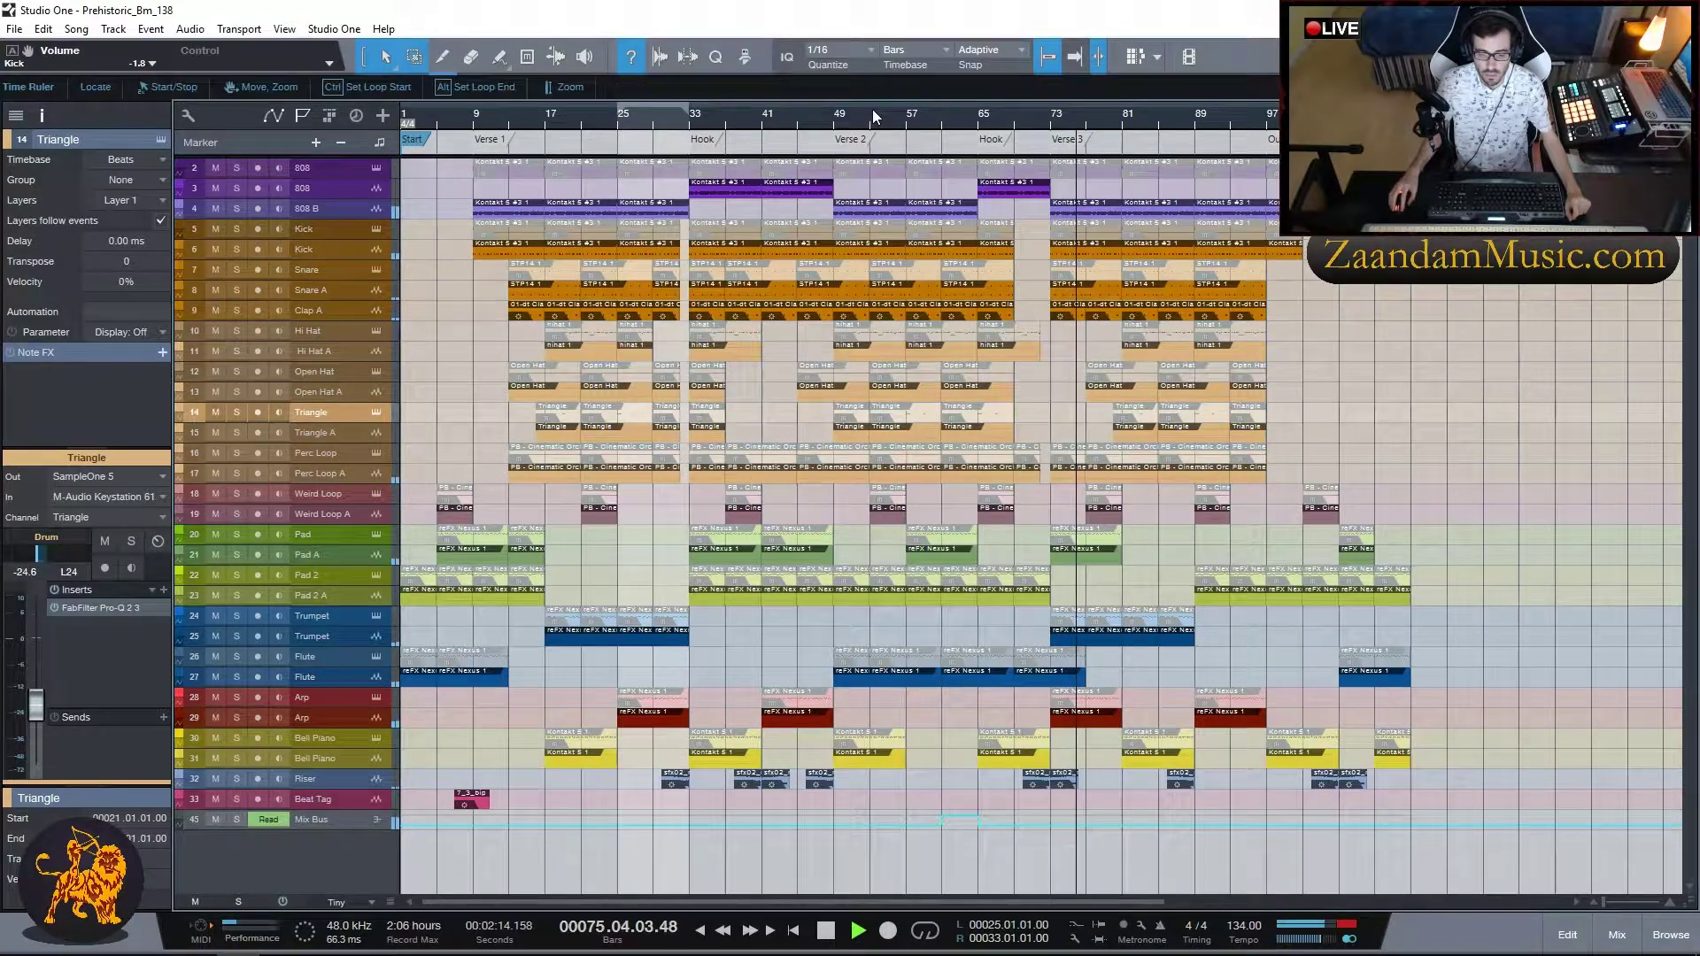
scroll(906, 121, "up", 2)
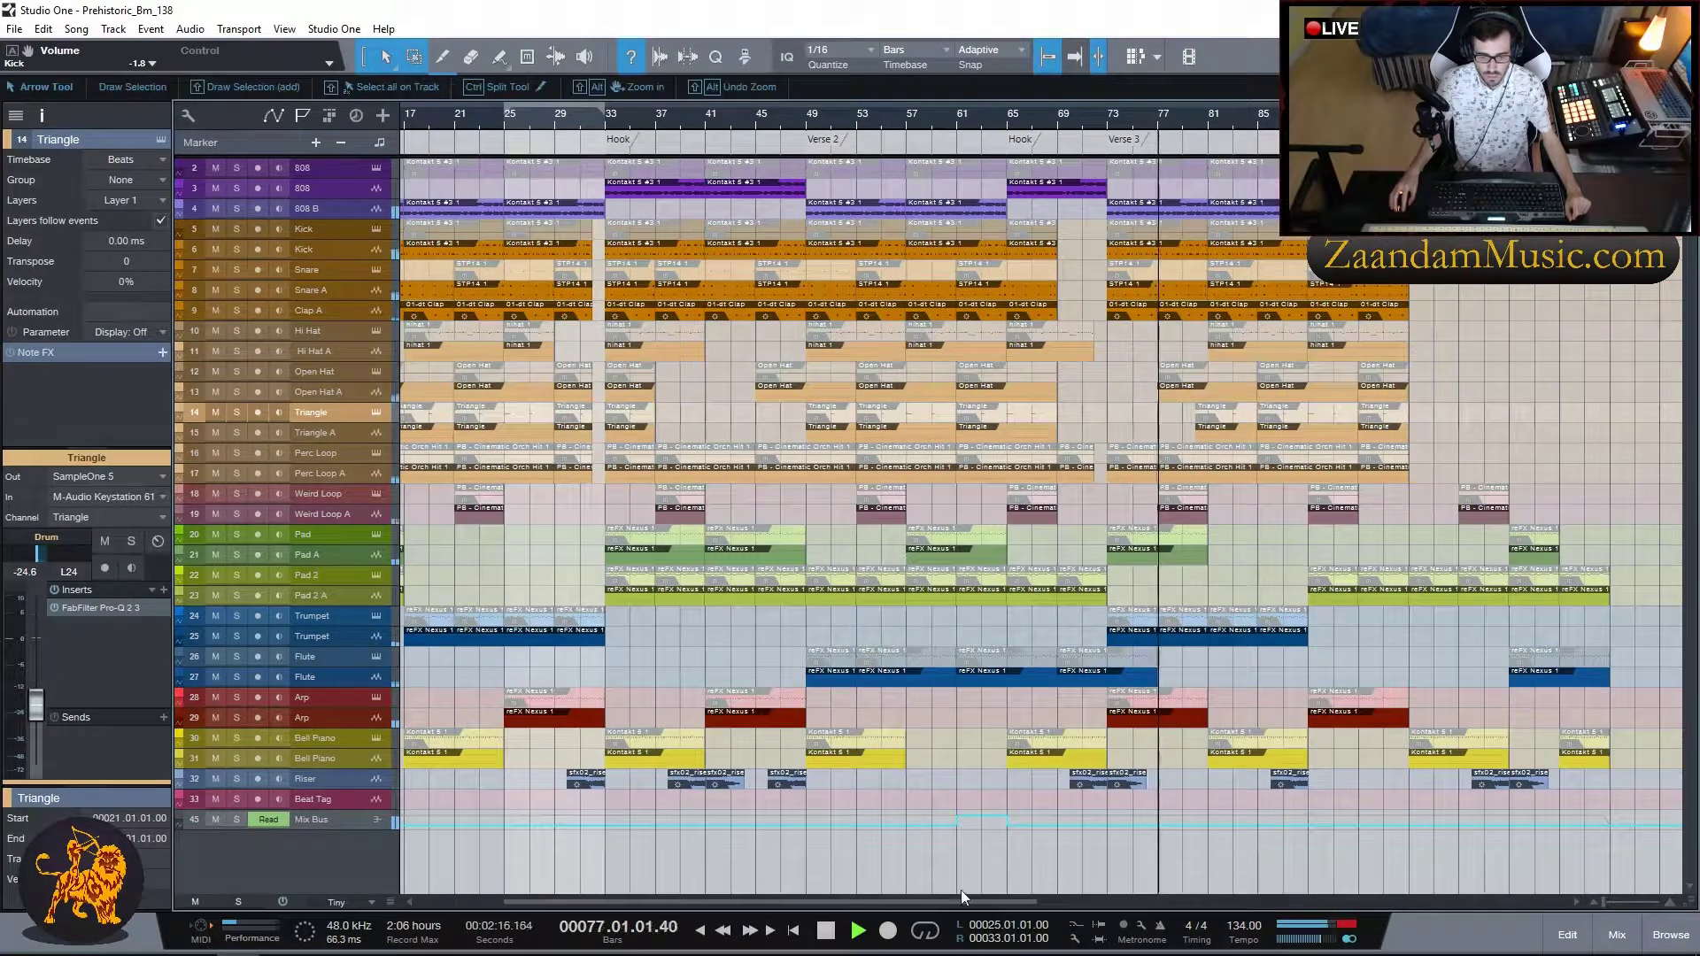
left_click_drag(894, 899, 1054, 900)
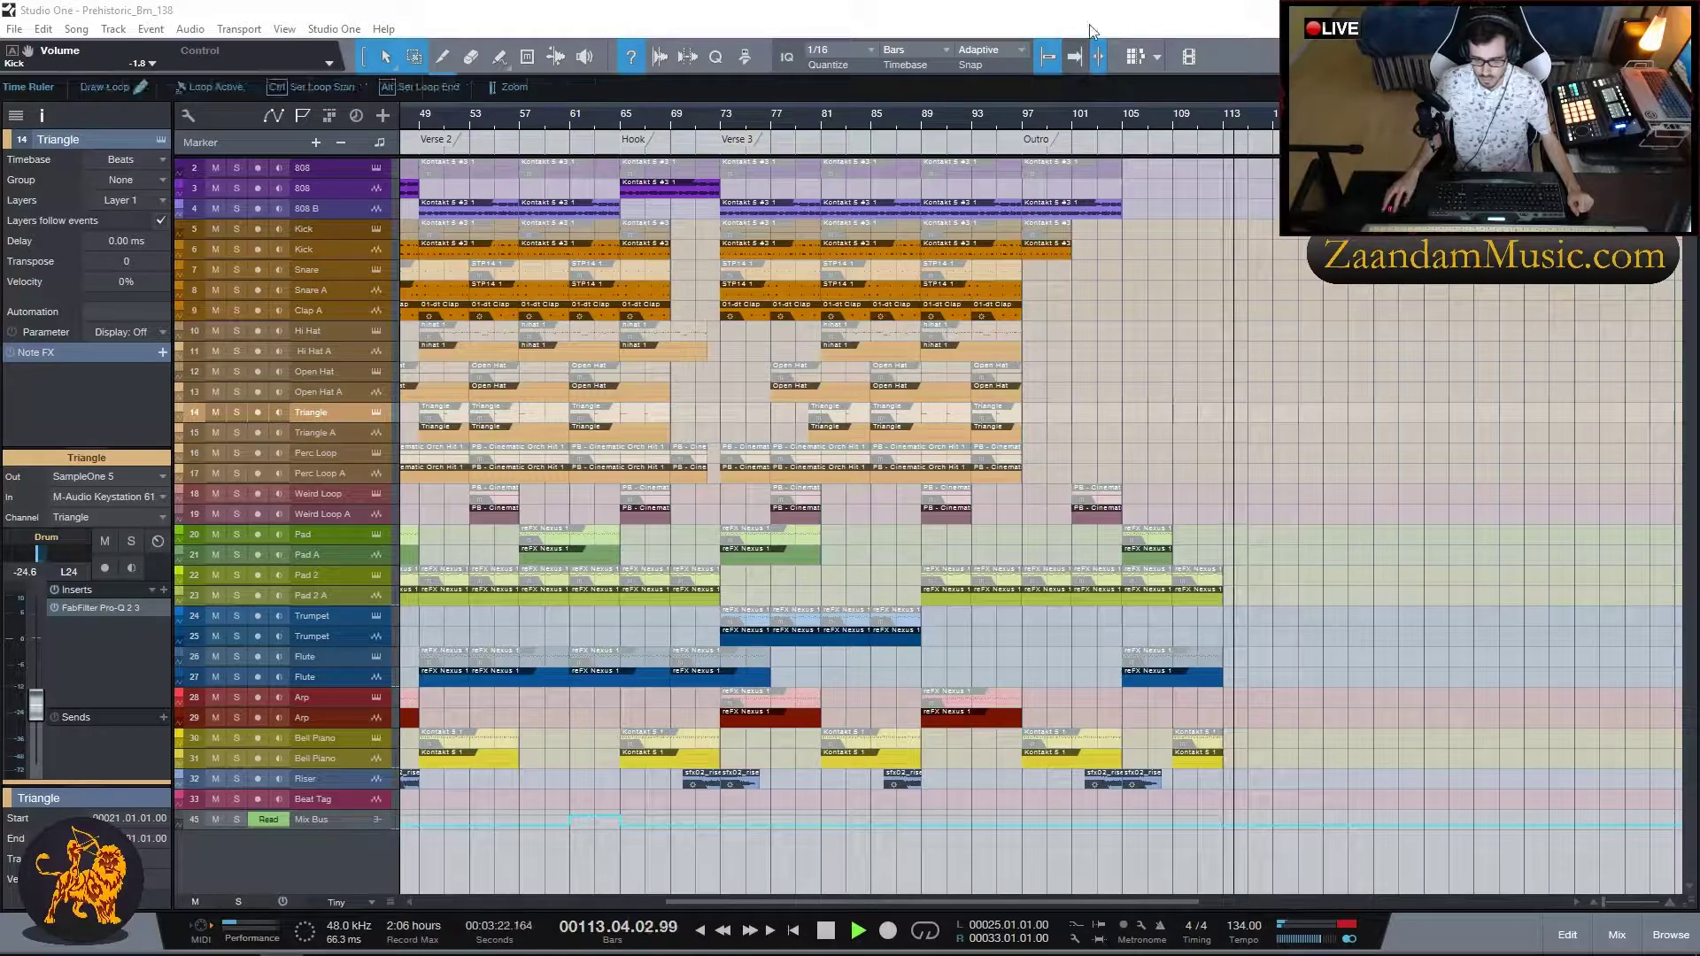
key("space")
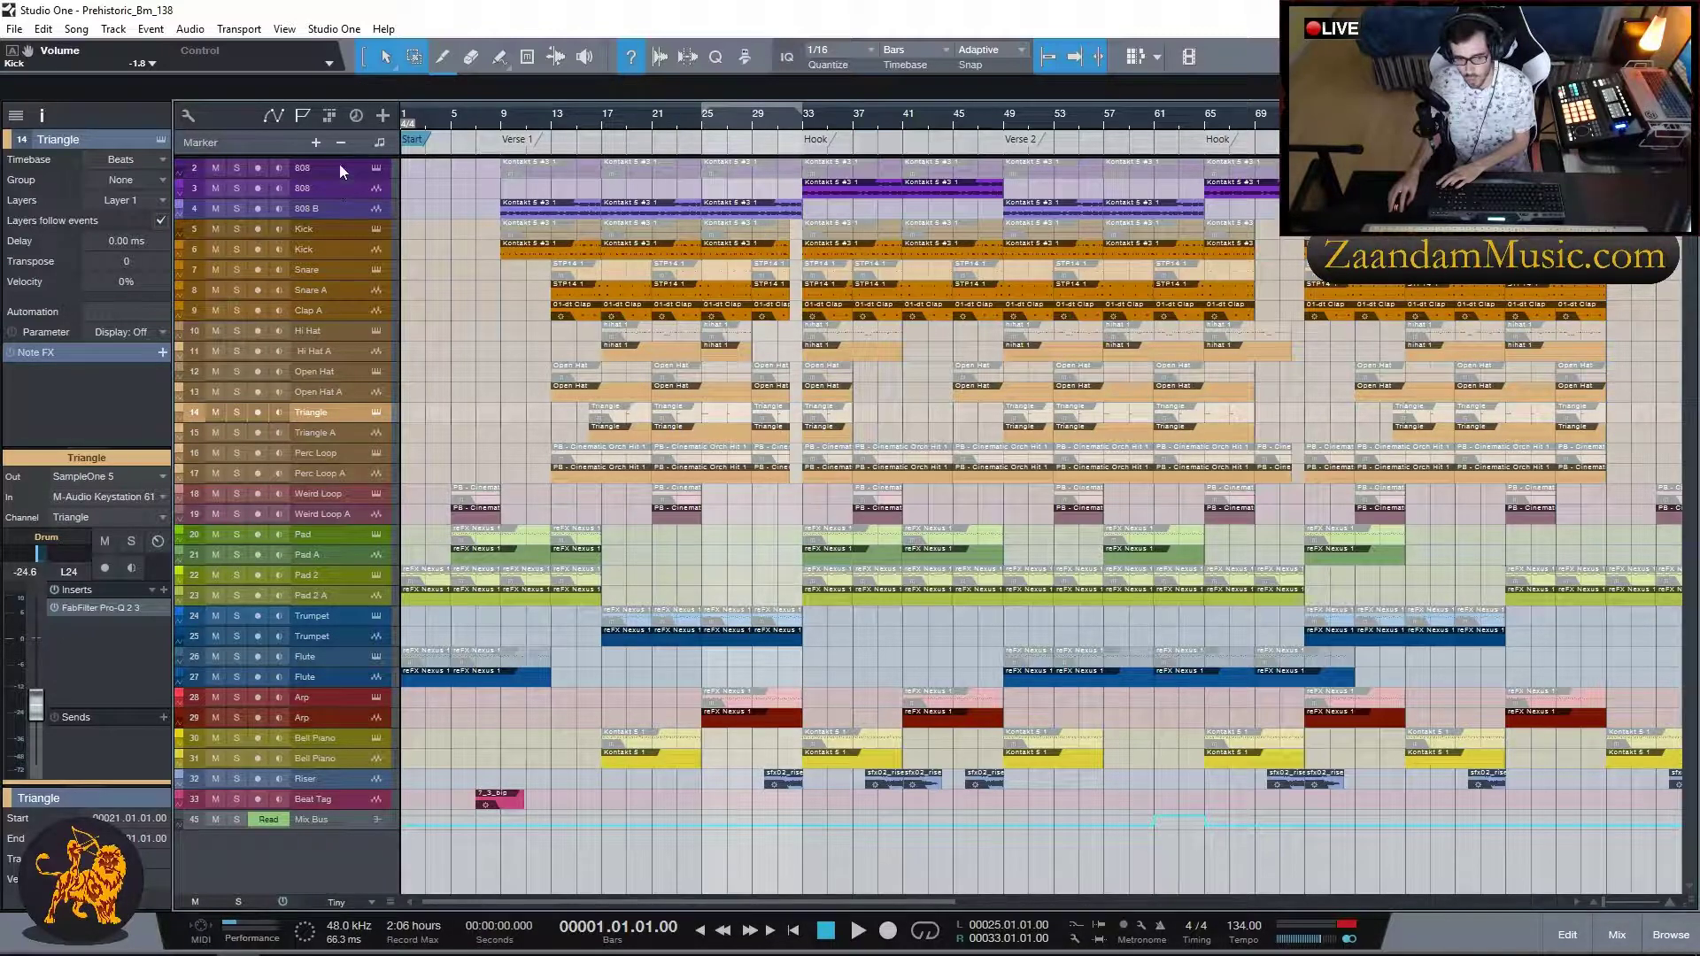
- Play the soloed 808 audio track from the Hook at bar 33 and the soloed 808 B track from bar 25
left_click(339, 187)
left_click(800, 120)
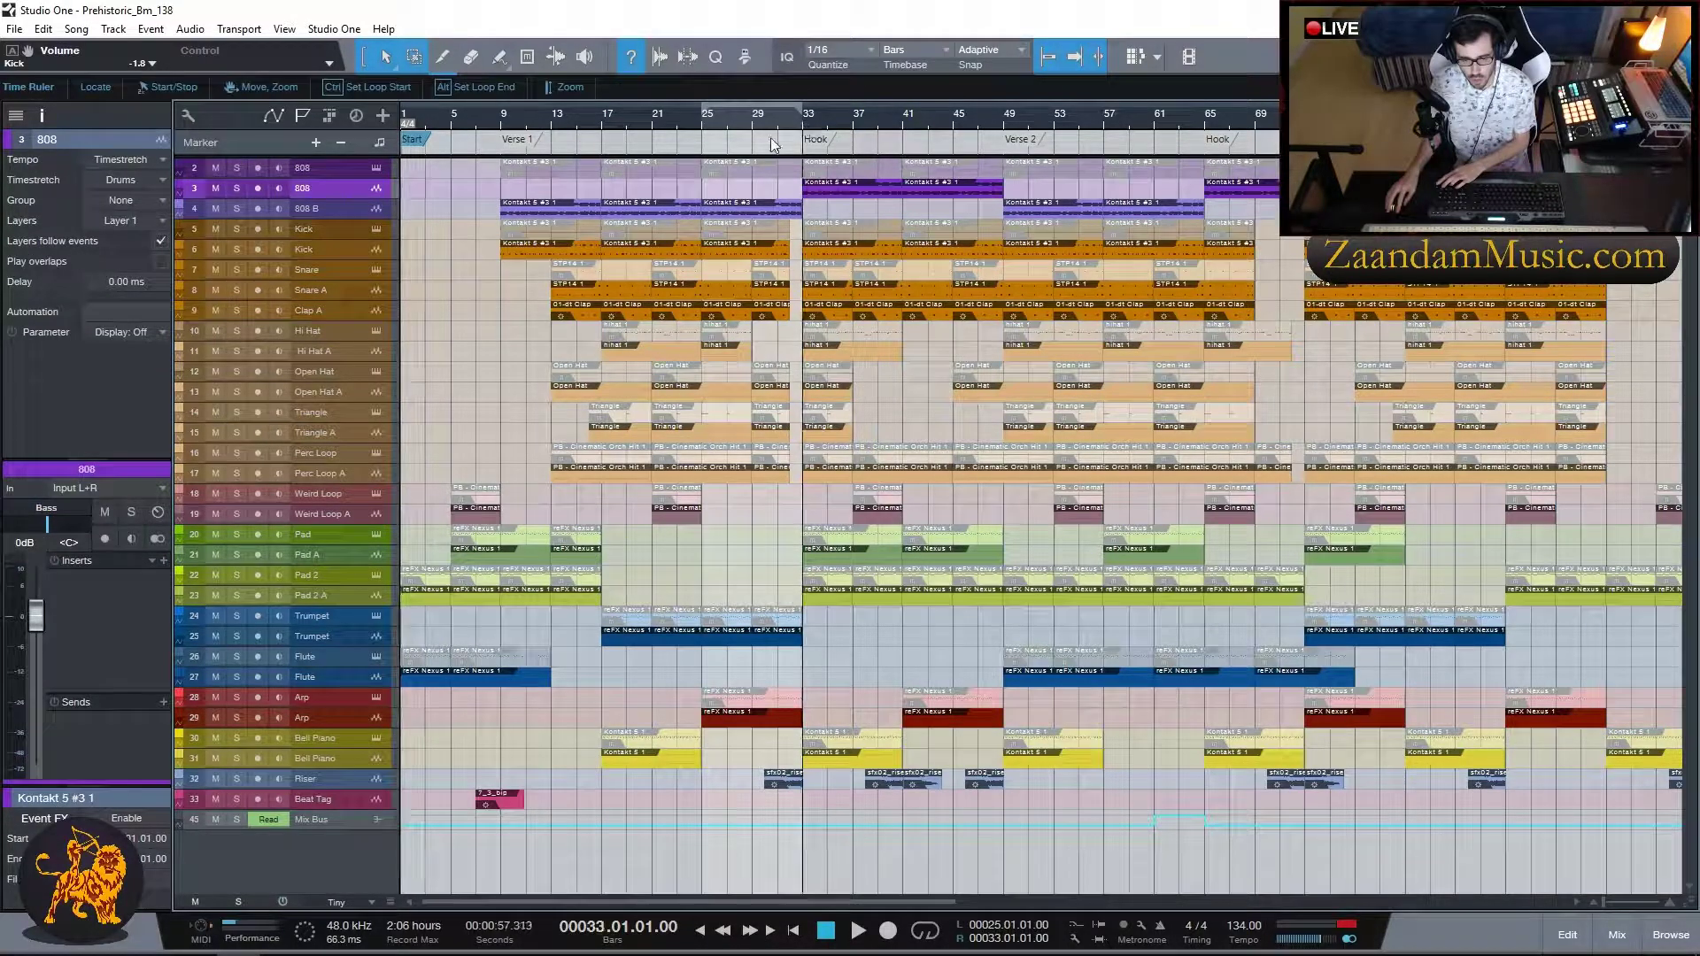
left_click(237, 187)
key("space")
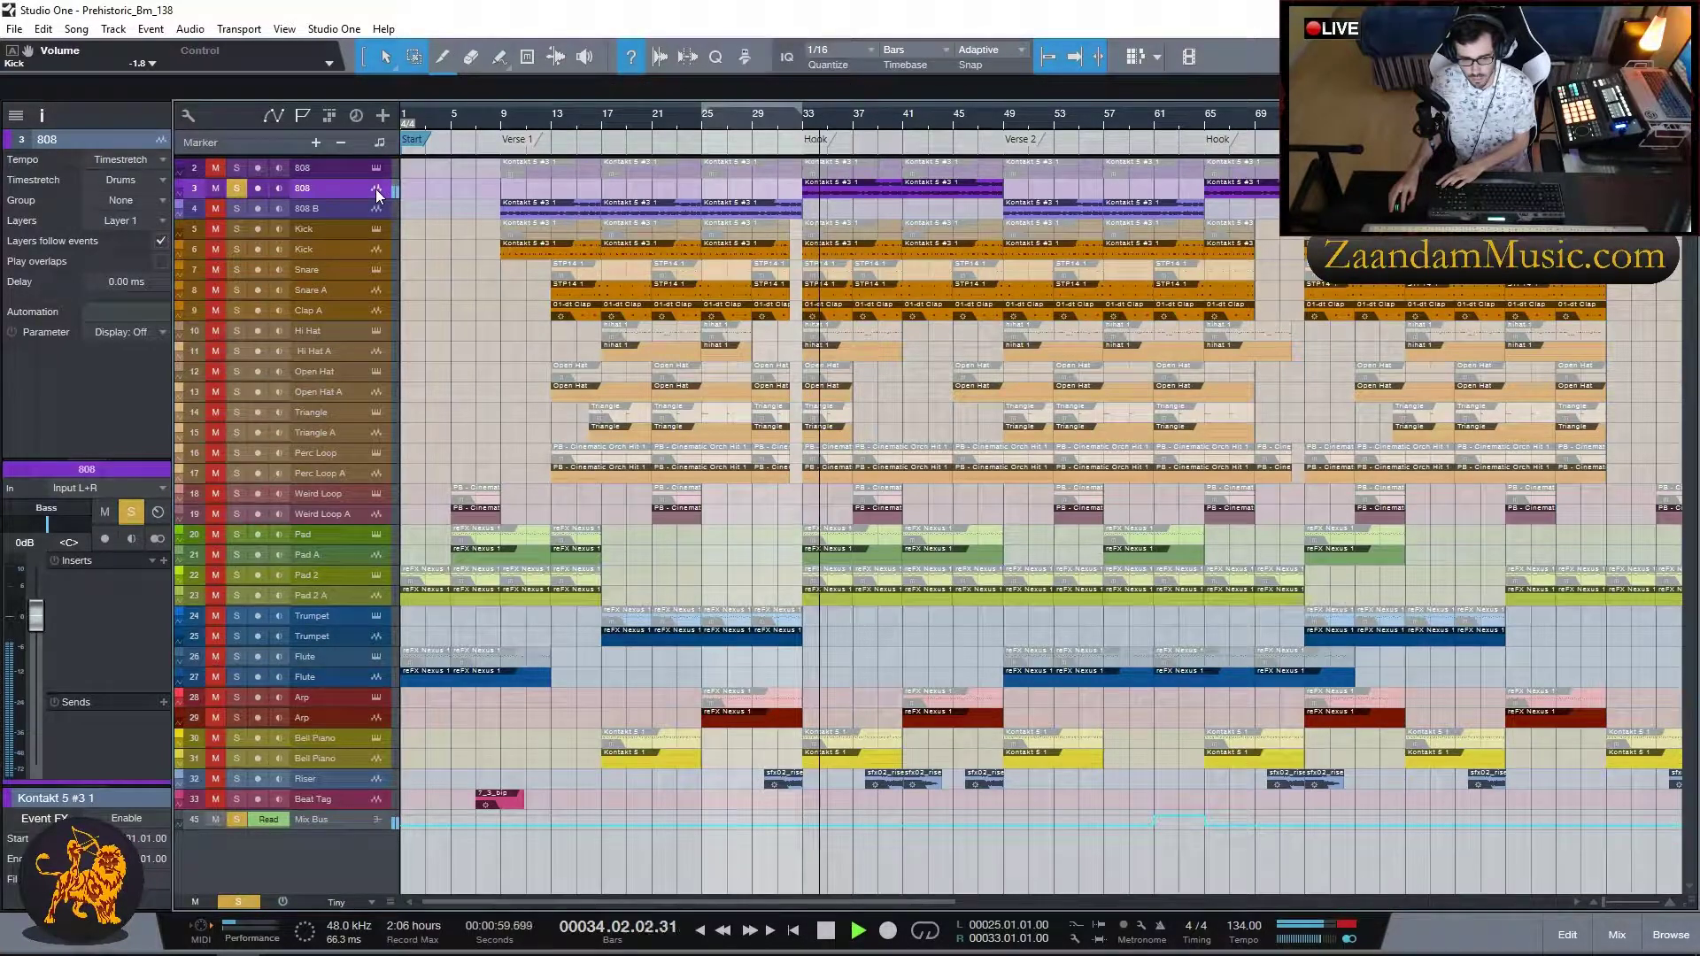
left_click(699, 120)
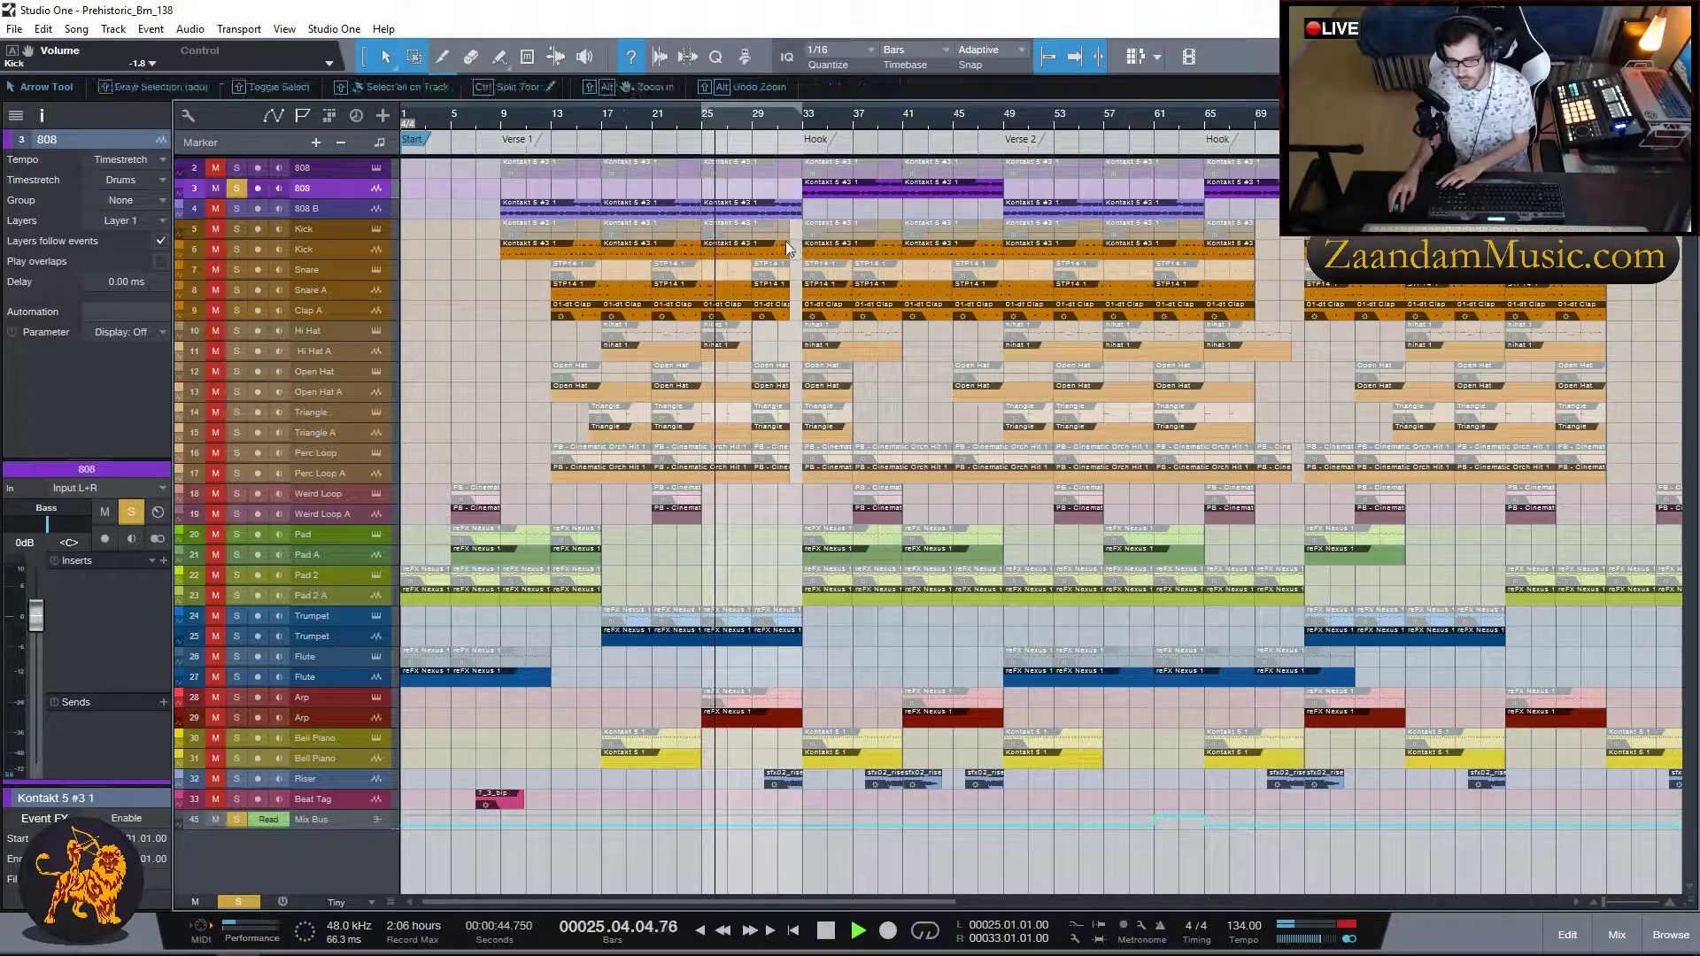
left_click(237, 209)
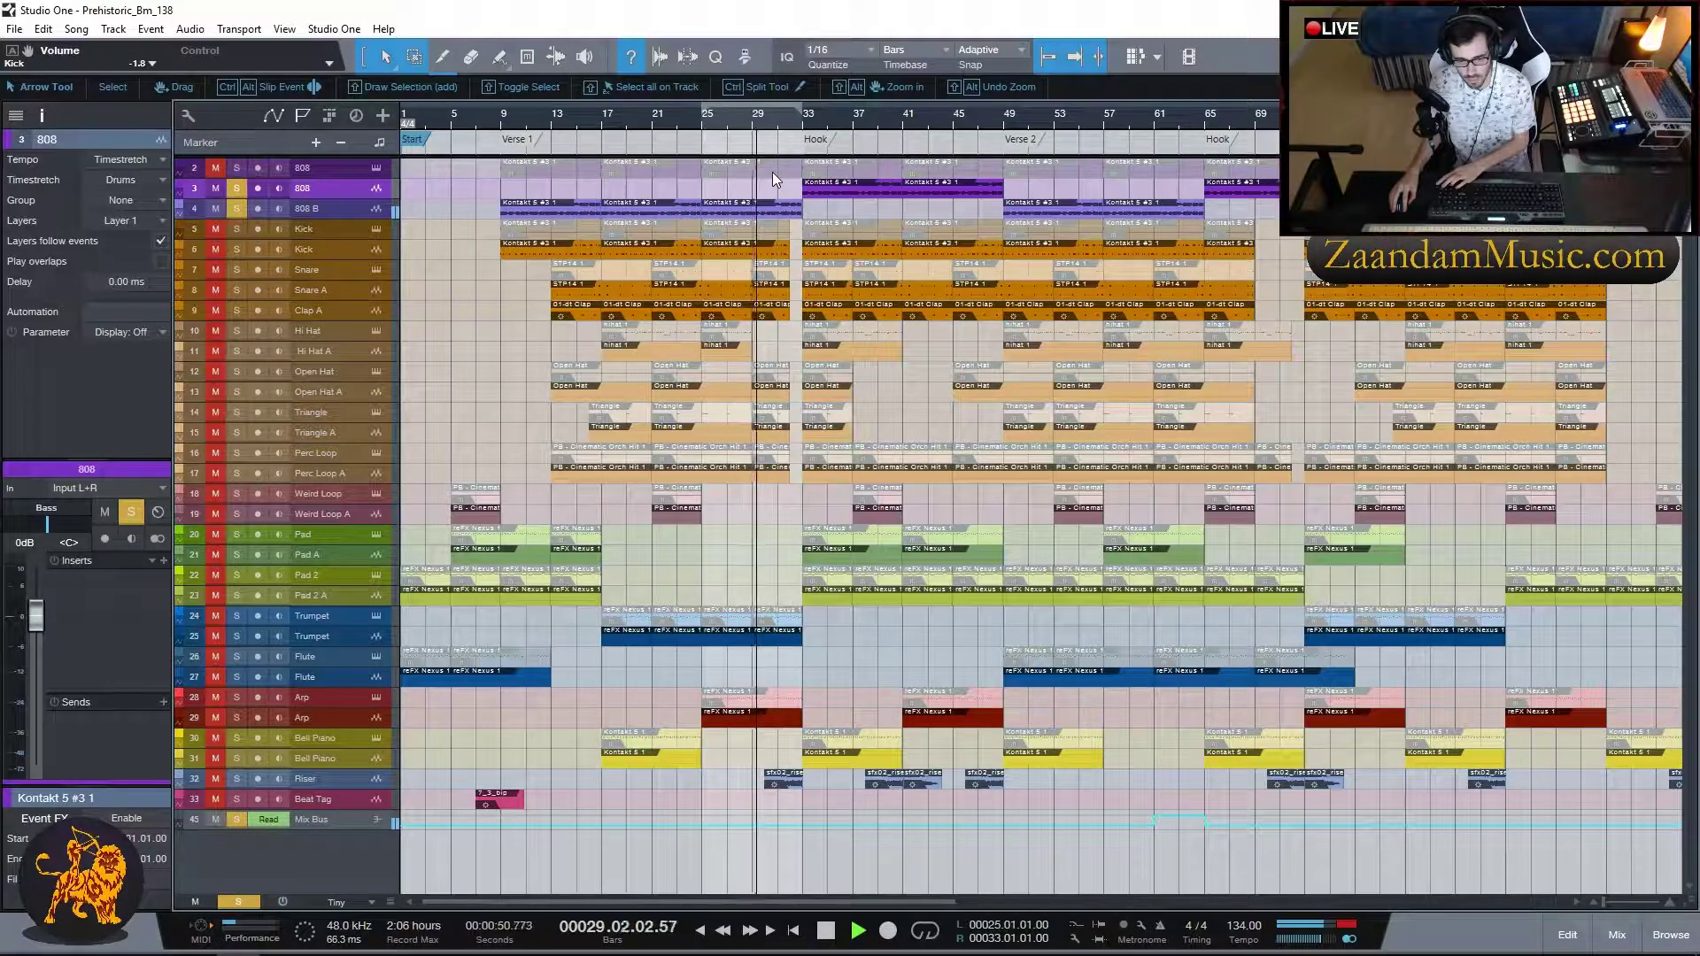
- Unsolo both 808 tracks, stop playback and inspect the 808 track's Kontakt instrument
left_click(237, 209)
left_click(238, 188)
key("space")
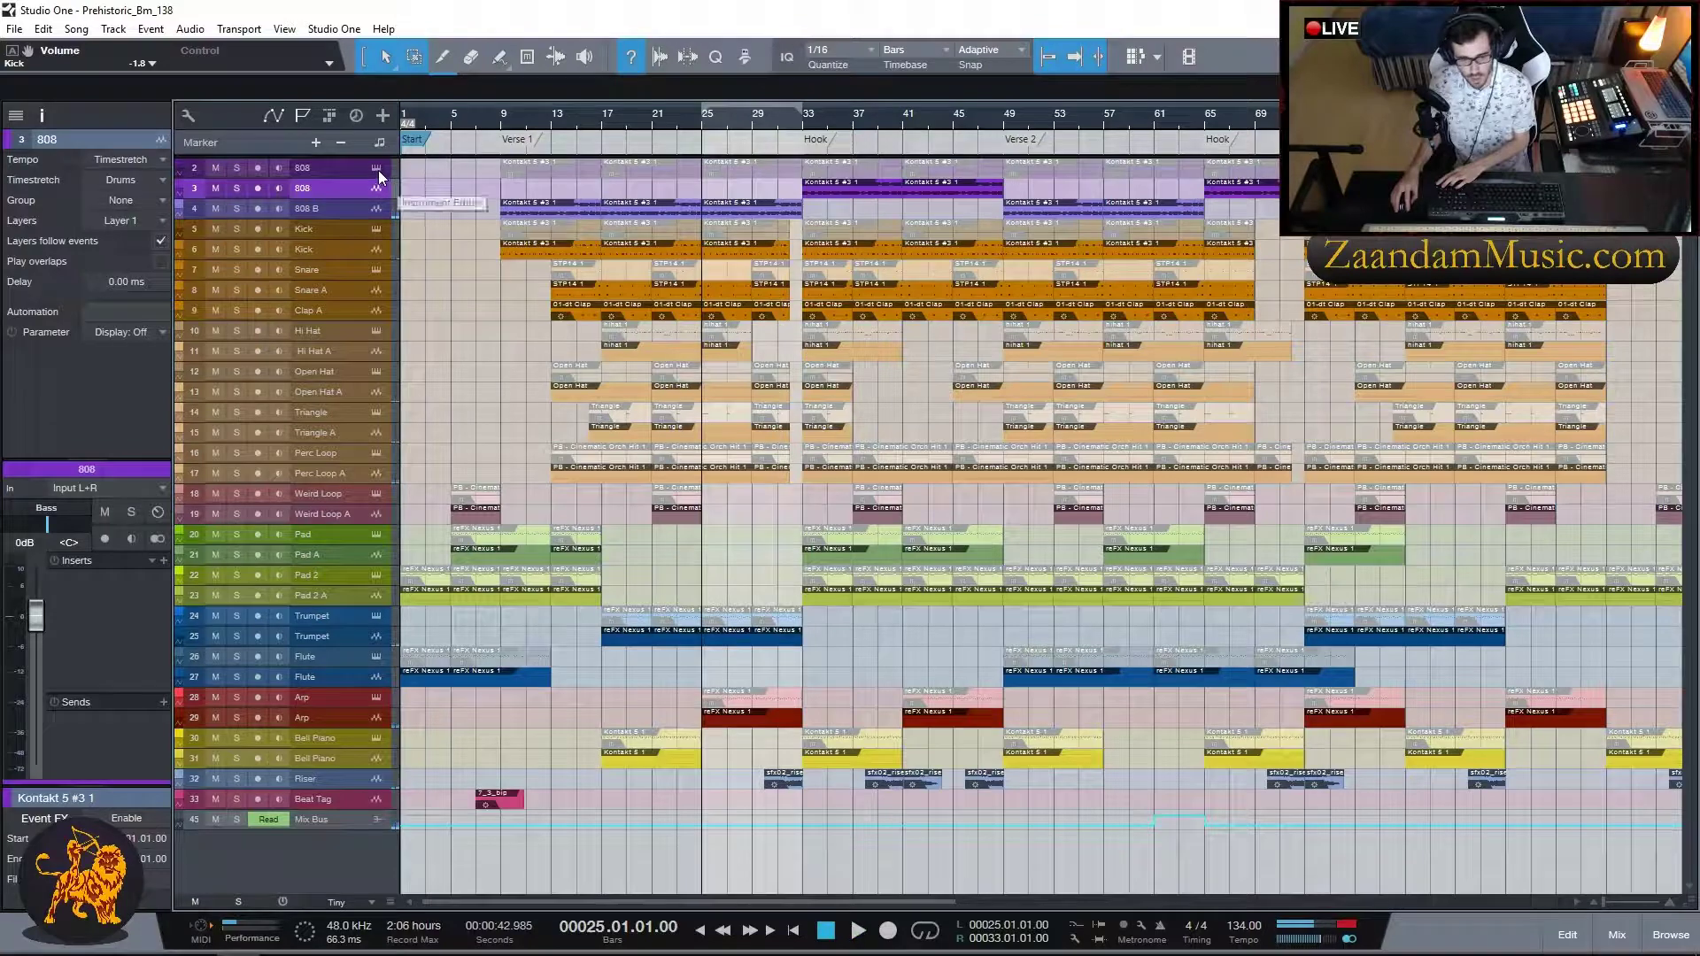
left_click(377, 169)
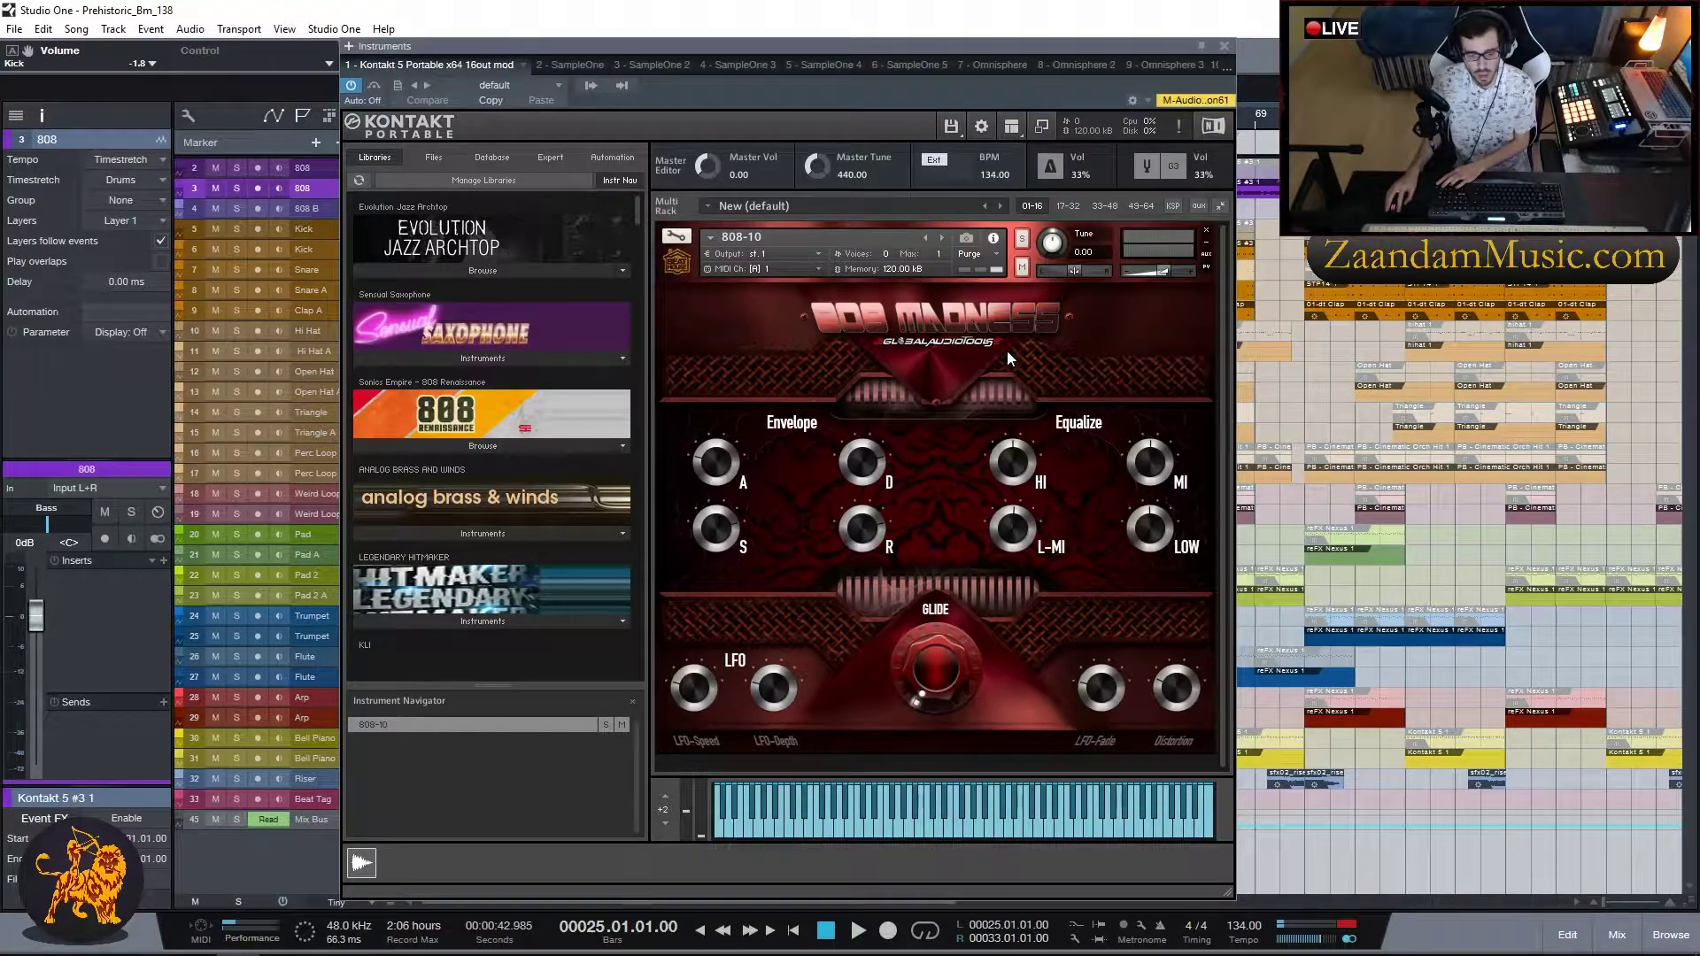
left_click(1224, 45)
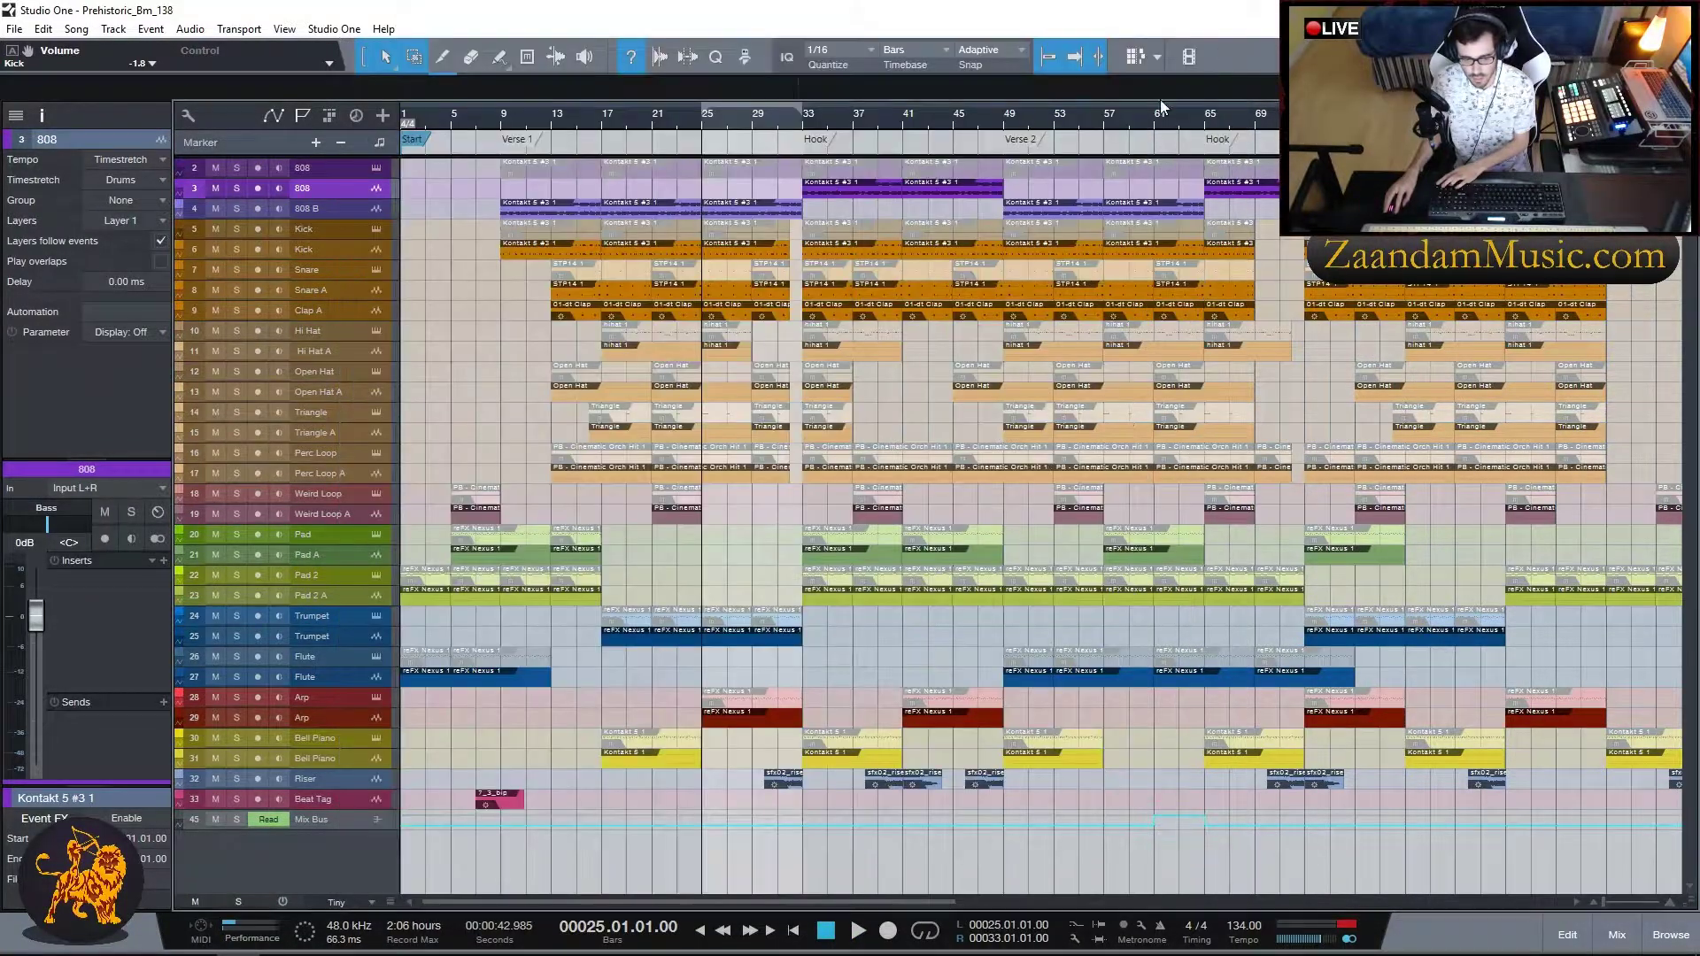
- Play the soloed Kick audio track from Verse 1 at bar 9 and inspect the Kick instrument's sample
left_click(322, 230)
left_click(501, 134)
left_click(236, 248)
key("space")
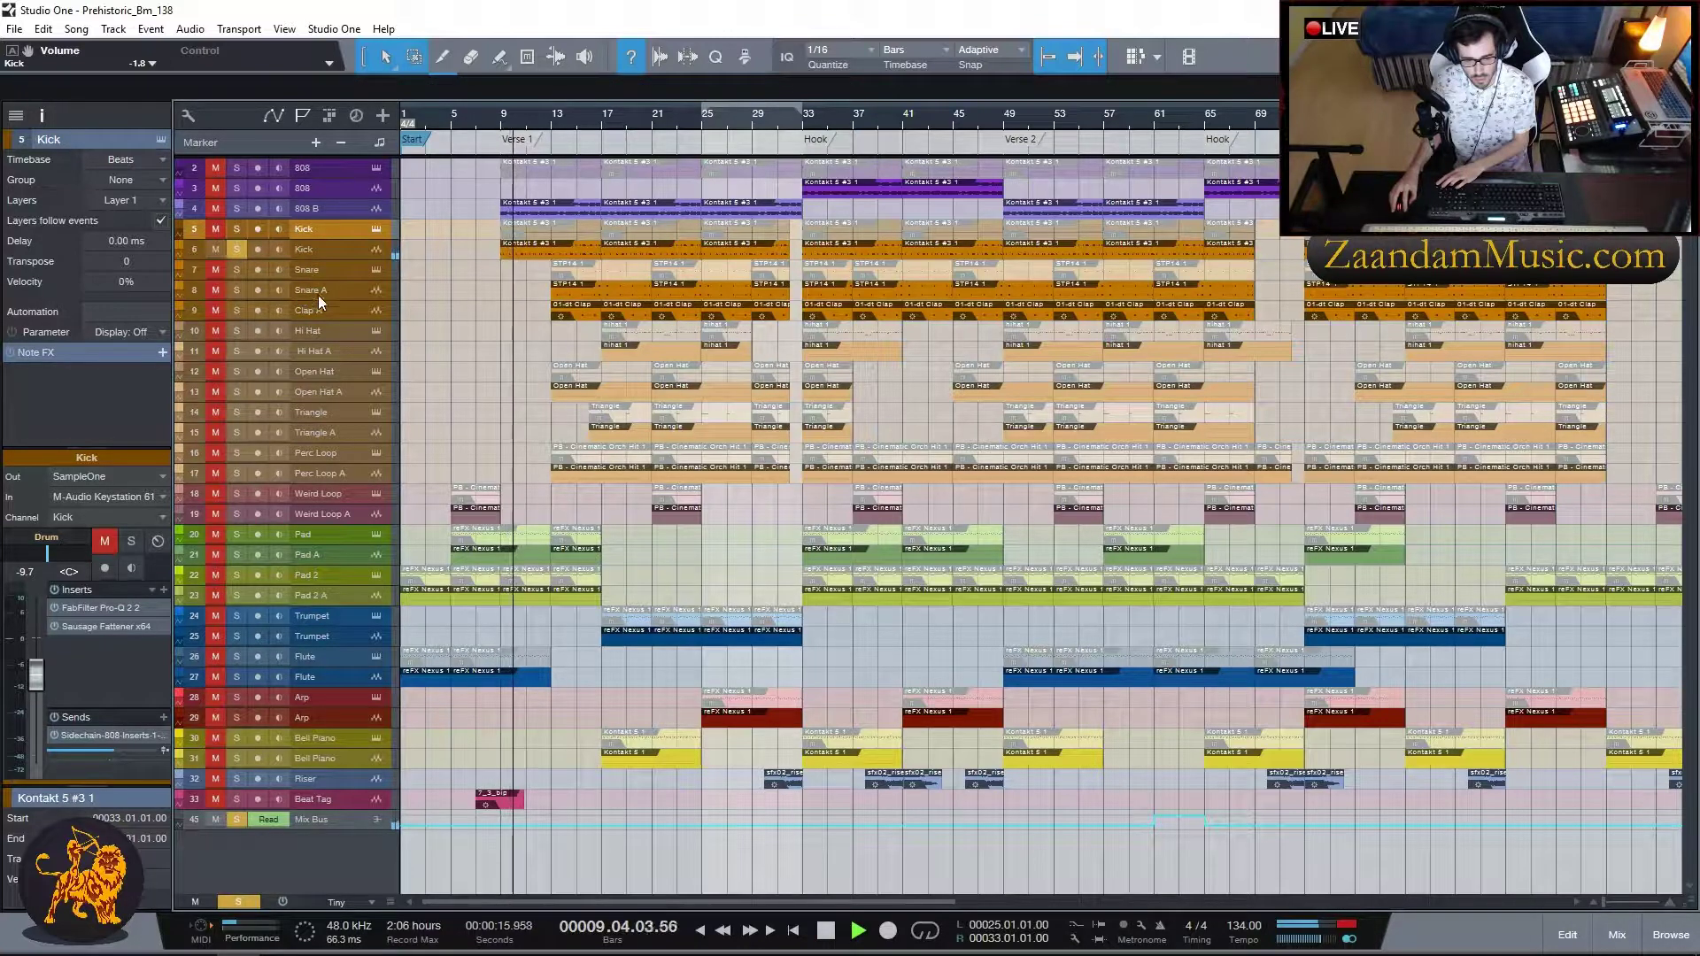
left_click(374, 229)
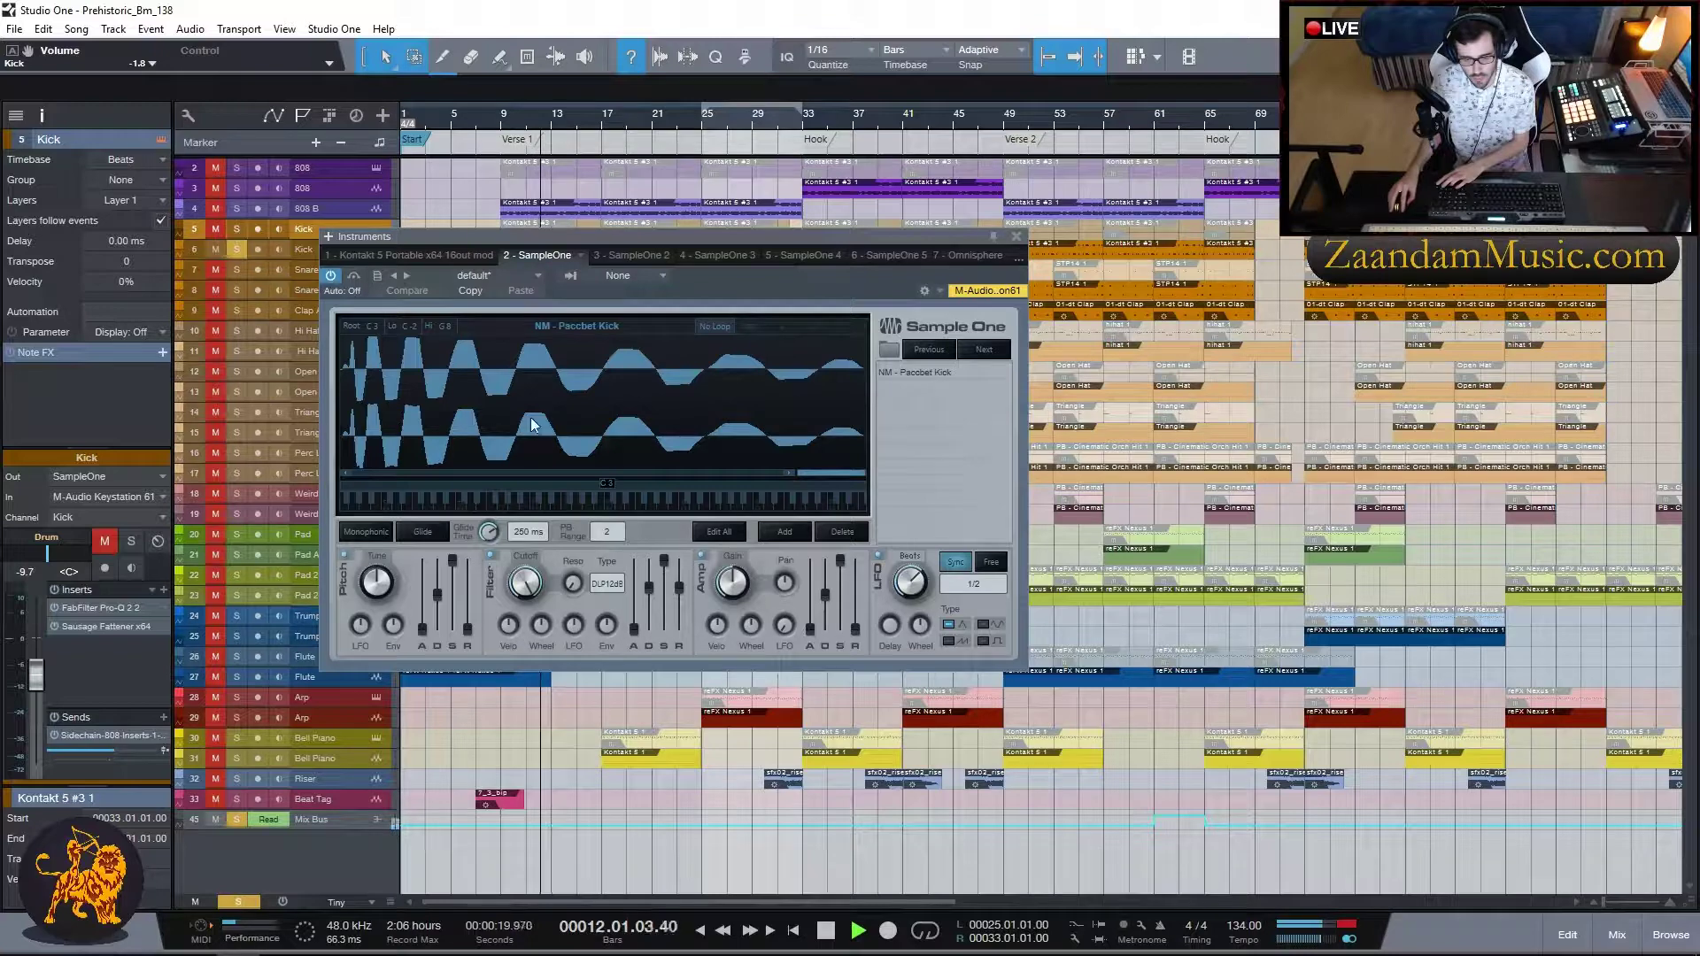
left_click(1018, 236)
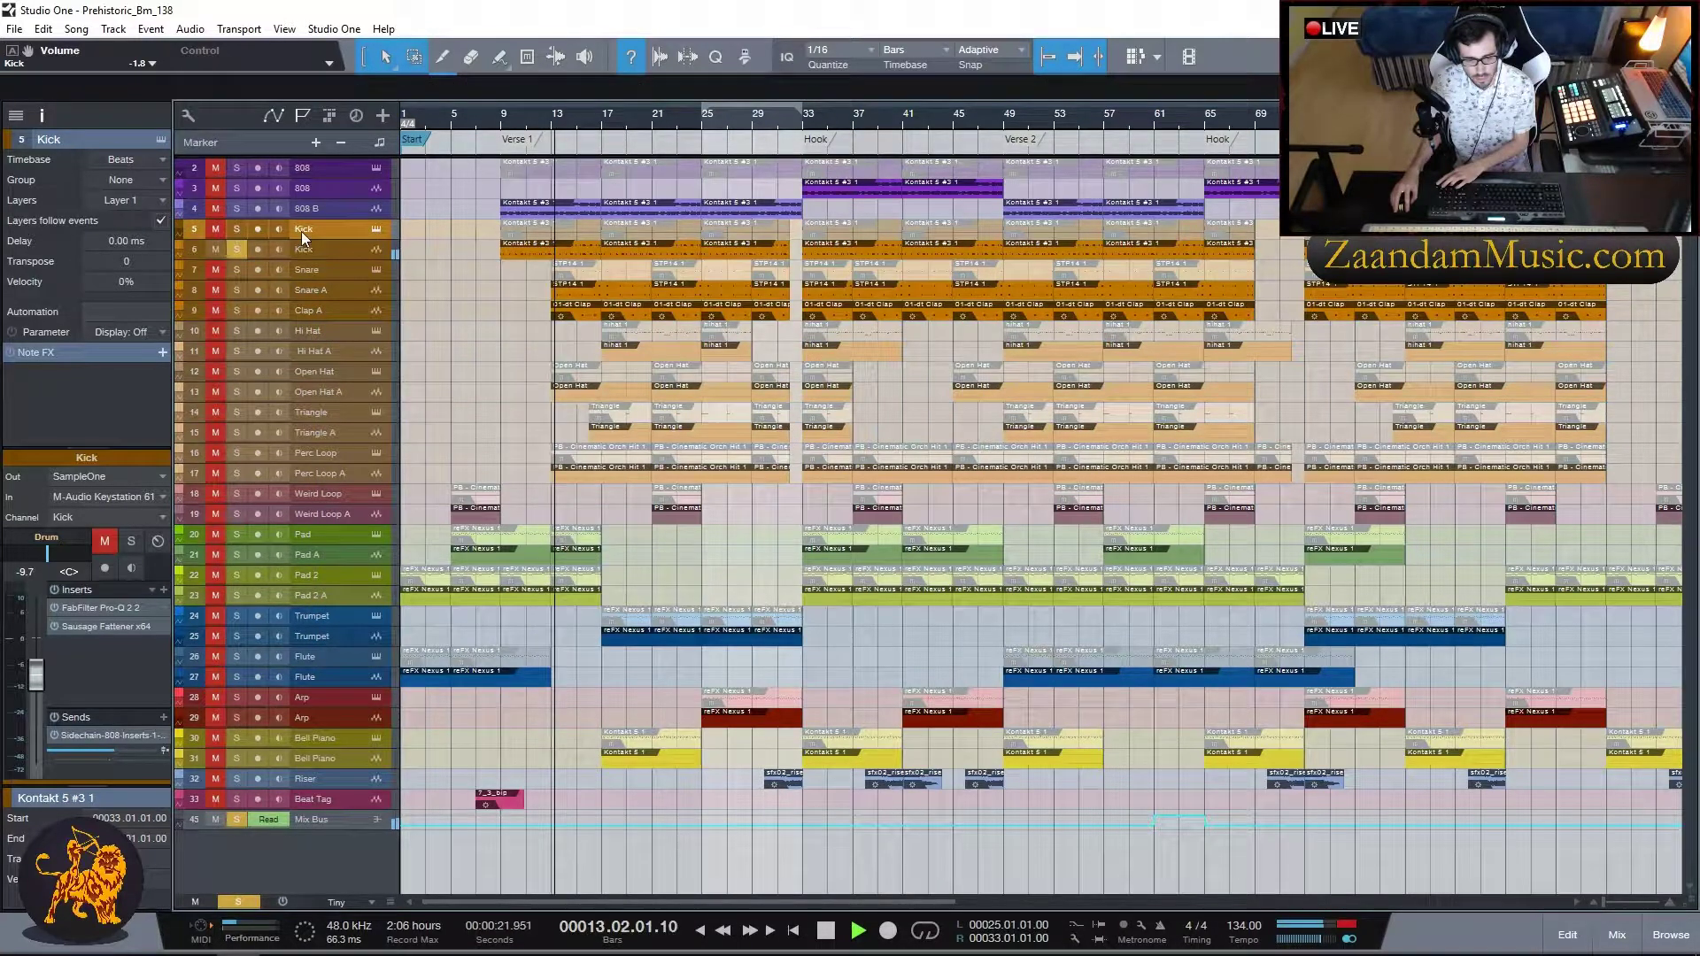
- Solo Snare A in place of the Kick during playback and inspect the Snare instrument's sample
left_click(236, 310)
left_click(236, 310)
left_click(235, 291)
left_click(236, 251)
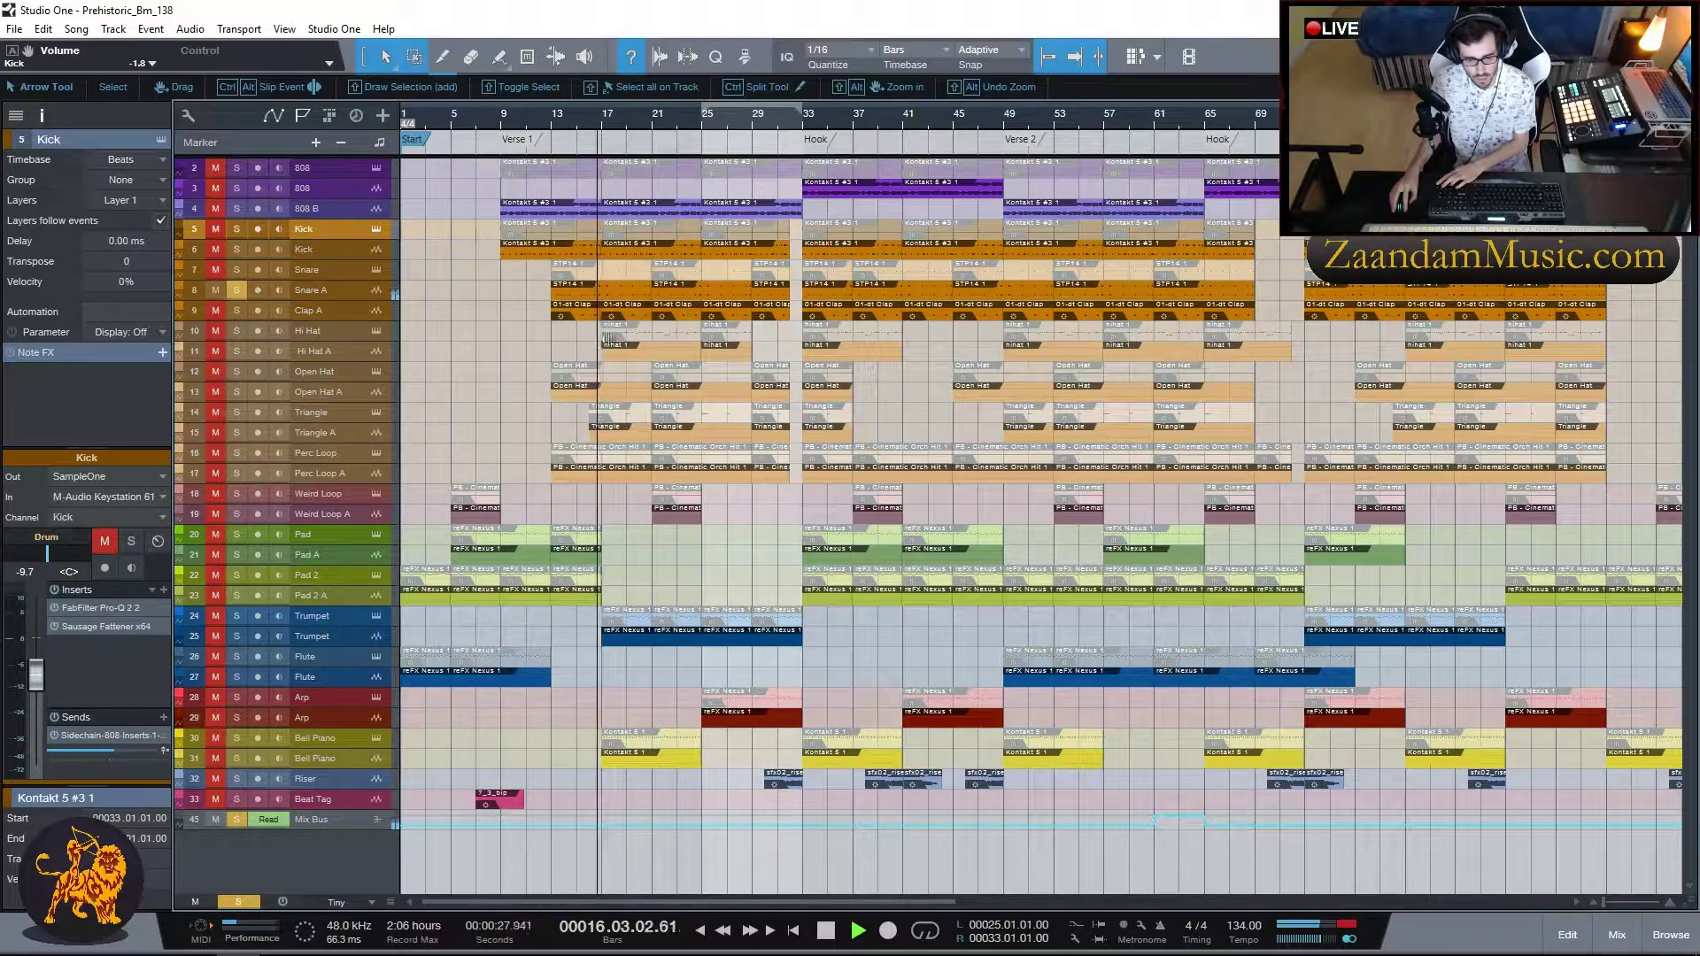
left_click(376, 269)
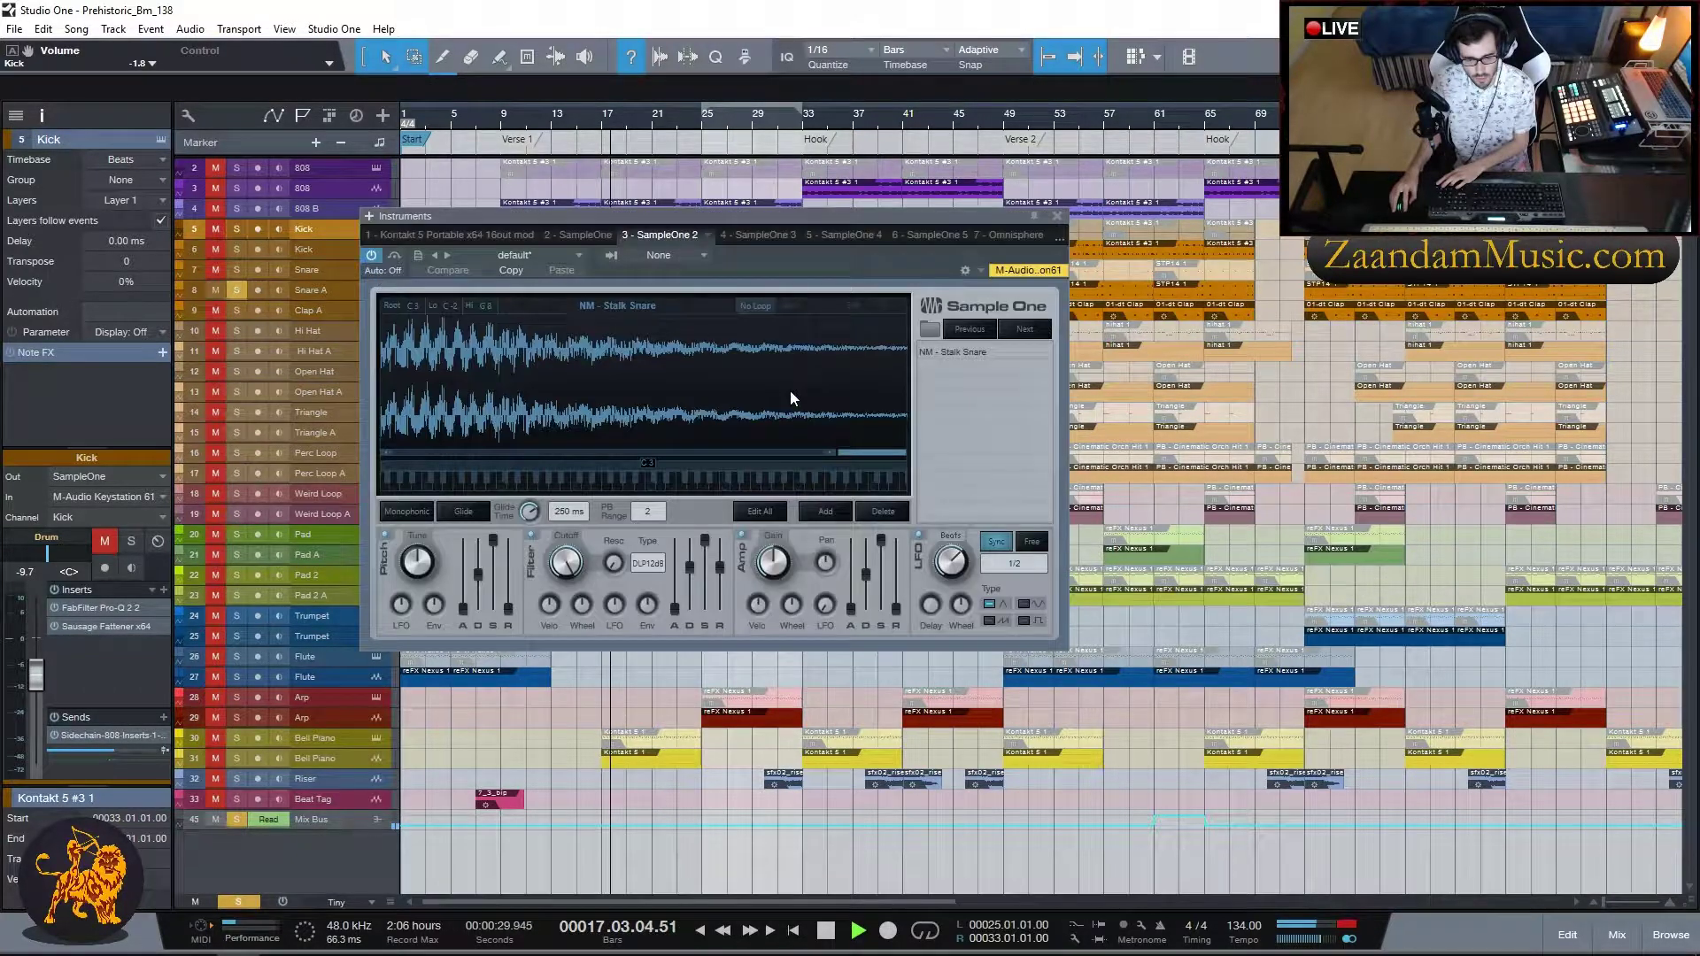
left_click(1056, 218)
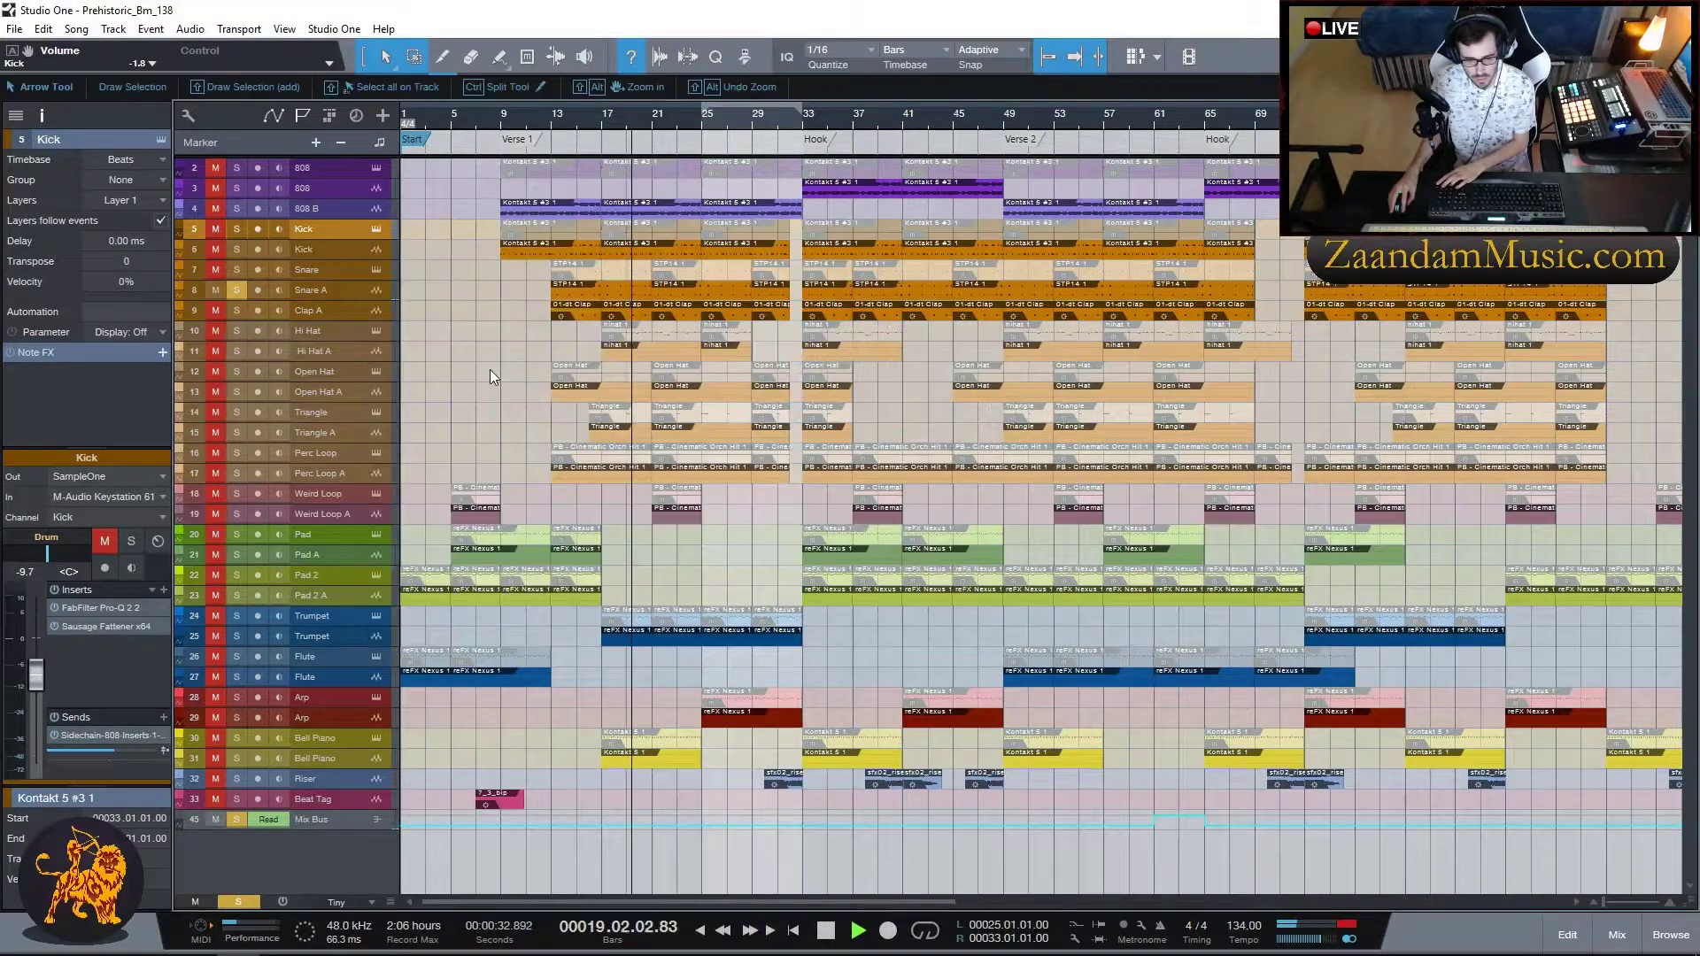
- Solo Clap A in place of Snare A and listen to it during playback
left_click(236, 310)
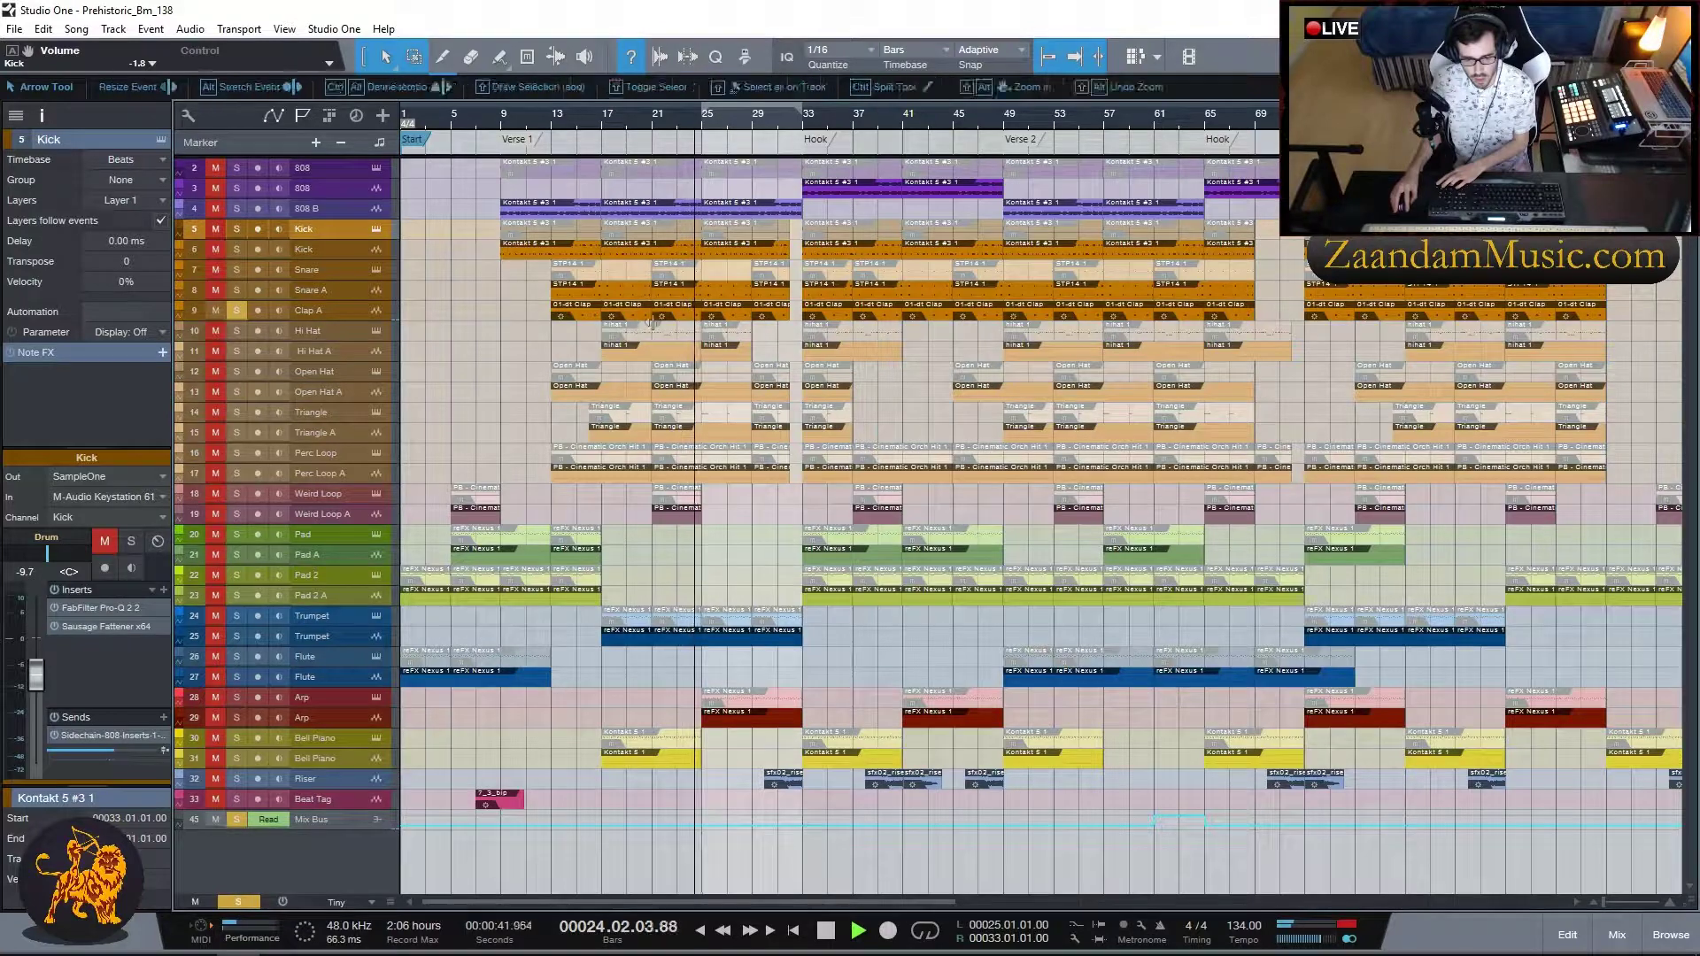
- Solo Snare A together with Clap A during playback, listen to the layered pair, and unsolo both tracks
key("KP_Subtract")
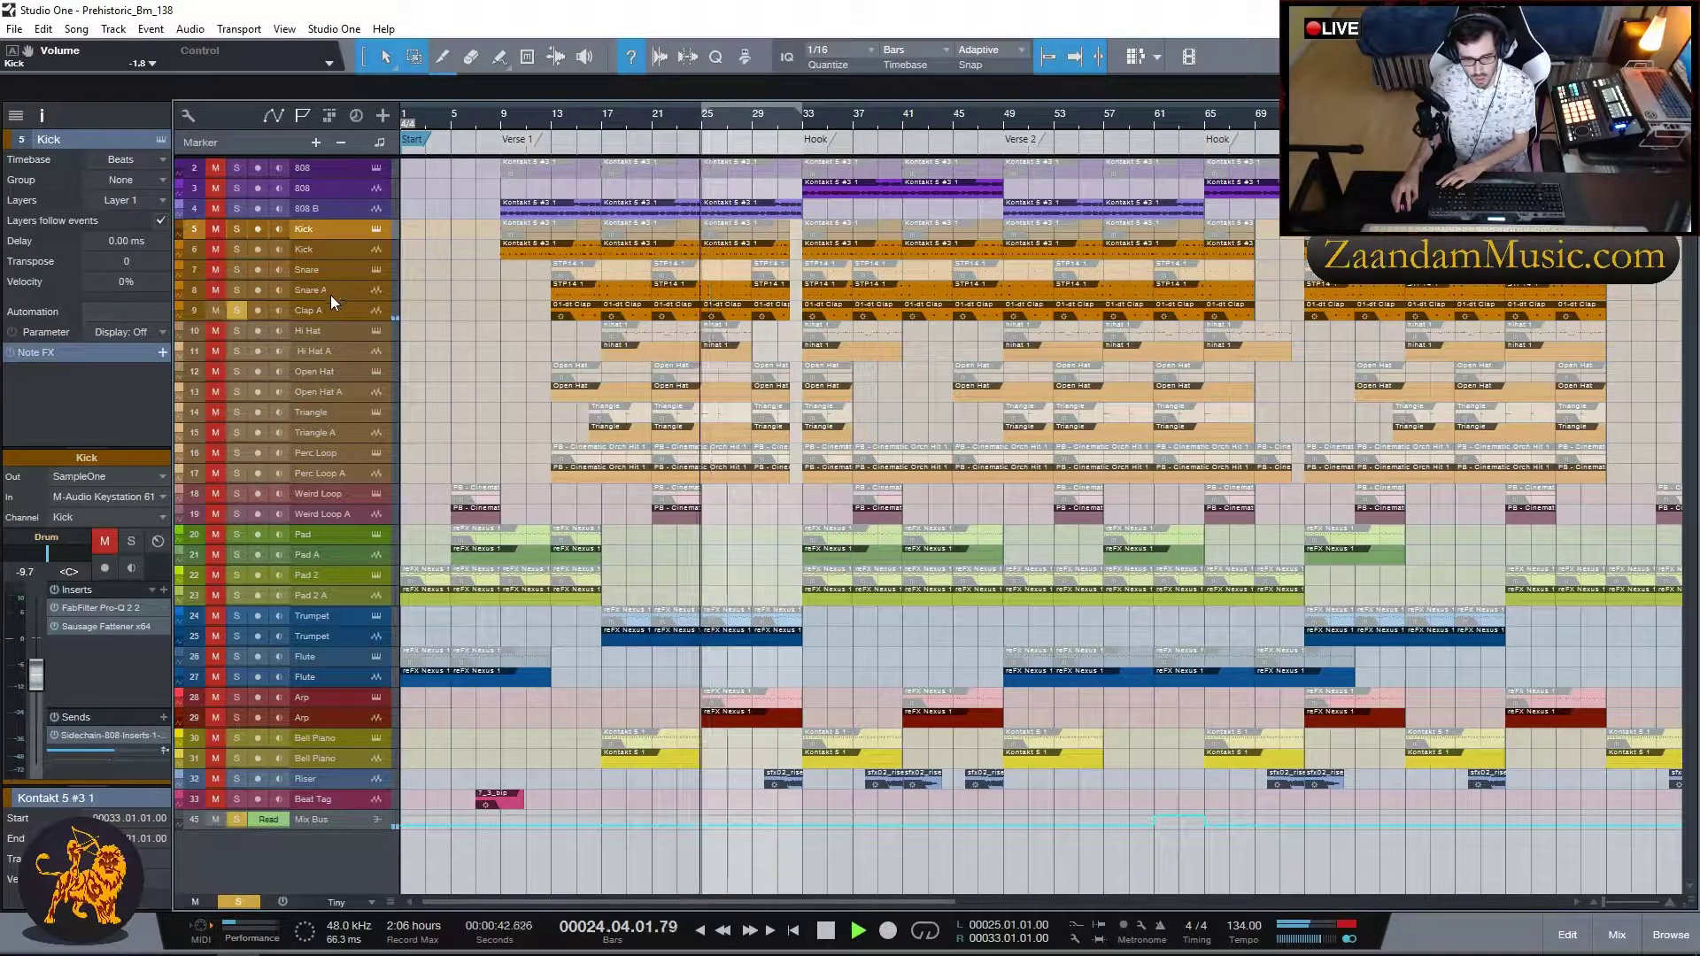
left_click(239, 291)
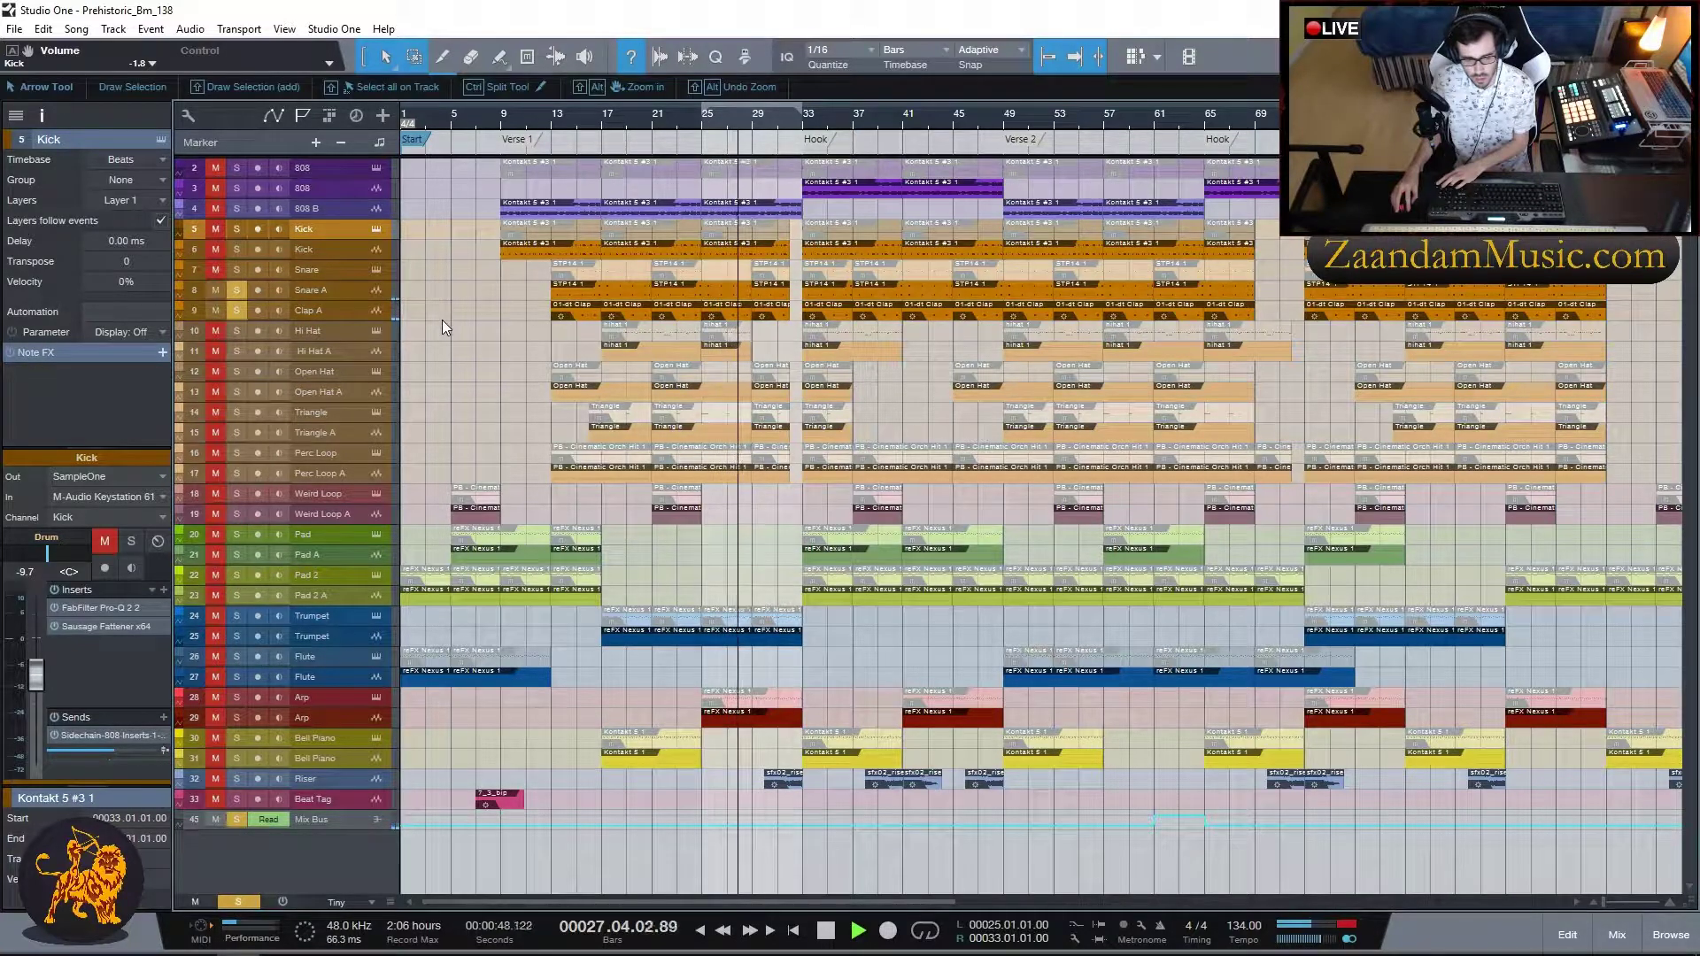
left_click(233, 291)
left_click(234, 310)
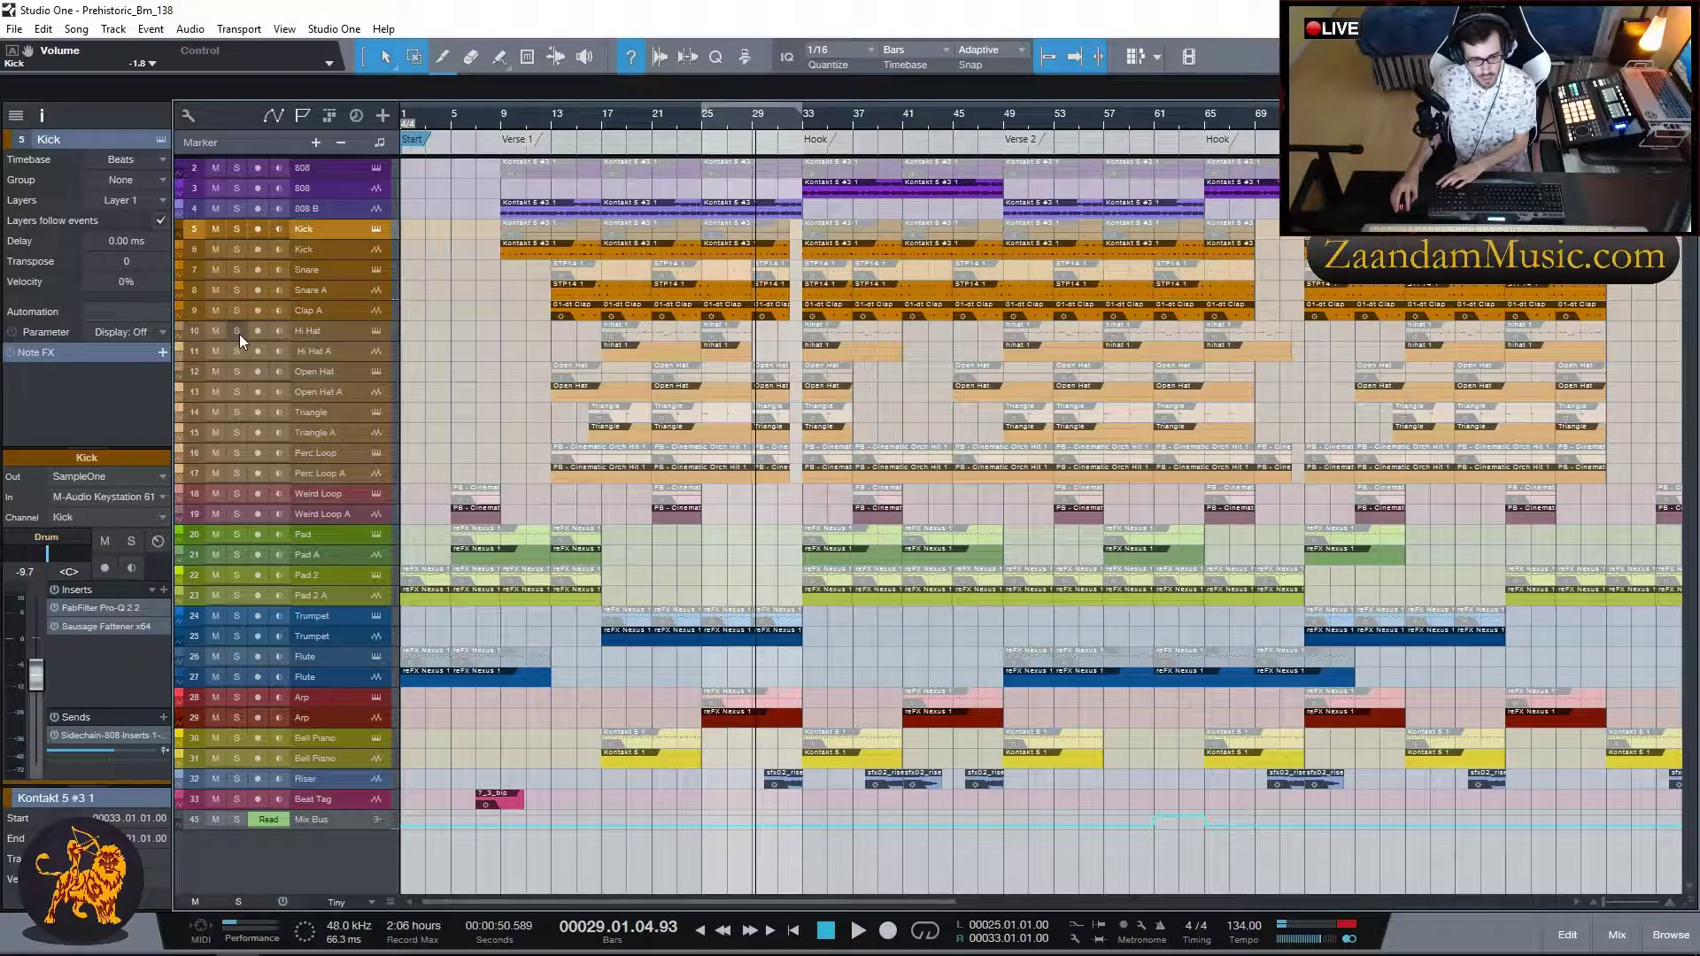
- Solo Hi Hat A, inspect the Hi Hat instrument's sample, and replay the soloed track from around bar 19
left_click(236, 352)
left_click(376, 331)
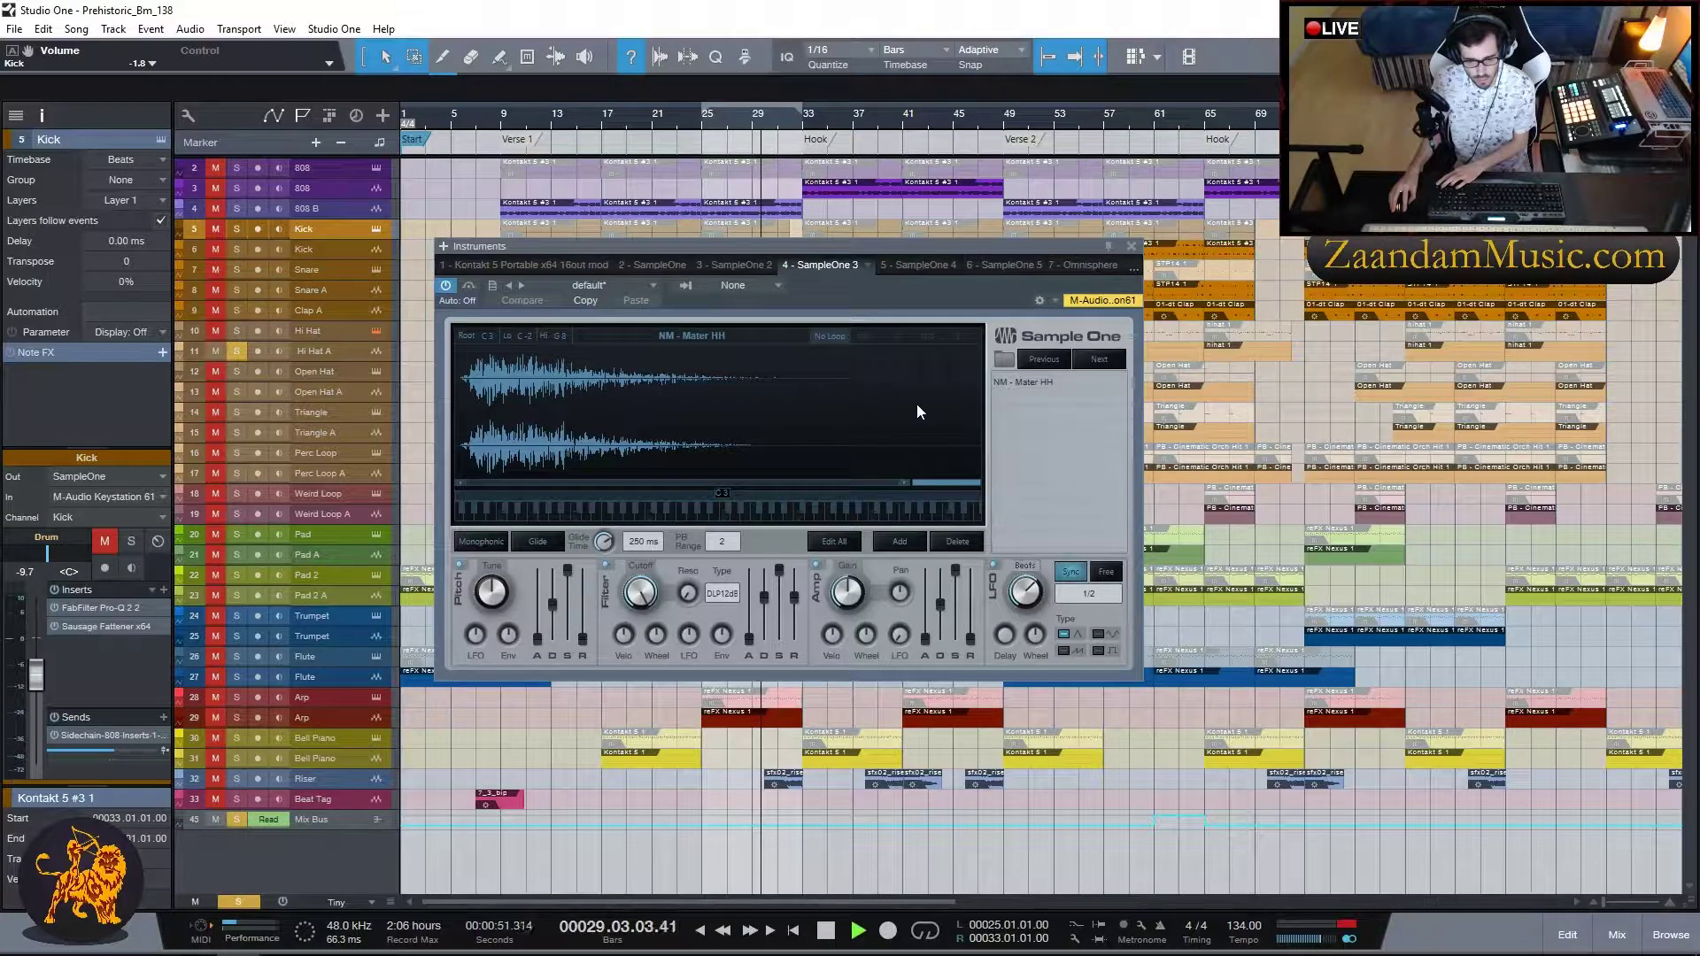
left_click(1130, 246)
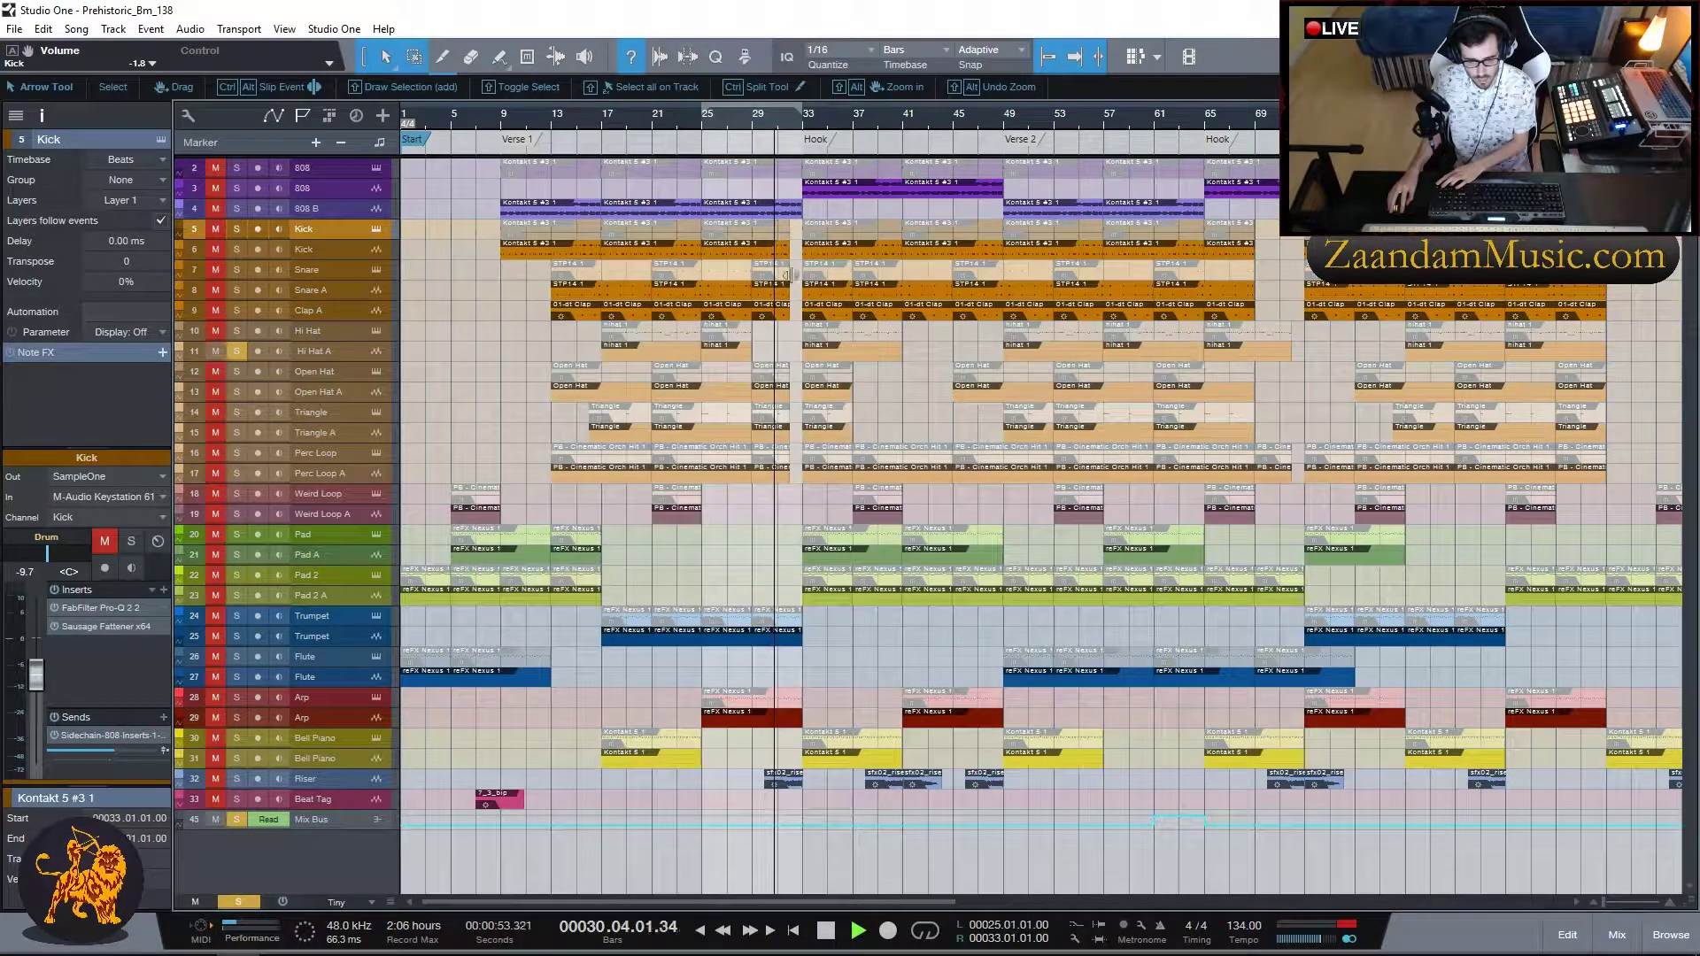
left_click(632, 130)
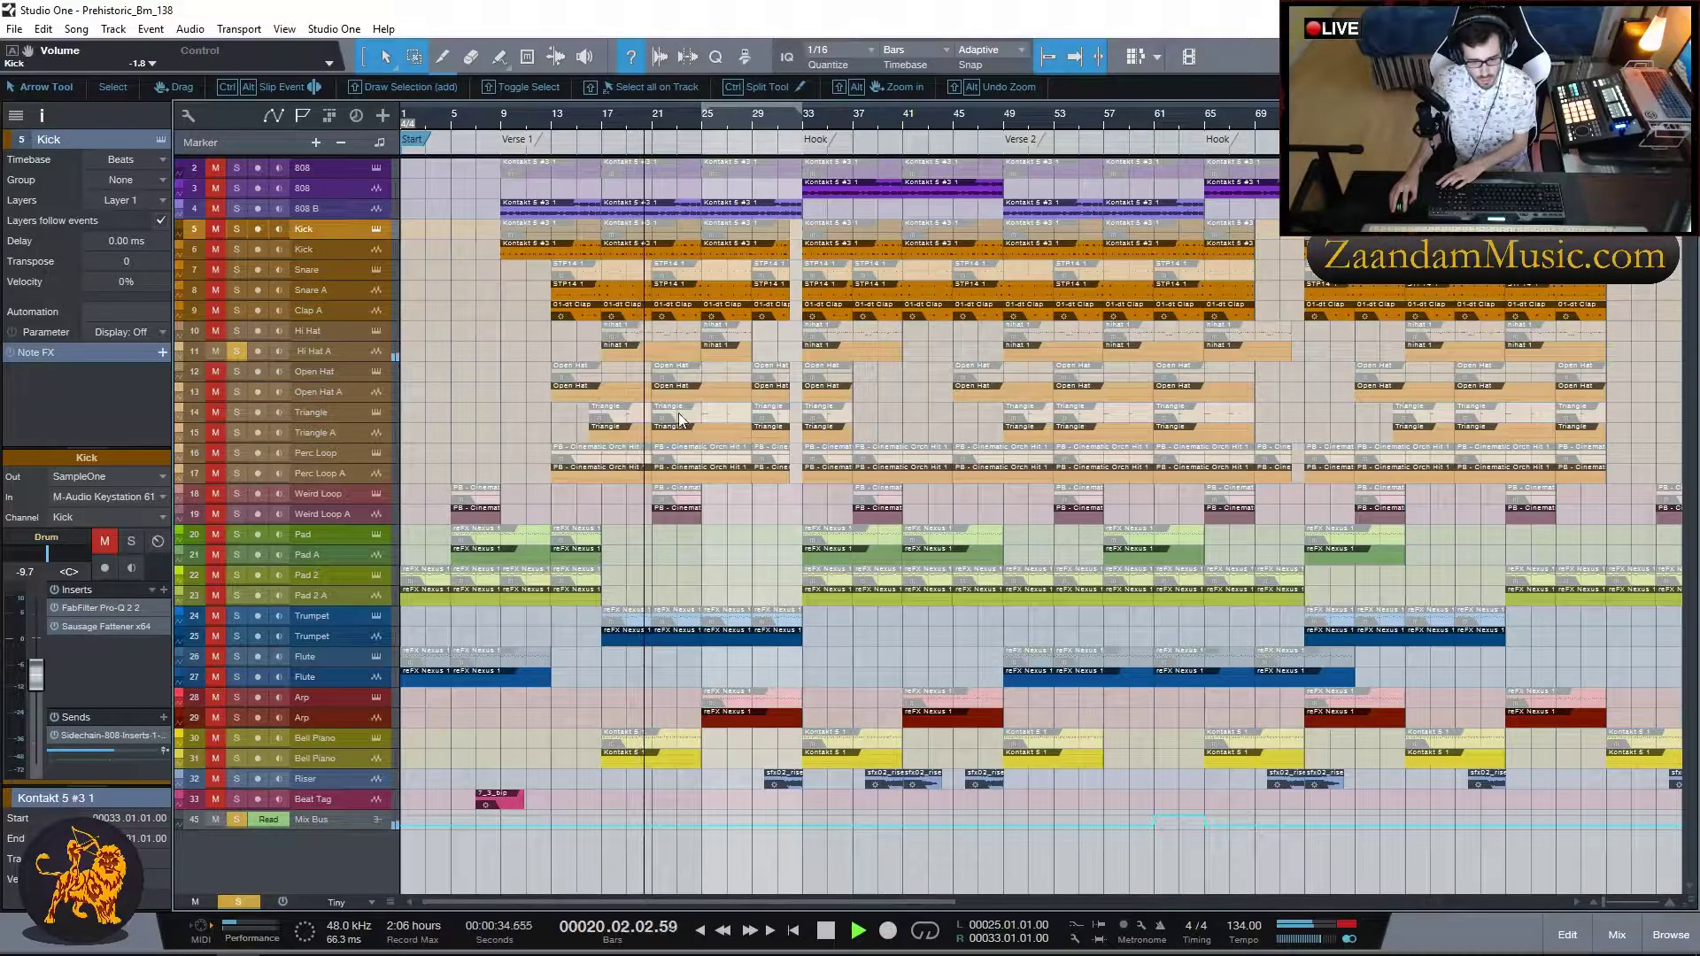
- Mute Hi Hat A, solo Open Hat and inspect its sample, and listen to Open Hat A in solo
left_click(214, 350)
left_click(236, 371)
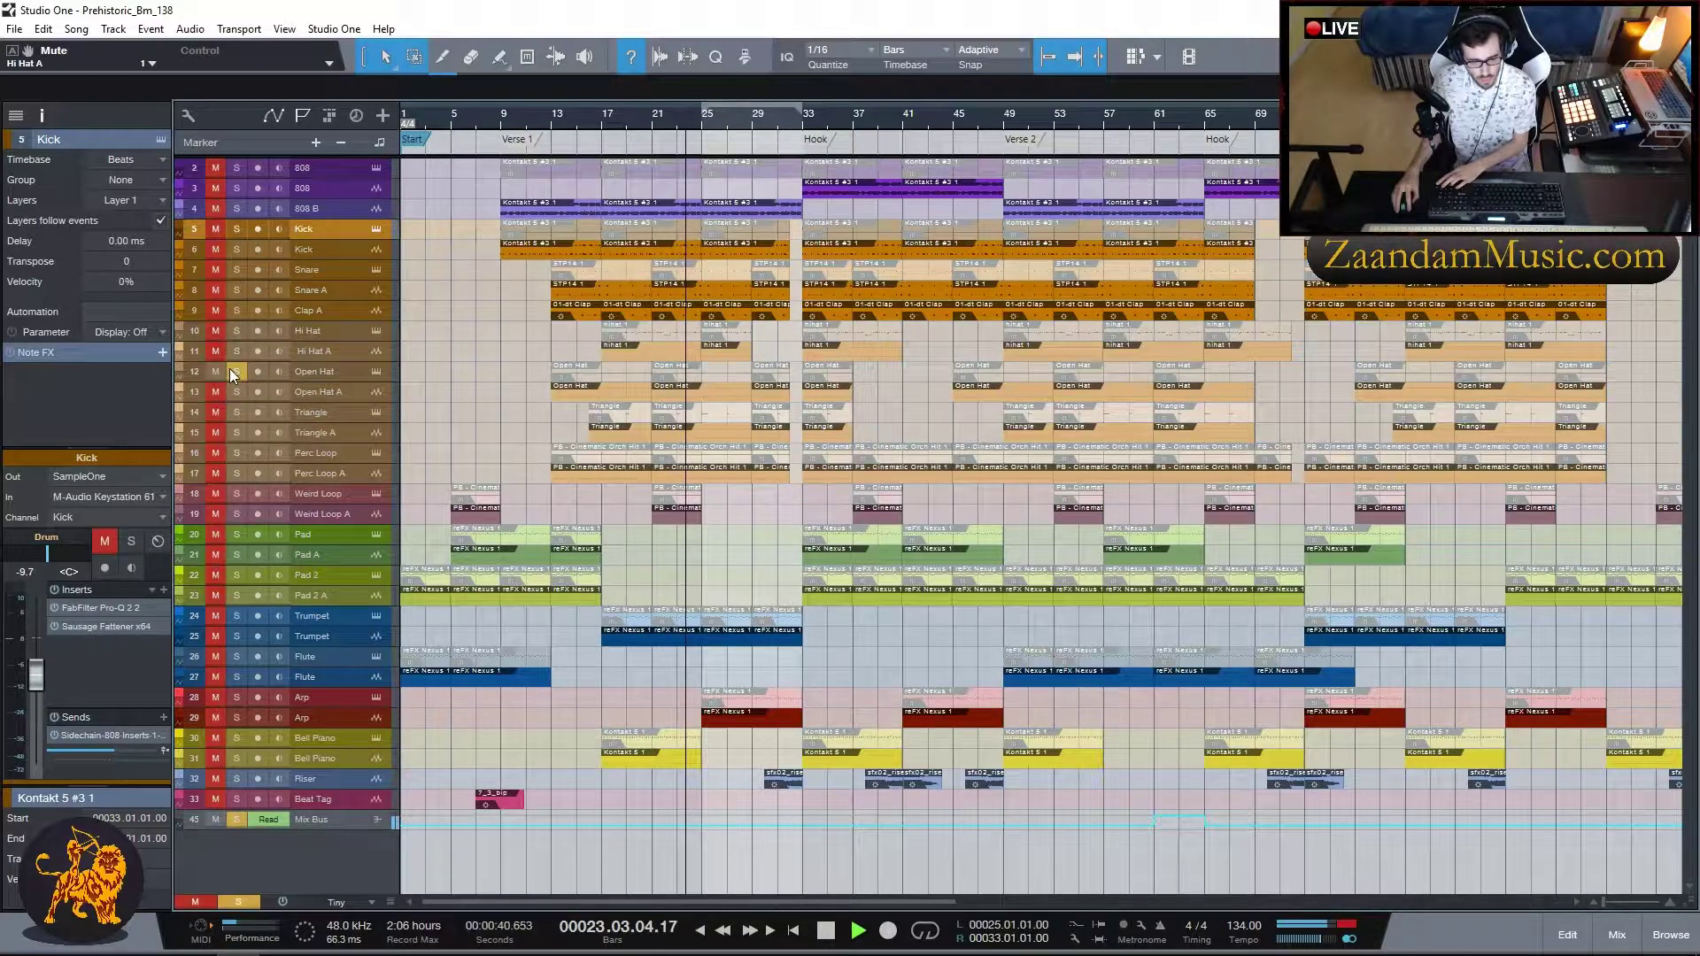
left_click(375, 372)
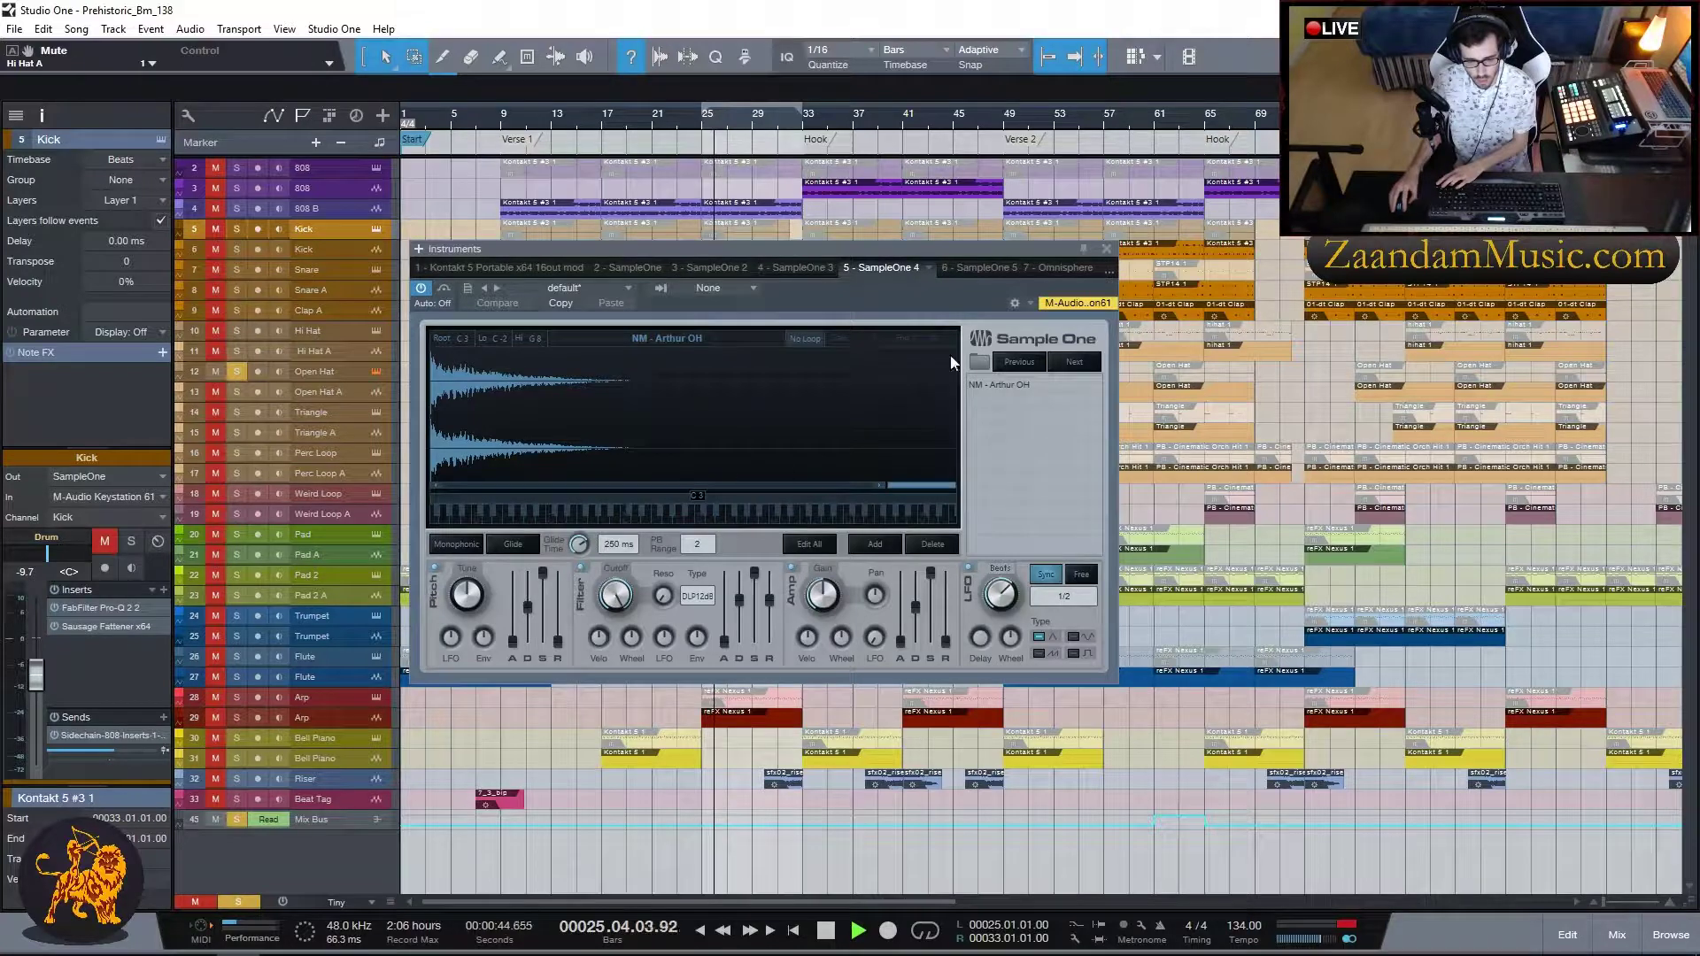
left_click(1106, 250)
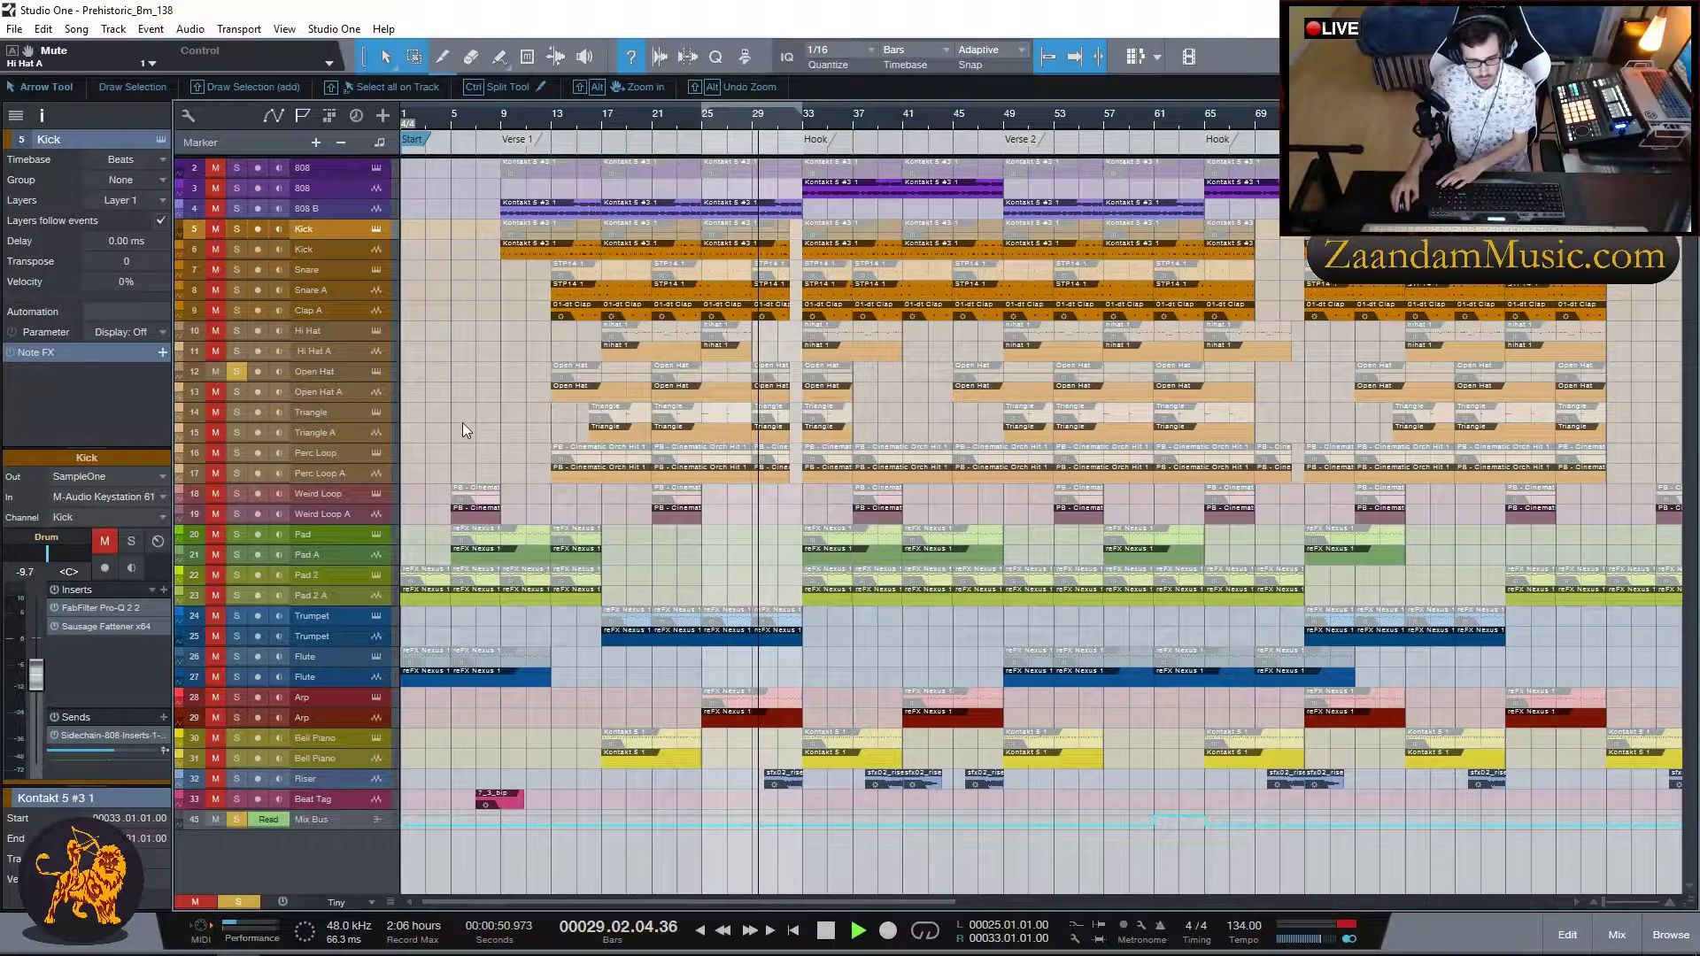
left_click(237, 391)
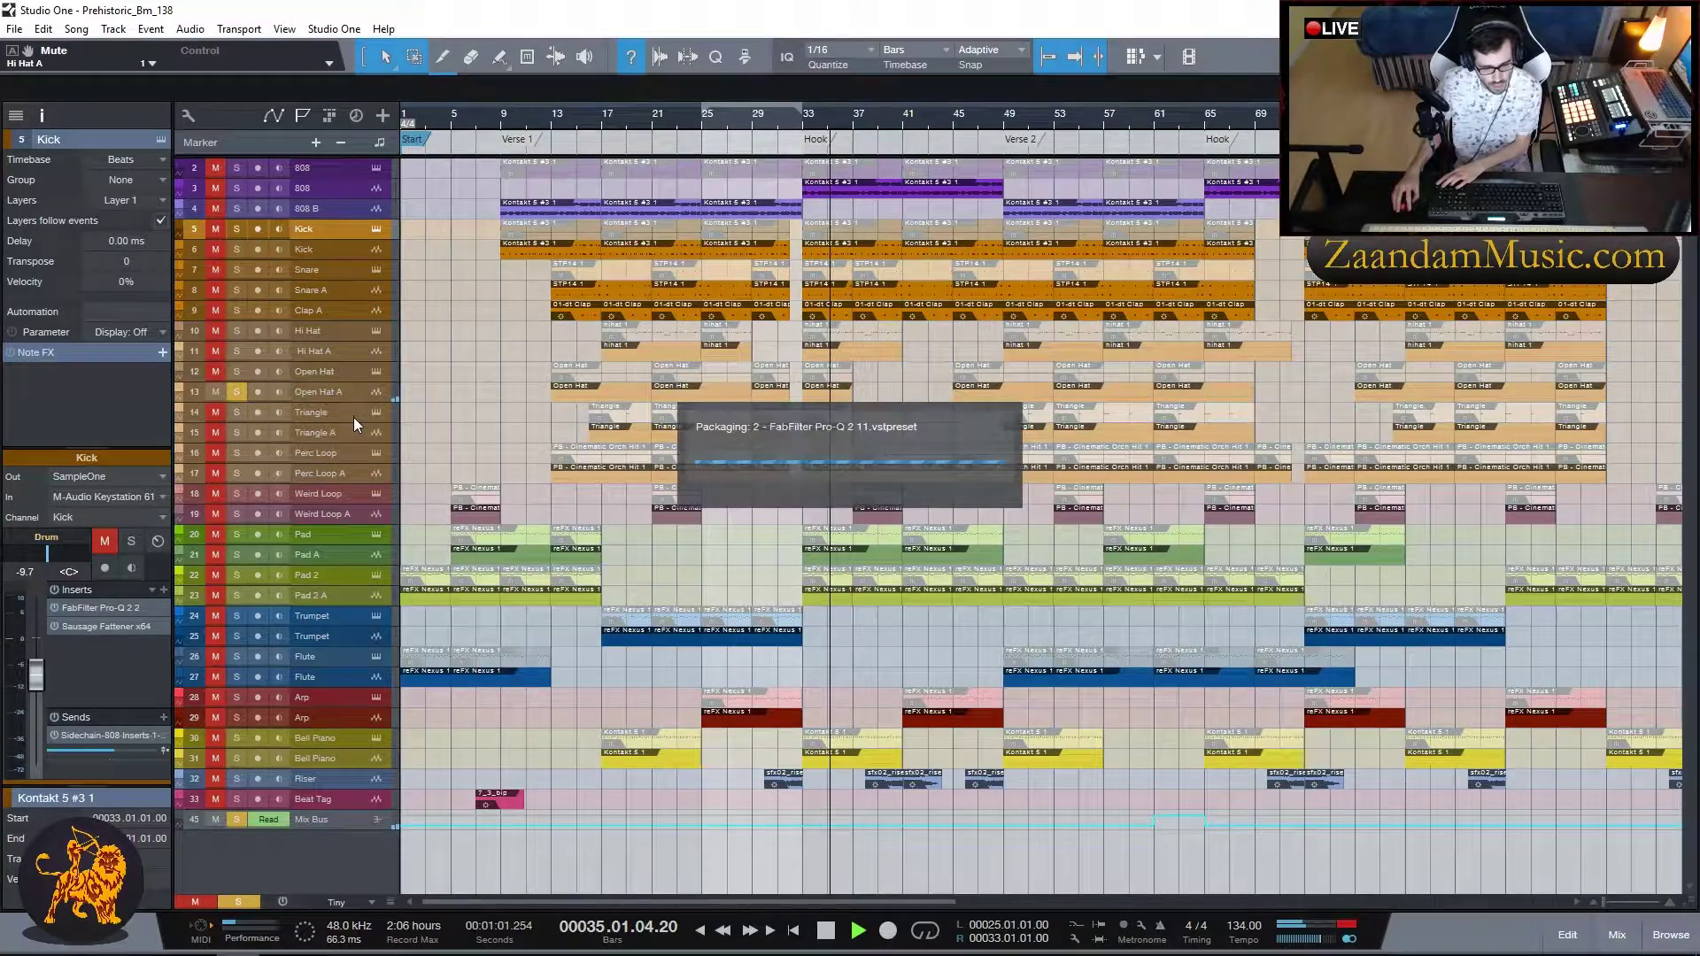
- Inspect the Triangle instrument's sample, solo Triangle A, and listen to it around bar 55 before stopping playback
left_click(236, 412)
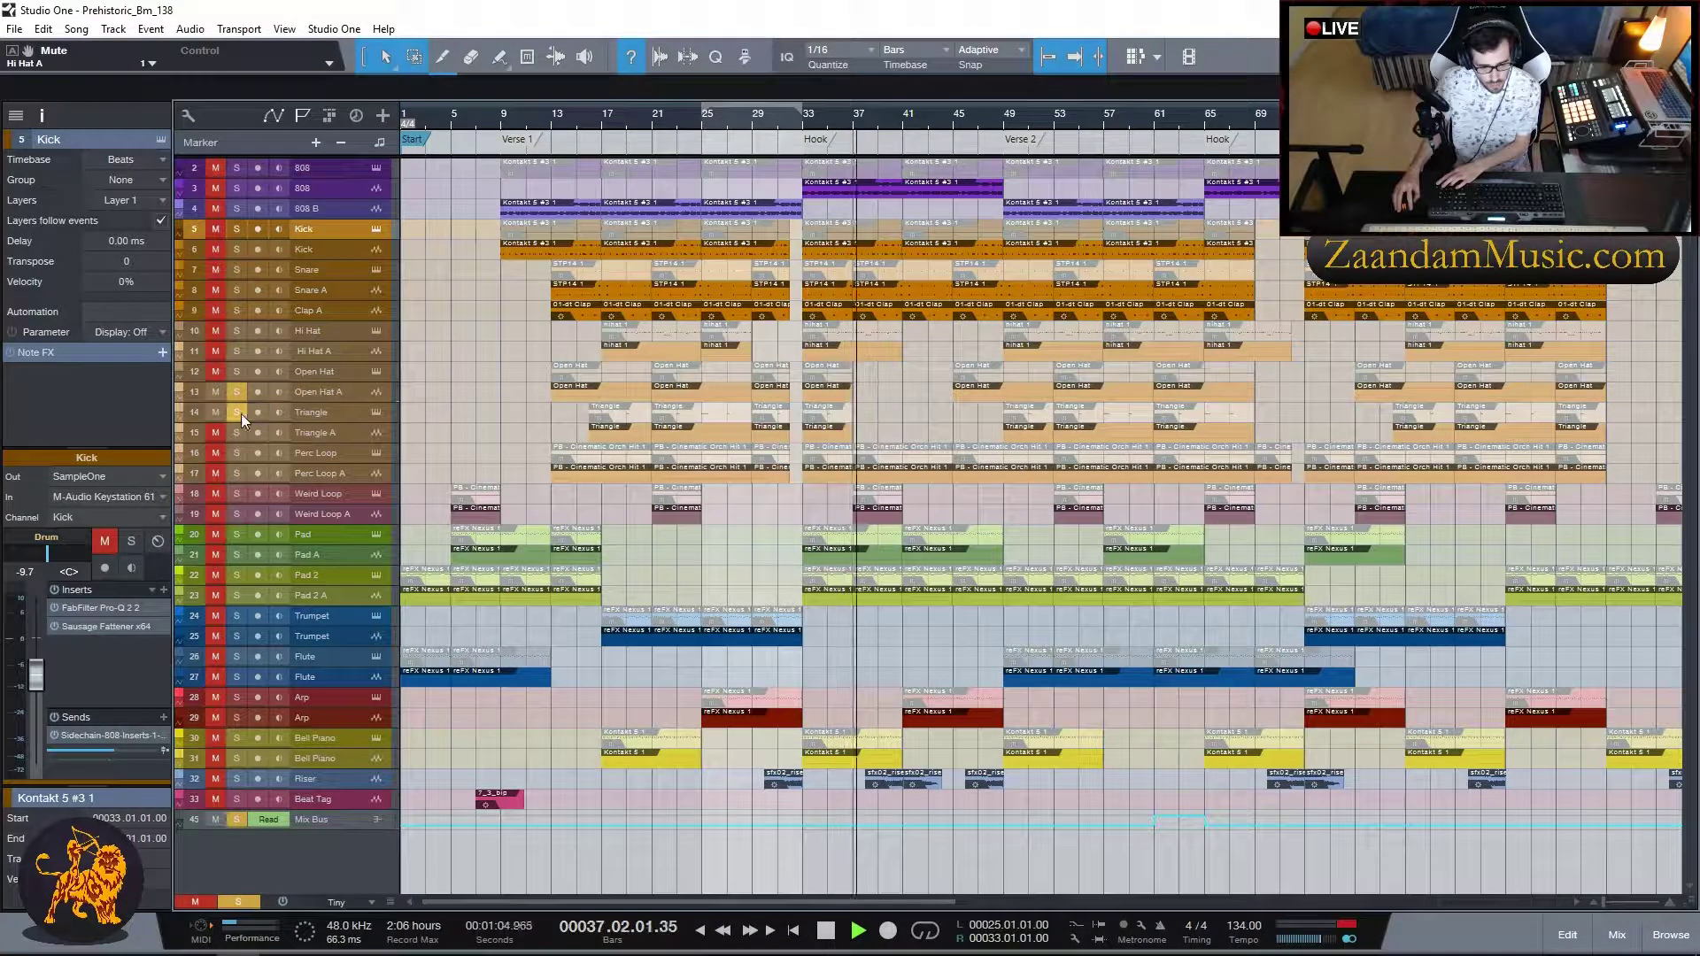
left_click(376, 412)
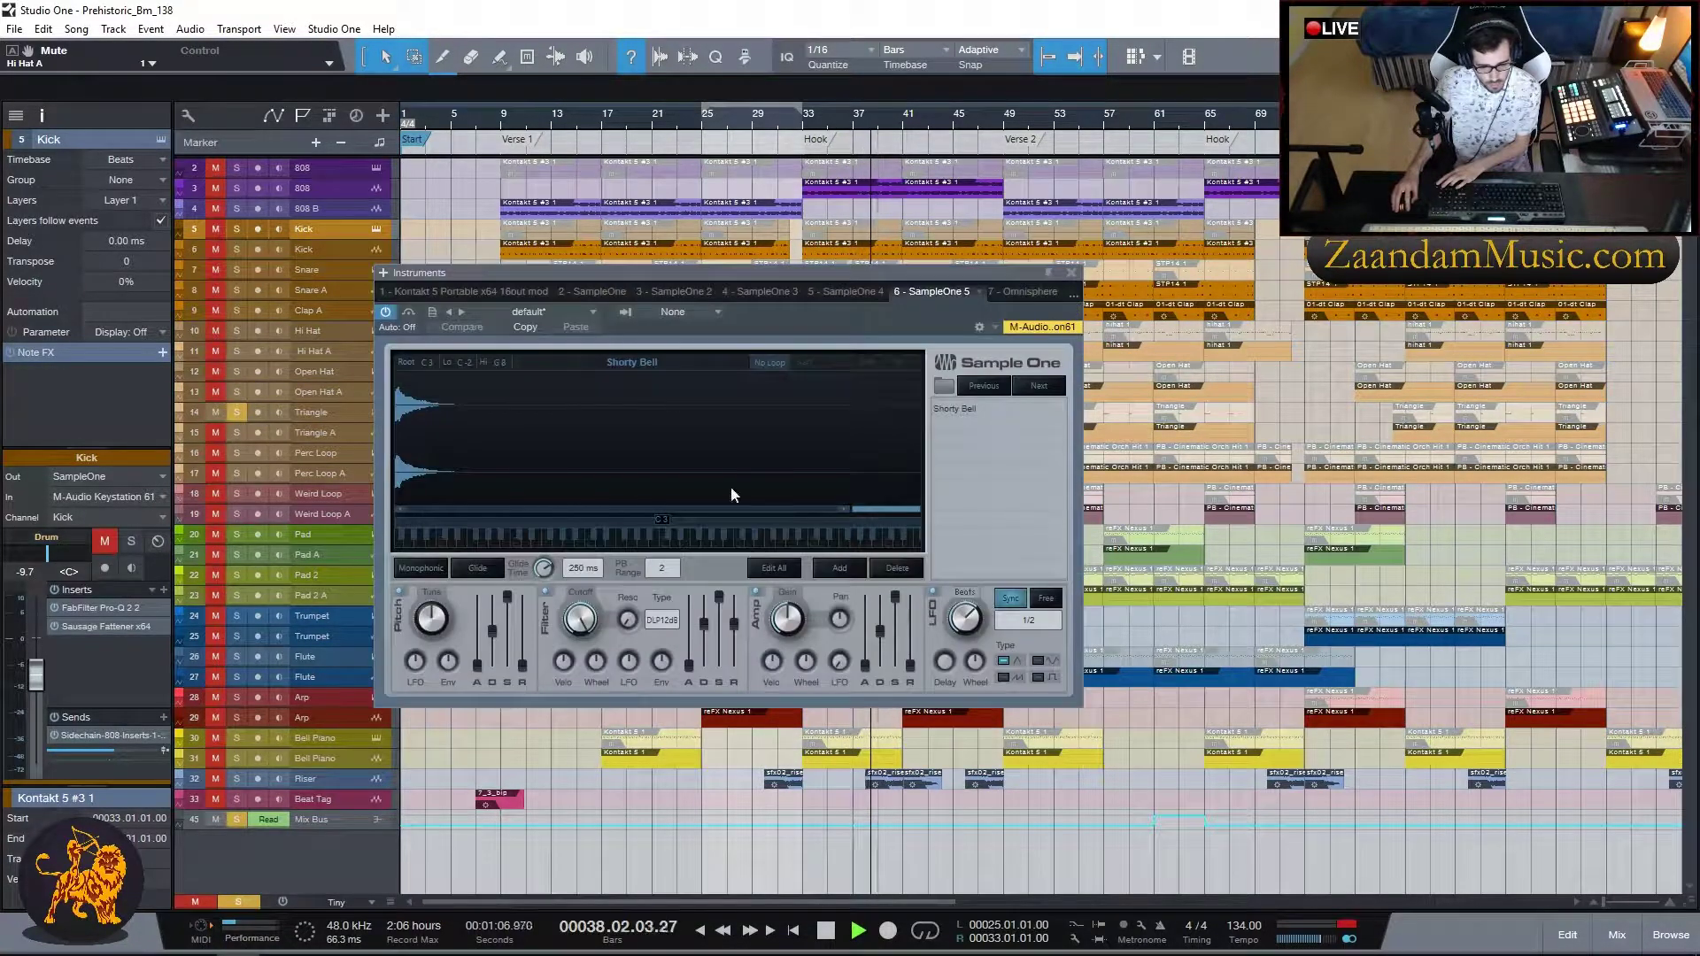
left_click(1070, 273)
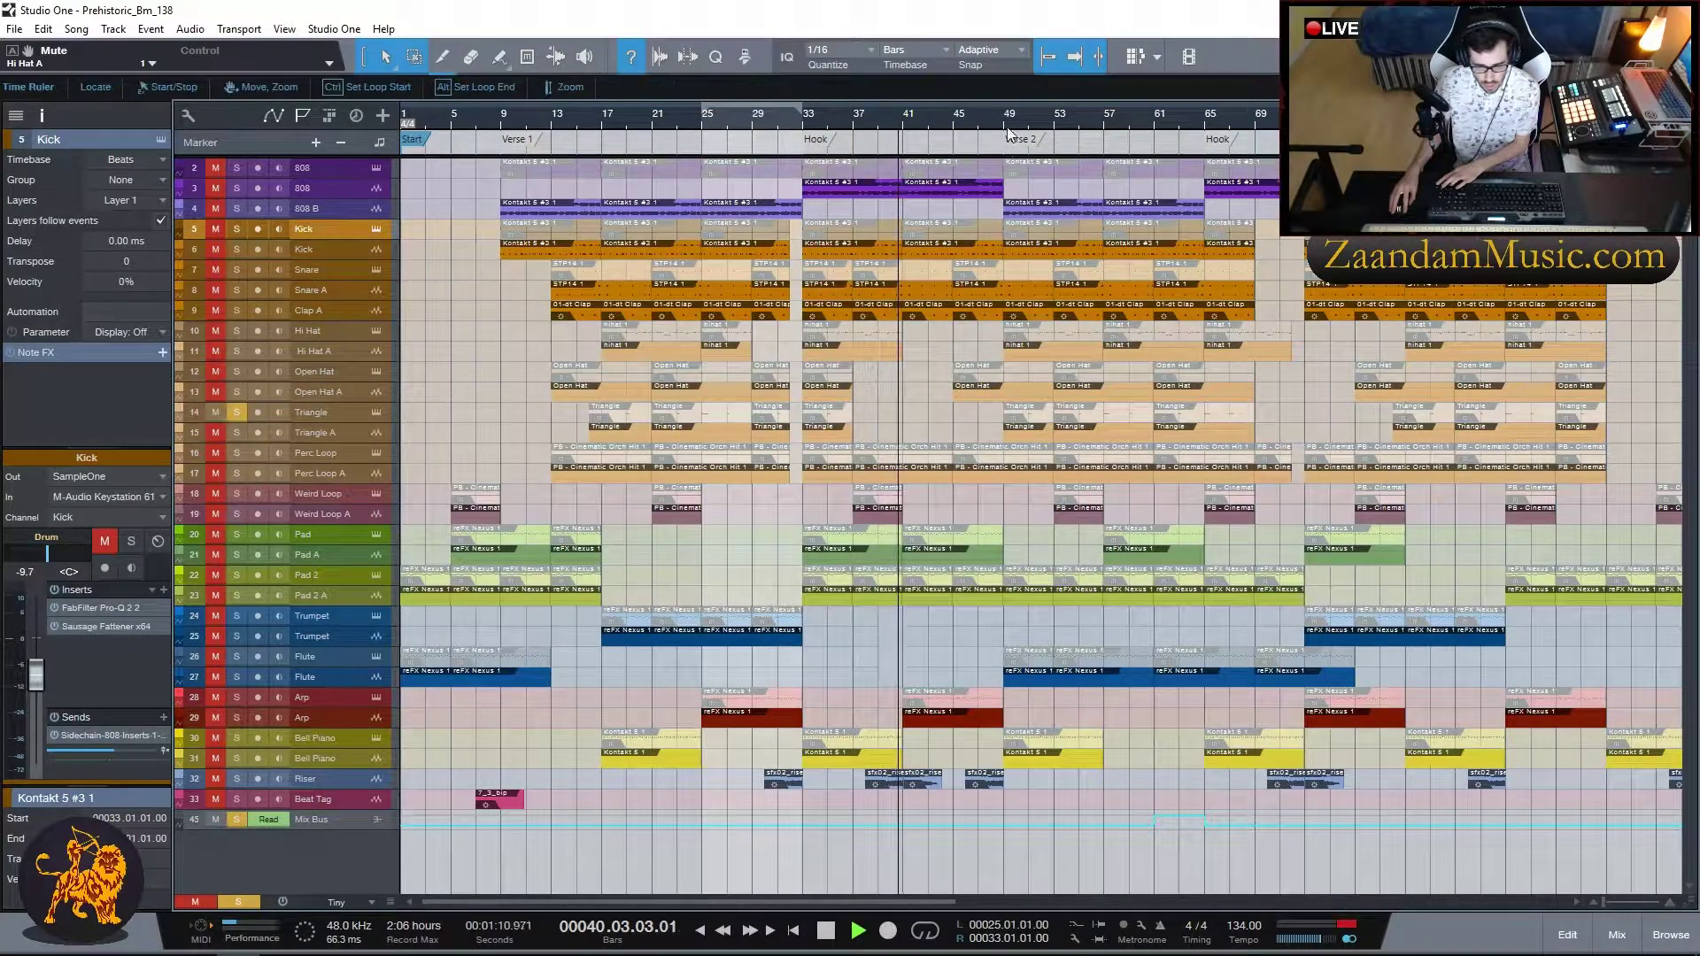
left_click(237, 432)
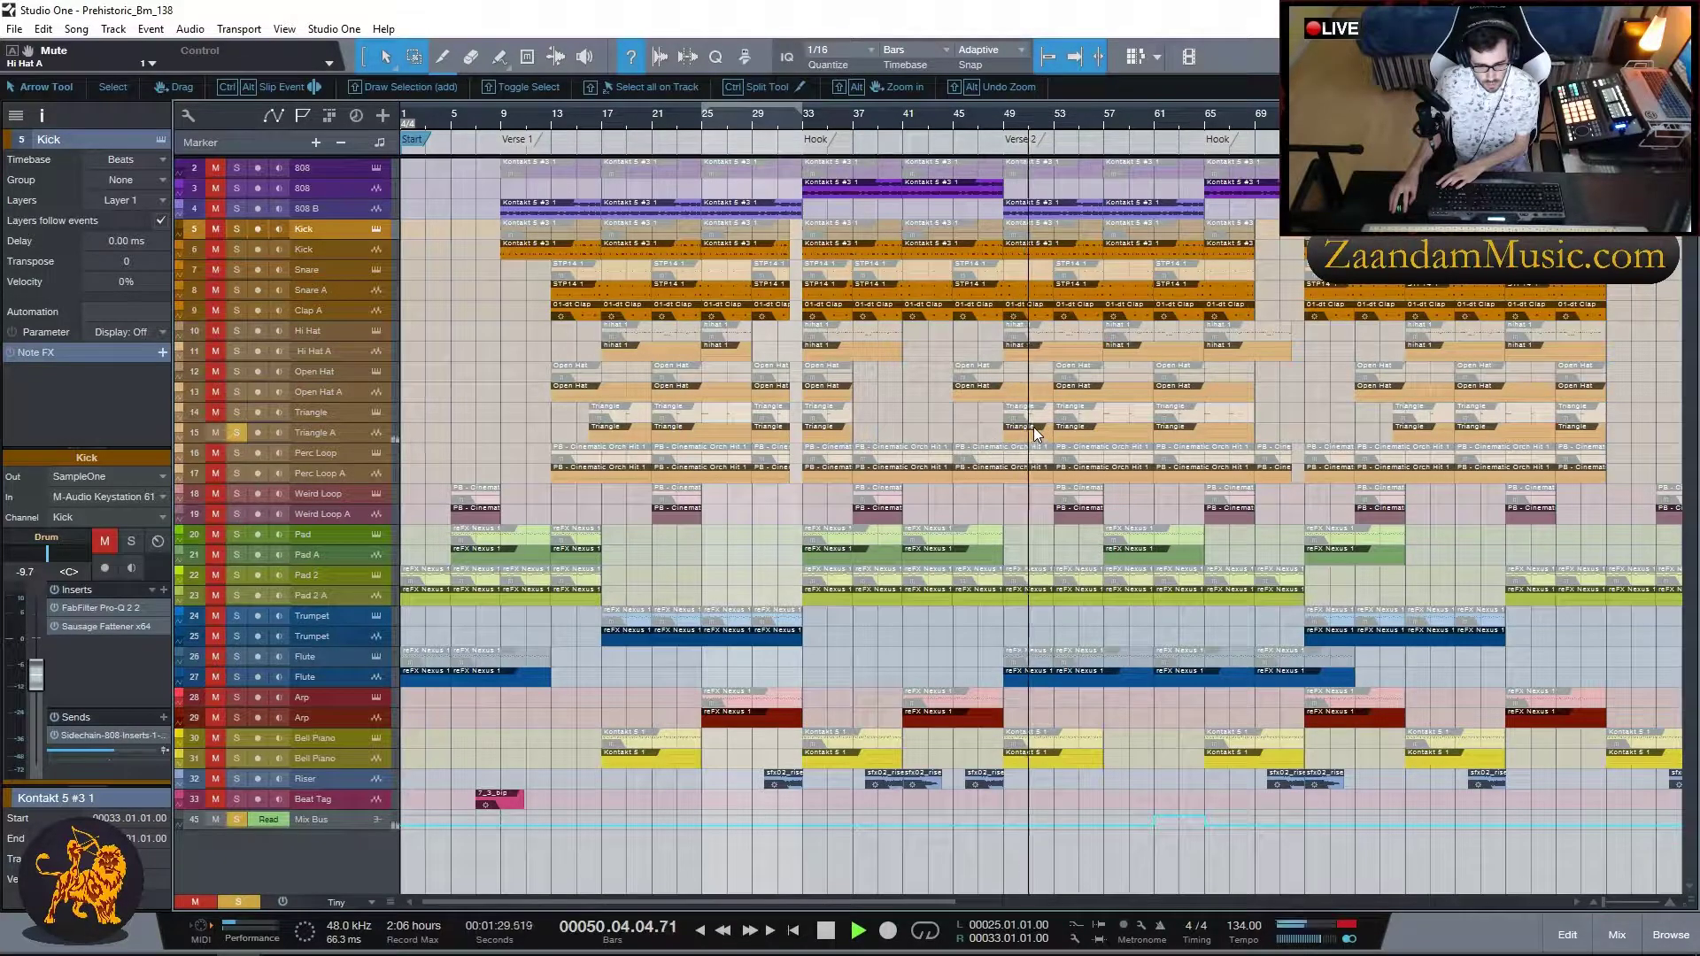
left_click(1090, 131)
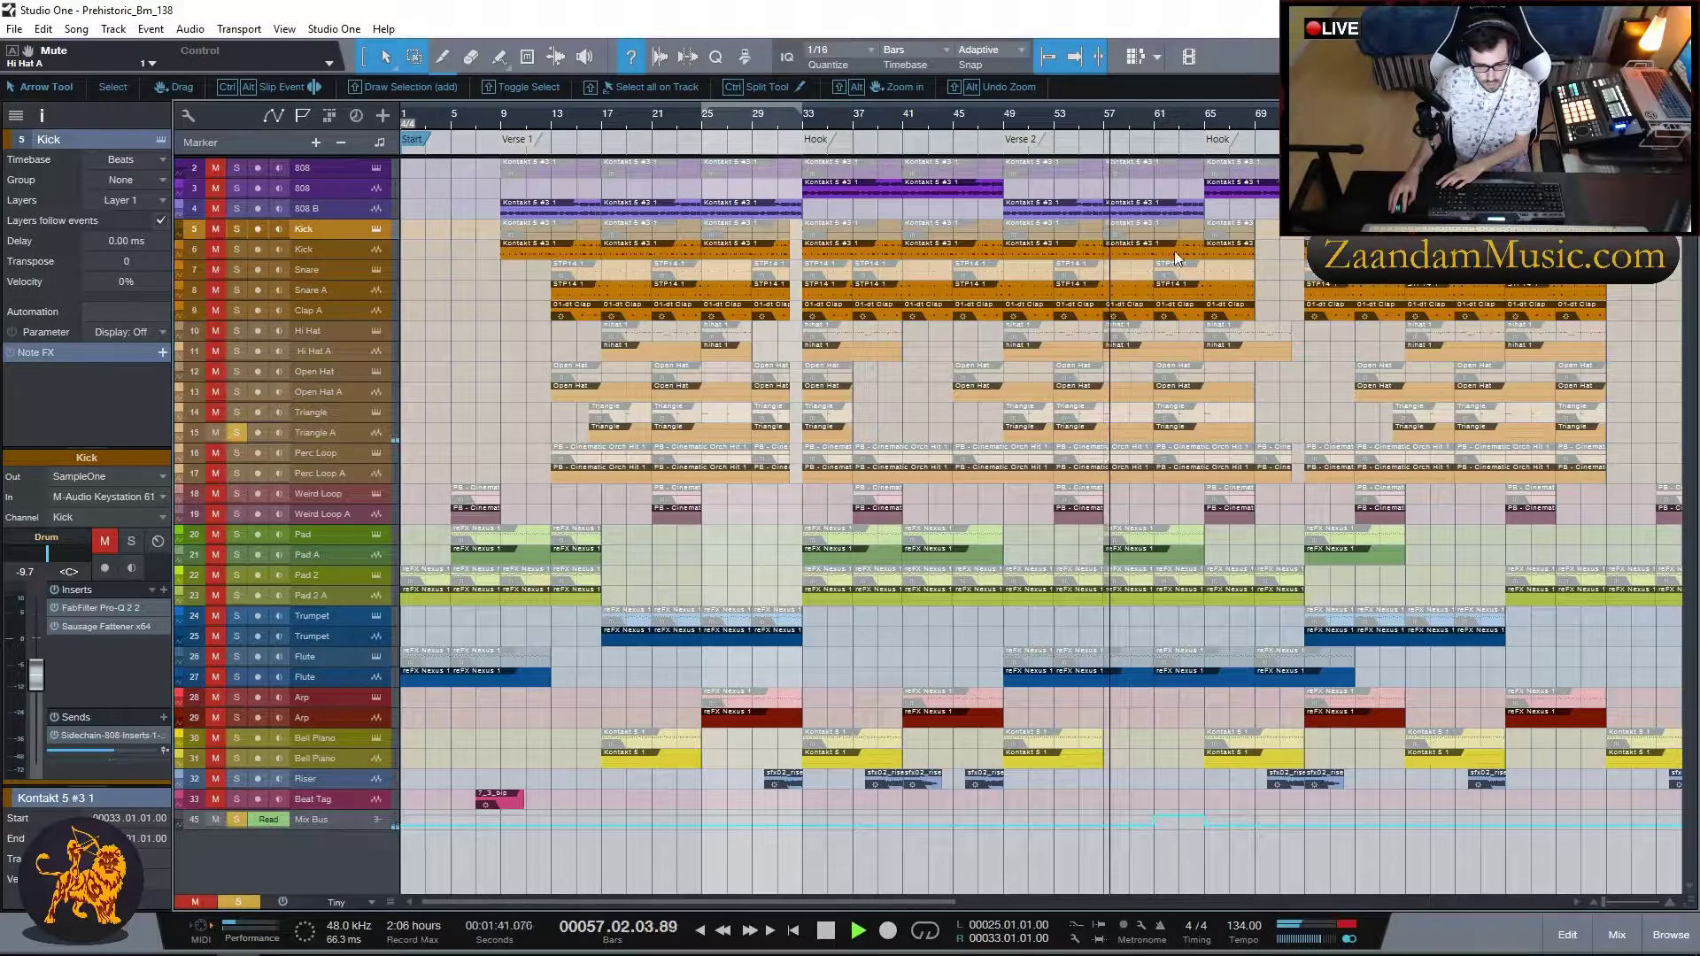
key("space")
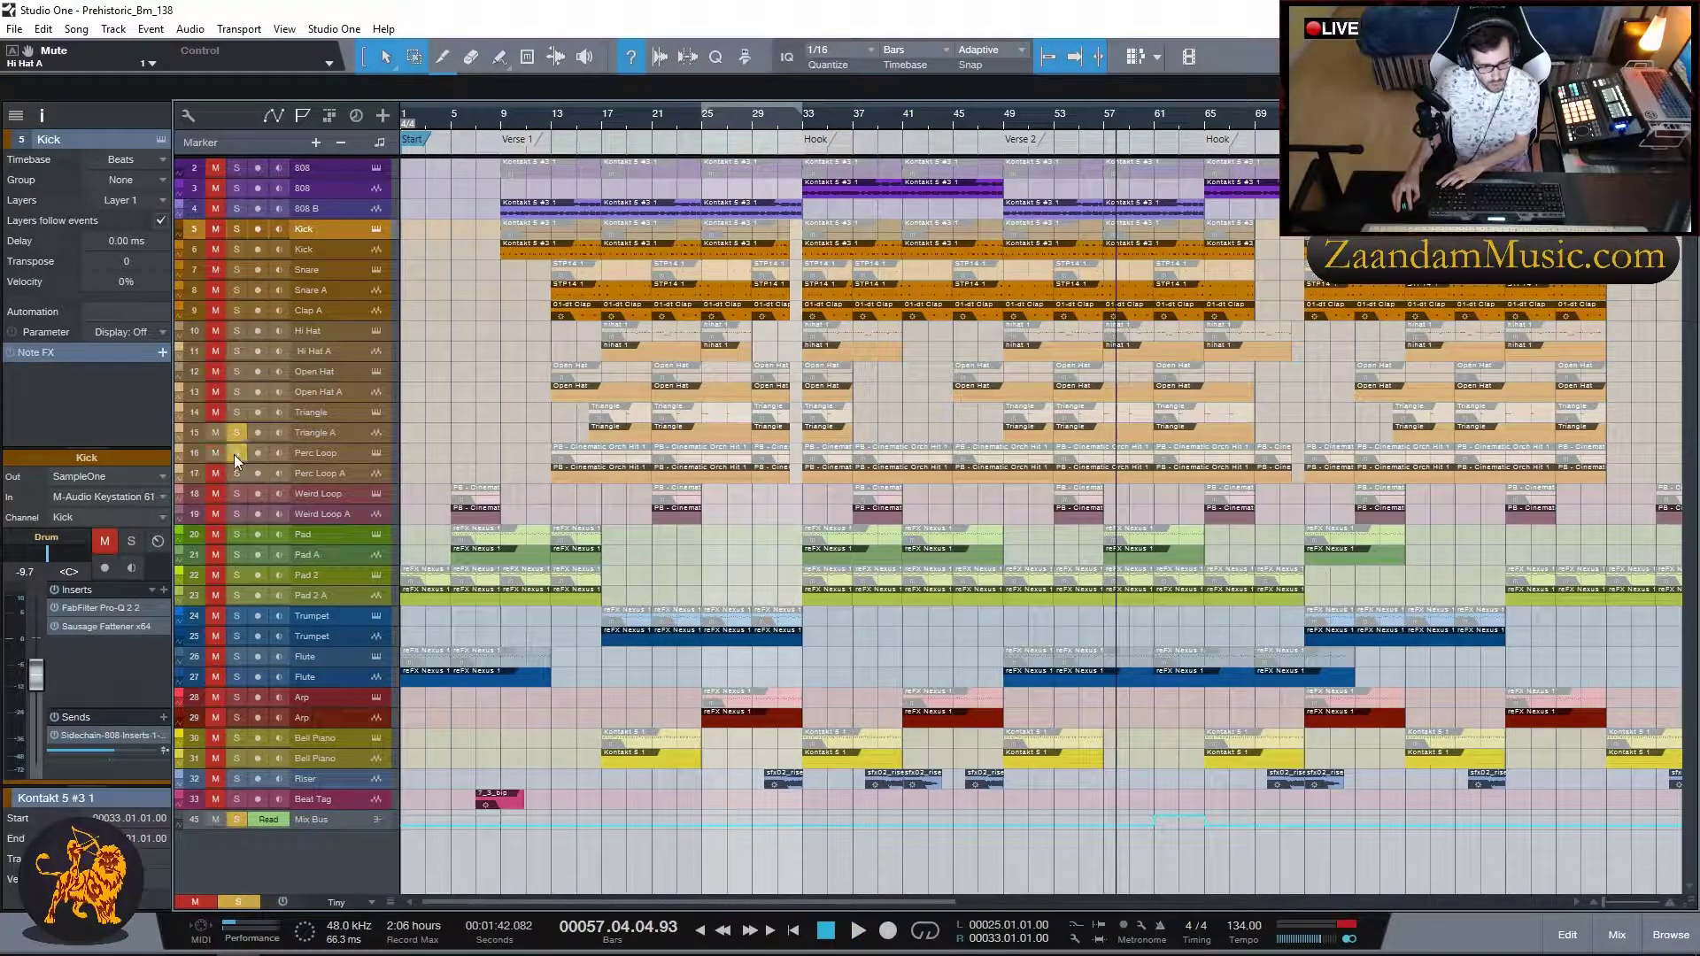
- Solo Perc Loop A, inspect the Perc Loop's Xpand!2 instrument, and play the loop from bar 13
left_click(238, 472)
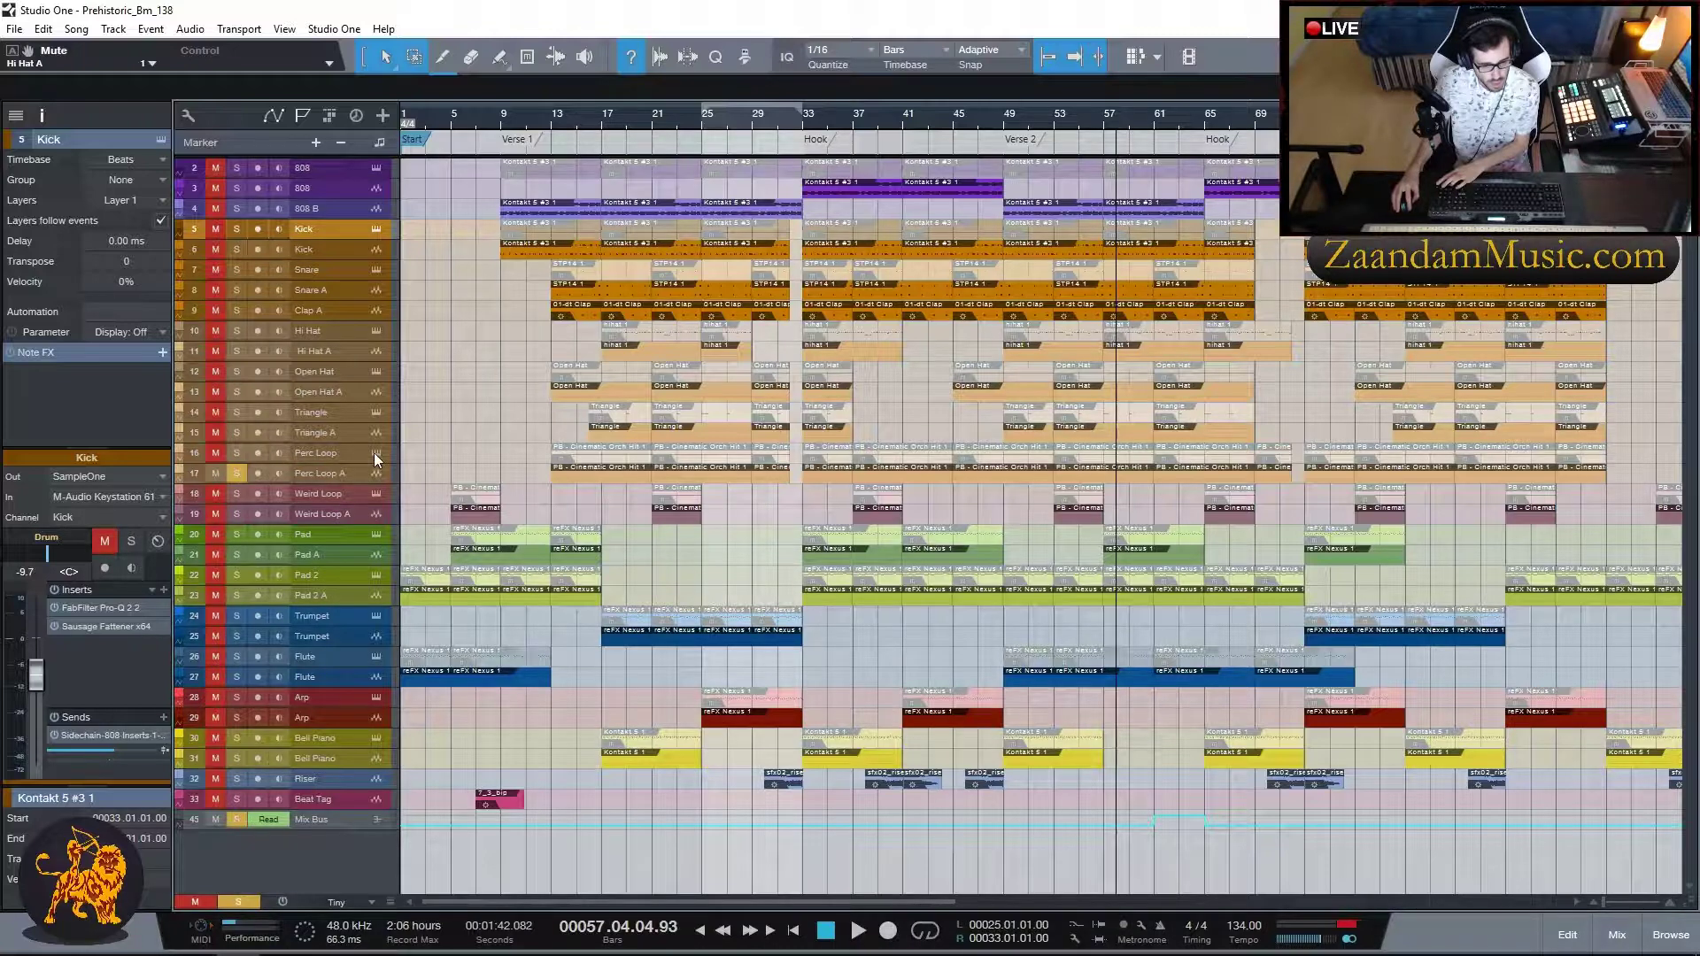
left_click(375, 452)
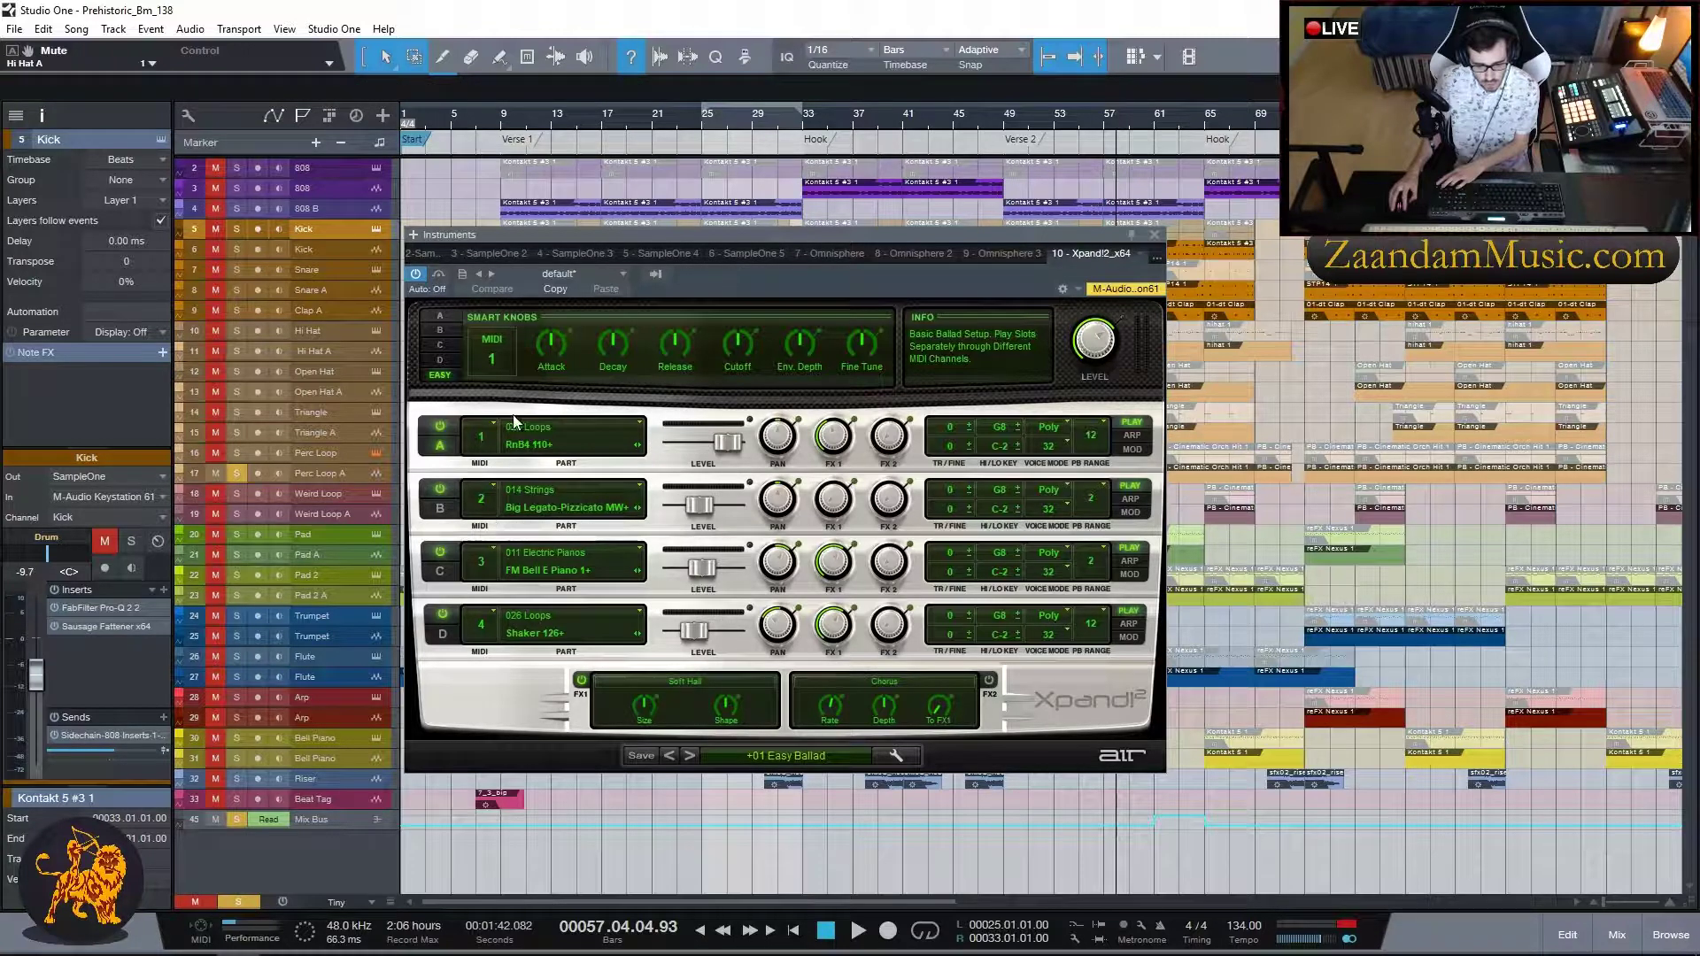
left_click(1153, 235)
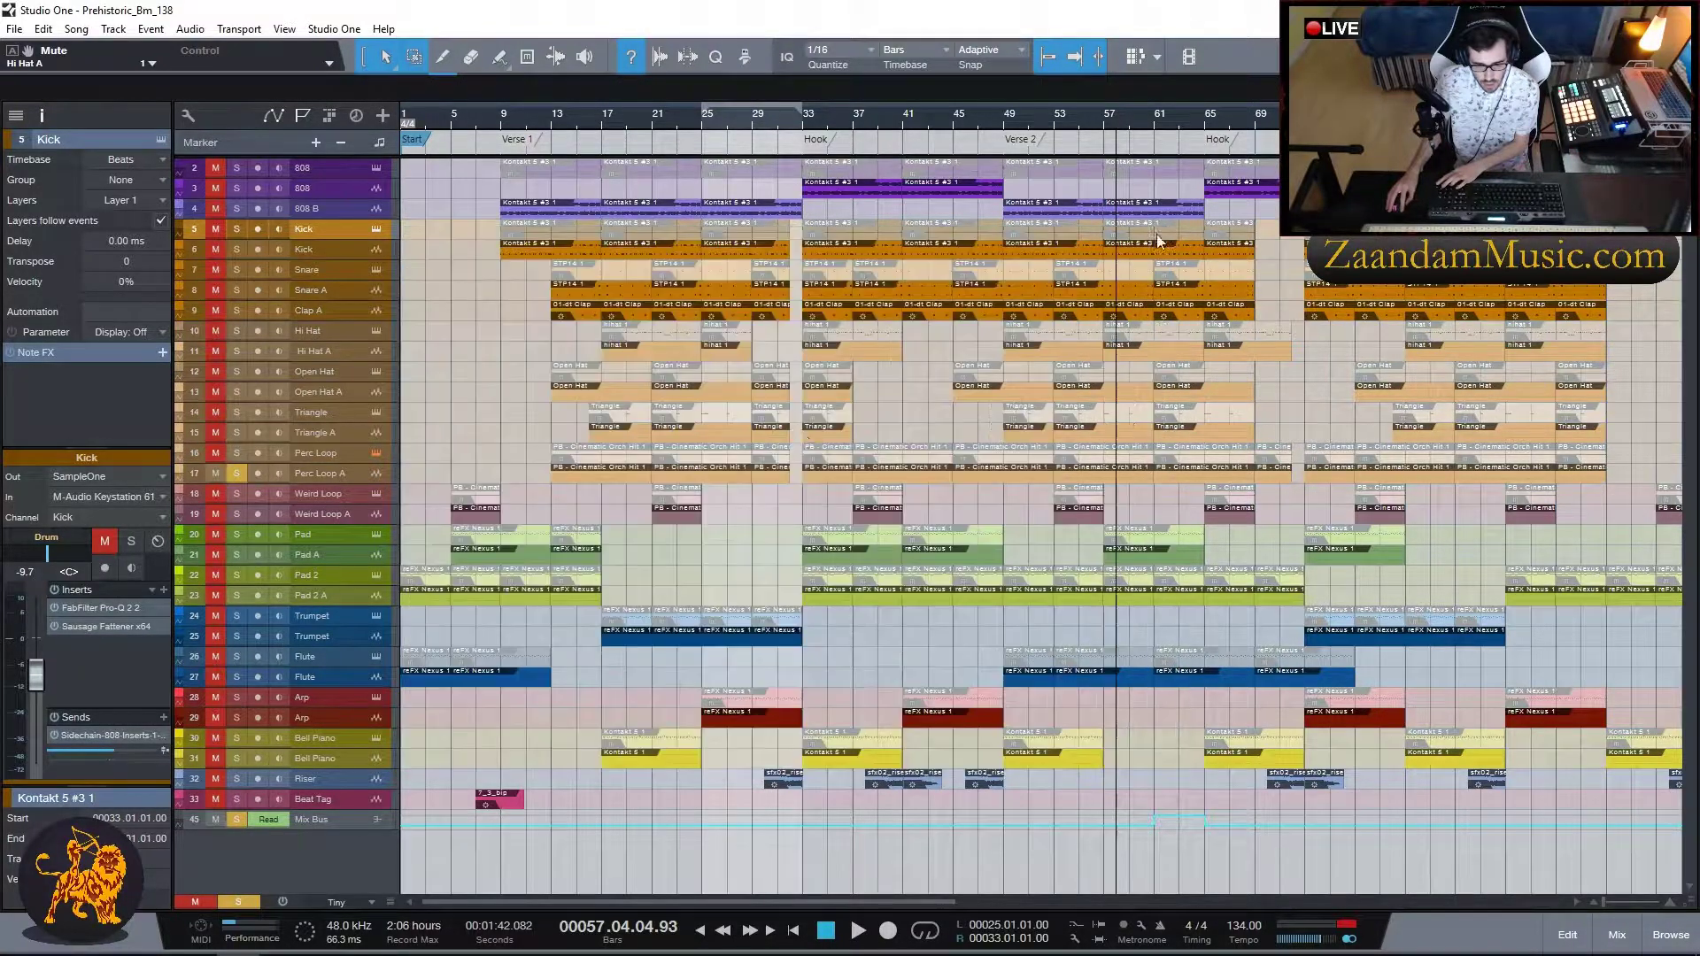
left_click(556, 121)
key("space")
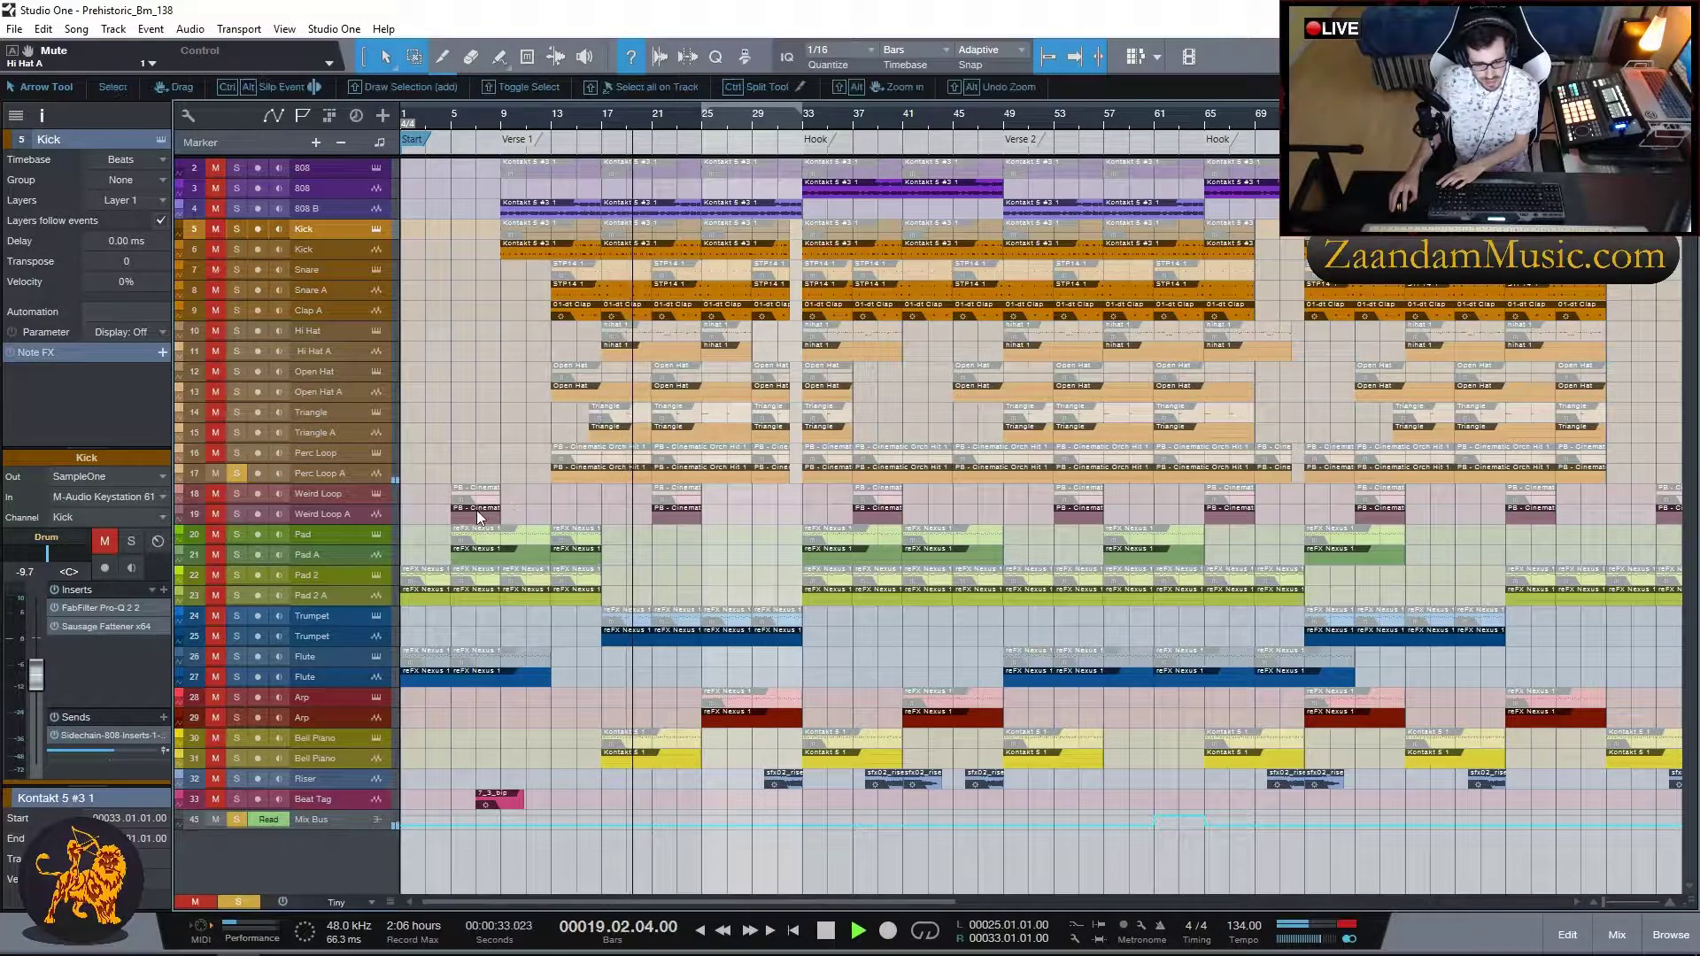
- Solo Weird Loop A in place of Perc Loop A and replay it from just before bar 21
left_click(237, 473)
left_click(234, 514)
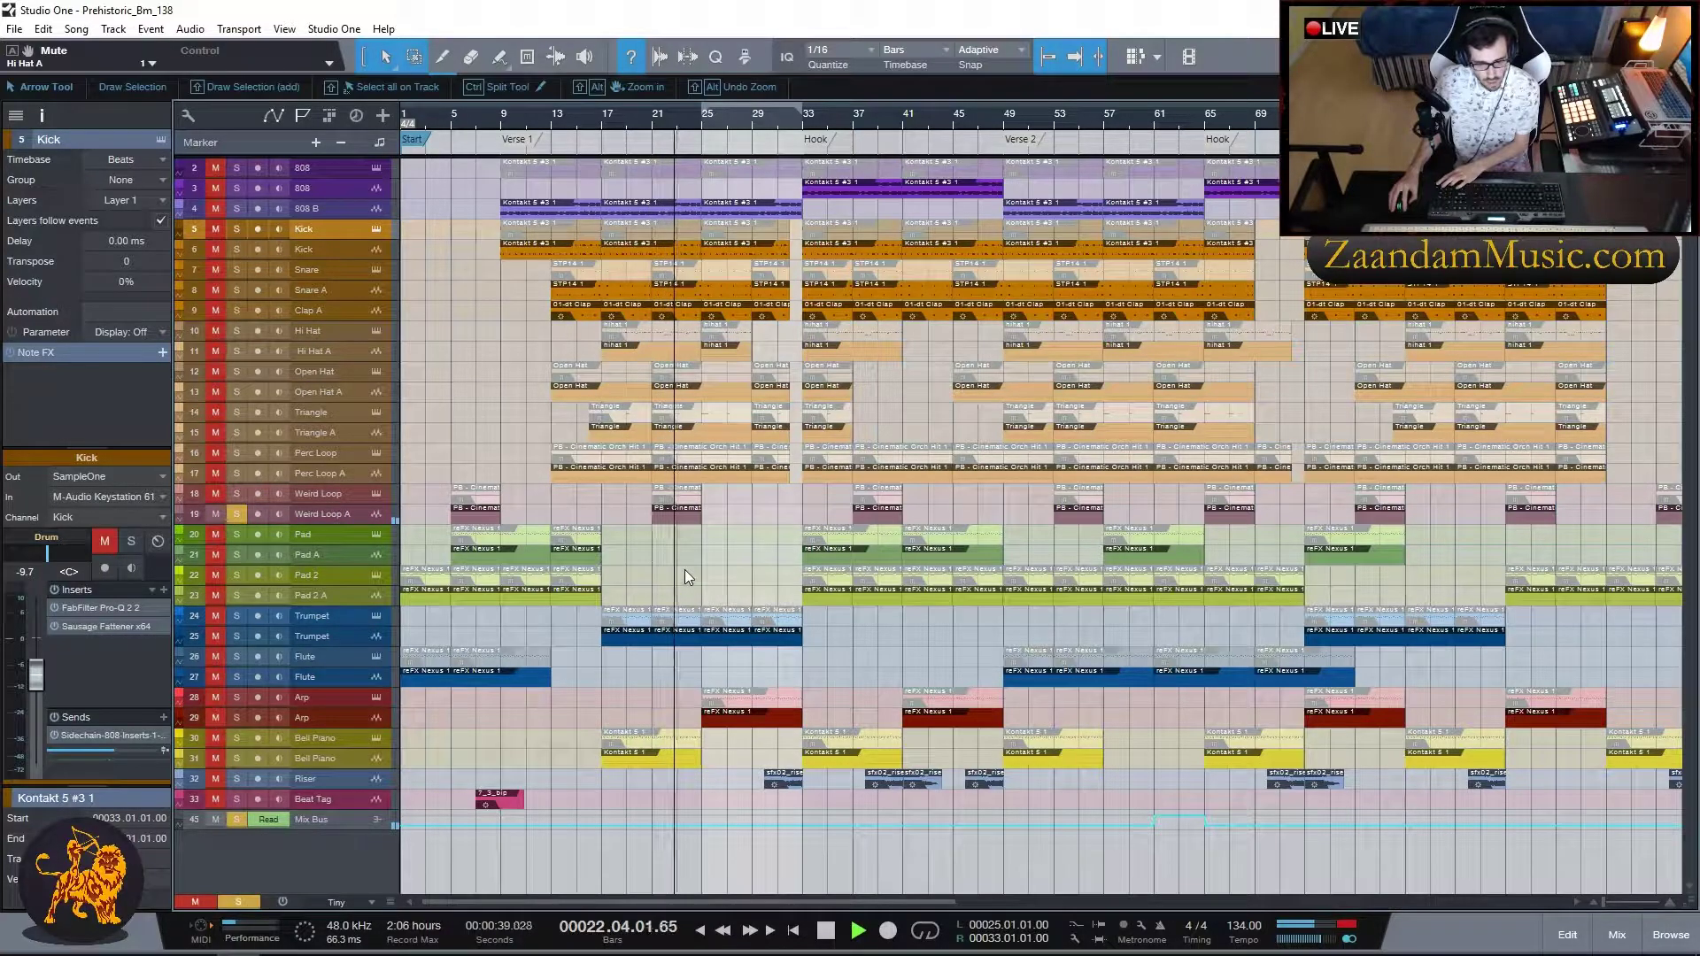
left_click(649, 129)
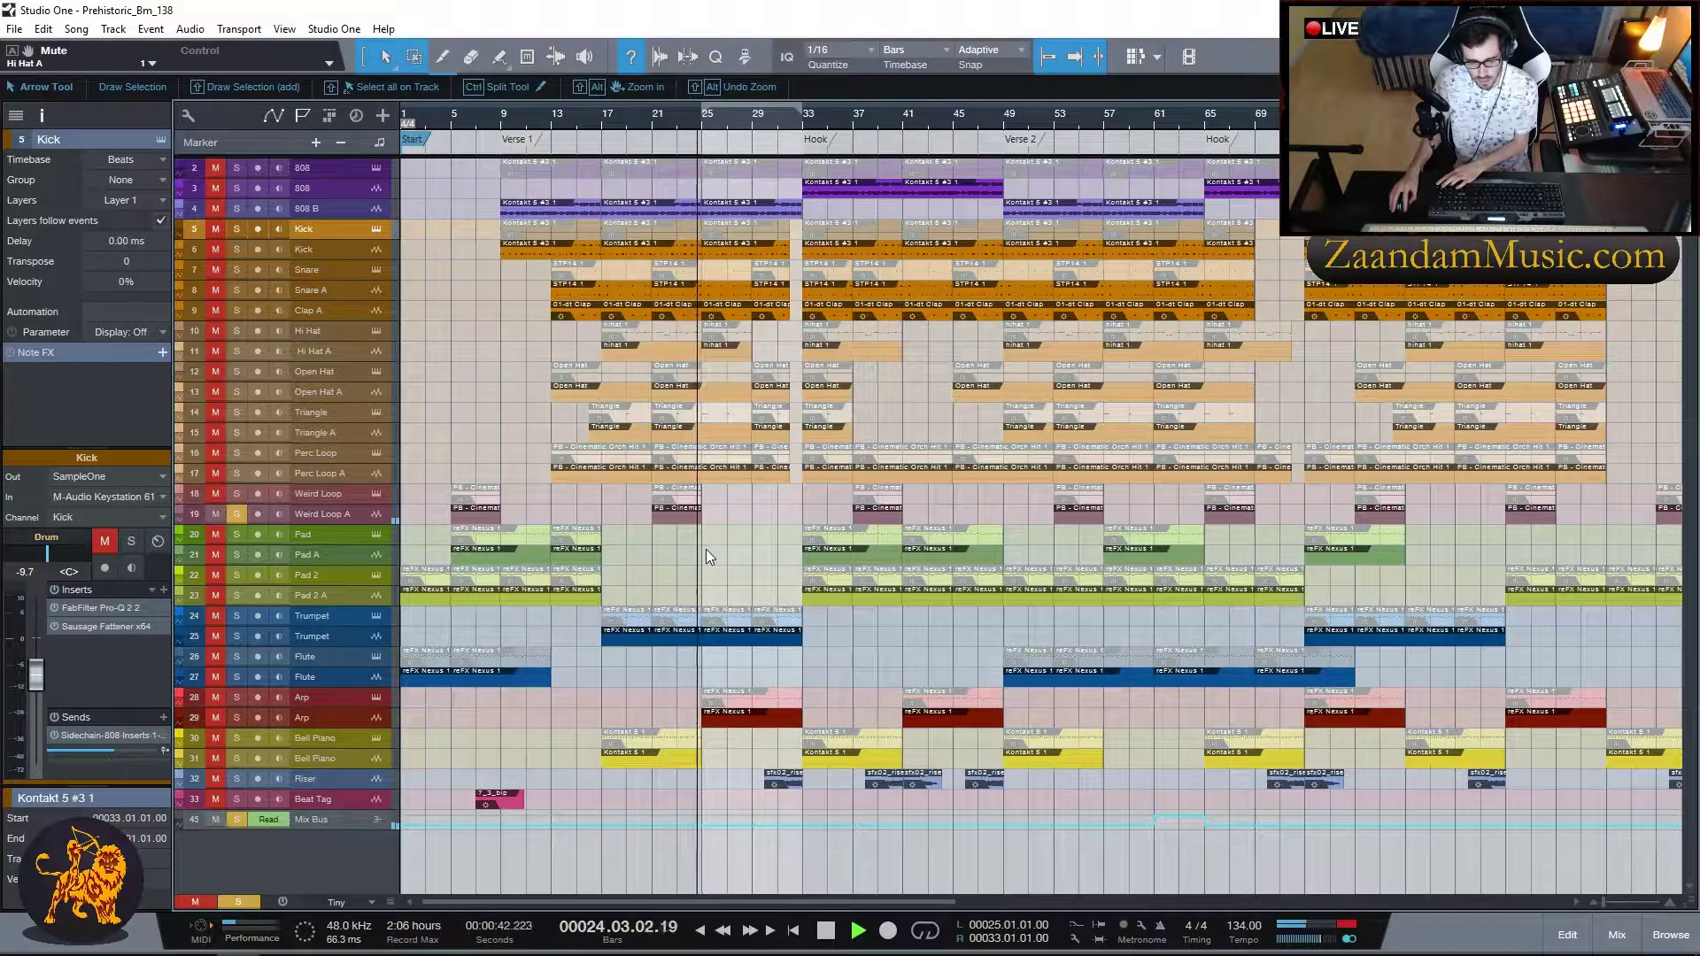
- Solo Pad A in place of Weird Loop A, inspect the Pad's Xpand!2 patch, and play the pad during the intro
left_click(239, 514)
left_click(235, 534)
left_click(236, 554)
left_click(238, 534)
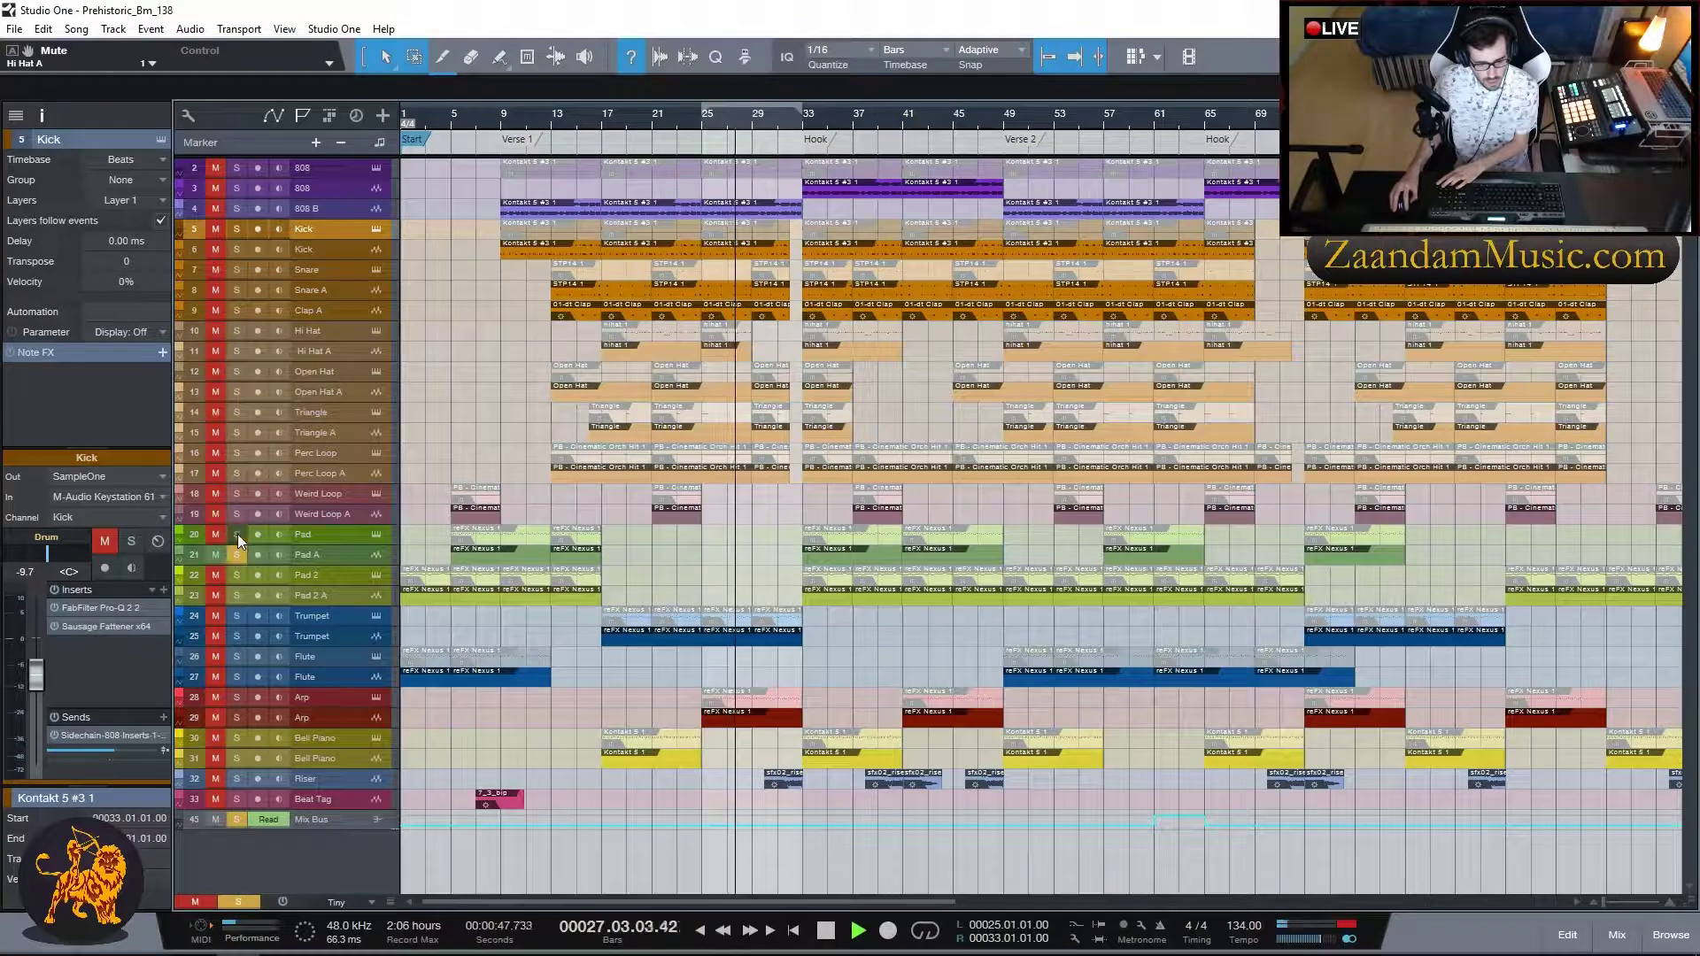
left_click(374, 533)
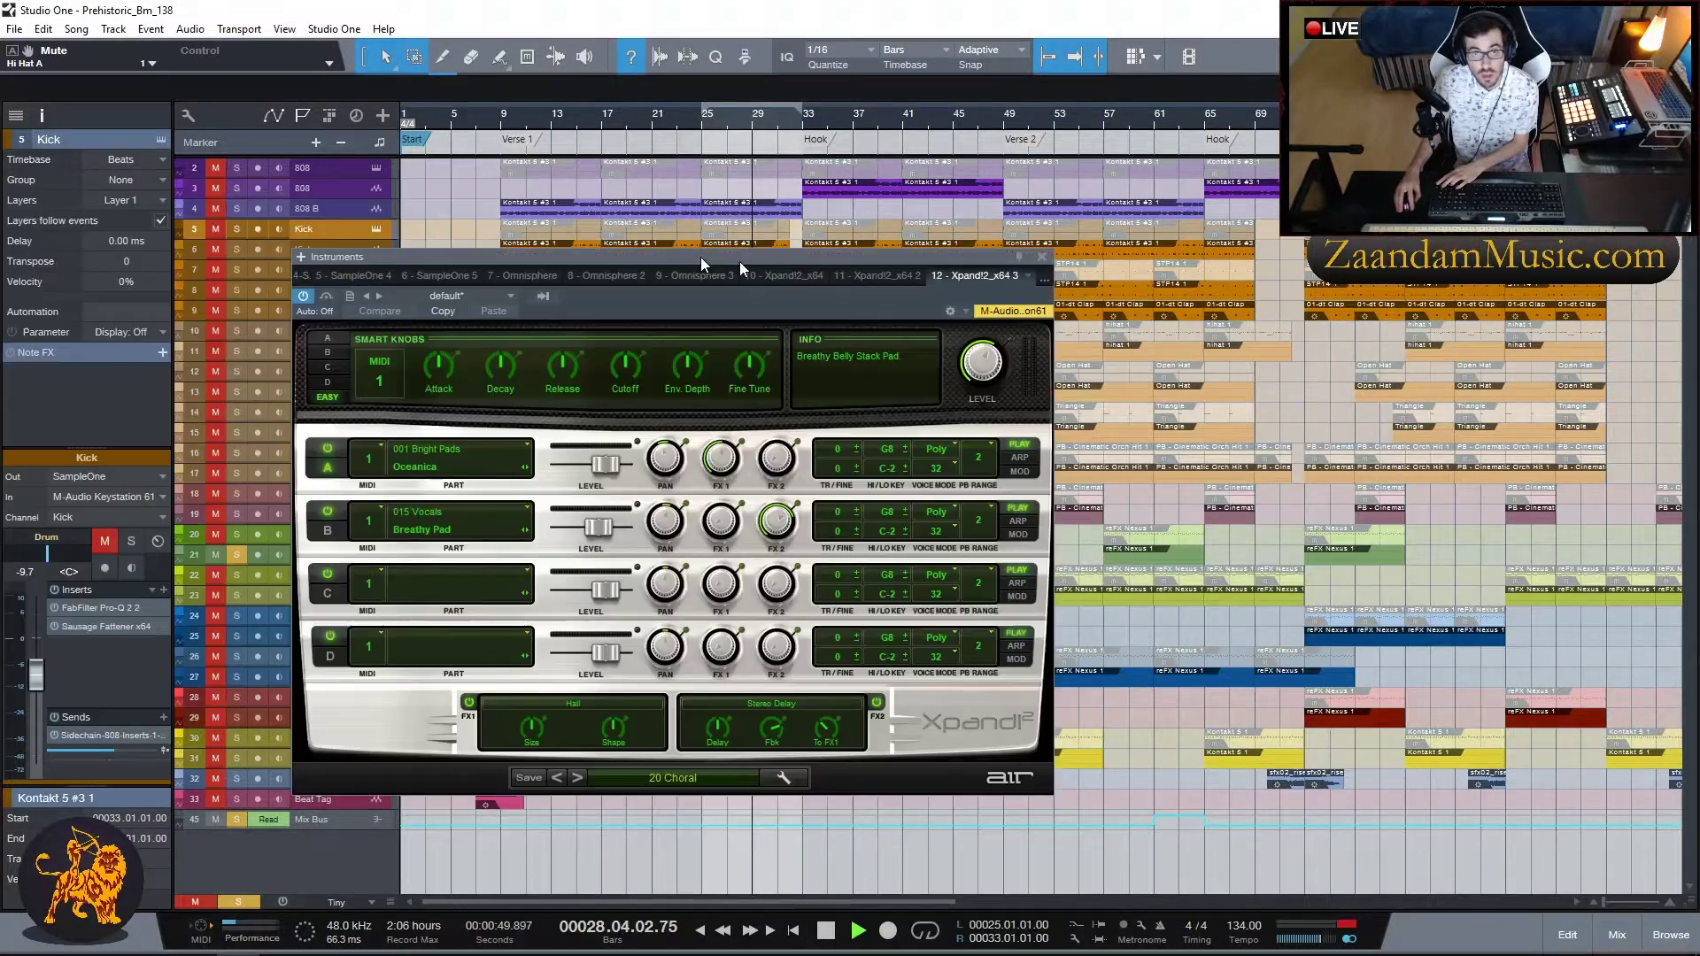
left_click_drag(699, 257, 780, 215)
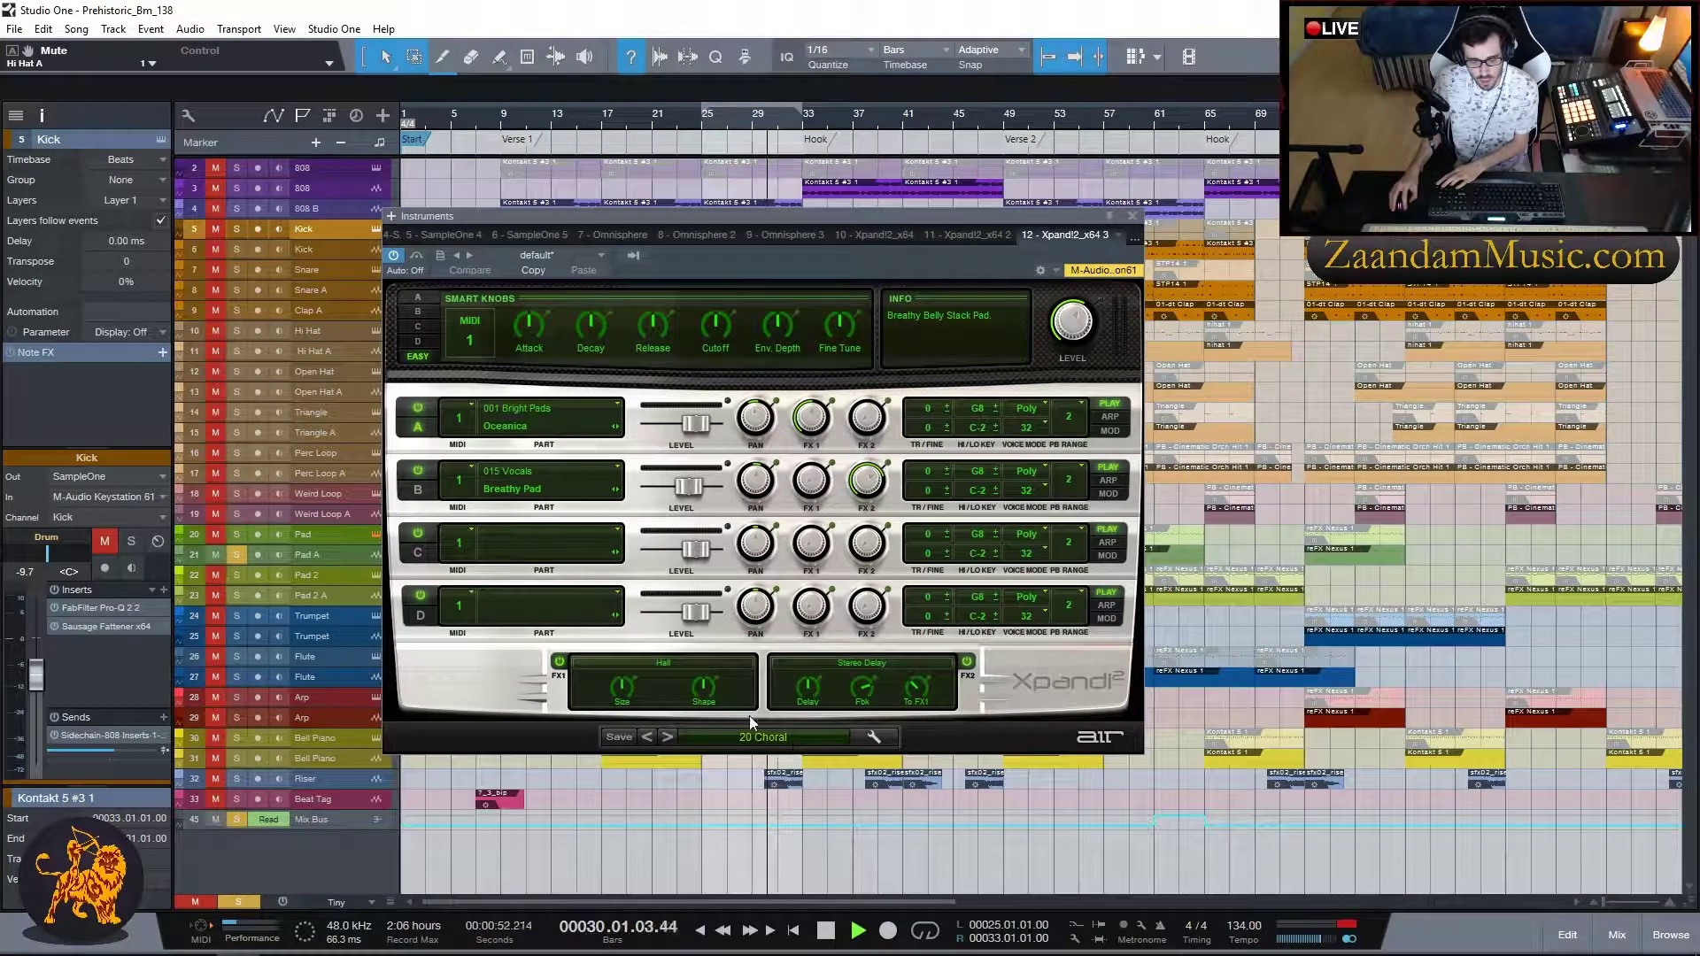
left_click(1131, 217)
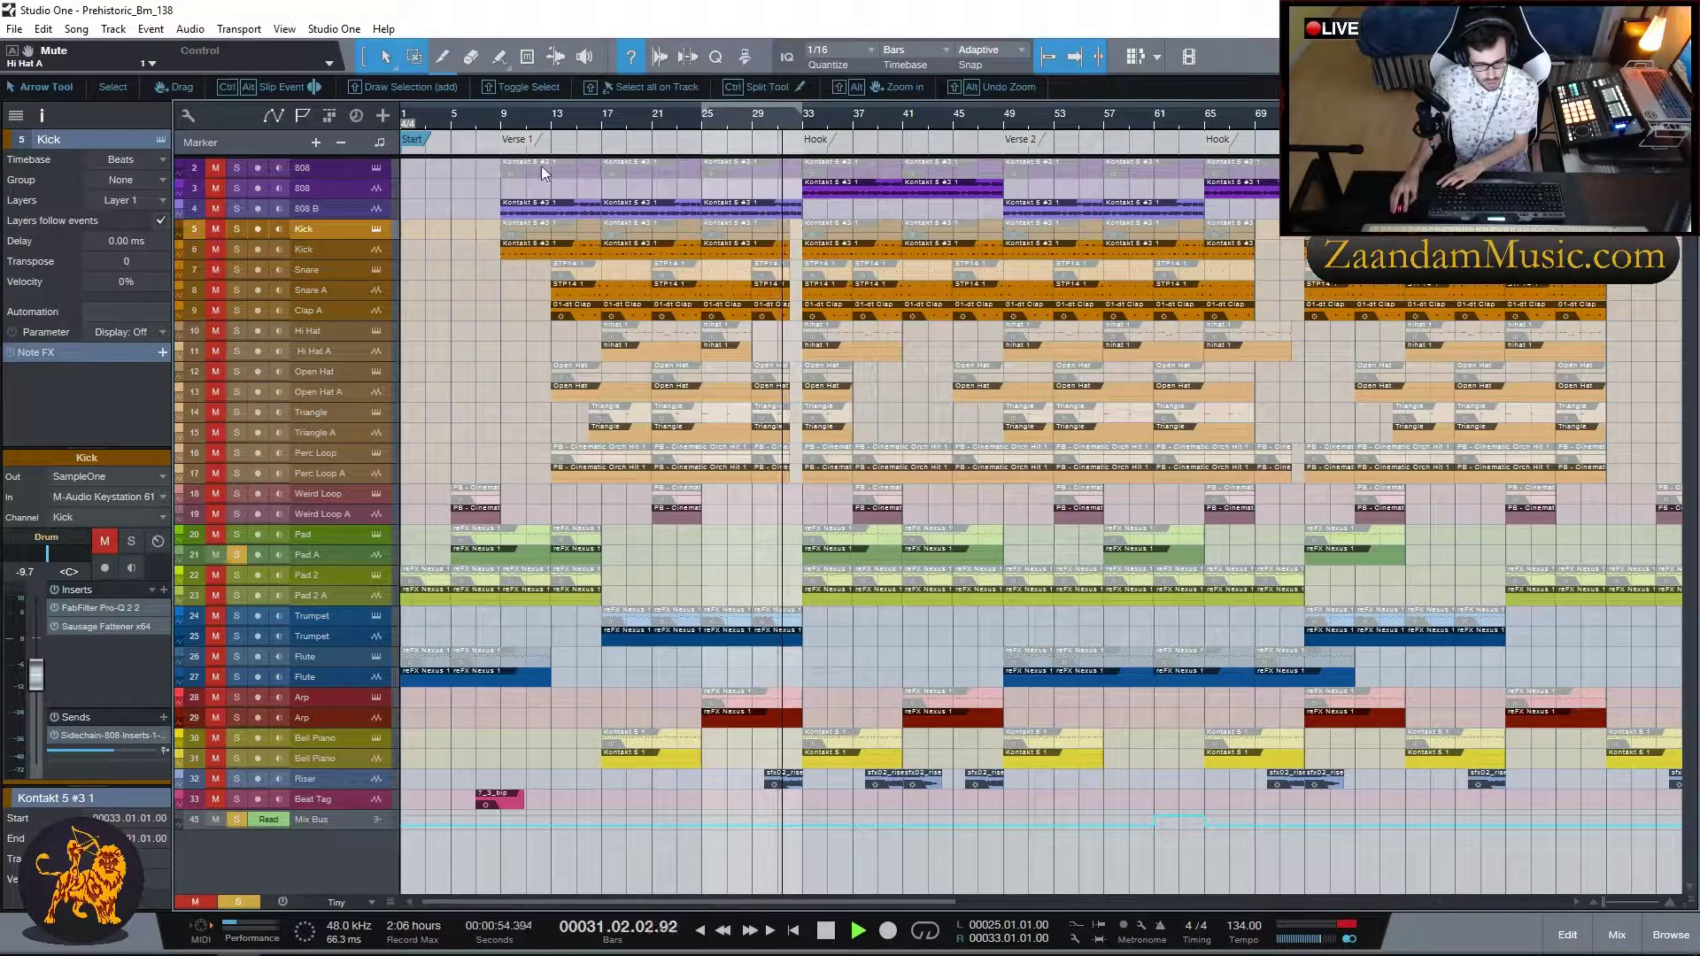
left_click(466, 292)
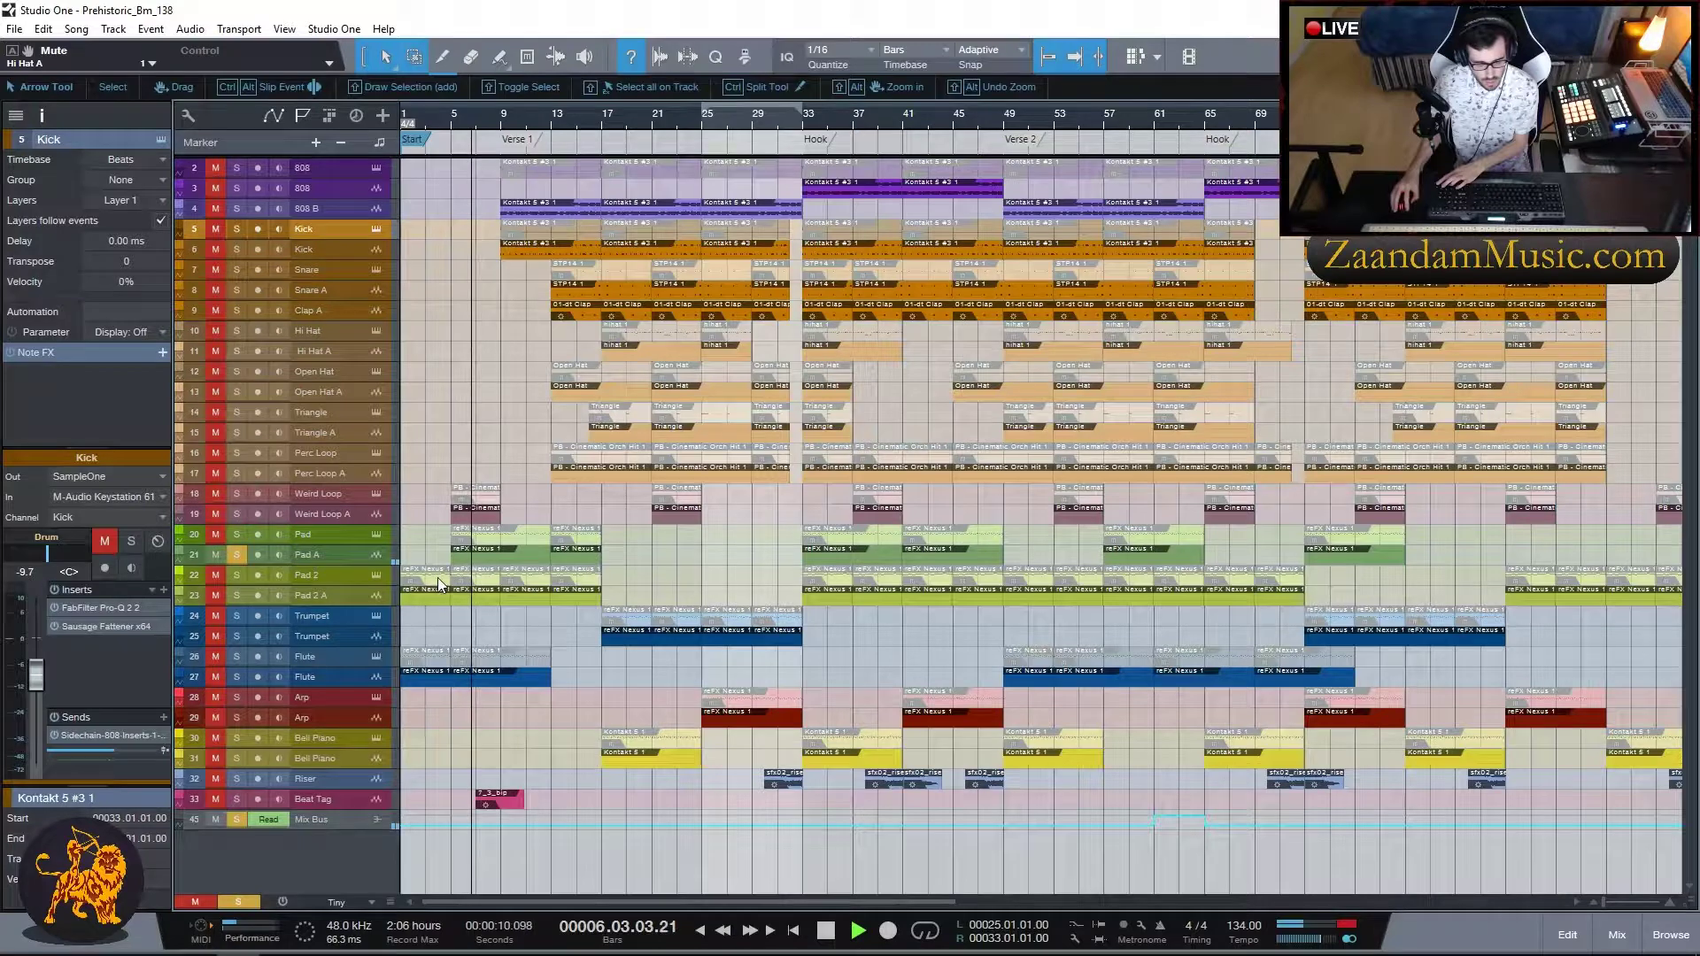
- Unsolo Pad A, stop playback, and inspect the Xpand!2 instrument of the Pad 2 track
left_click(236, 555)
key("space")
left_click(377, 575)
left_click_drag(337, 93, 772, 231)
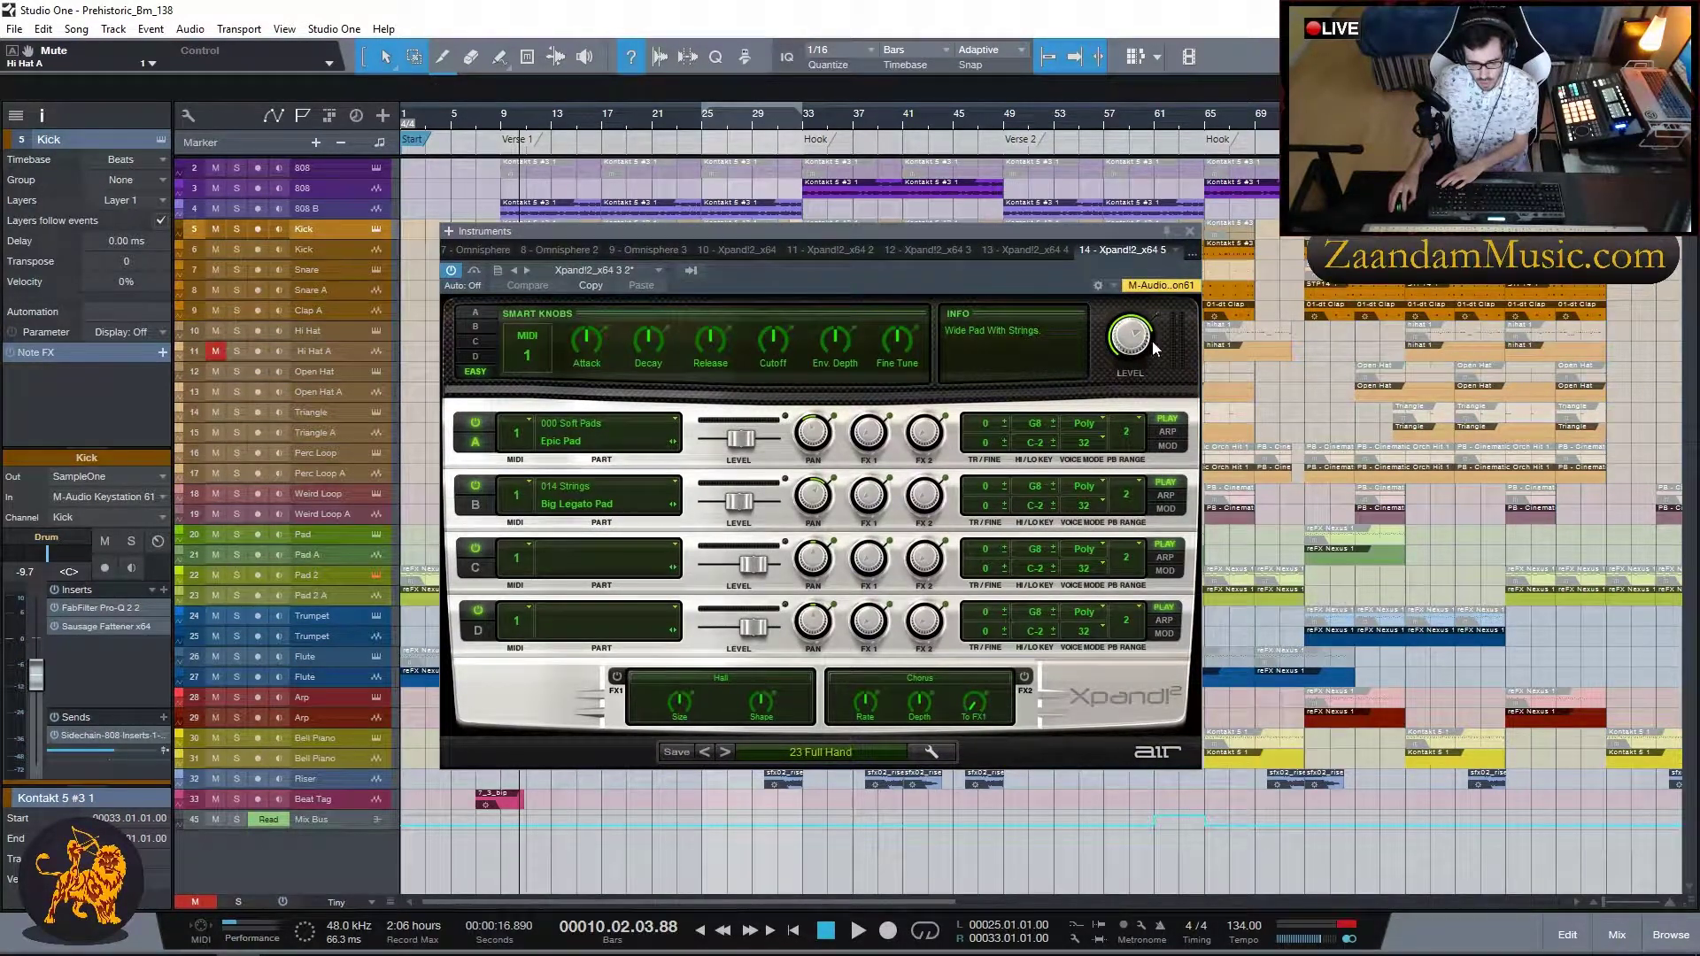
left_click(1188, 231)
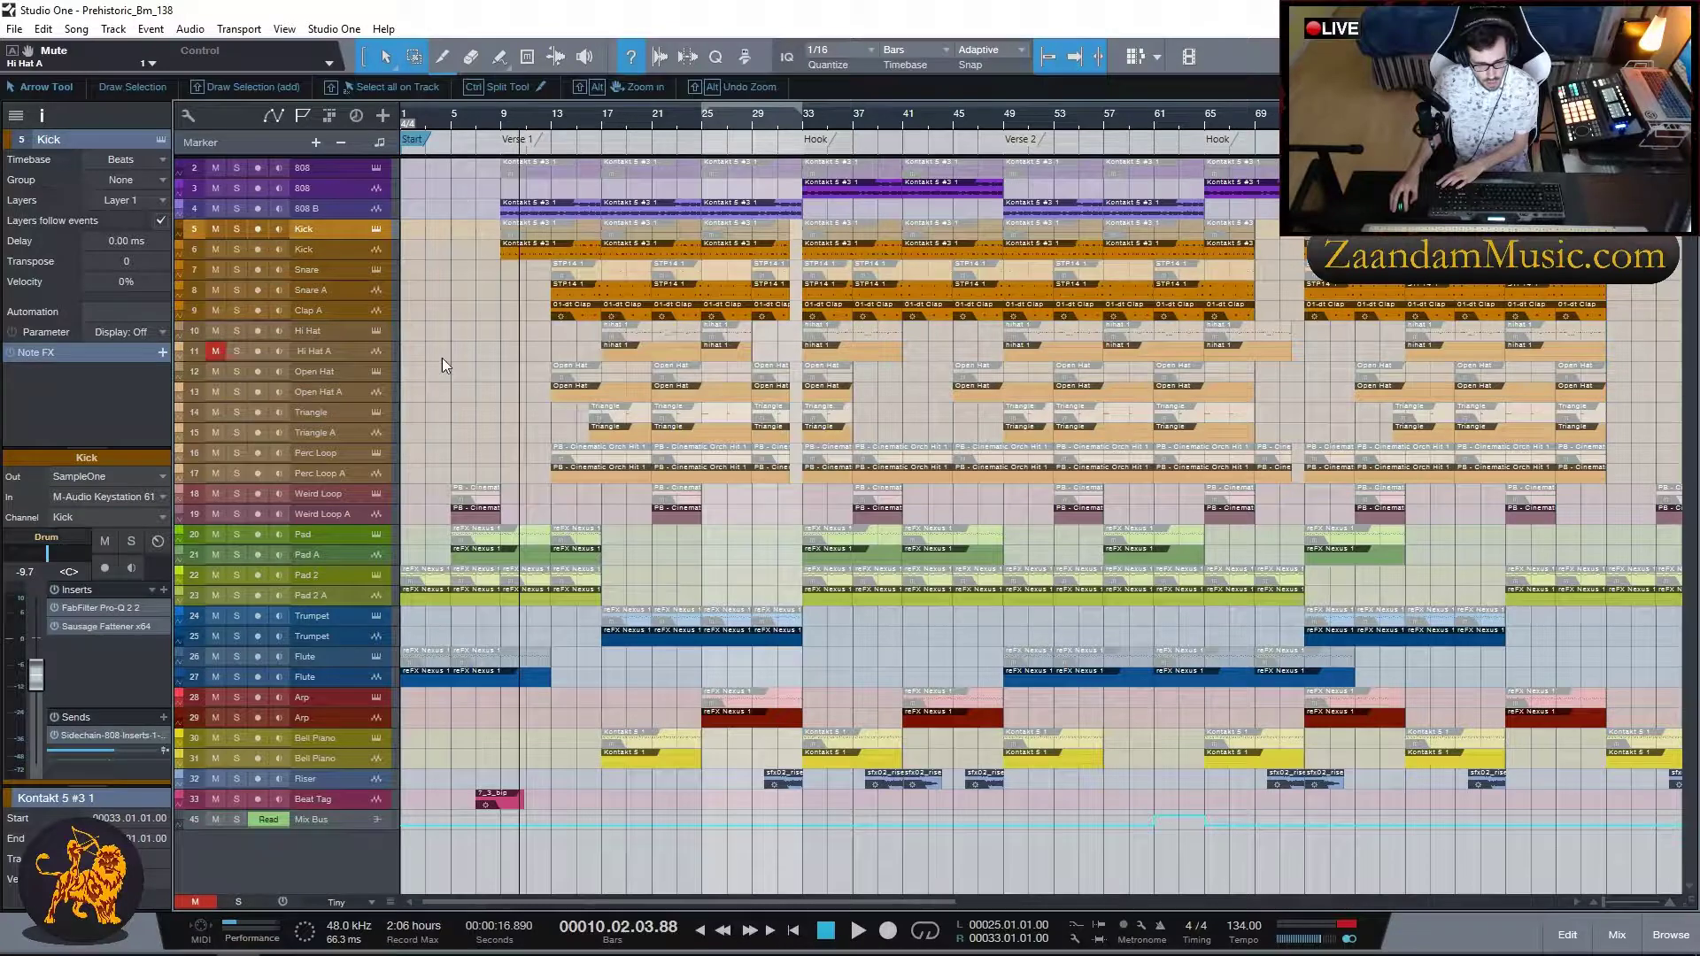
- Solo Pad 2 A and play it from bar 5
left_click(461, 121)
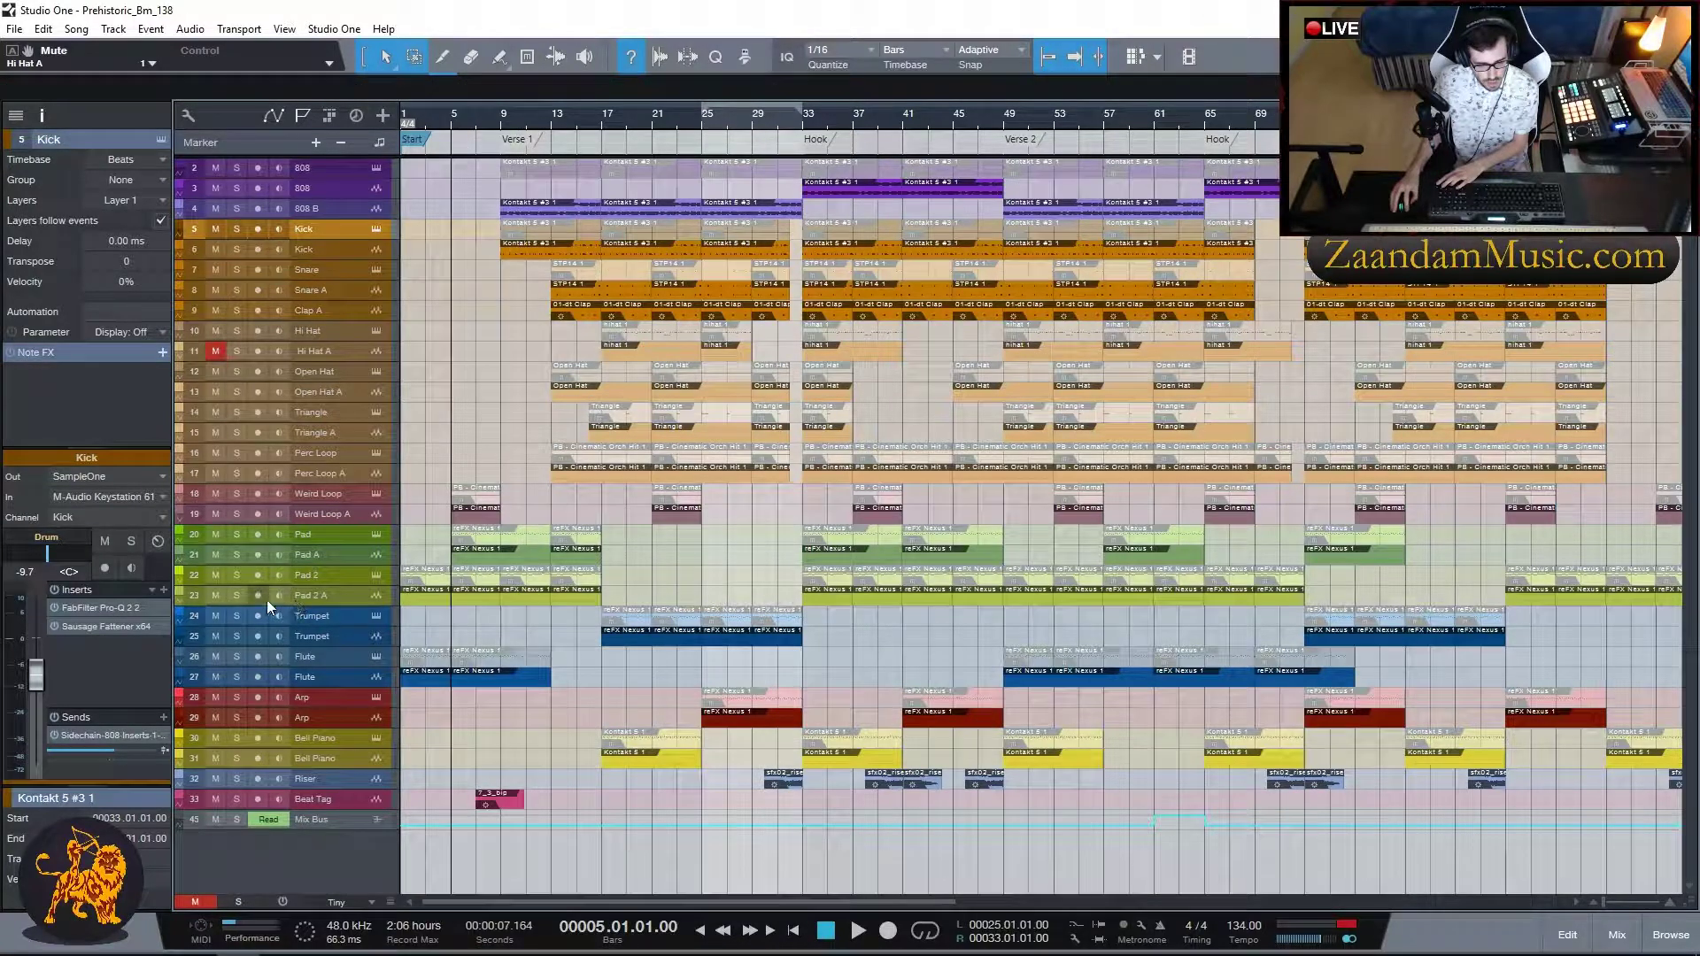
left_click(238, 595)
key("space")
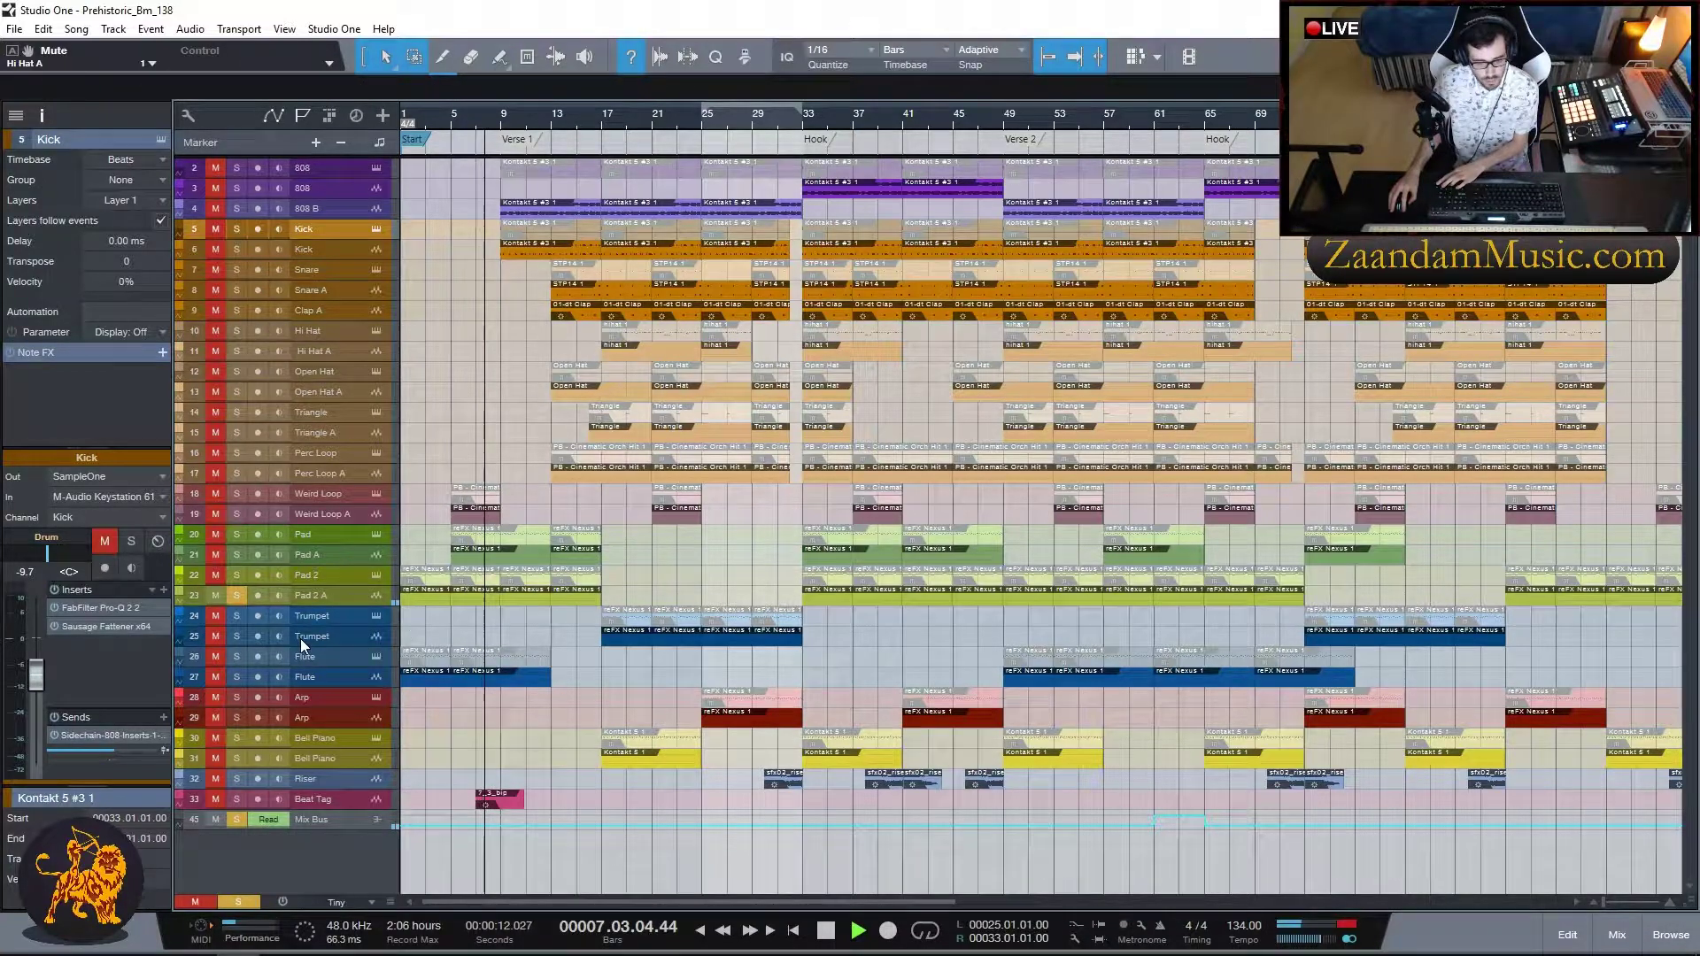
- Unsolo Pad 2 A, stop playback, and unmute Hi Hat A
left_click(216, 595)
key("space")
left_click(215, 351)
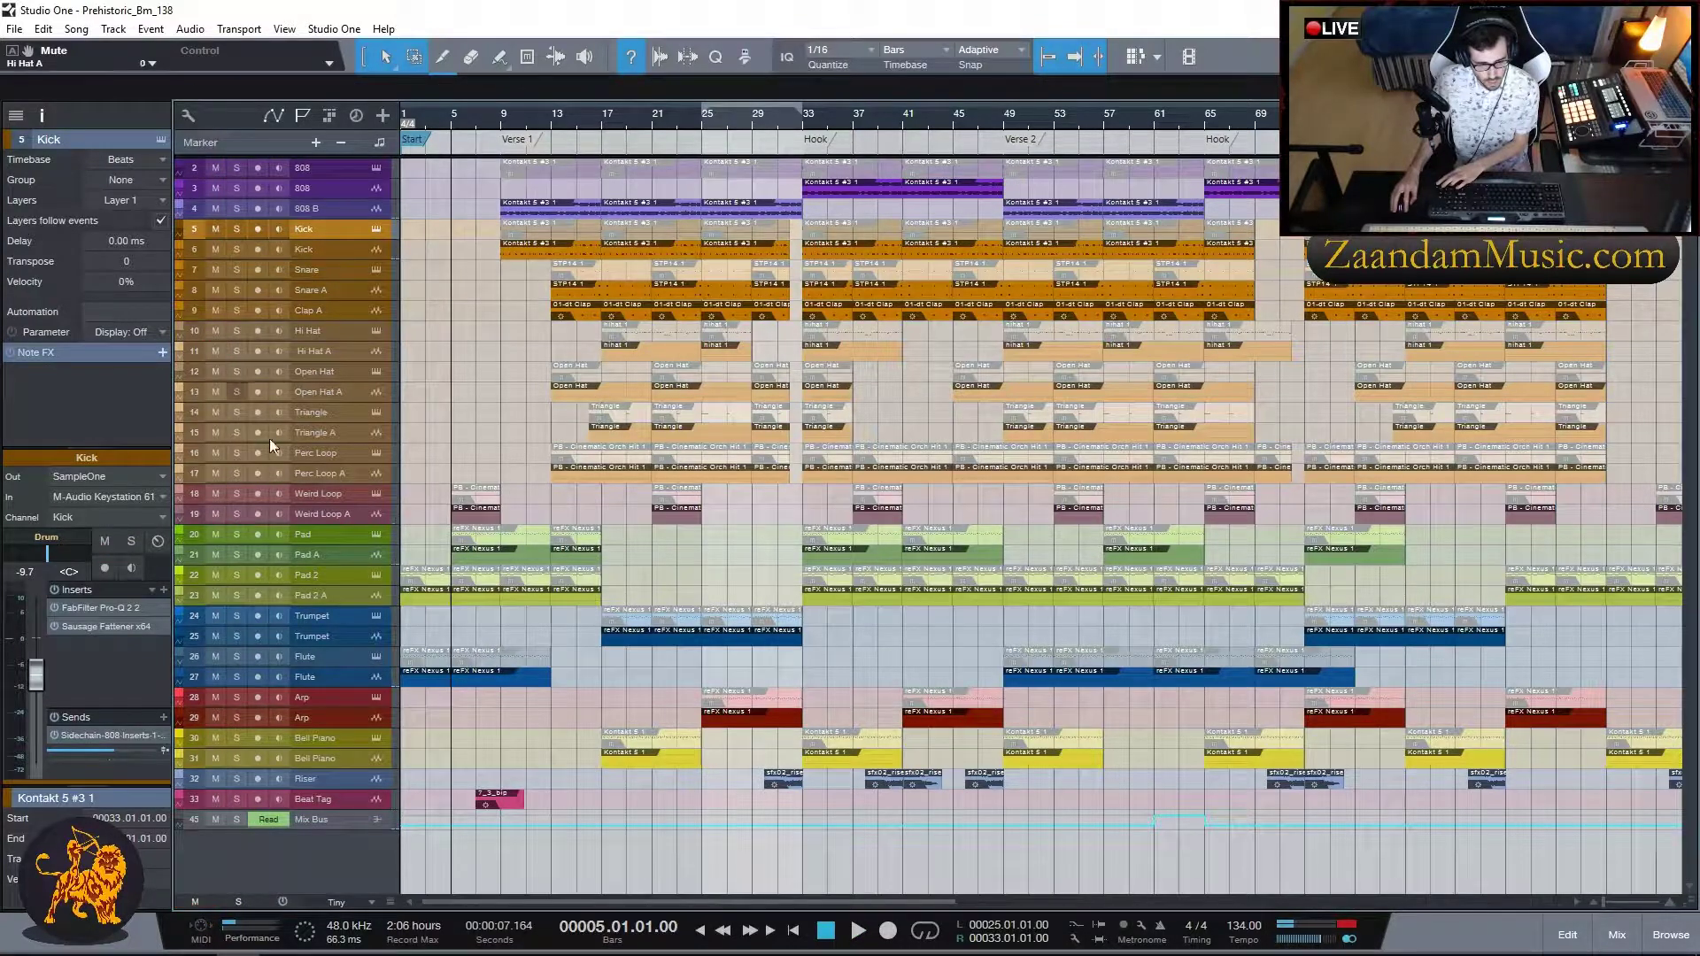
- Select the Trumpet instrument track and inspect its layered Xpand!2 brass patch
left_click(347, 620)
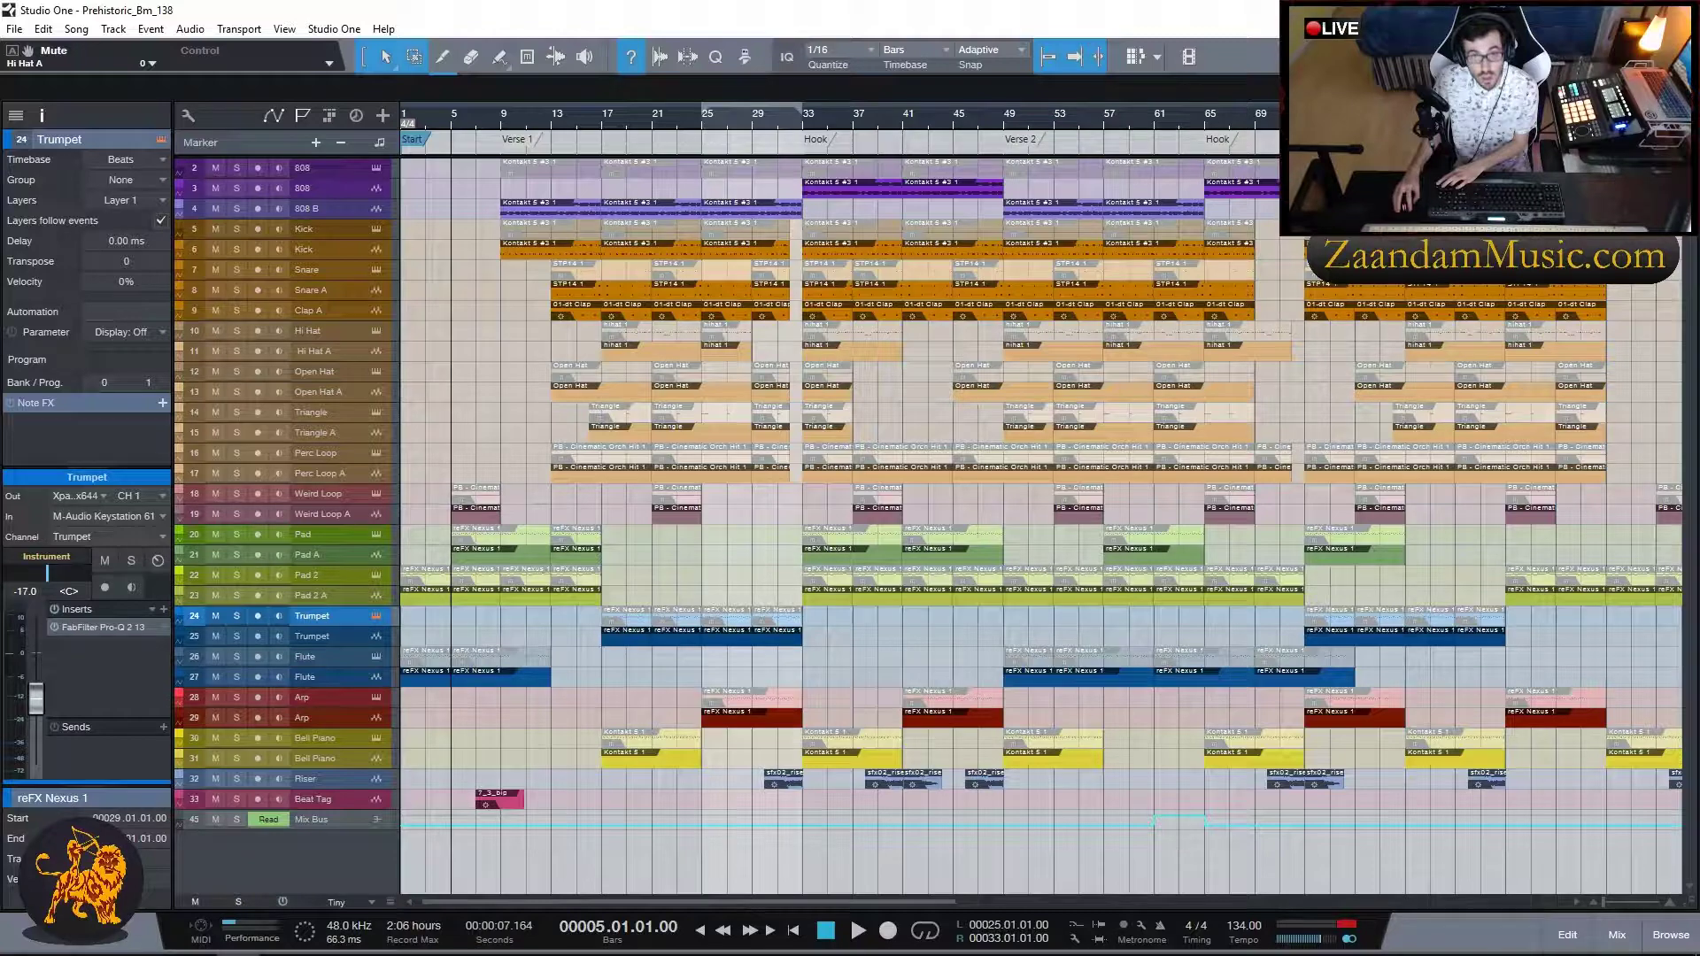
key("F11")
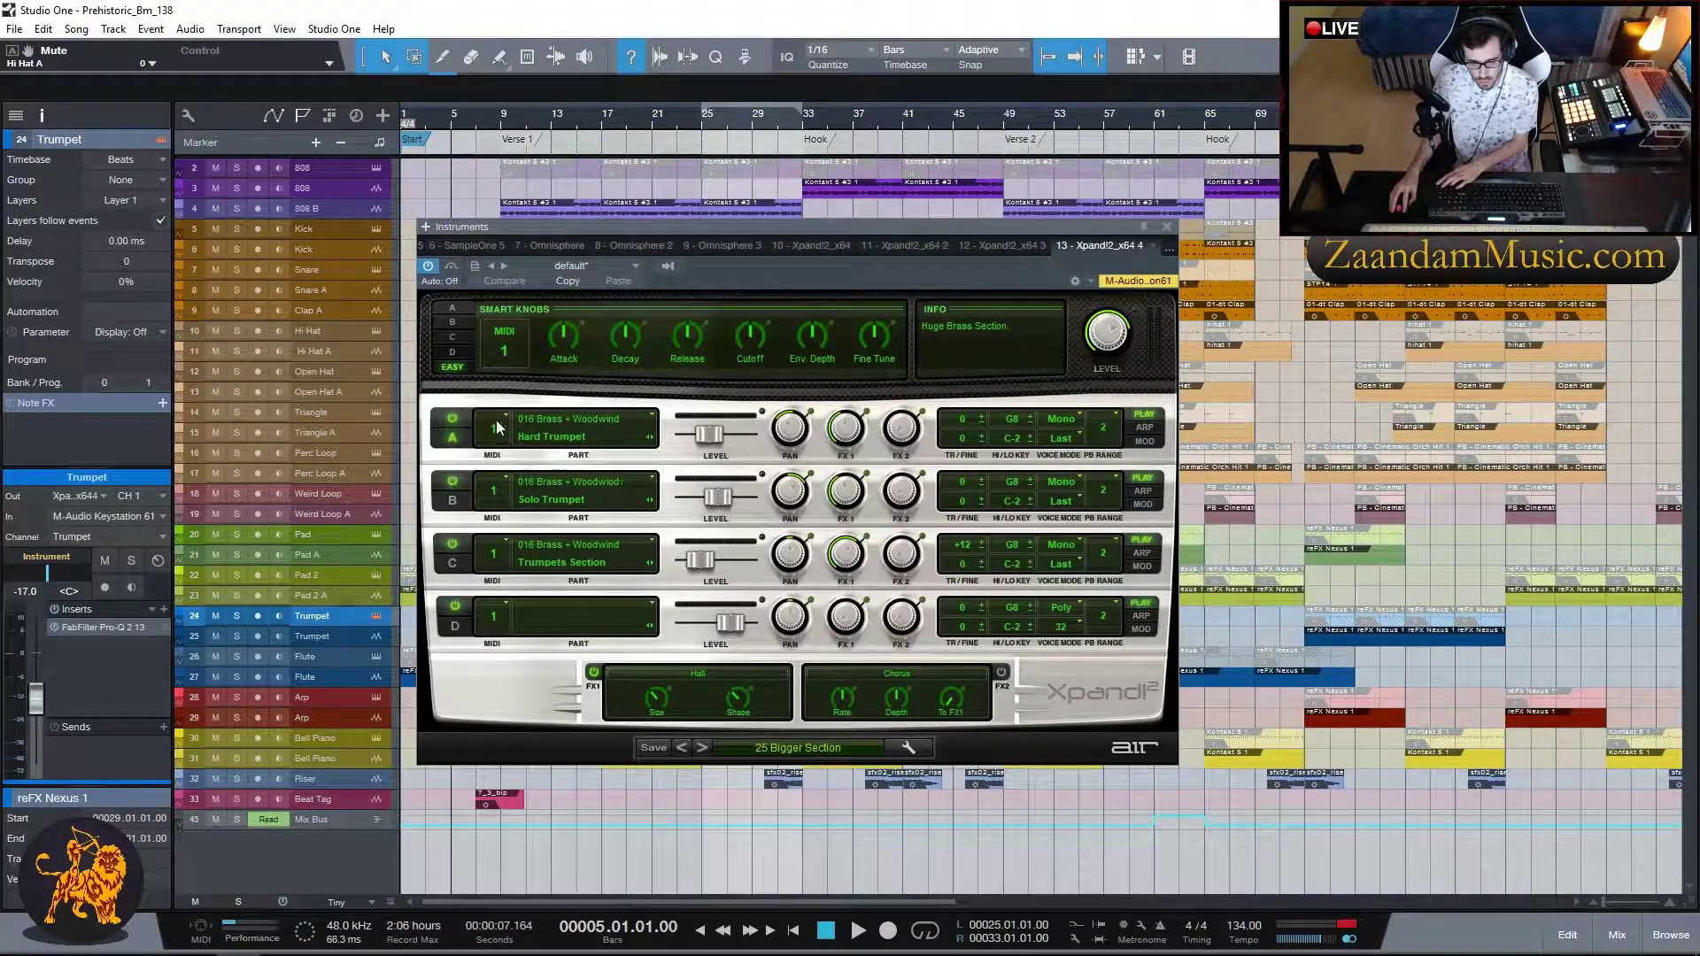
left_click(1166, 226)
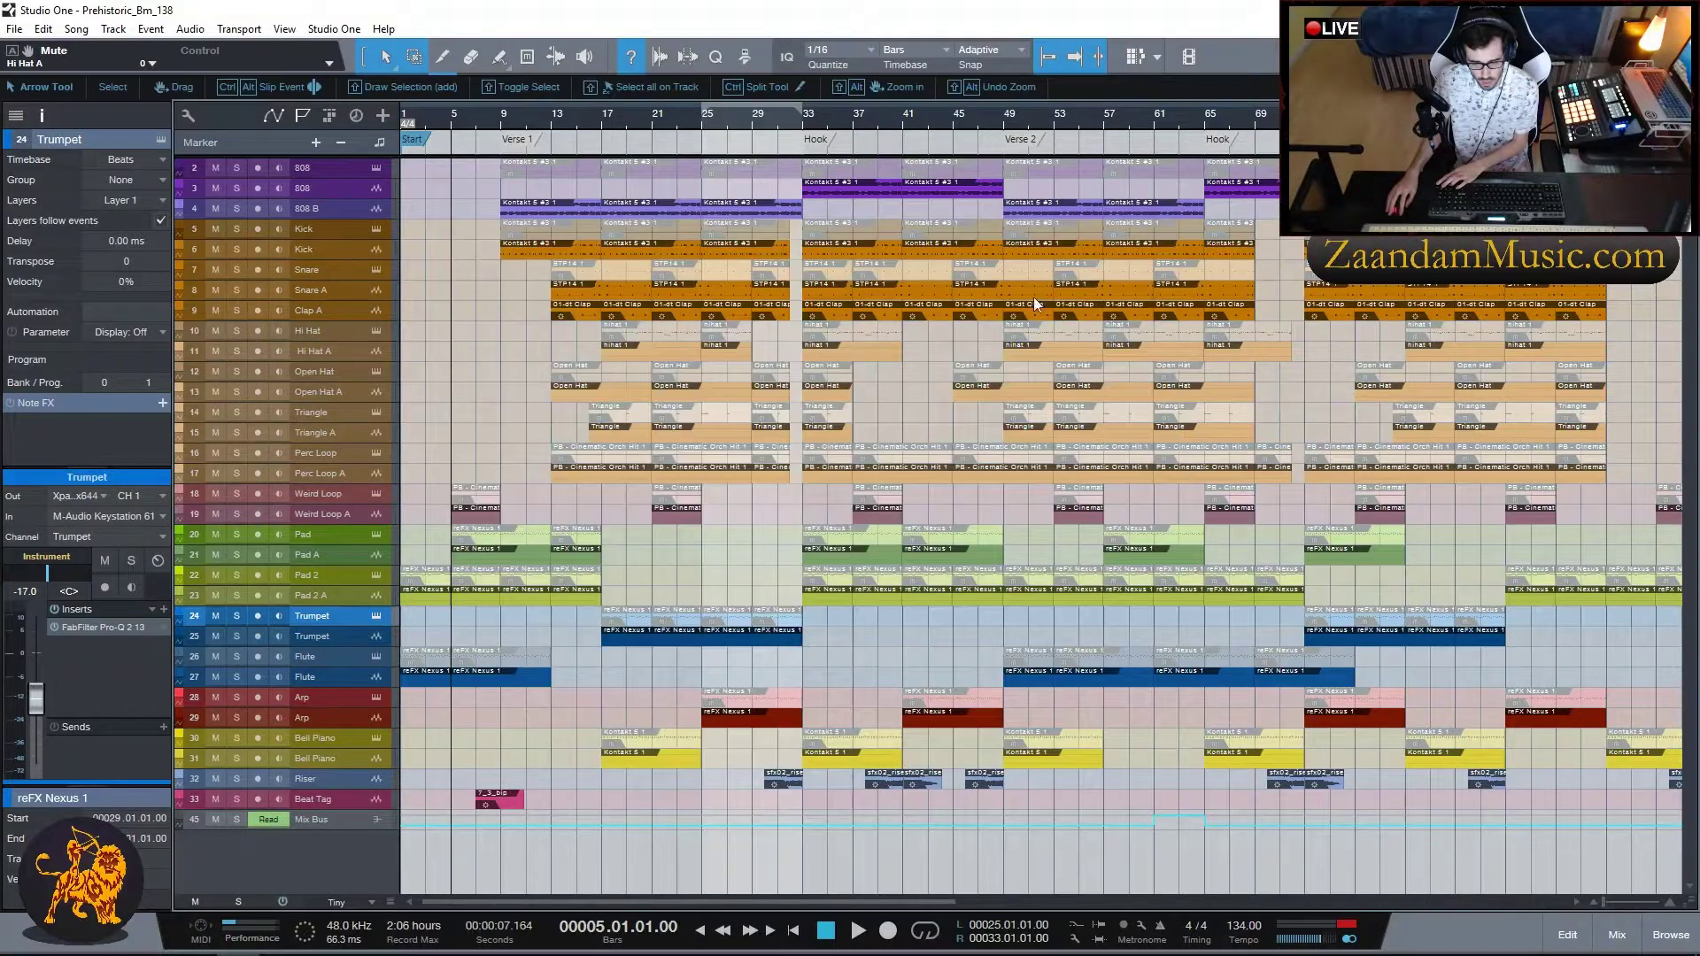
- Solo the Trumpet audio track and play it from bar 17
left_click(607, 126)
key("space")
left_click(236, 636)
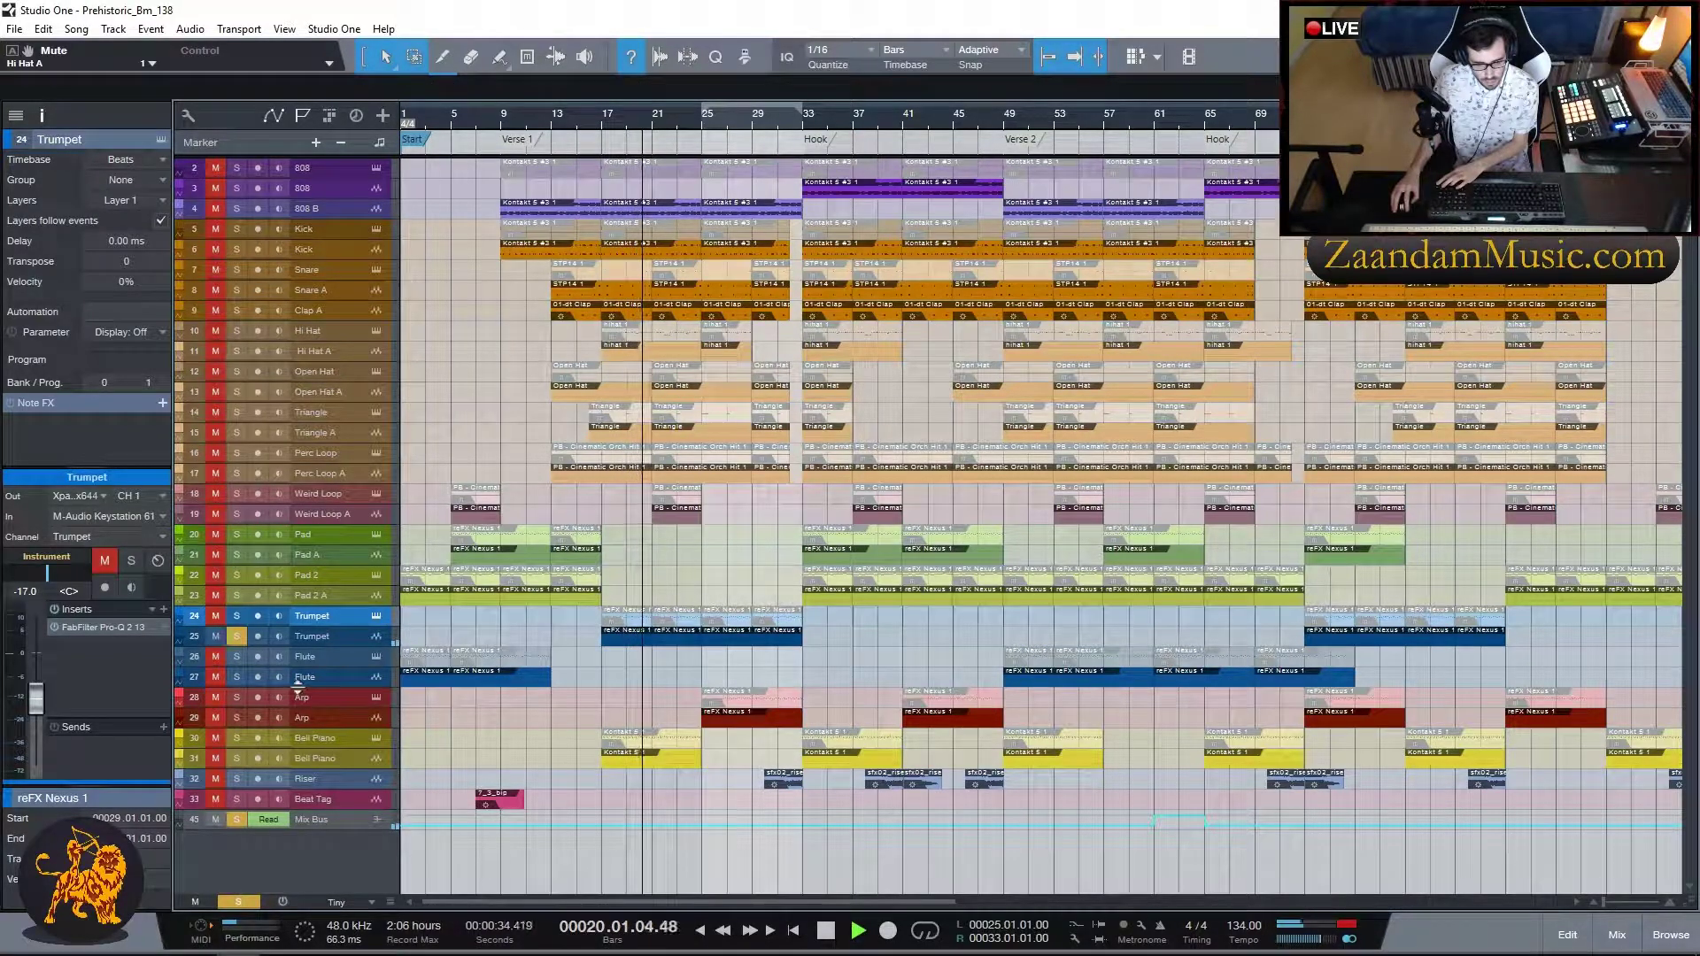
key("space")
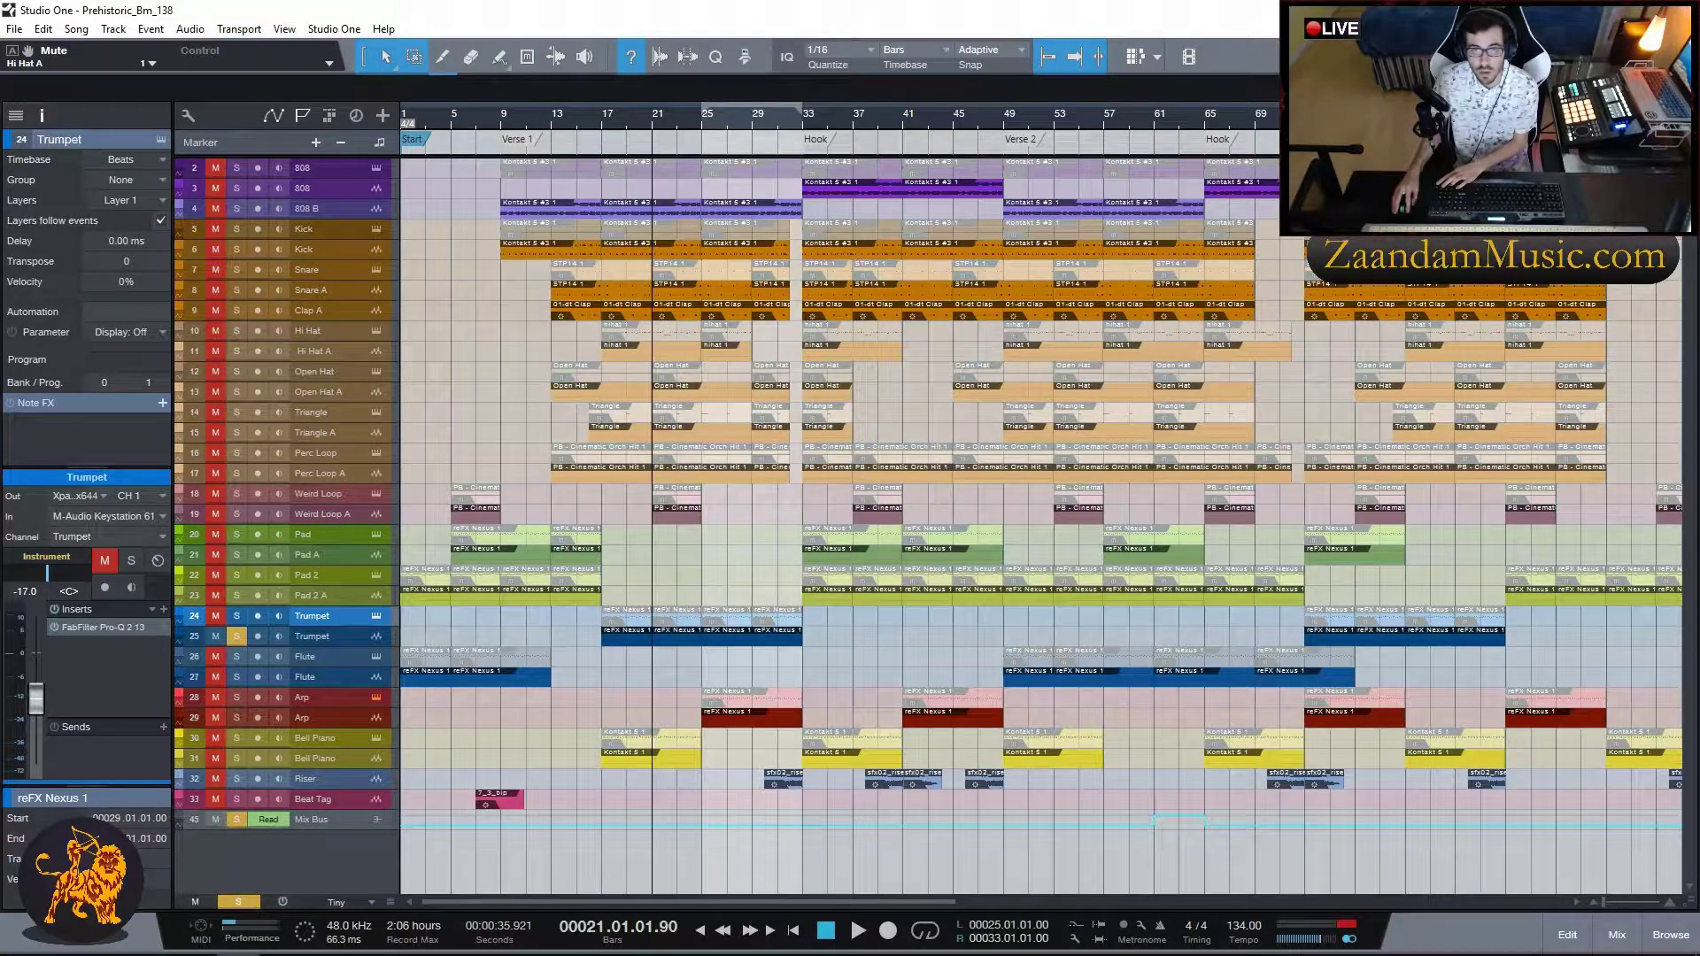
- Inspect the flute's Omnisphere patch, and switch the solo from Trumpet to the Flute audio track to play it from bar 1
key("F11")
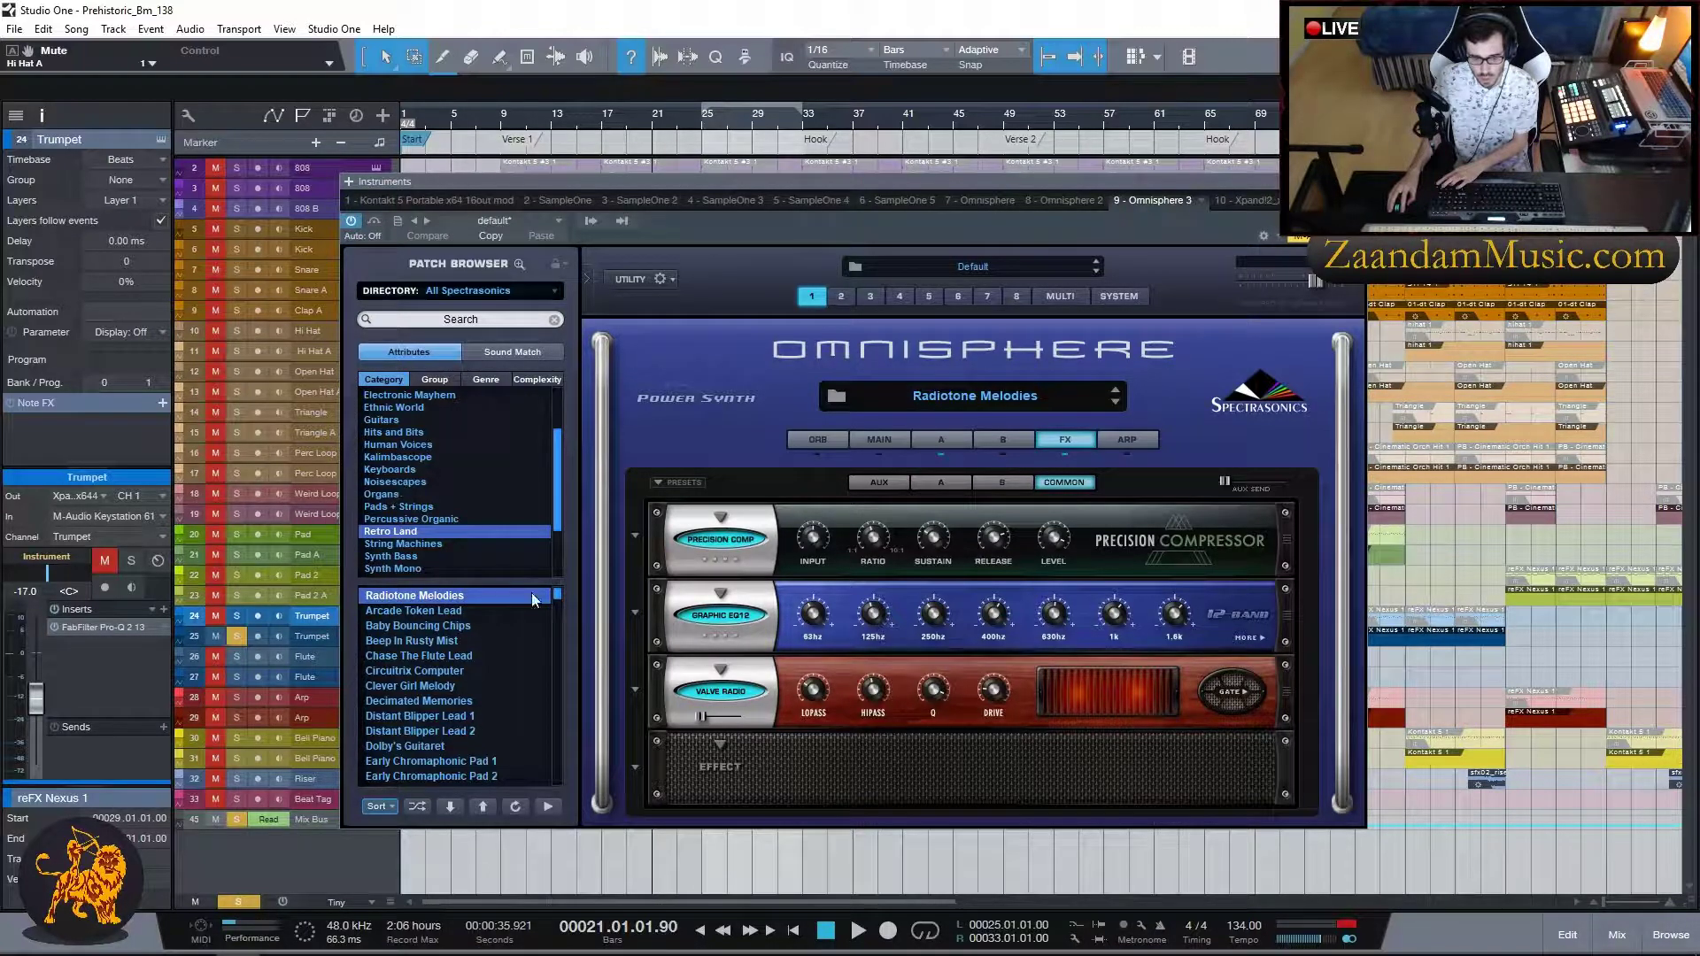
key("F11")
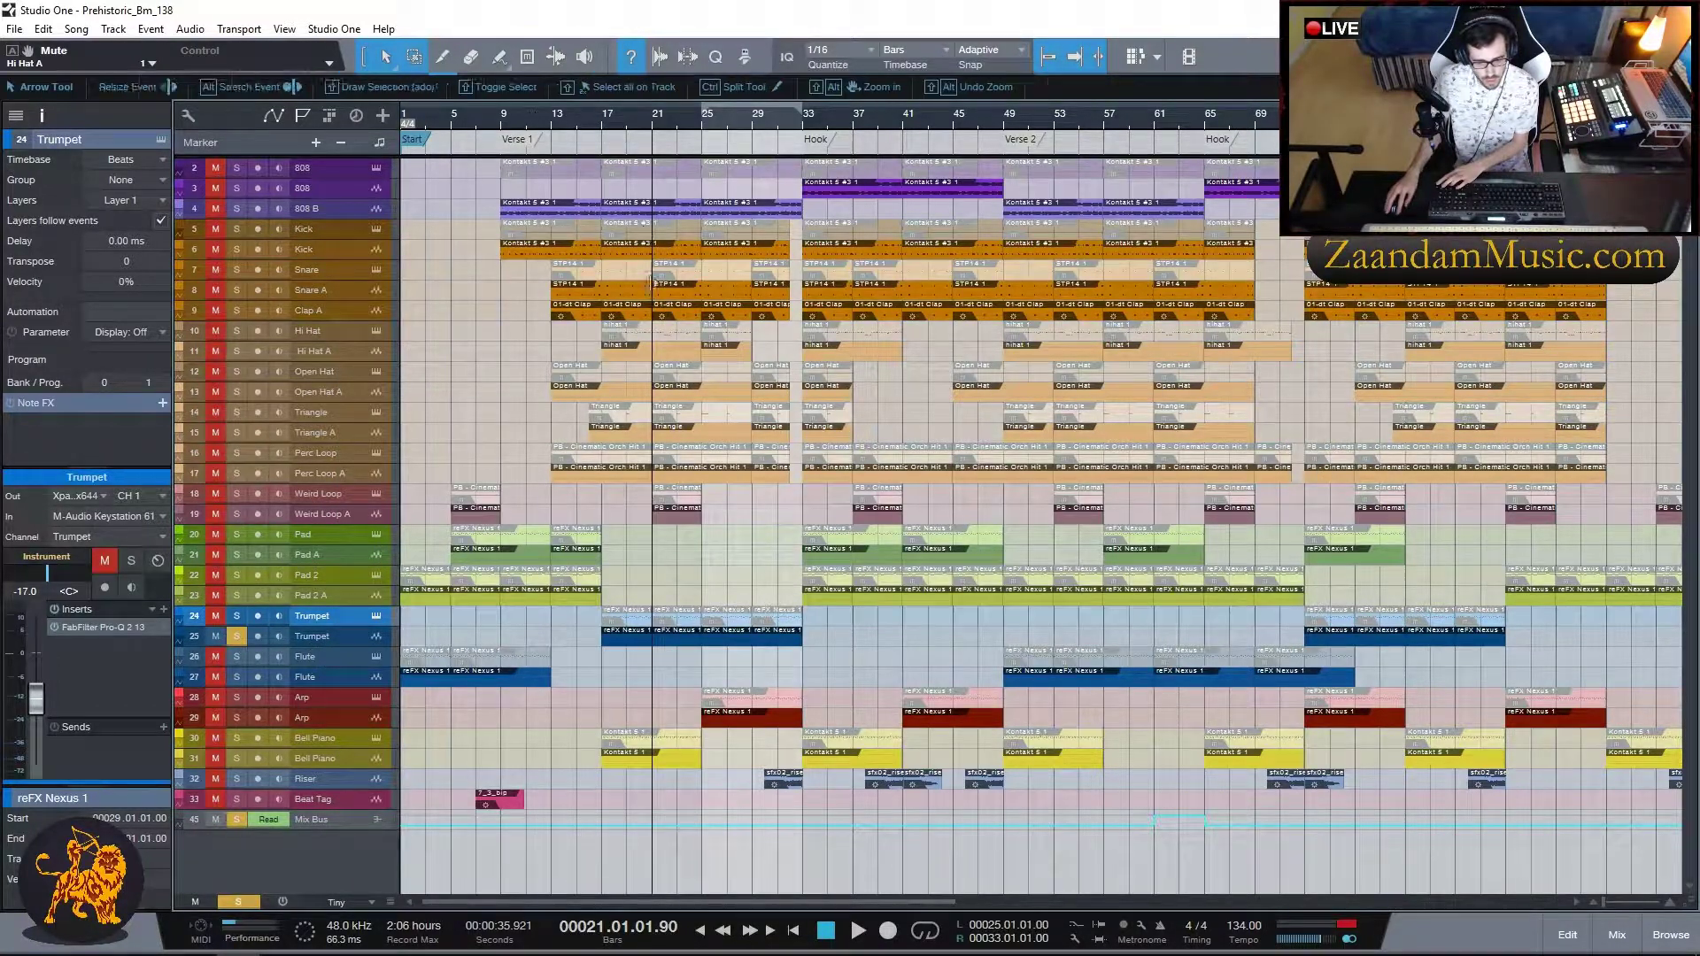
left_click(412, 126)
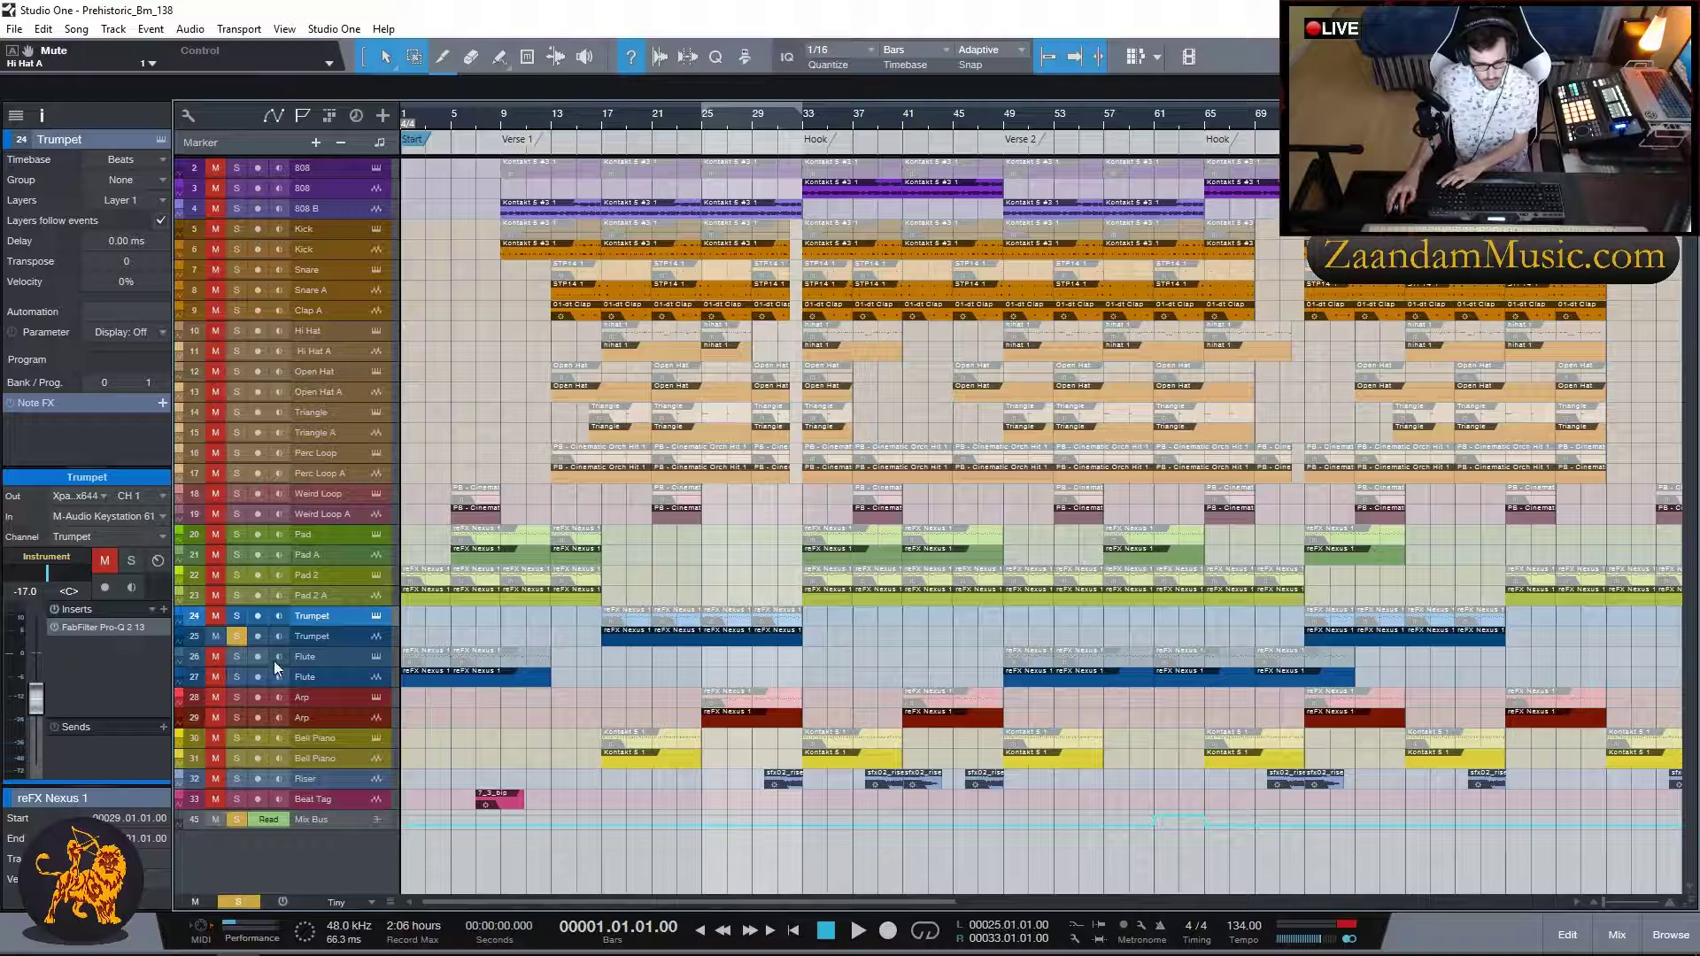
left_click(238, 659)
left_click(237, 638)
key("space")
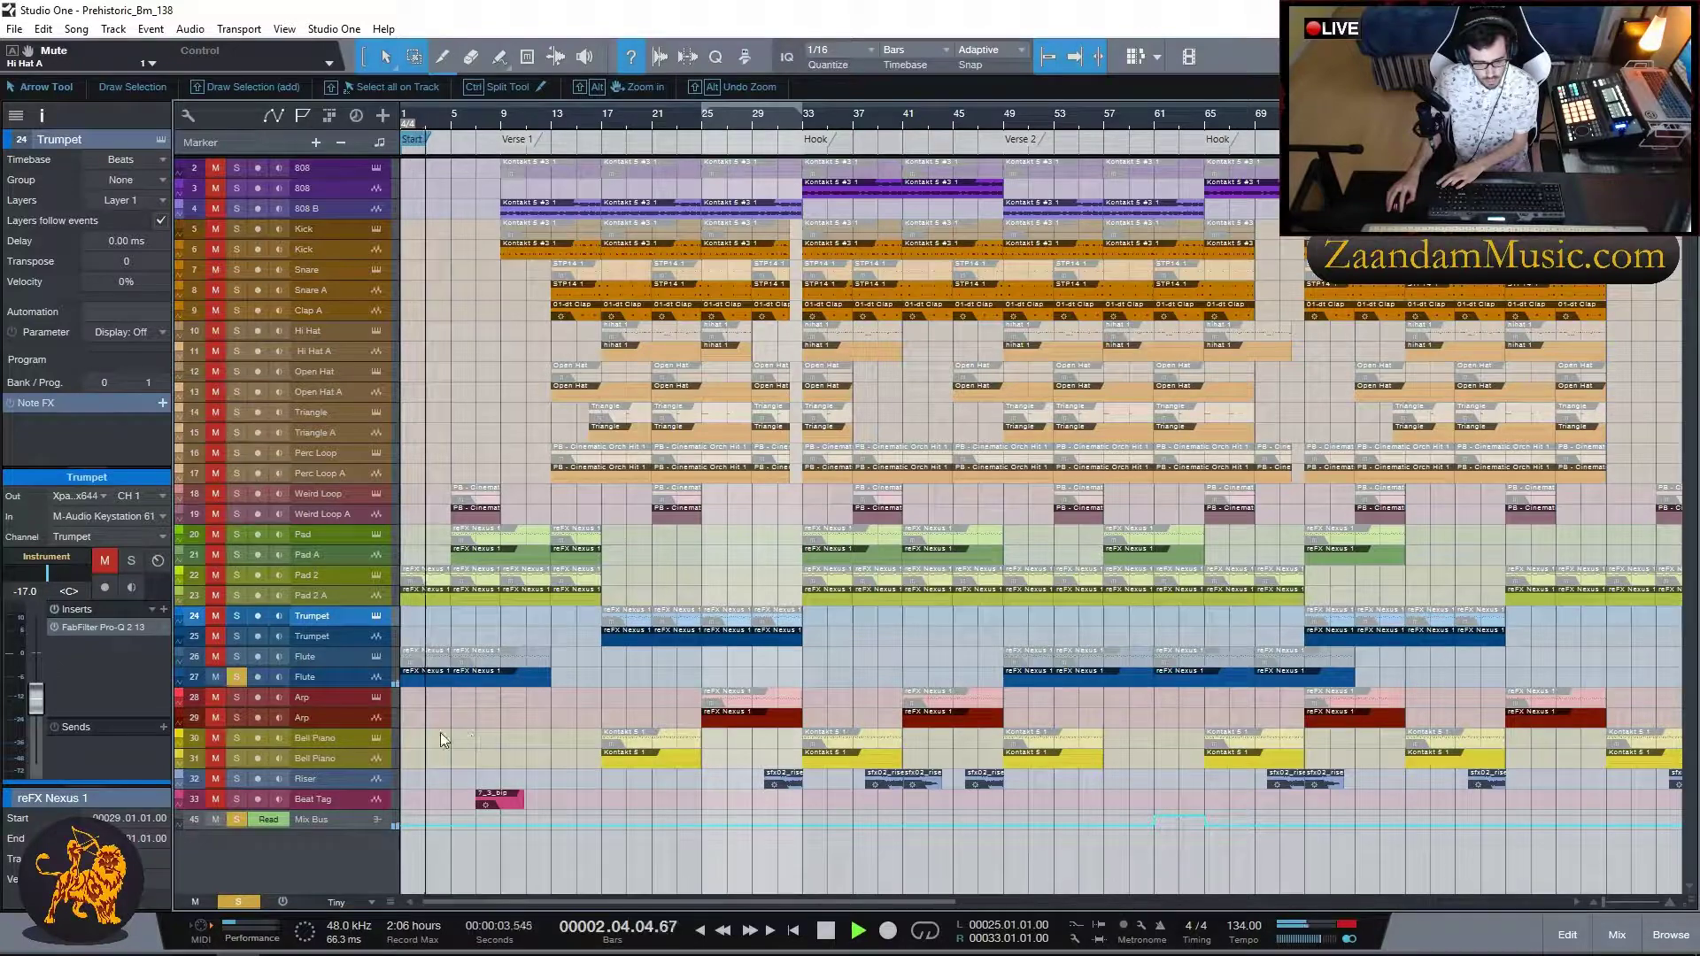
- Switch the solo from Flute to the Arp audio track and play it from bar 25
left_click(236, 679)
key("space")
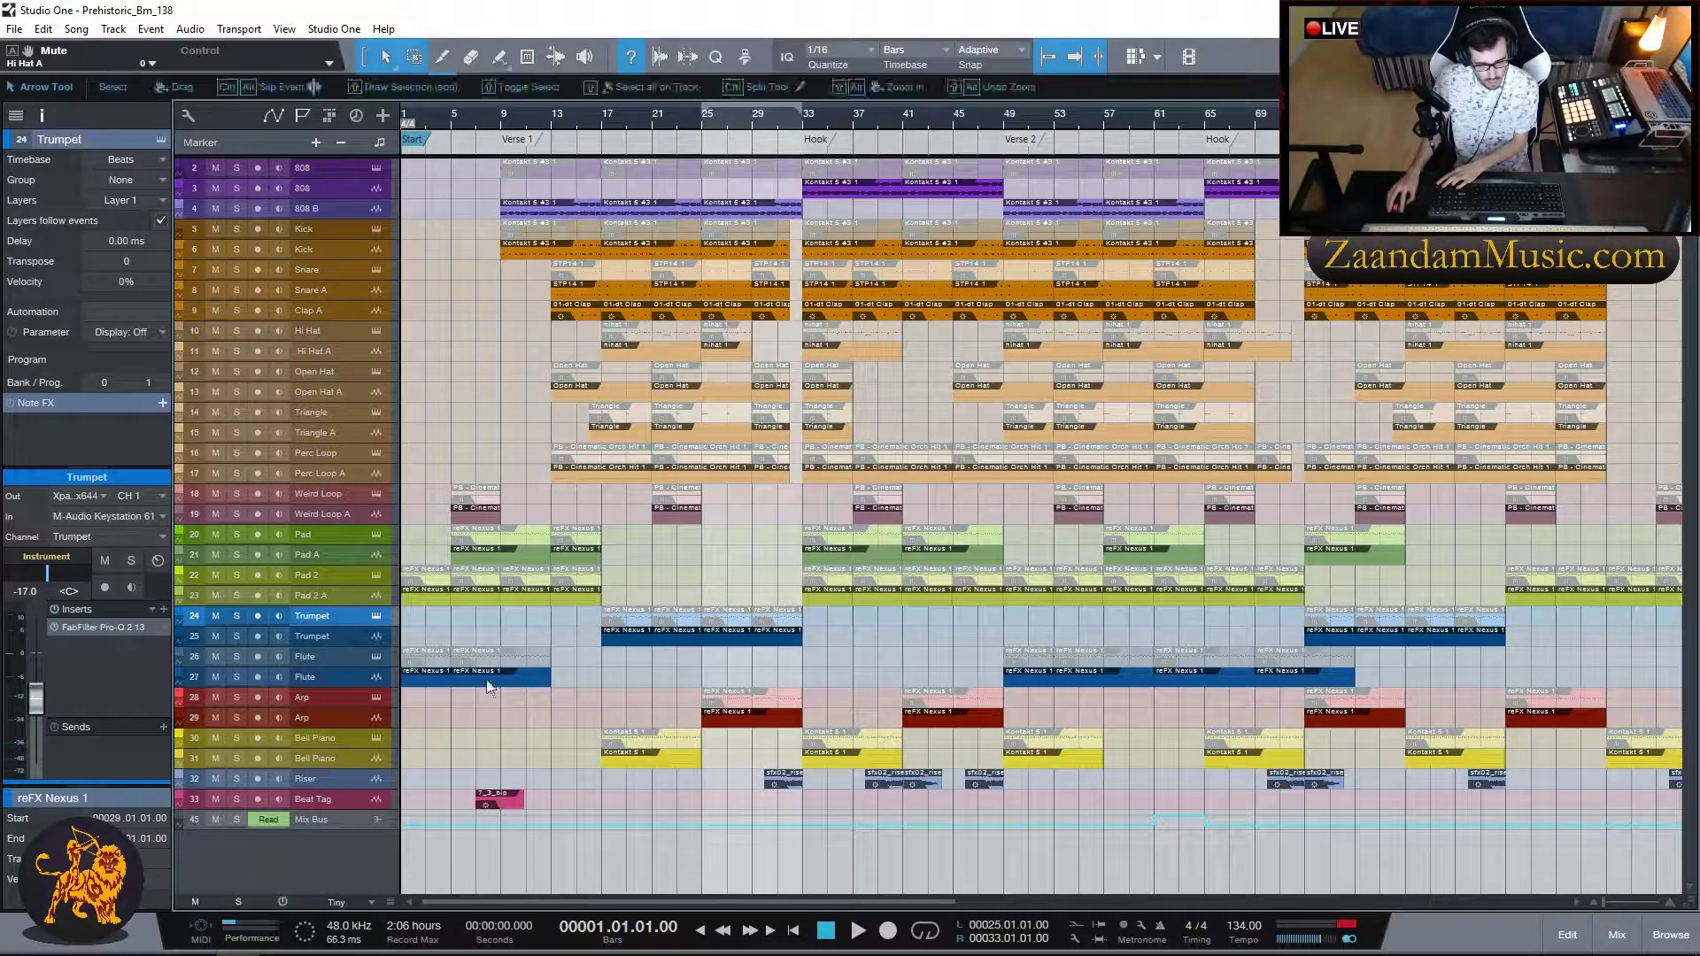
left_click(236, 718)
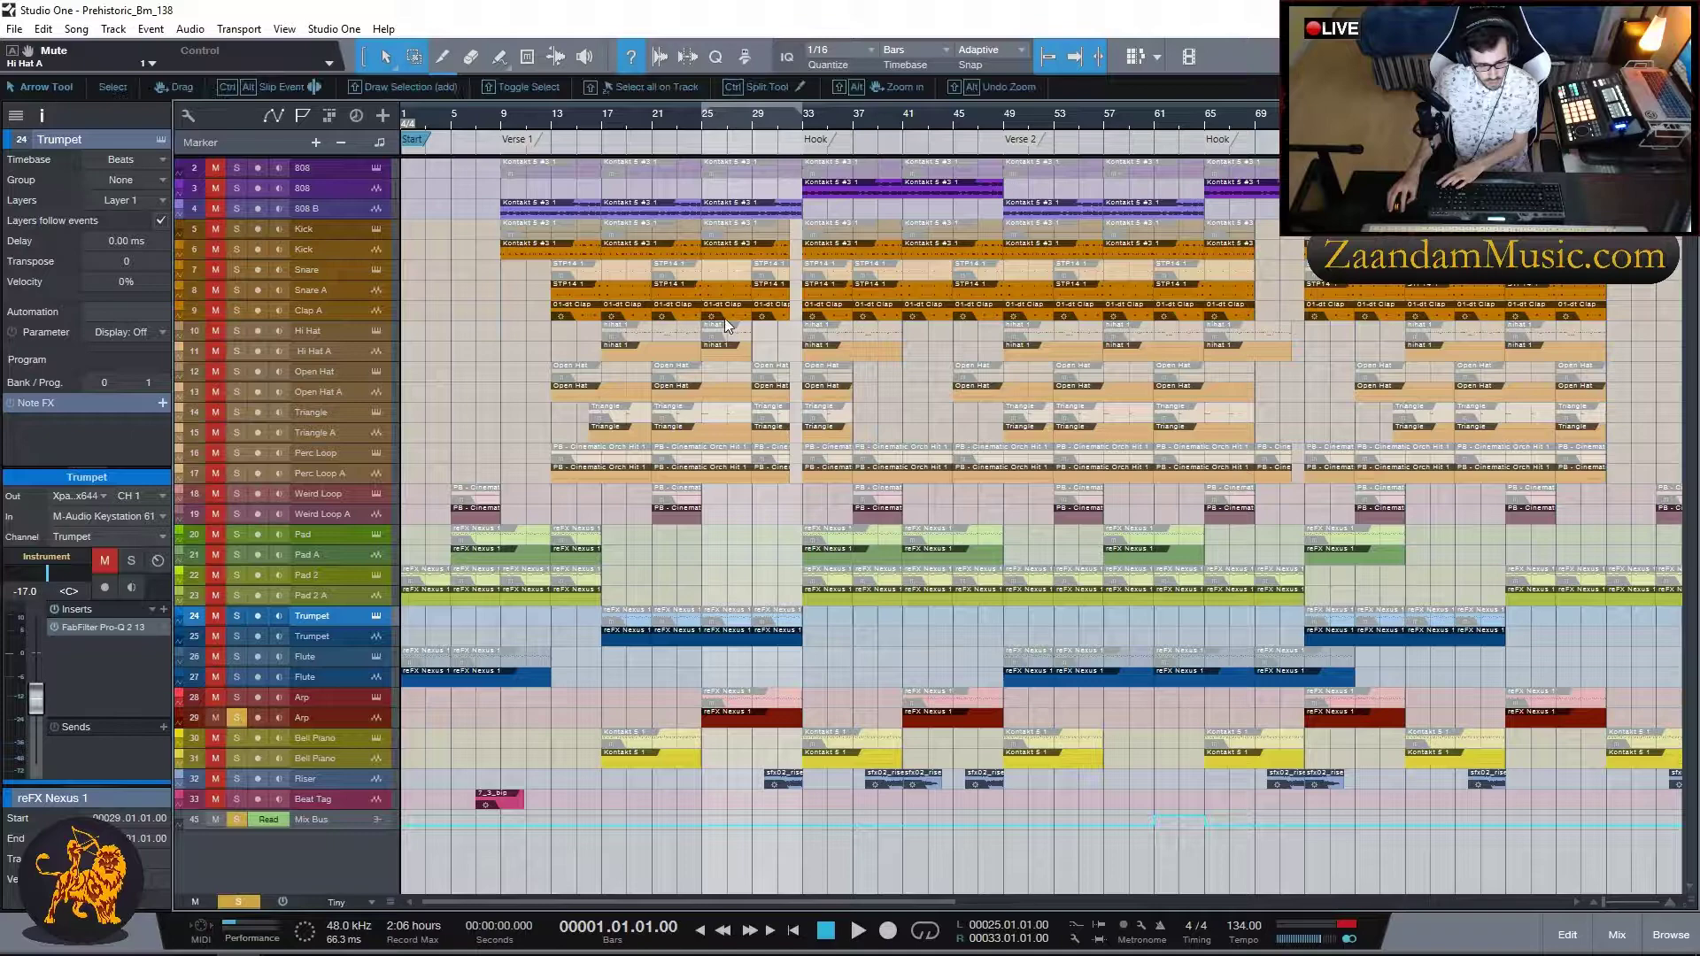
left_click(703, 122)
key("space")
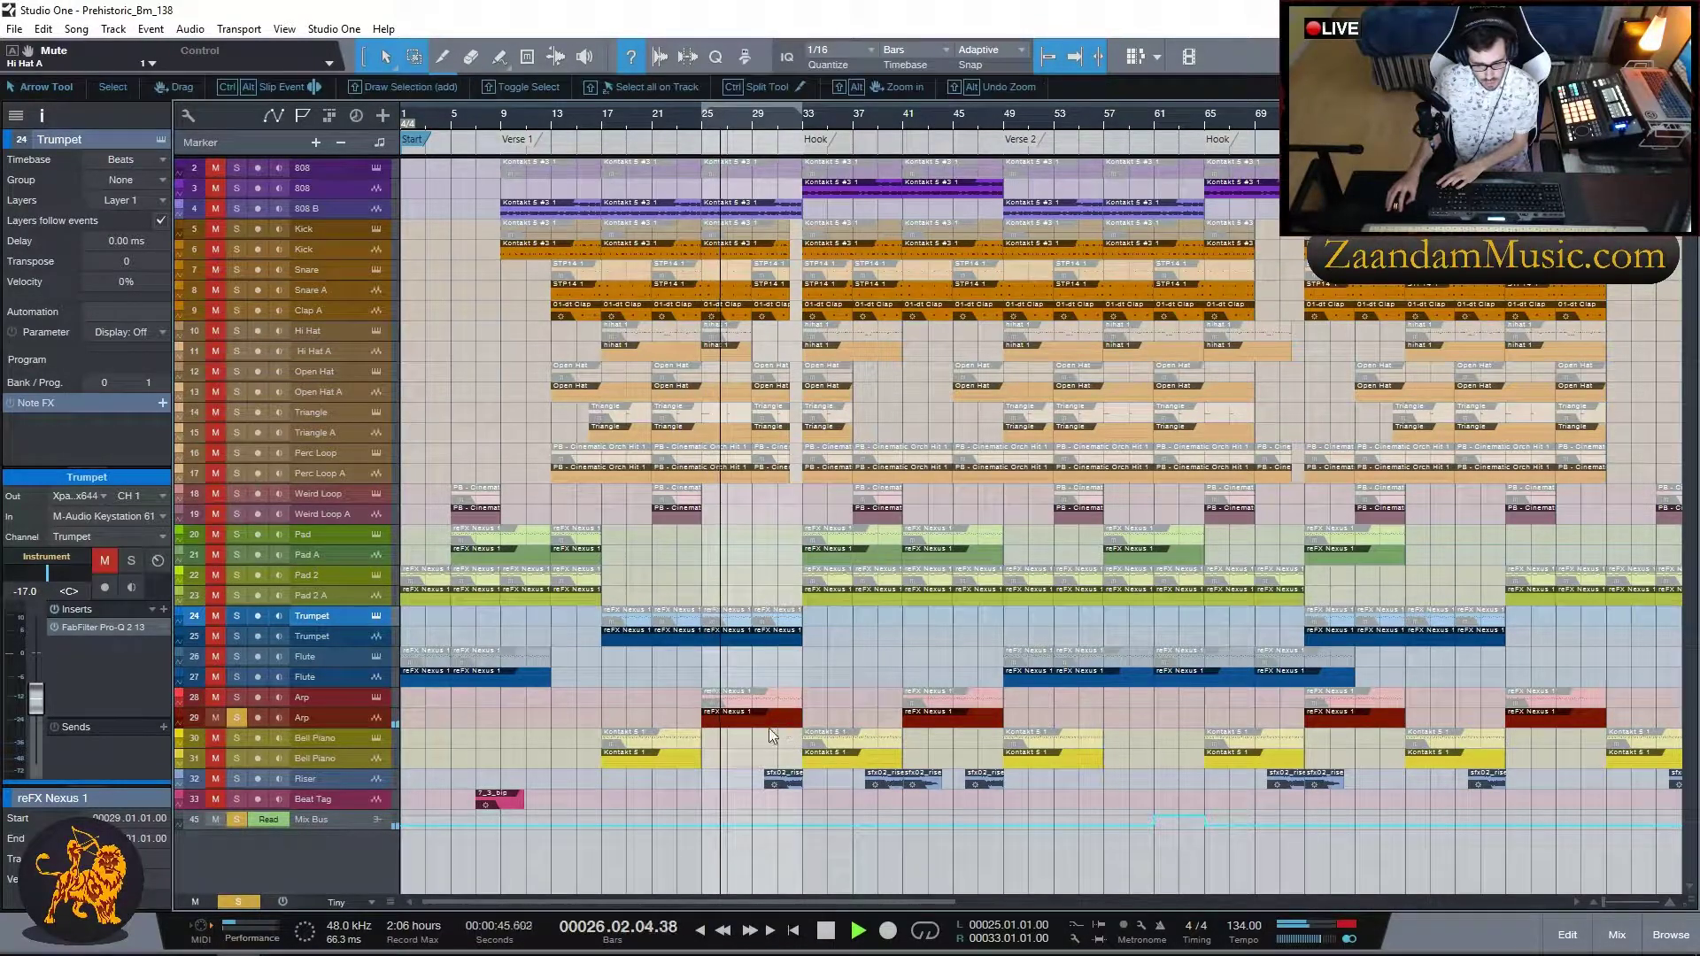
- Inspect the Arp's Omnisphere instrument with its Szignature Pluck patch and stop playback
left_click(376, 696)
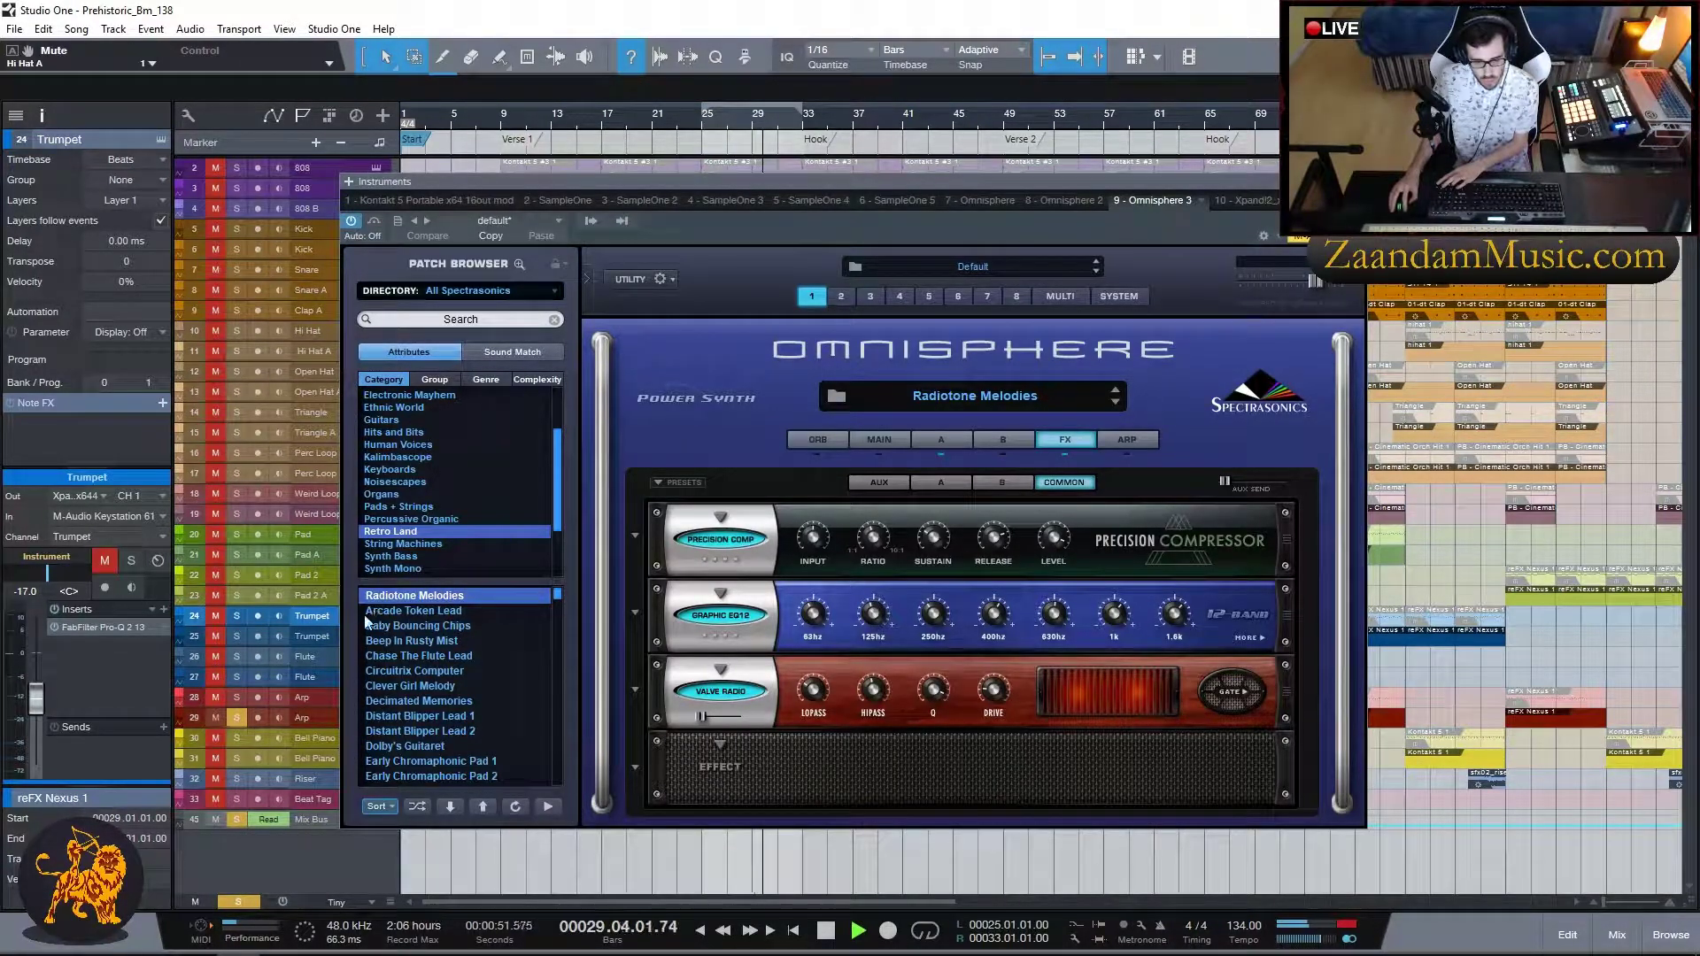
key("ctrl+w")
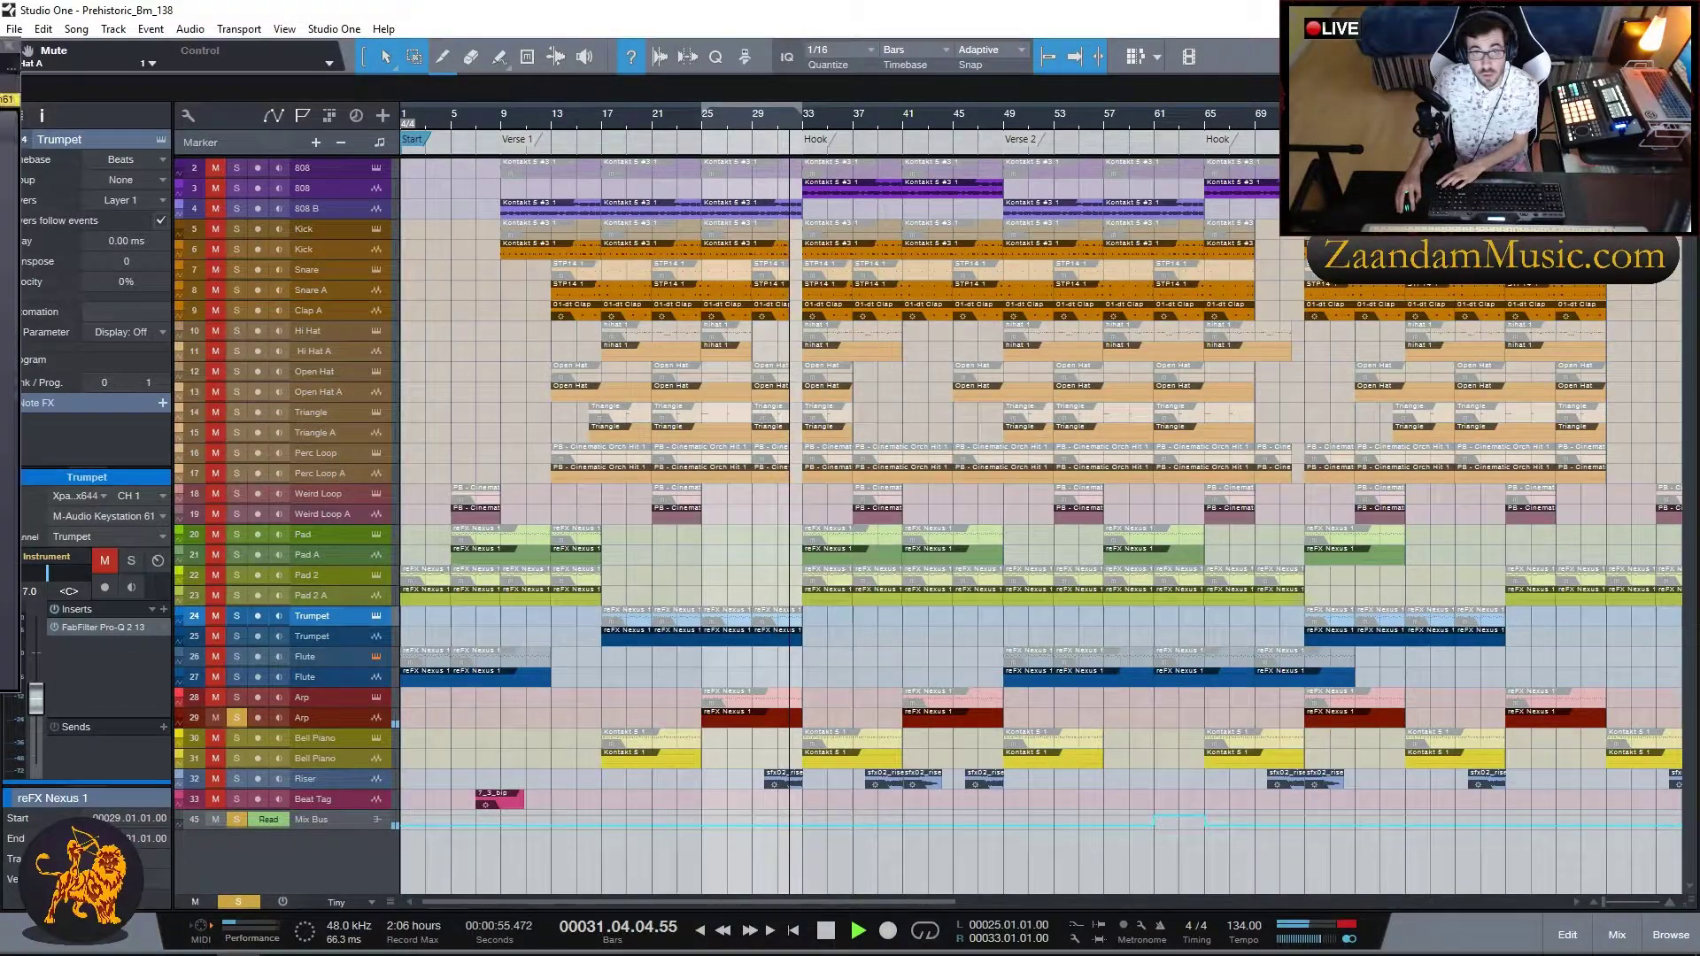
key("F11")
key("space")
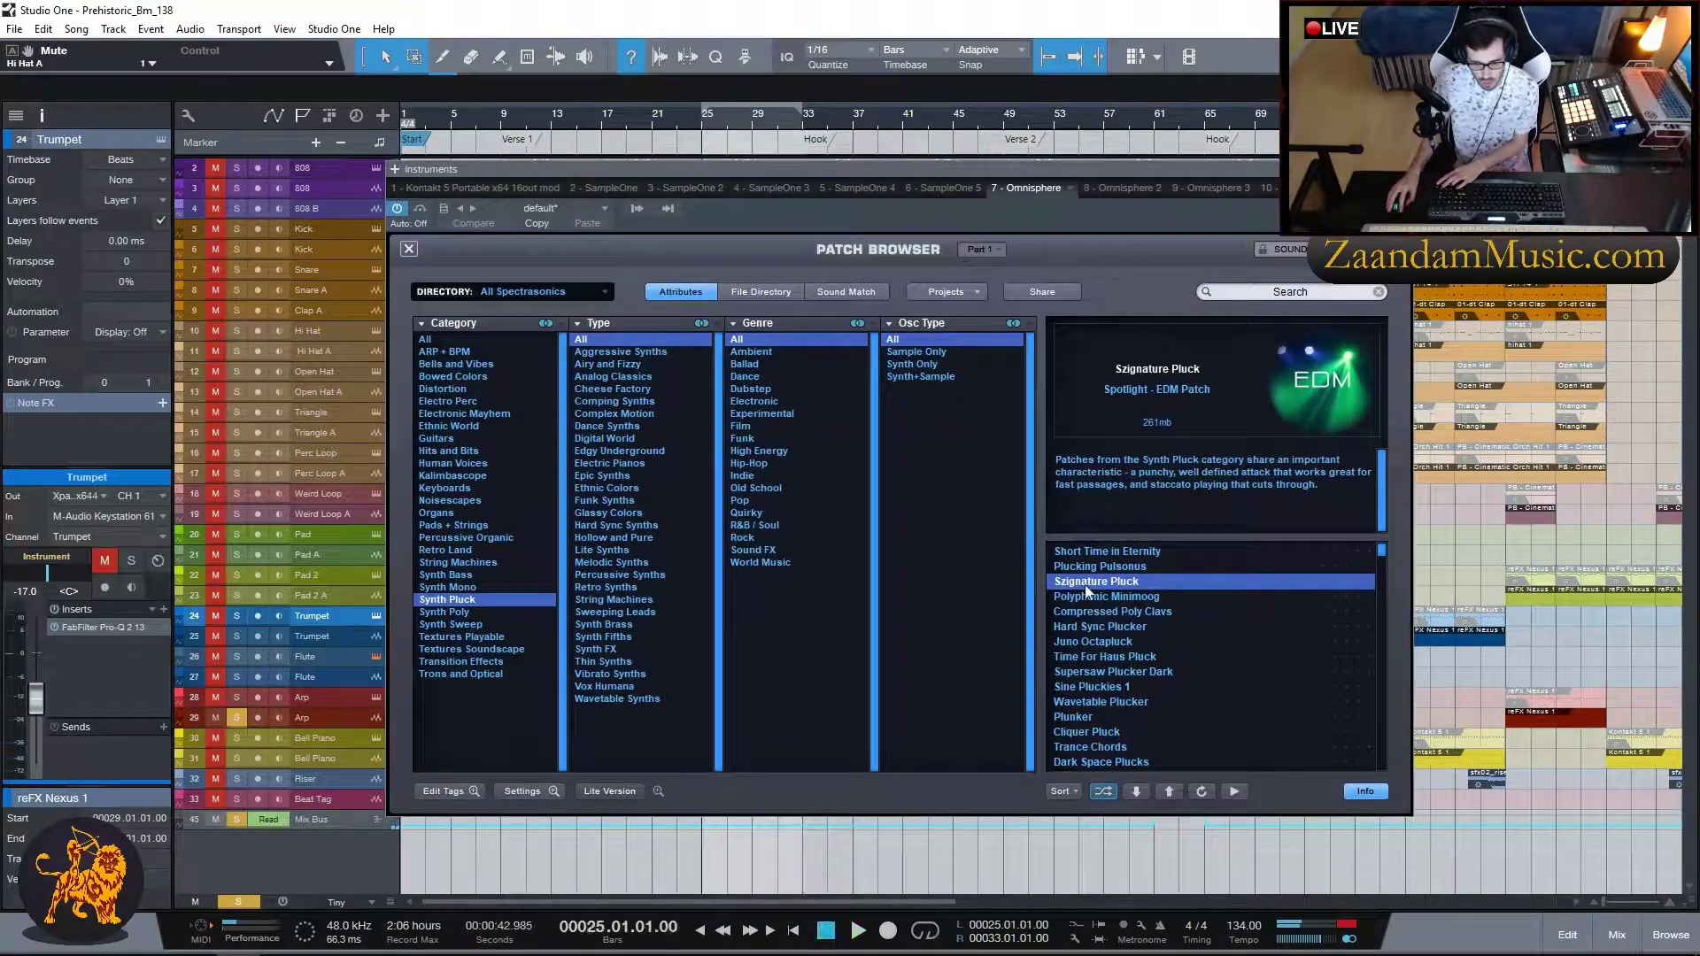
left_click_drag(779, 177, 907, 185)
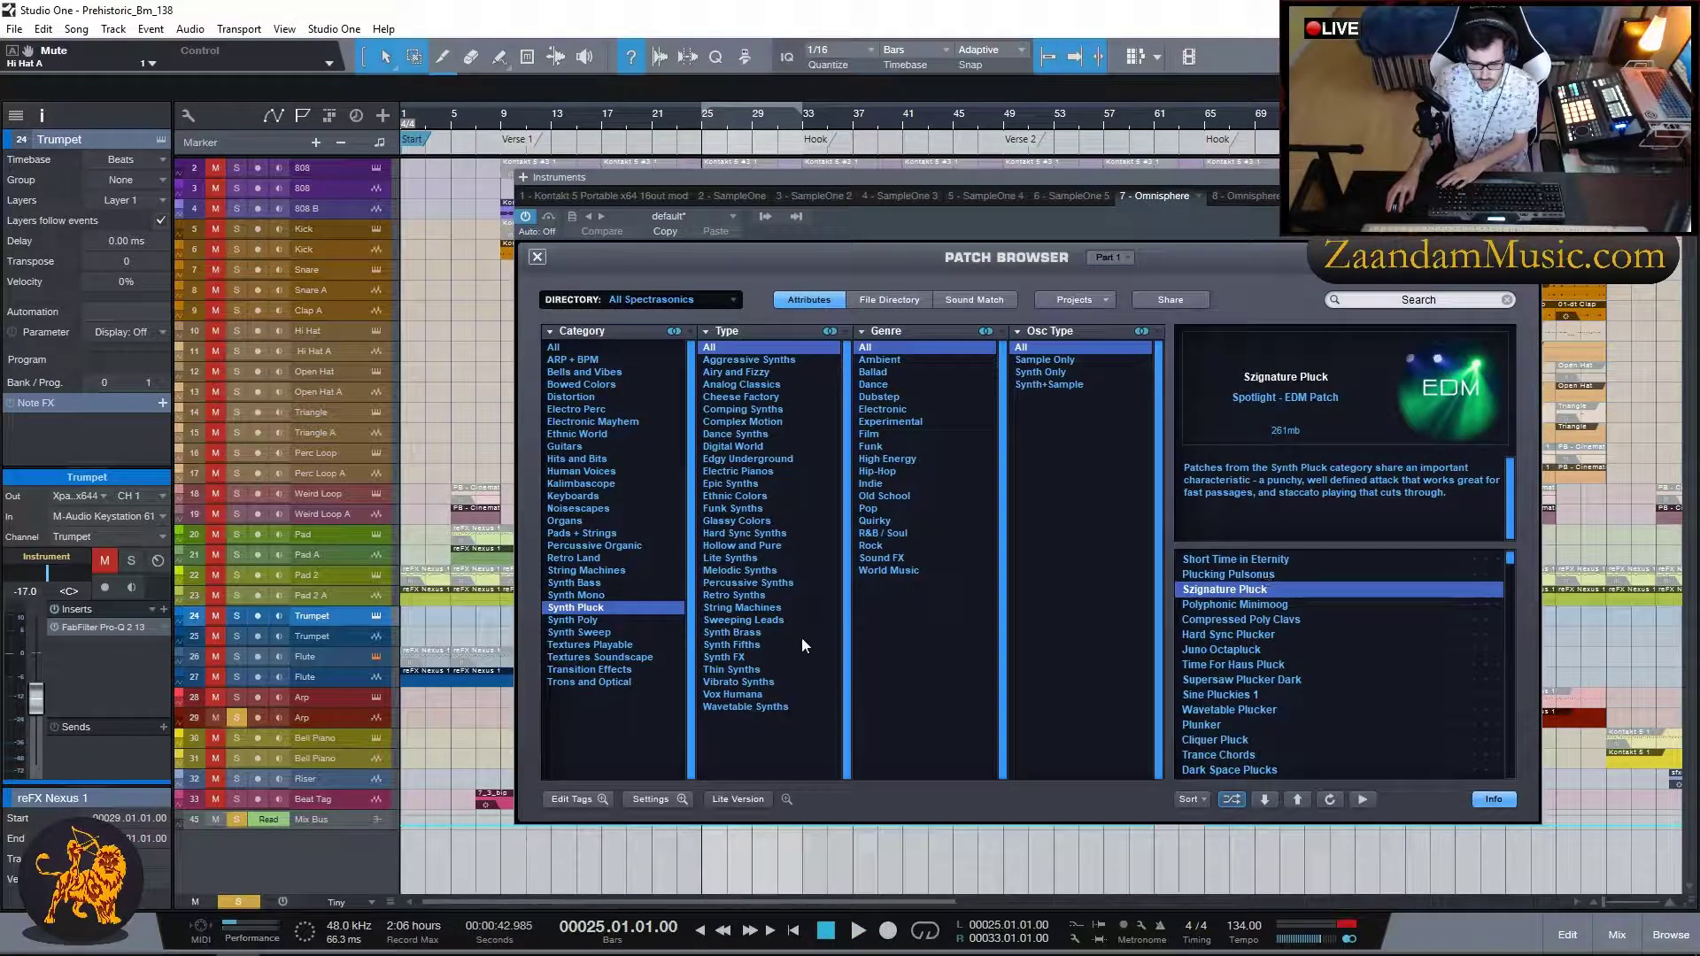
key("F11")
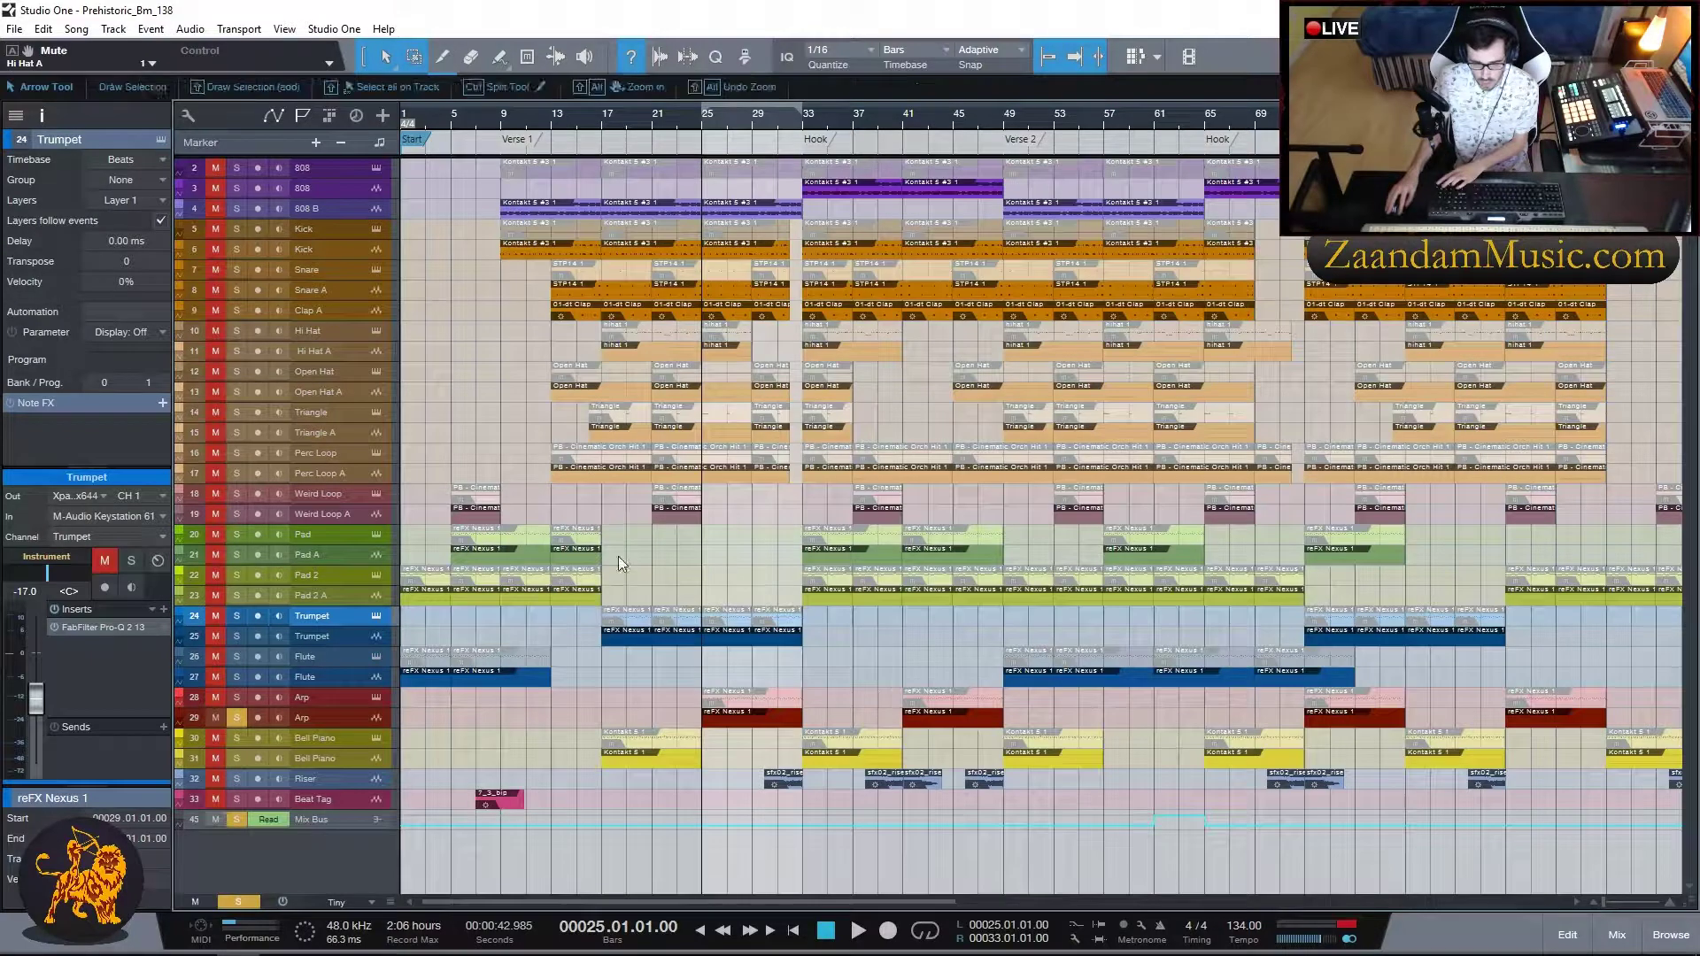
- Switch the solo from Arp back to the Flute audio track and play it from bar 1
left_click(409, 113)
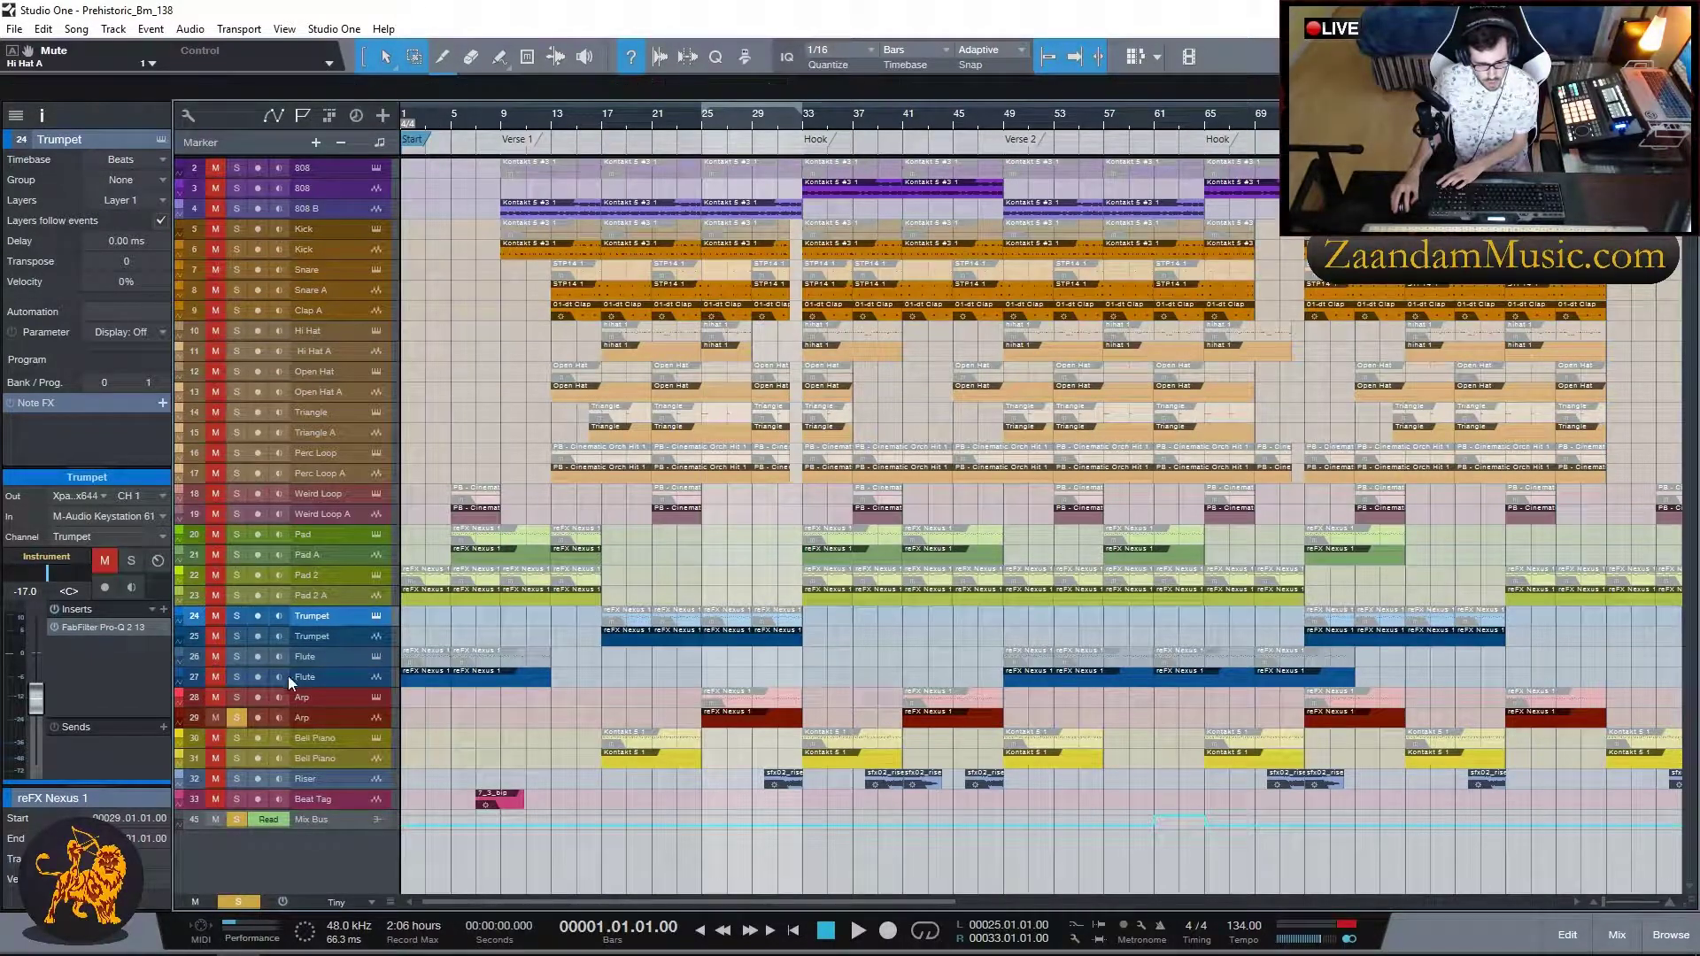
left_click(239, 721)
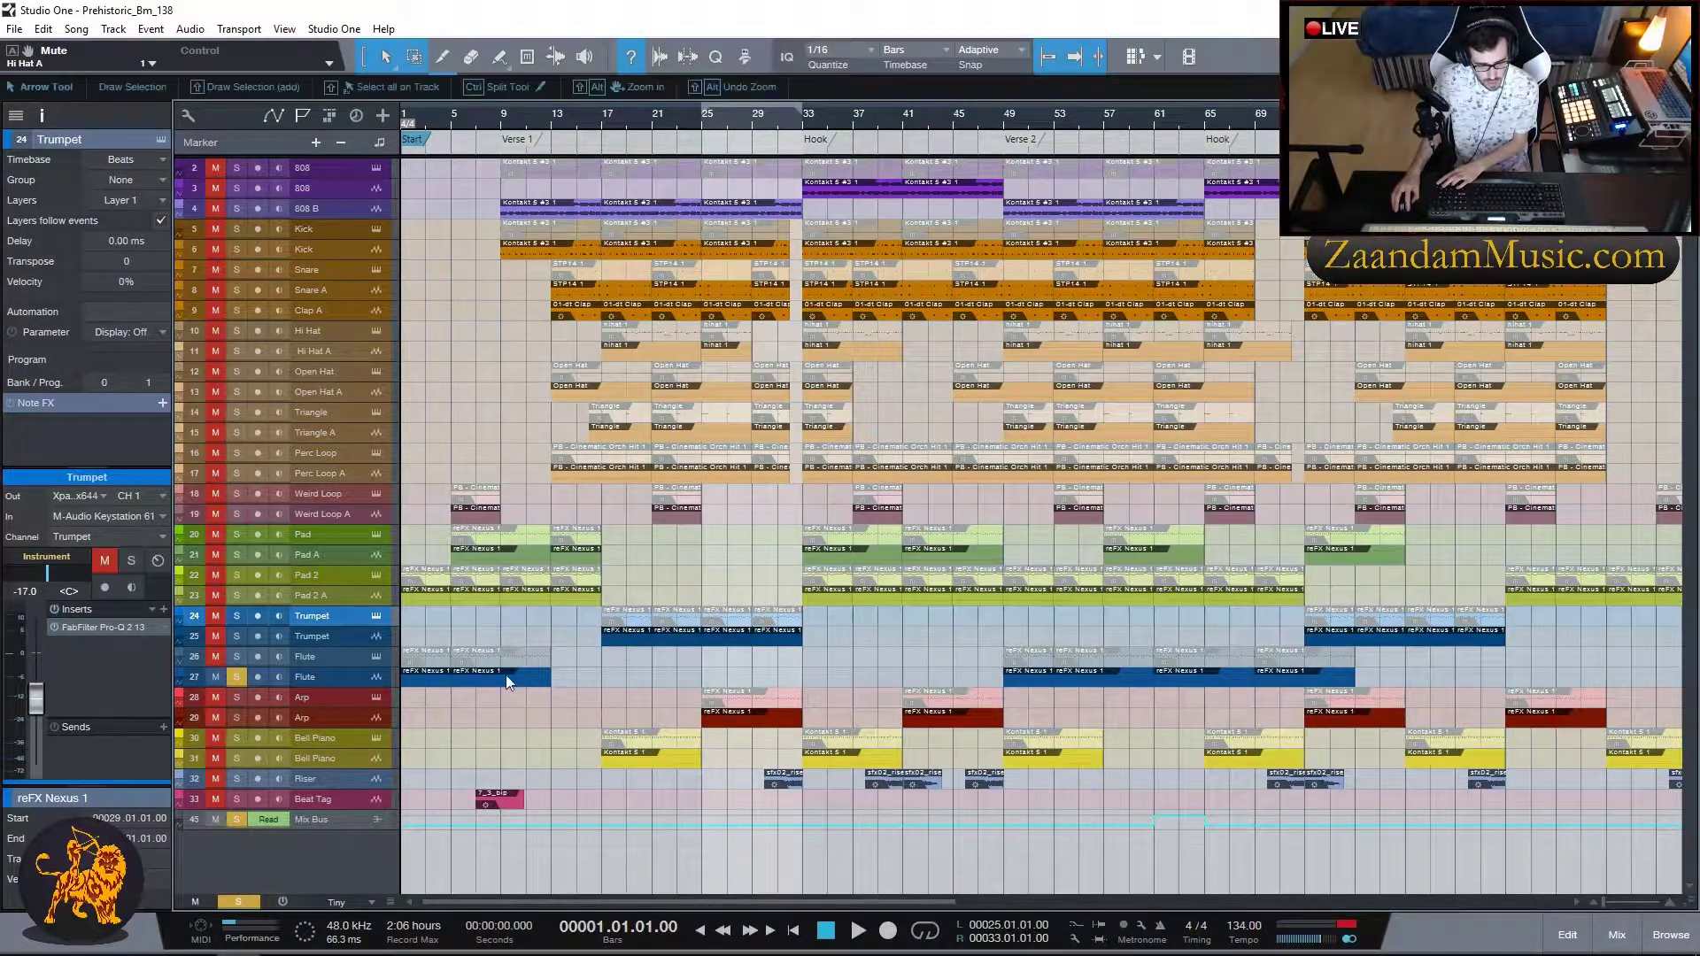
key("space")
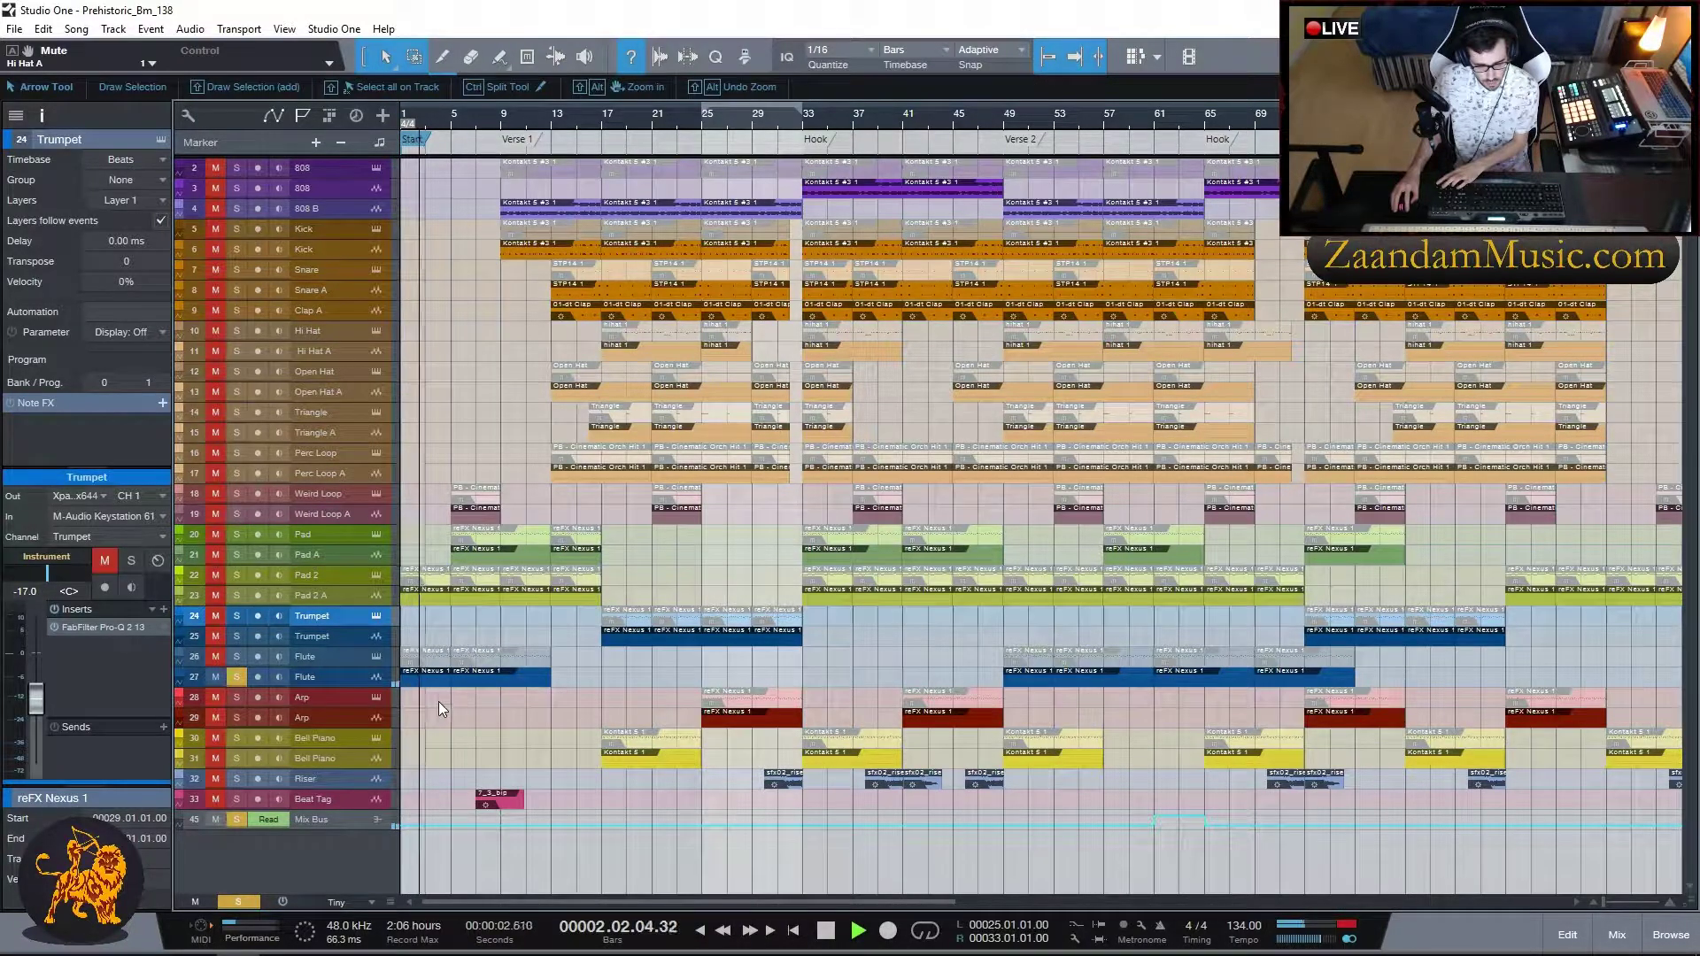
key("space")
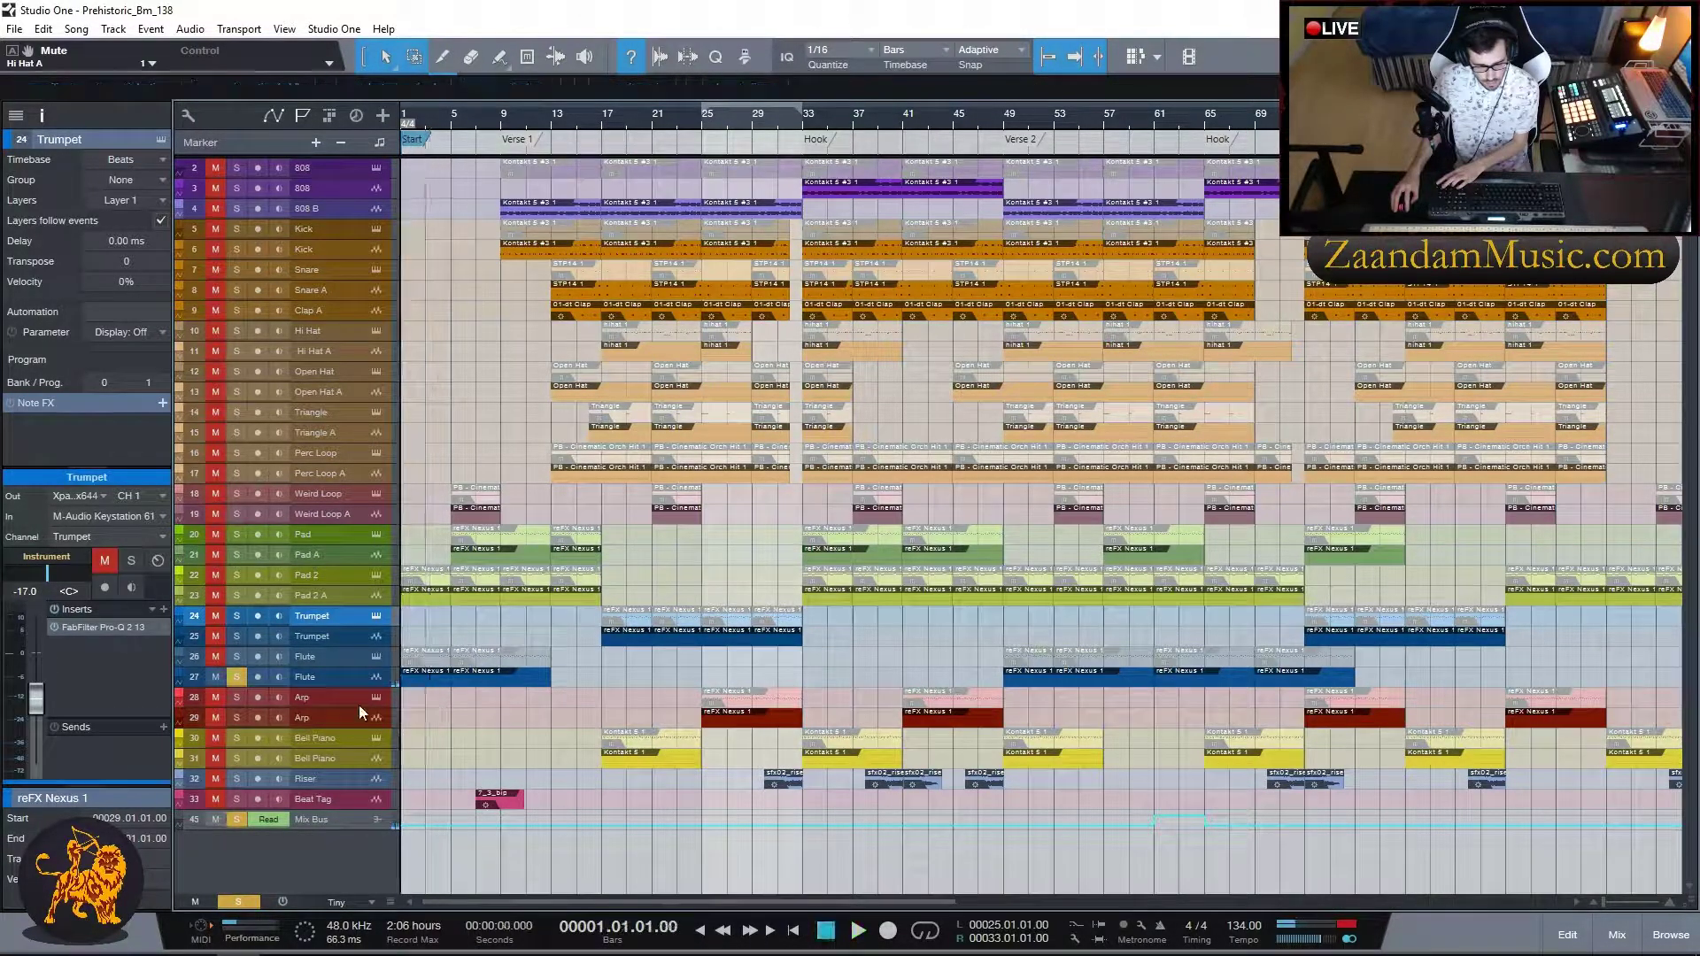
- Unsolo Flute and inspect the Omnisphere patch of the Bell Piano instrument track
left_click(237, 676)
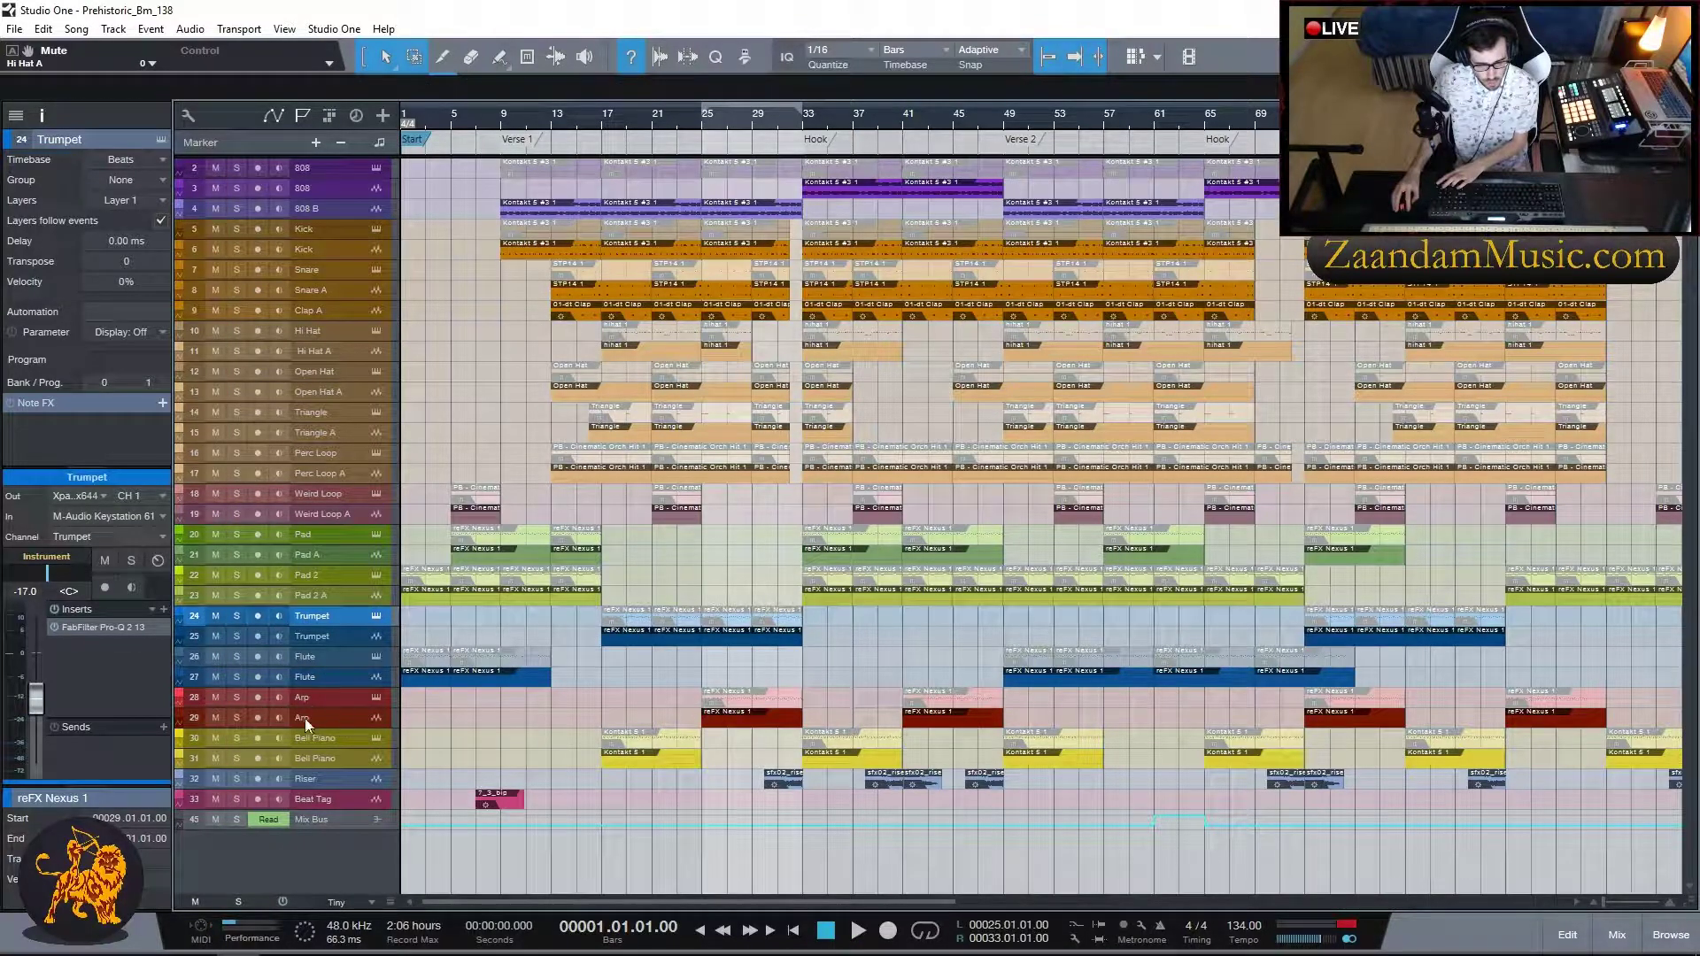
left_click(376, 739)
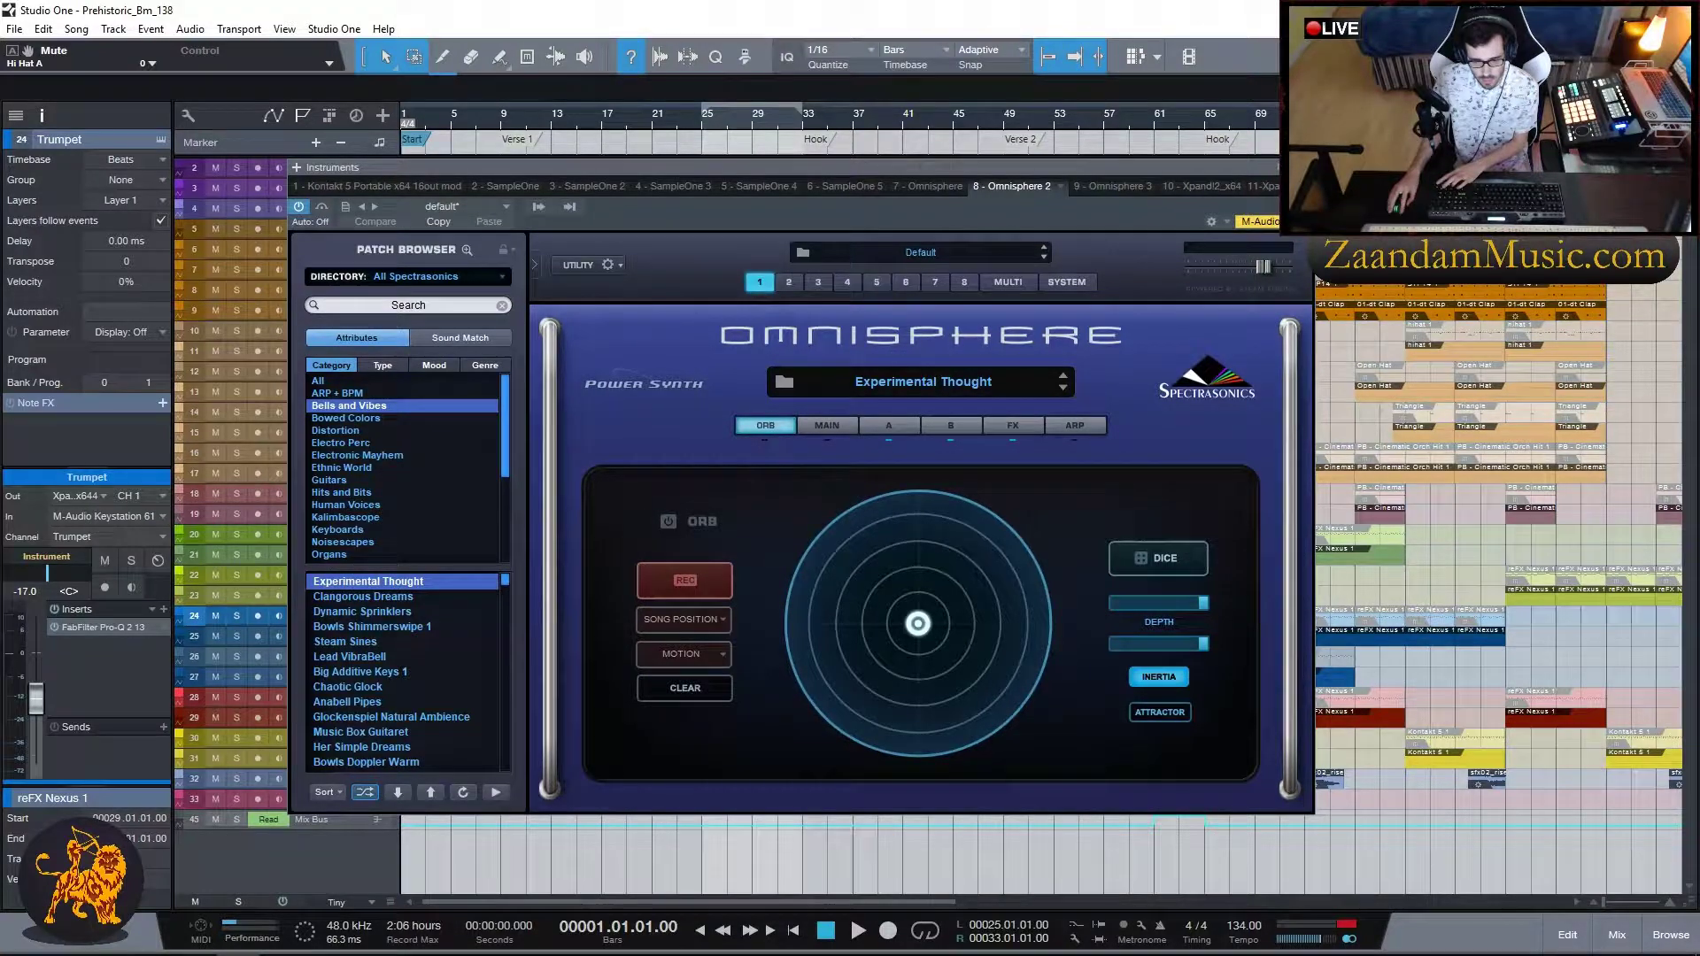
key("ctrl+w")
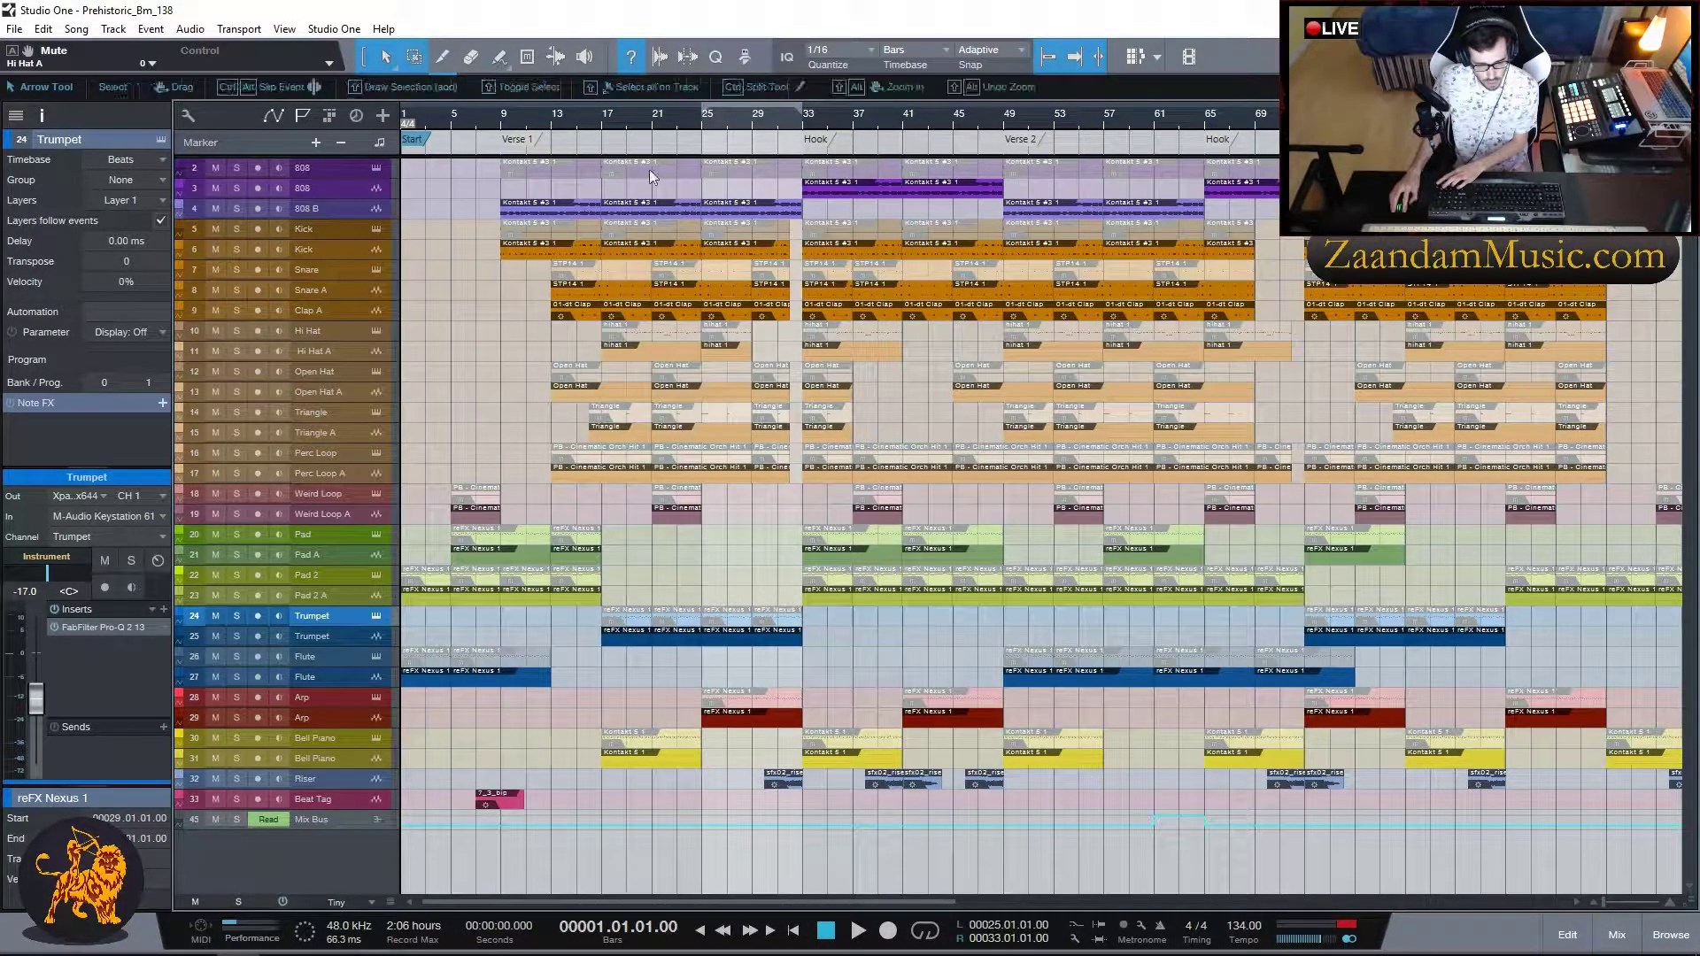
- Play the Bell Piano audio track in solo from bar 17, then unsolo it and stop playback
left_click(602, 119)
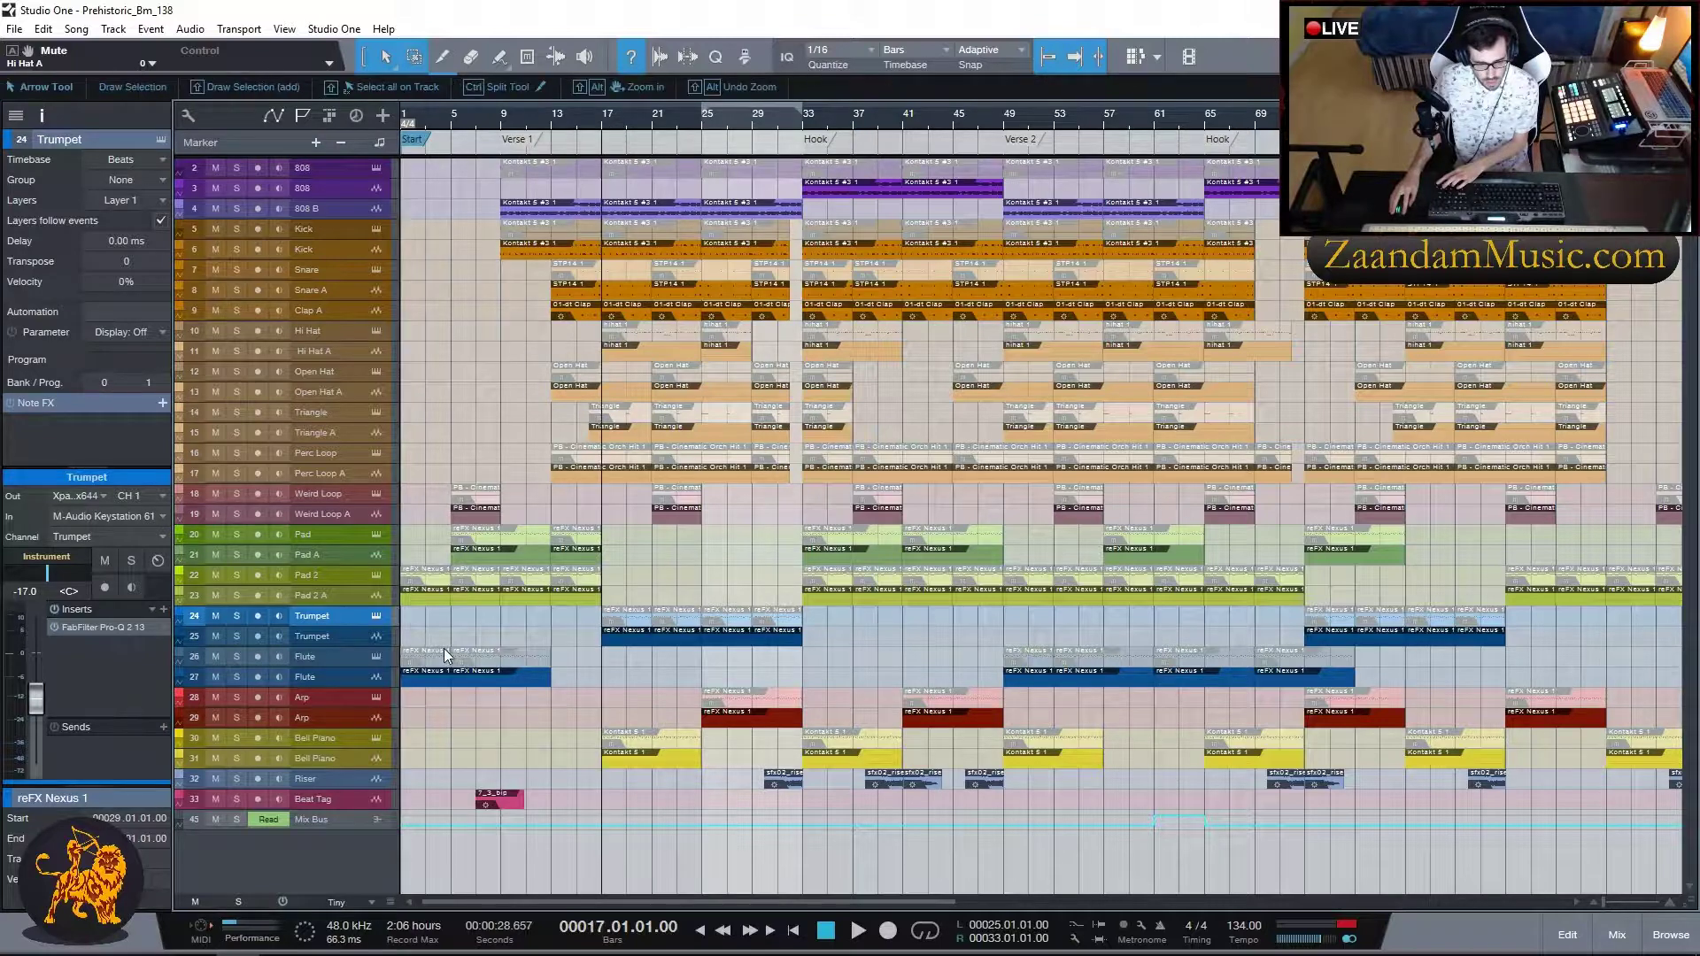
left_click(237, 758)
key("space")
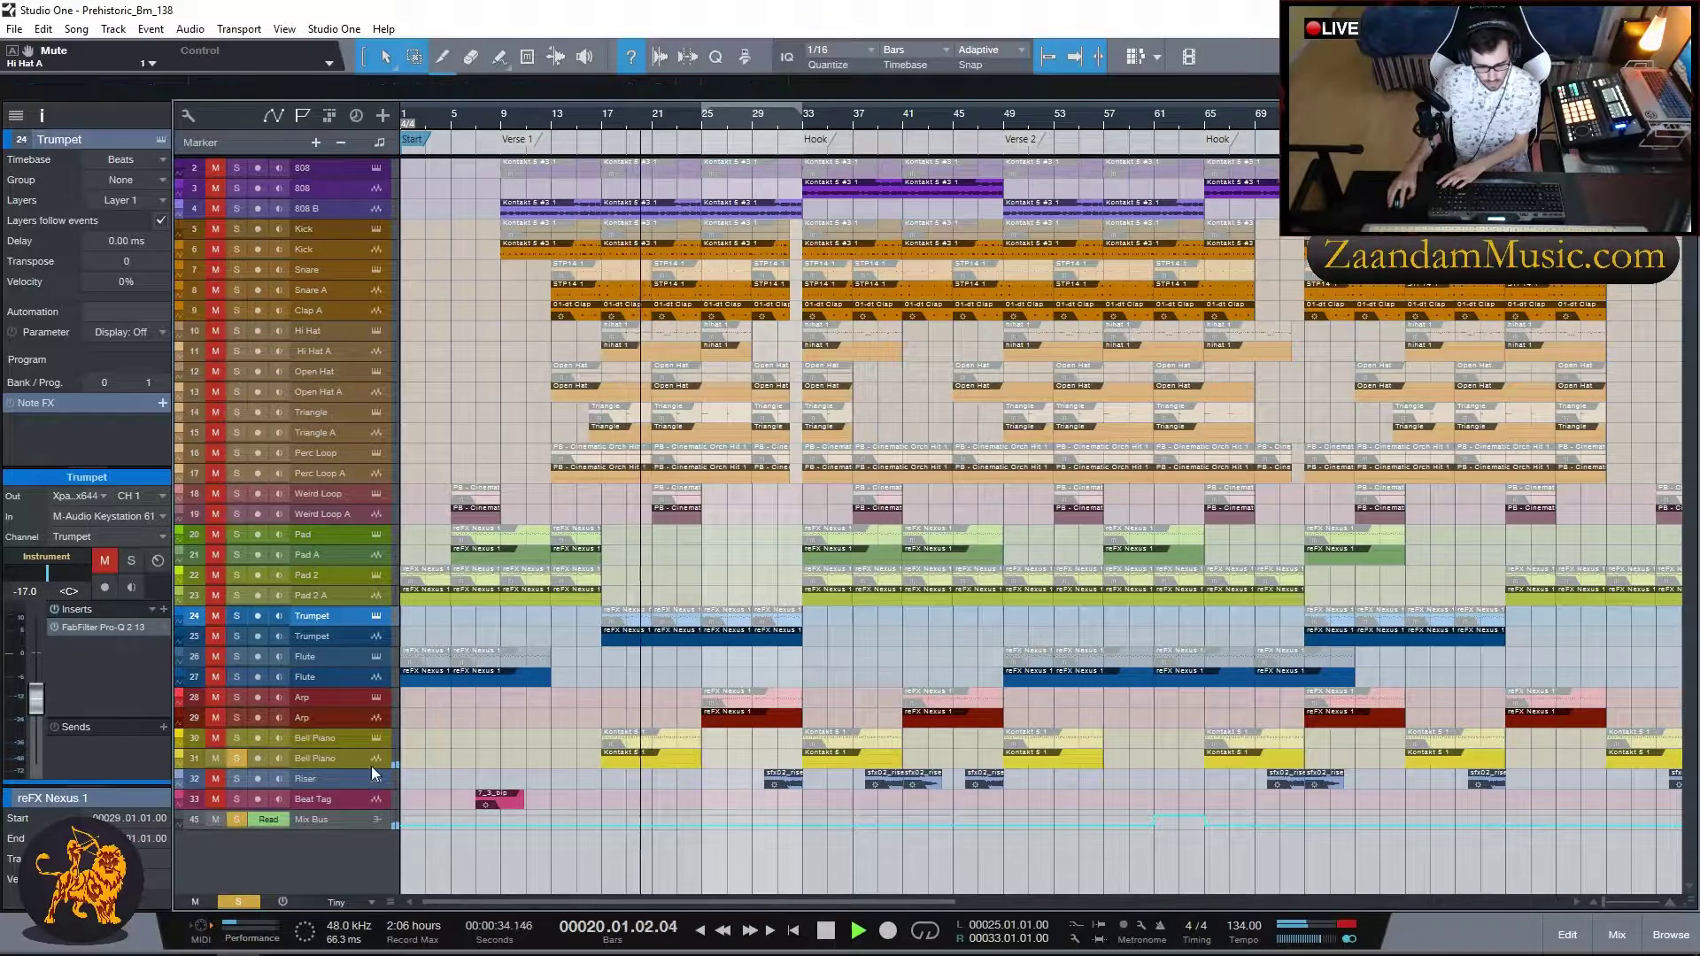
left_click(236, 758)
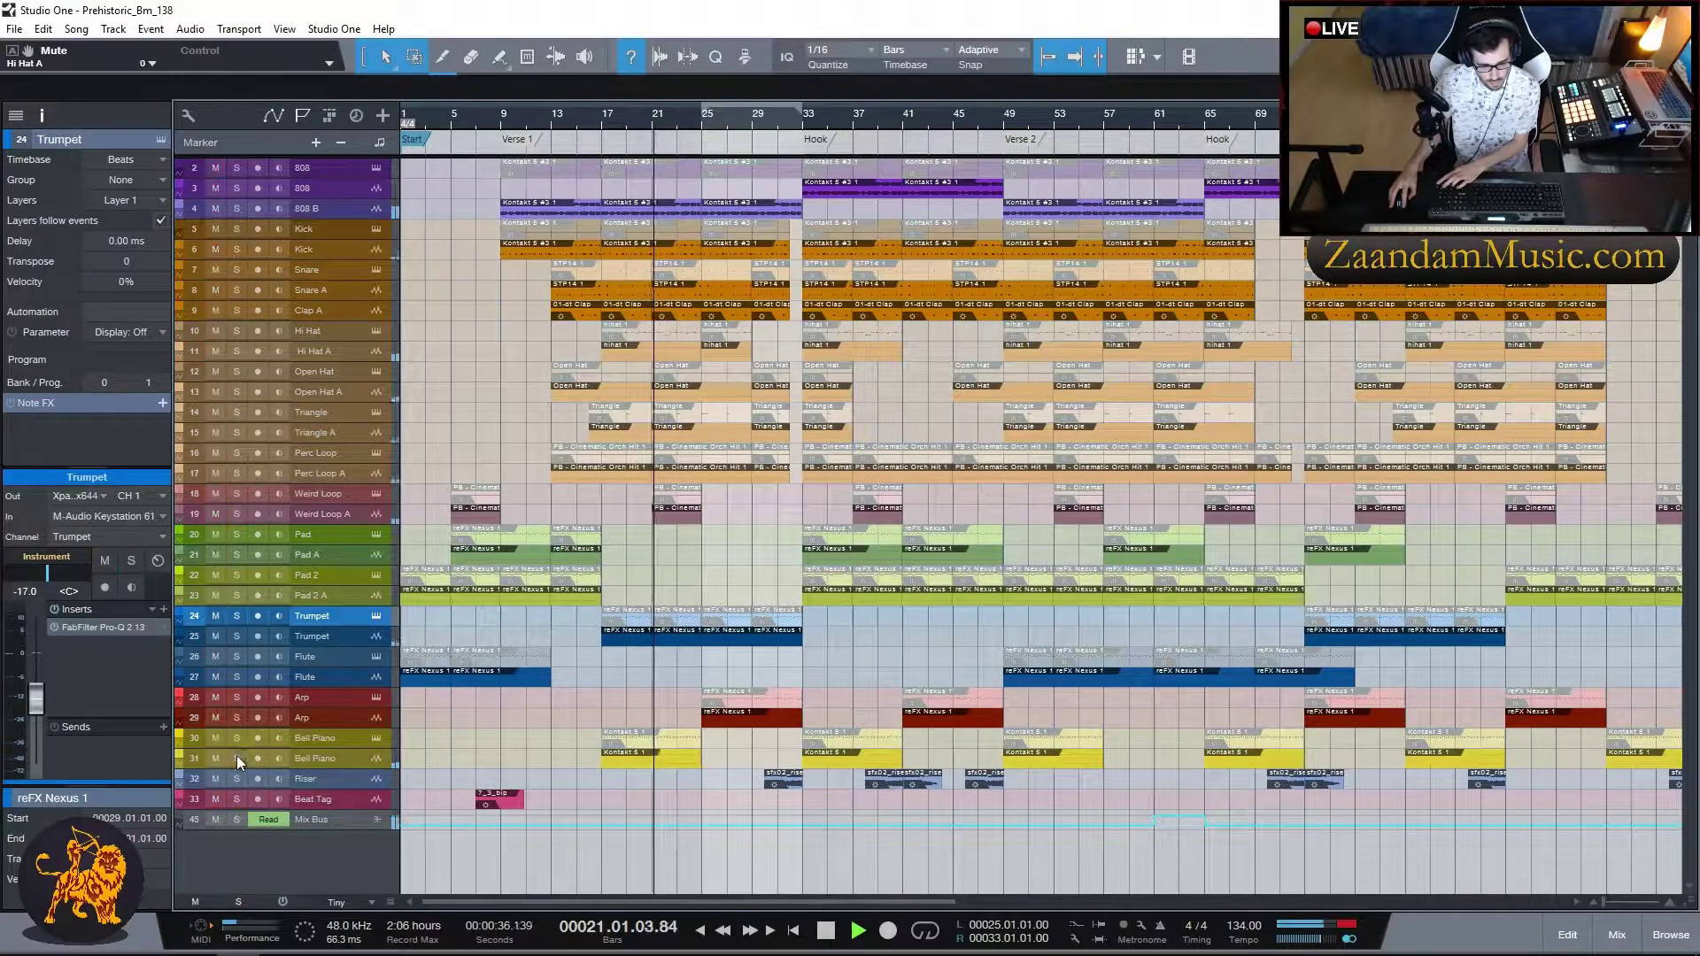
key("space")
- Solo the Riser track and play its effects from bar 30 and from bar 39
left_click(237, 778)
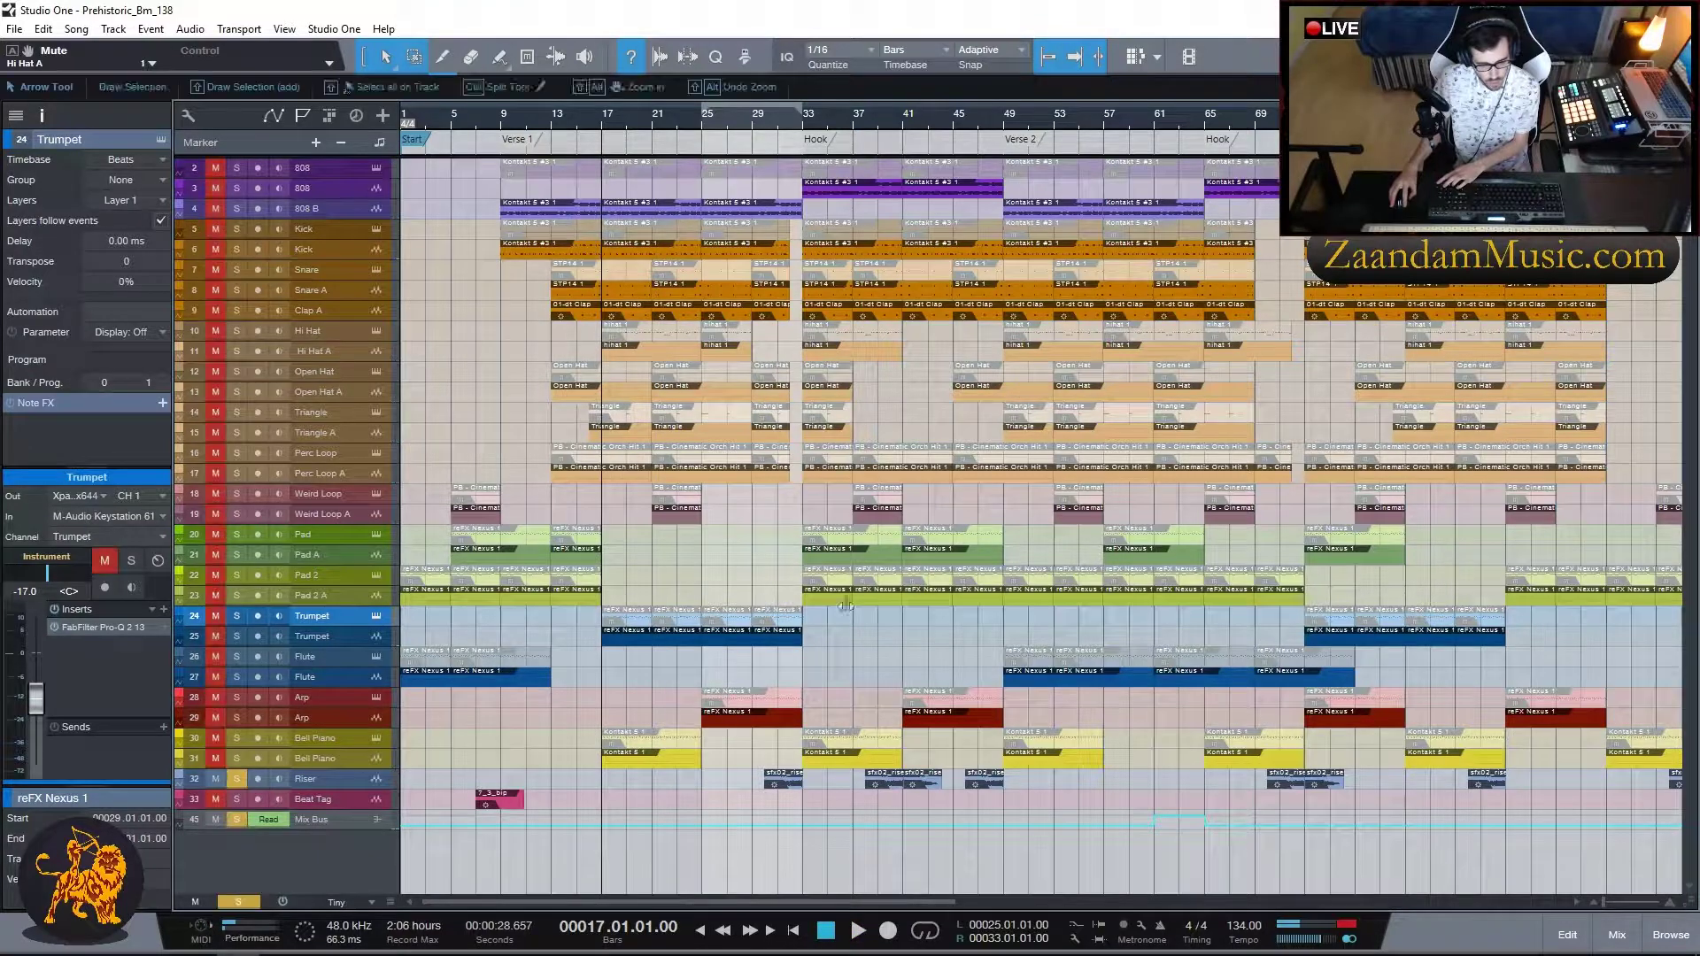
left_click(806, 121)
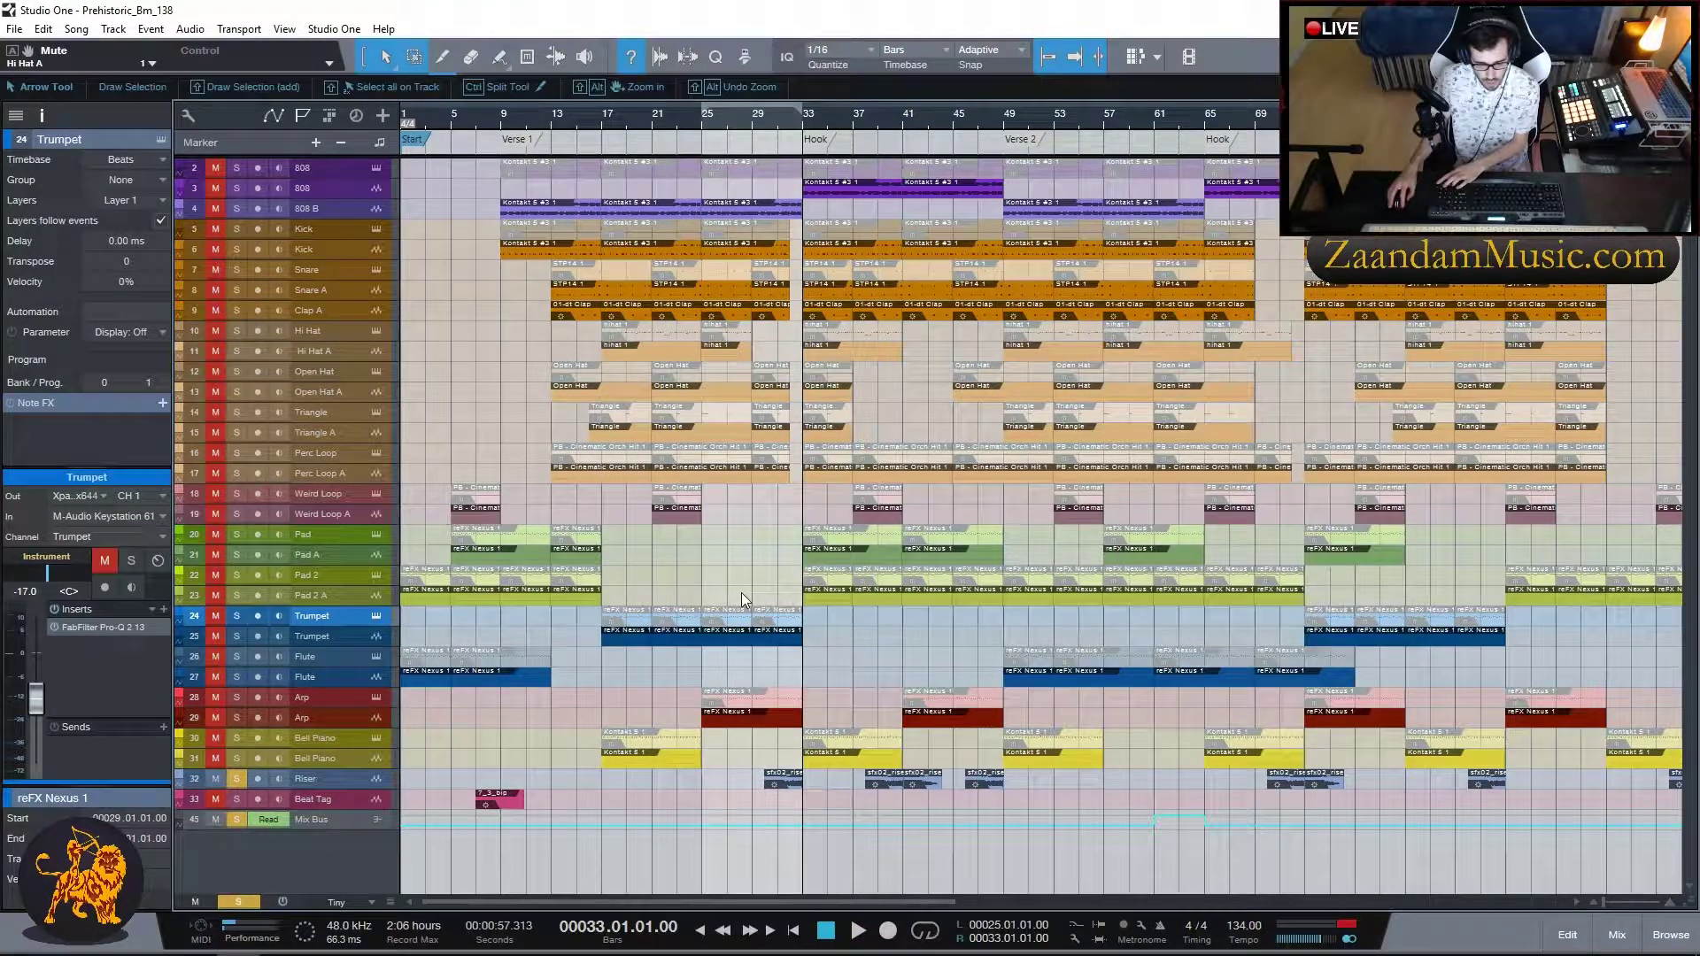
left_click(773, 125)
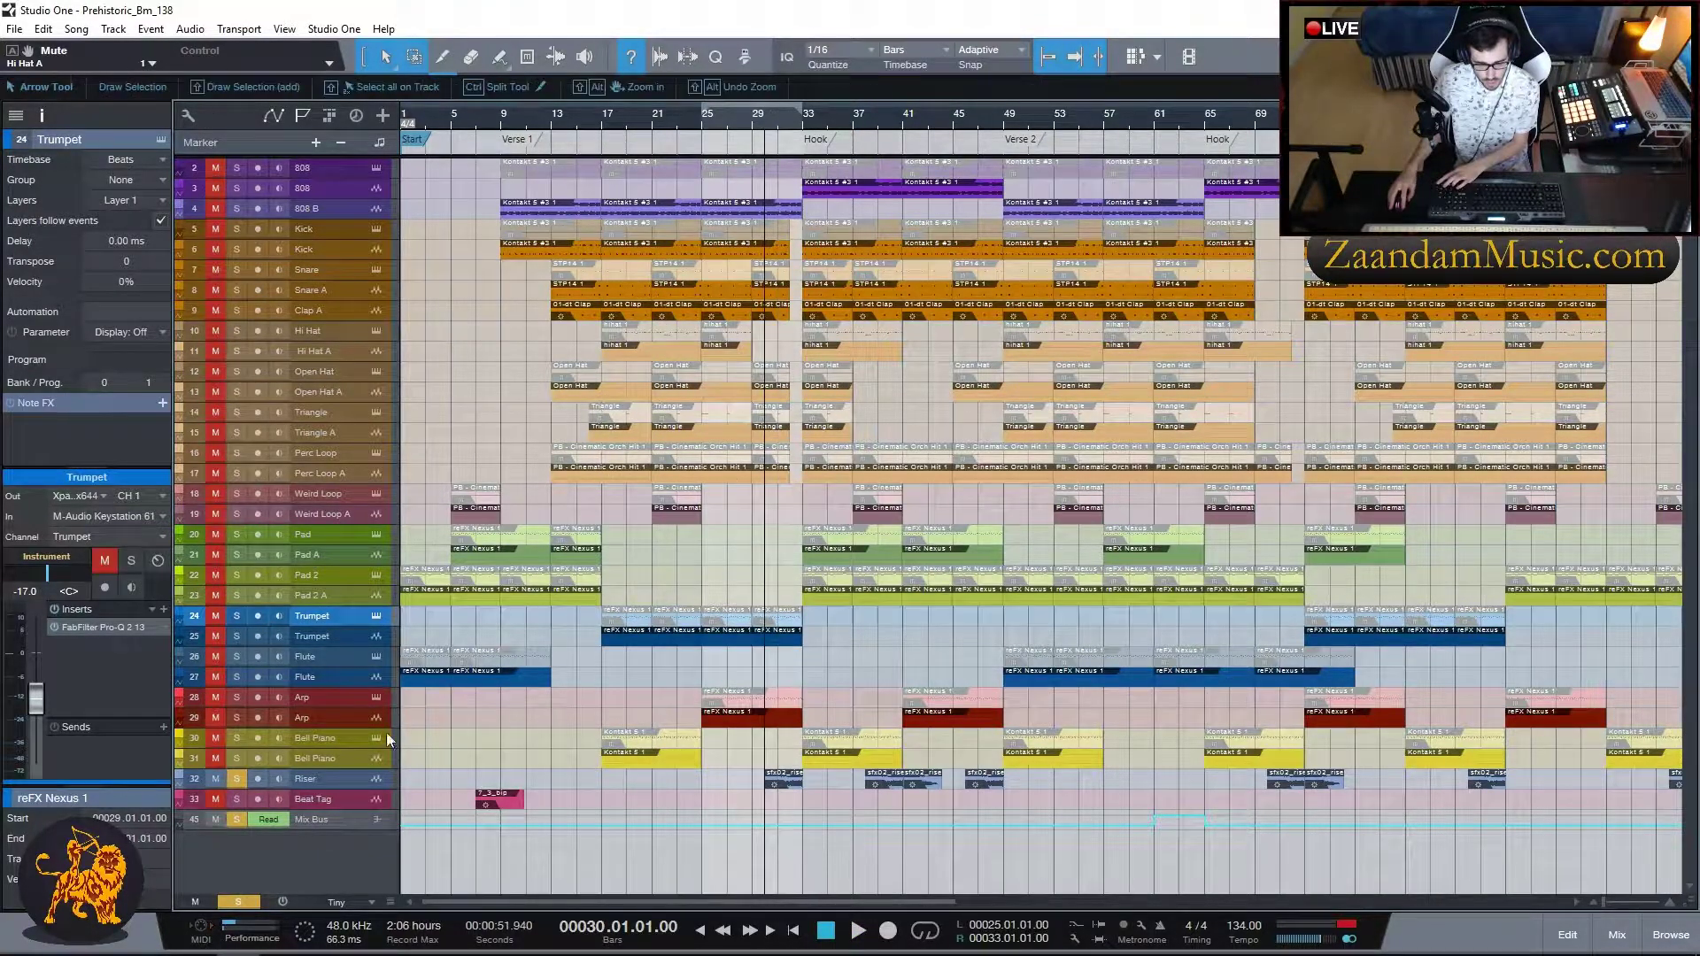
key("space")
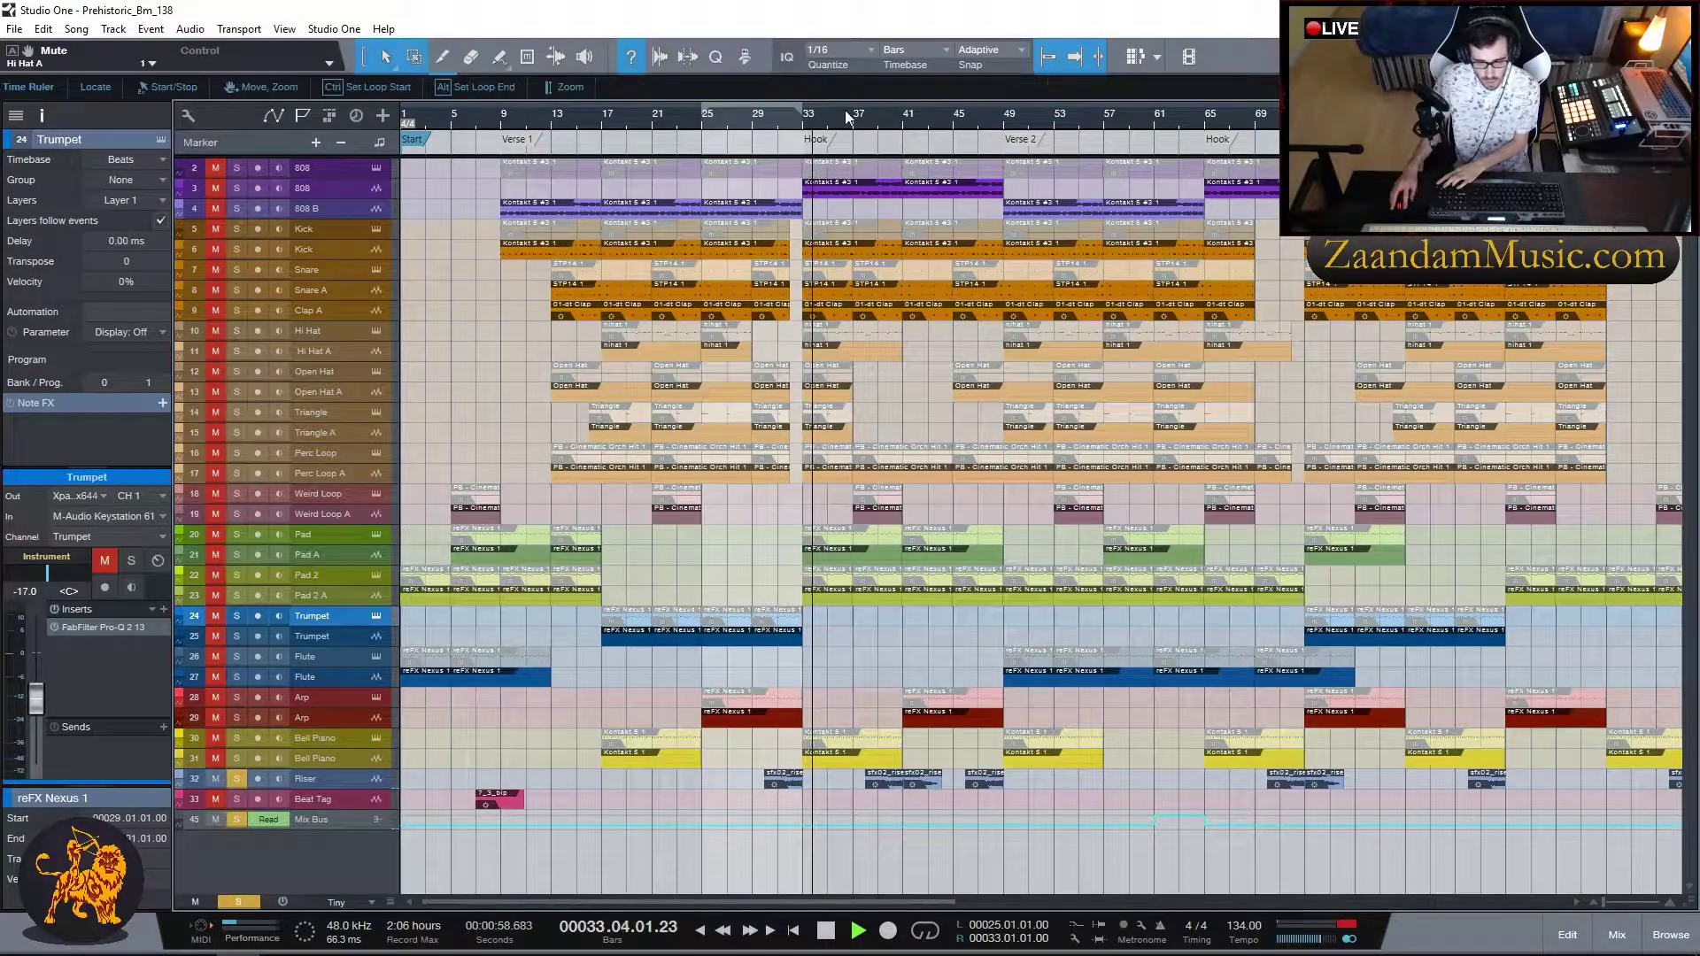
left_click(879, 114)
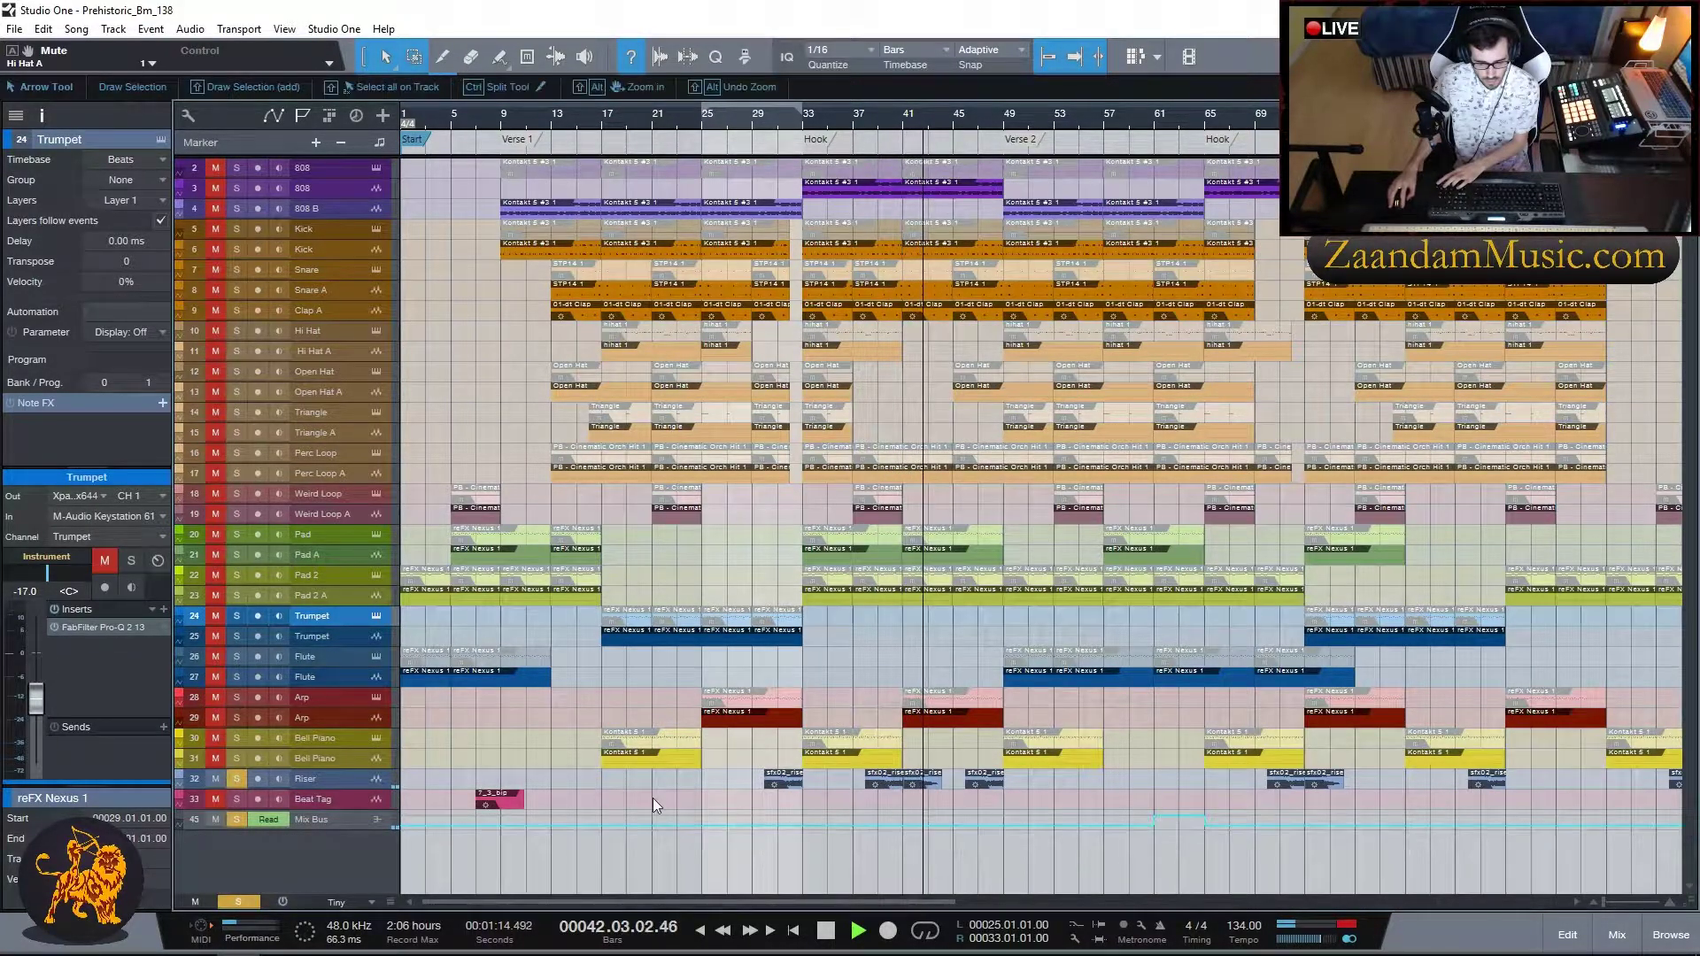
key("space")
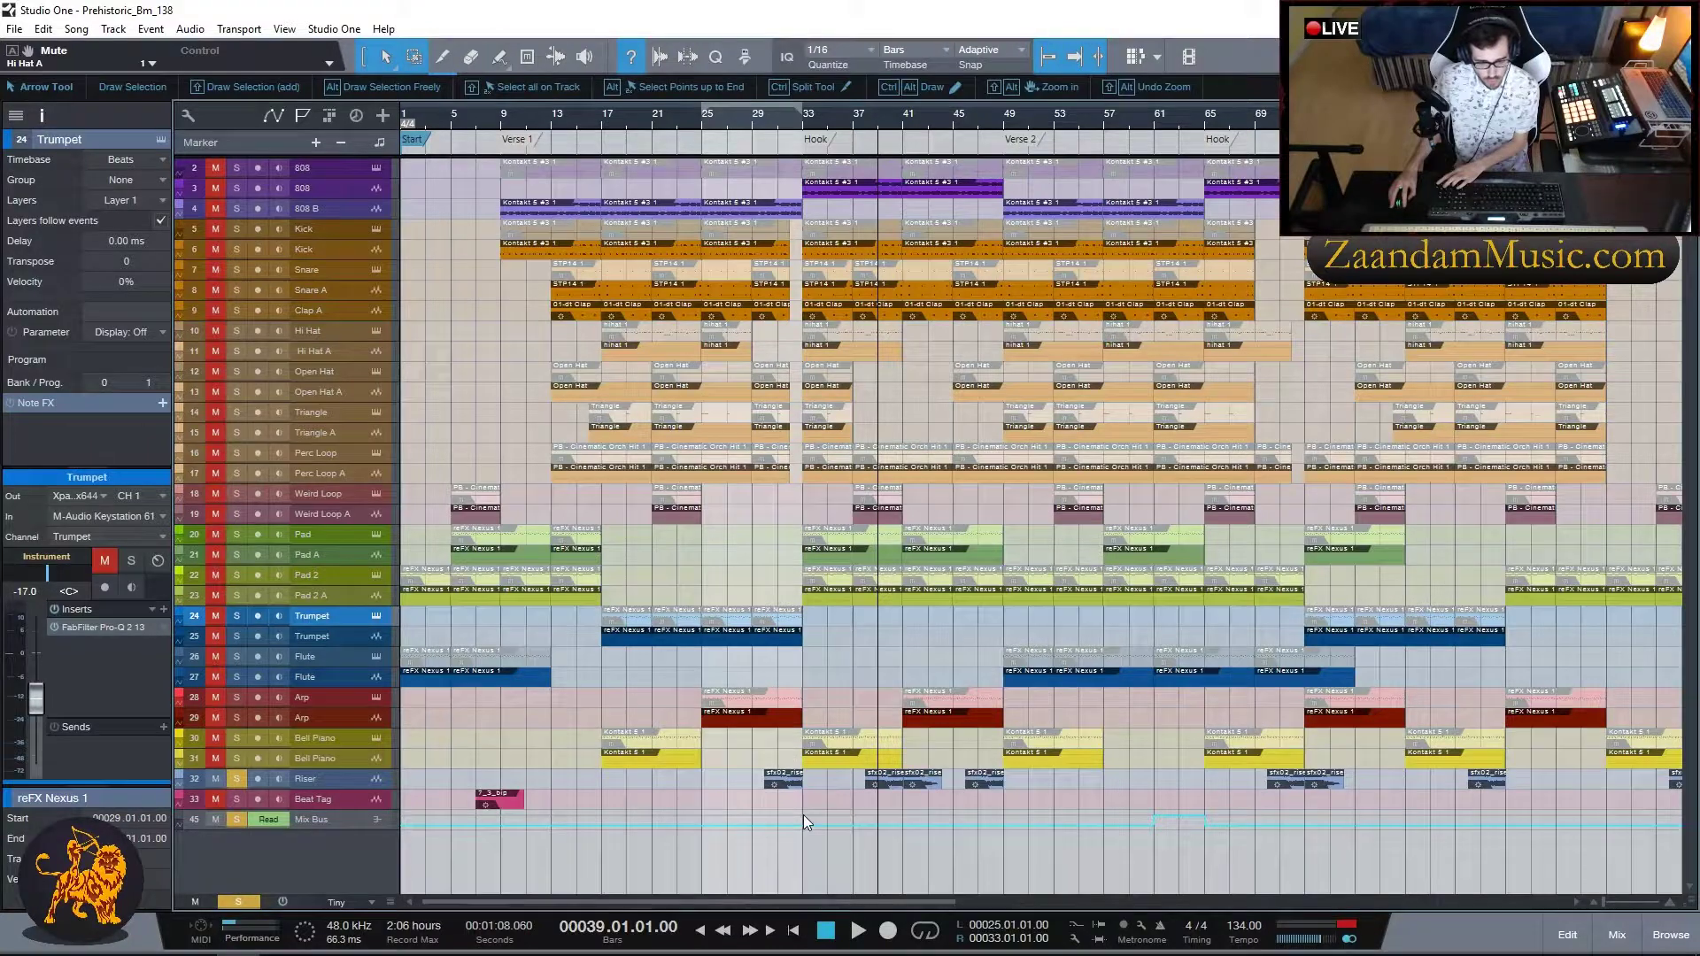
- Unsolo Riser, select the Beat Tag track, and play the tag within the full mix from about bar 7
left_click(236, 778)
left_click(315, 799)
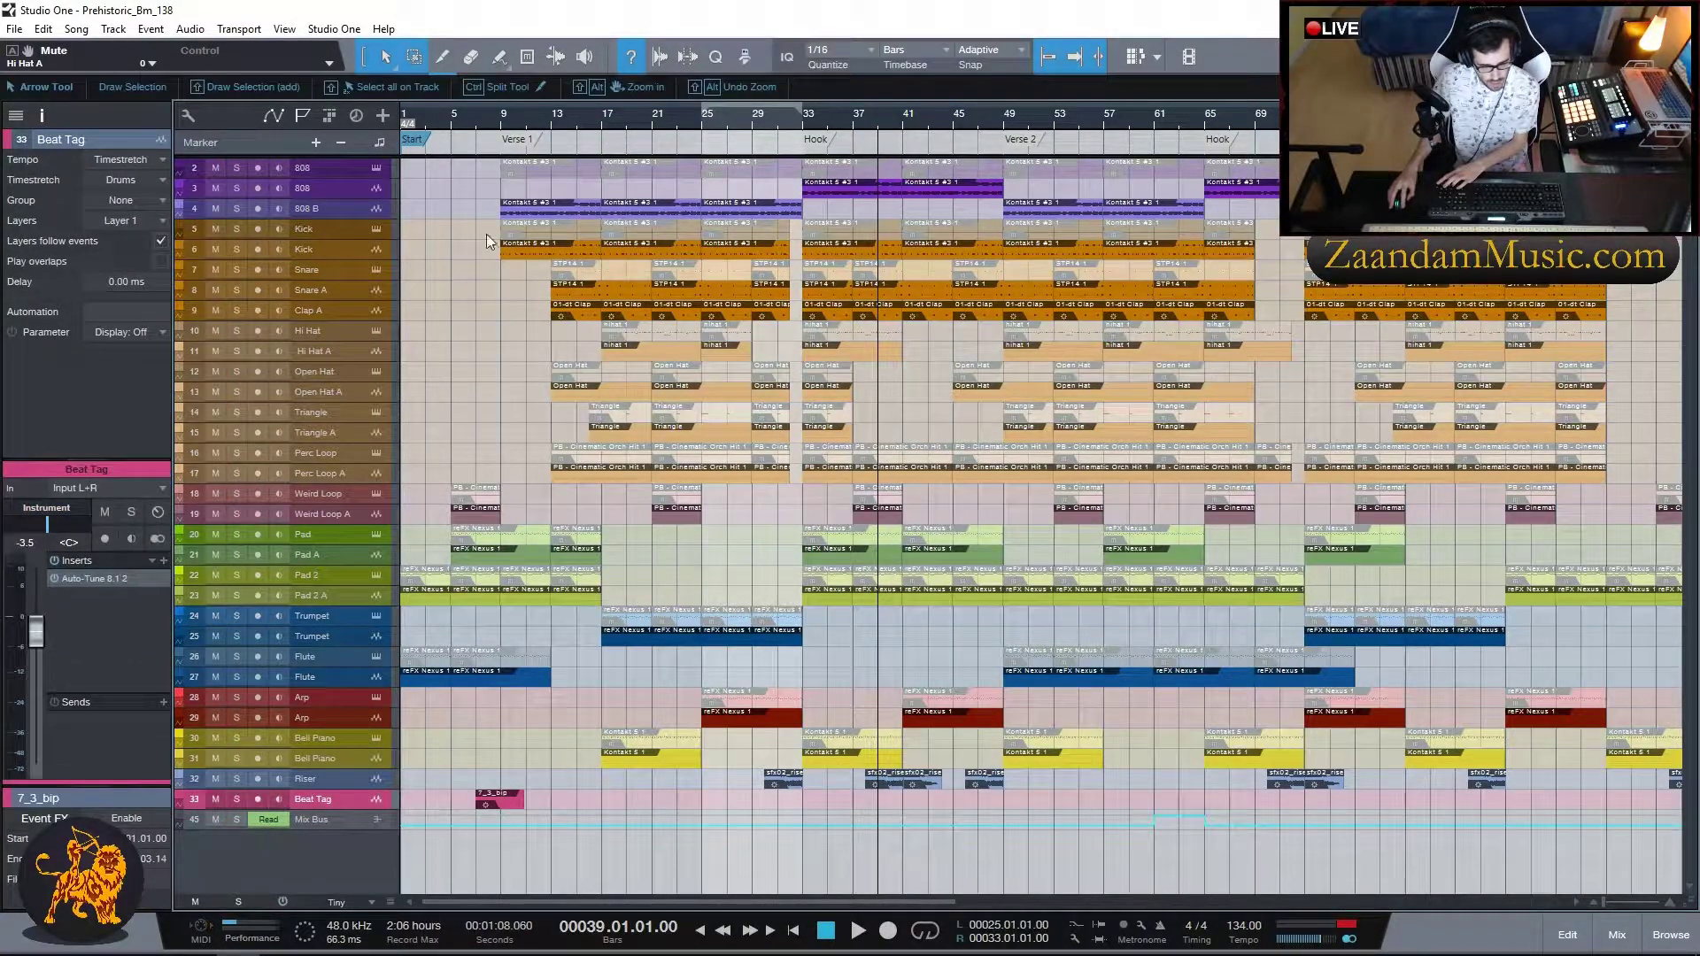
left_click(503, 122)
left_click(489, 124)
key("space")
left_click(478, 126)
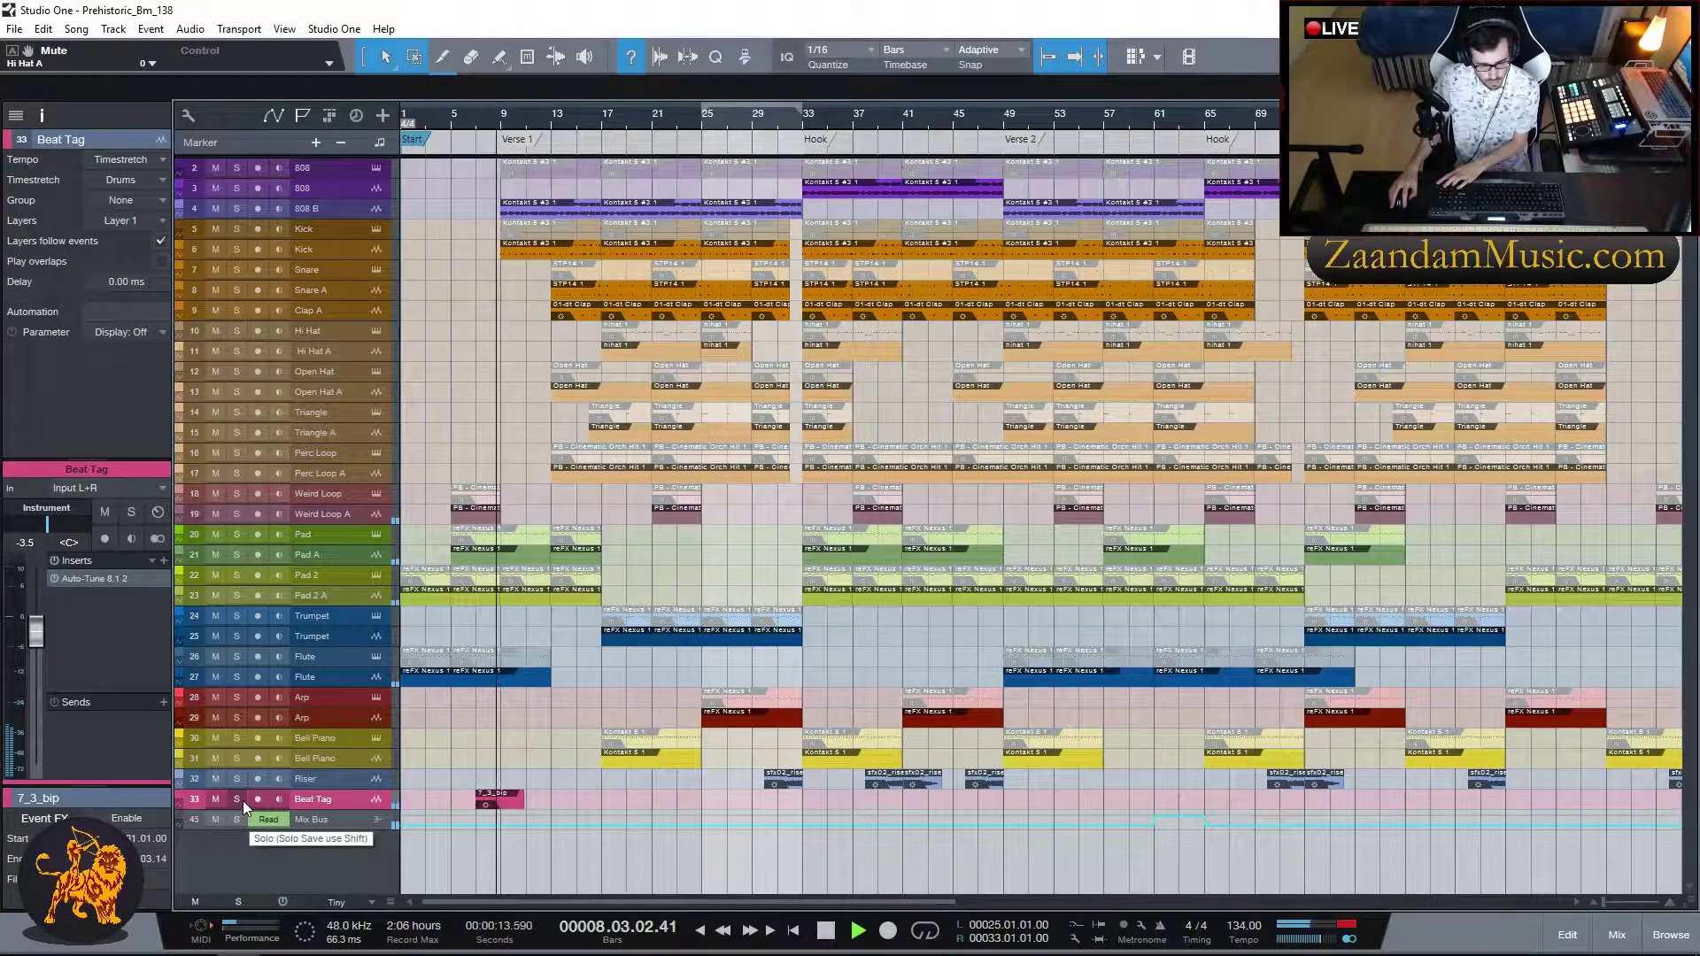
key("space")
- Return to bar 1 and play the full arrangement through the intro until bar 8
key("comma")
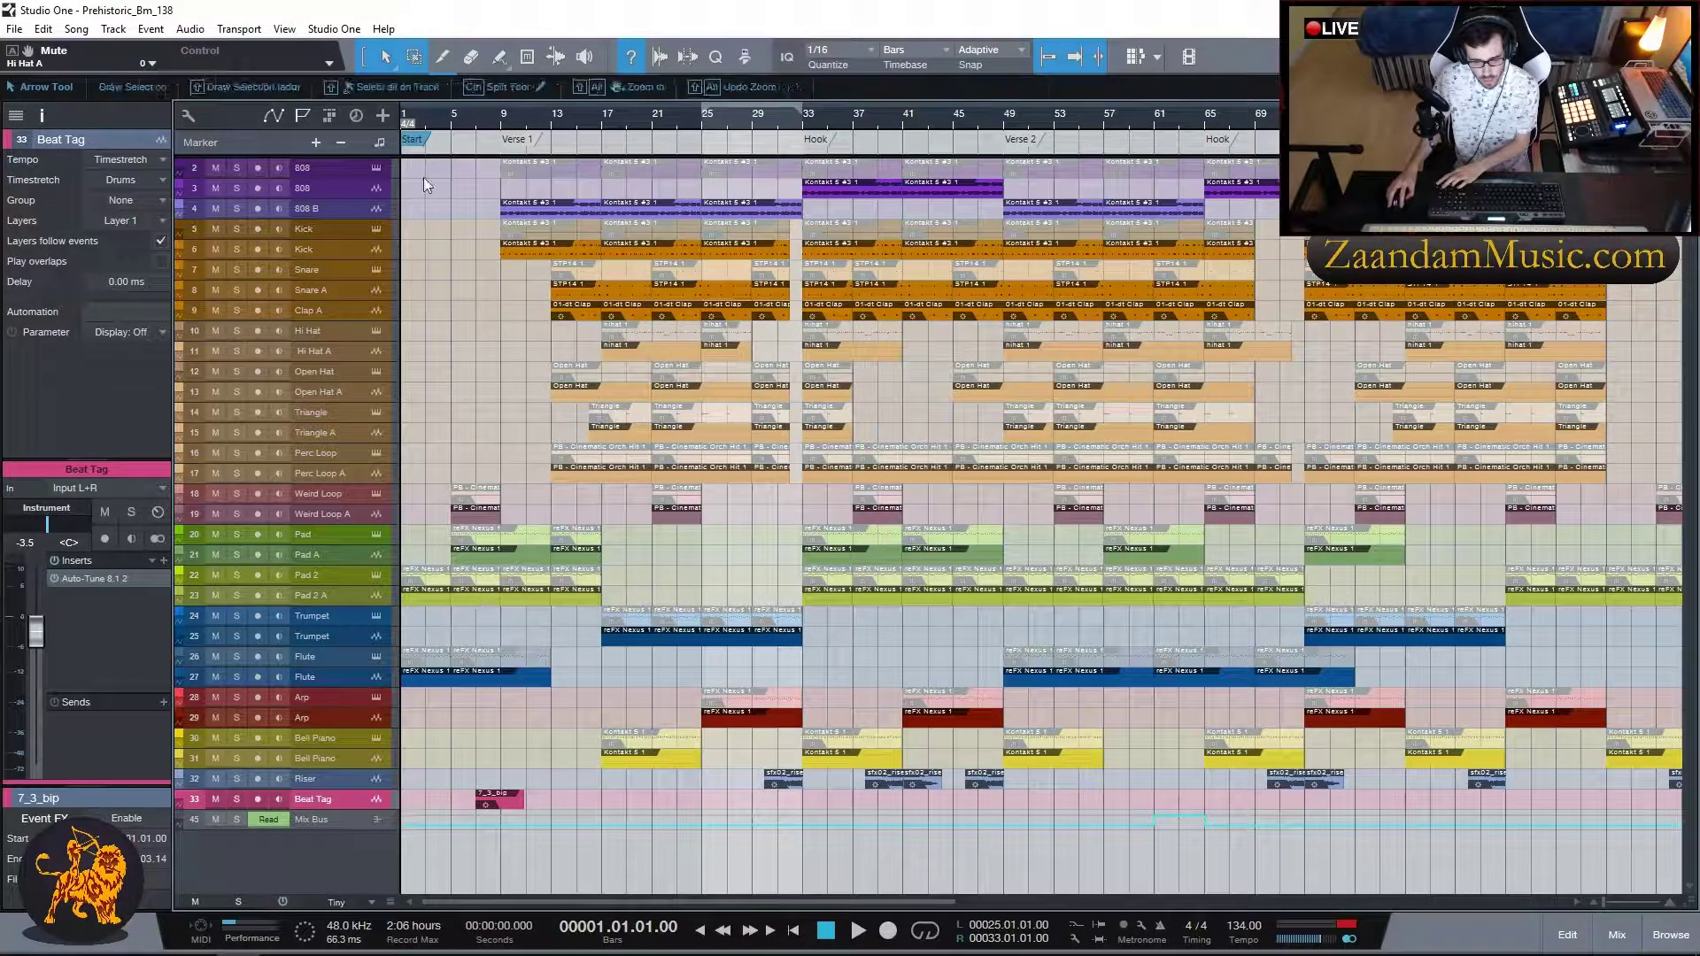
key("space")
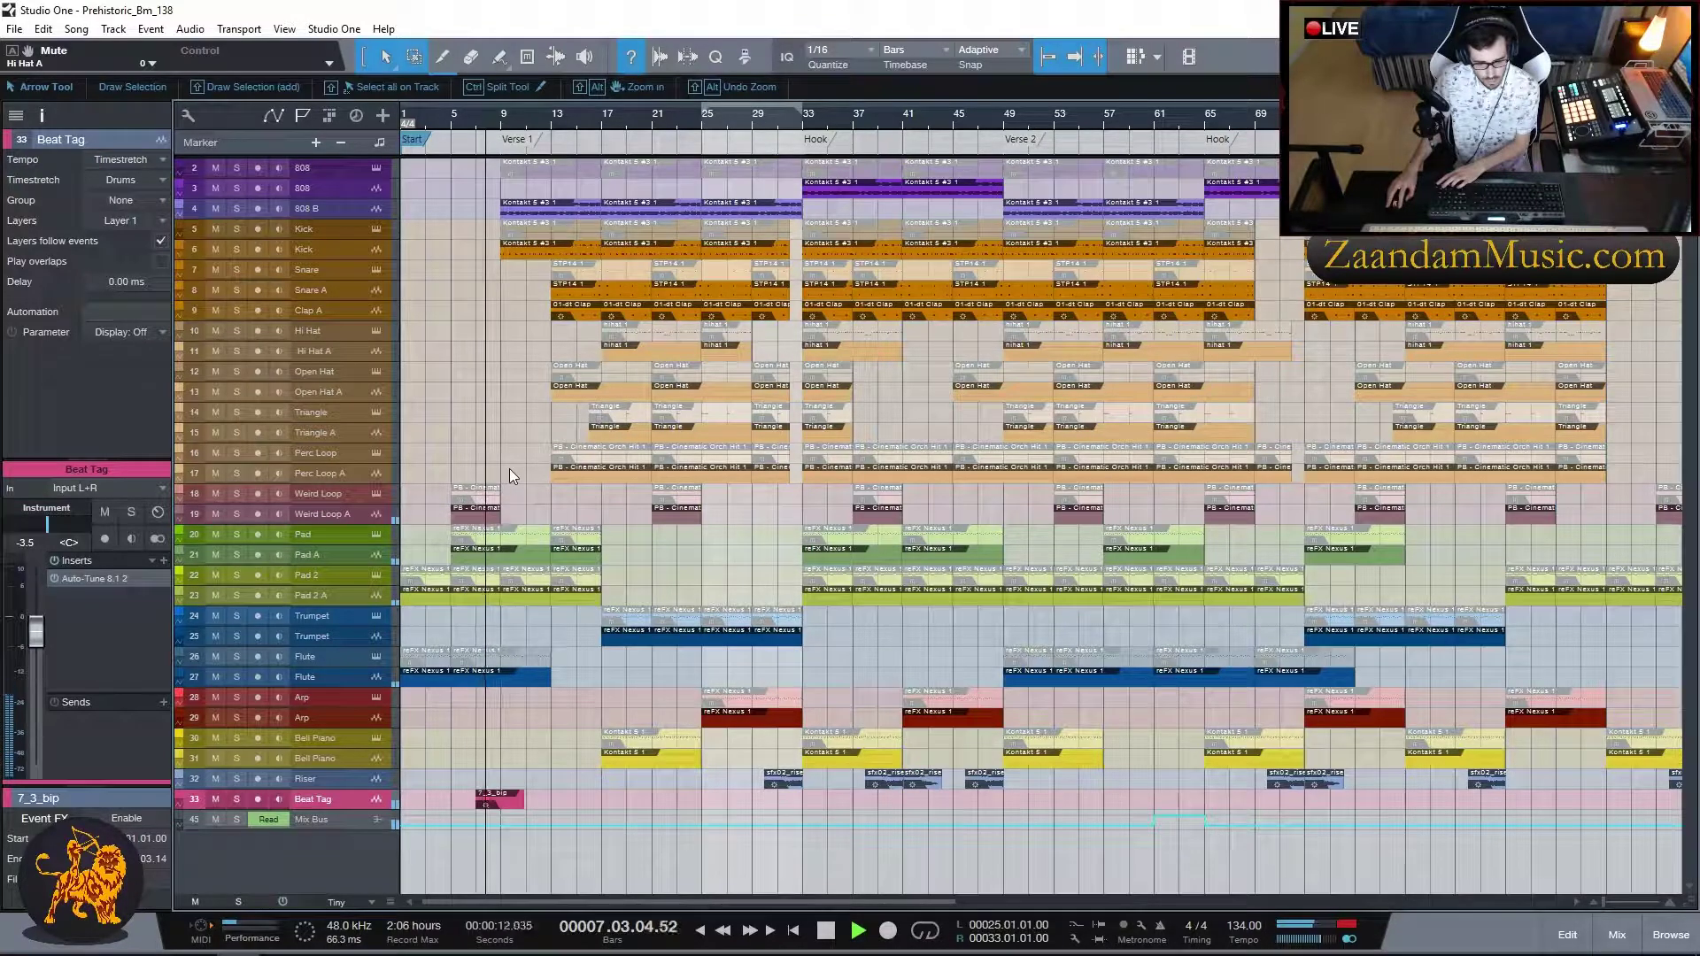
key("space")
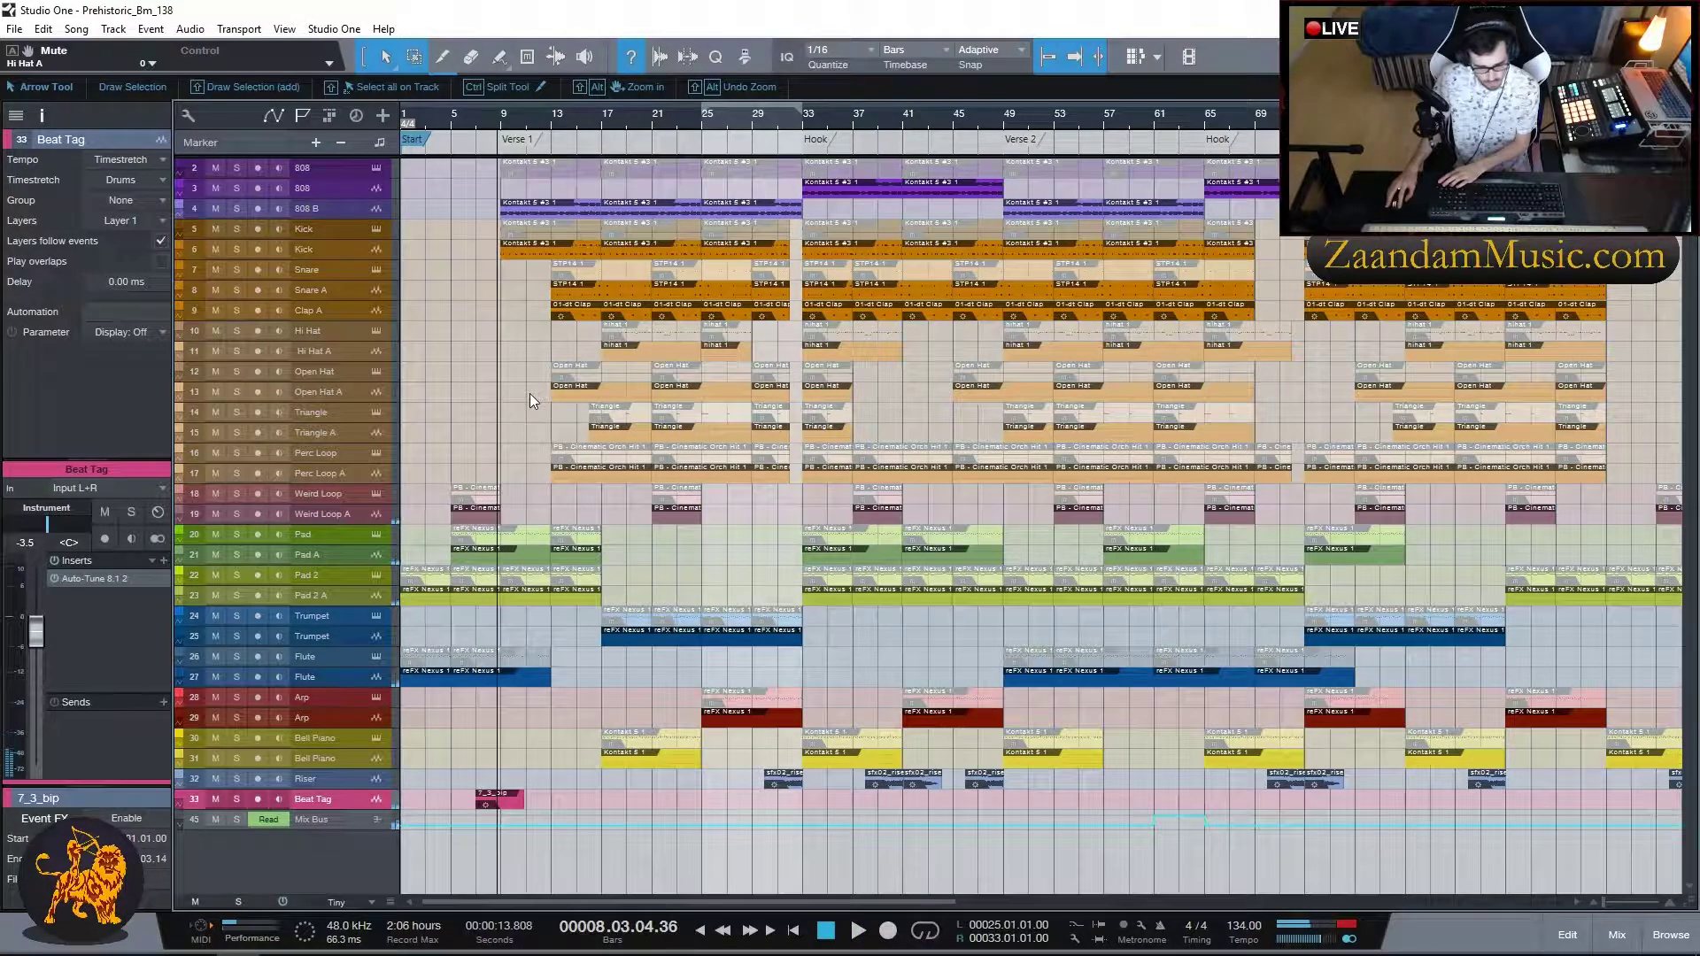
- Play the full arrangement from the Verse 1 marker at bar 9 to about bar 32, then save the song and stop playback
key("comma")
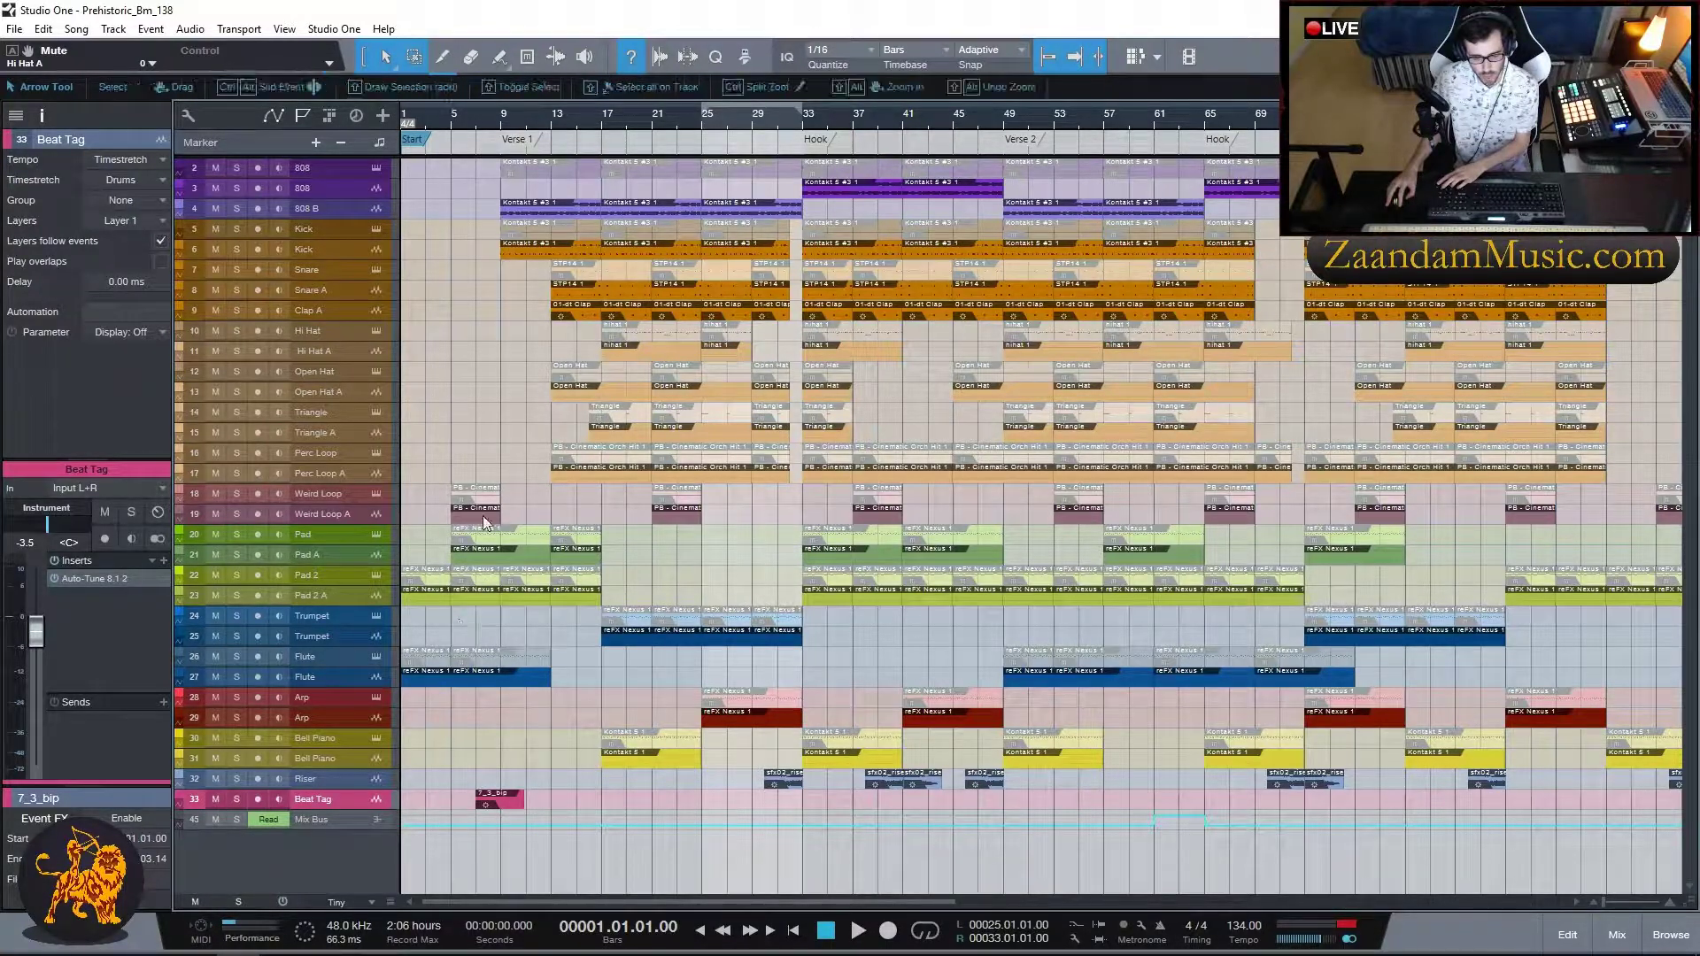
left_click(512, 140)
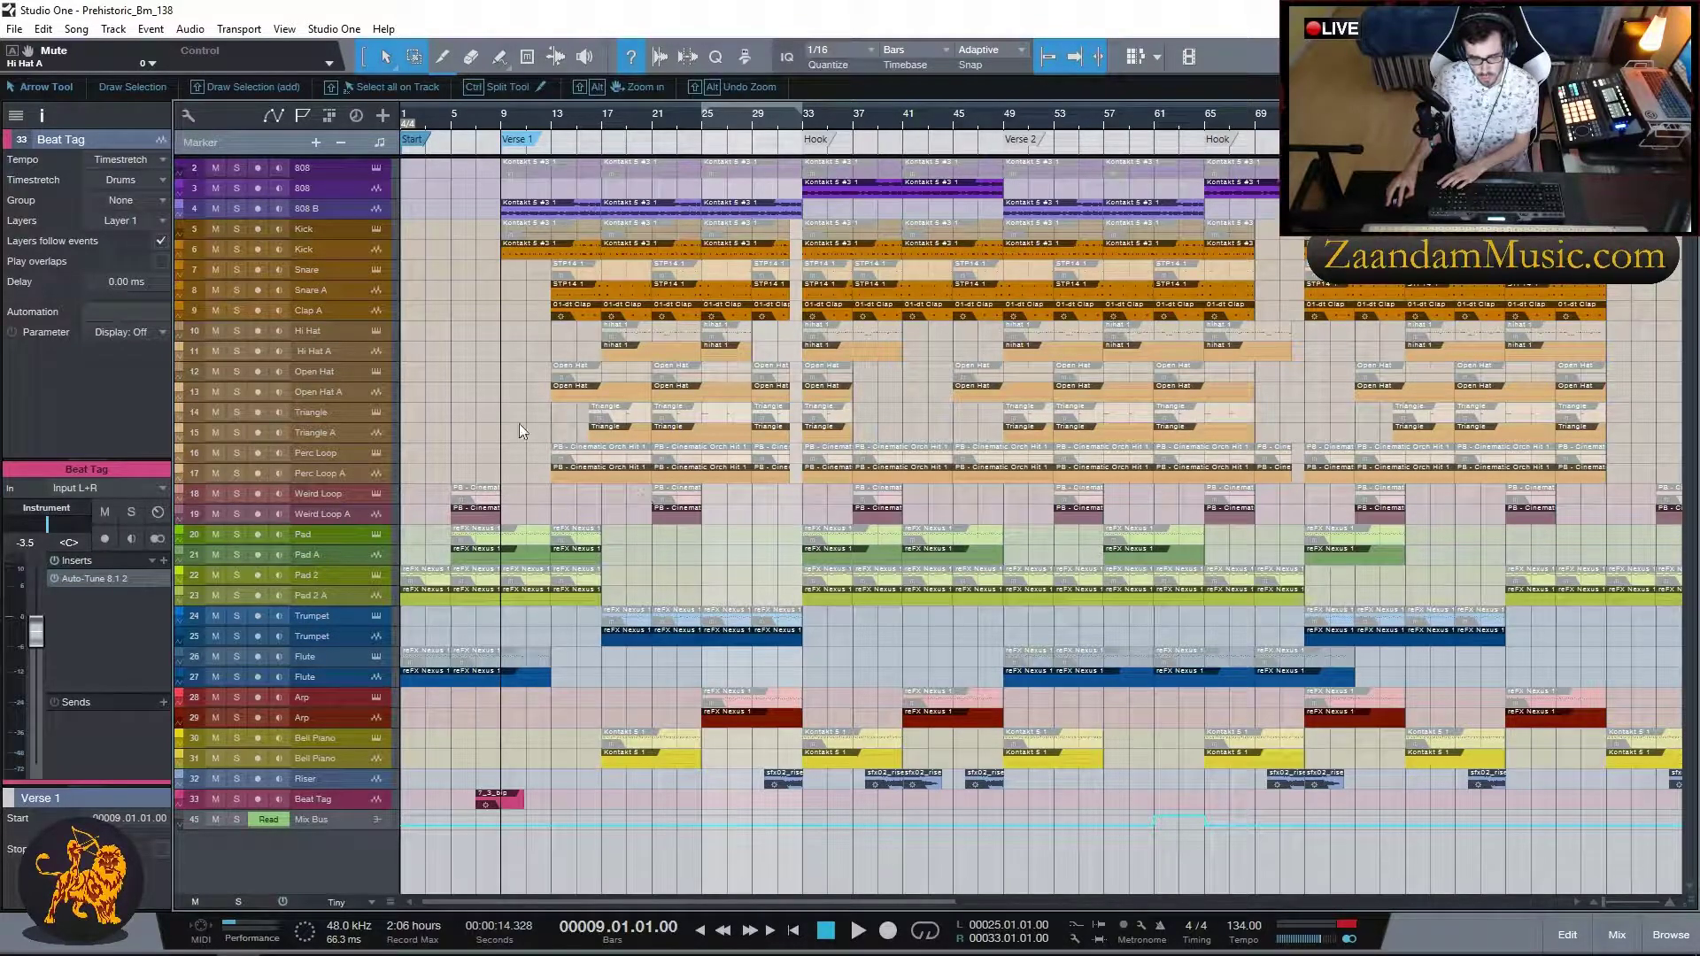
key("space")
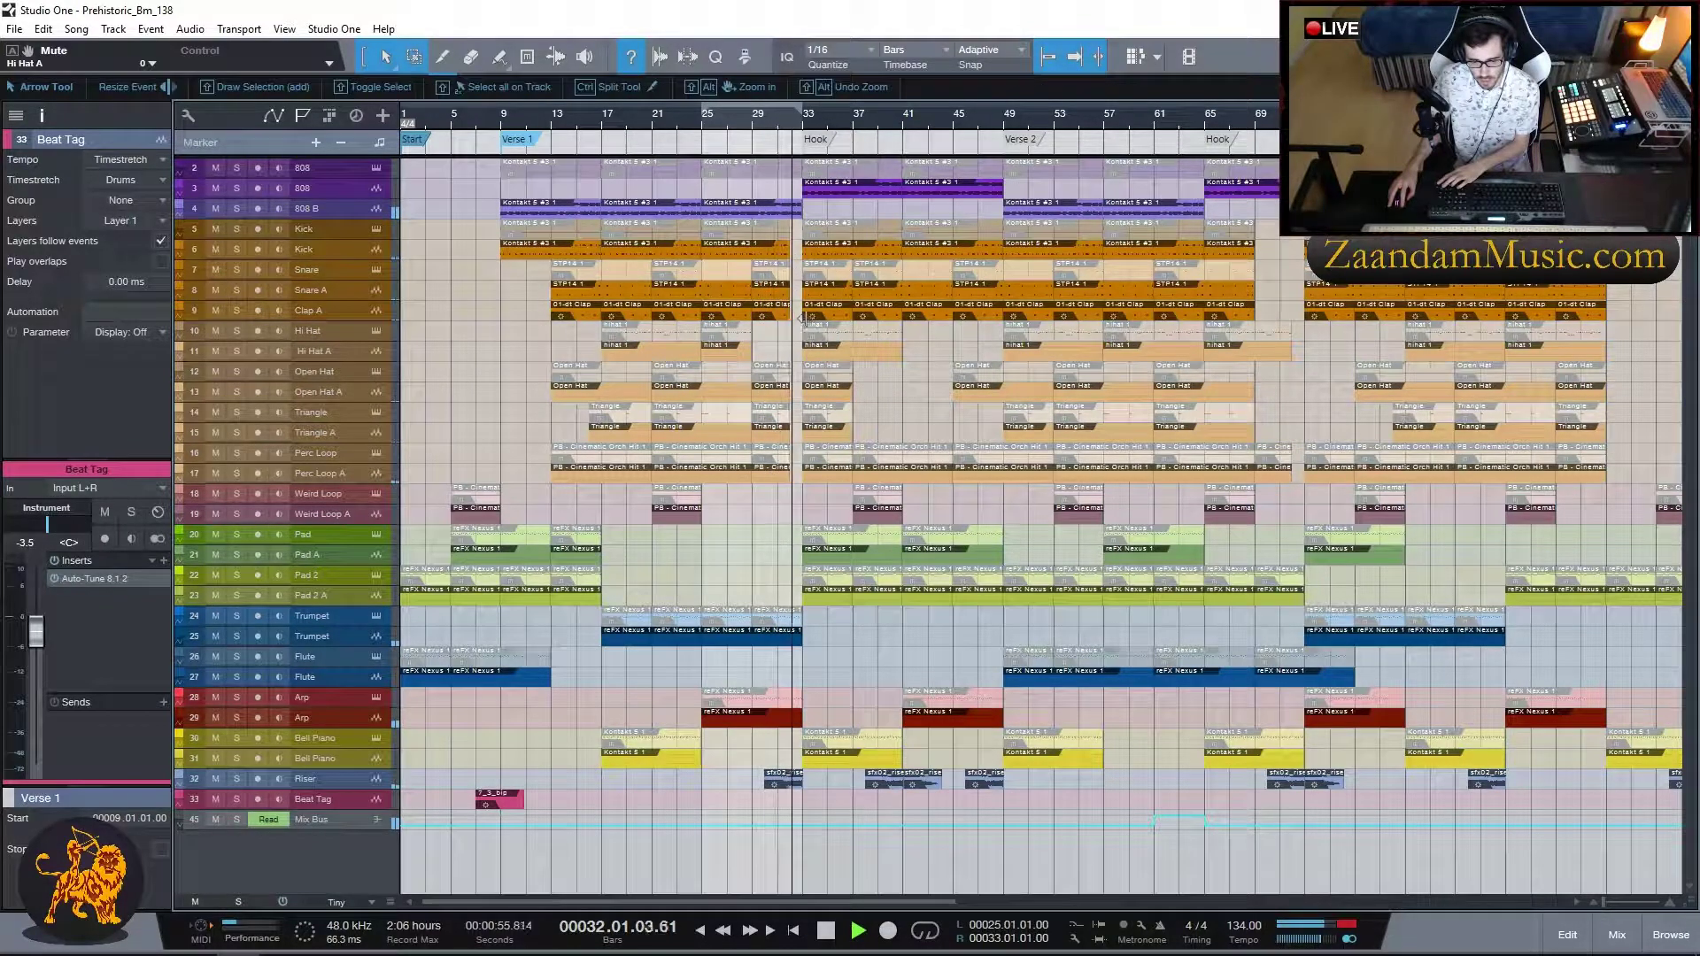
left_click(766, 120)
left_click(752, 122)
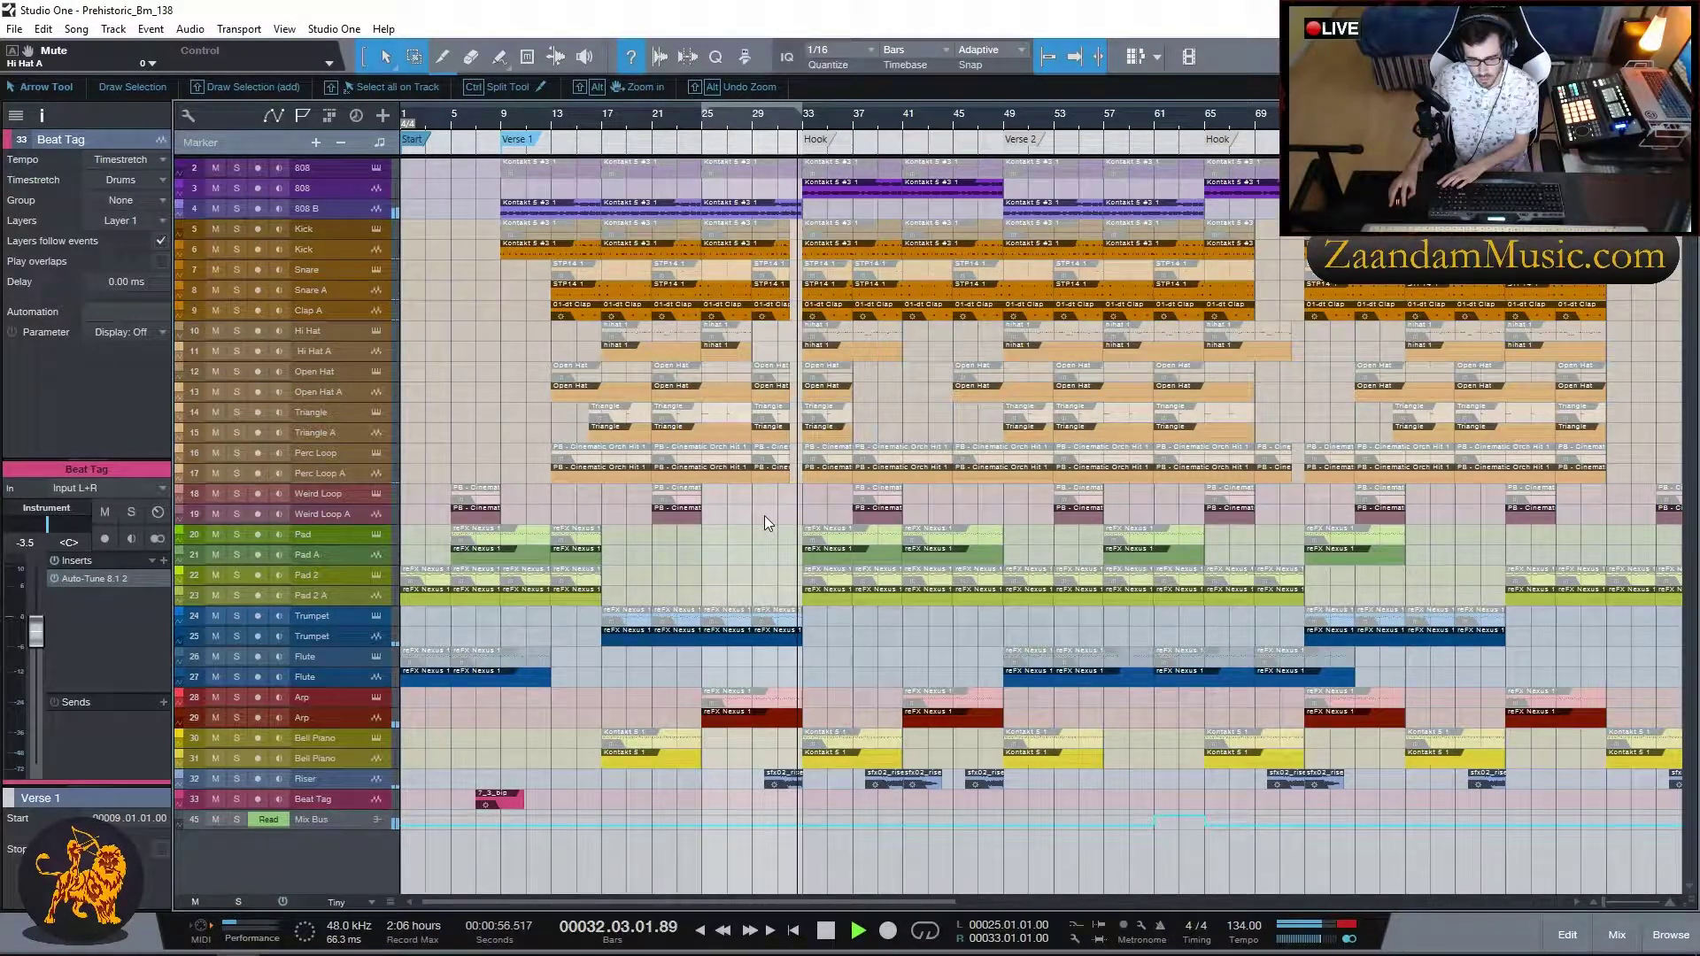
key("ctrl+s")
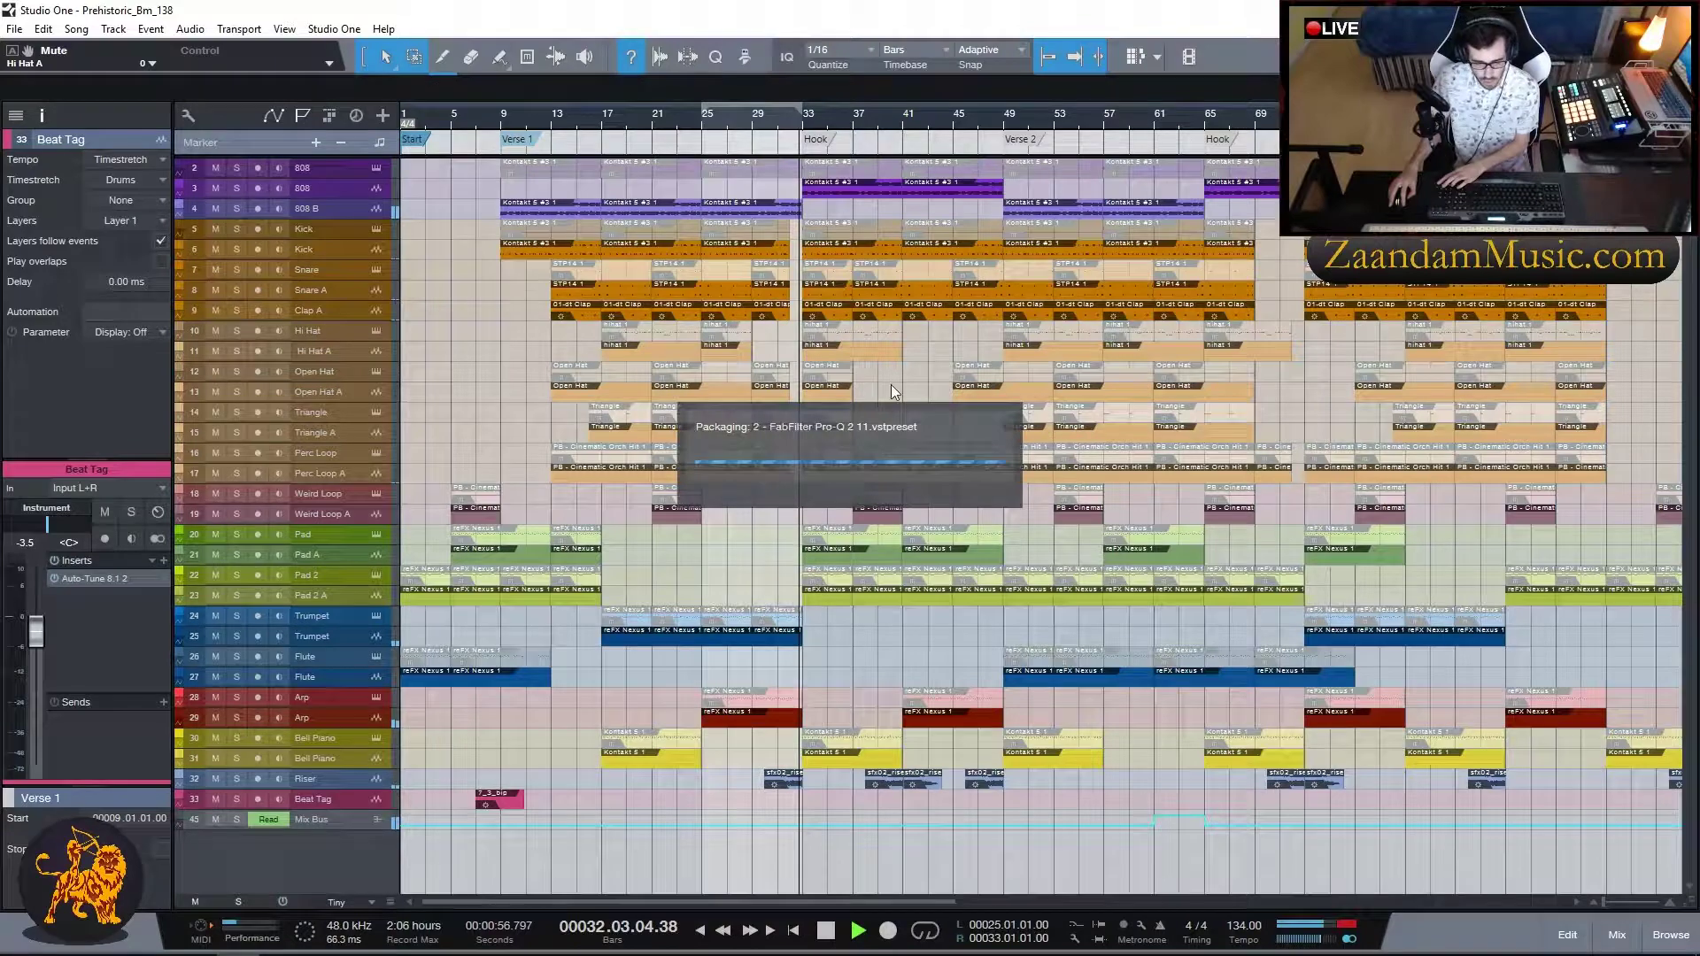
key("space")
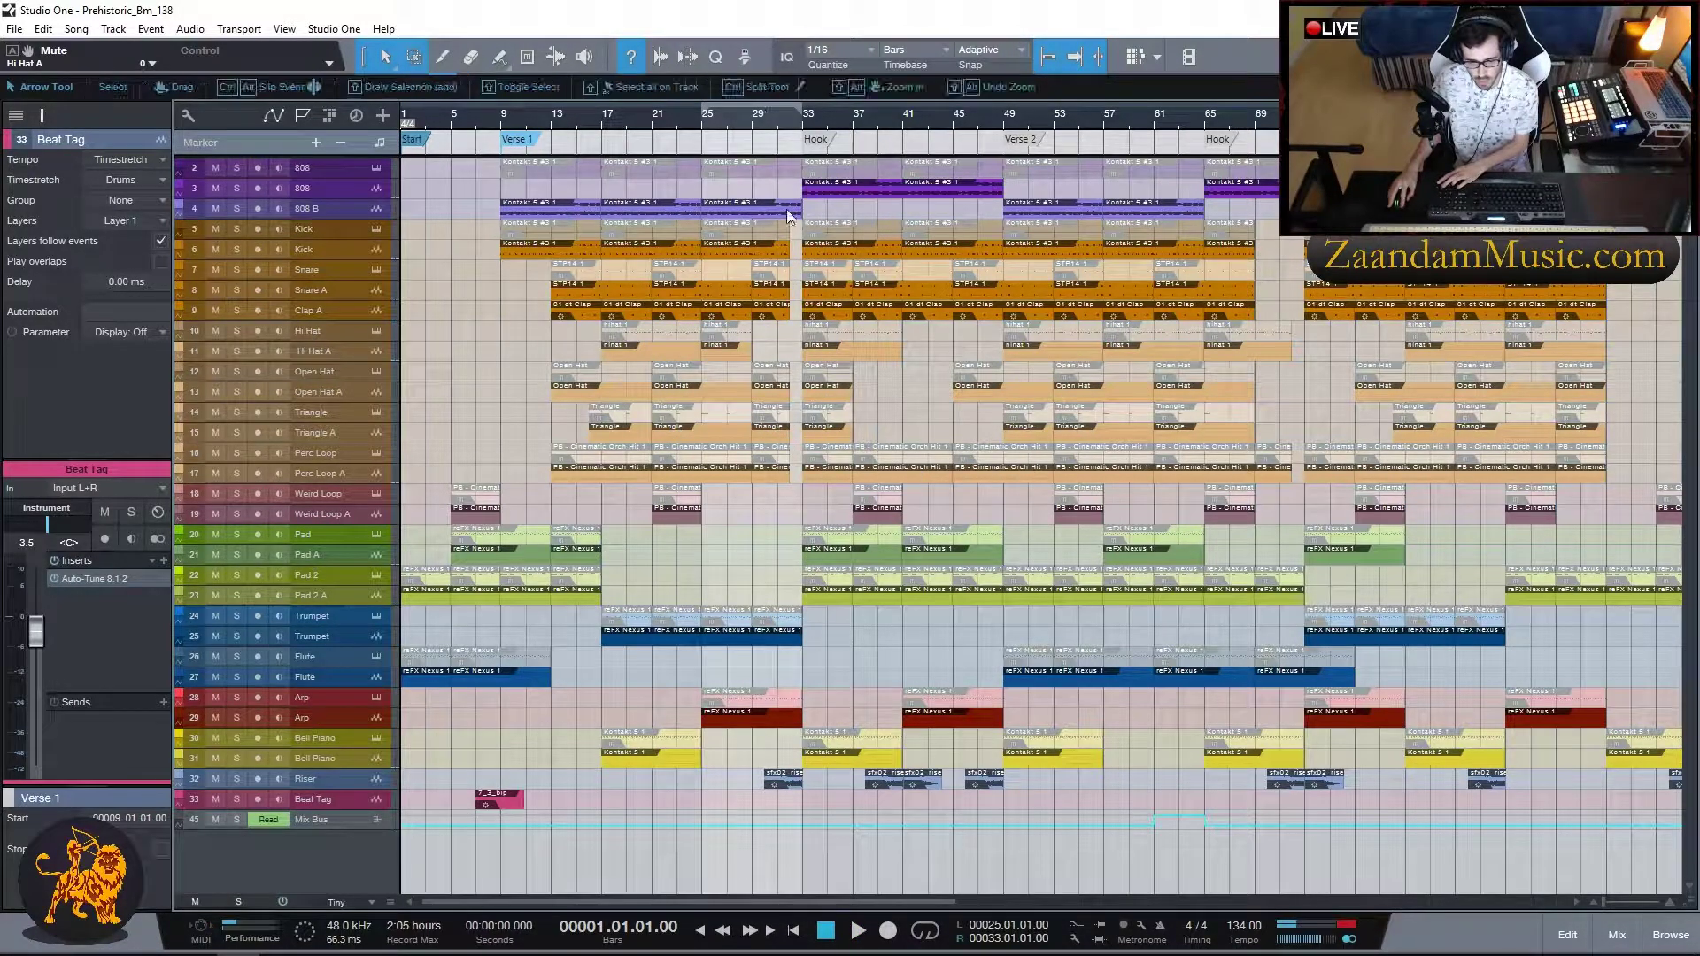
- Play the full arrangement from the first Hook marker at bar 33 into Verse 2, until about bar 50
left_click(821, 142)
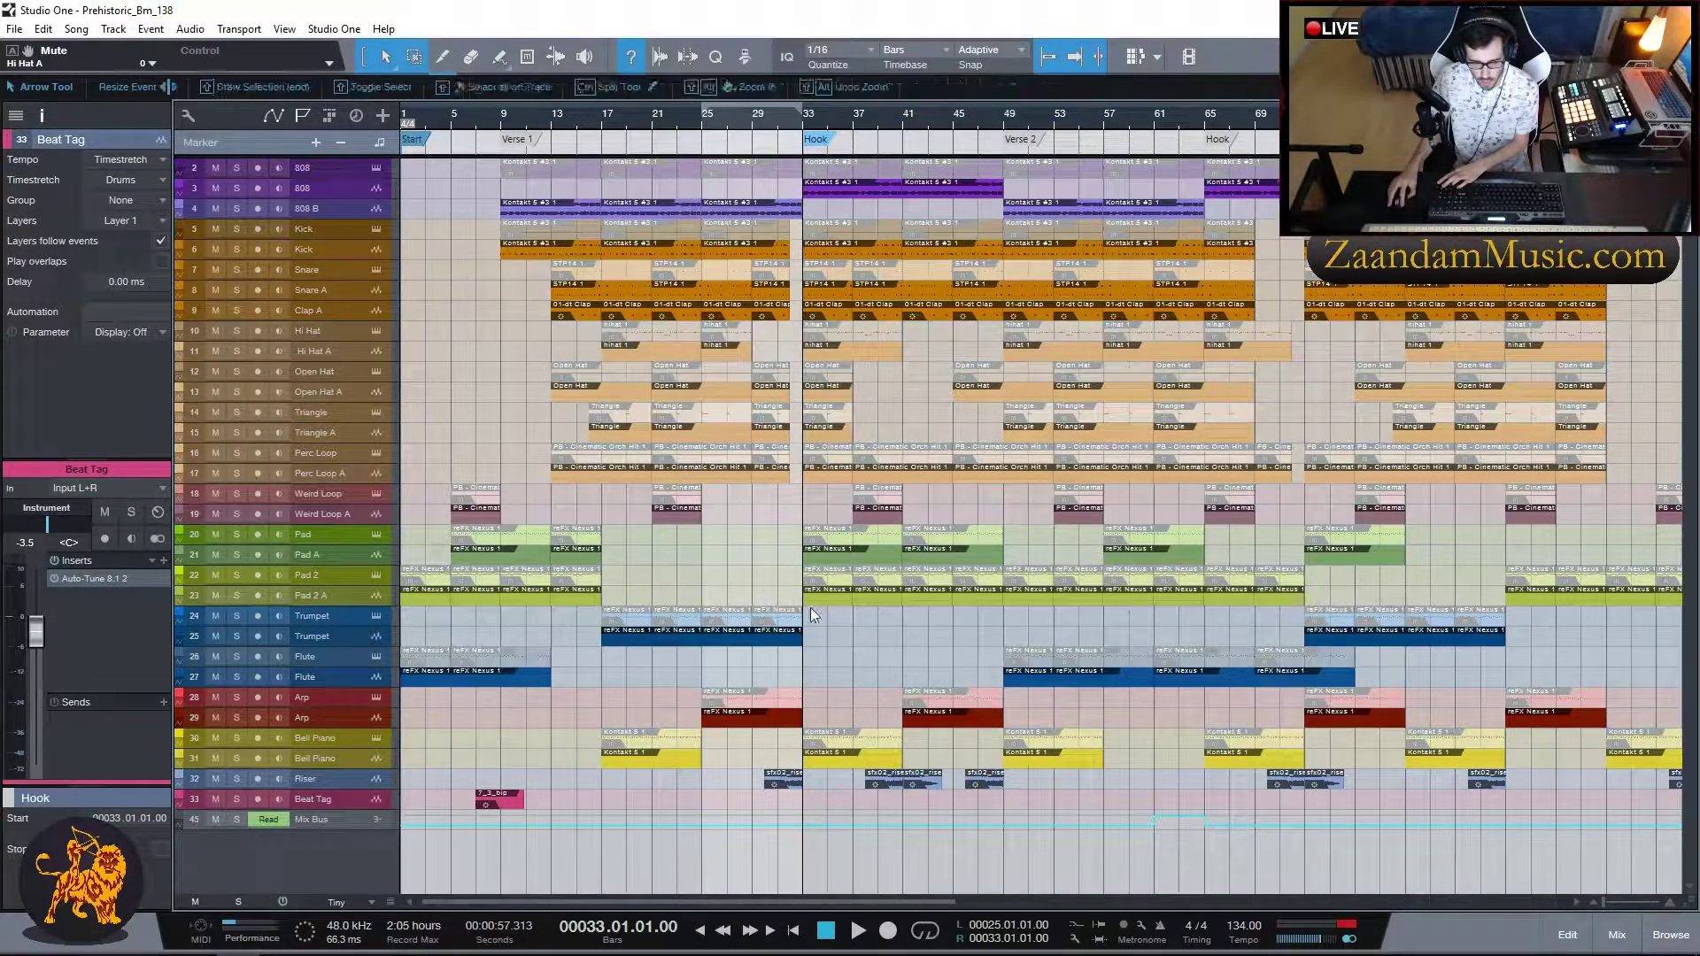
left_click_drag(795, 902, 824, 910)
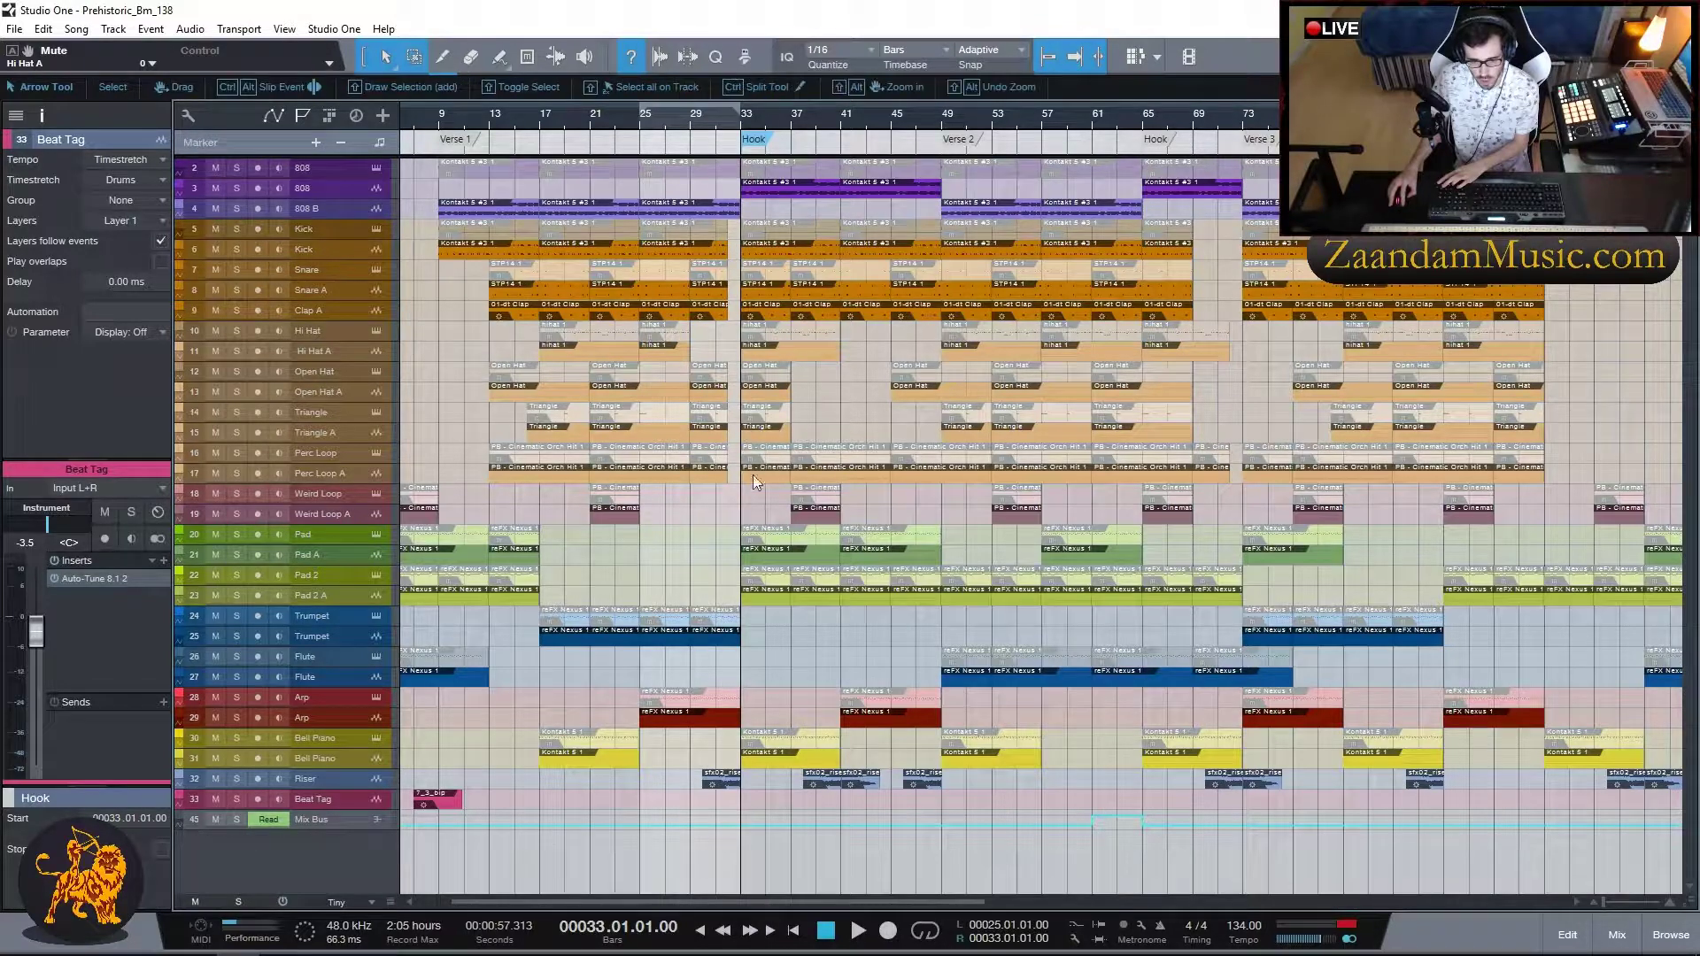
left_click(754, 138)
key("space")
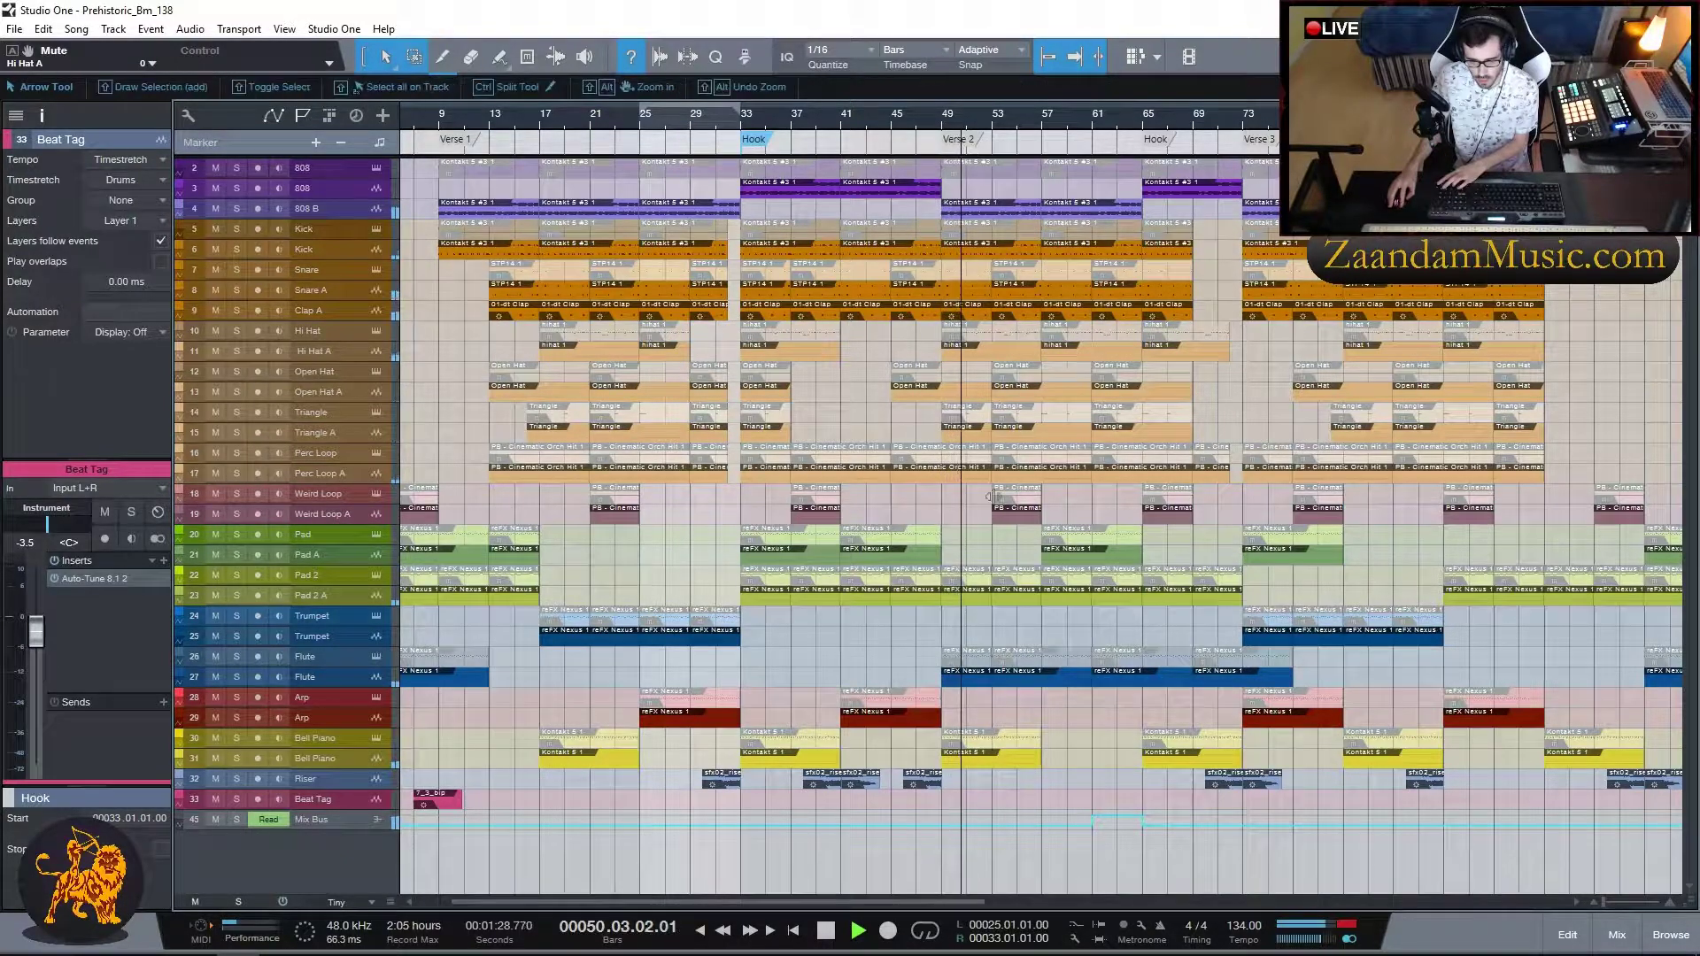
- Play the second Hook from bar 65 and continue with Verse 3 from the marker at bar 73
left_click_drag(795, 899, 894, 900)
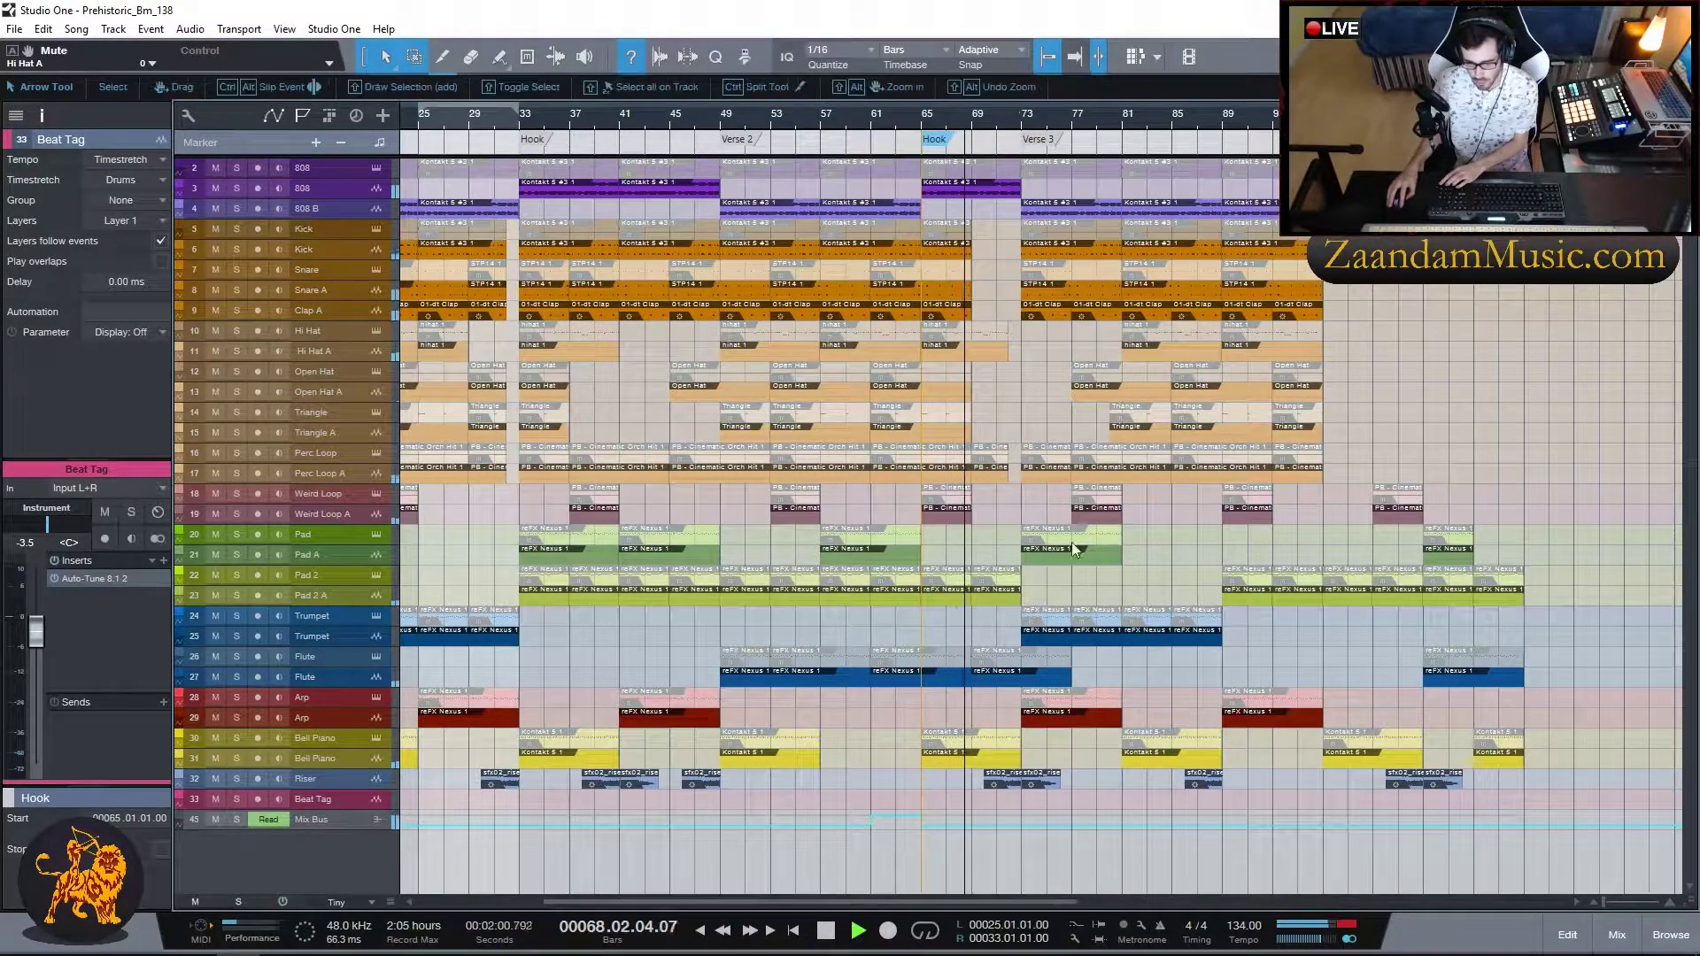
left_click_drag(859, 898, 909, 907)
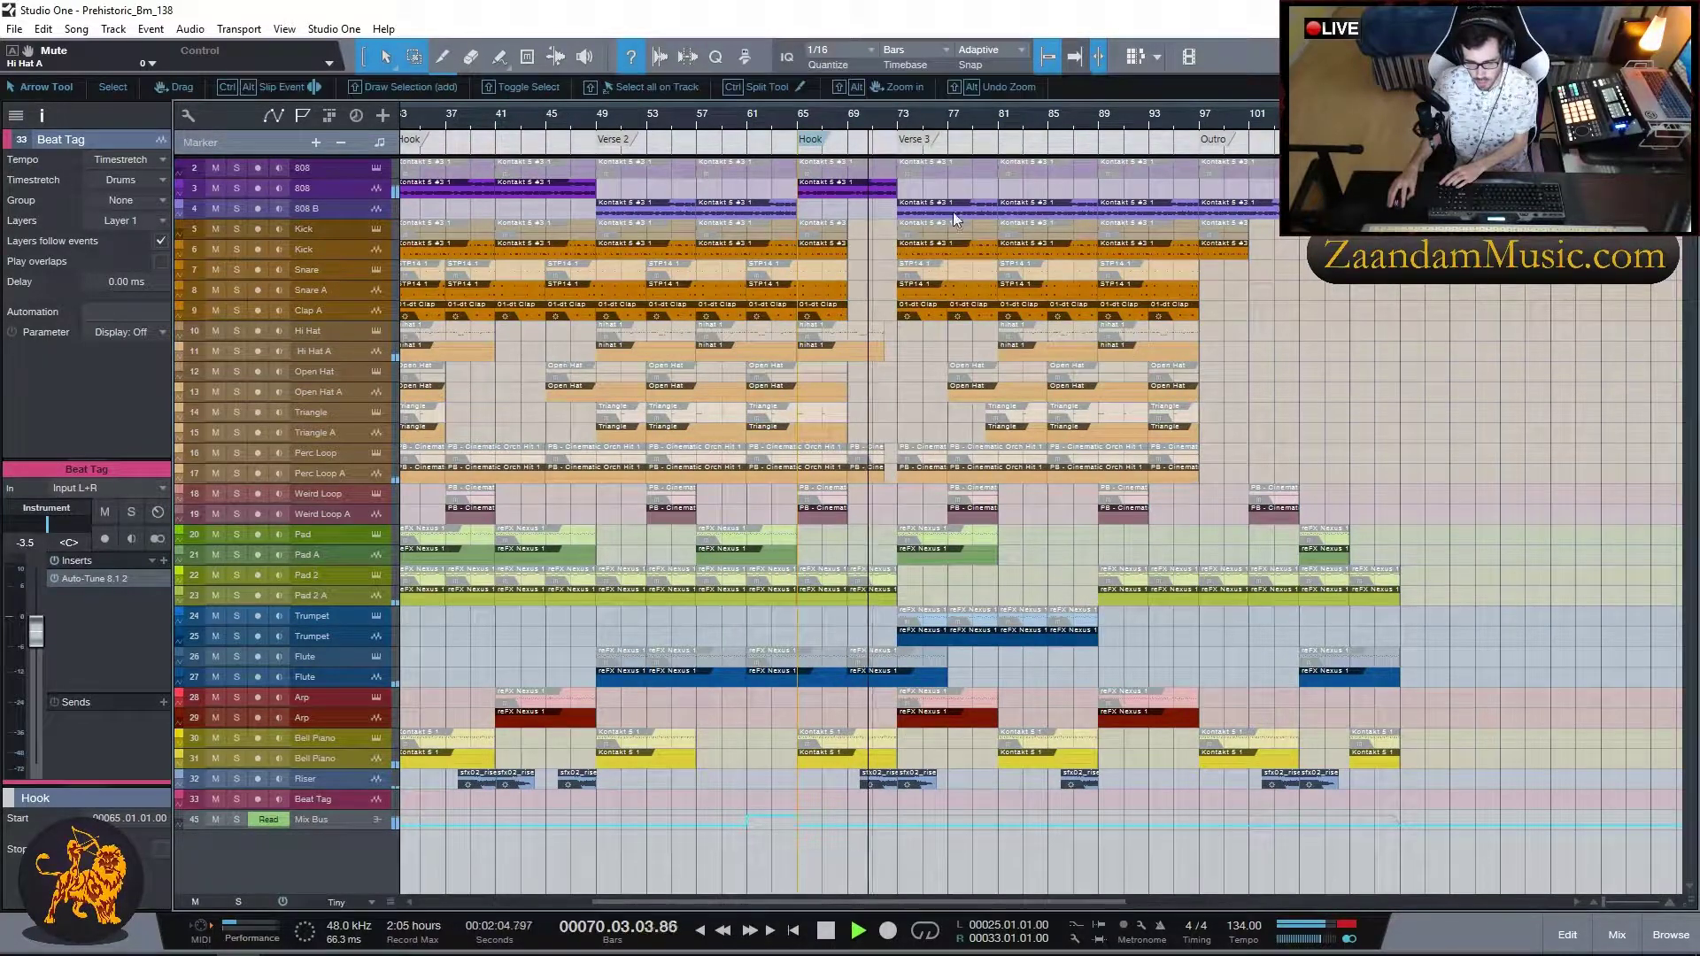
left_click(918, 142)
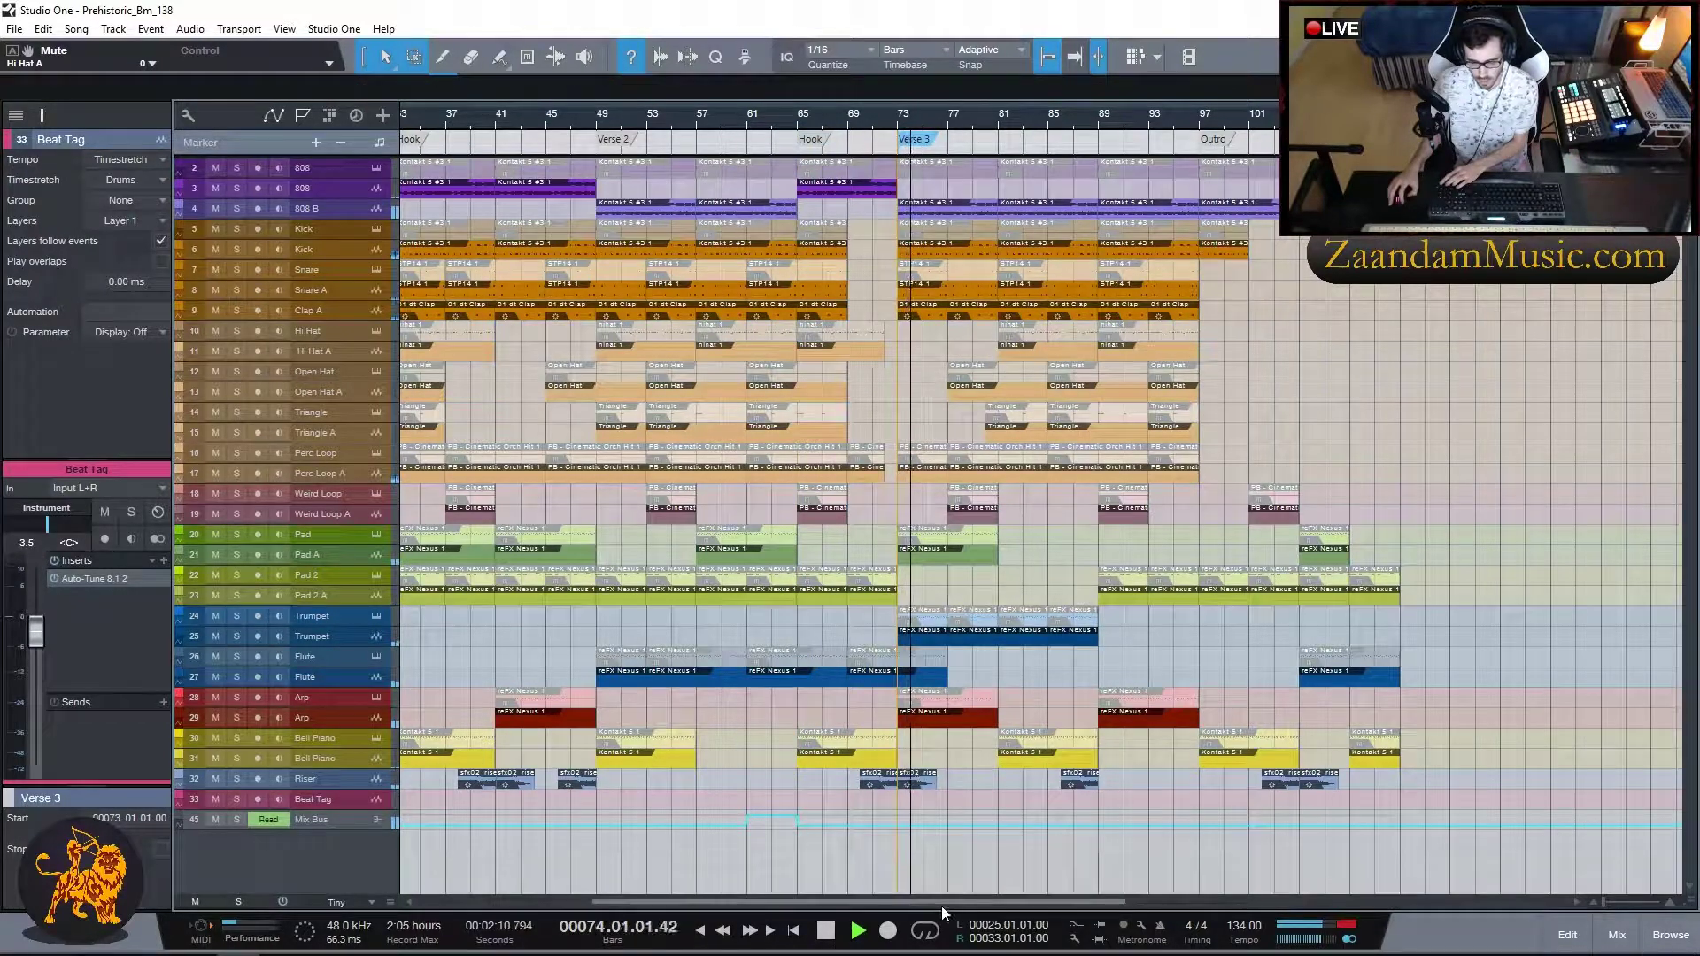
left_click_drag(949, 902, 1036, 901)
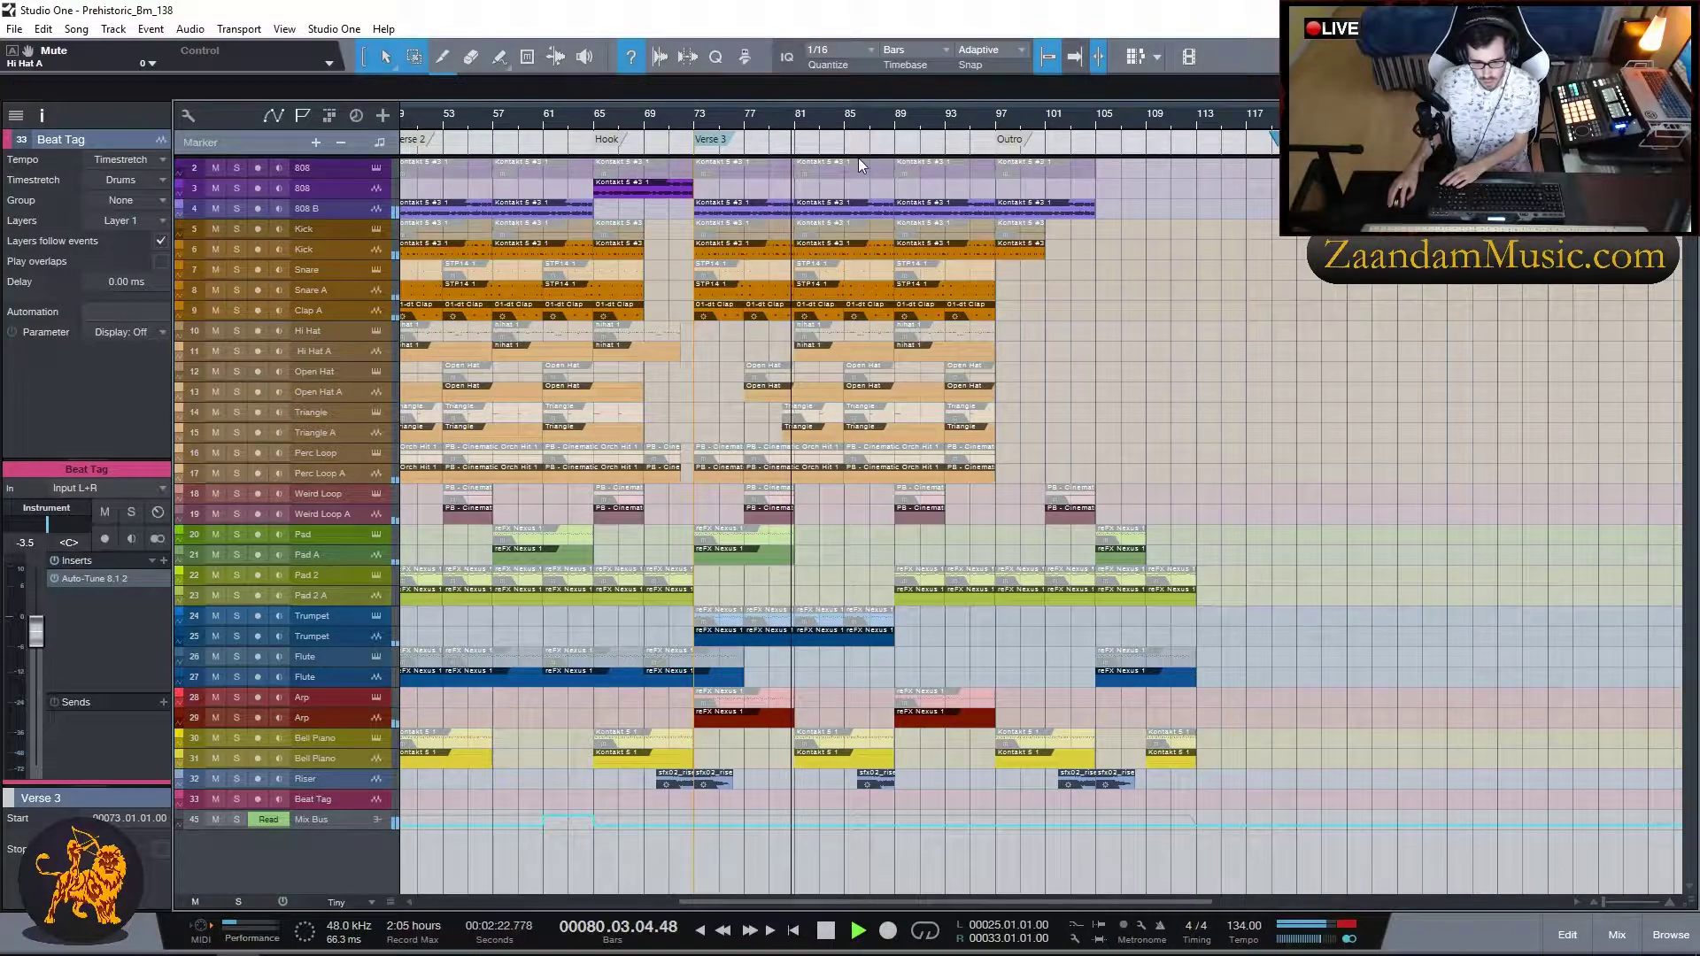
- Jump to the Outro at bar 97 and play it until about bar 111
left_click(1000, 139)
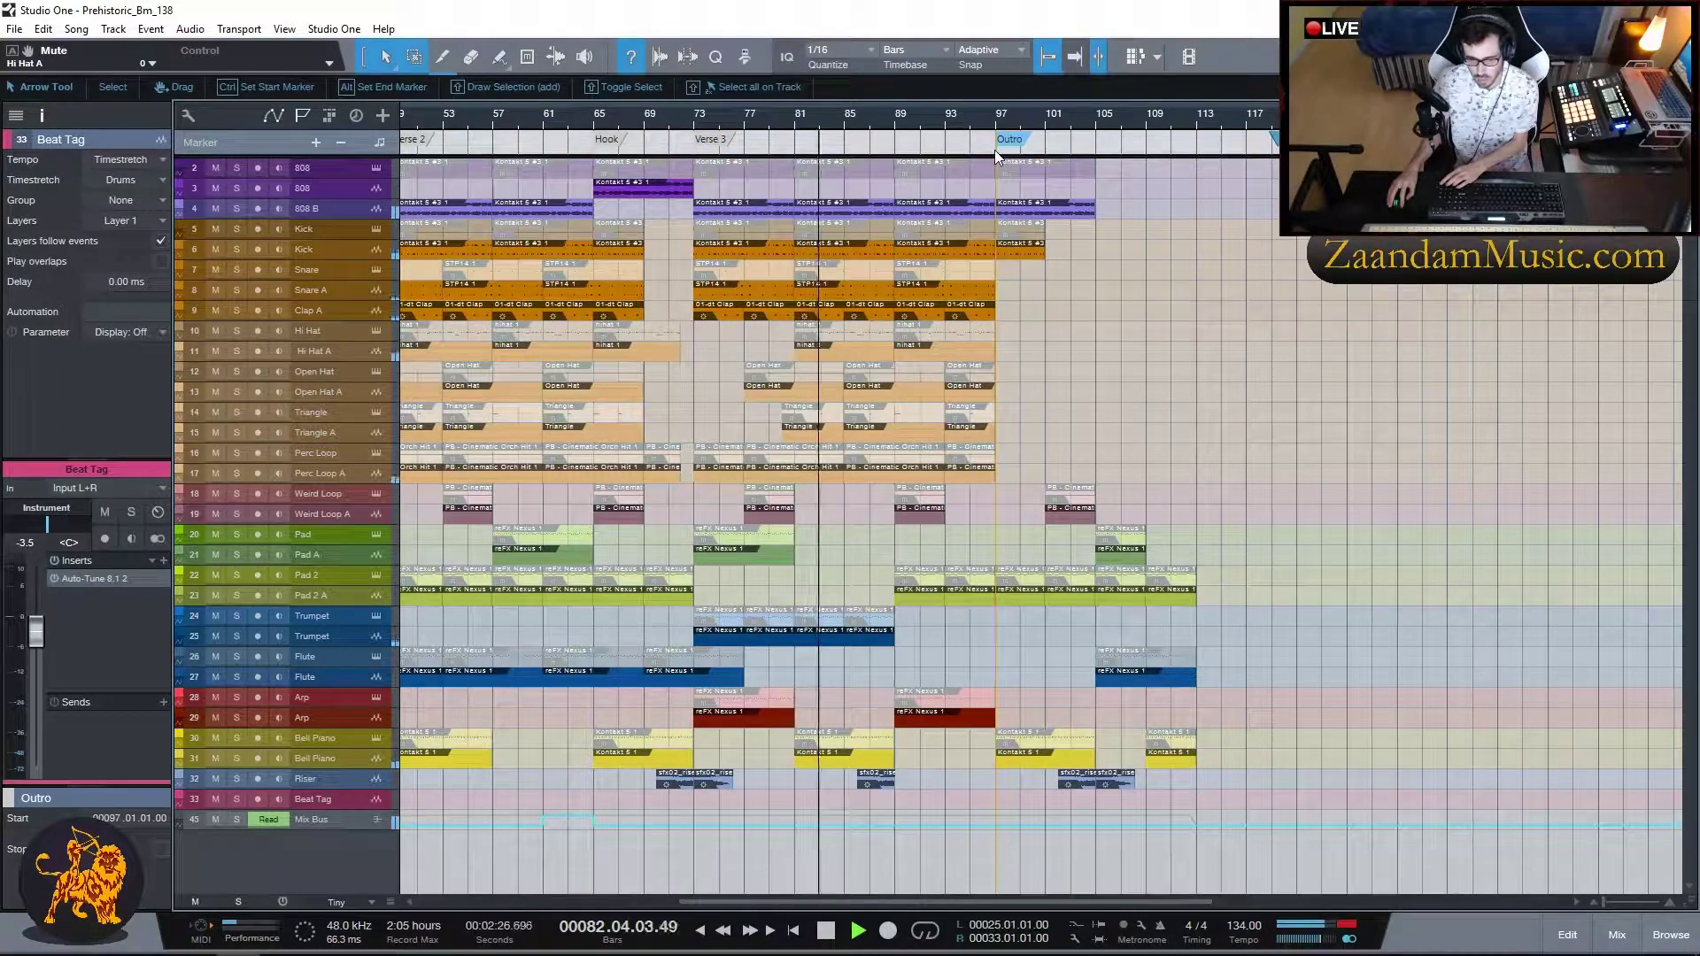
double_click(995, 147)
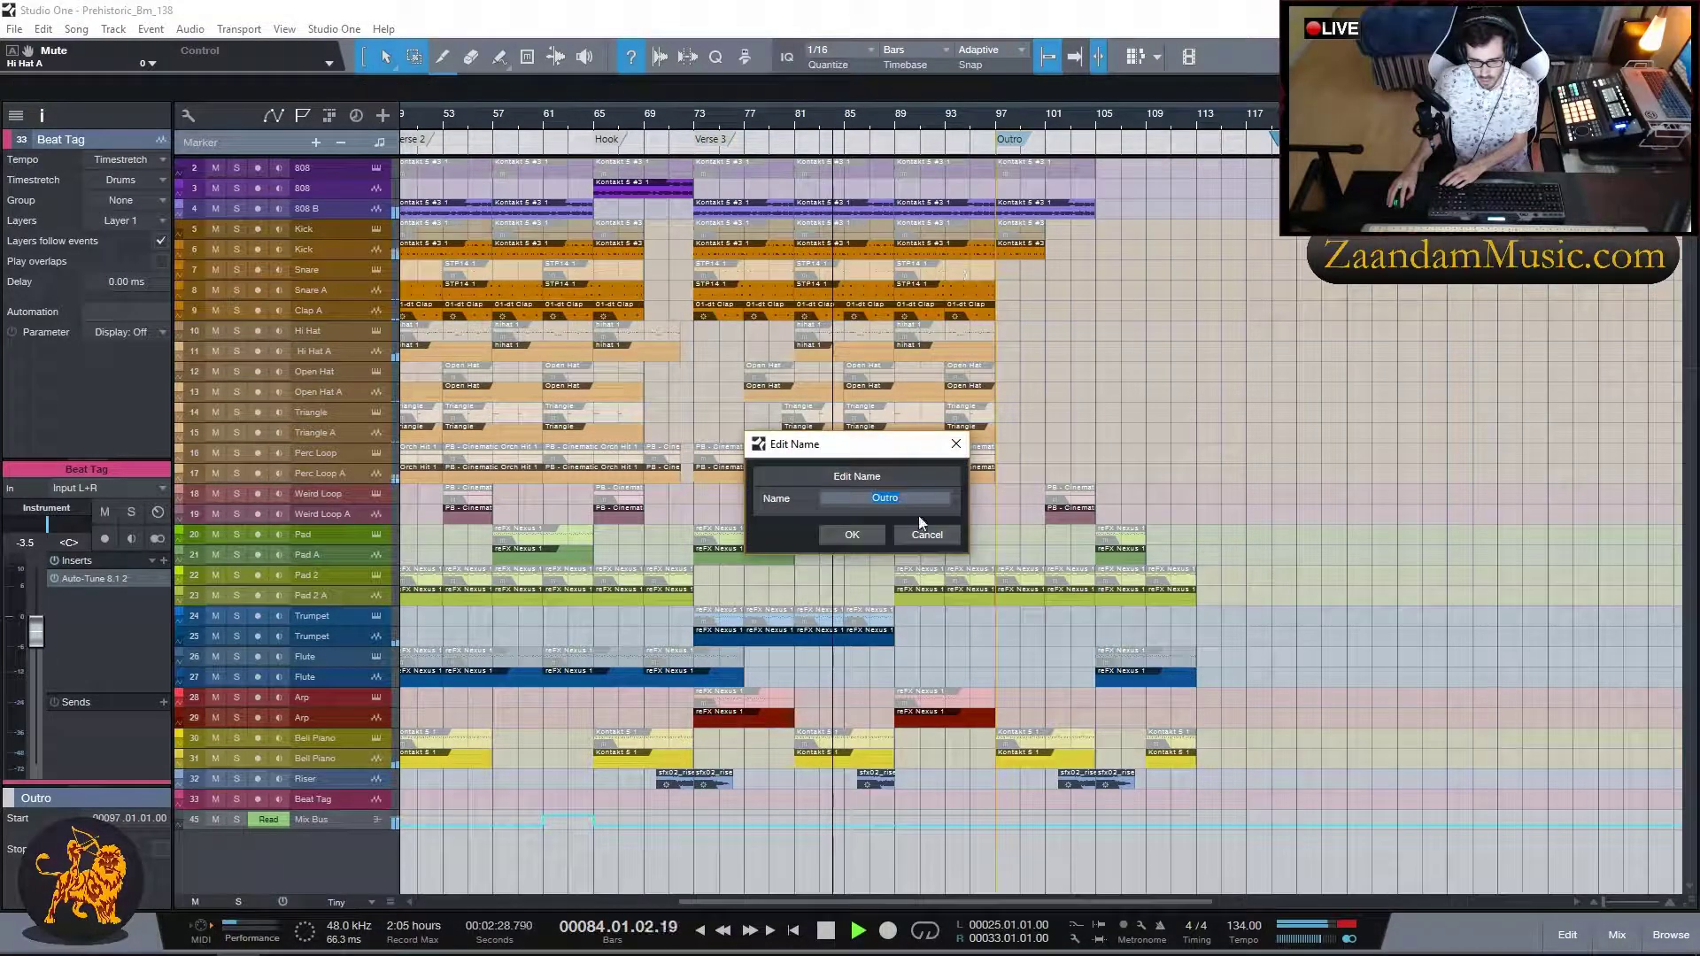
left_click(928, 535)
left_click(1000, 121)
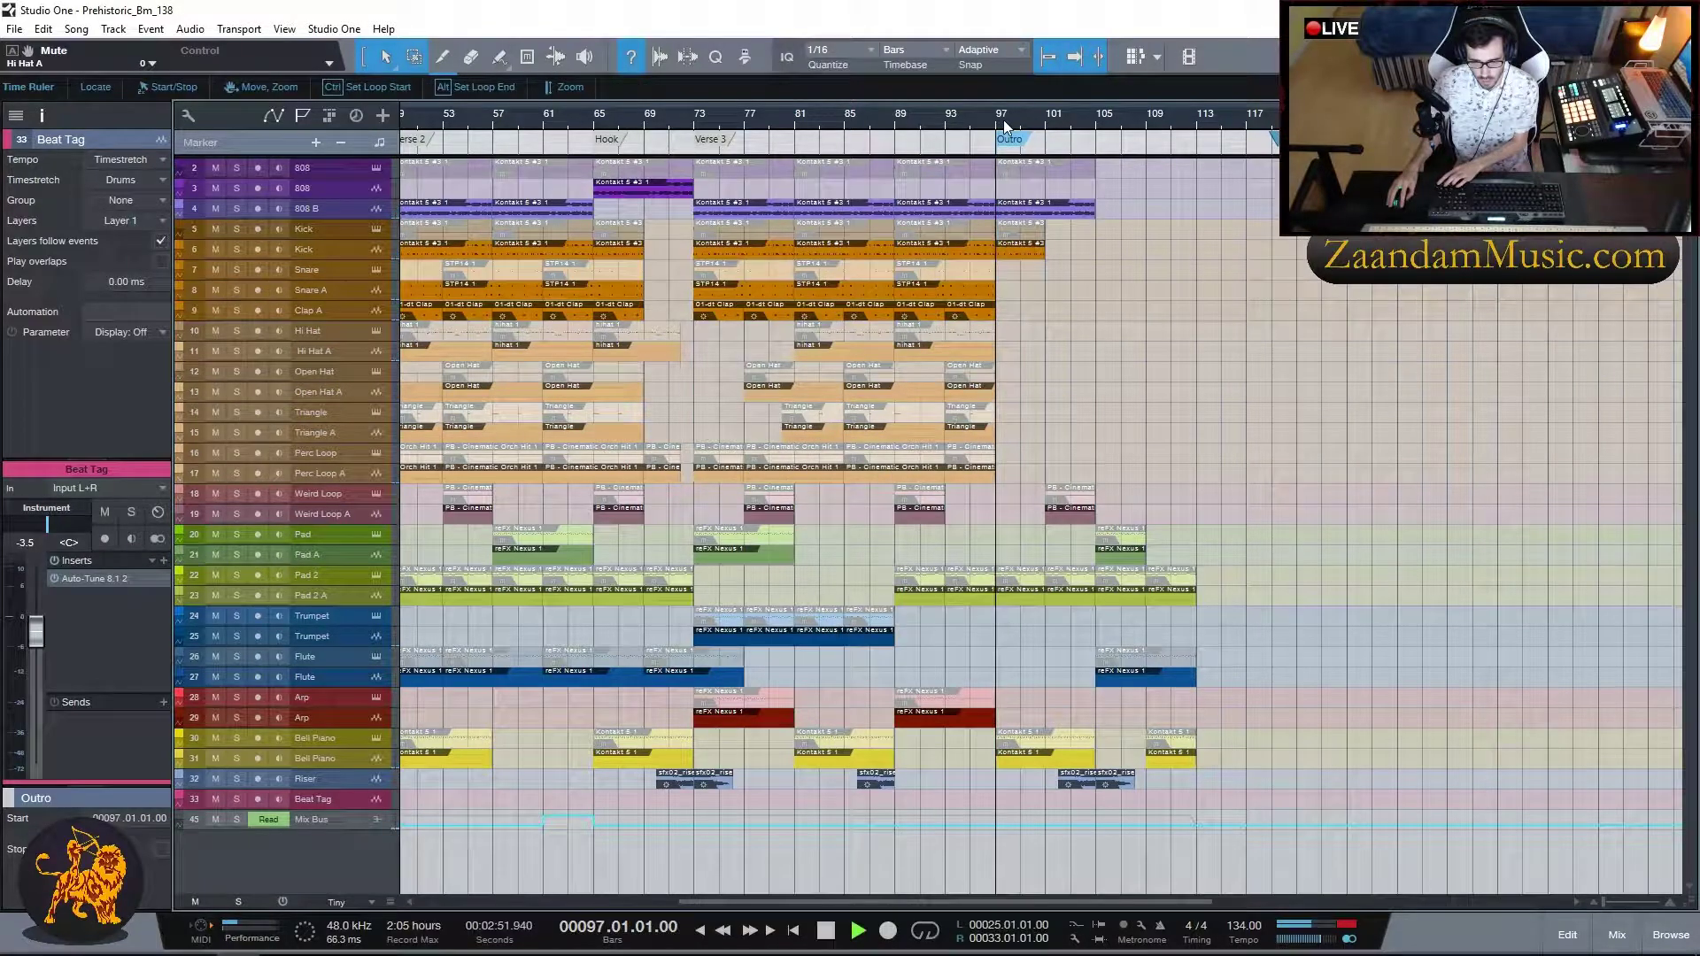
key("space")
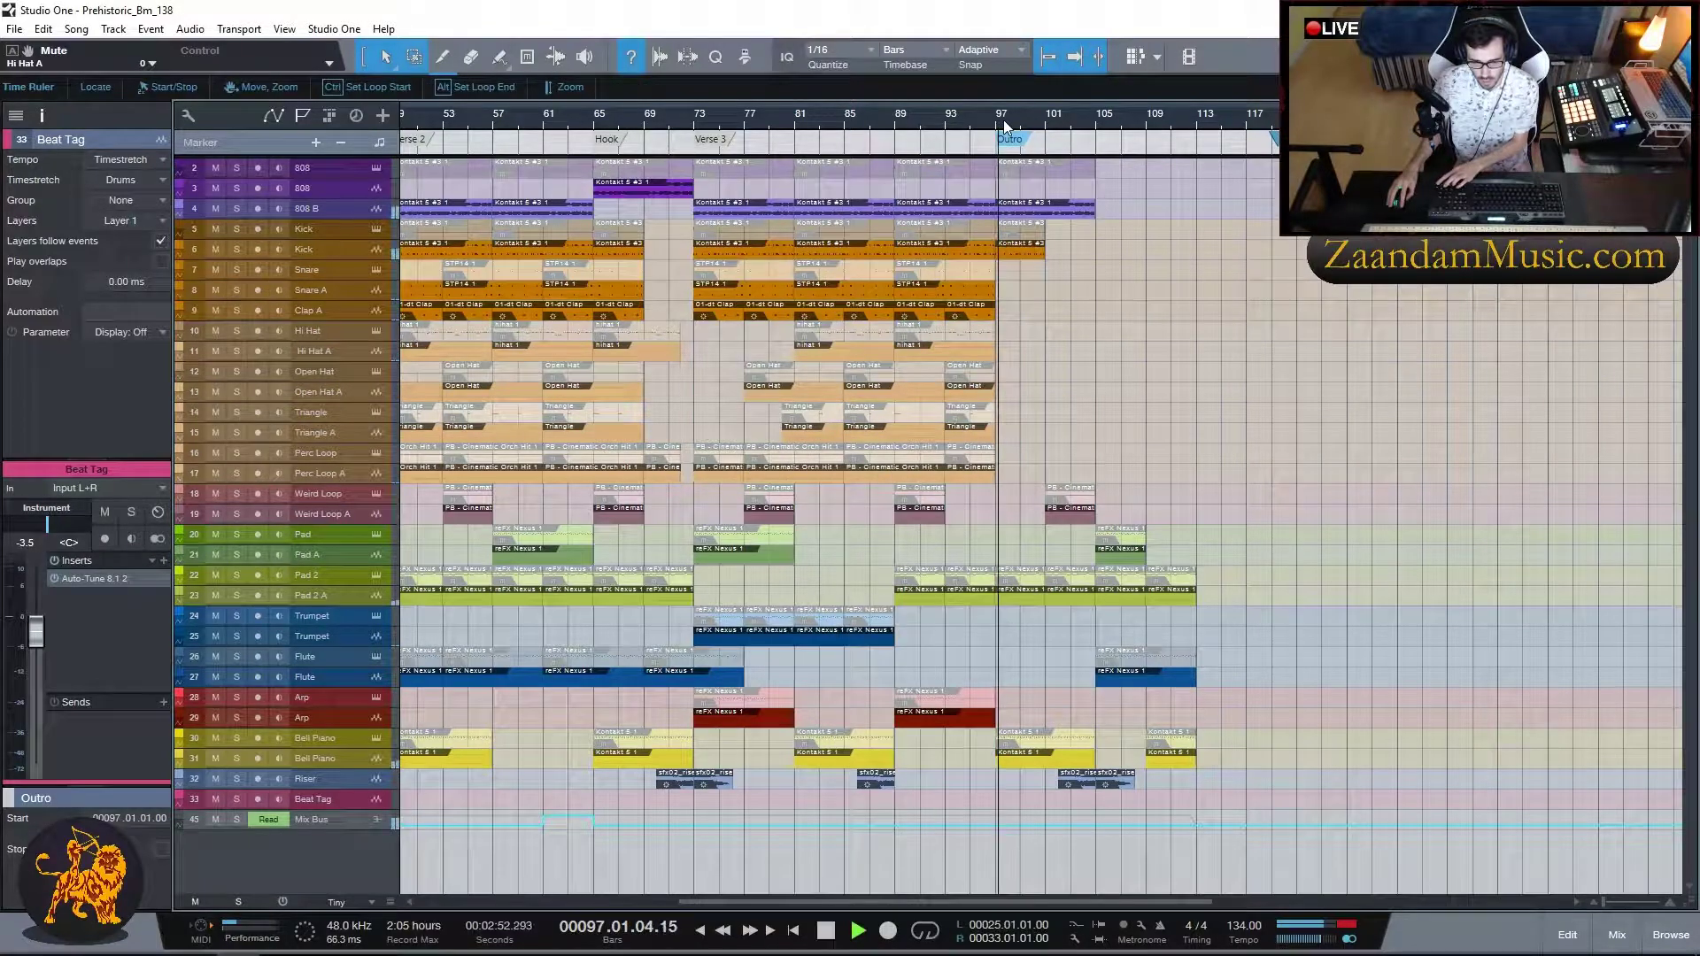
left_click(896, 121)
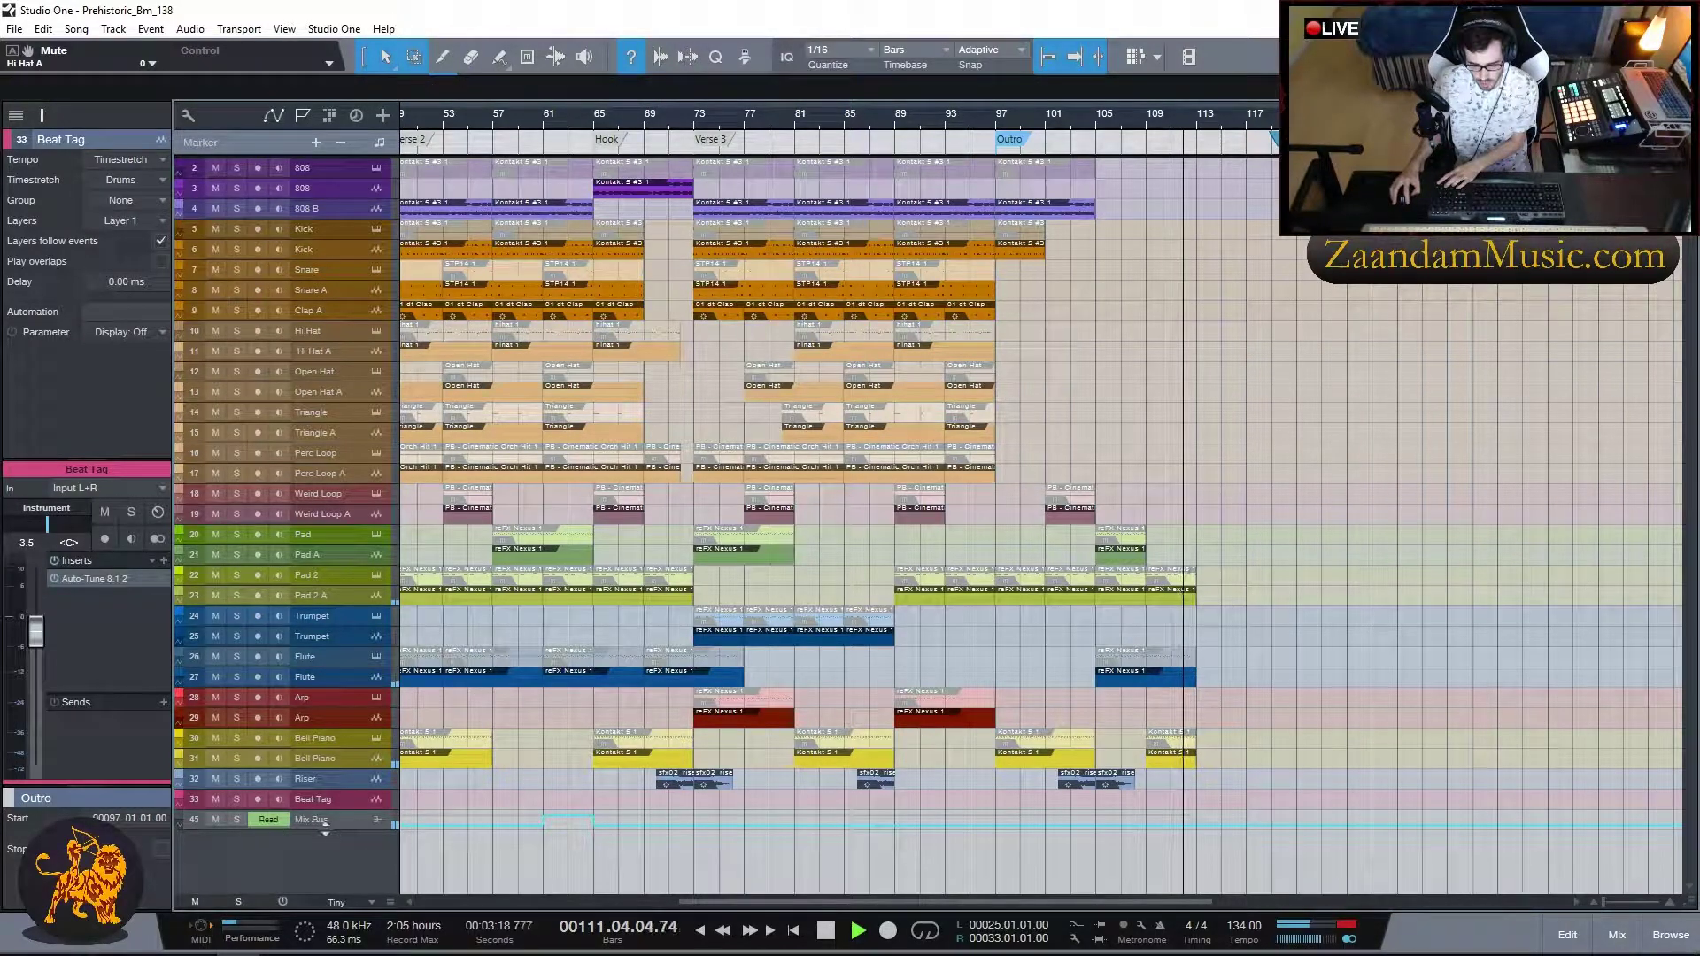
- Expand the Mix Bus automation and display the kHs Tape Stop Play envelope, then stop playback
key("a")
left_click(272, 836)
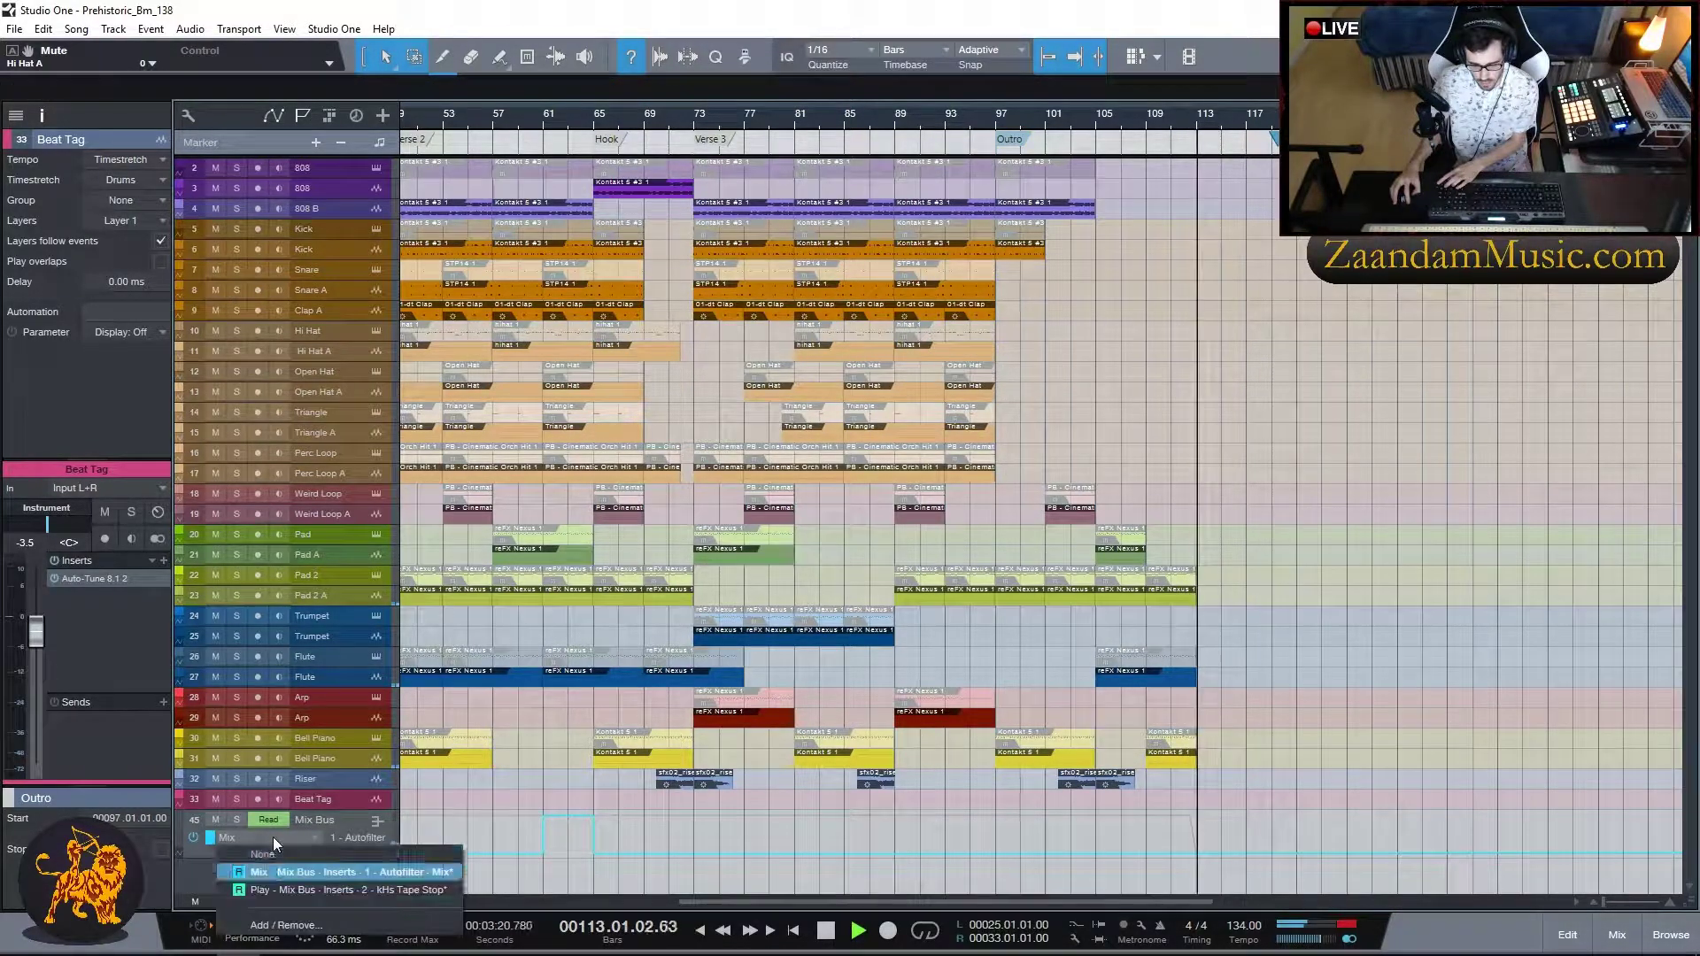
left_click(416, 876)
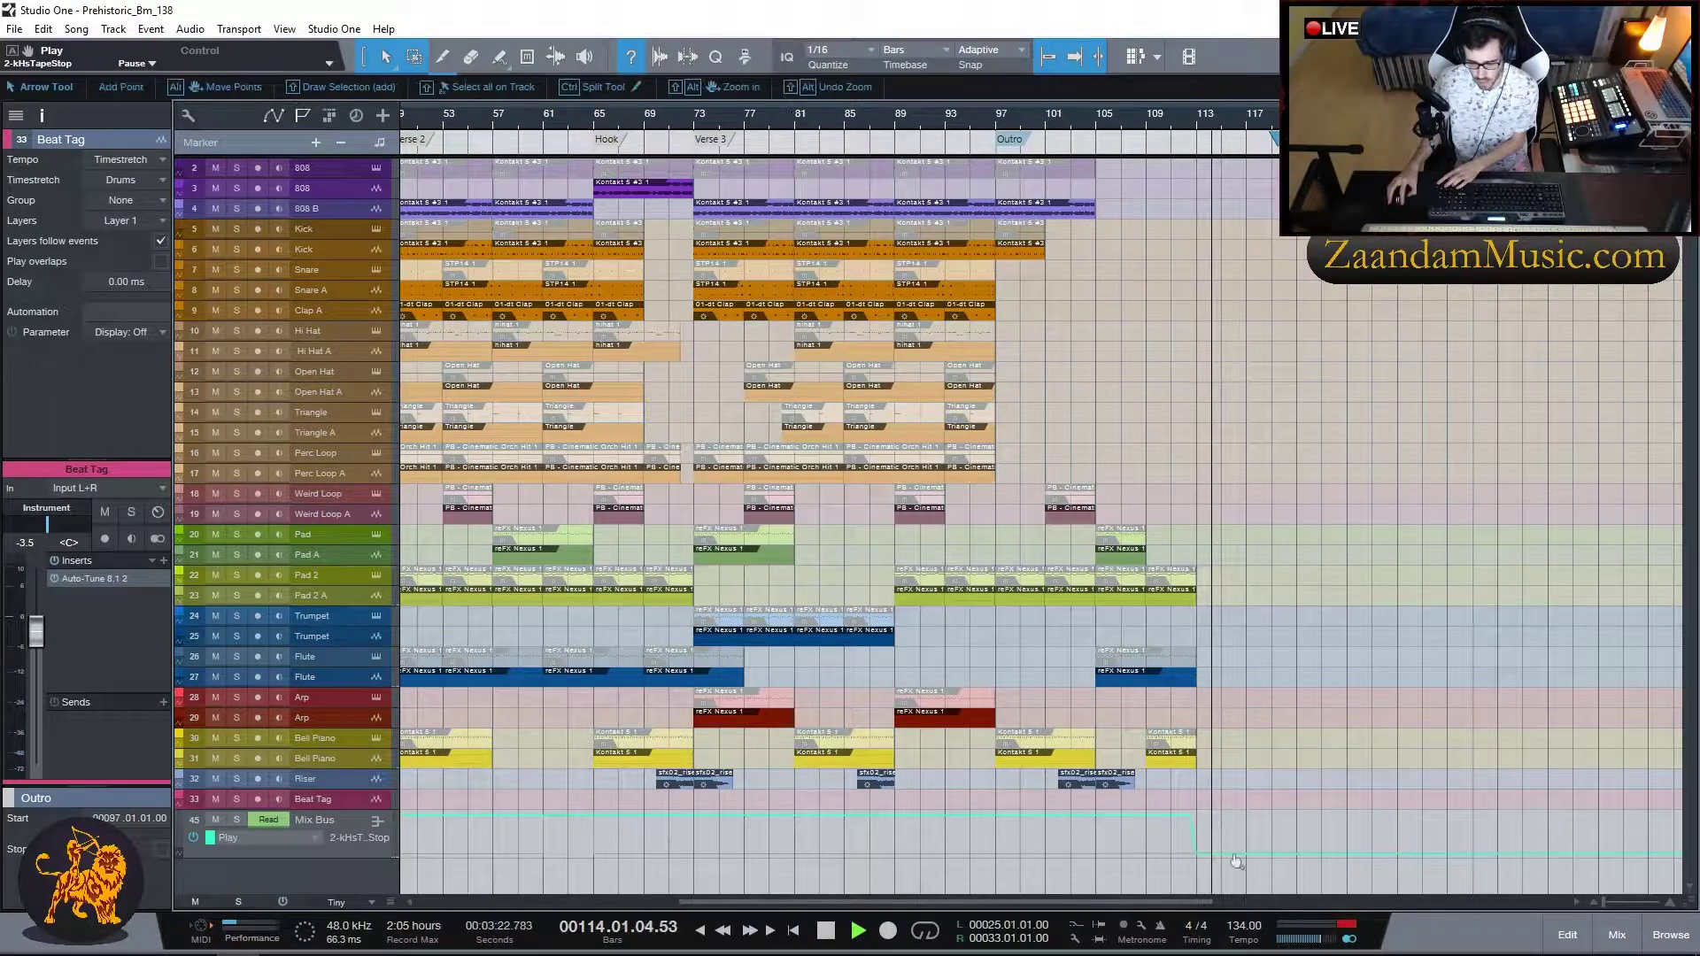
key("space")
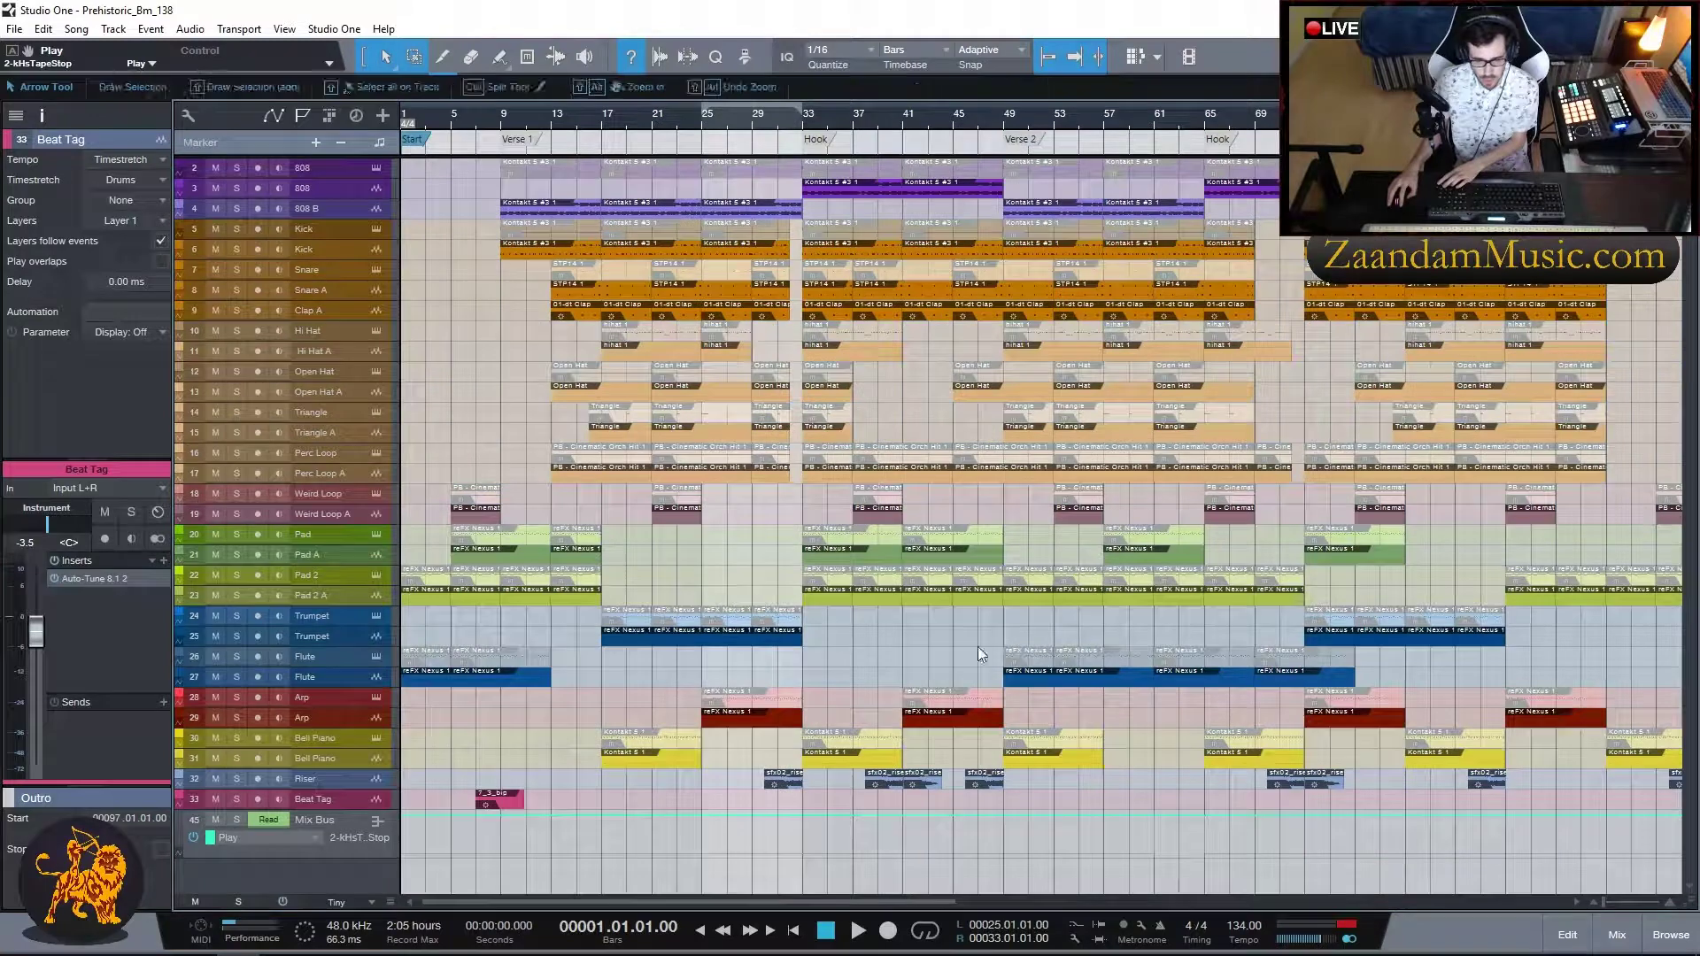
- Open the mixer, select the 808 instrument channel, and examine its Compressor insert
left_click(1616, 936)
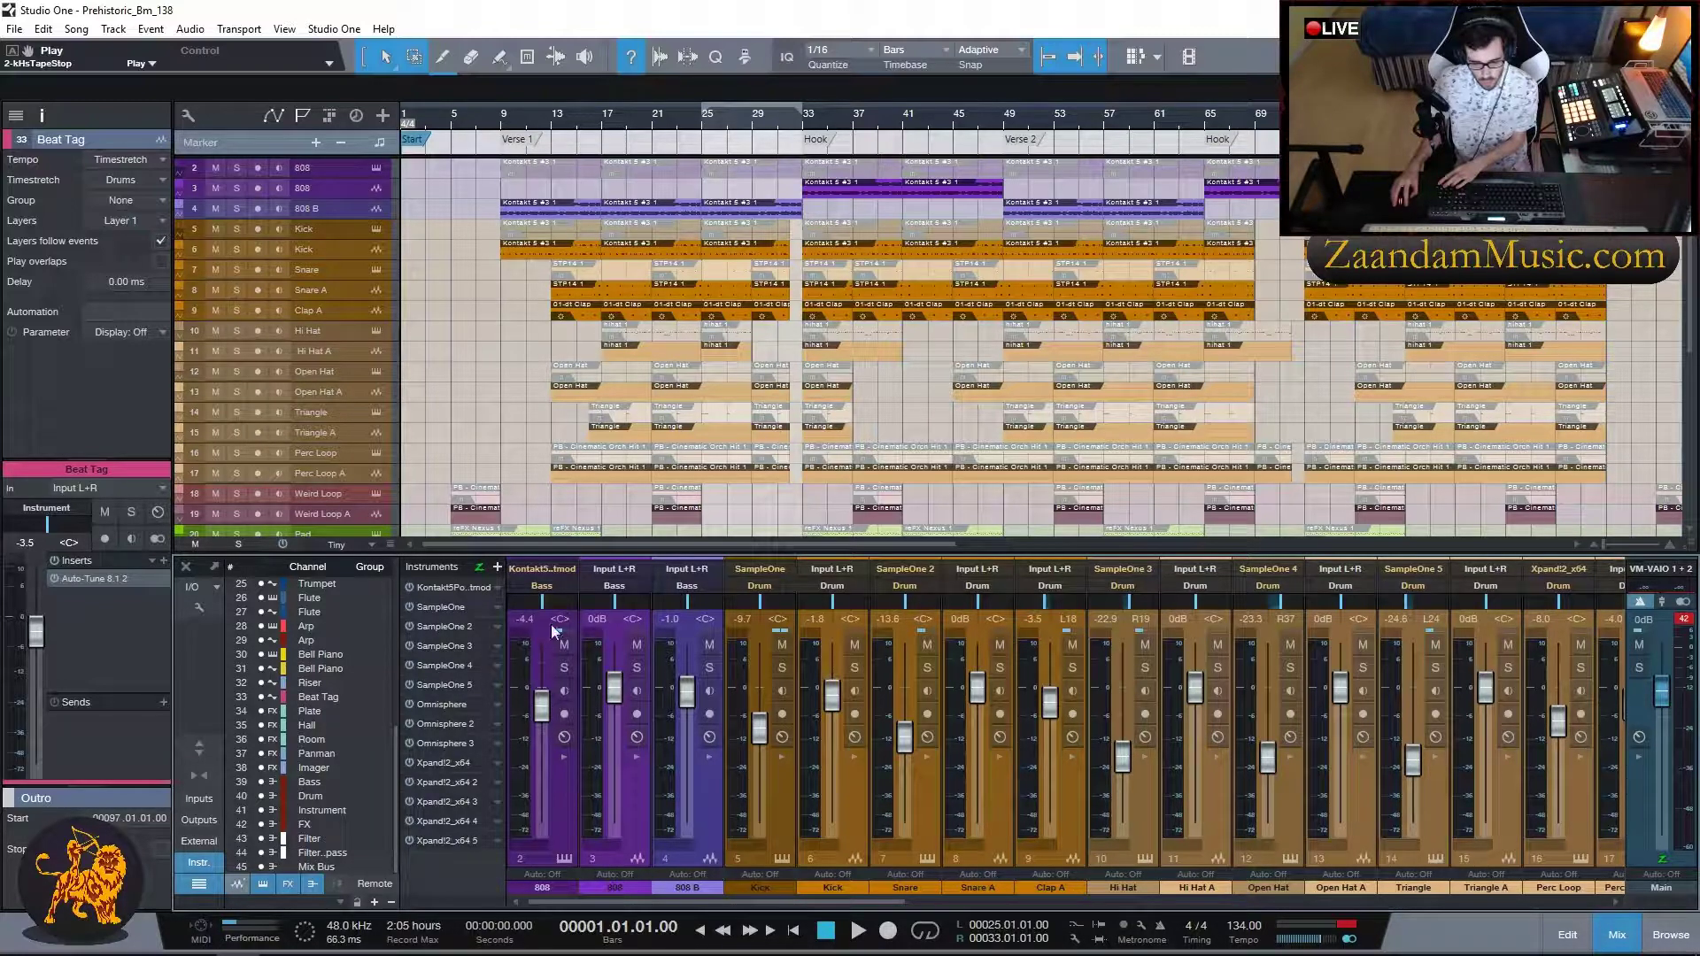
left_click(561, 807)
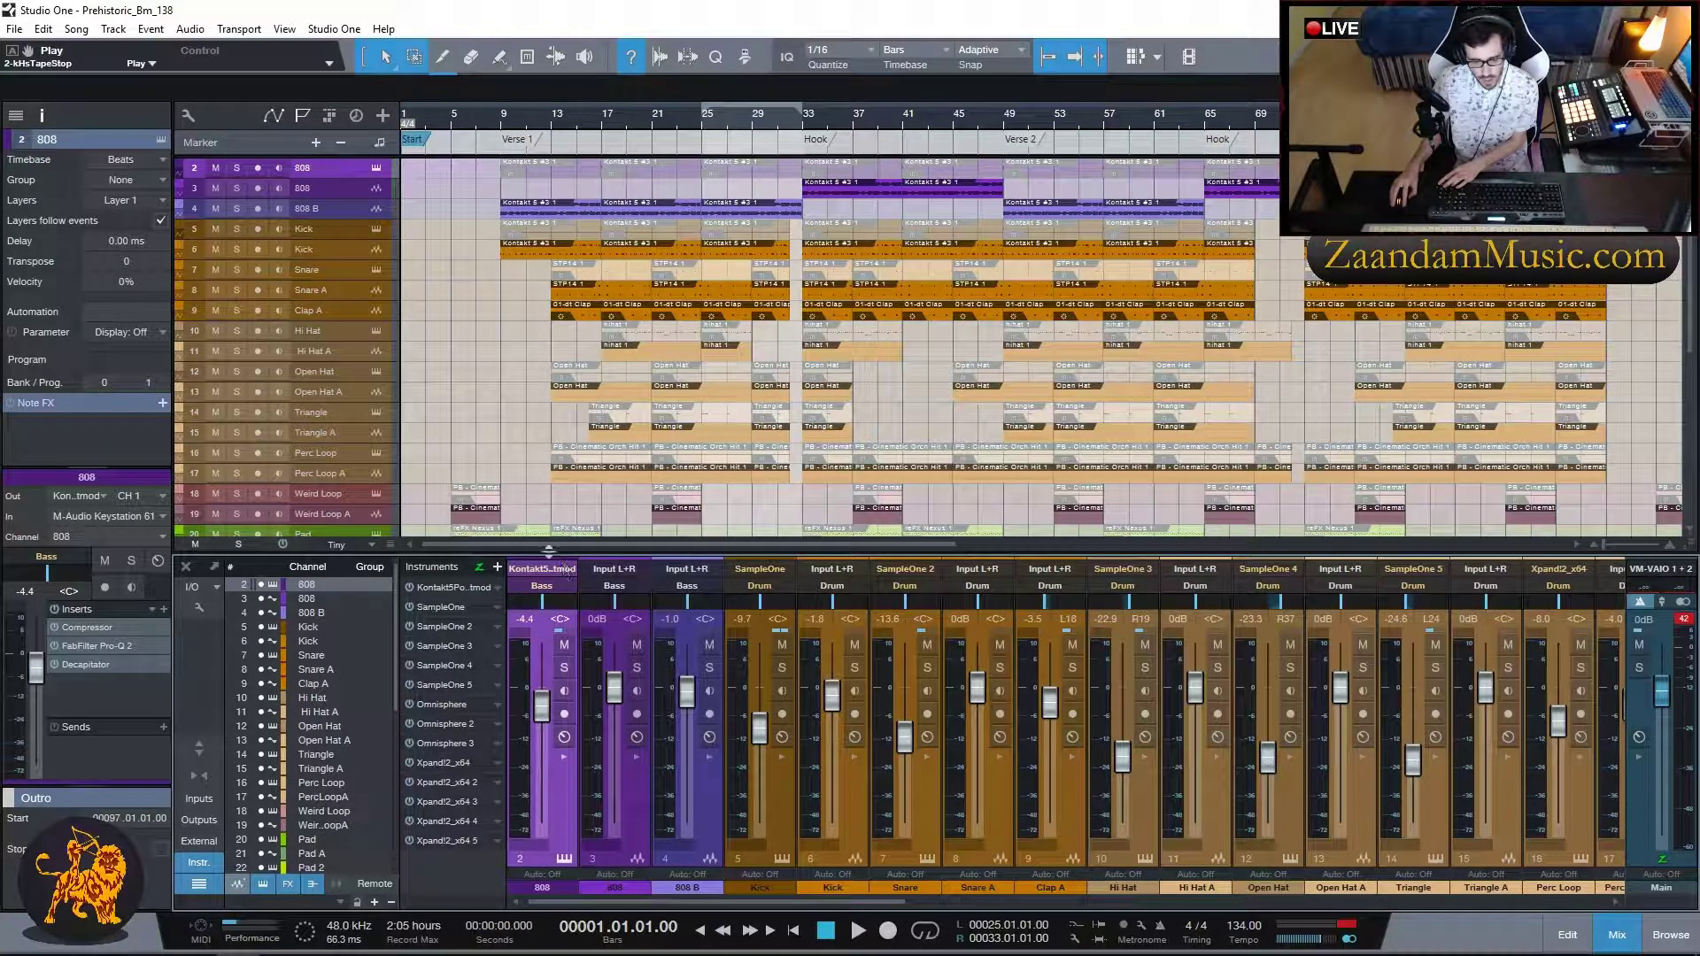
left_click(86, 627)
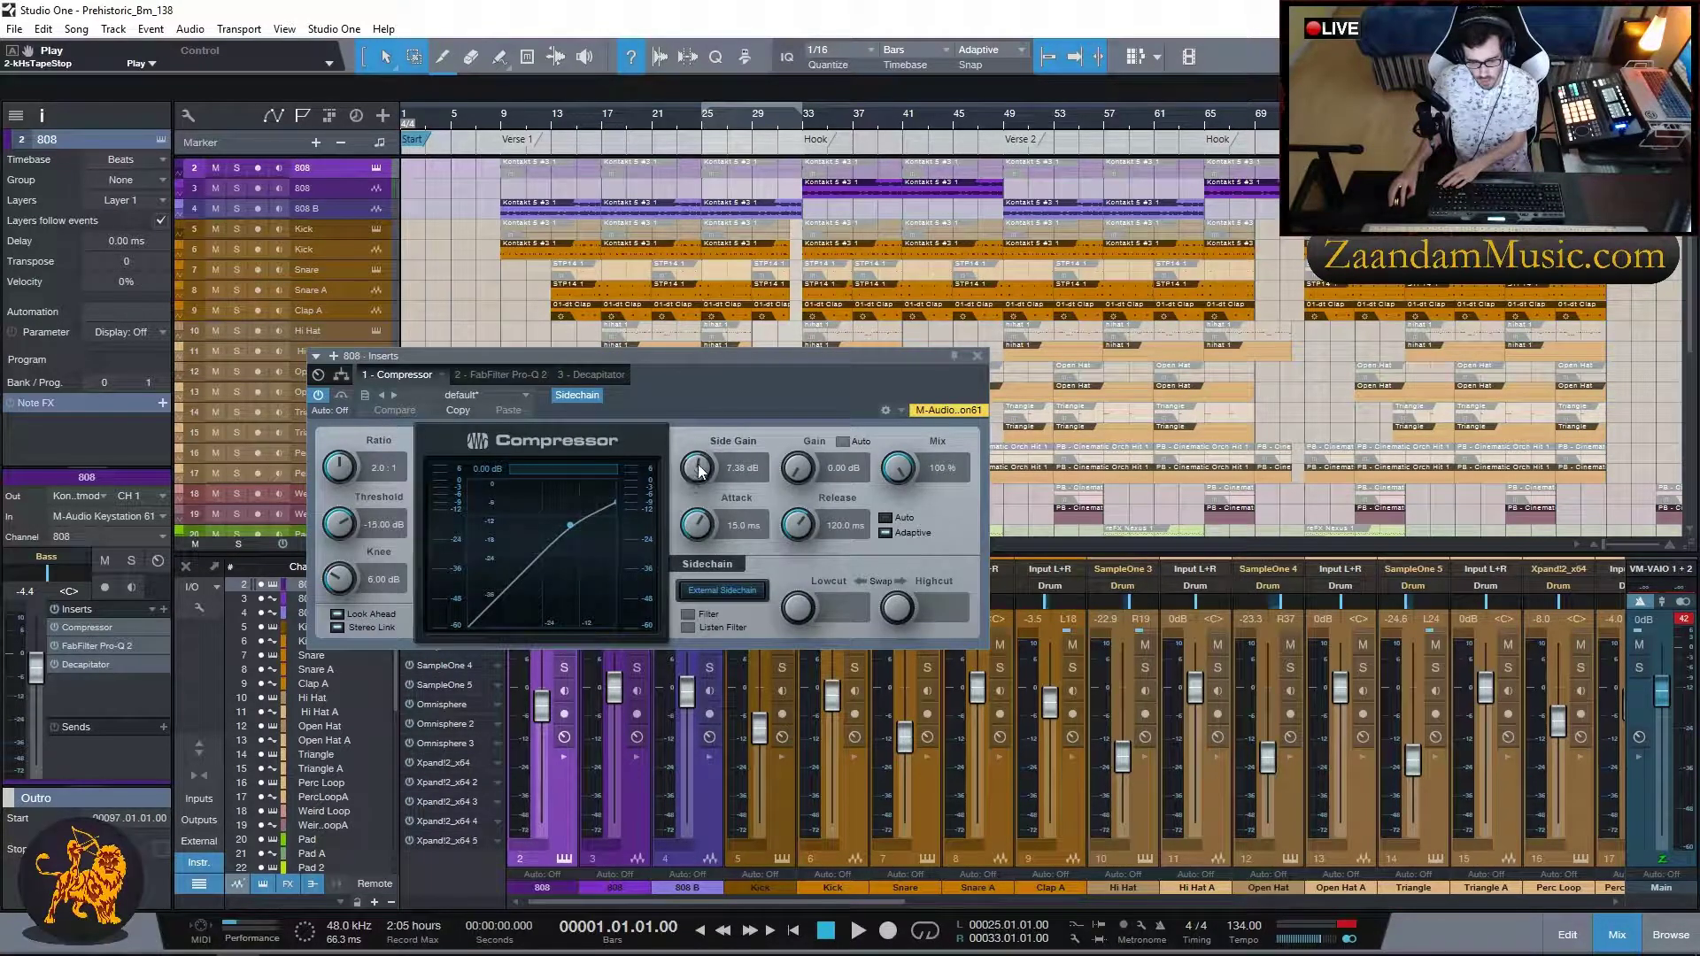
left_click(977, 356)
- Examine the FabFilter Pro-Q 2 and Decapitator inserts on the 808 instrument channel
left_click(99, 645)
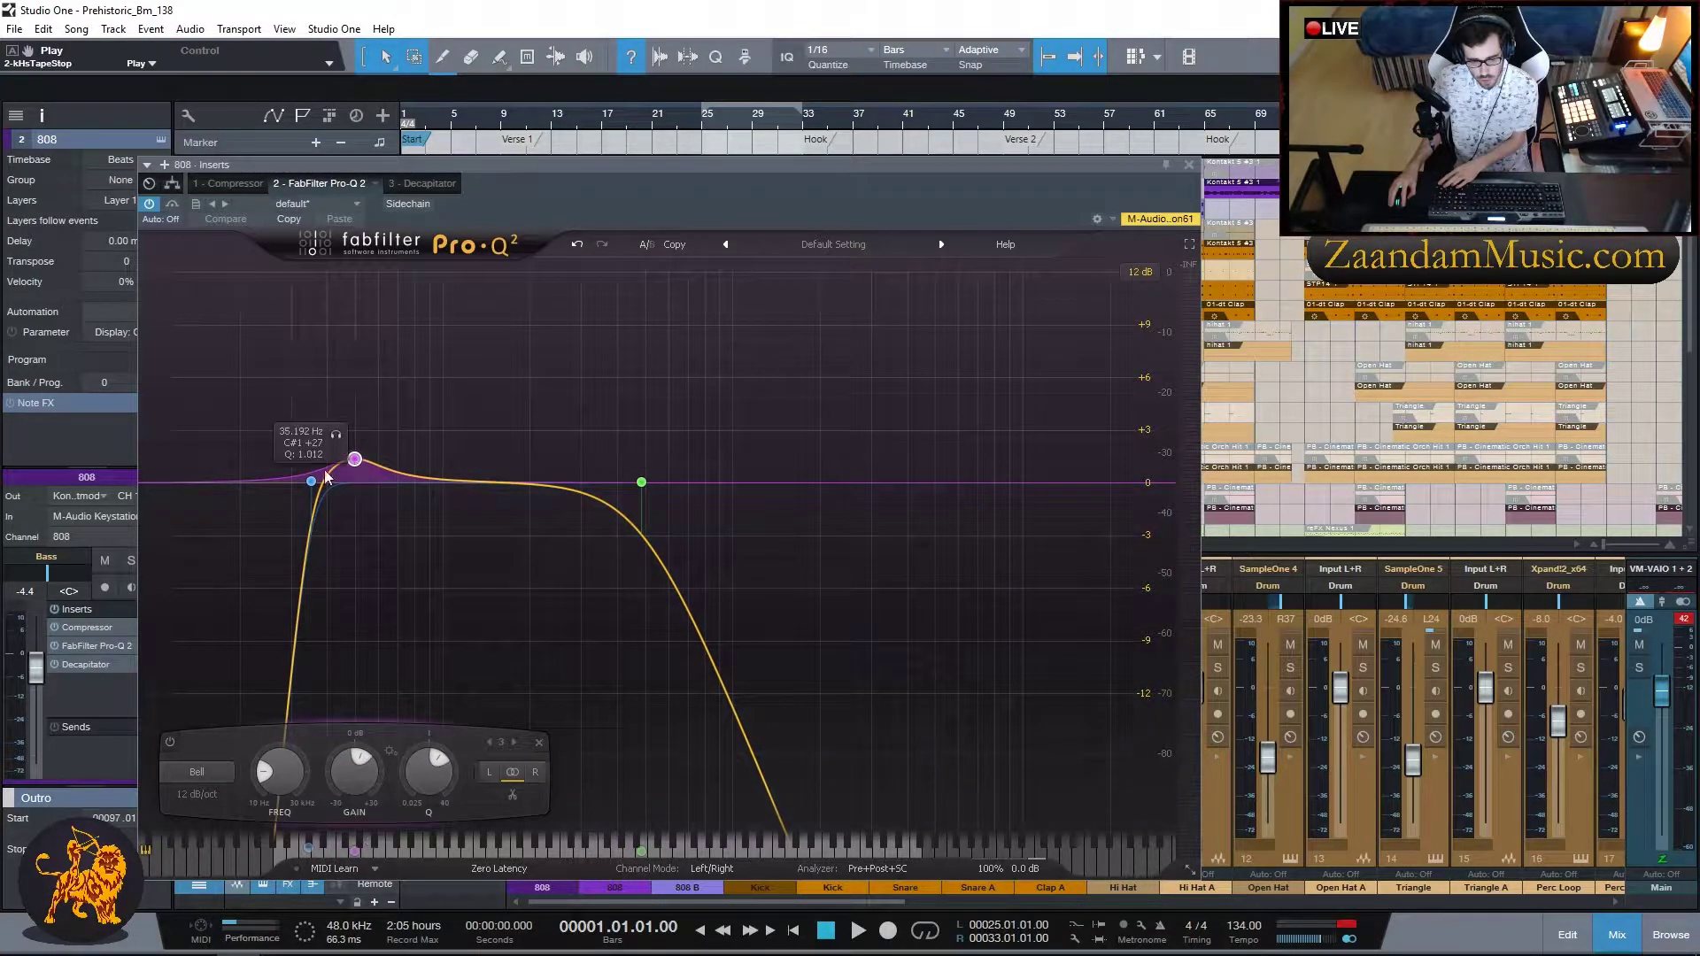
key("Escape")
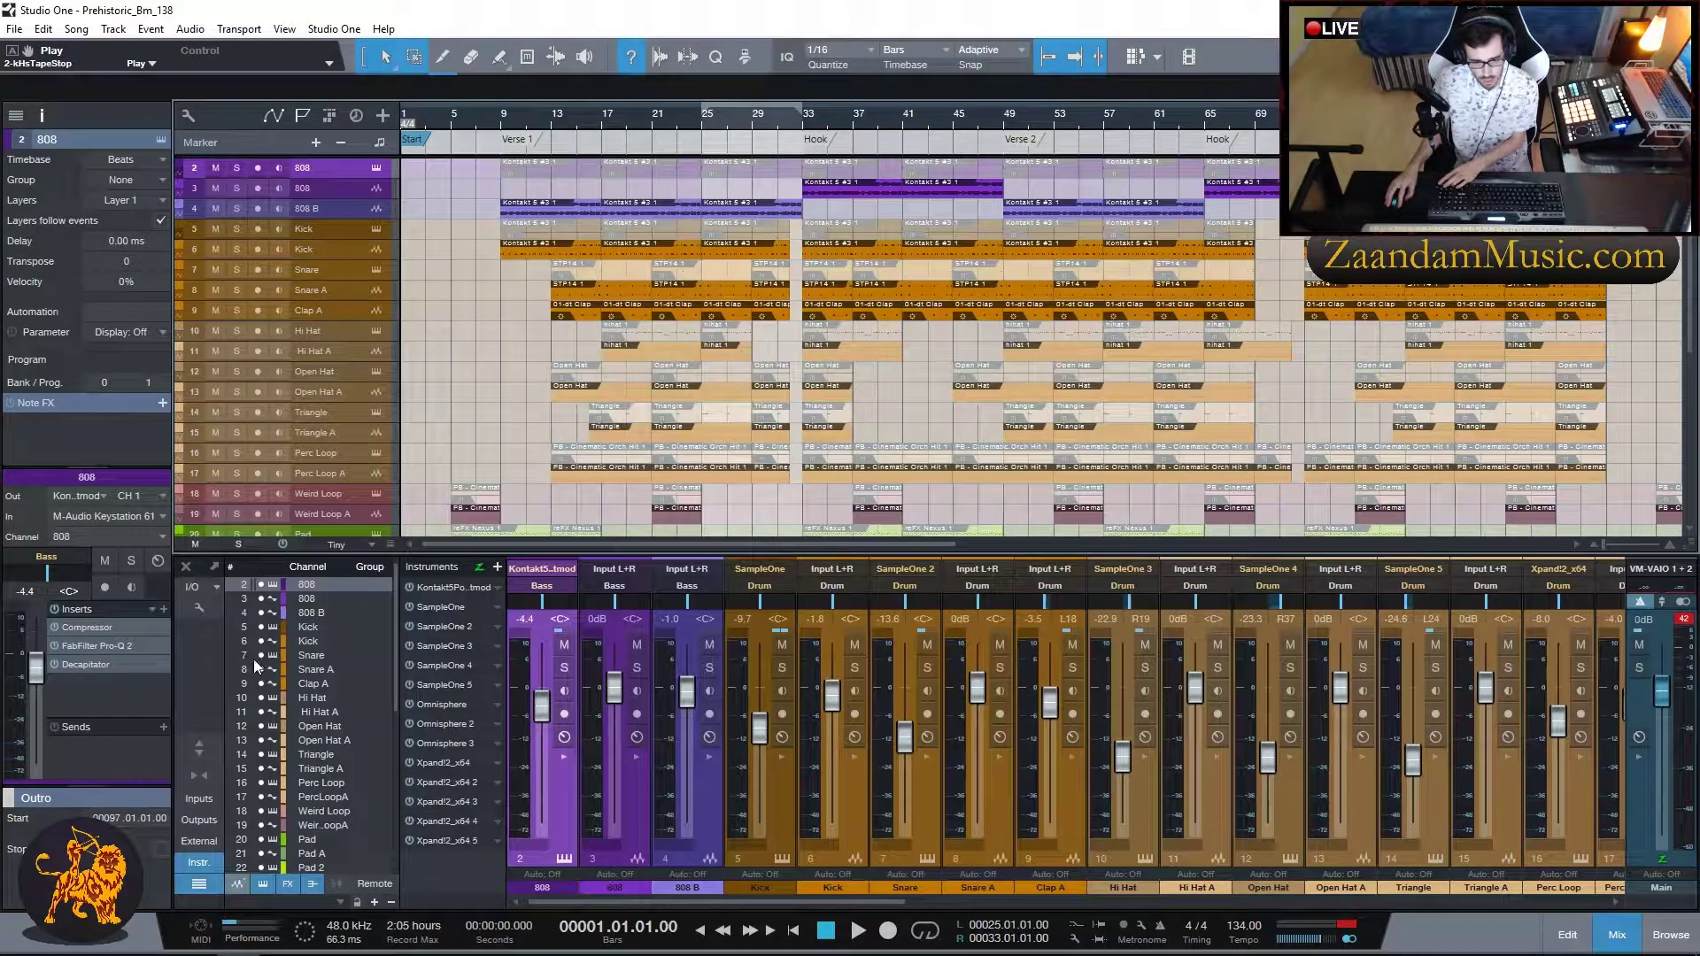
left_click(89, 663)
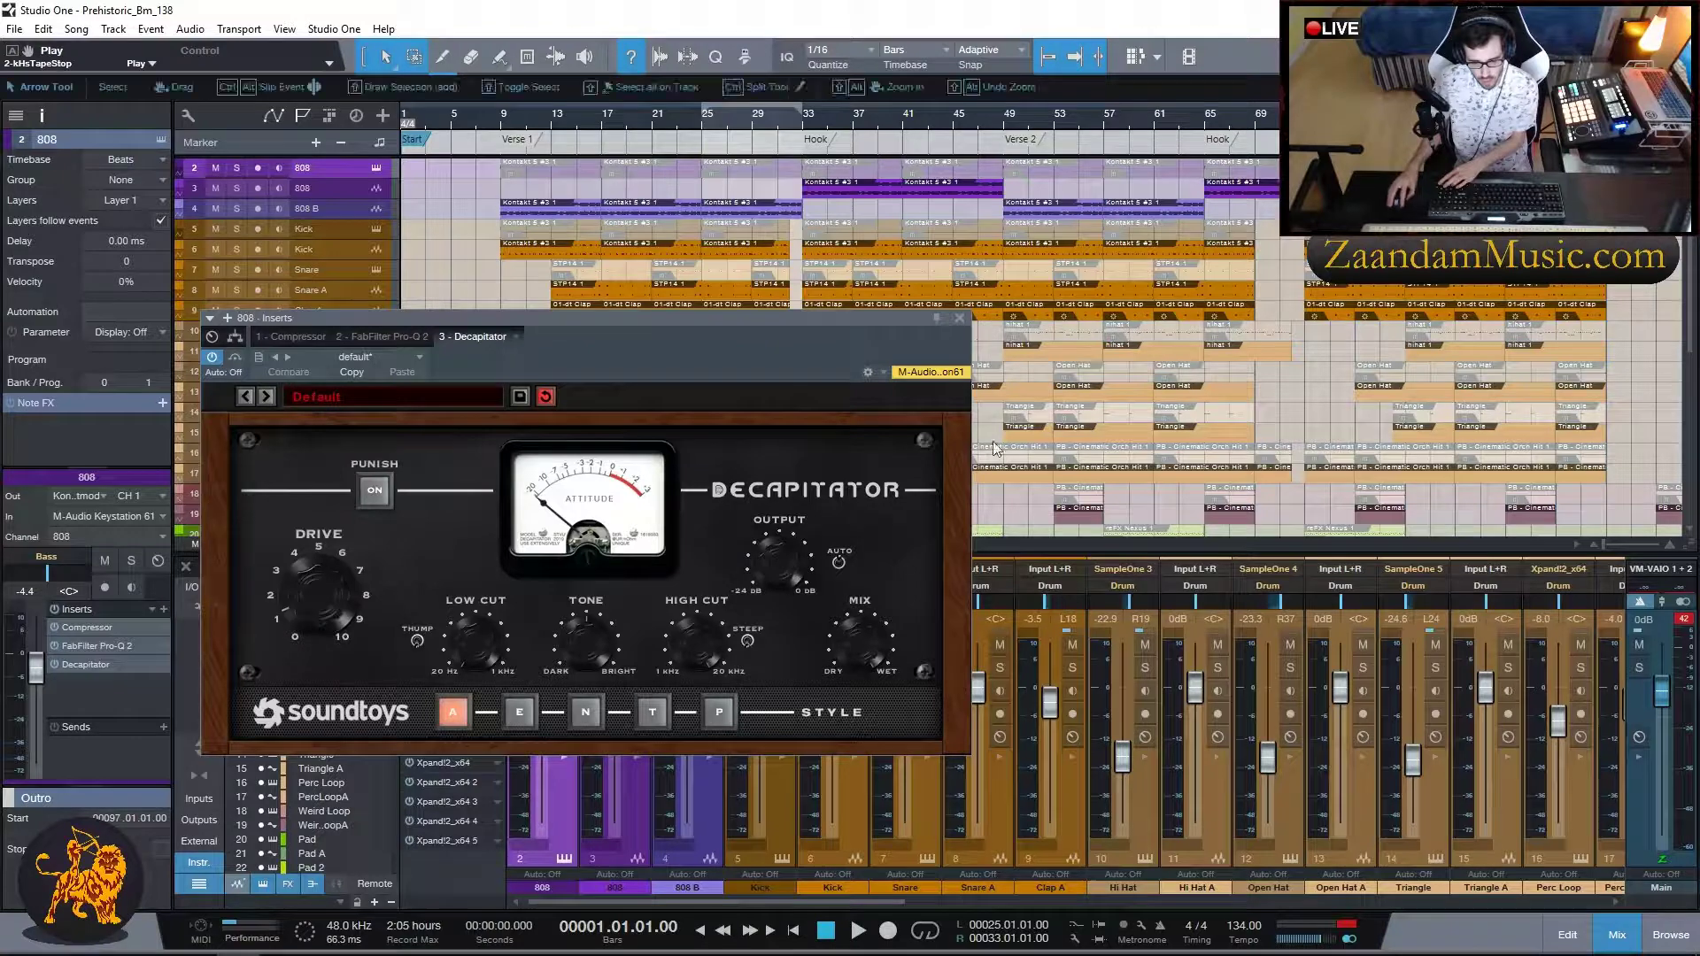
left_click(959, 318)
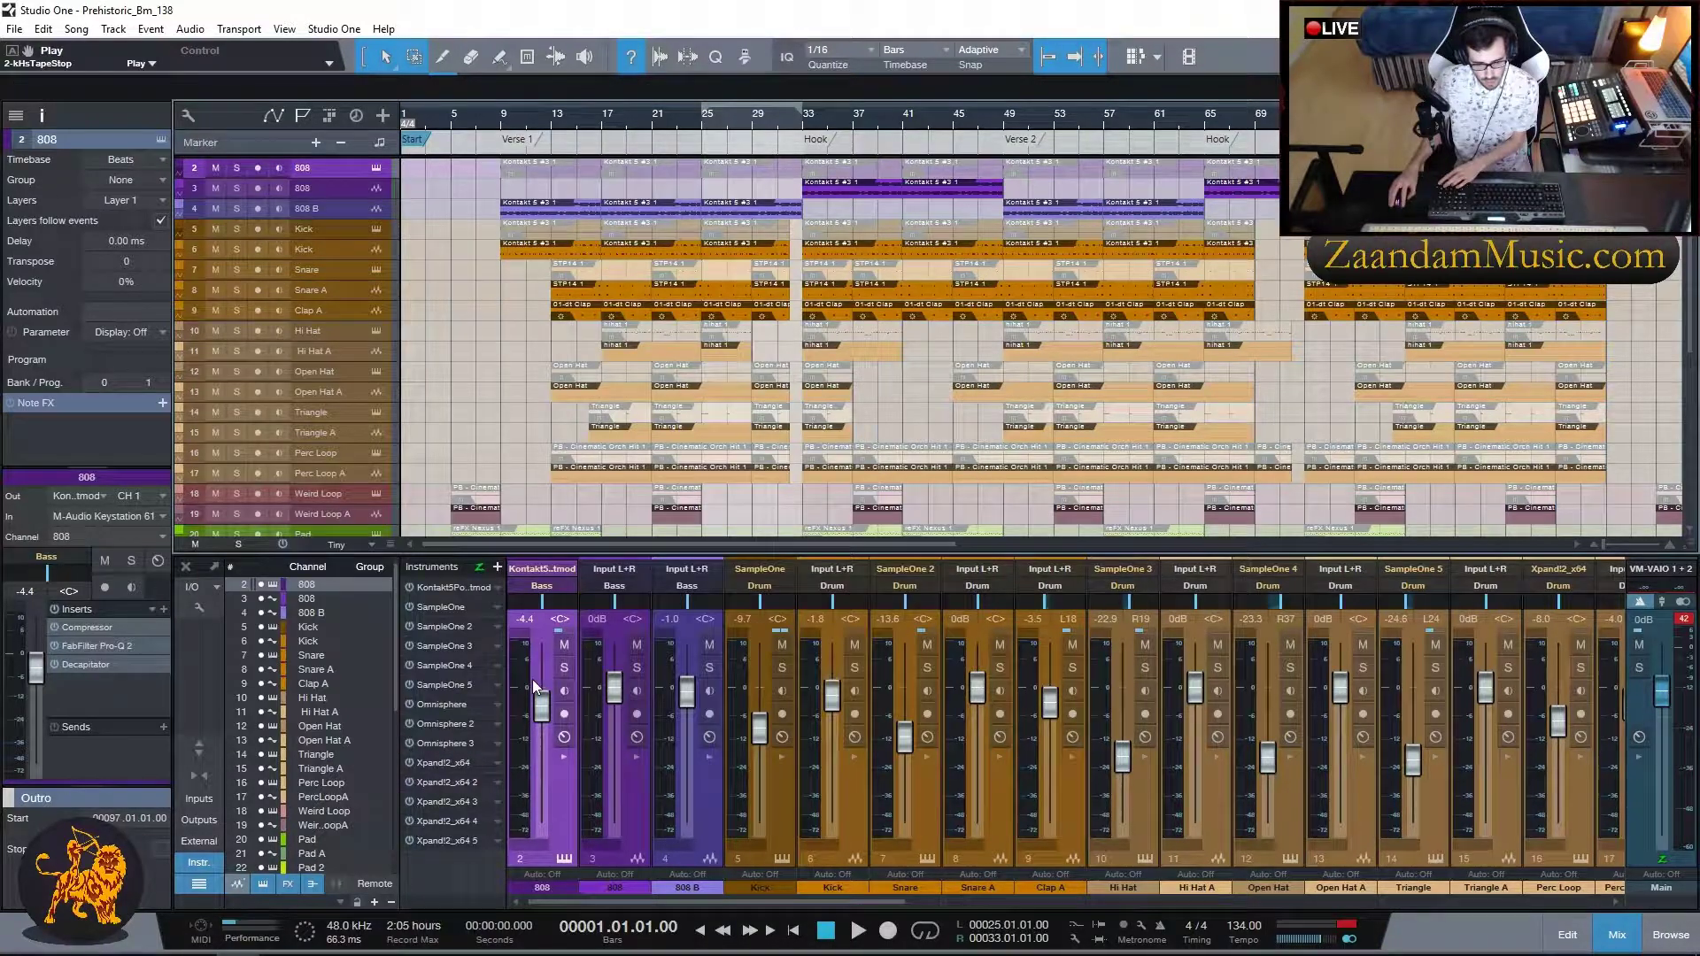
- Select the Kick instrument channel and examine its sidechain send to the 808 and its FabFilter Pro-Q 2 insert
left_click(770, 801)
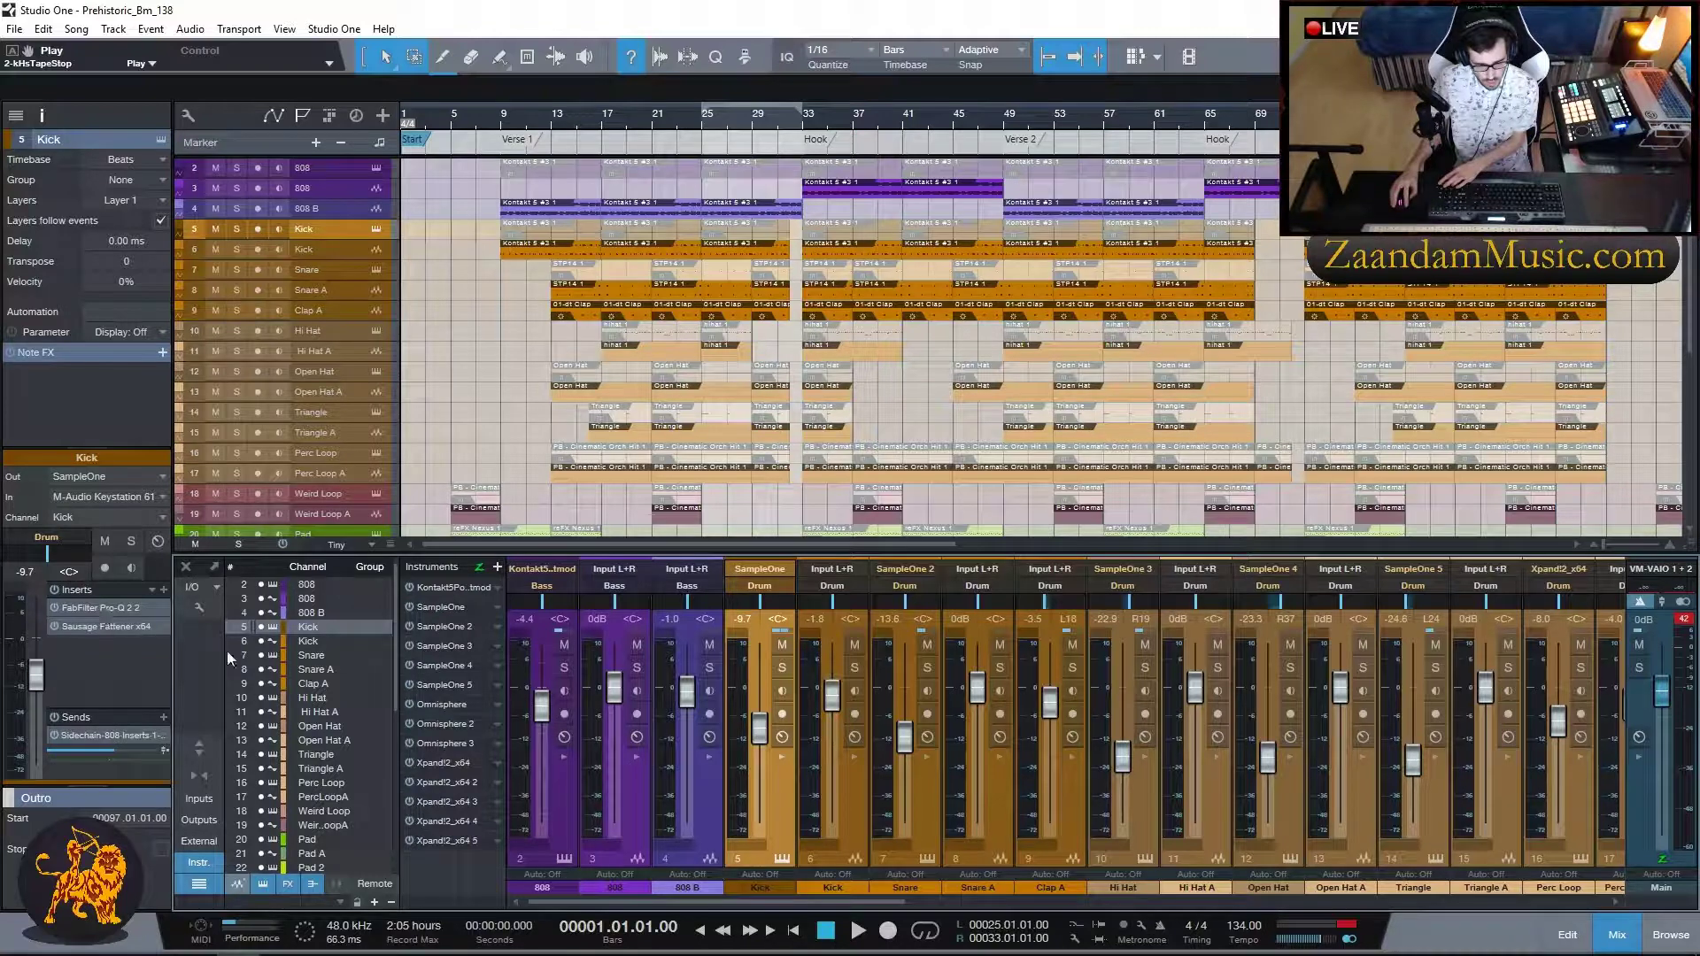
left_click(781, 758)
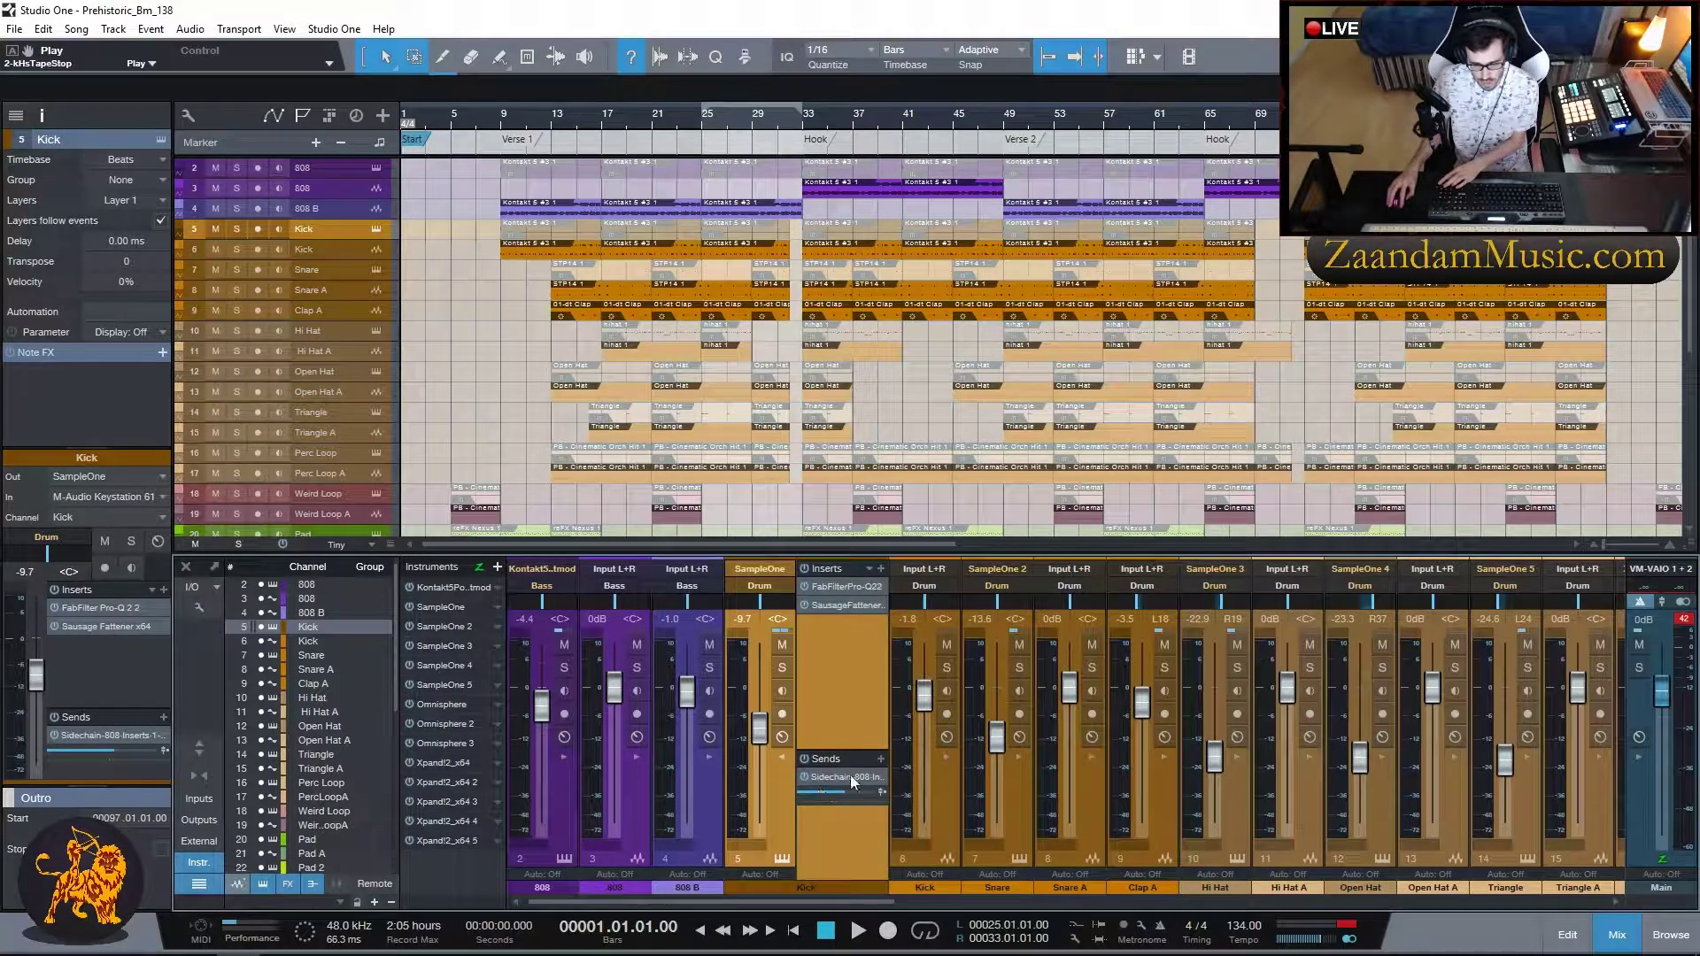
left_click(779, 754)
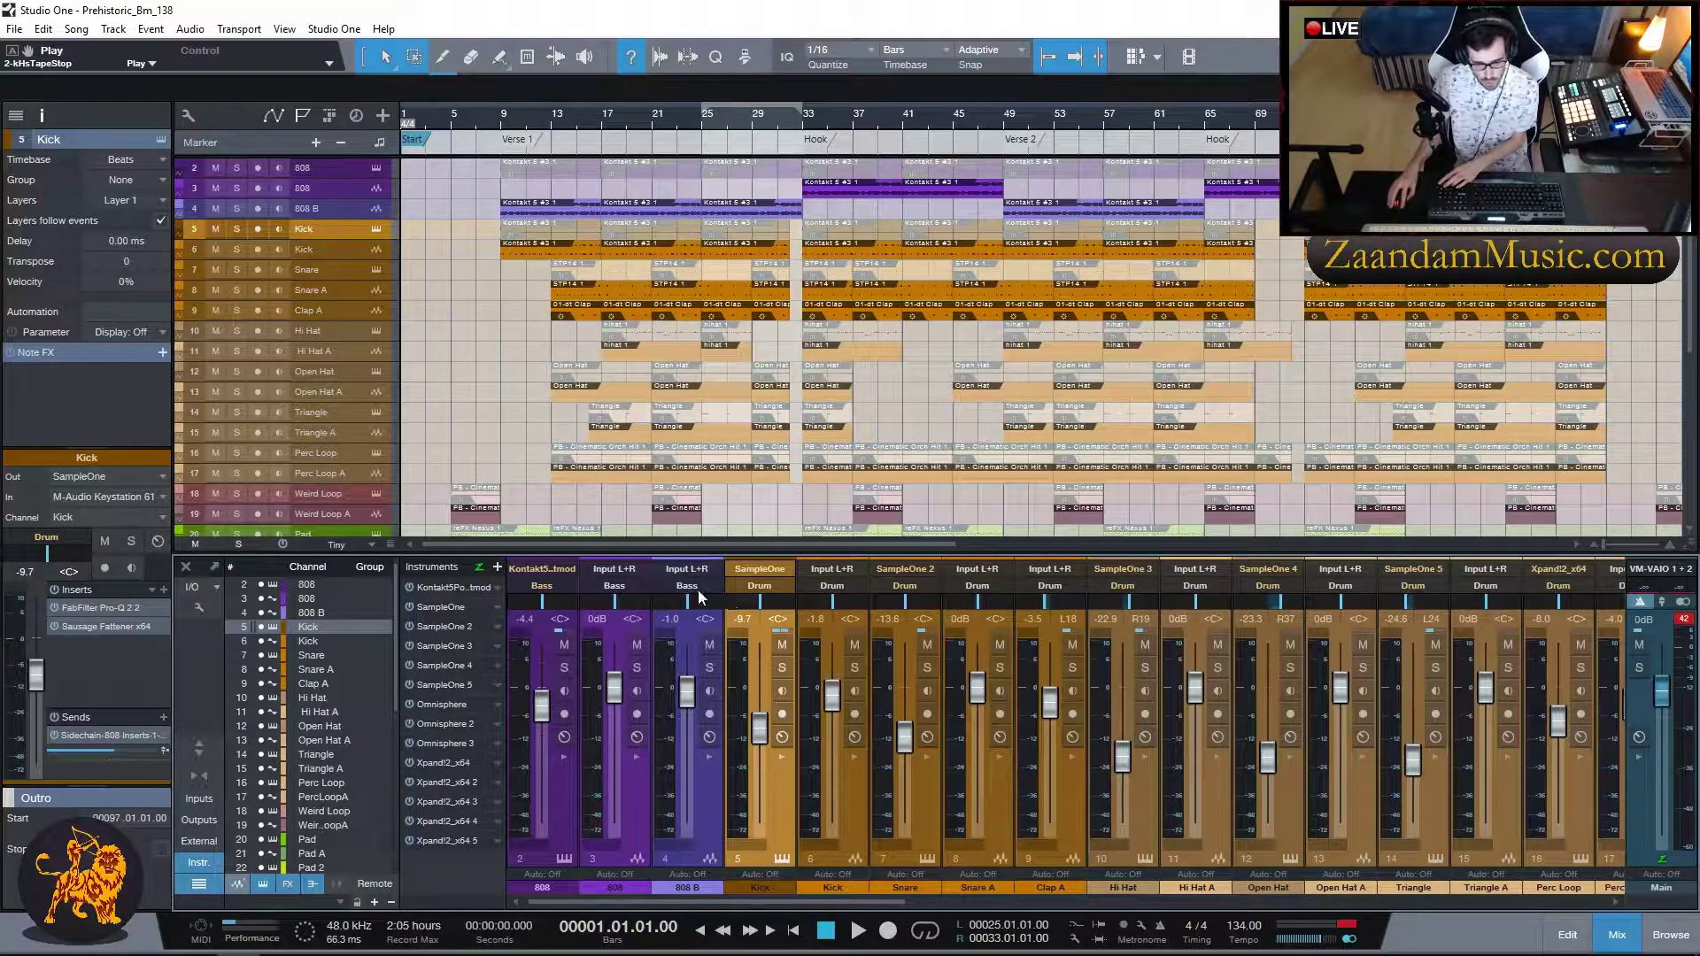
double_click(78, 607)
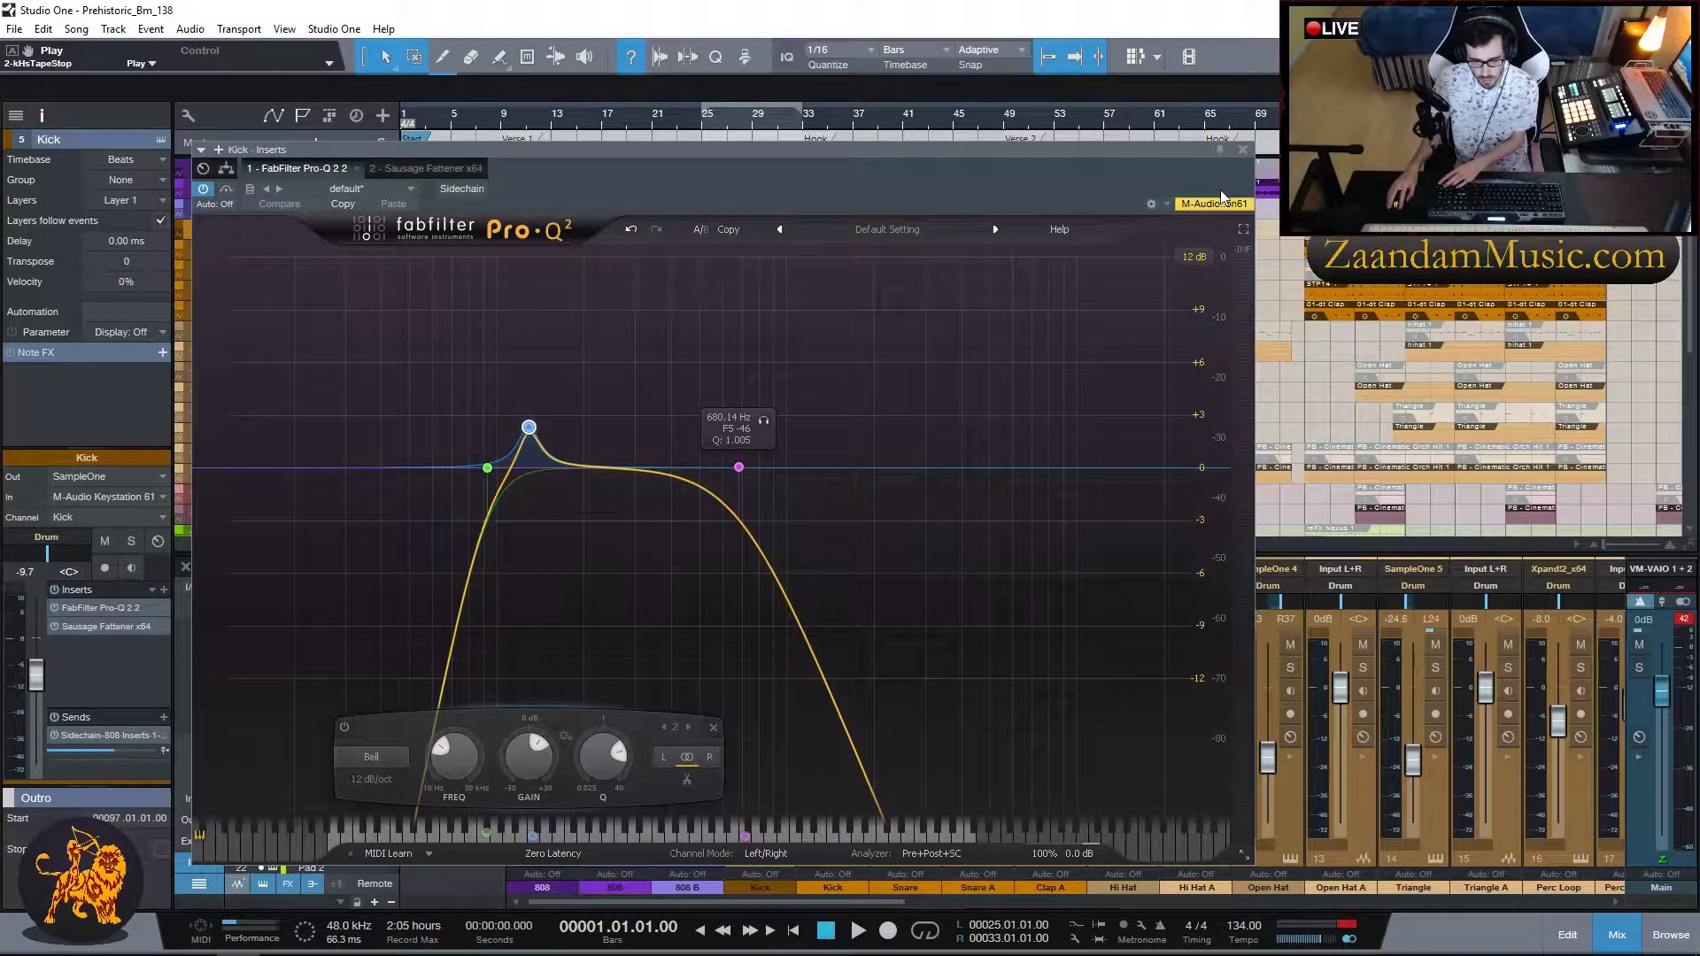
left_click(1243, 151)
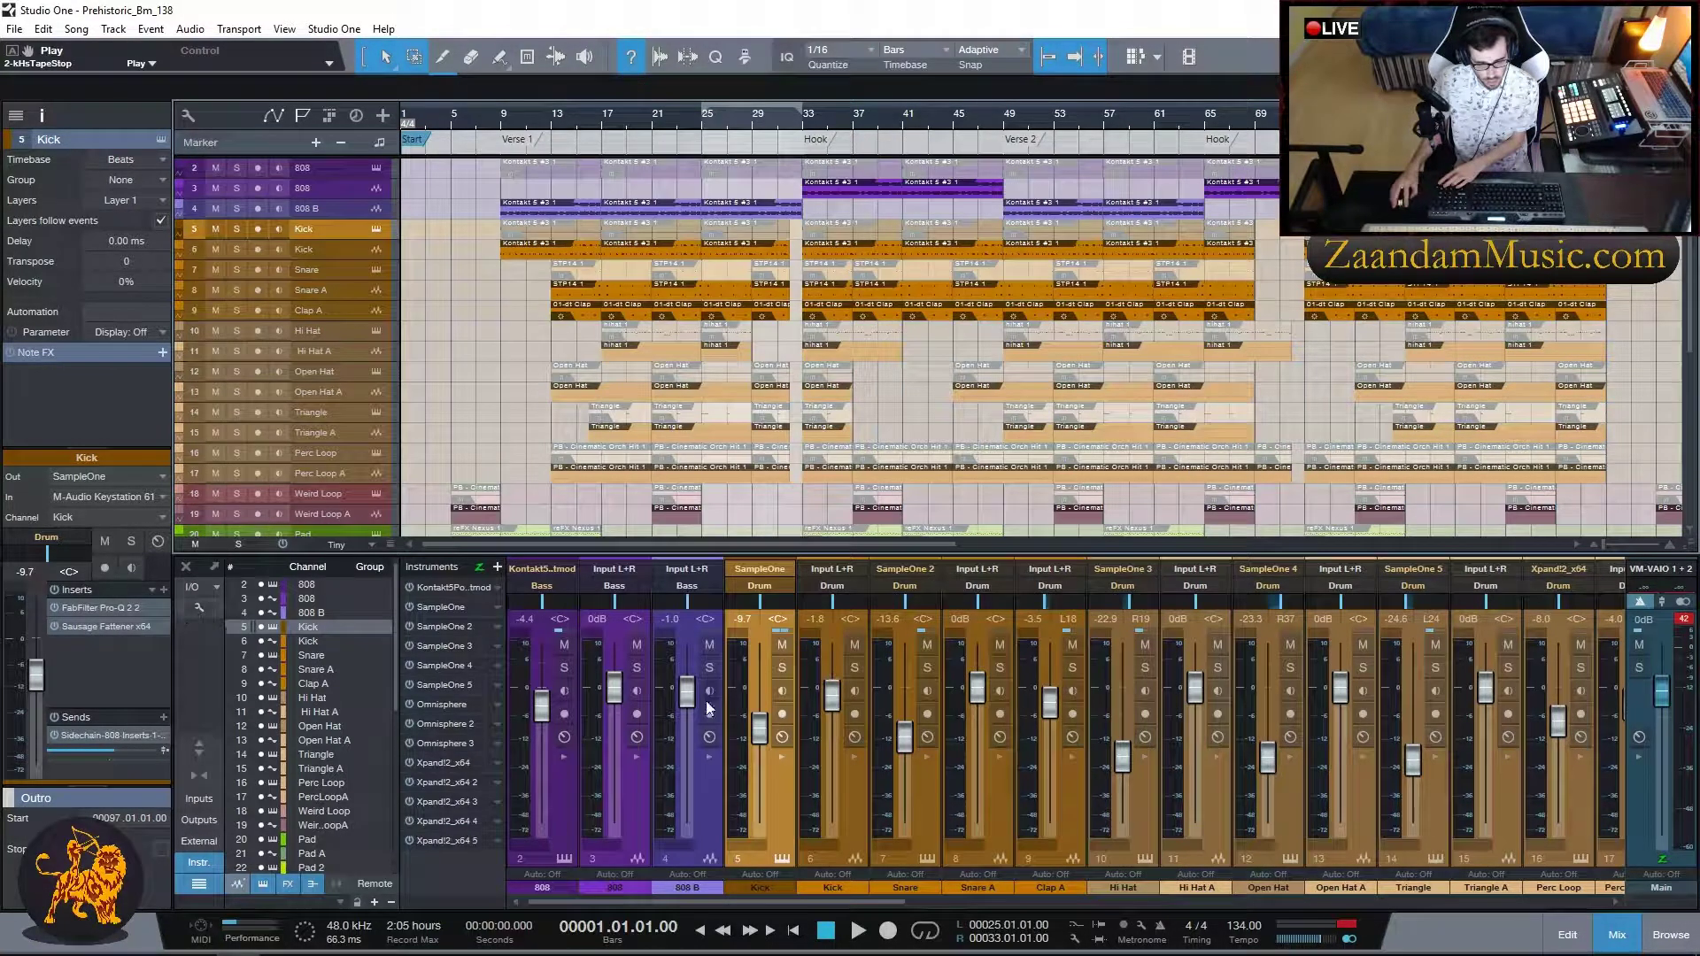
- Examine the FabFilter Pro-Q 2 inserts on the Snare instrument channel and the Clap A channel
left_click(914, 807)
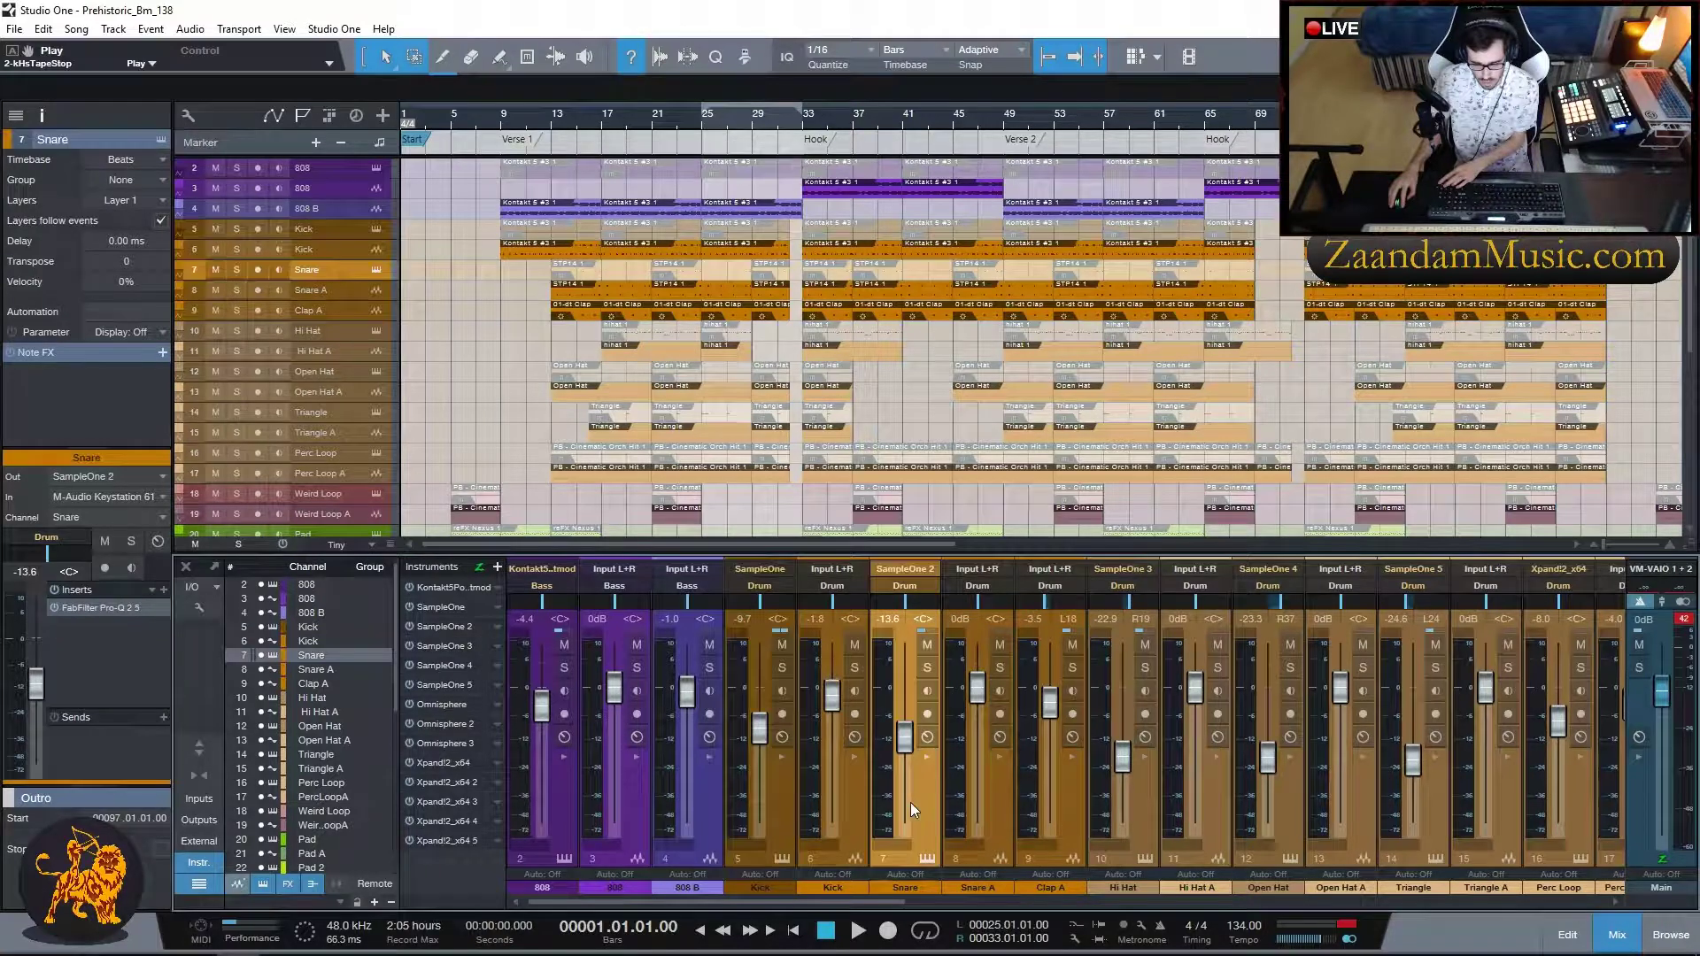
left_click(78, 607)
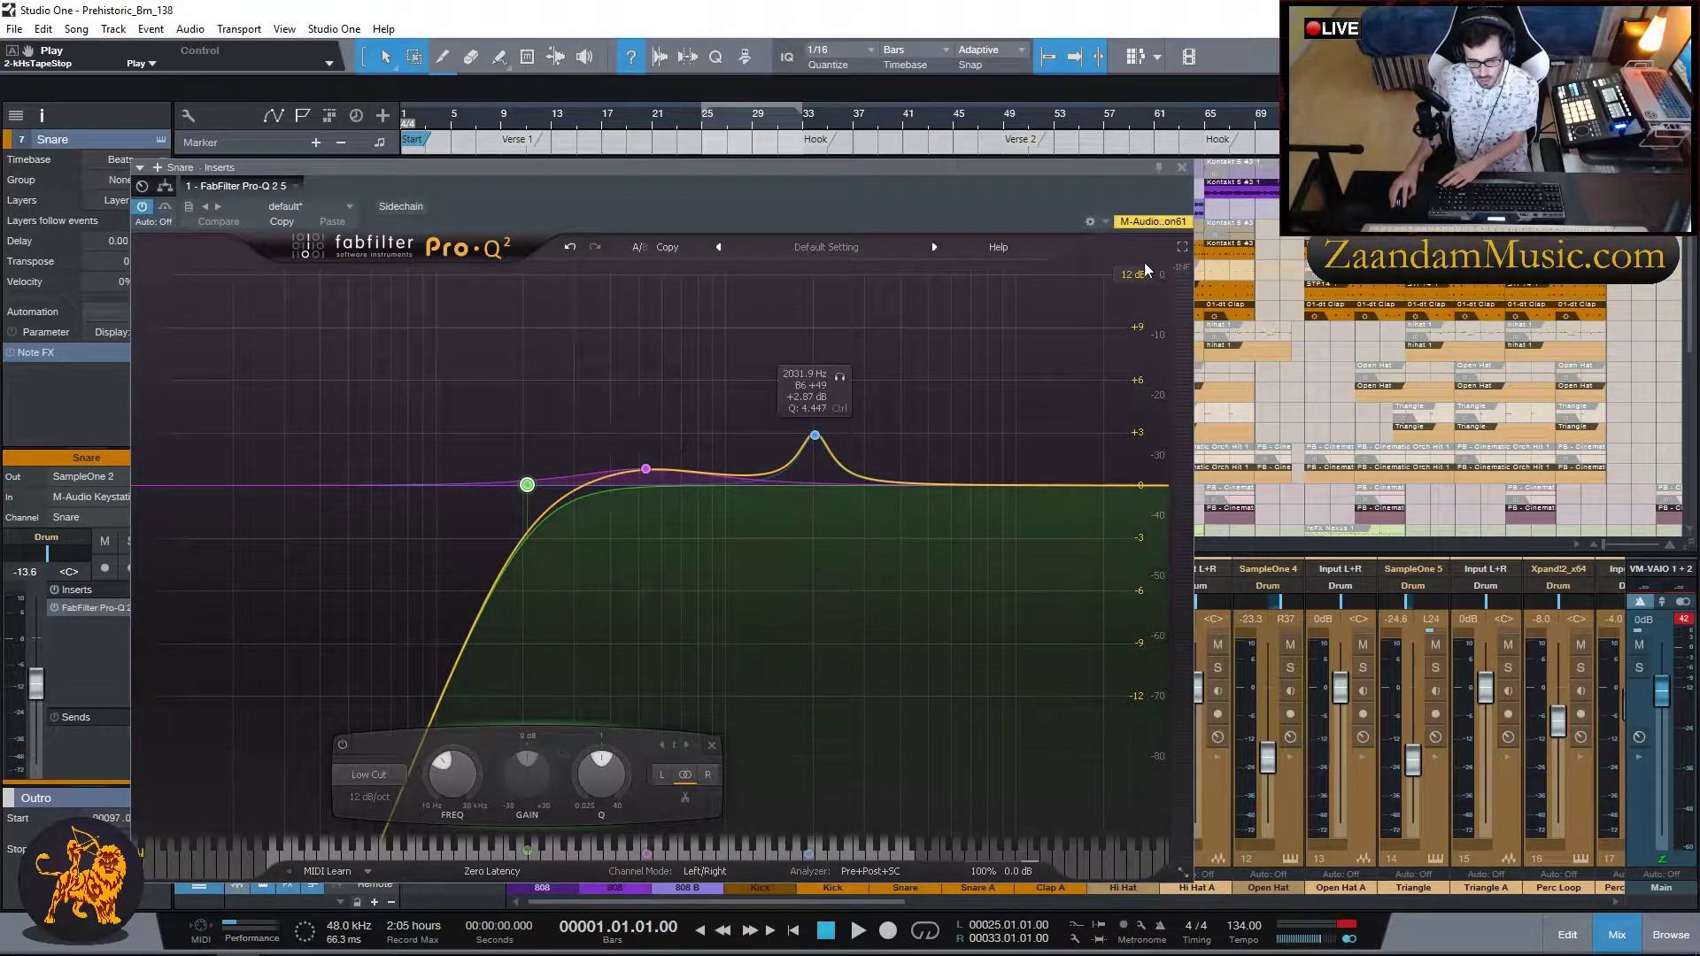
left_click(1181, 167)
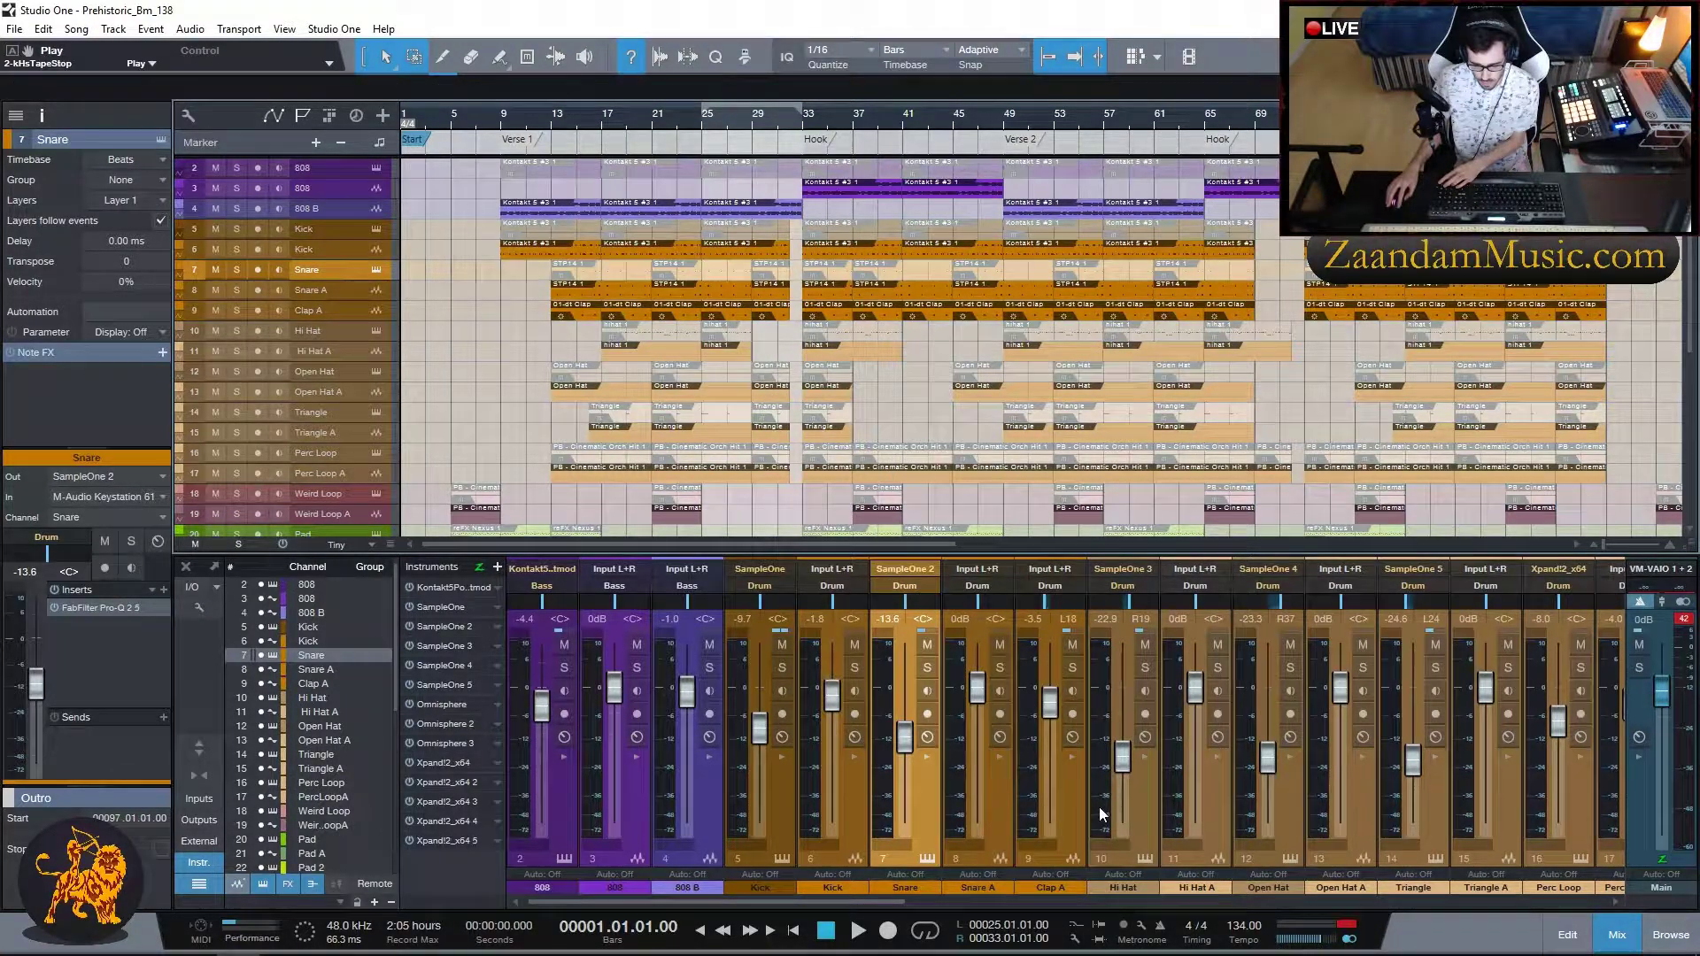
left_click(1076, 804)
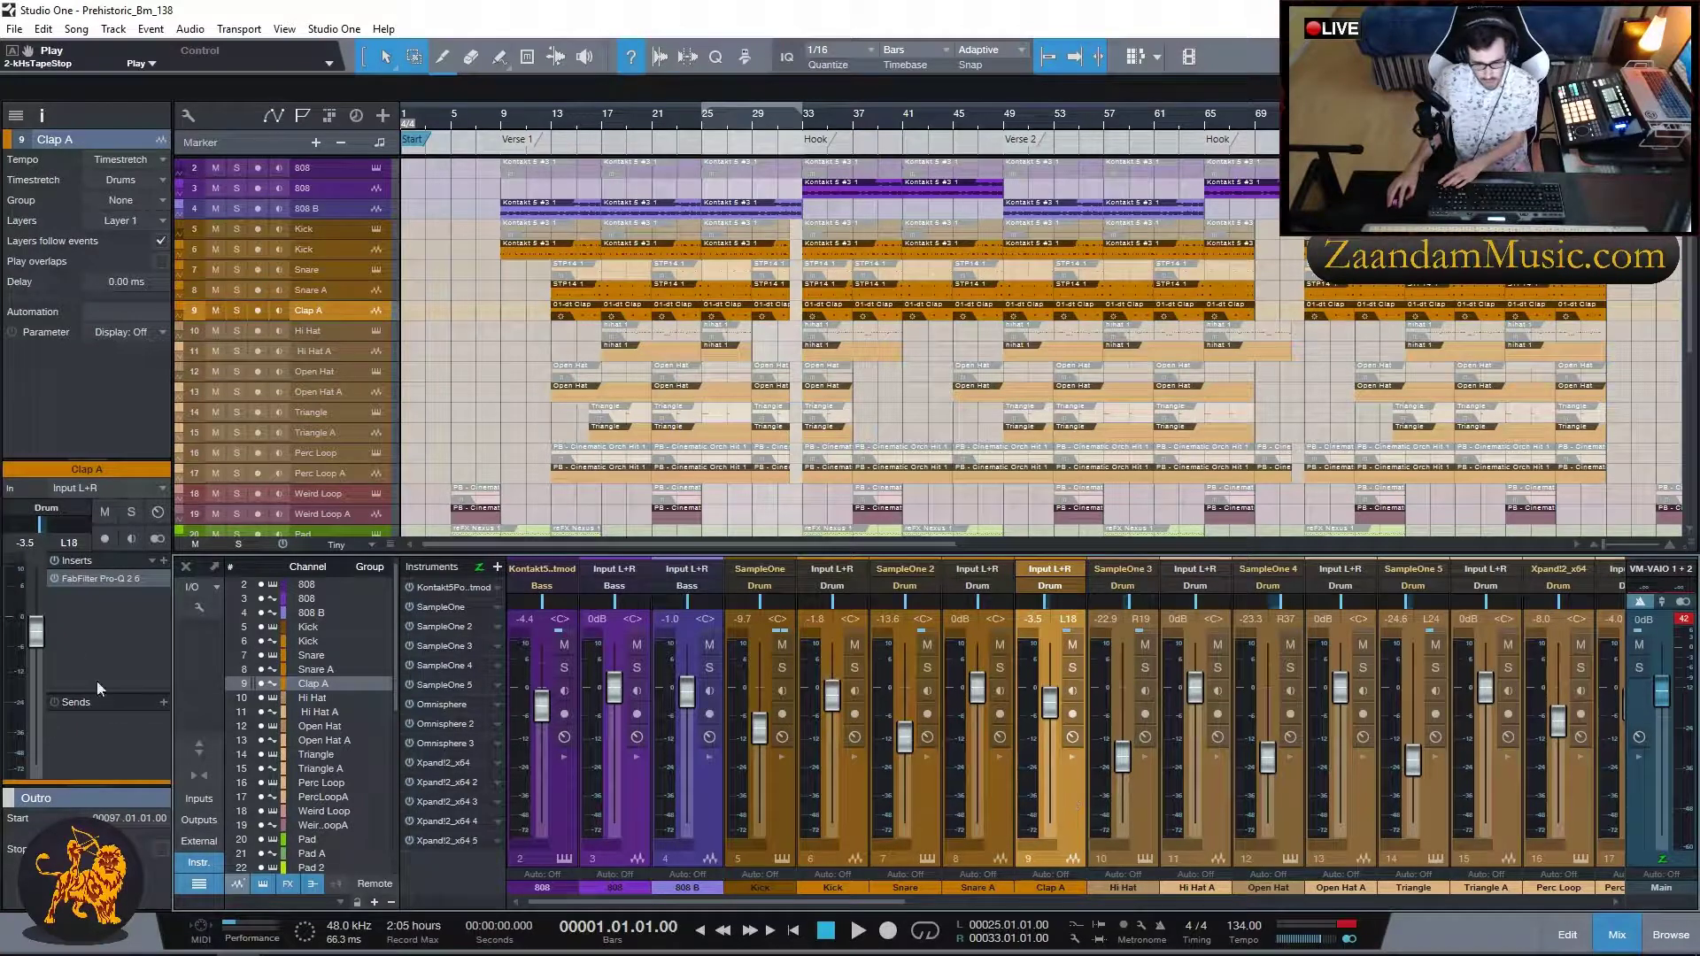
left_click(87, 579)
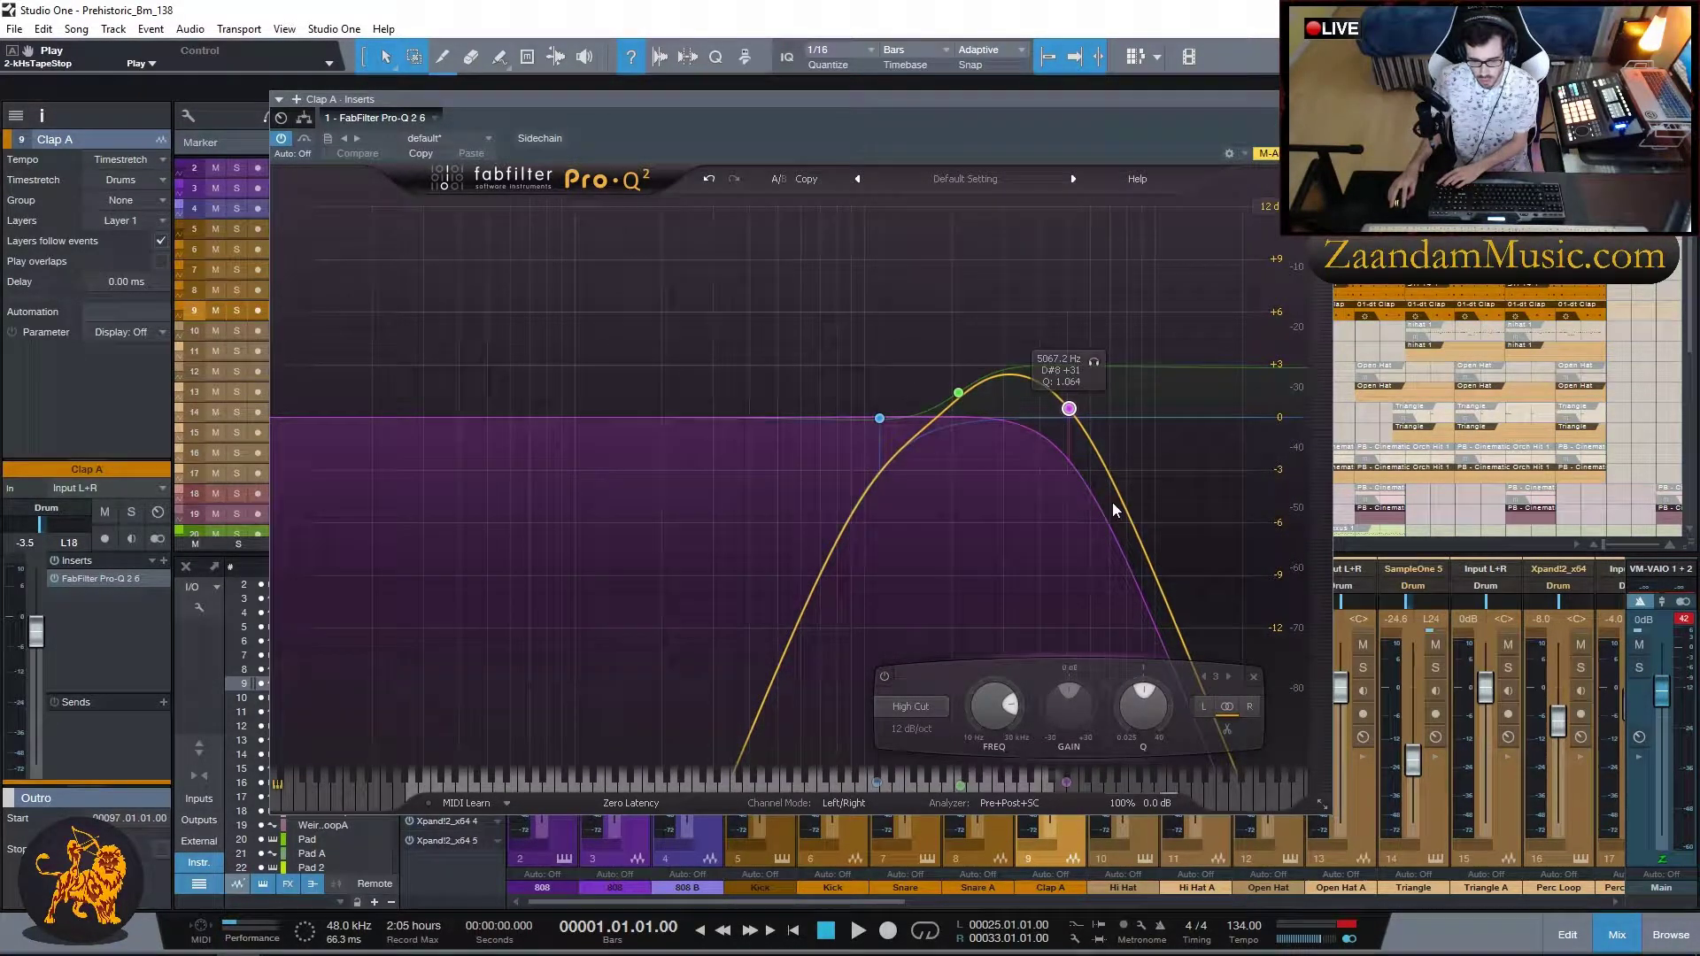
key("Escape")
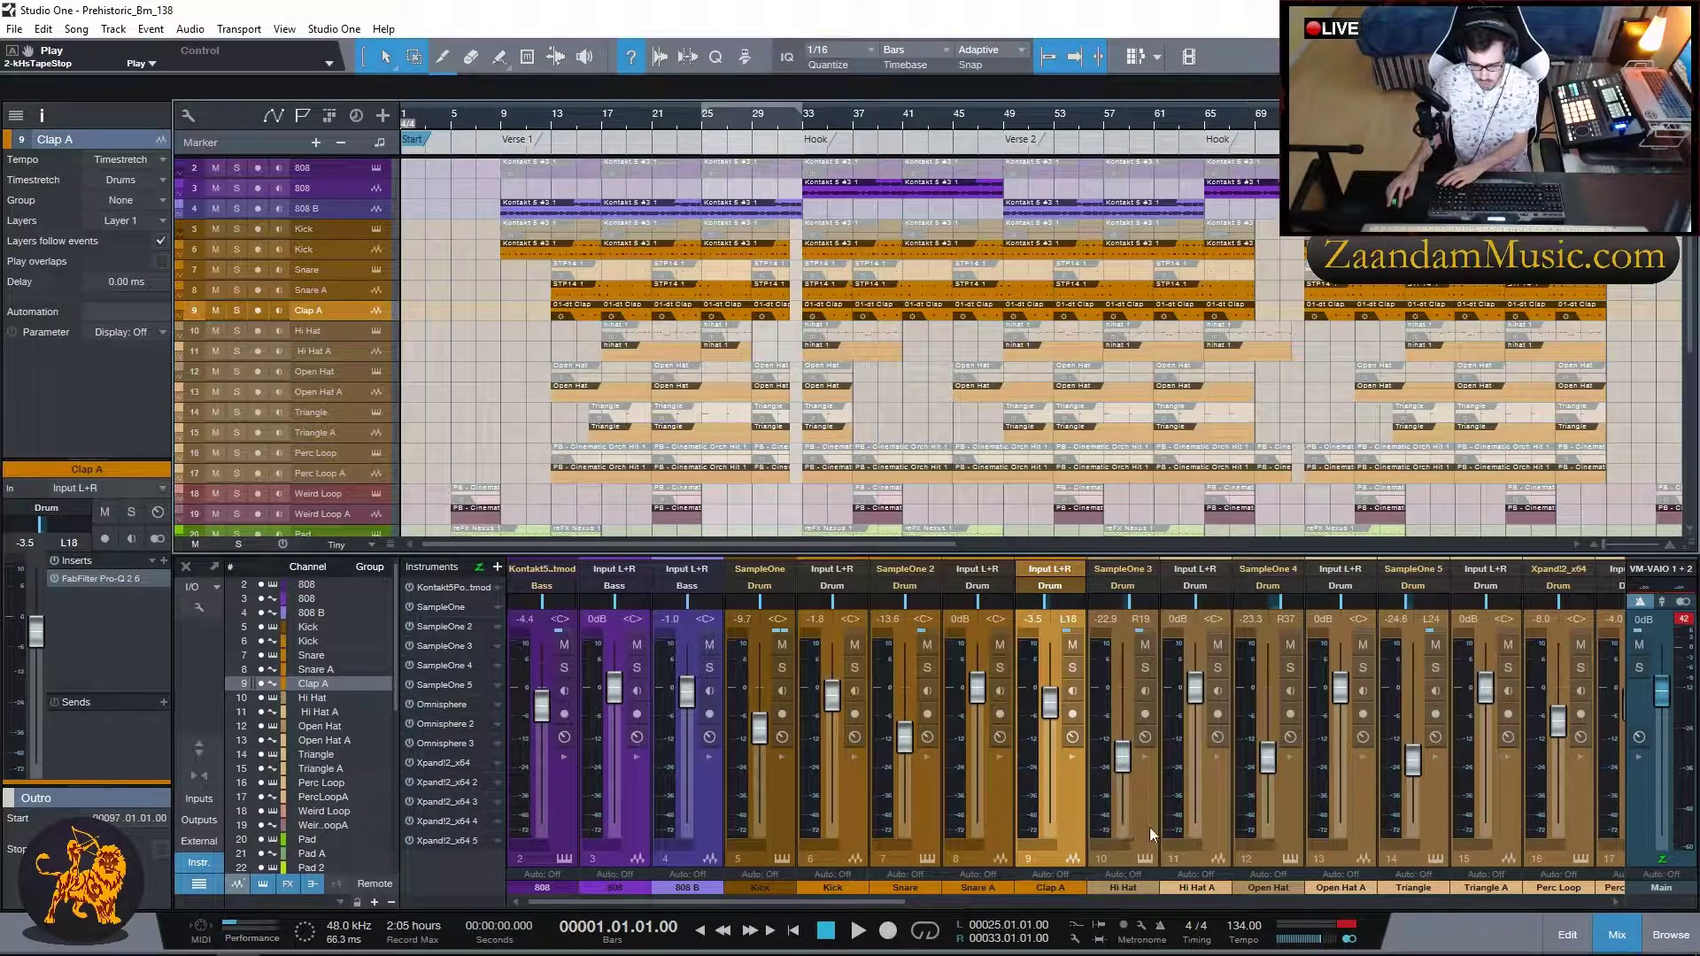
- Select the Hi Hat instrument channel and examine its FabFilter Pro-Q 2 insert
left_click(1144, 789)
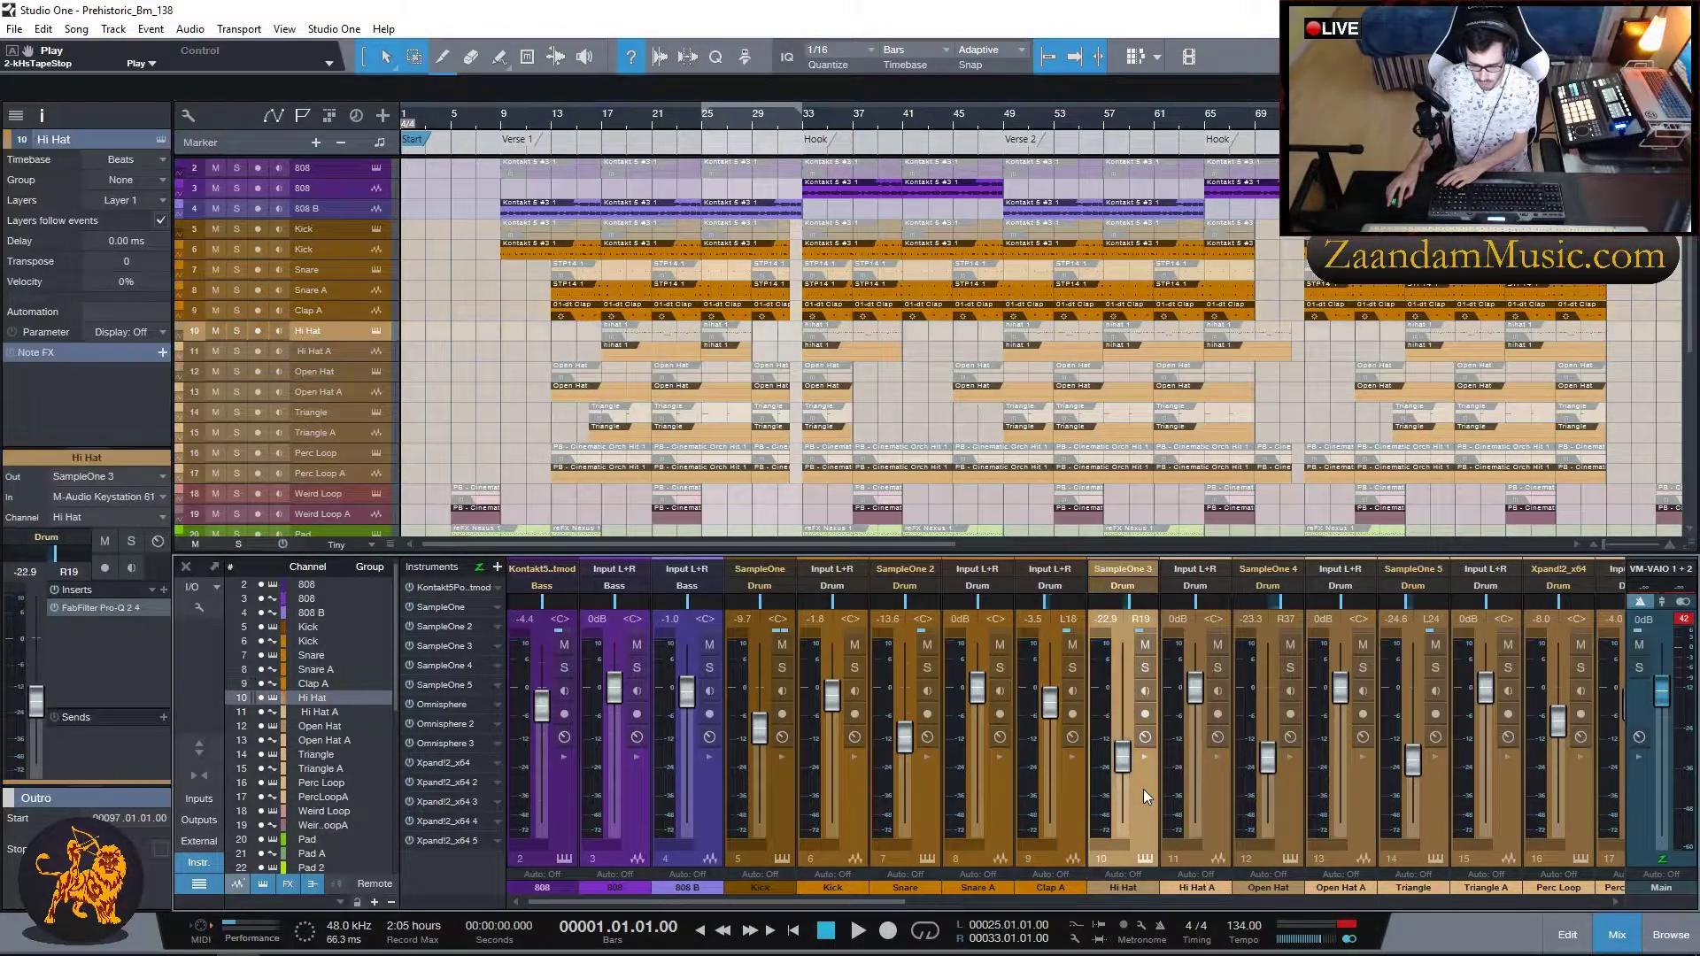
double_click(96, 608)
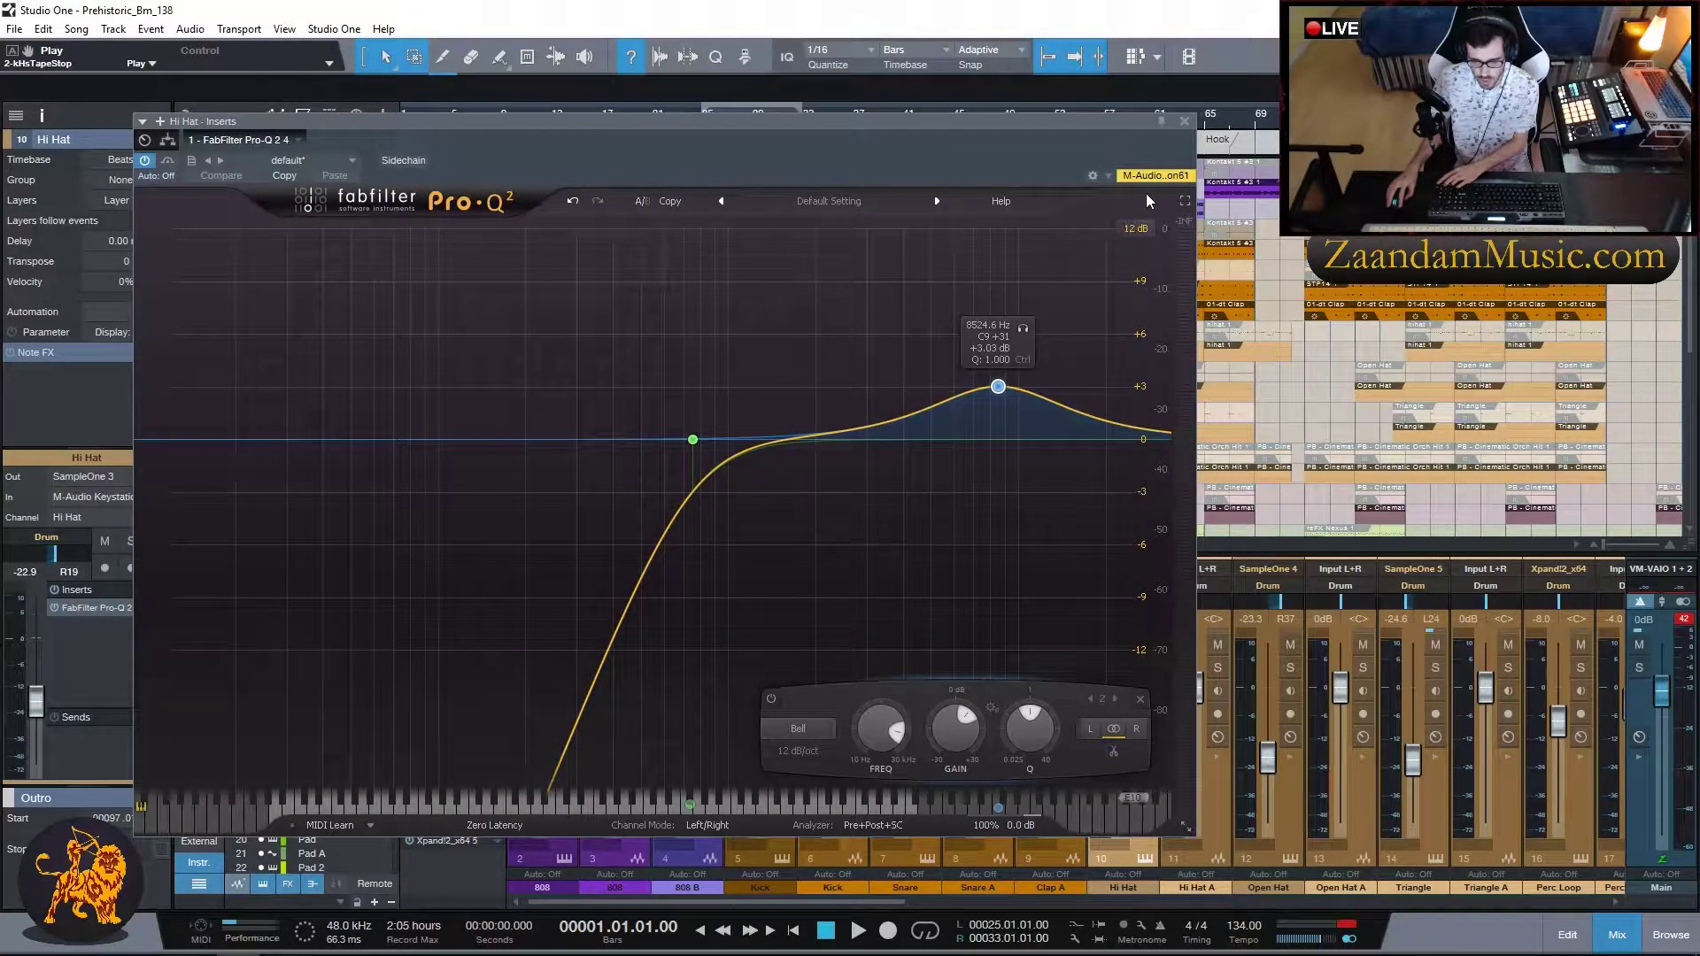
left_click(1183, 122)
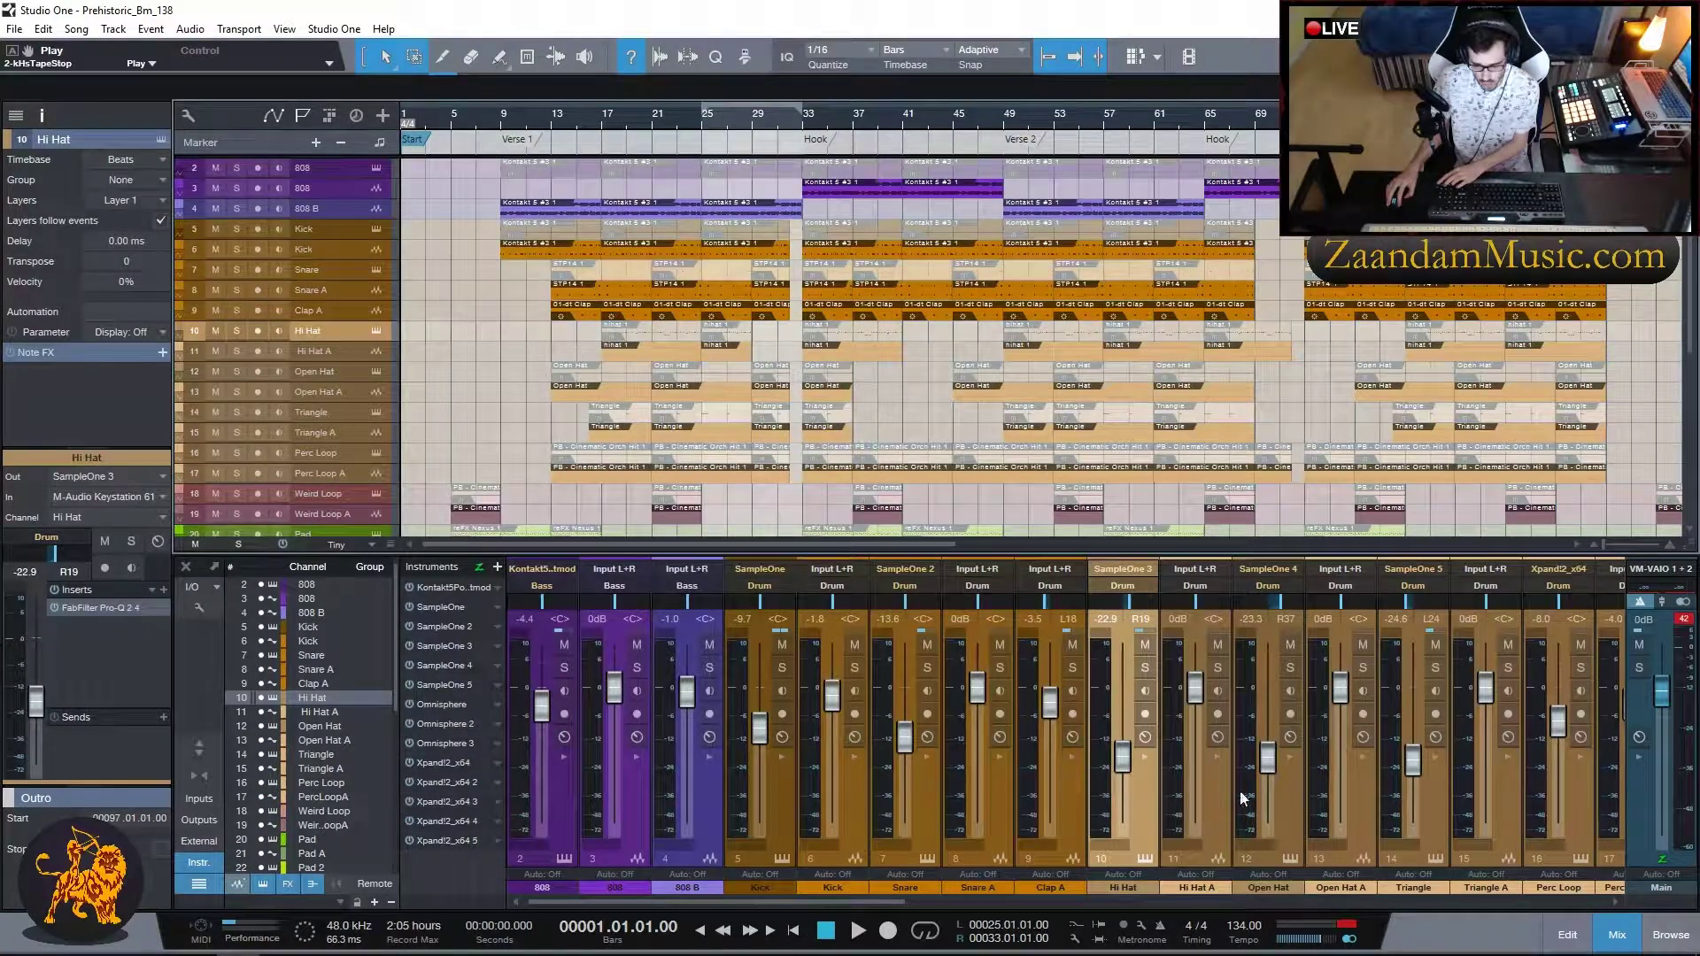
- Select the Open Hat instrument channel and compare the pan positions across the drum channels in the mixer
left_click(1286, 799)
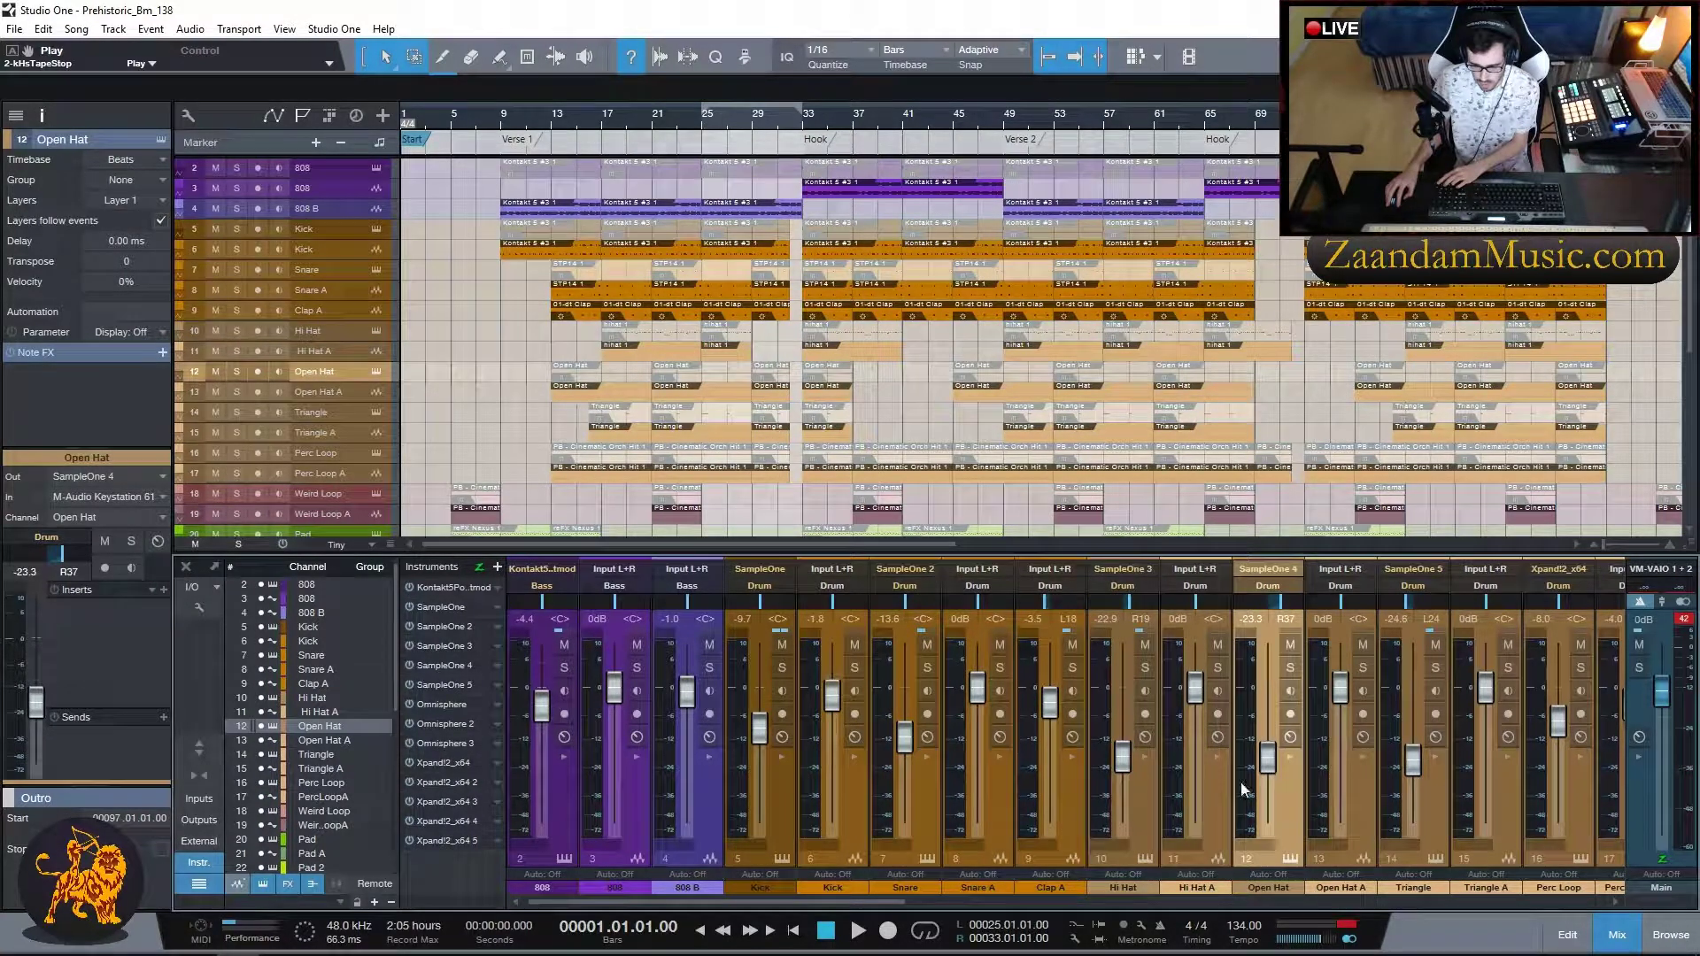
left_click_drag(864, 901, 1049, 893)
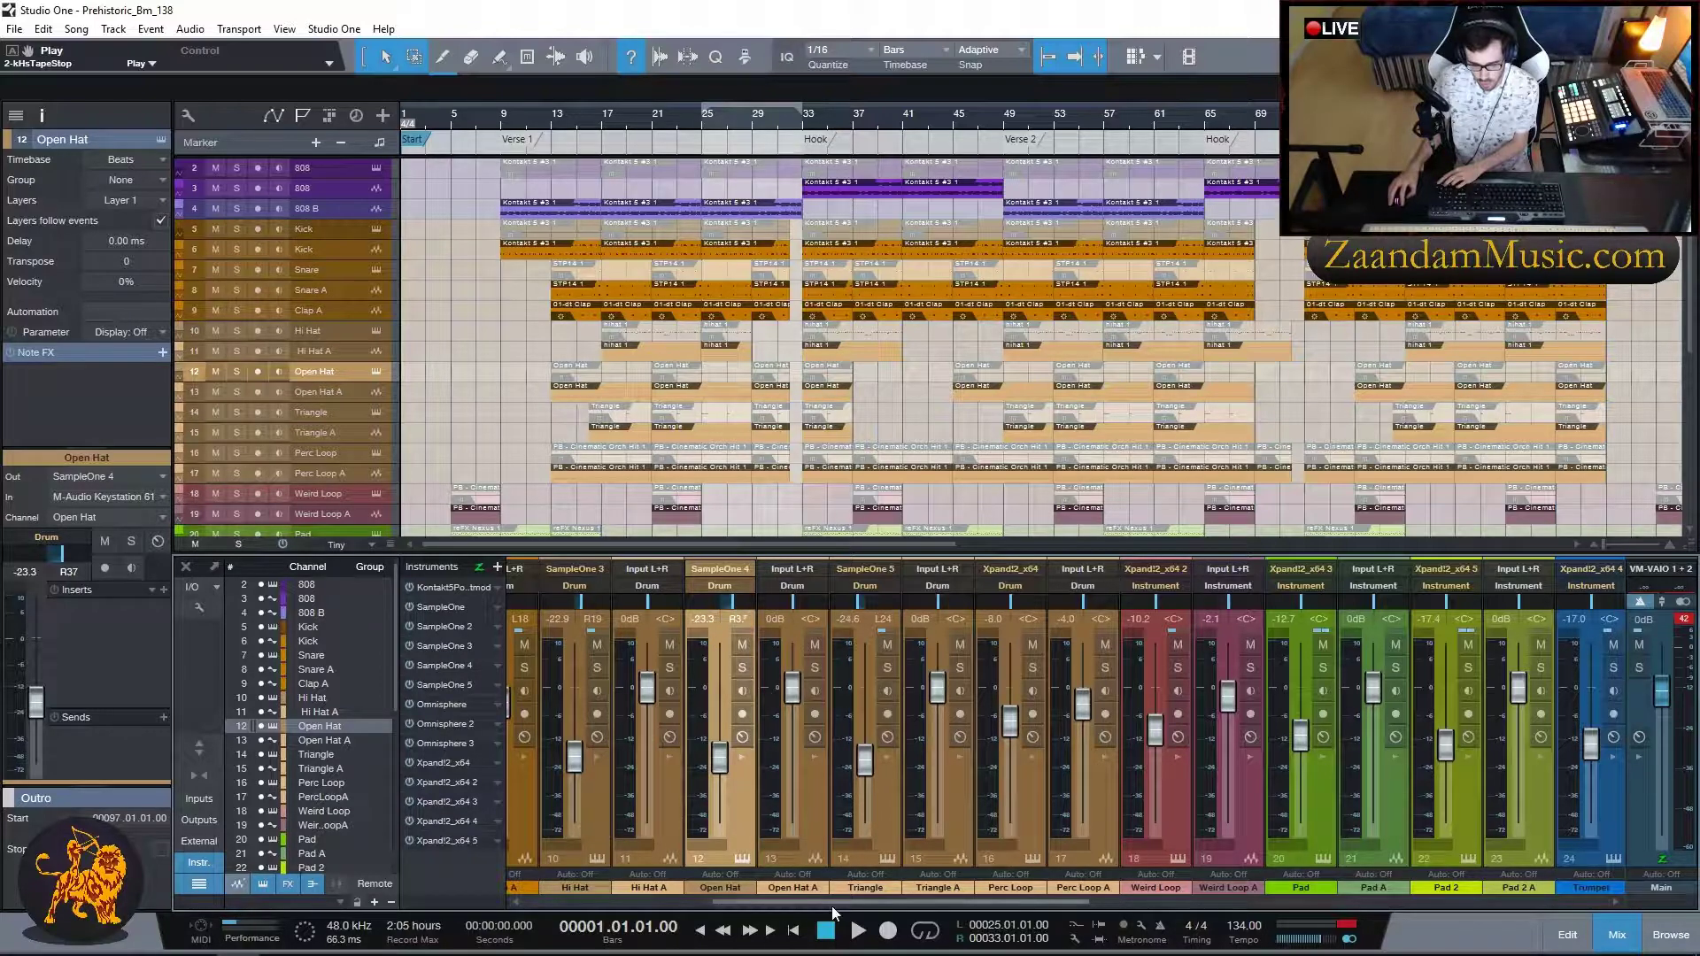
left_click_drag(837, 902, 629, 901)
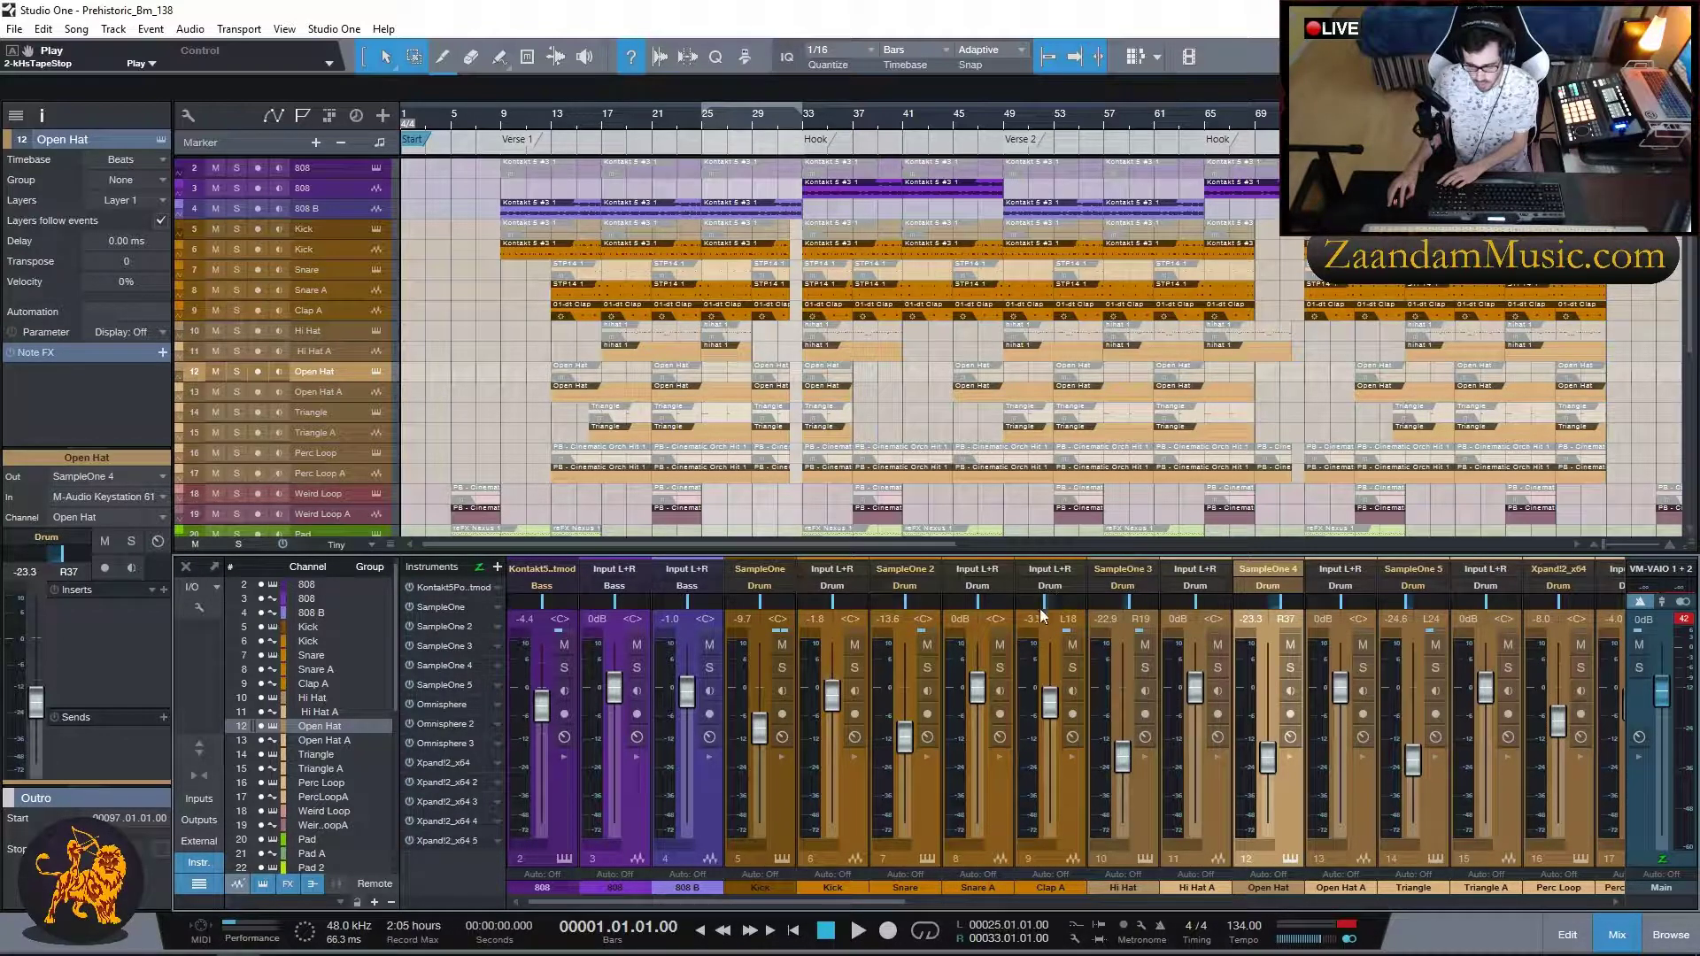
left_click_drag(737, 905, 896, 896)
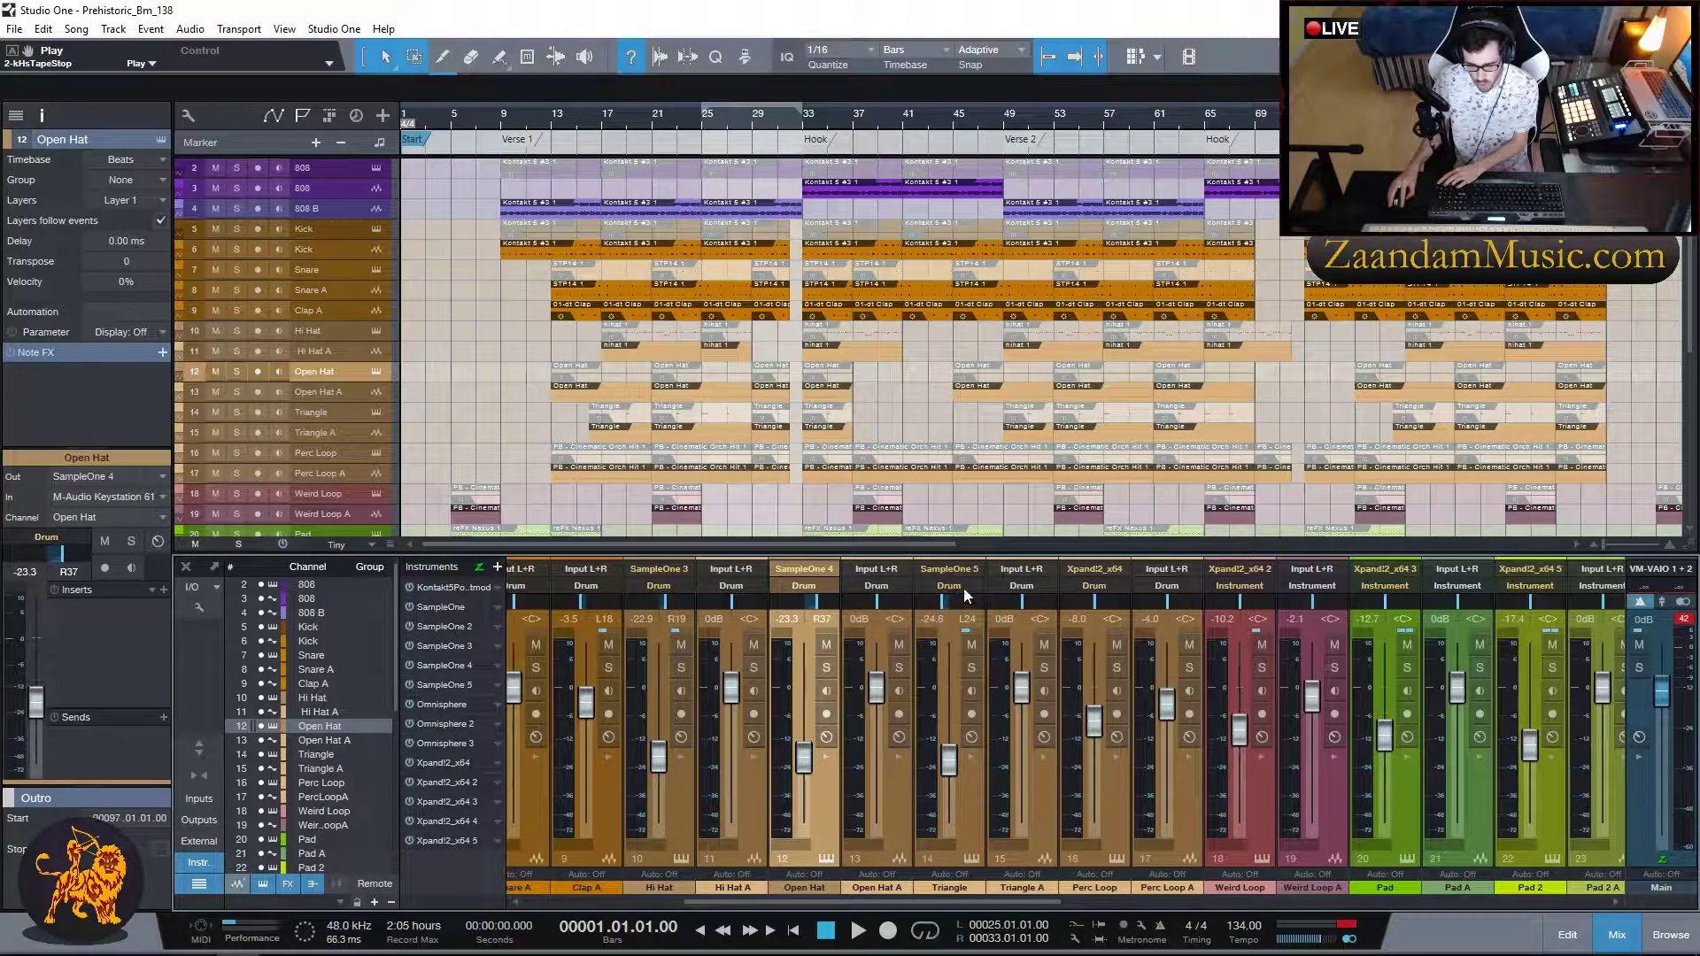
left_click_drag(832, 901, 884, 880)
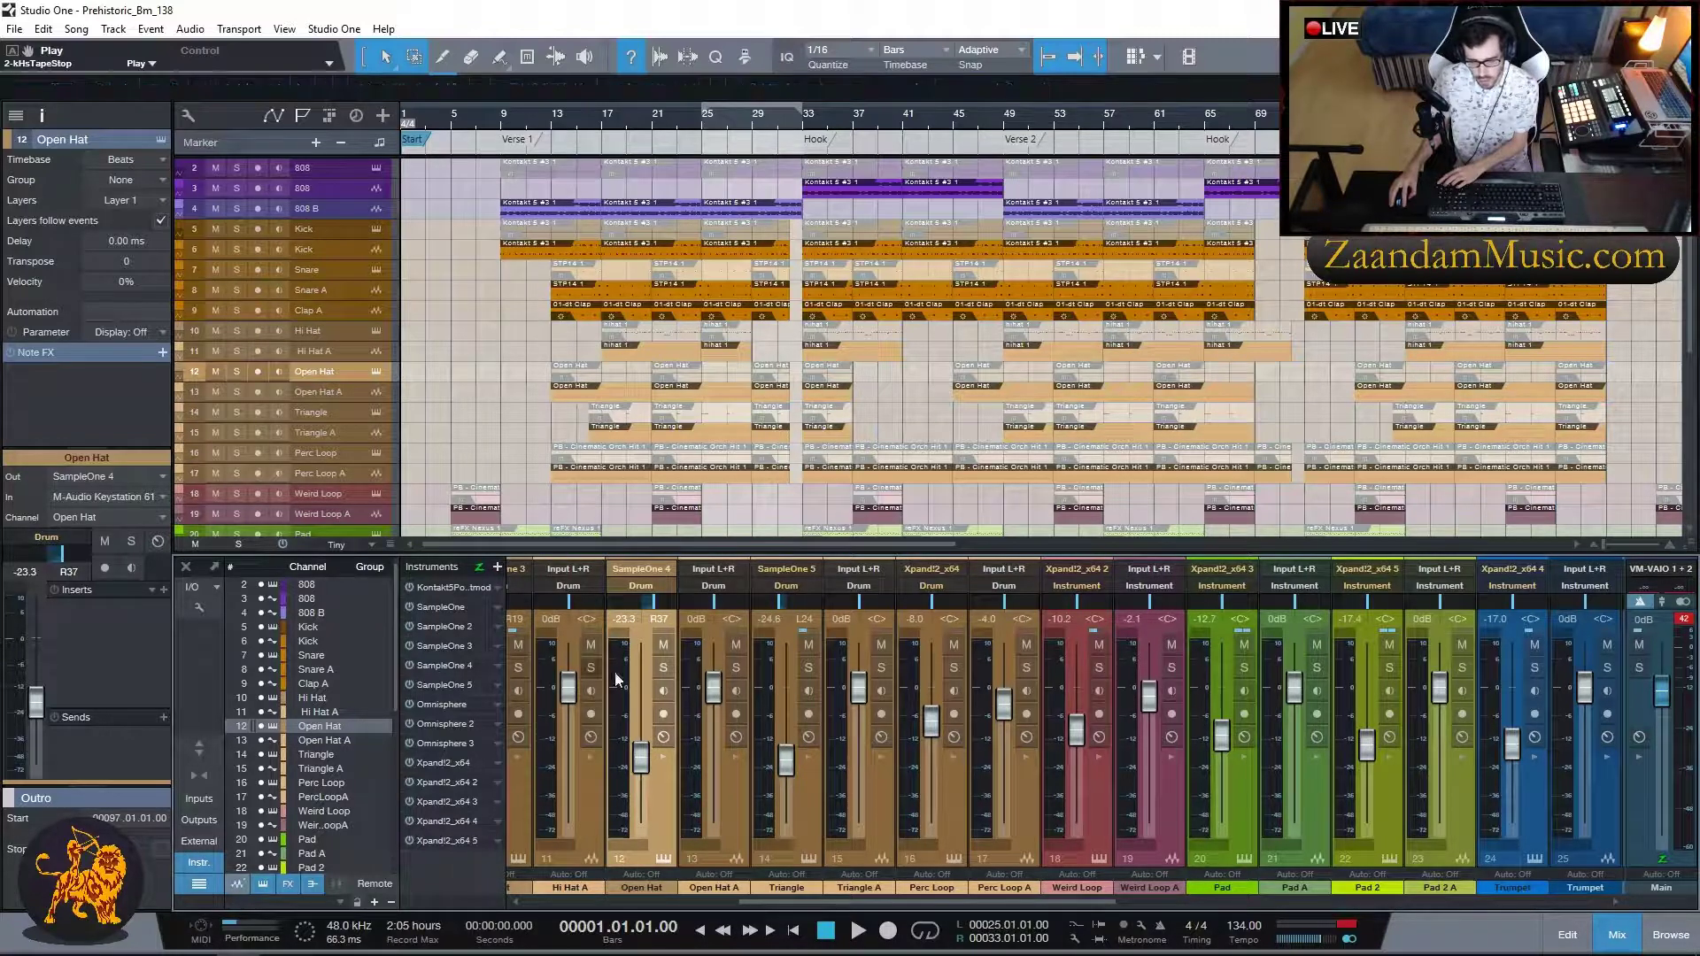
- Examine the FabFilter Pro-Q 2 insert on the Triangle instrument channel, and check the Perc Loop instrument channel for inserts
left_click(805, 795)
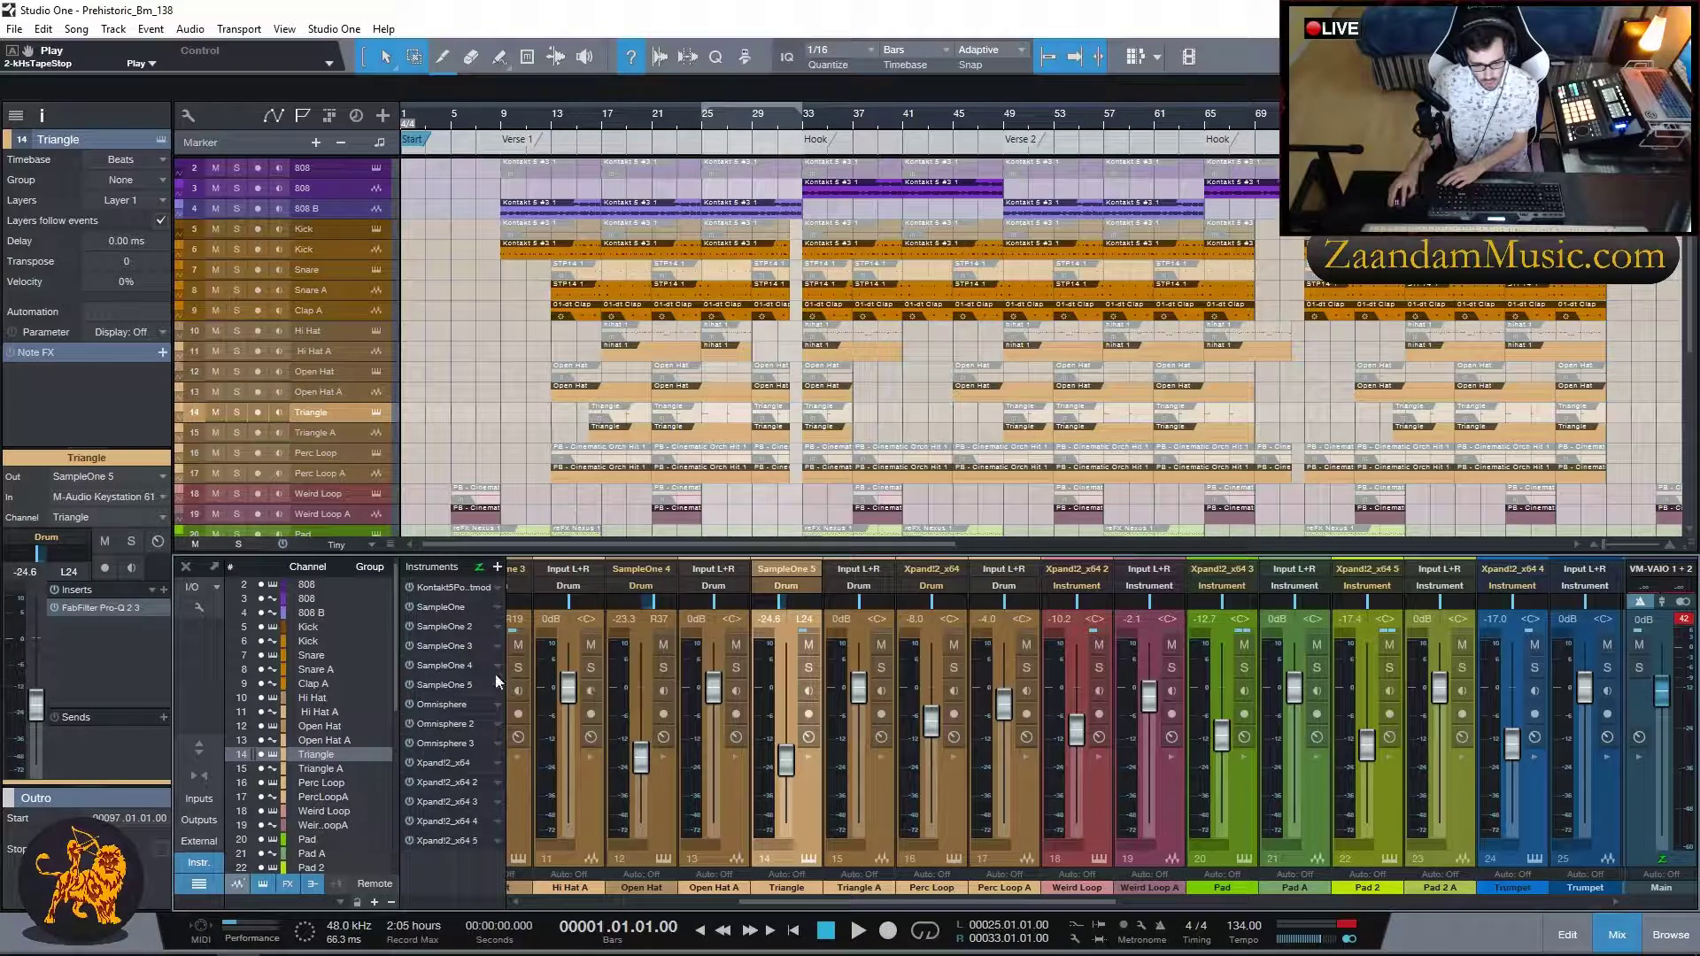
left_click(83, 609)
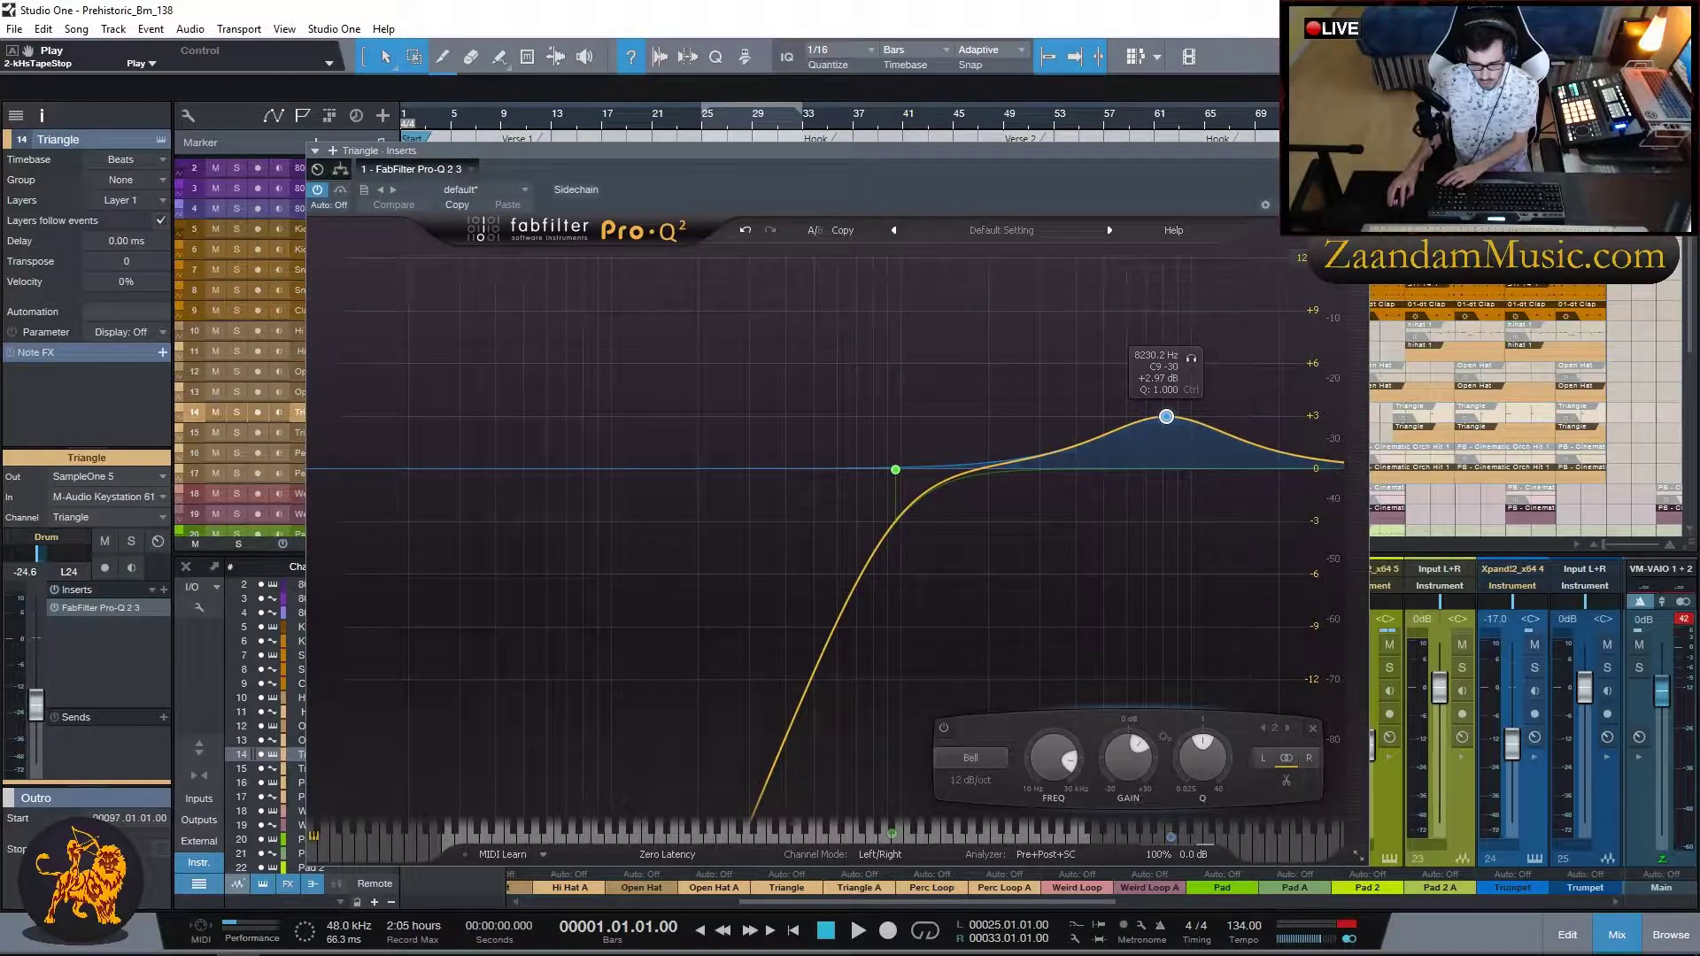
key("Escape")
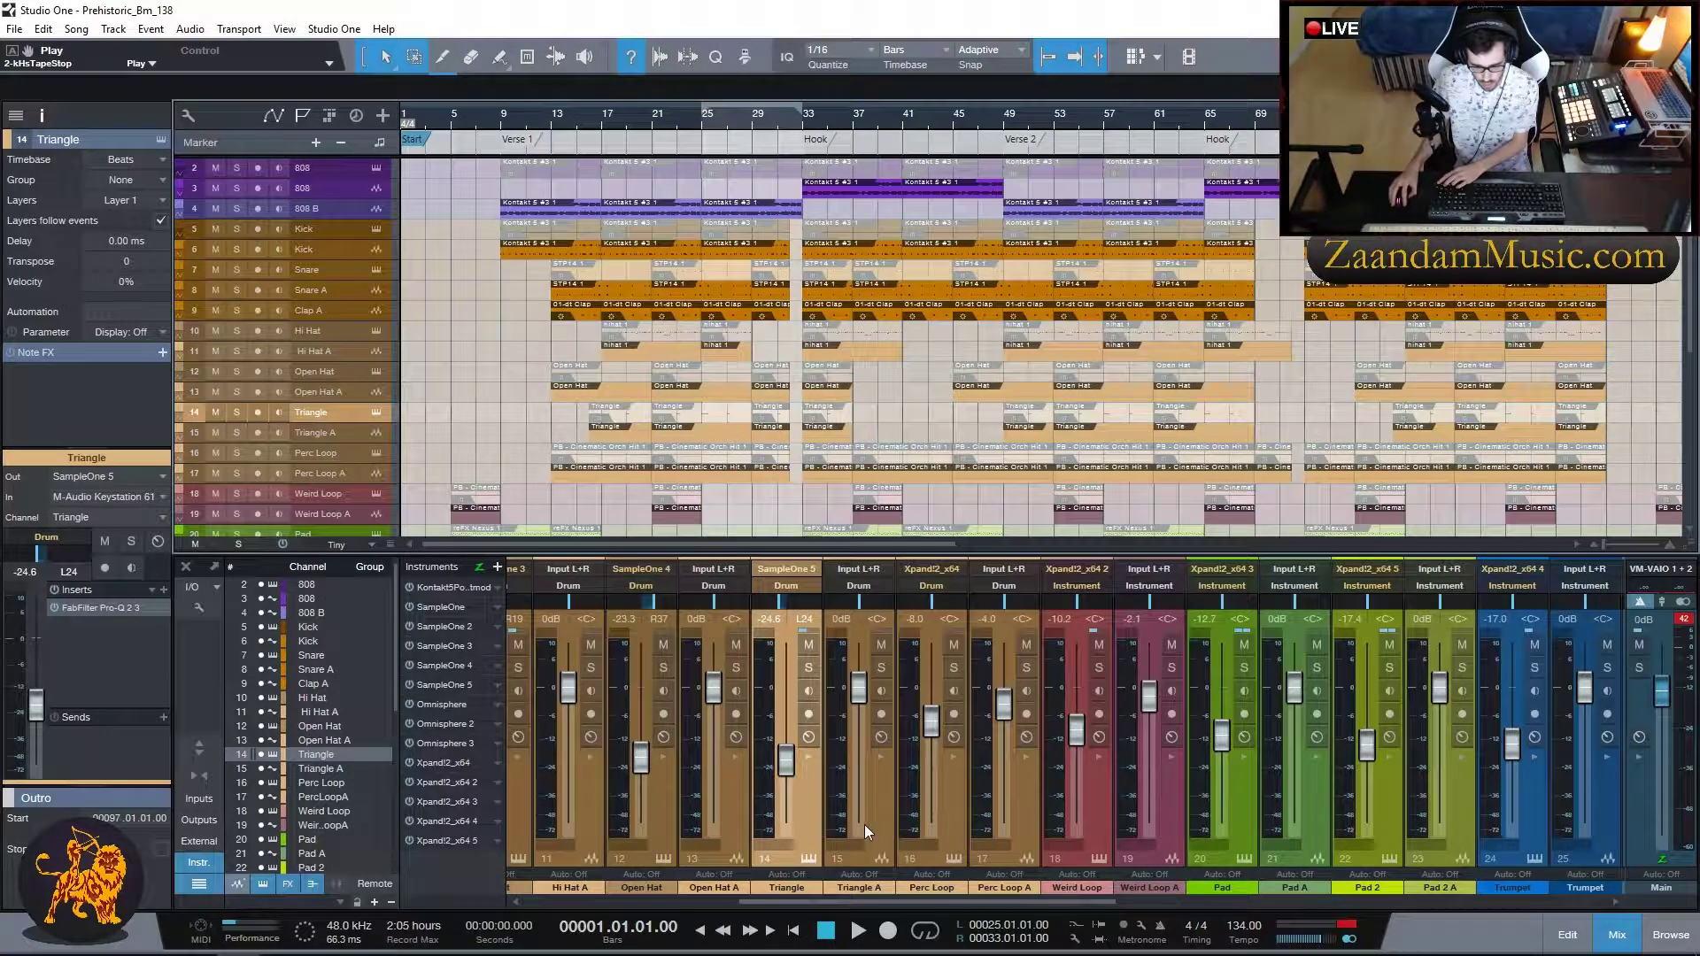
left_click(947, 816)
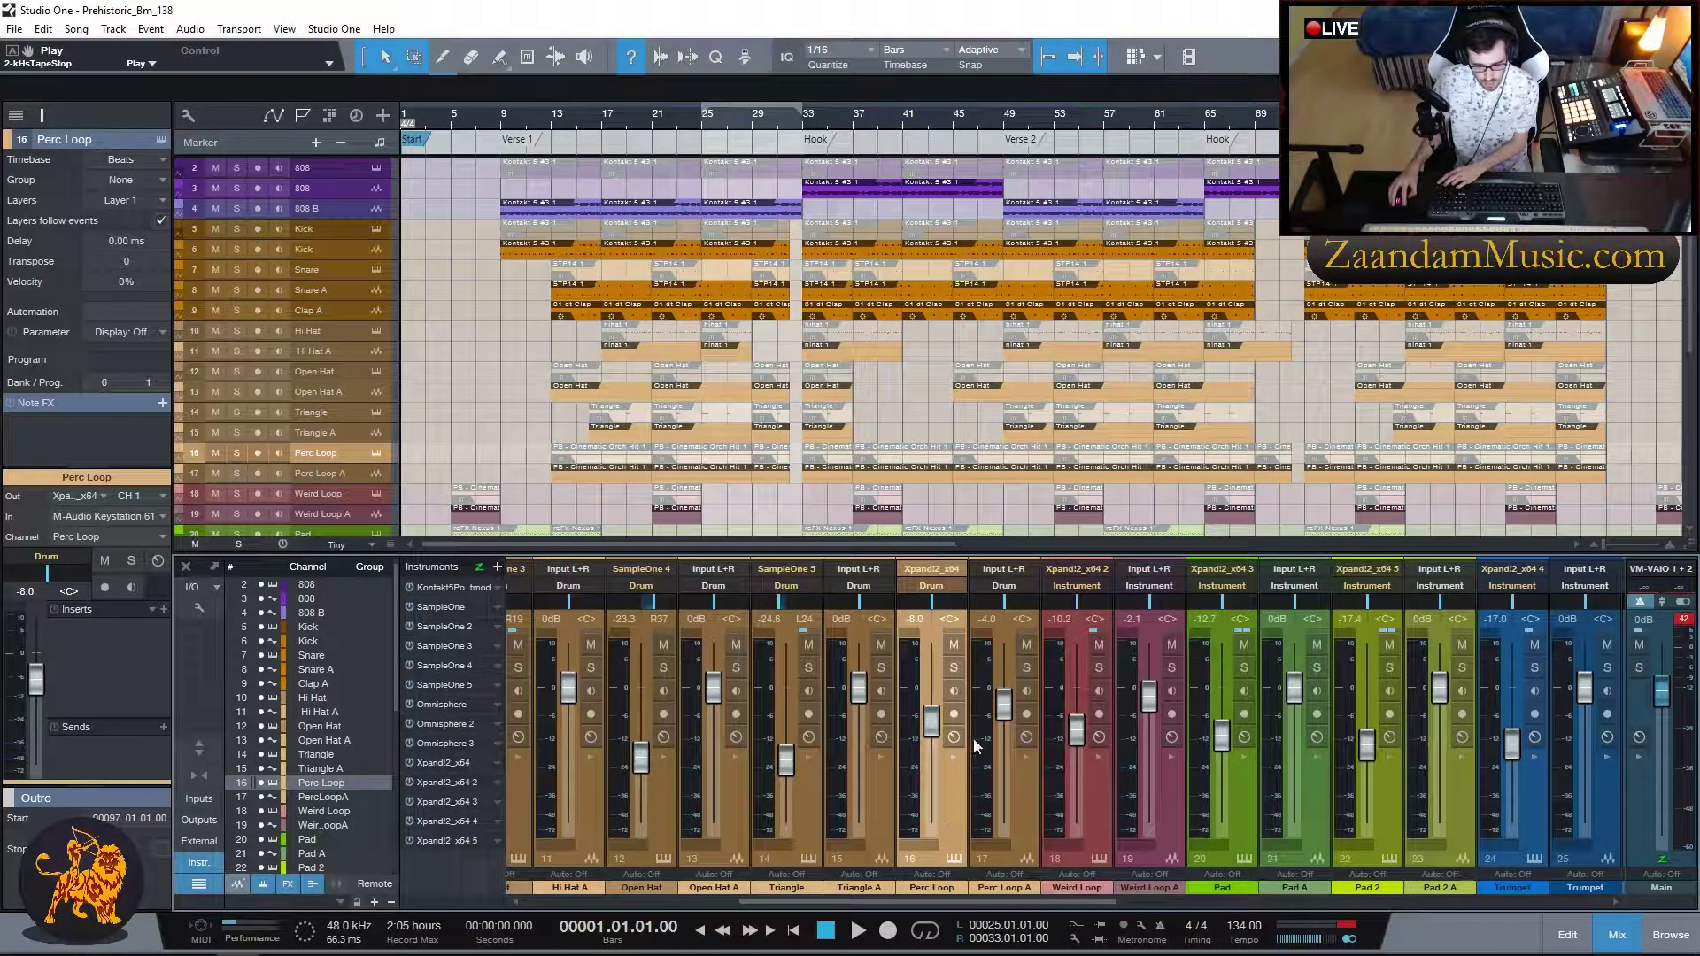
- Select the Weird Loop instrument channel and examine the bands of its FabFilter Pro-Q 2 insert
left_click_drag(863, 901, 979, 903)
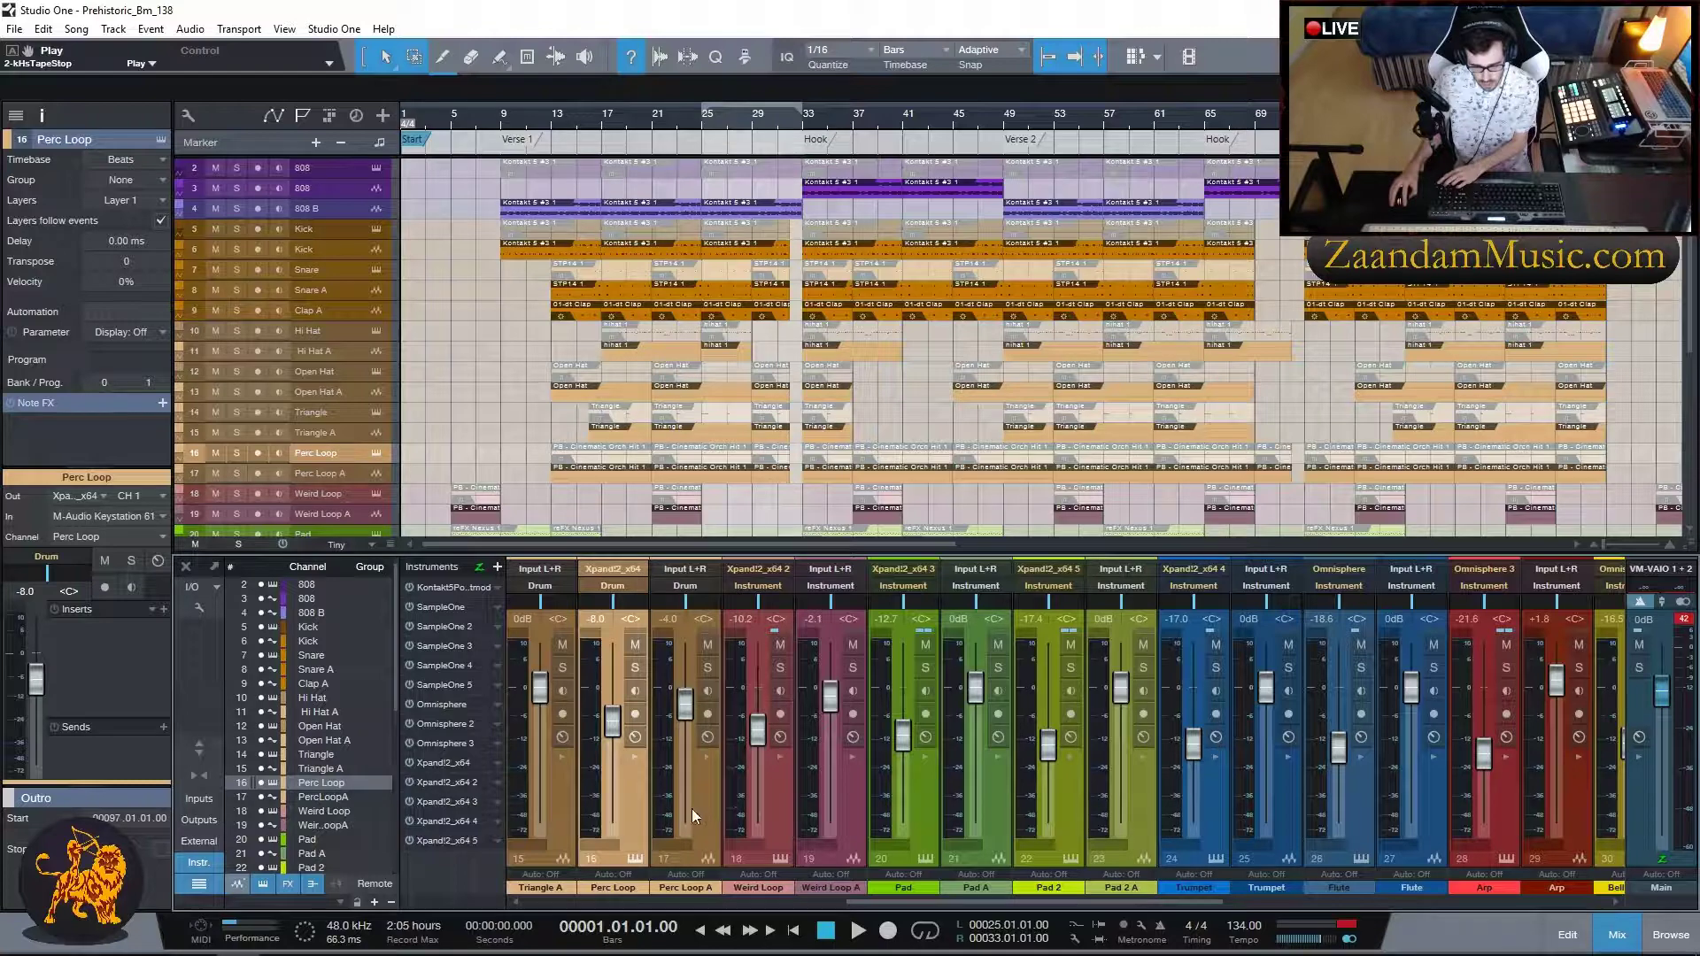
left_click(771, 799)
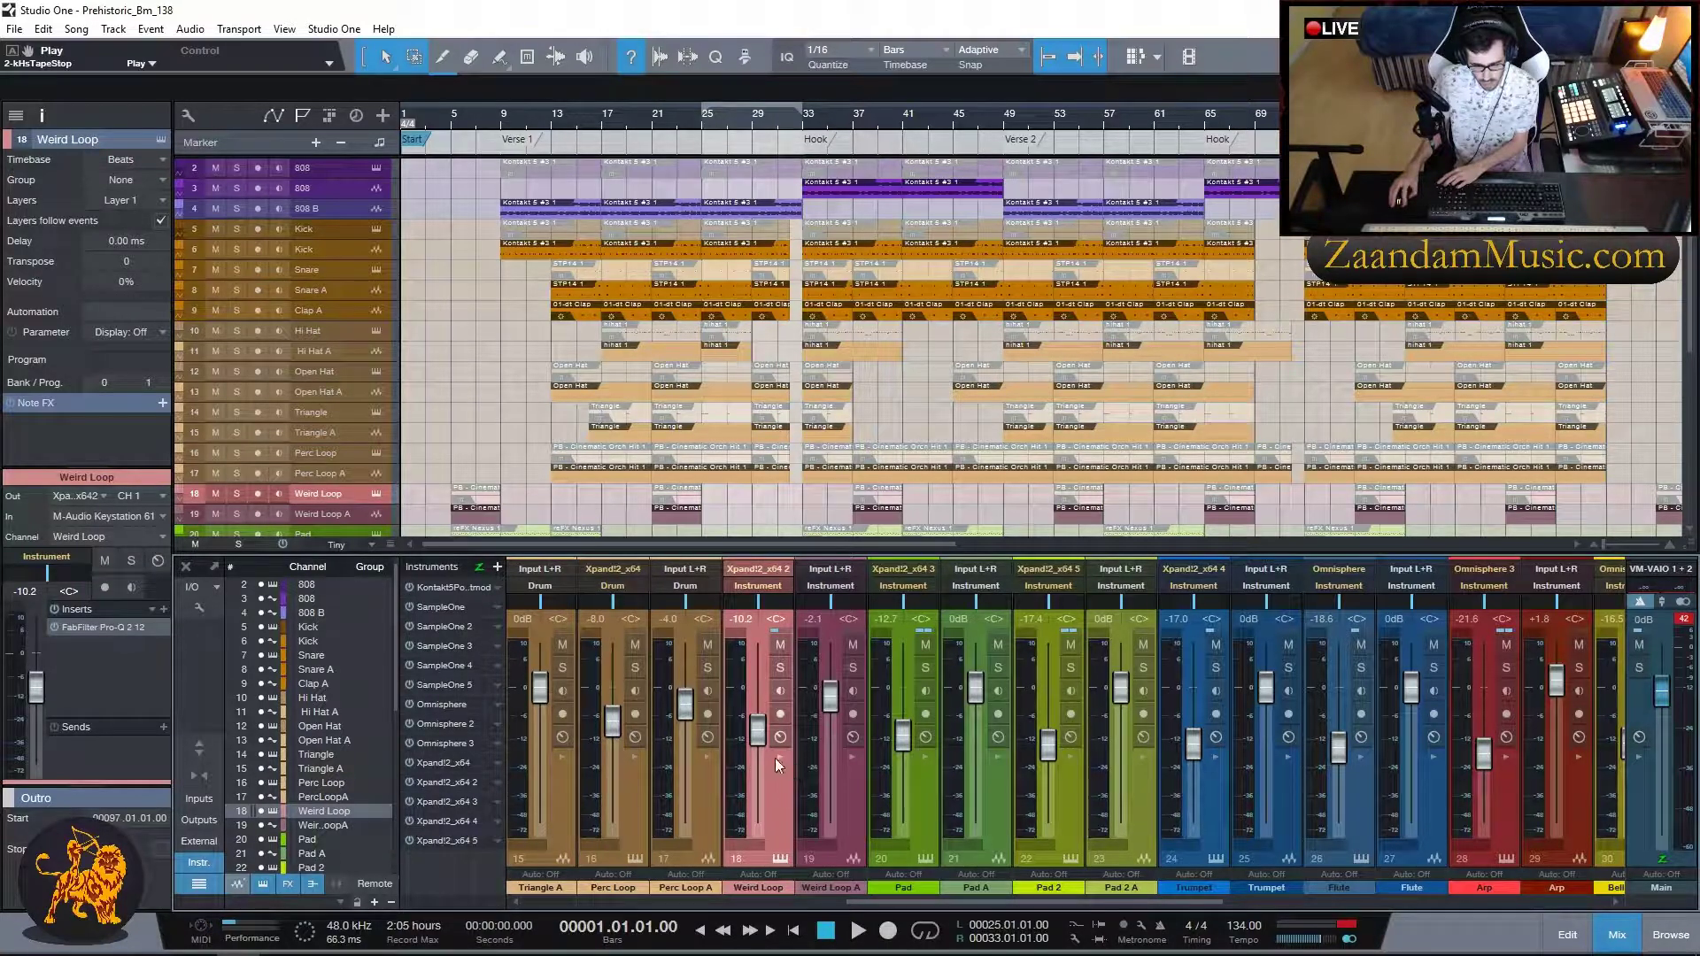
left_click(87, 626)
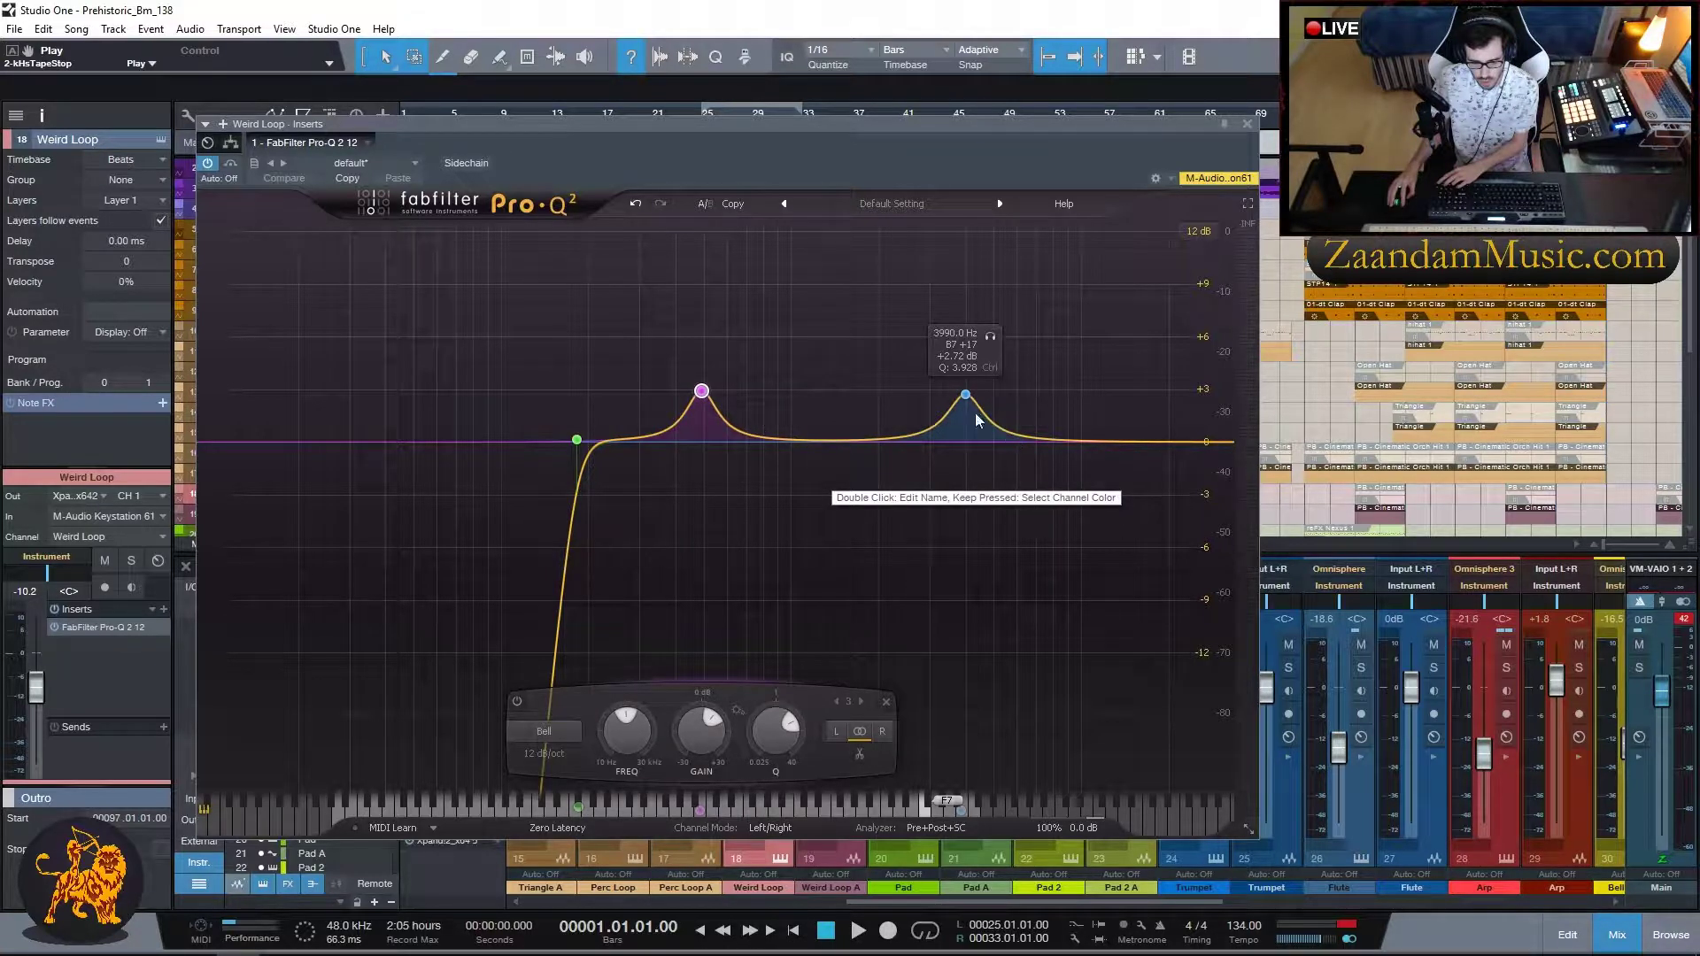
left_click(1249, 123)
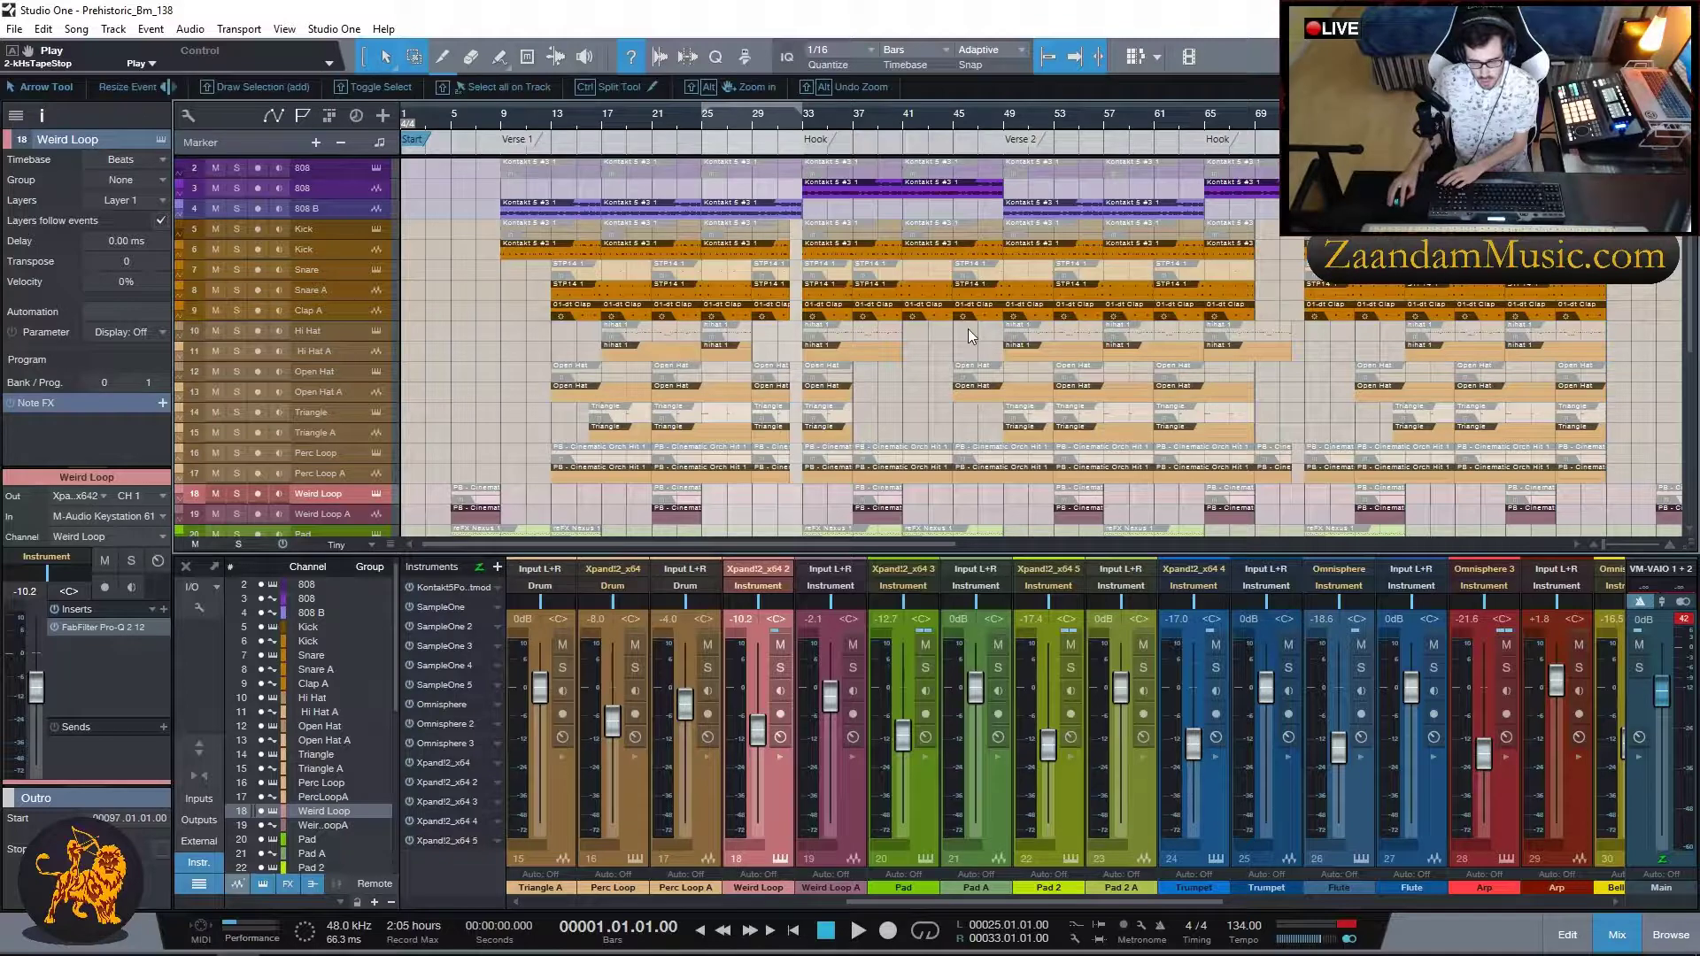
- Examine the FabFilter Pro-Q 2 inserts on the Pad and Pad 2 instrument channels
left_click_drag(878, 901, 937, 901)
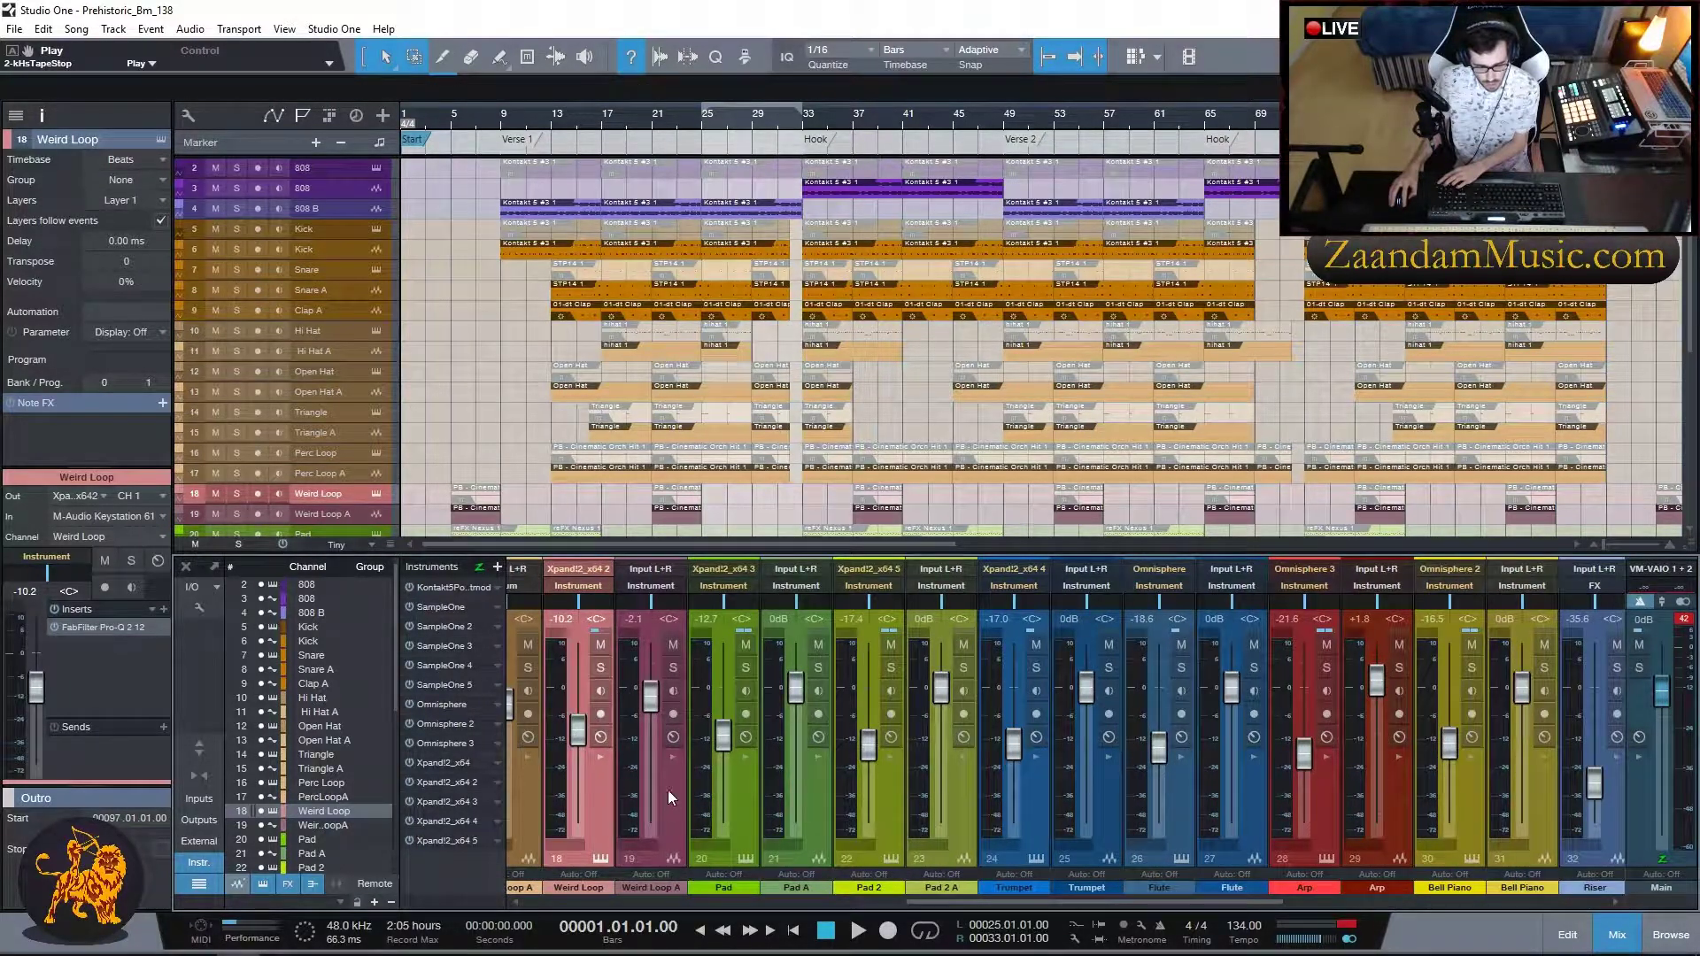
left_click(734, 804)
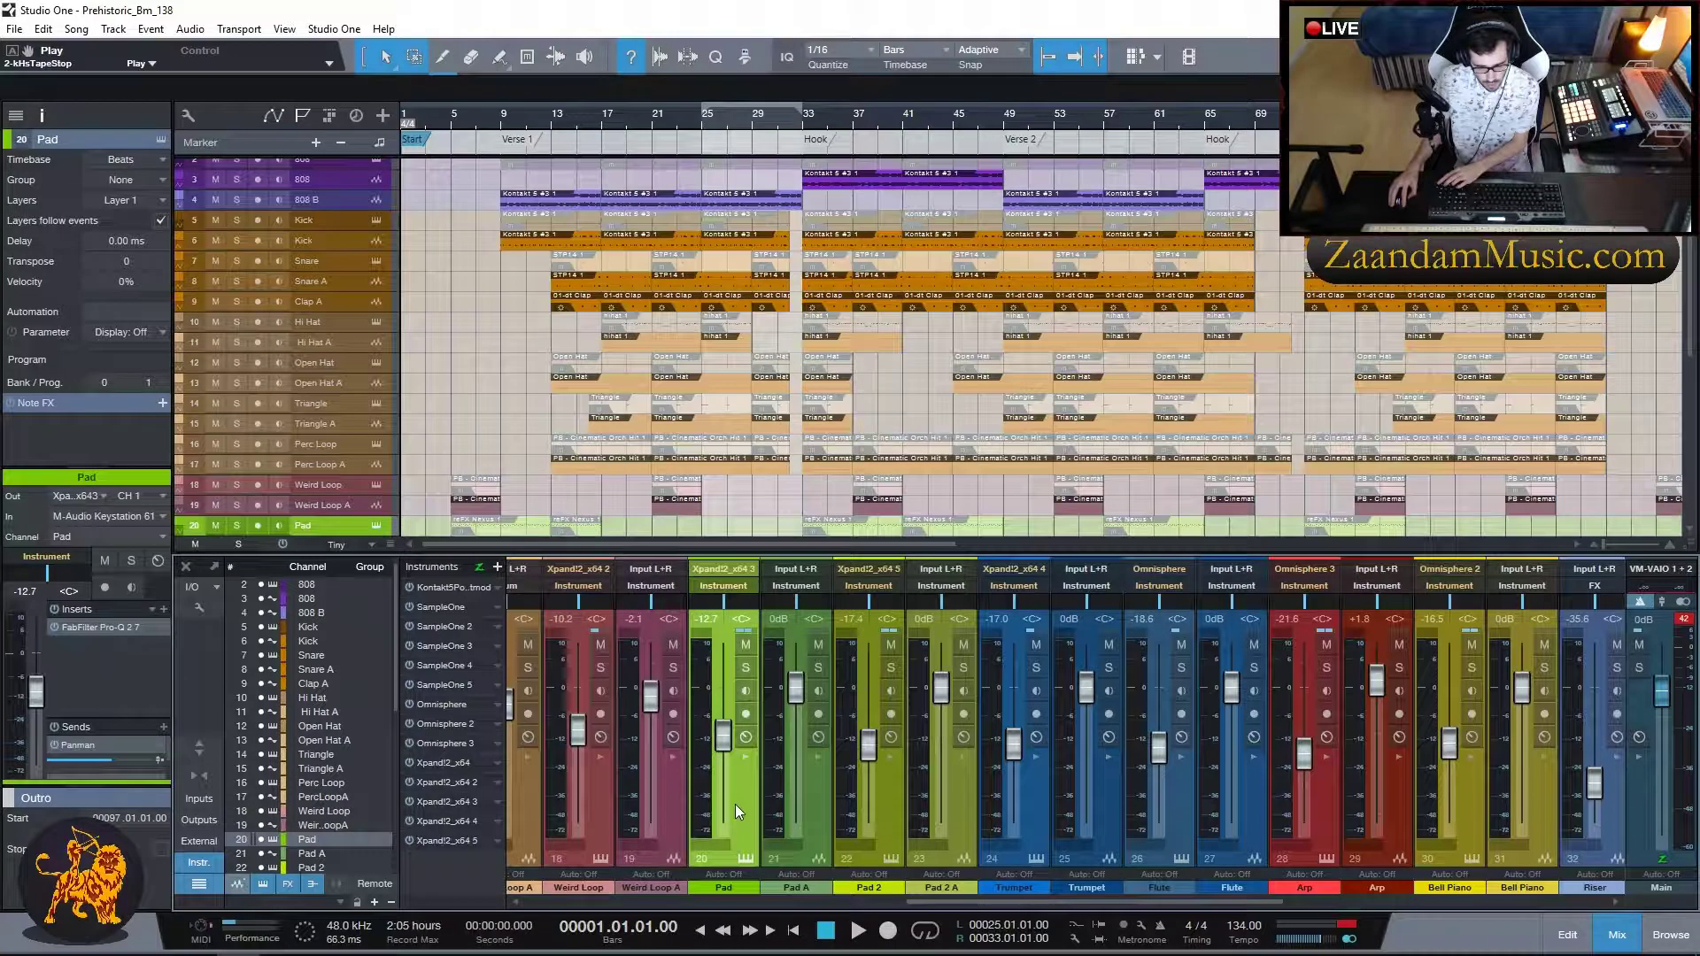
left_click(104, 629)
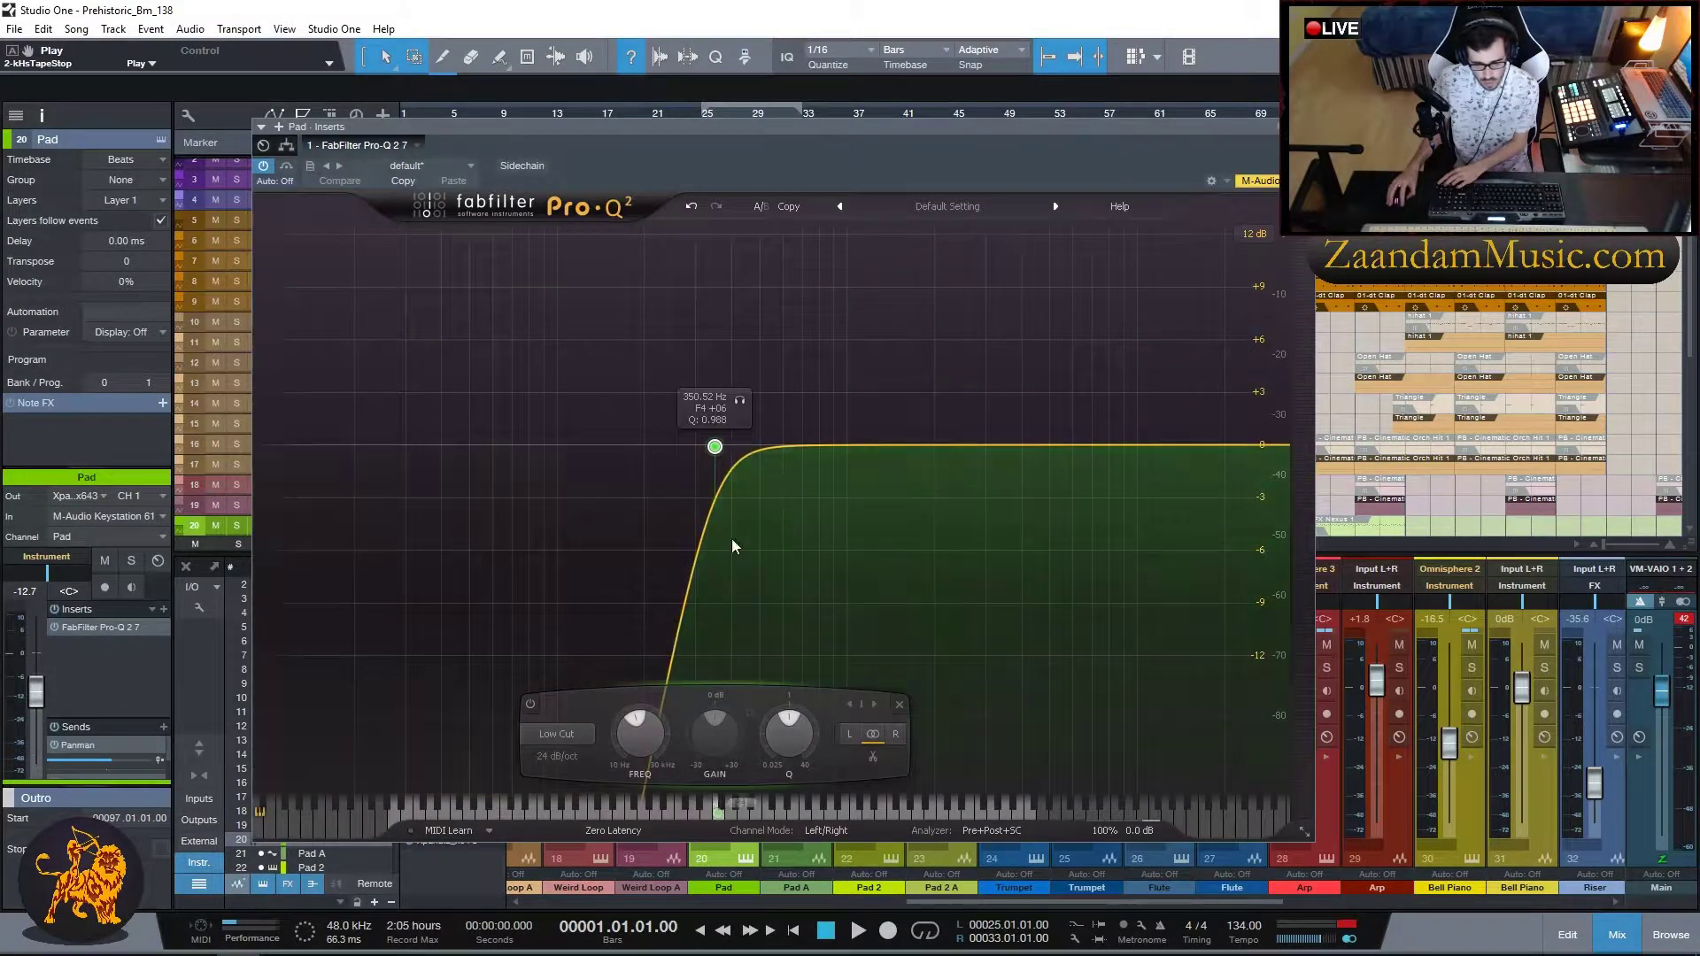
key("Escape")
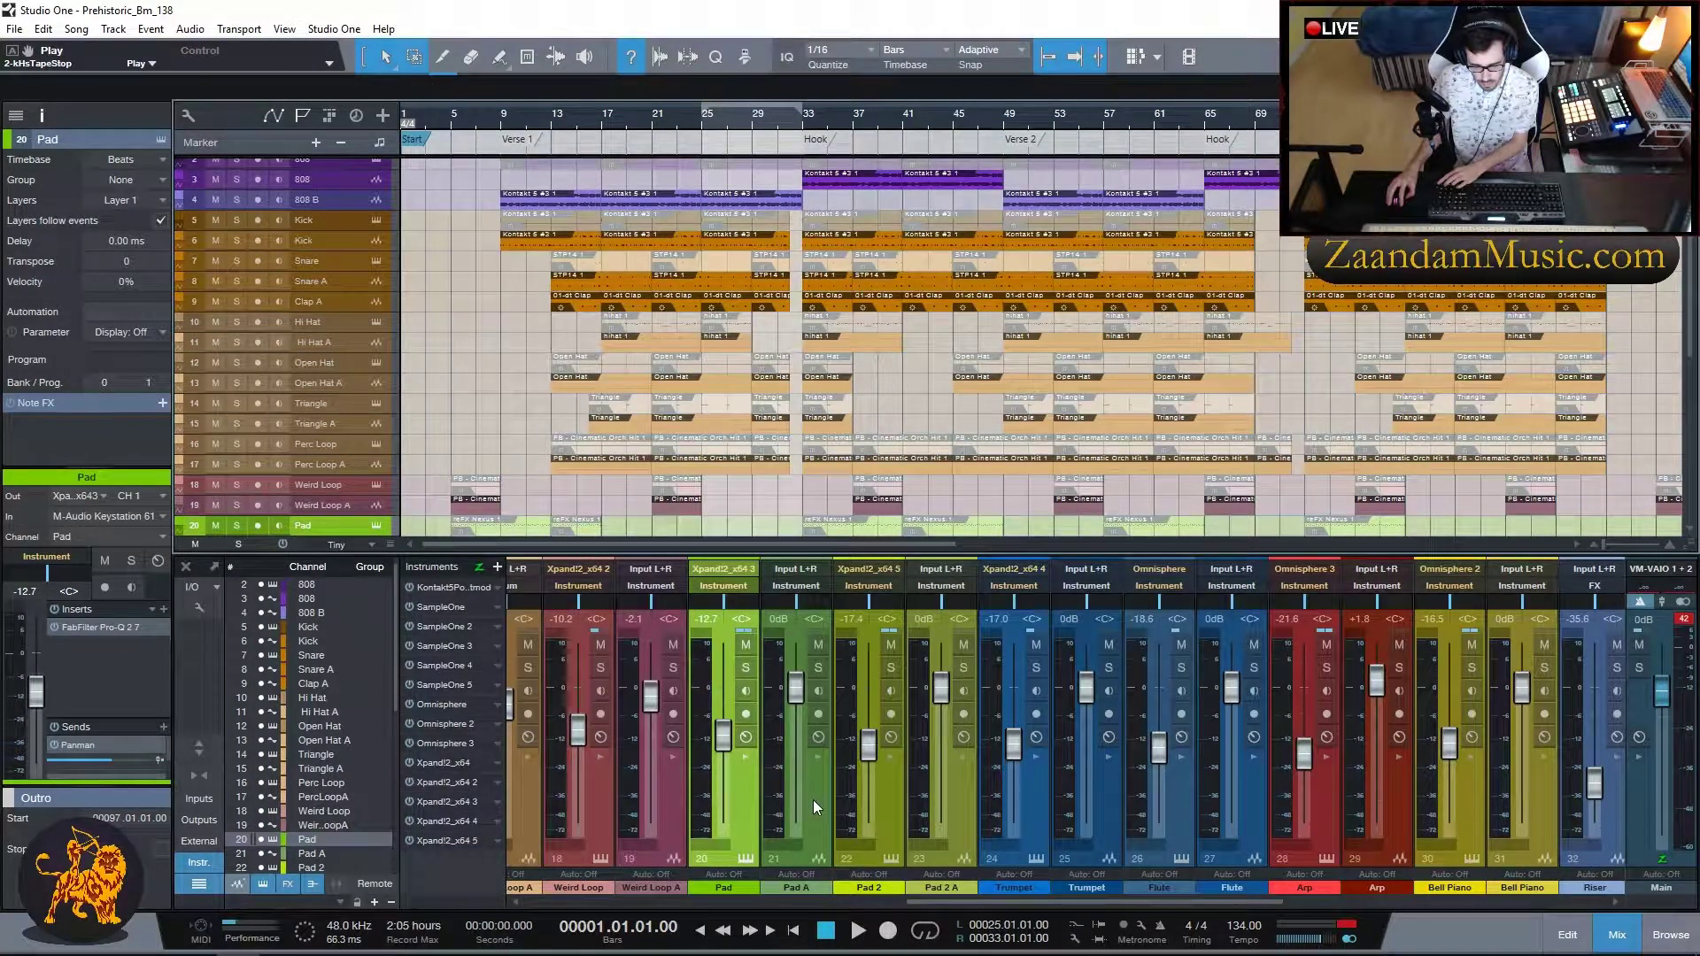
left_click(885, 799)
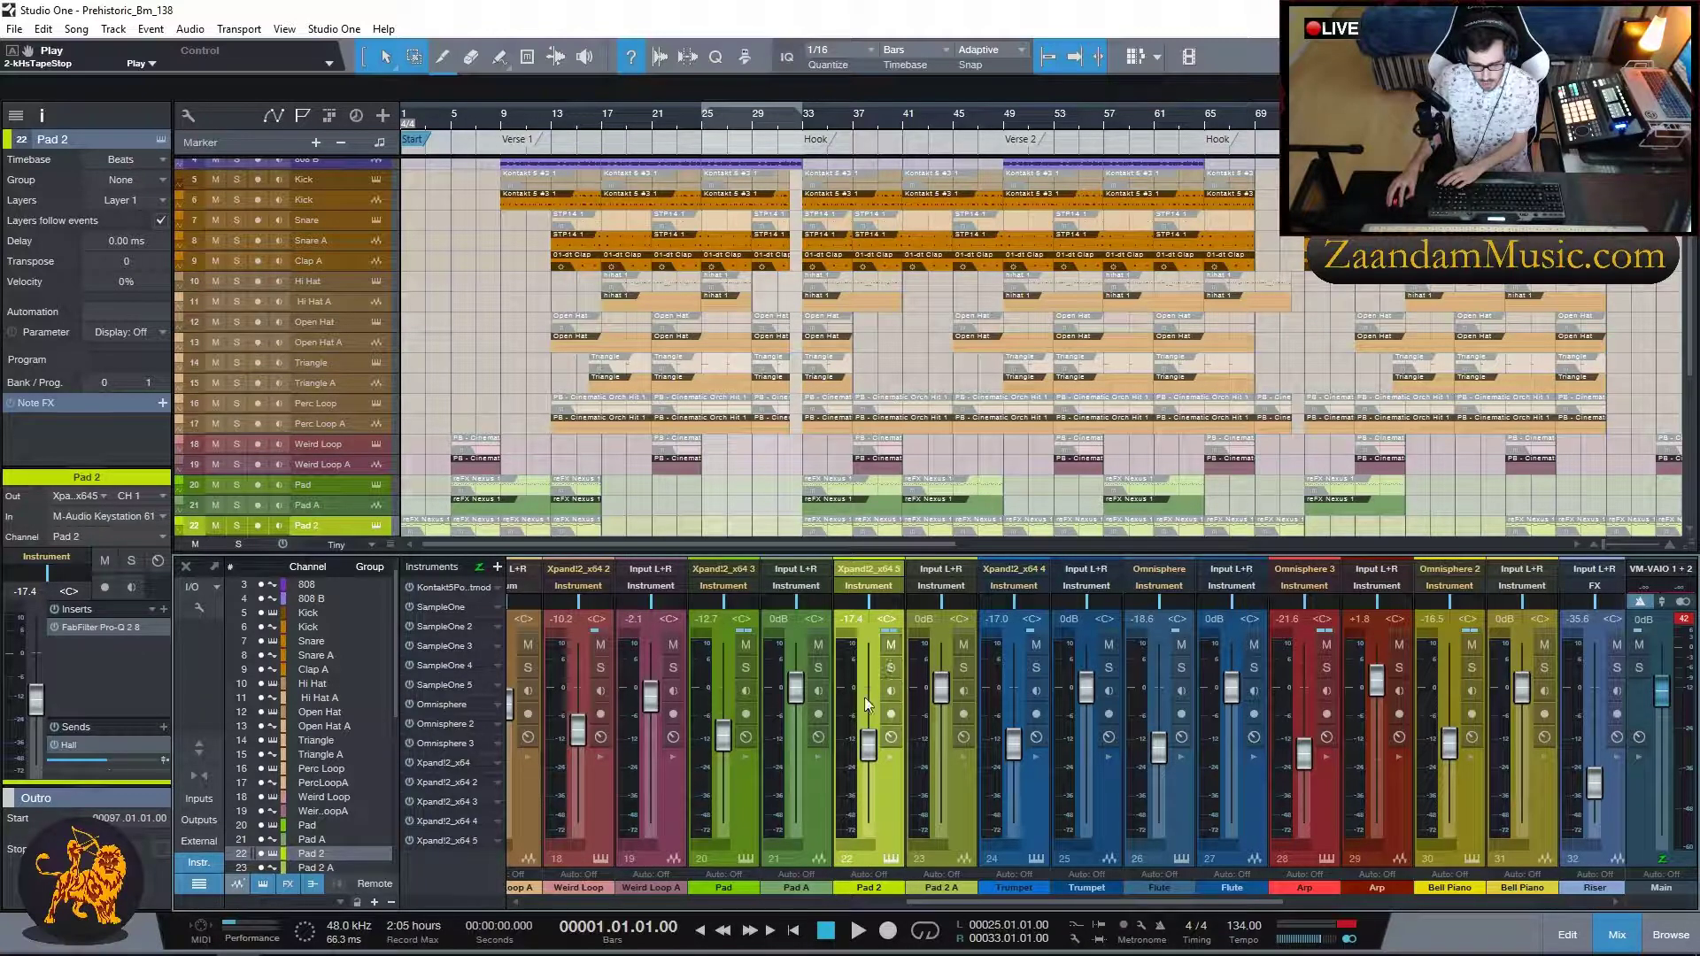
left_click(90, 629)
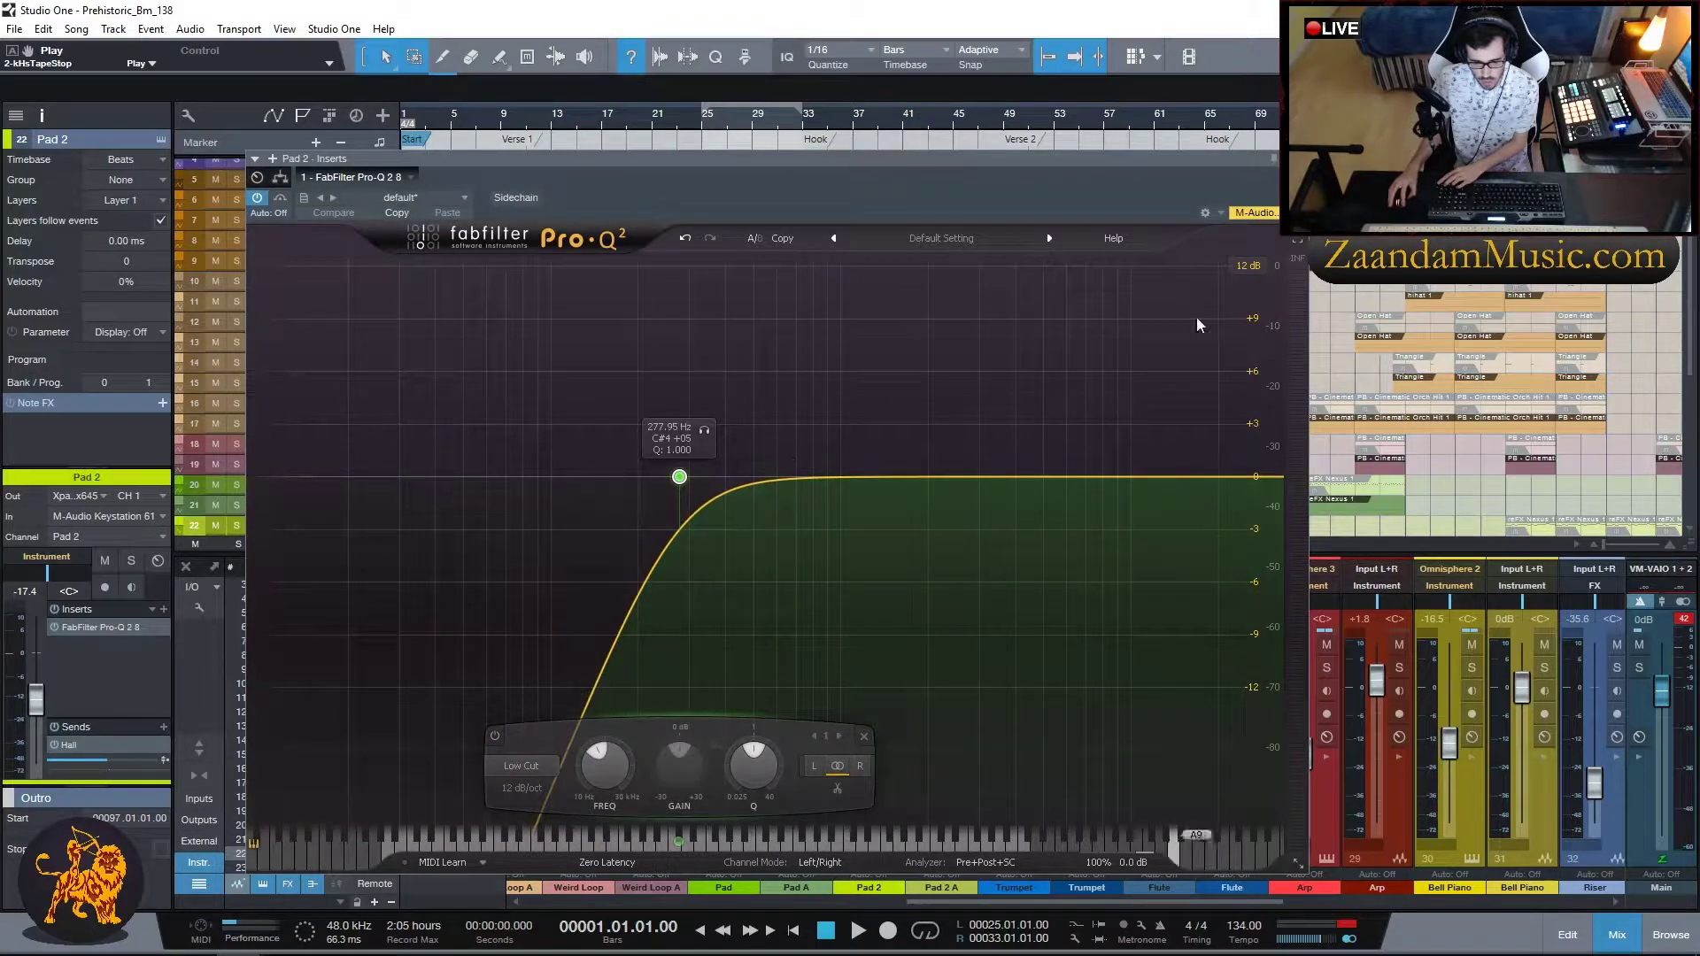
left_click(1273, 159)
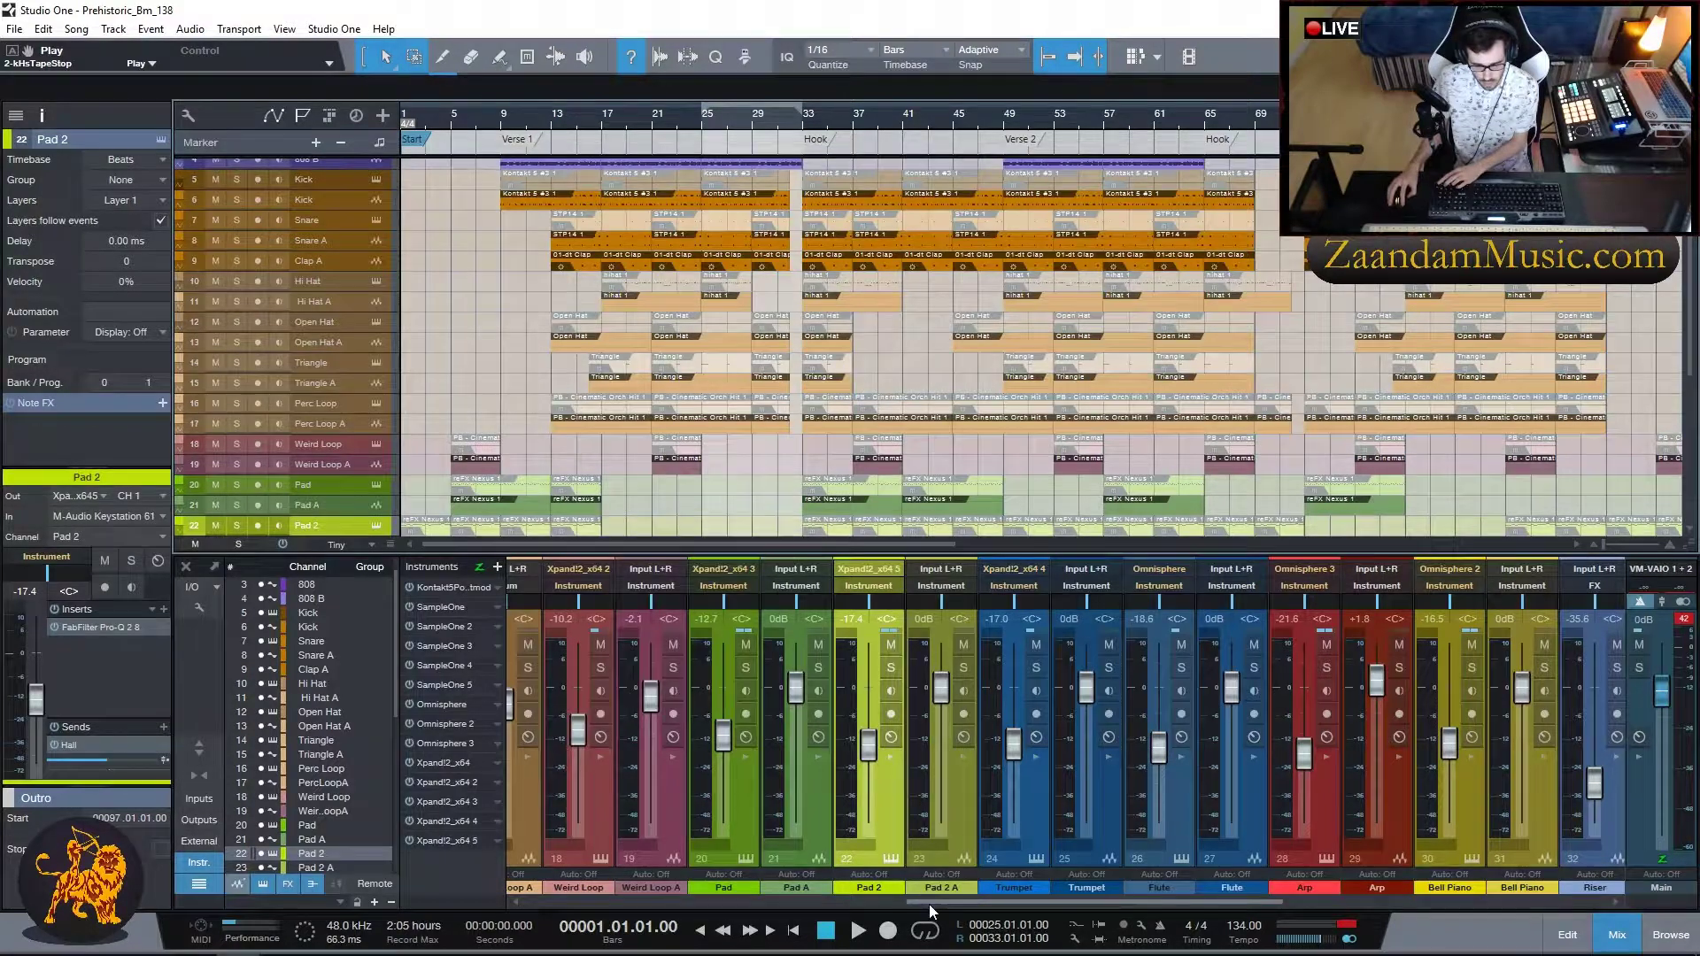
- Select the Trumpet instrument channel and examine its FabFilter Pro-Q 2 insert
left_click_drag(928, 905, 1032, 905)
left_click(648, 783)
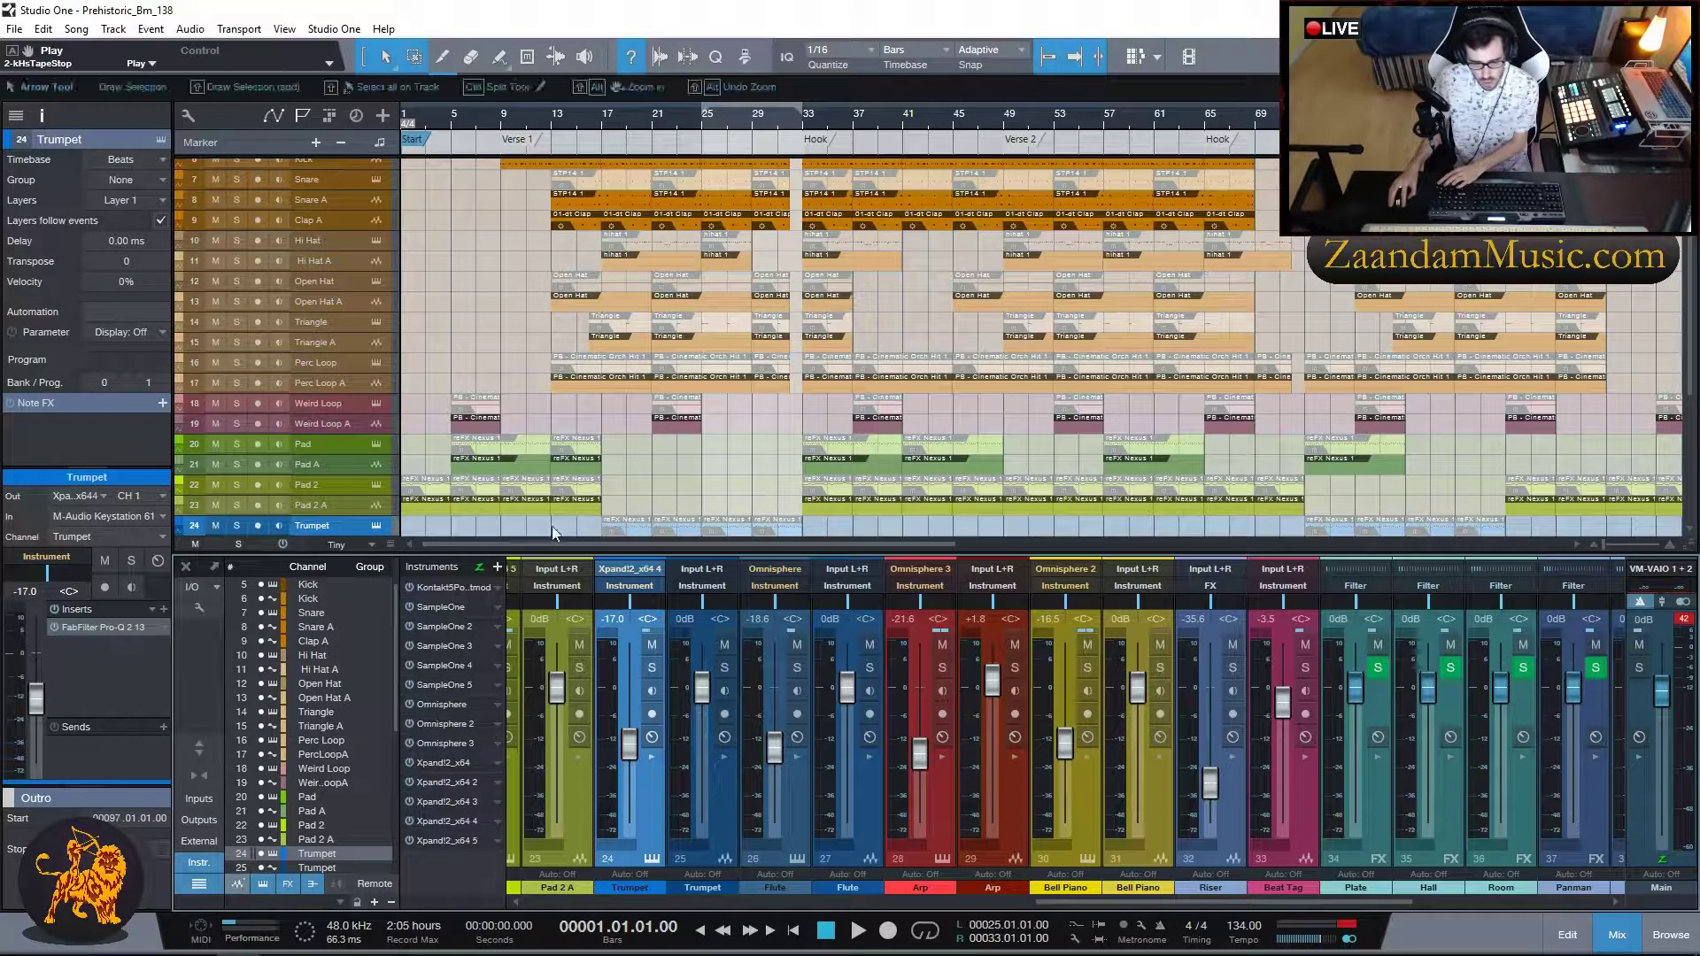
double_click(93, 629)
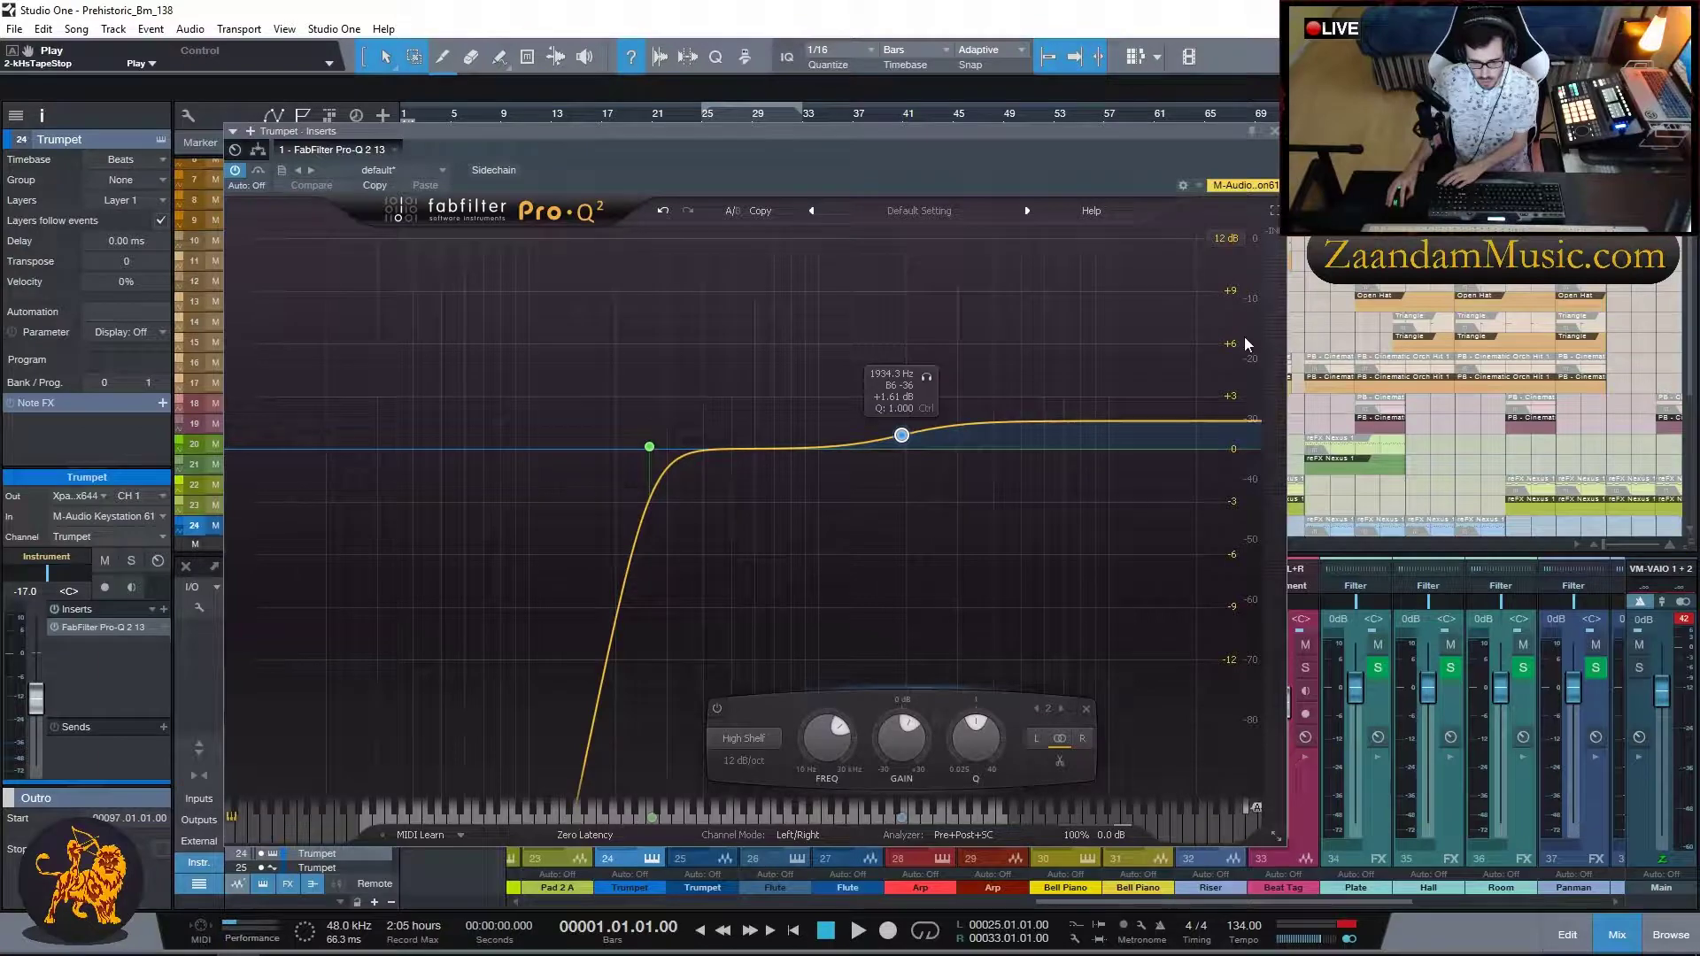
left_click(1273, 131)
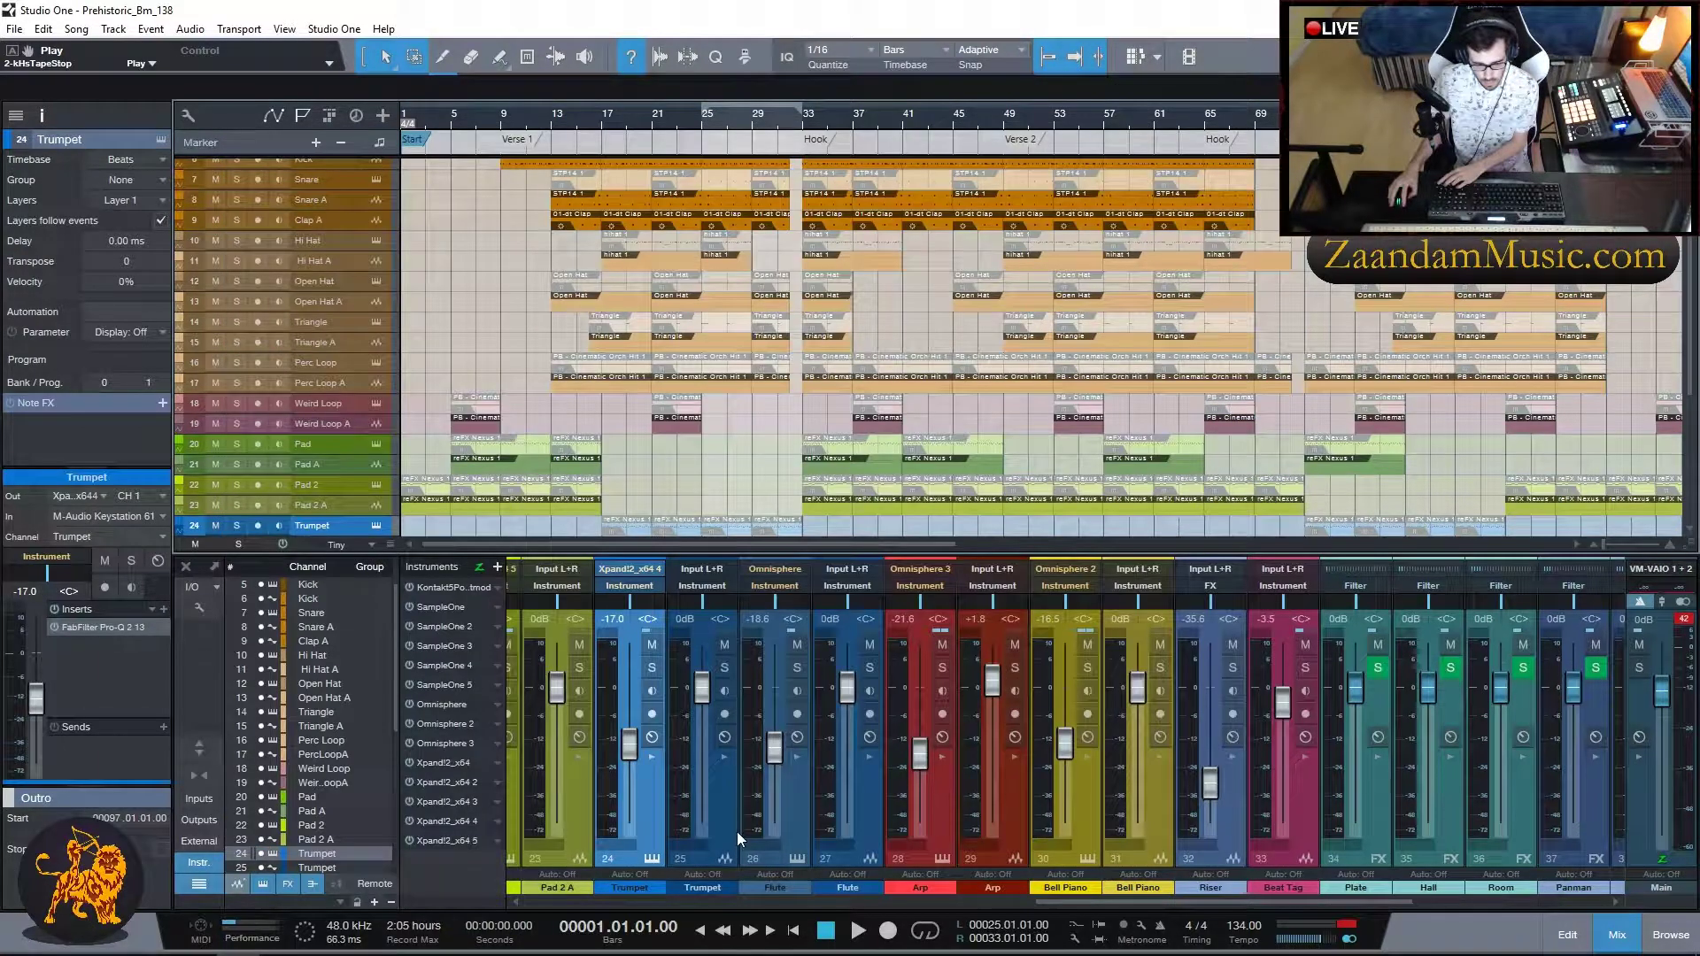
- Select the Flute instrument channel and examine the bands of its FabFilter Pro-Q 2 insert
left_click(793, 793)
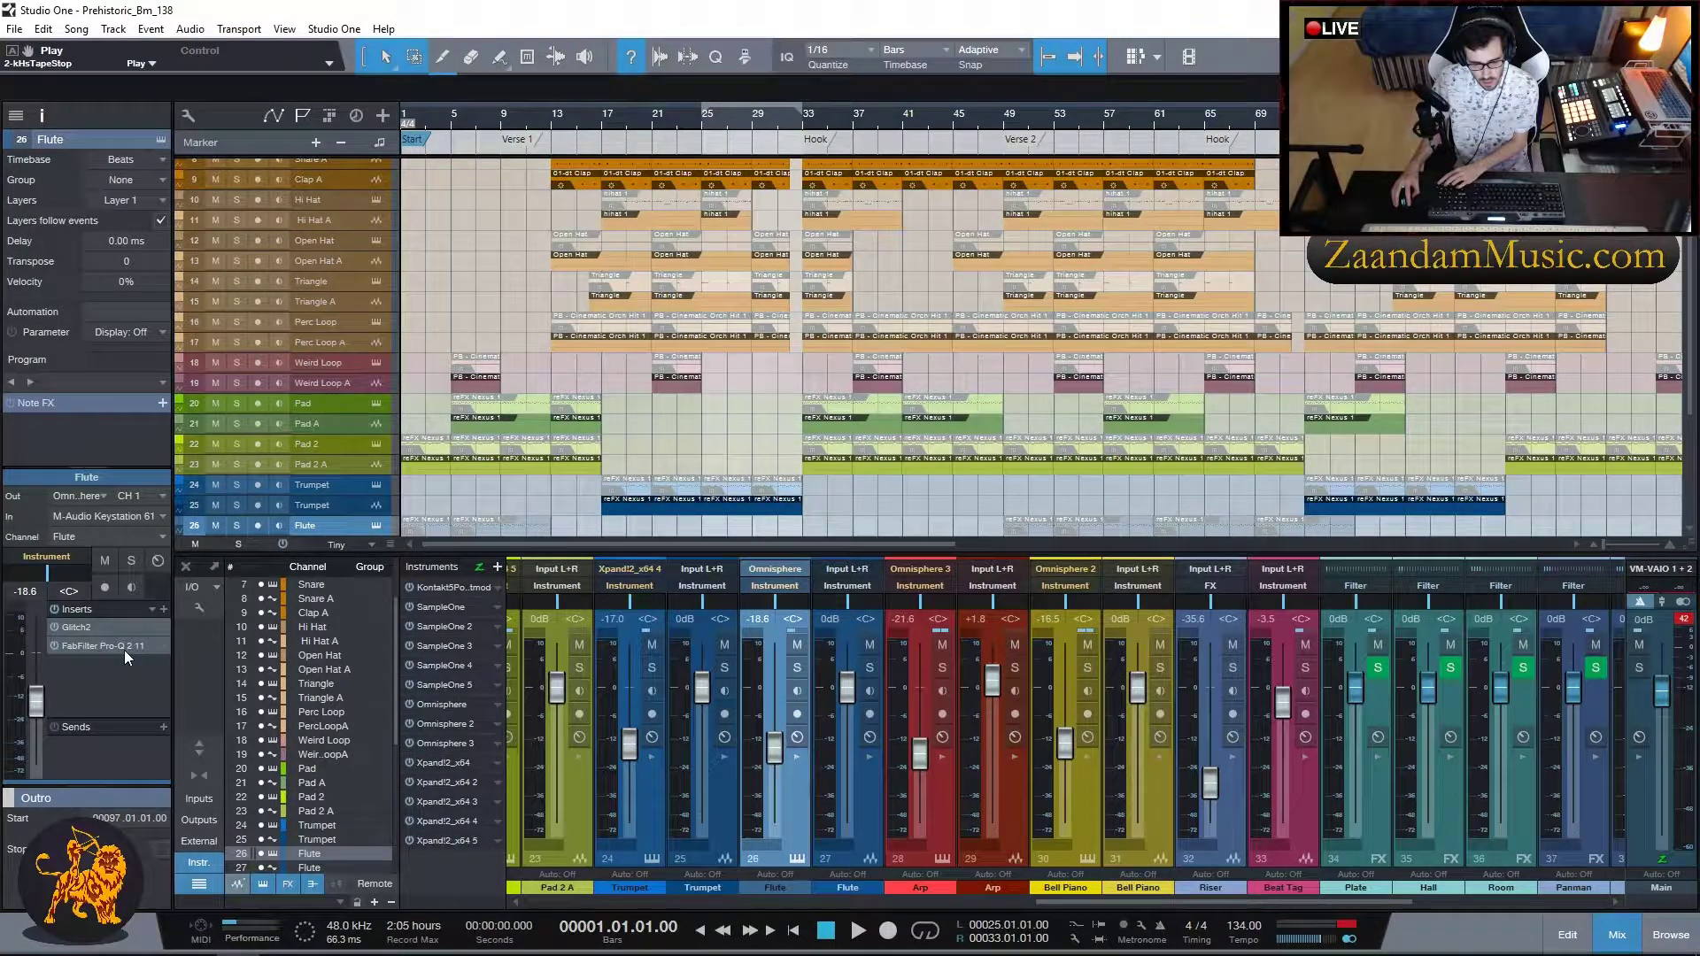
left_click(97, 645)
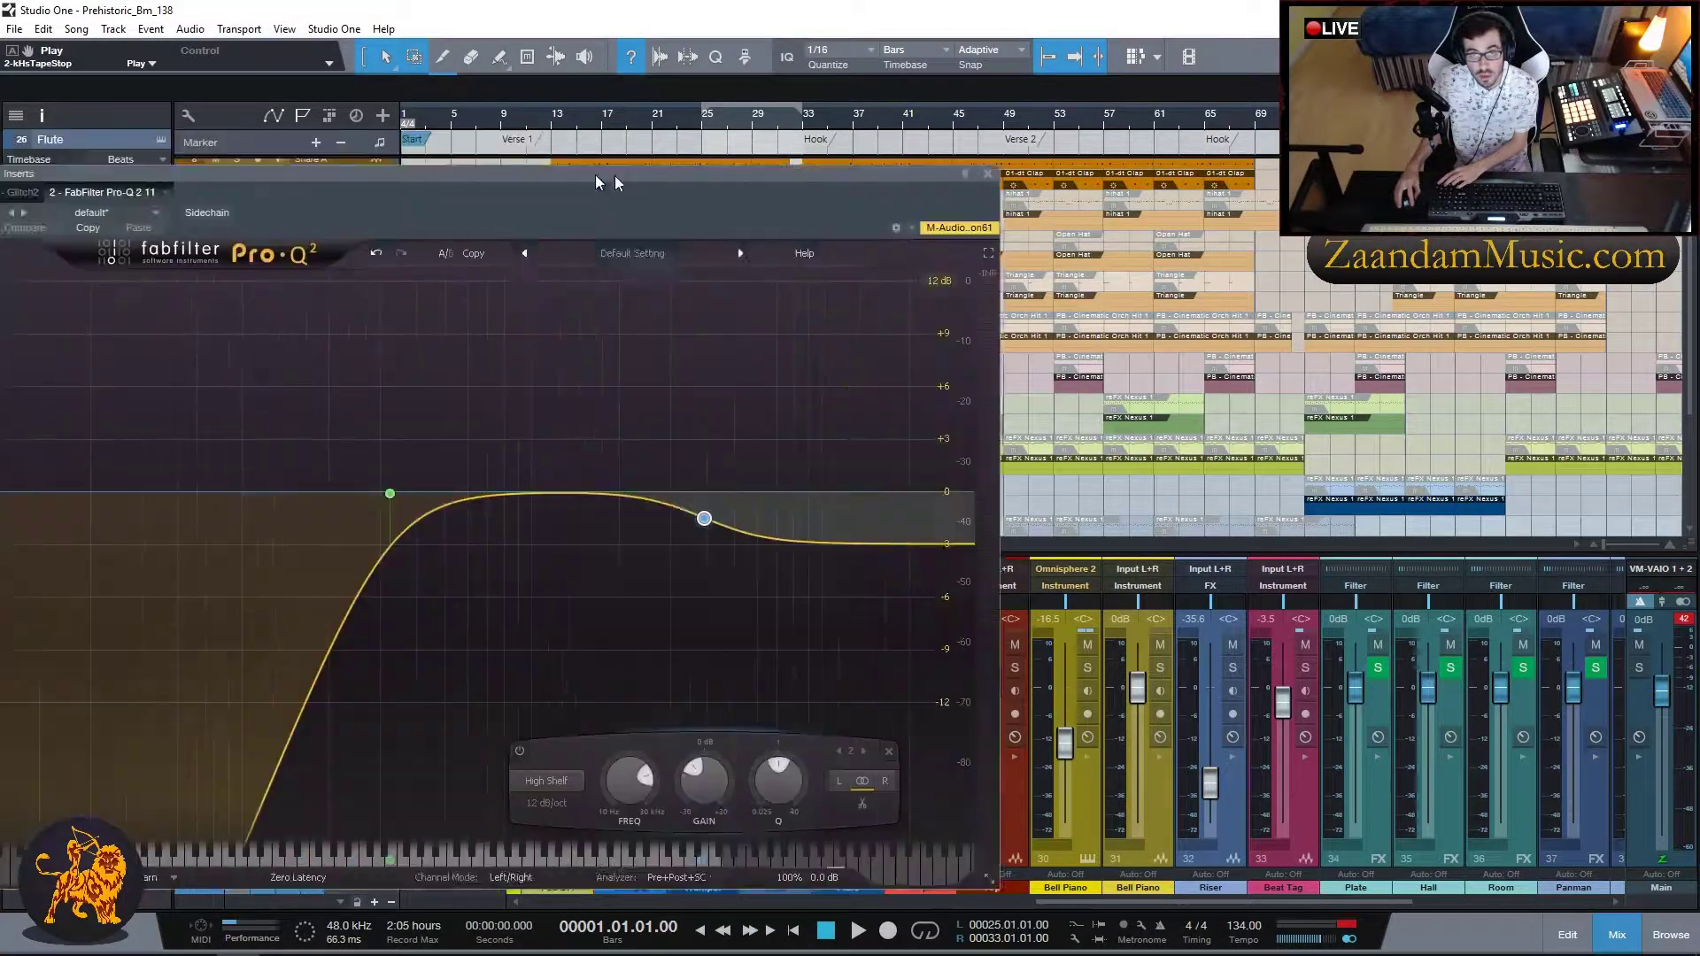
left_click_drag(1092, 152, 1080, 150)
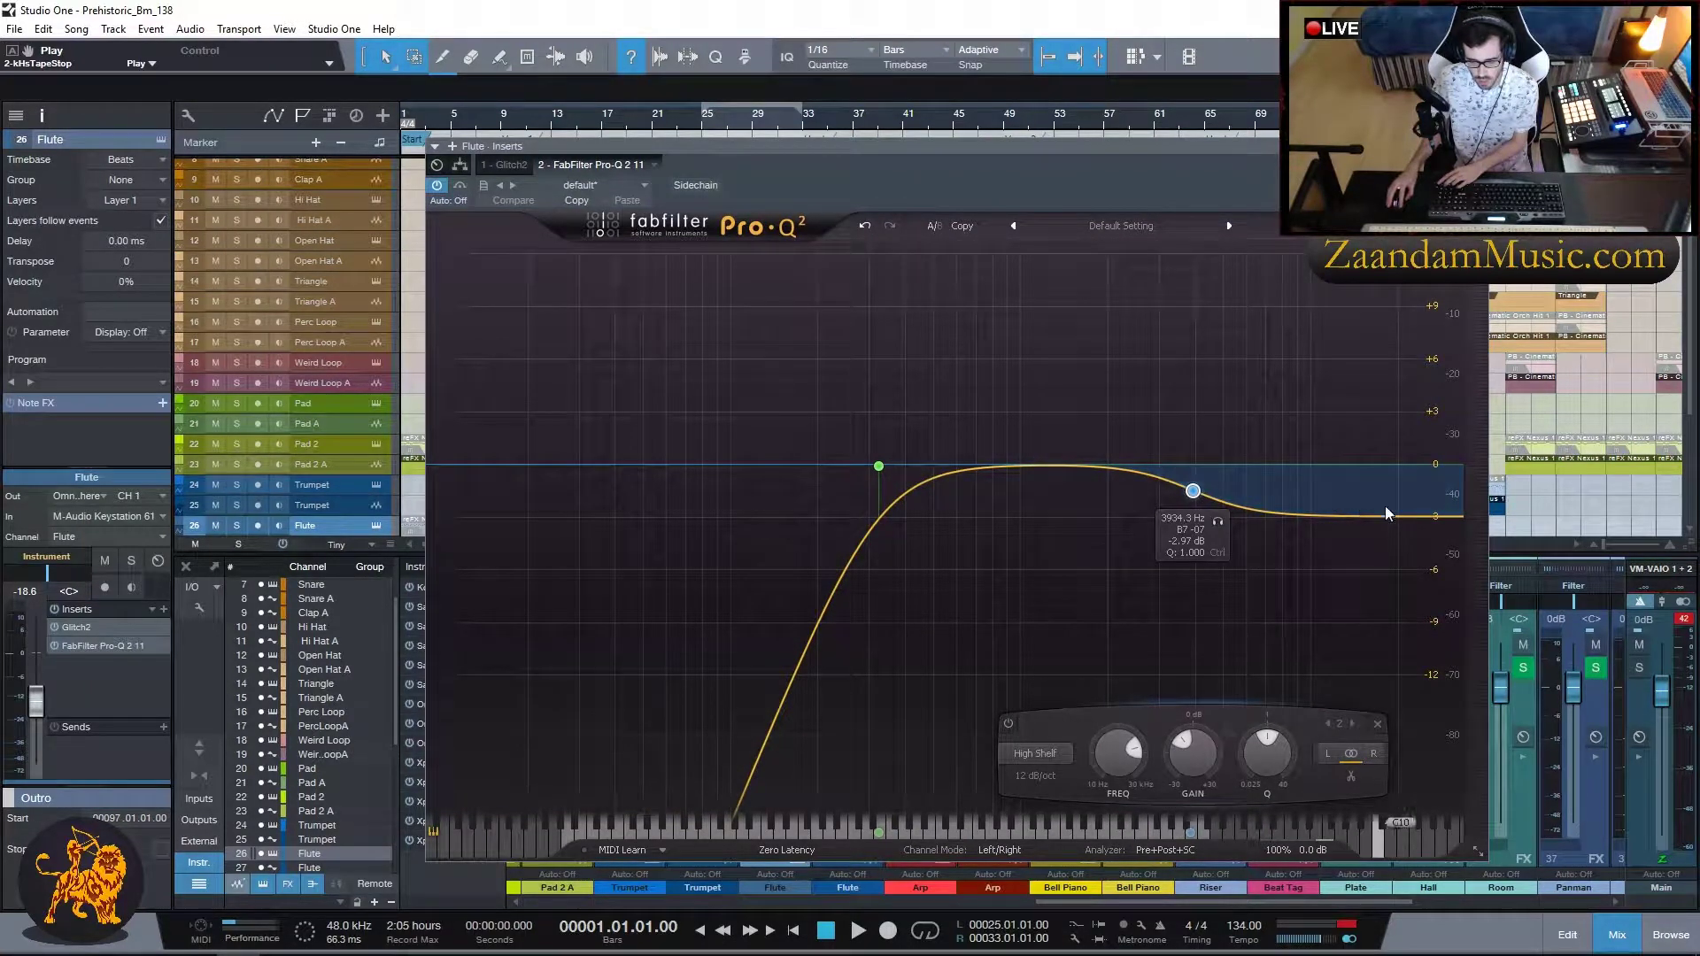
key("Escape")
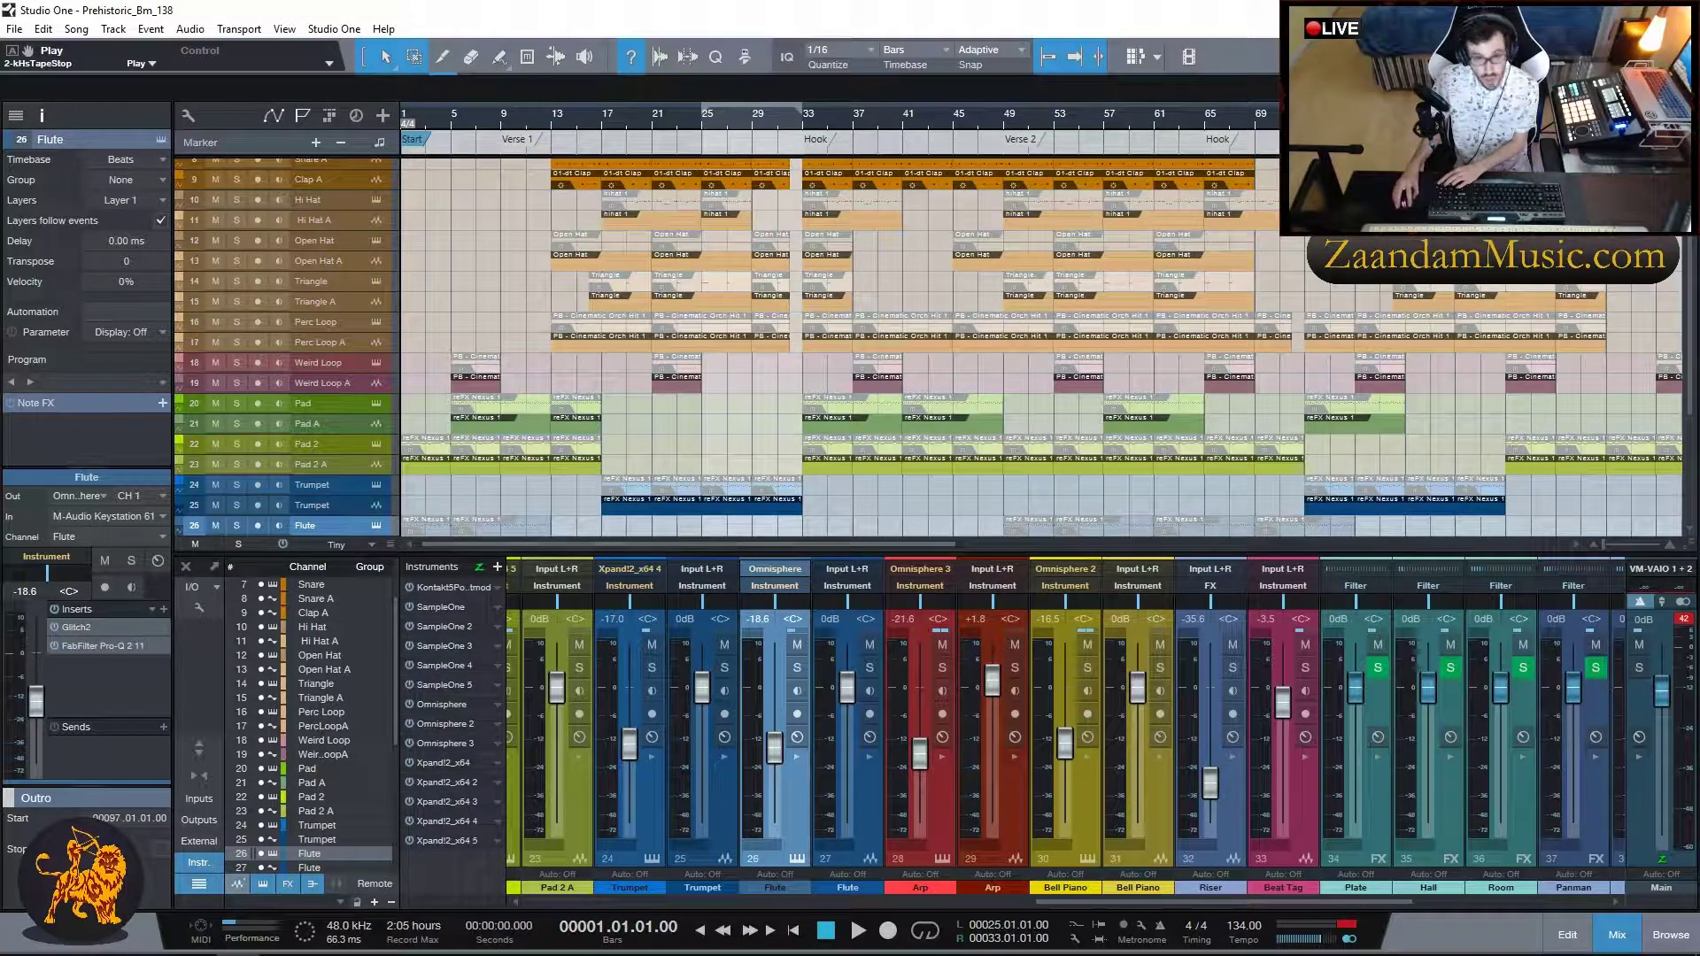
- Open the Glitch2 insert on the Flute channel and examine its Retrigger sequence and settings
left_click_drag(0, 352, 883, 242)
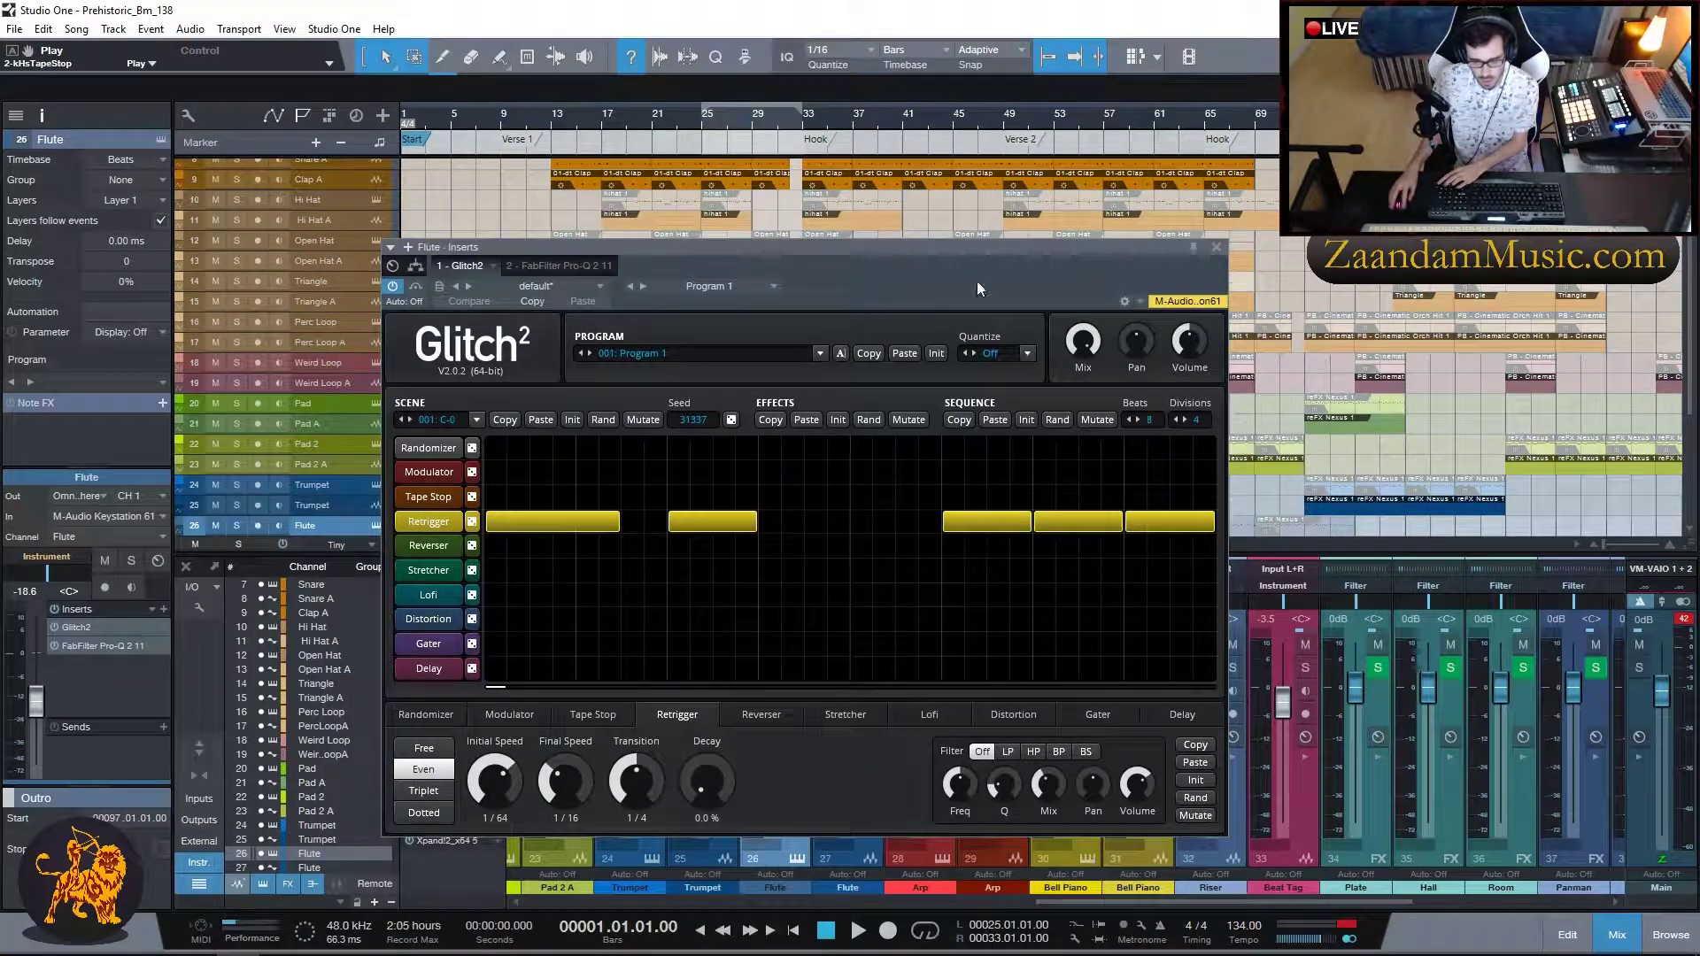
left_click_drag(993, 249, 879, 165)
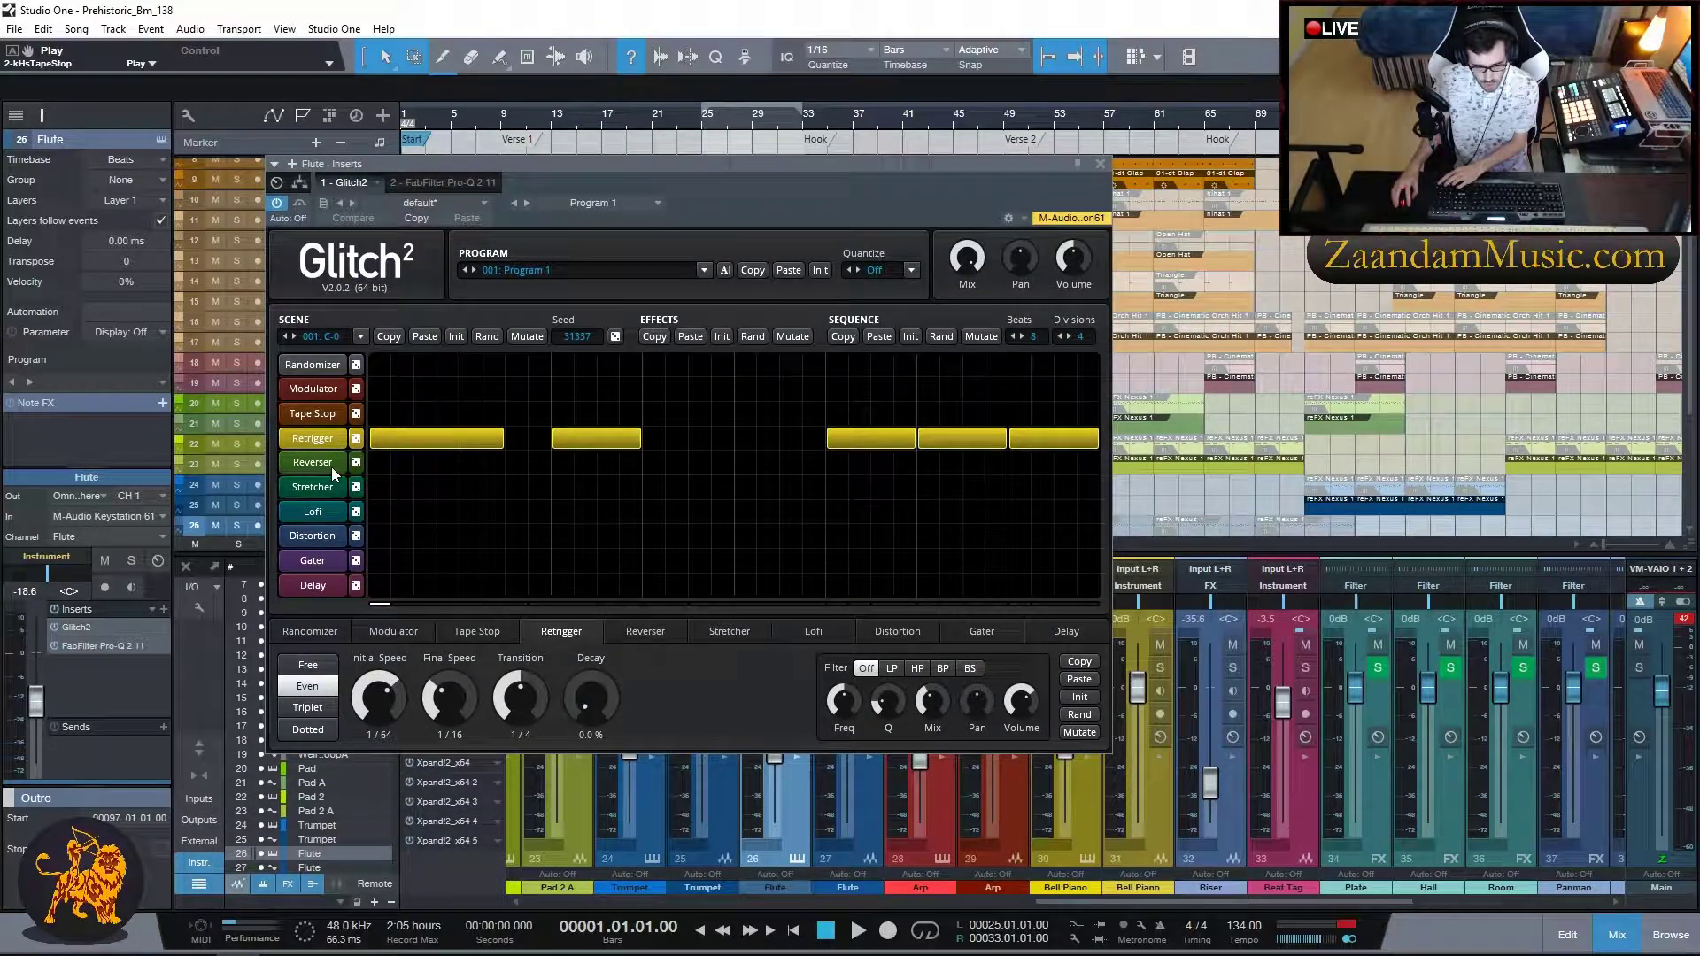
mouse_move(1032, 704)
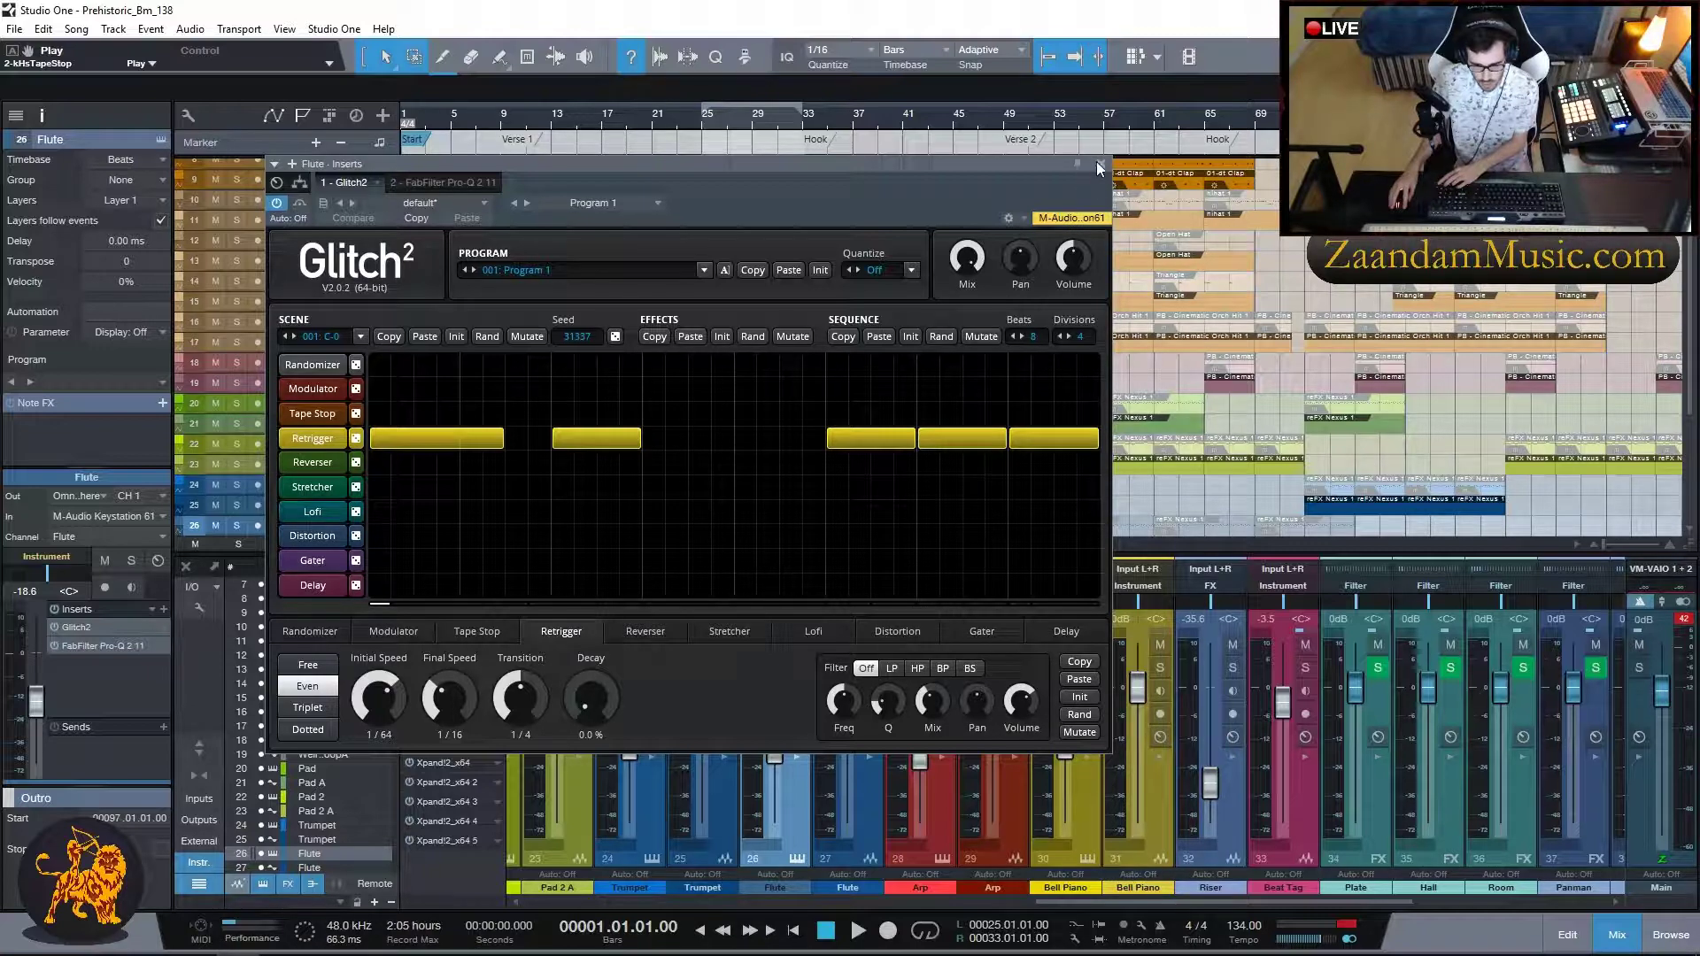
left_click_drag(1009, 161, 1103, 172)
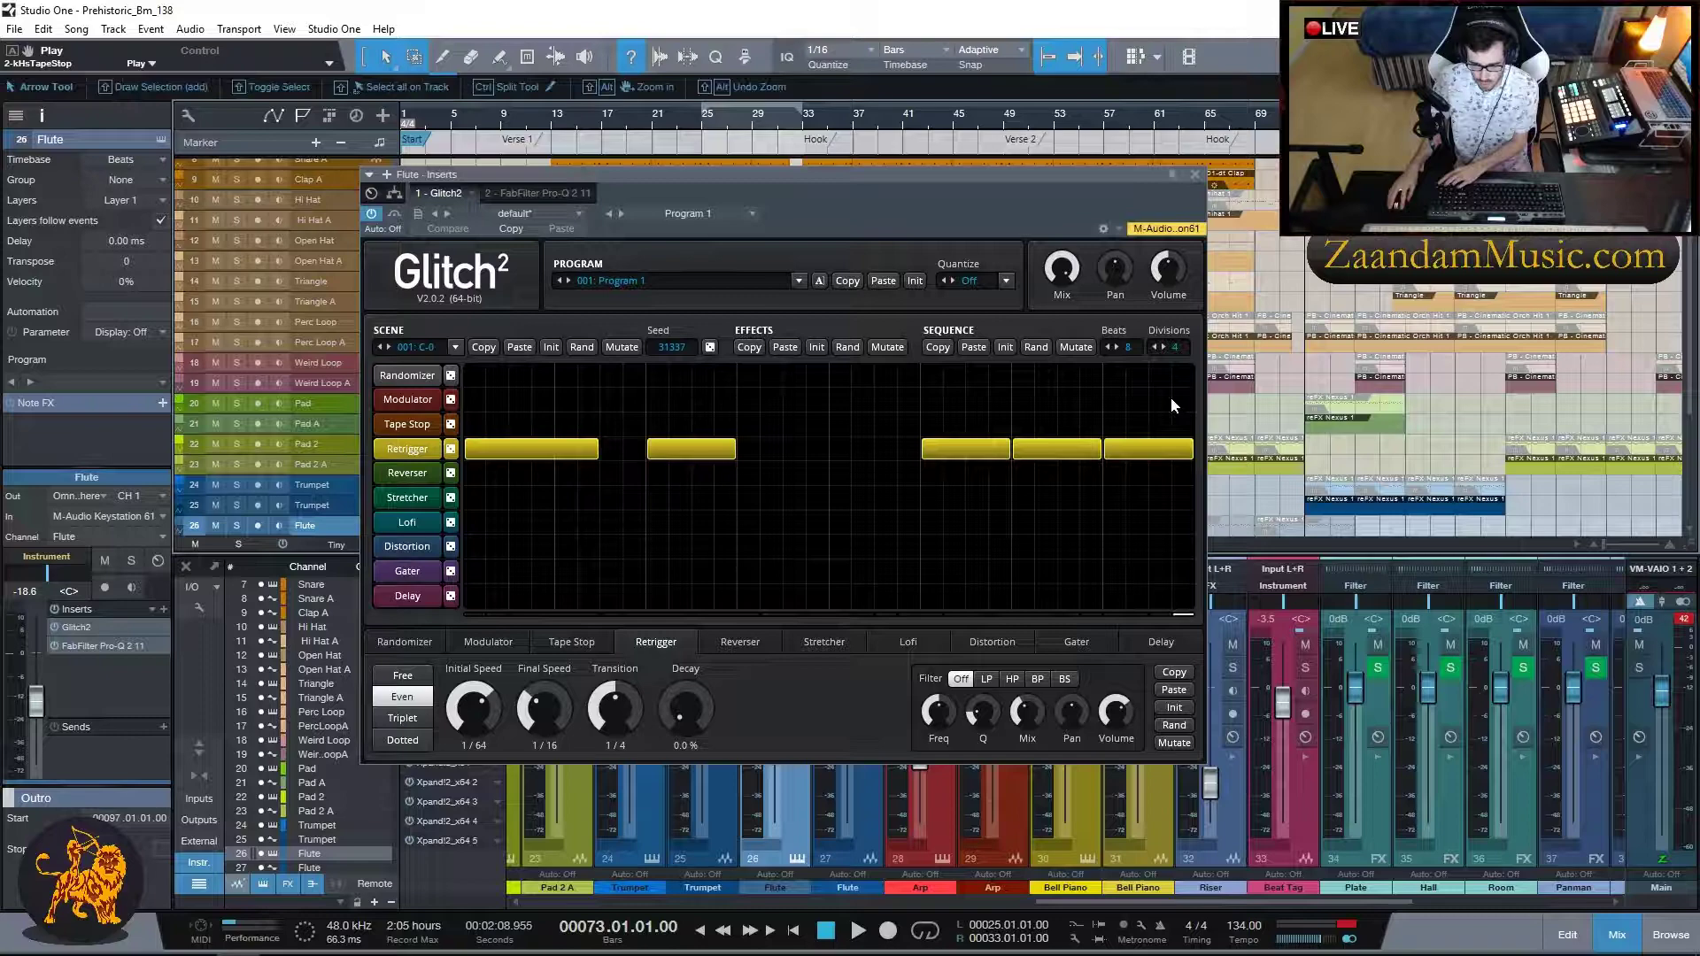
- Solo the Flute audio track and play it from bar 64 to hear the Glitch2 effect, closing the plug-in at the end
left_click(237, 505)
key("Home")
key("space")
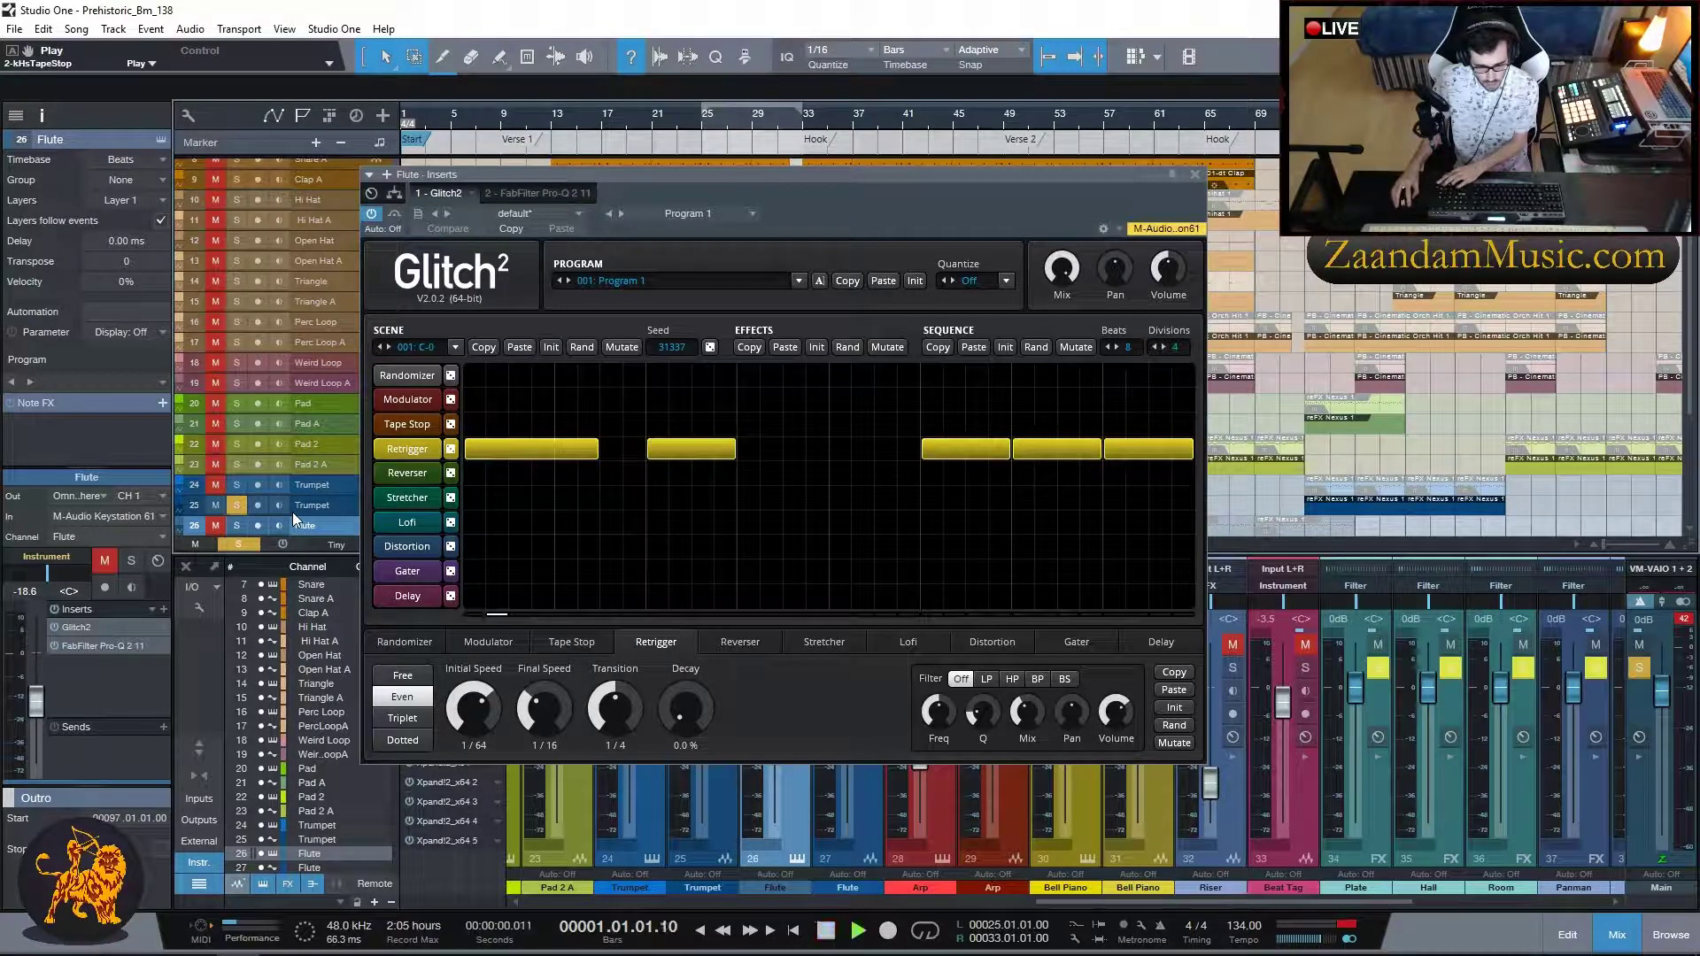
scroll(292, 499, "down", 2)
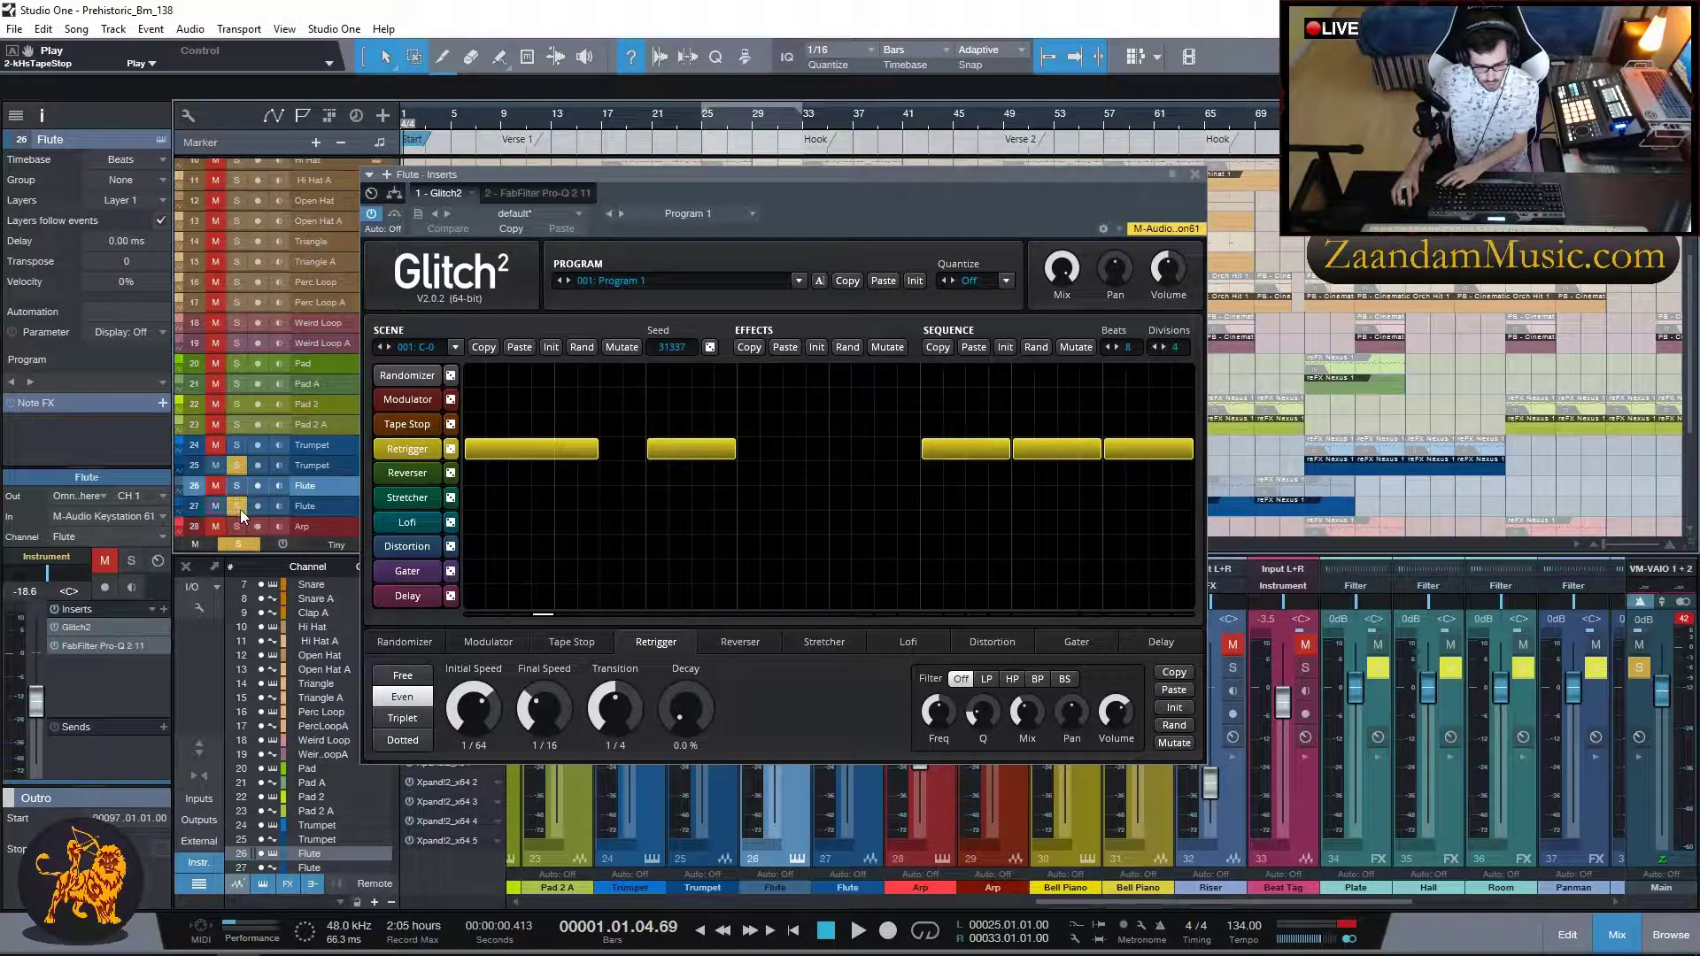
left_click(235, 465)
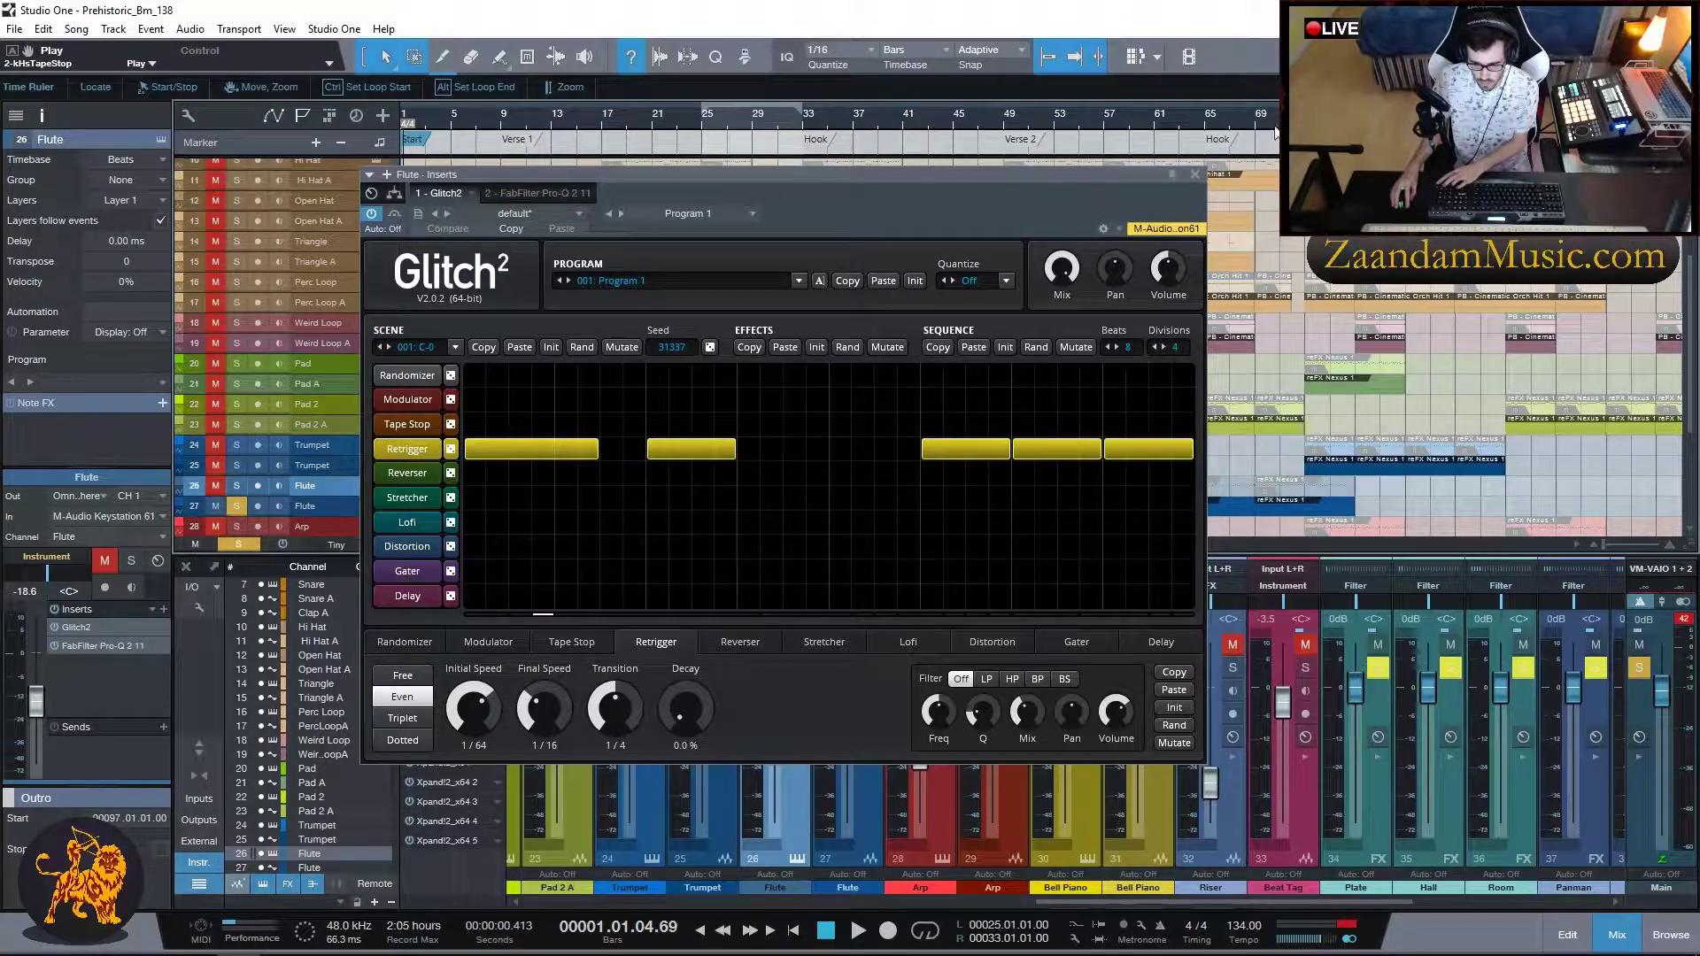
left_click(1190, 124)
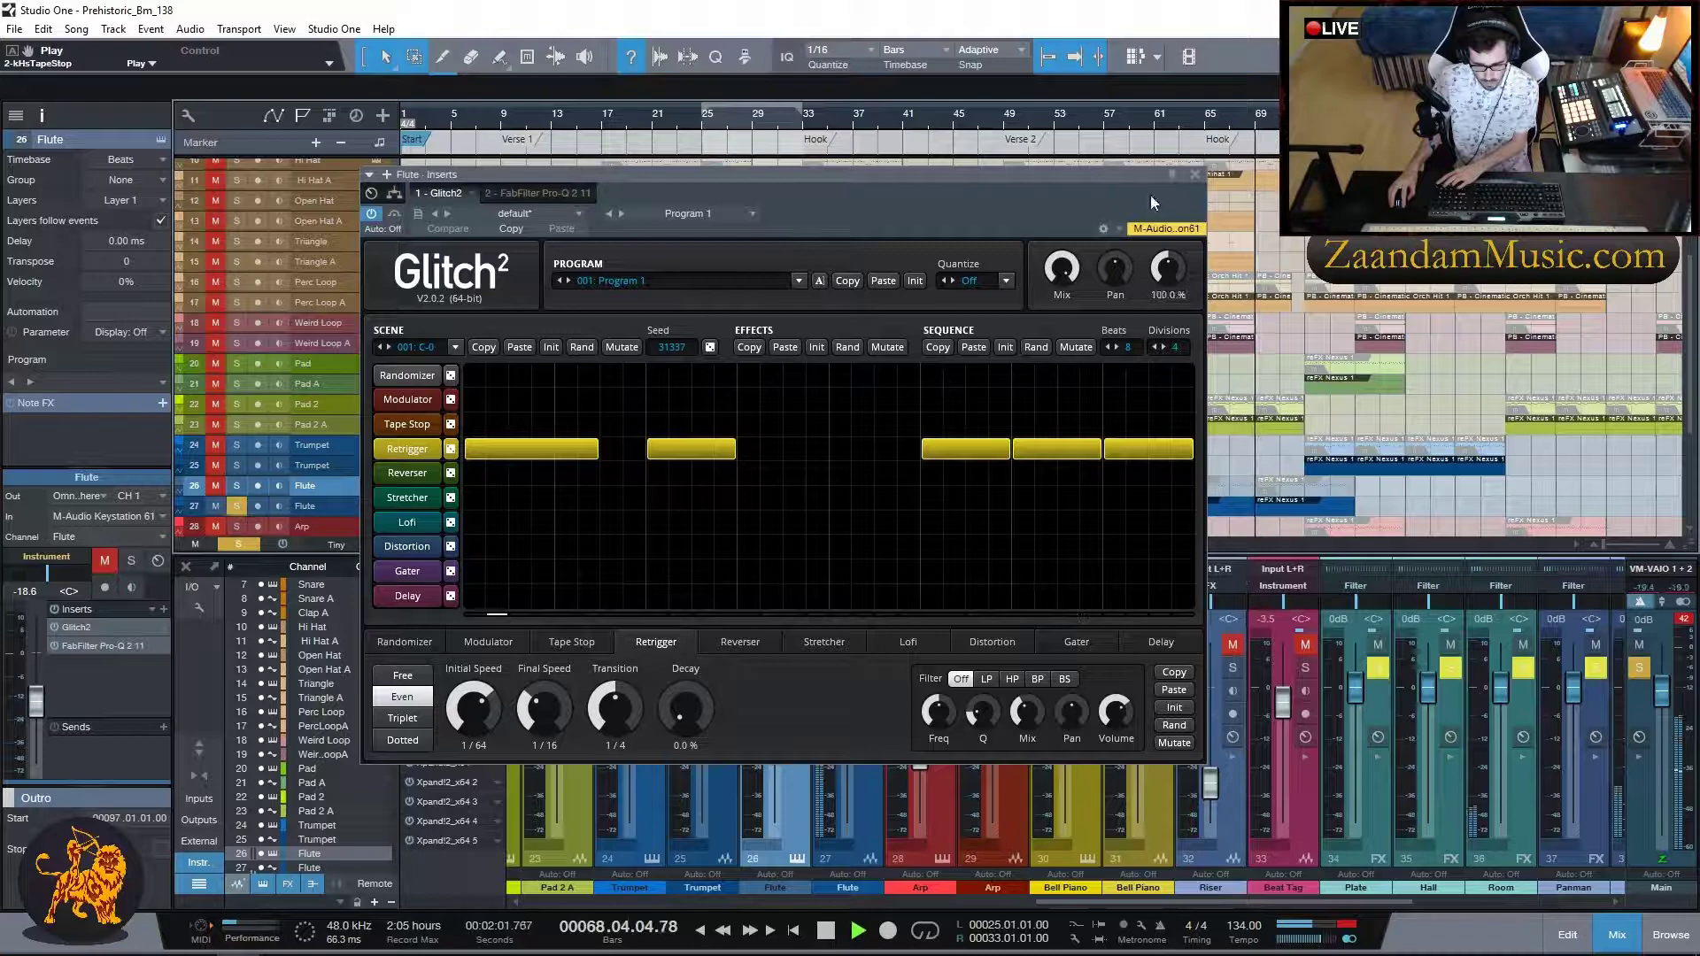
left_click(1194, 177)
key("space")
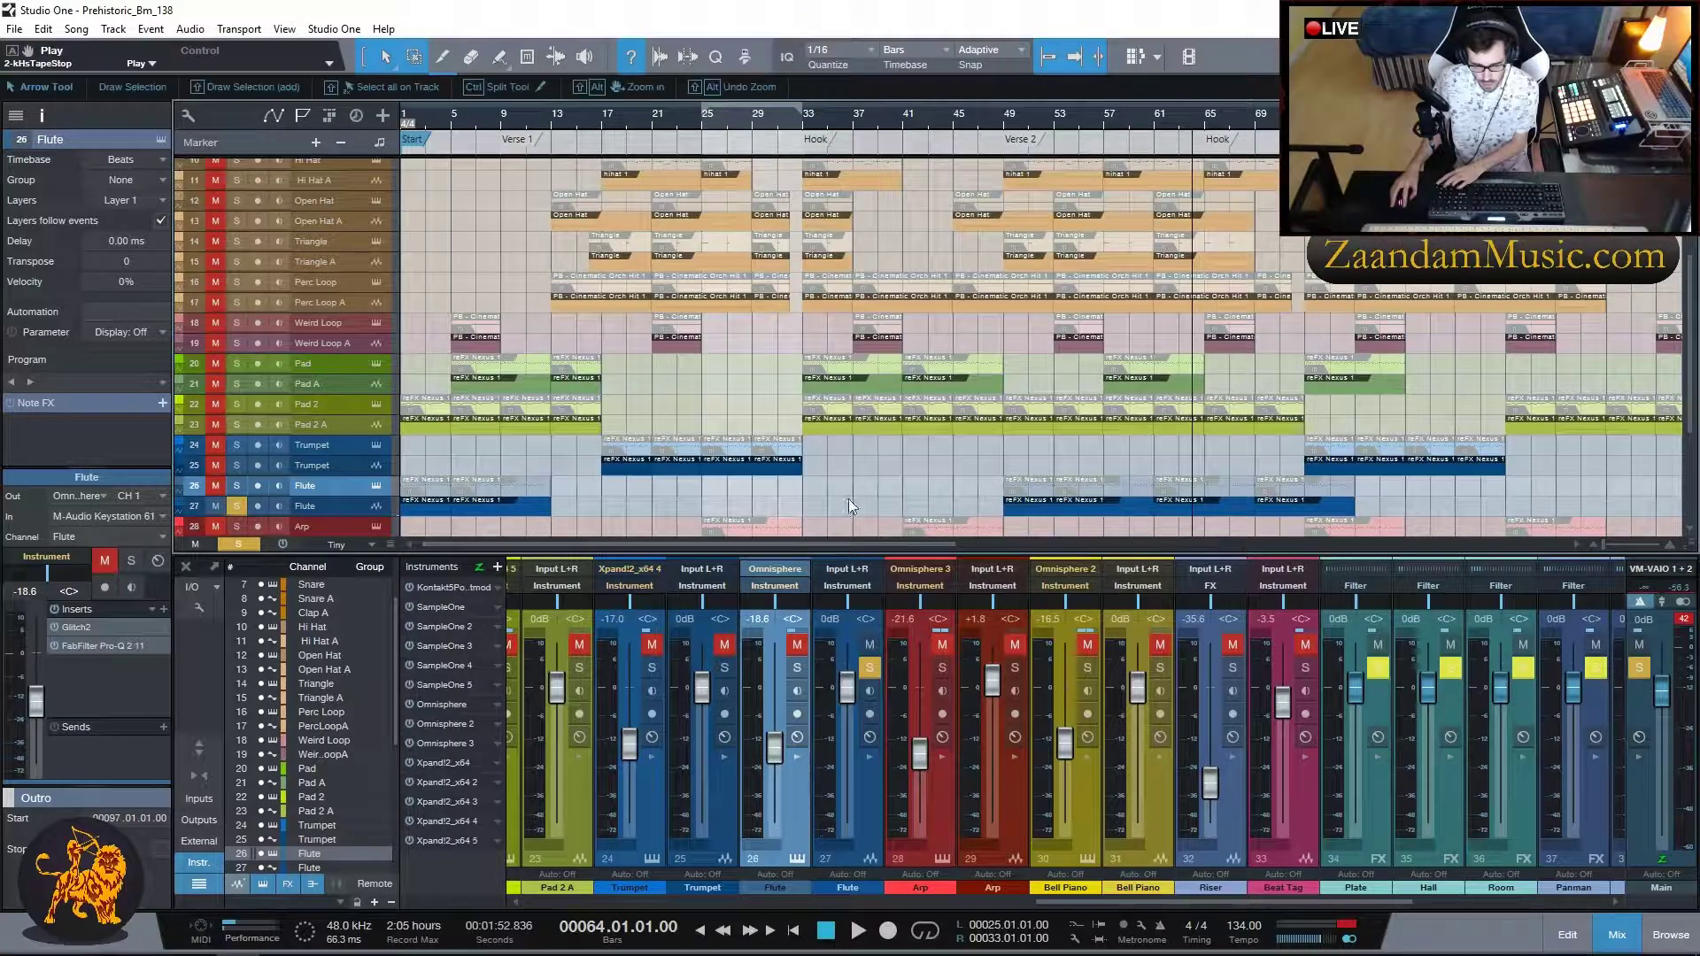
- Select the Arp instrument channel and examine its FabFilter Pro-Q 2 and EchoBoy inserts
scroll(977, 439, "down", 2)
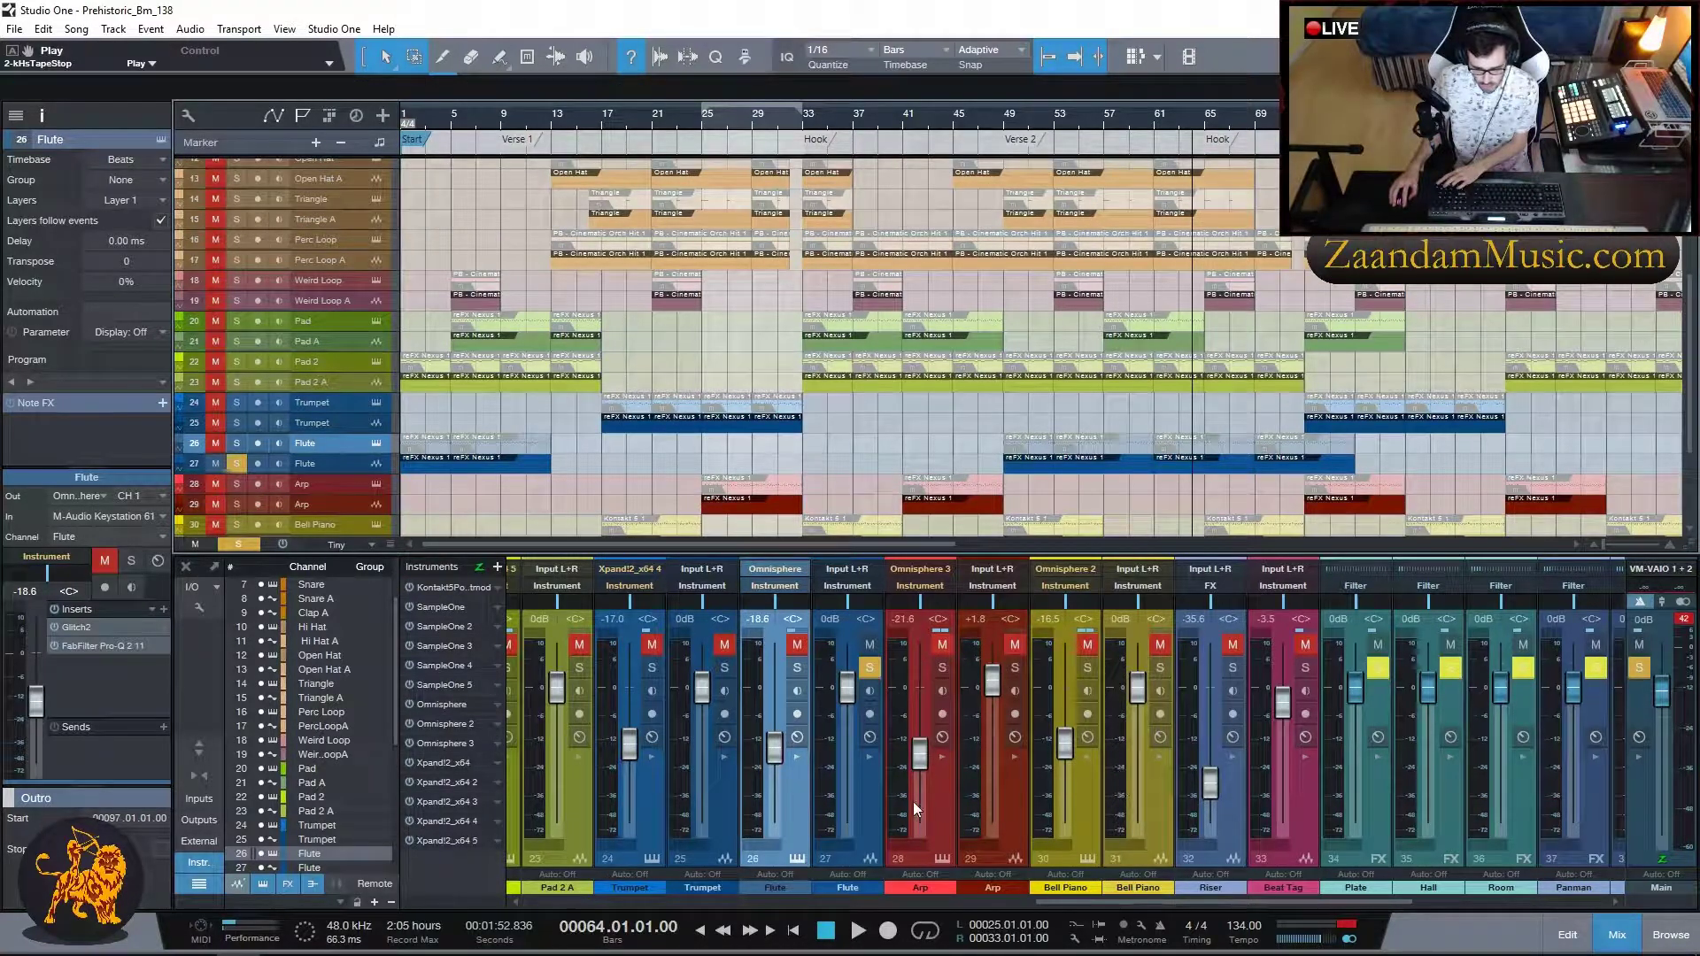
left_click(938, 797)
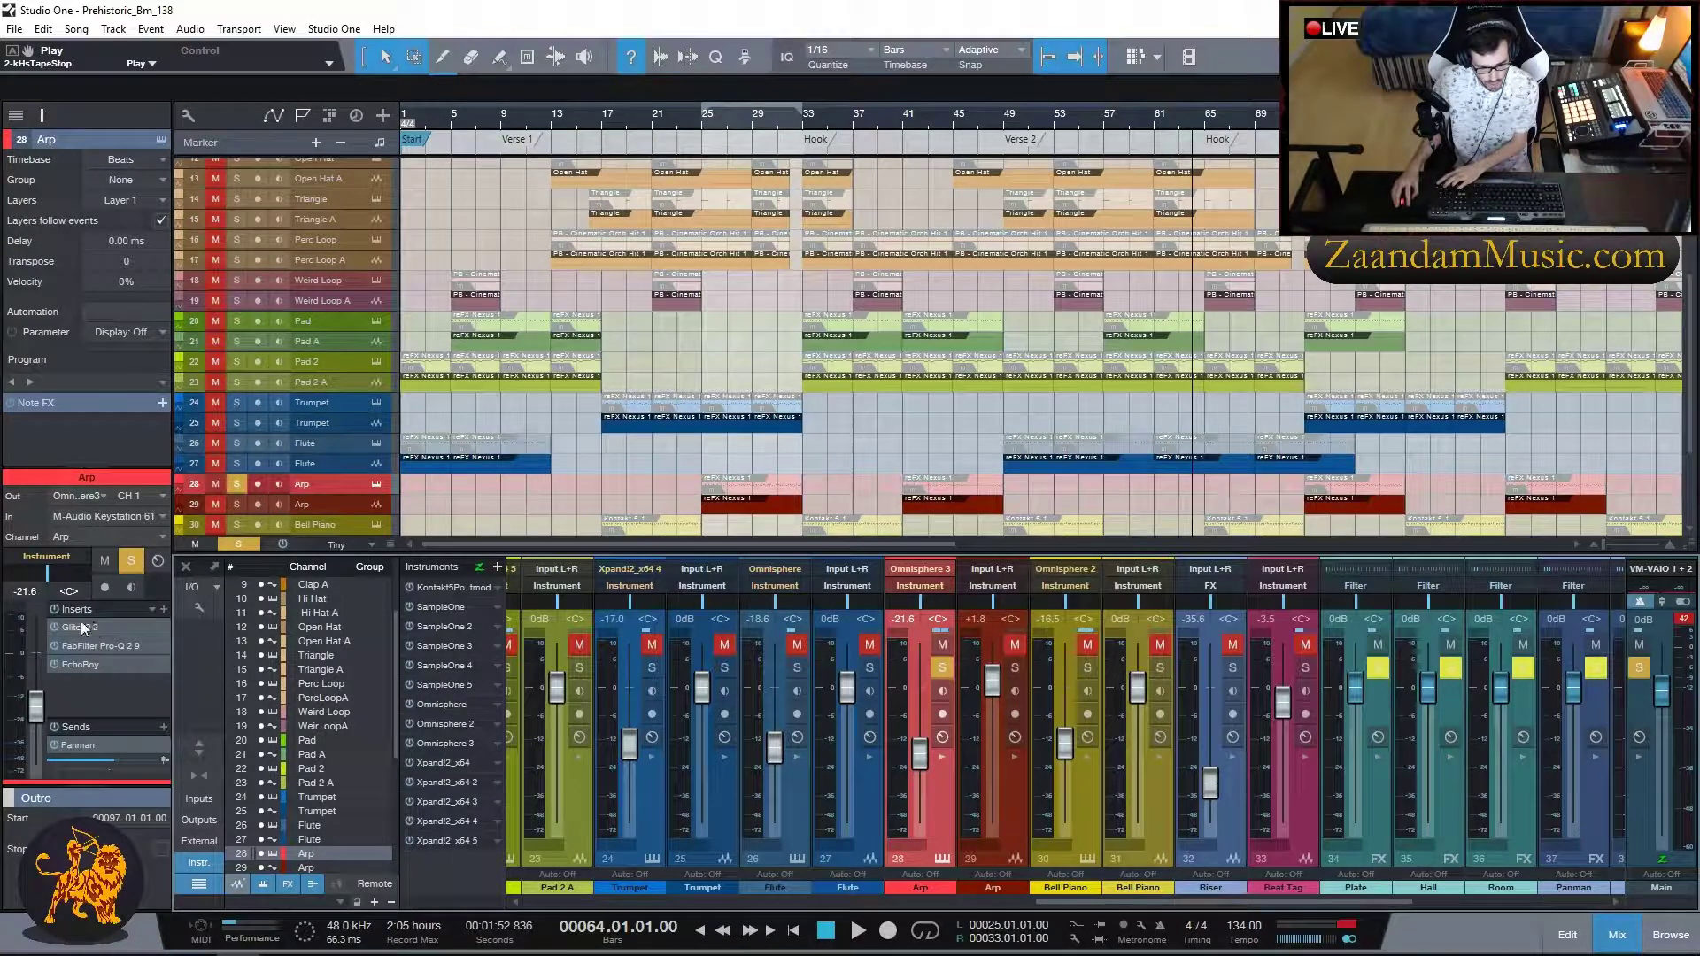
left_click(77, 650)
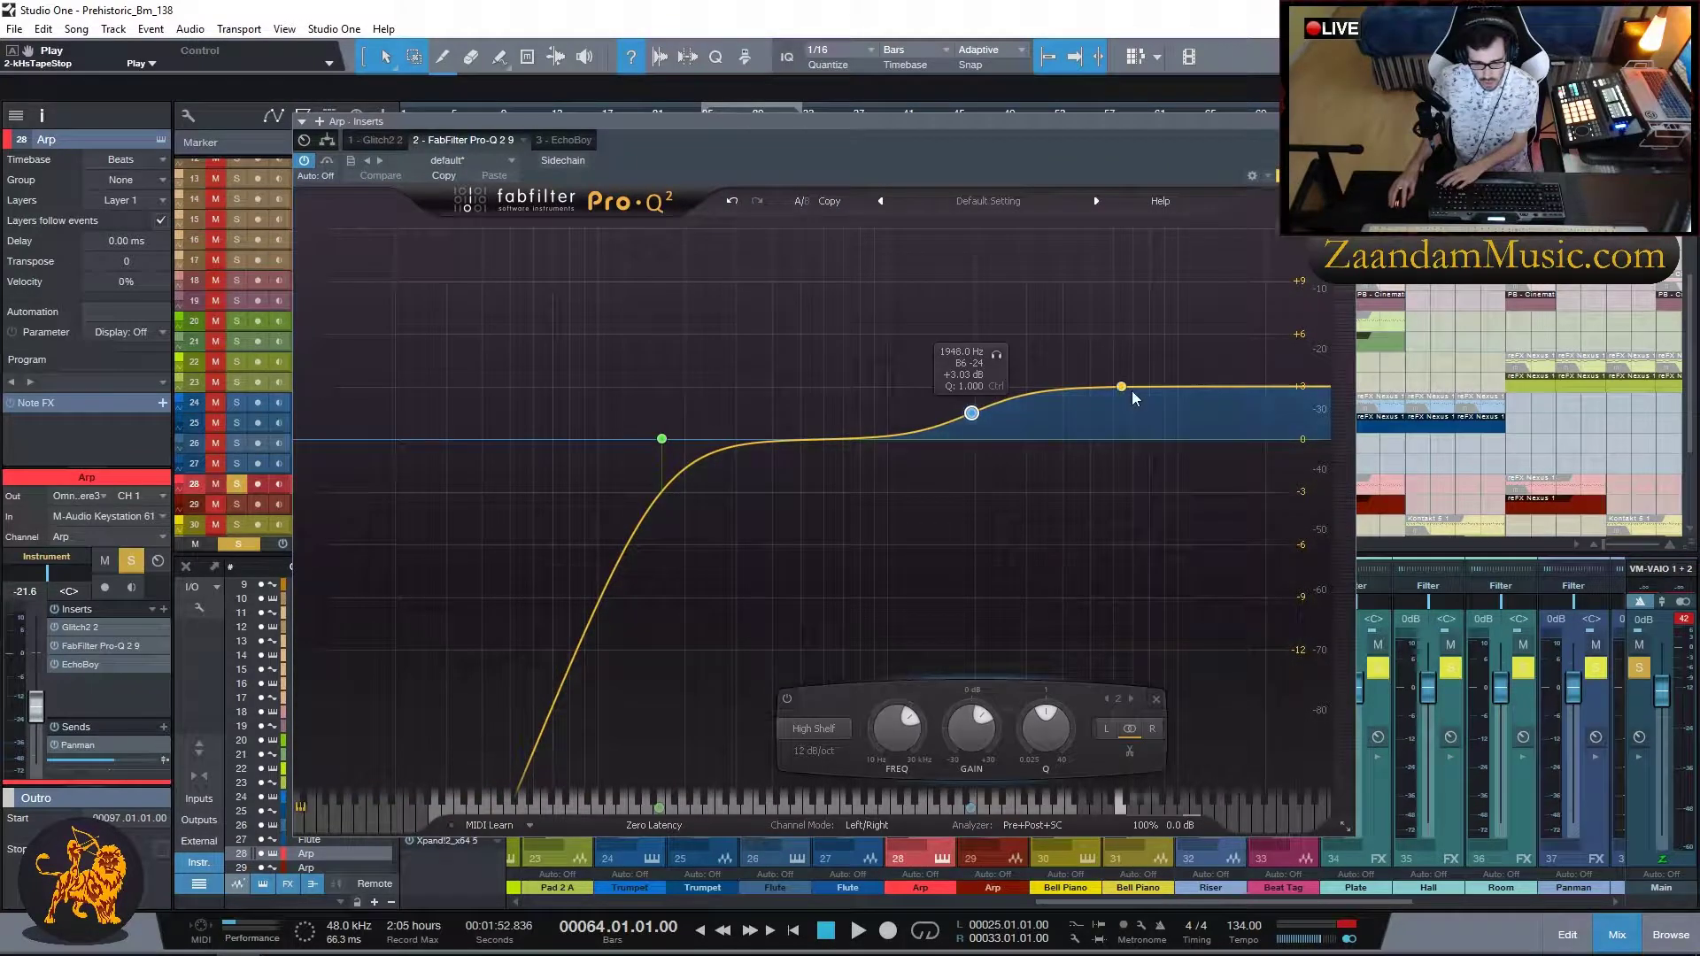
left_click(1354, 121)
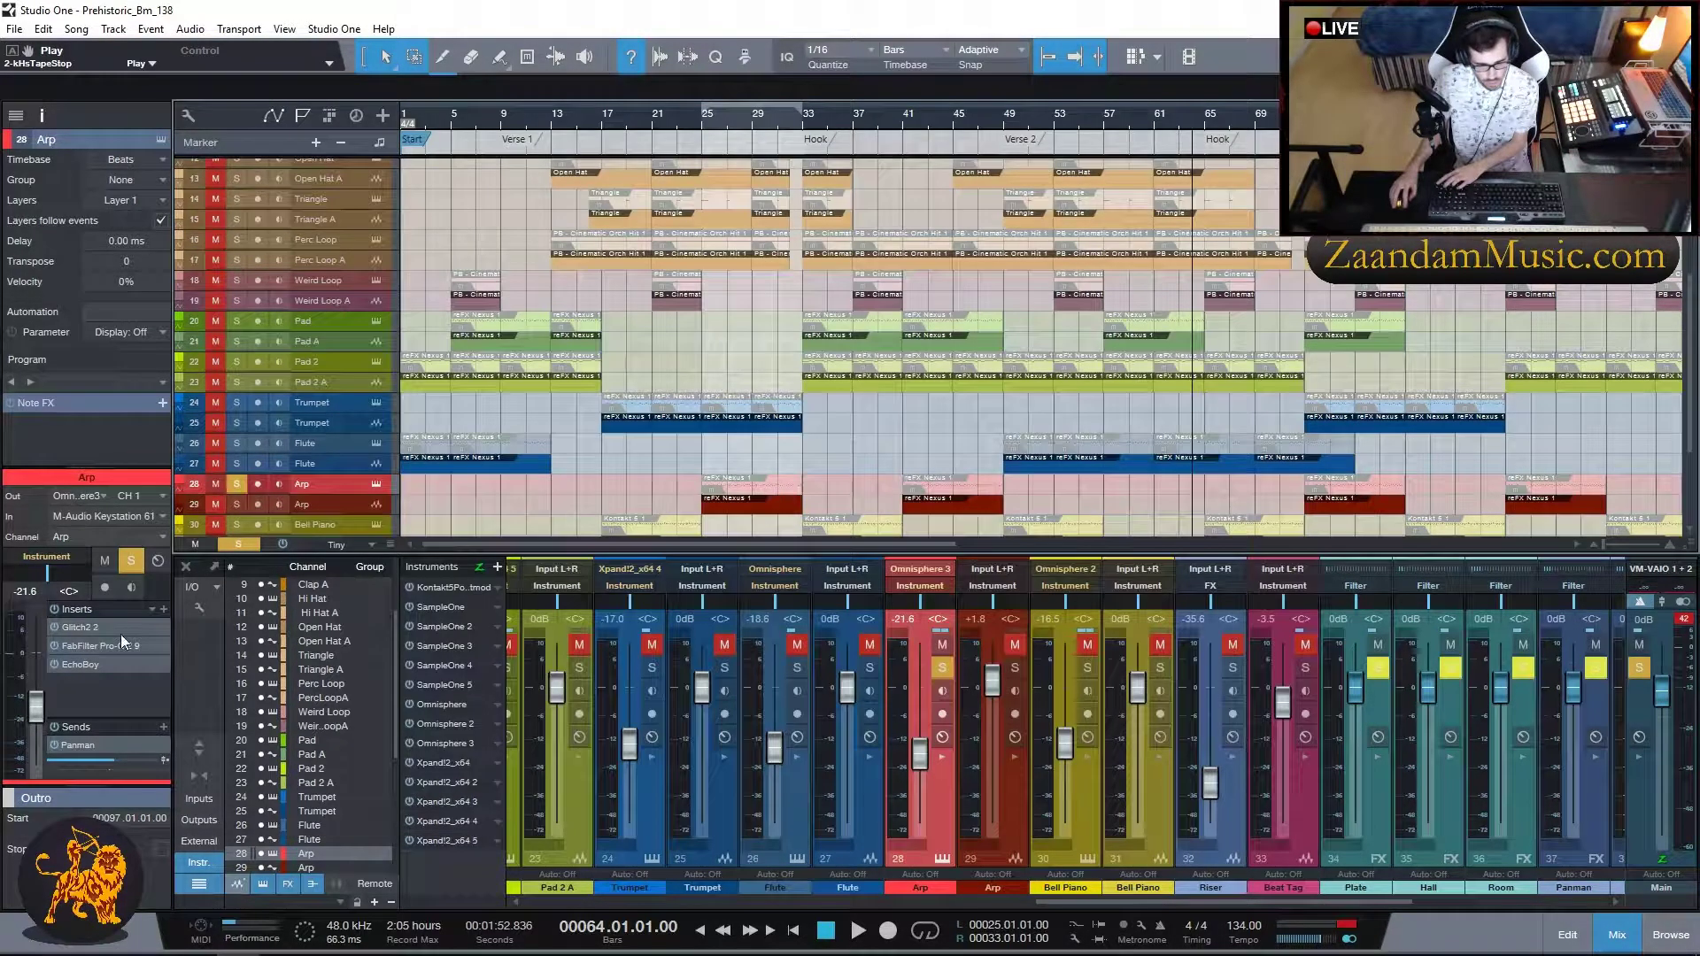
left_click(98, 664)
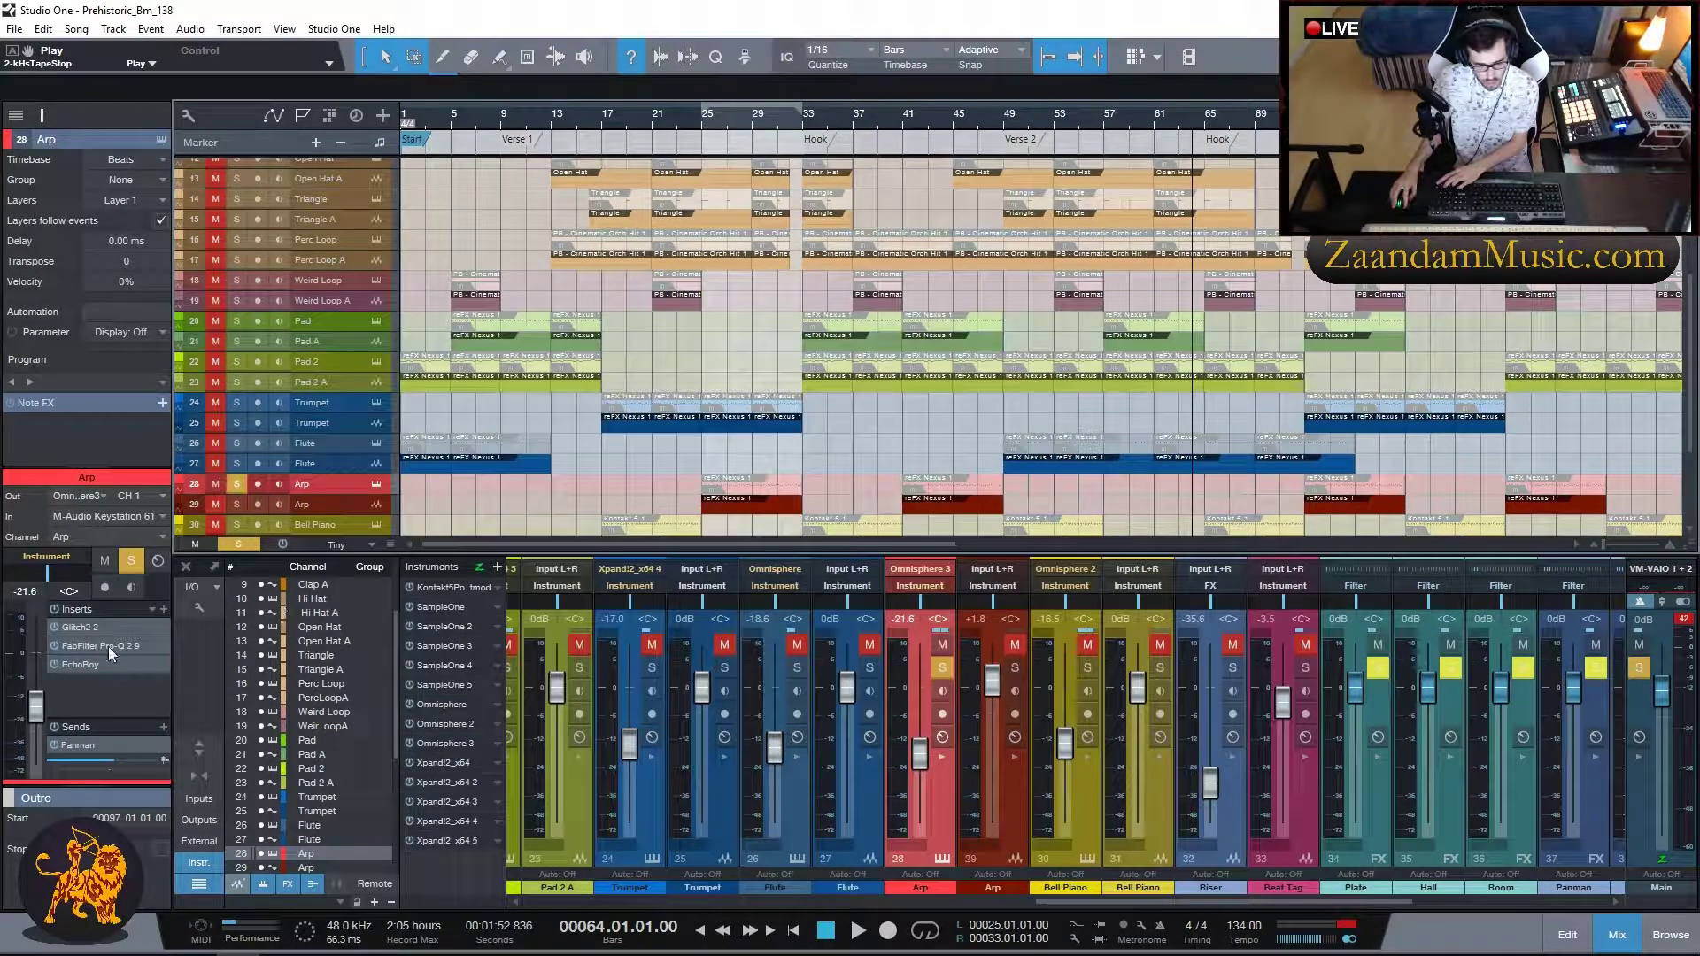
- Solo the Arp audio track and play it from bar 73 while examining the Retrigger settings of the channel's Glitch2 insert
double_click(87, 627)
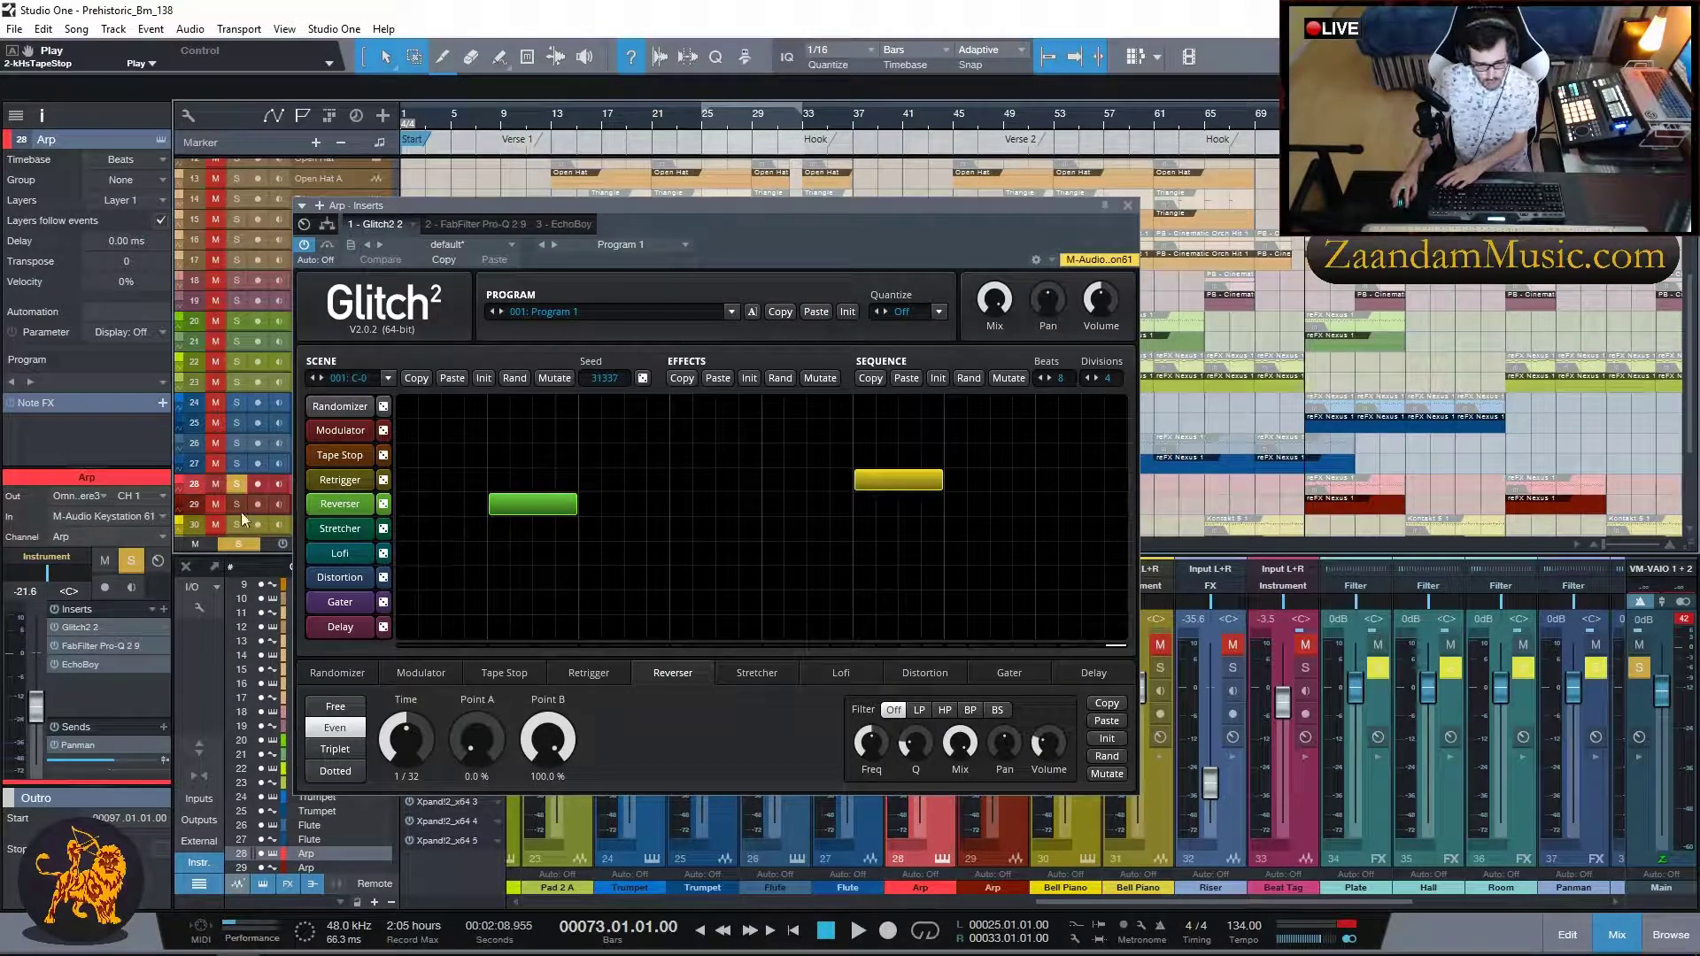
left_click(236, 485)
key("space")
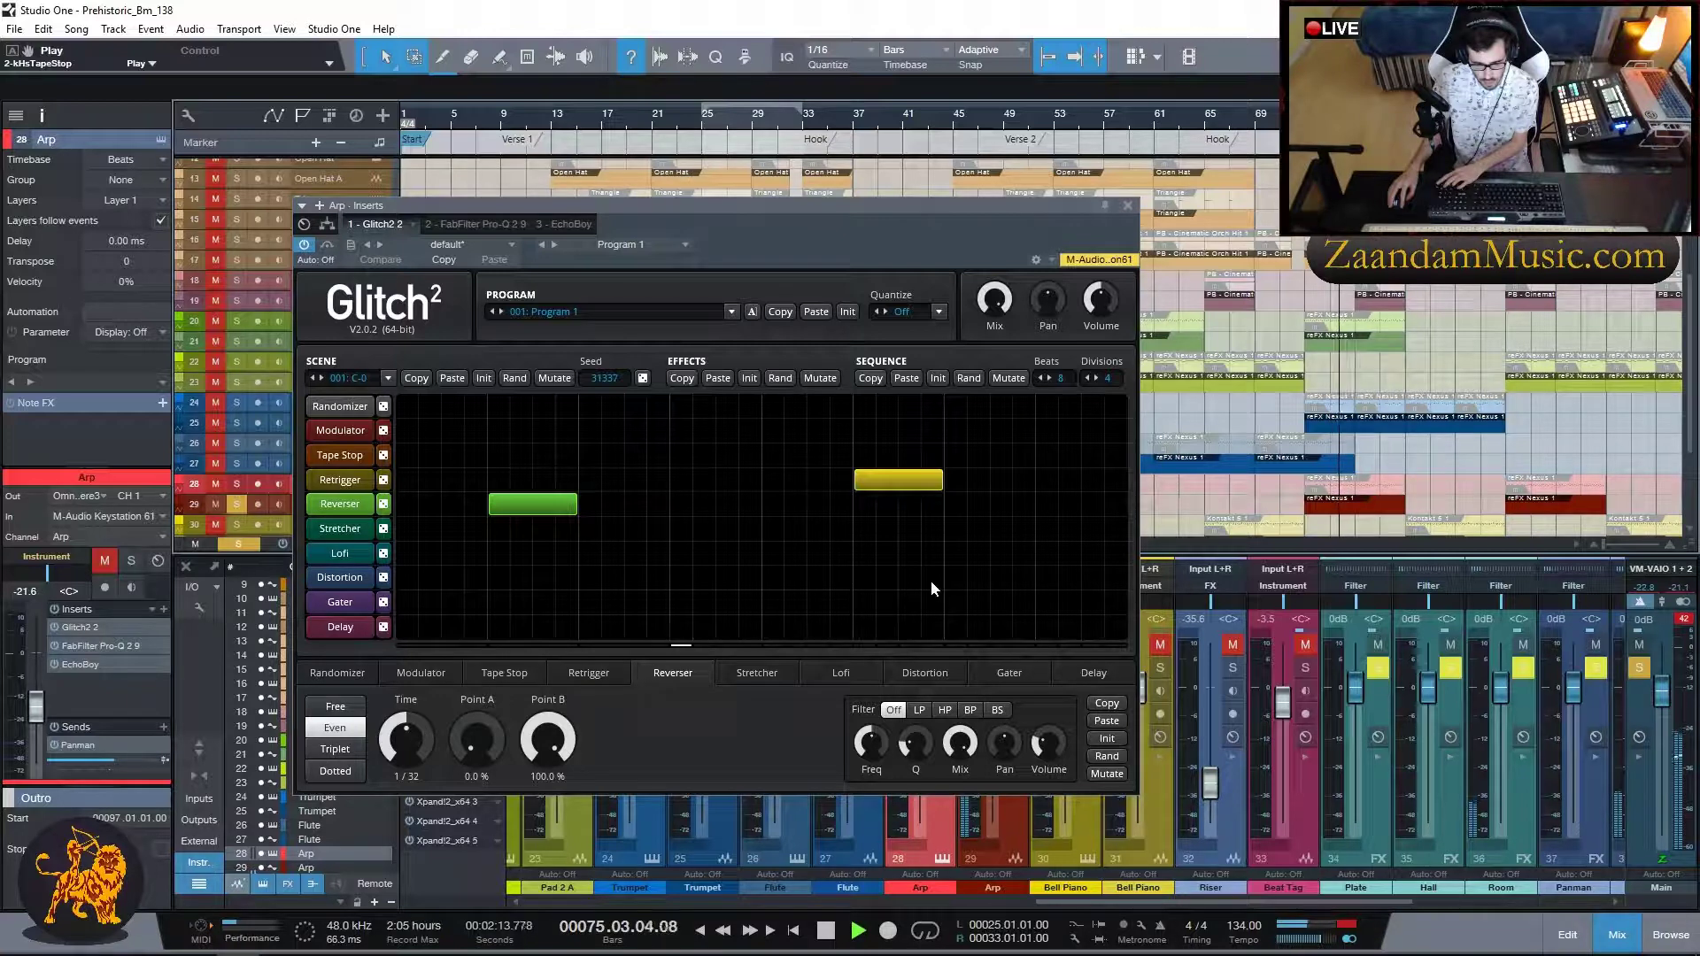
left_click(590, 673)
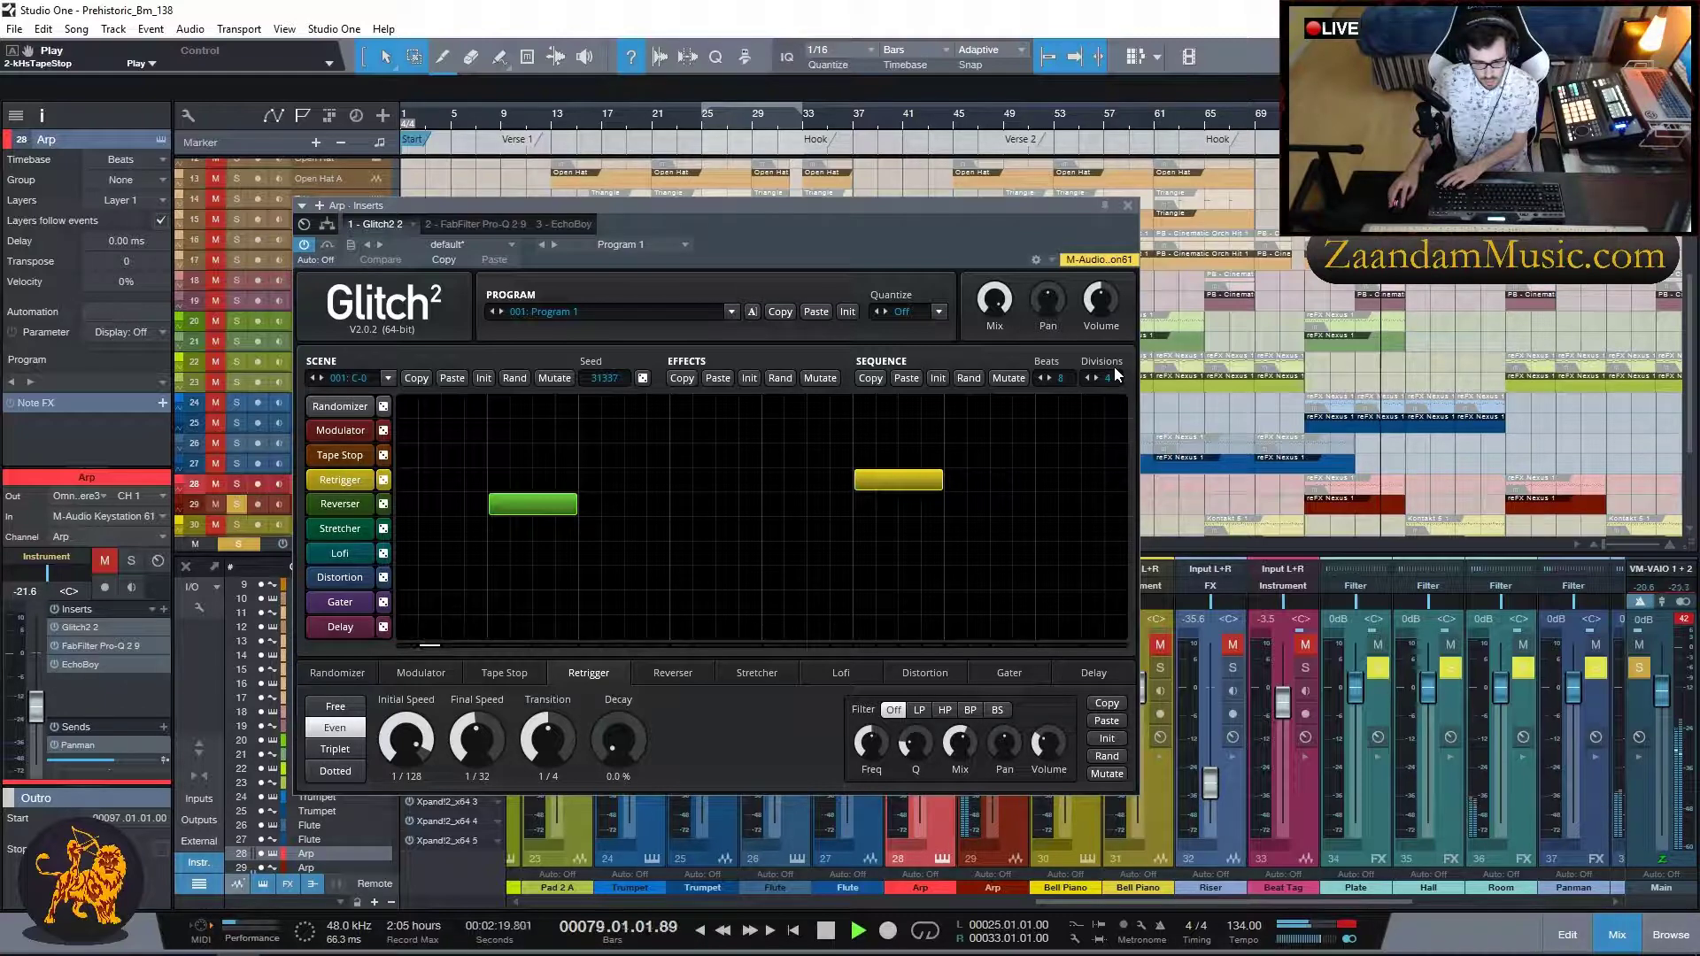
left_click(1129, 209)
key("space")
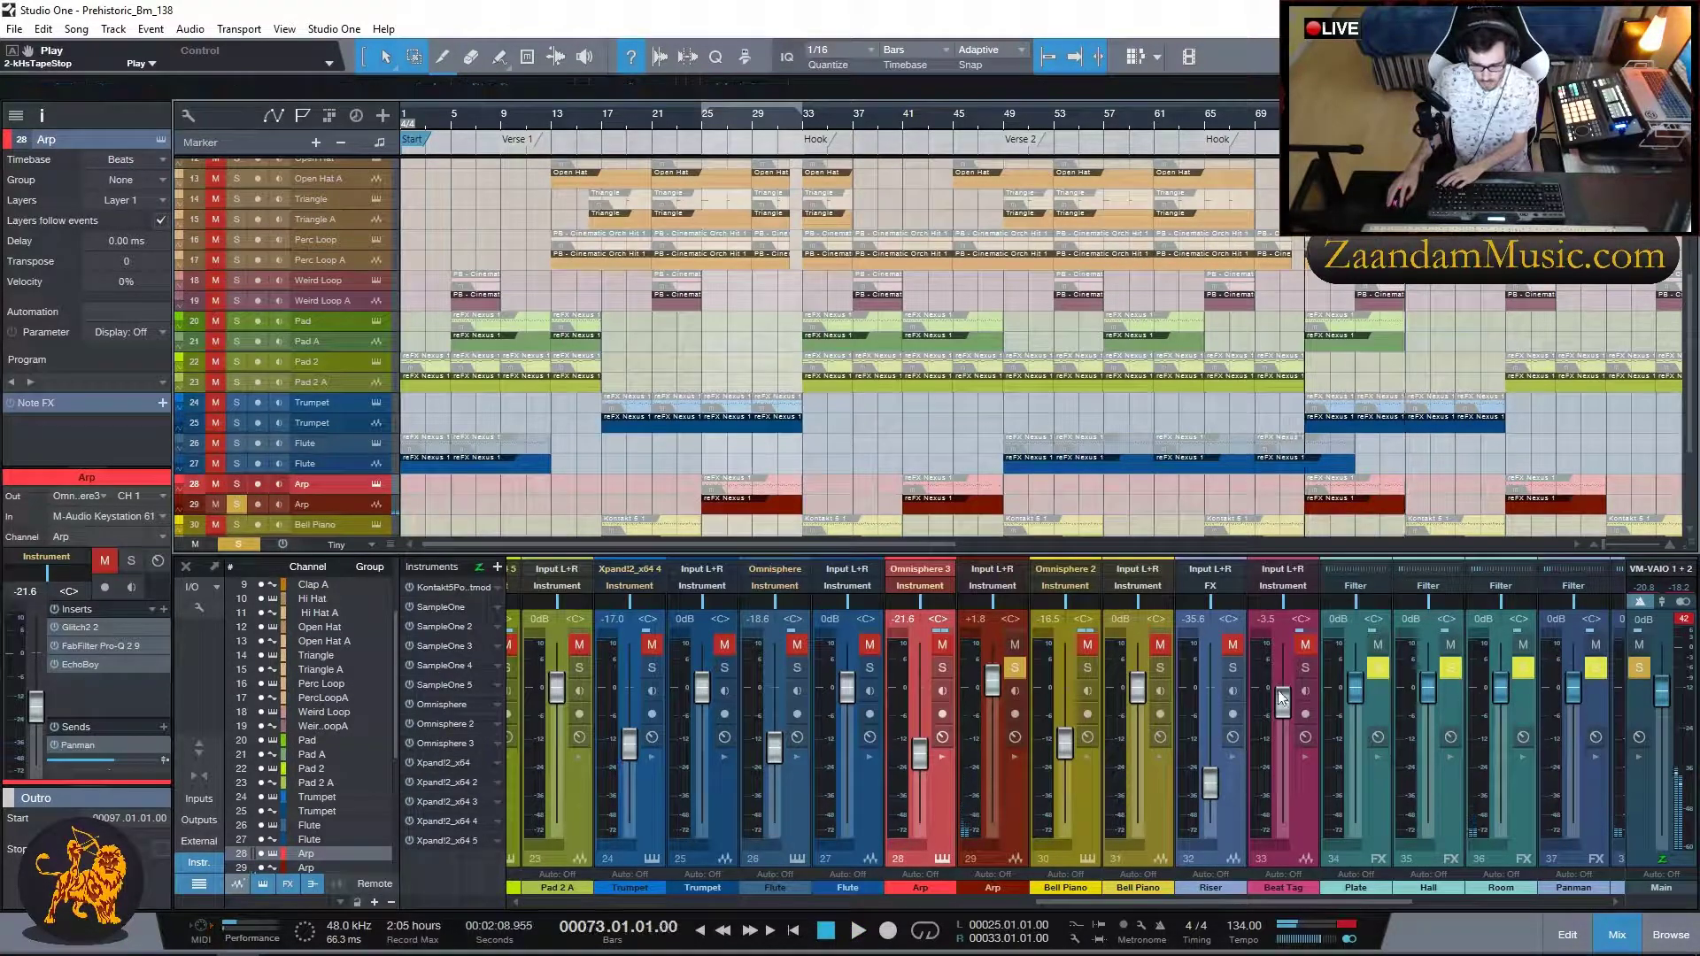
- Select the Bell Piano instrument channel and examine its FabFilter Pro-Q 2 and EchoBoy inserts
left_click(1077, 820)
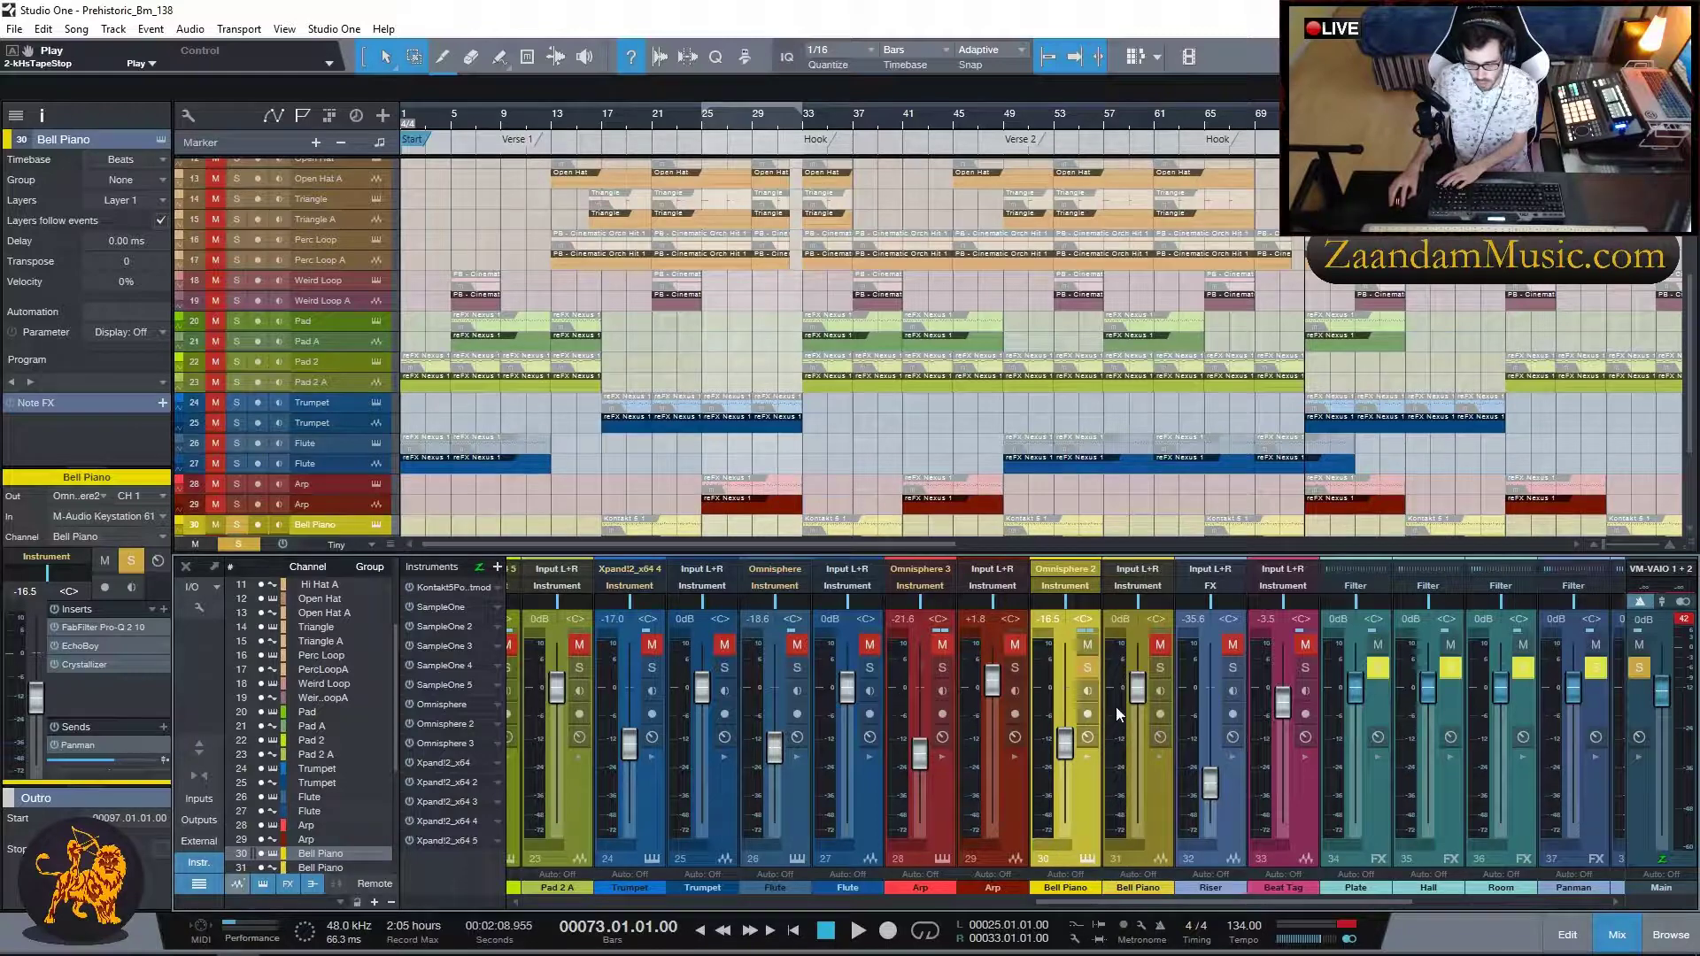
double_click(104, 626)
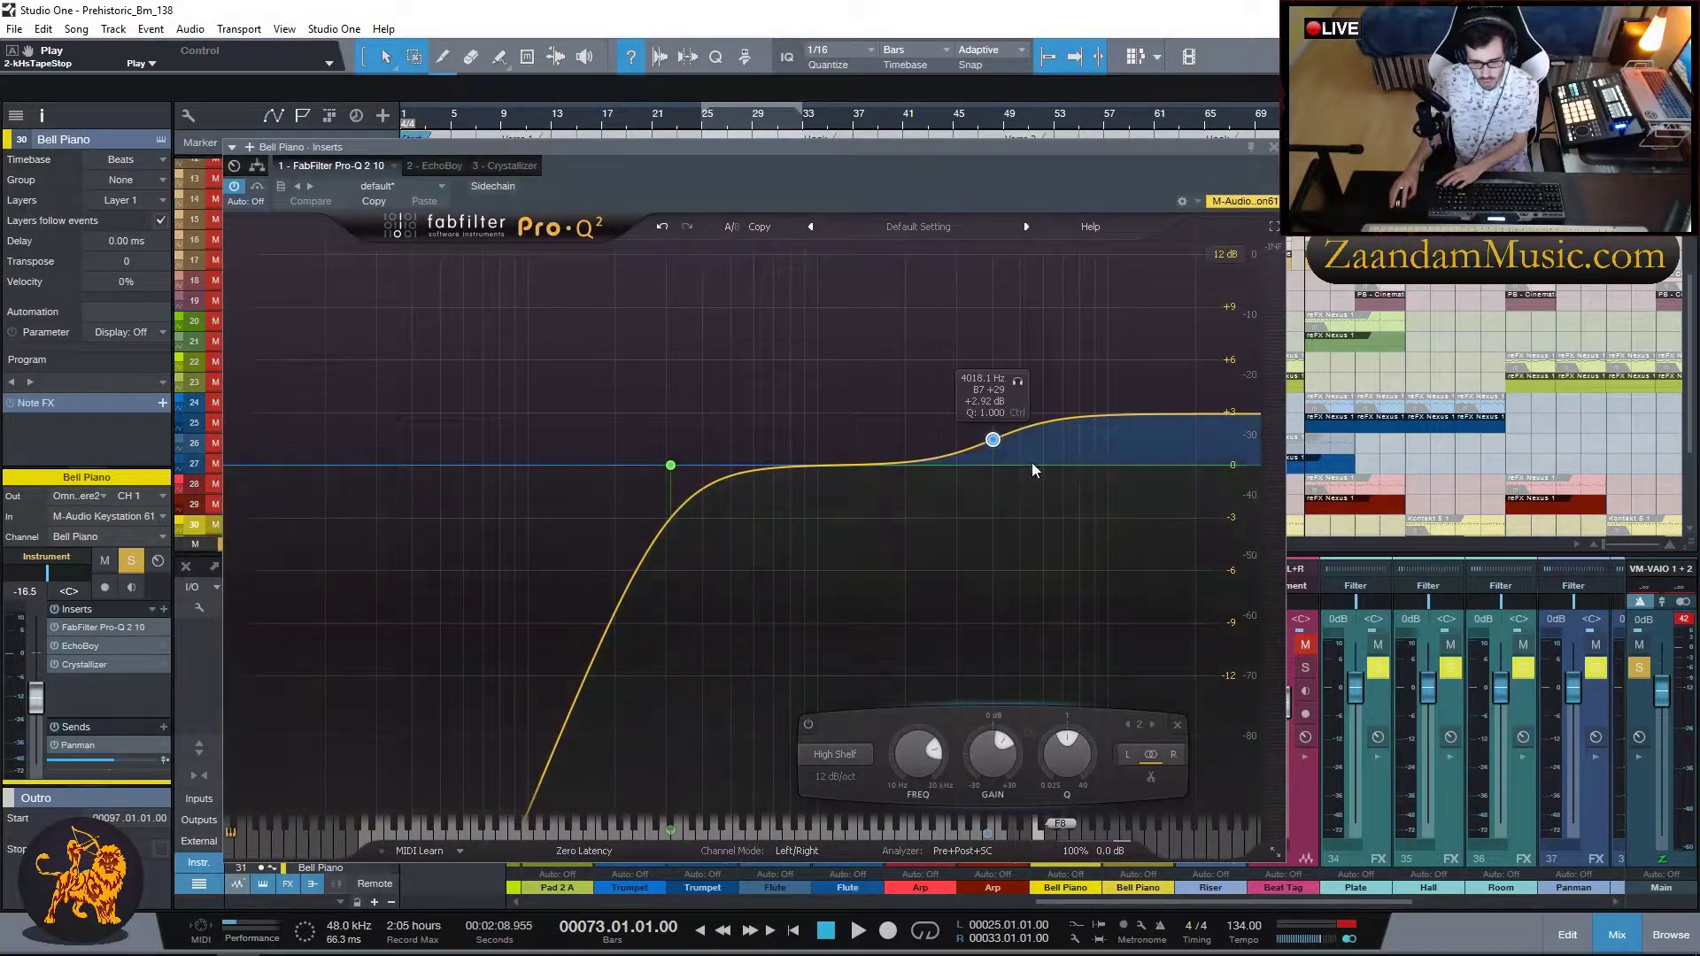
left_click(1273, 147)
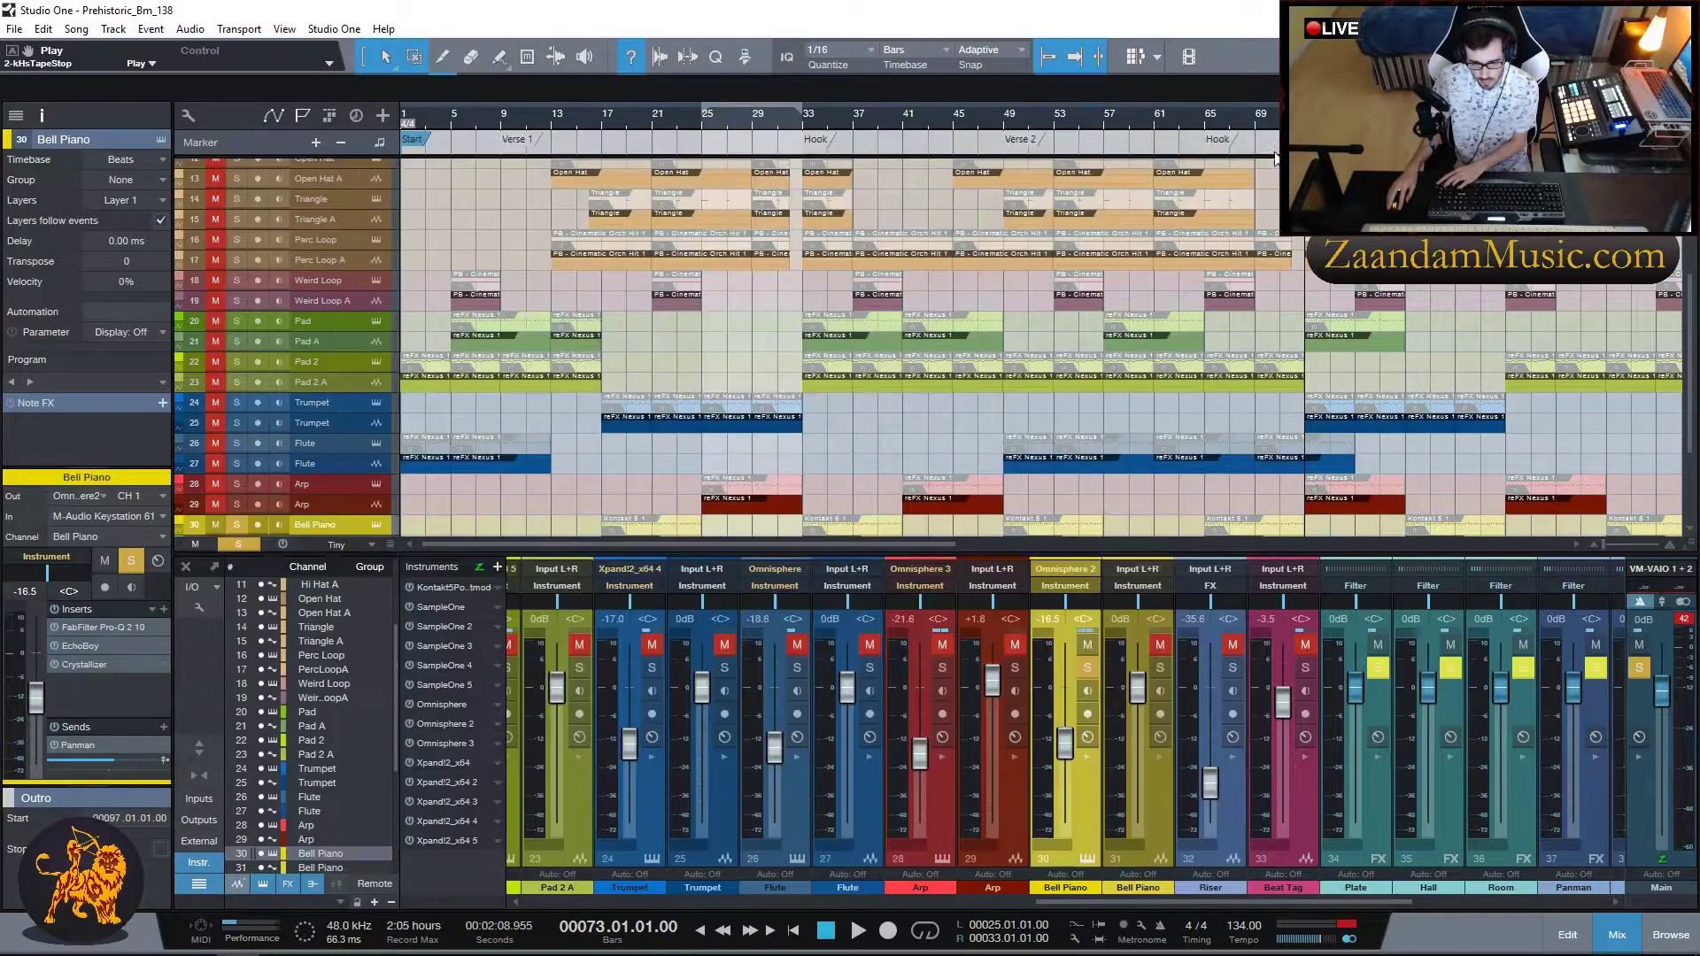
double_click(93, 645)
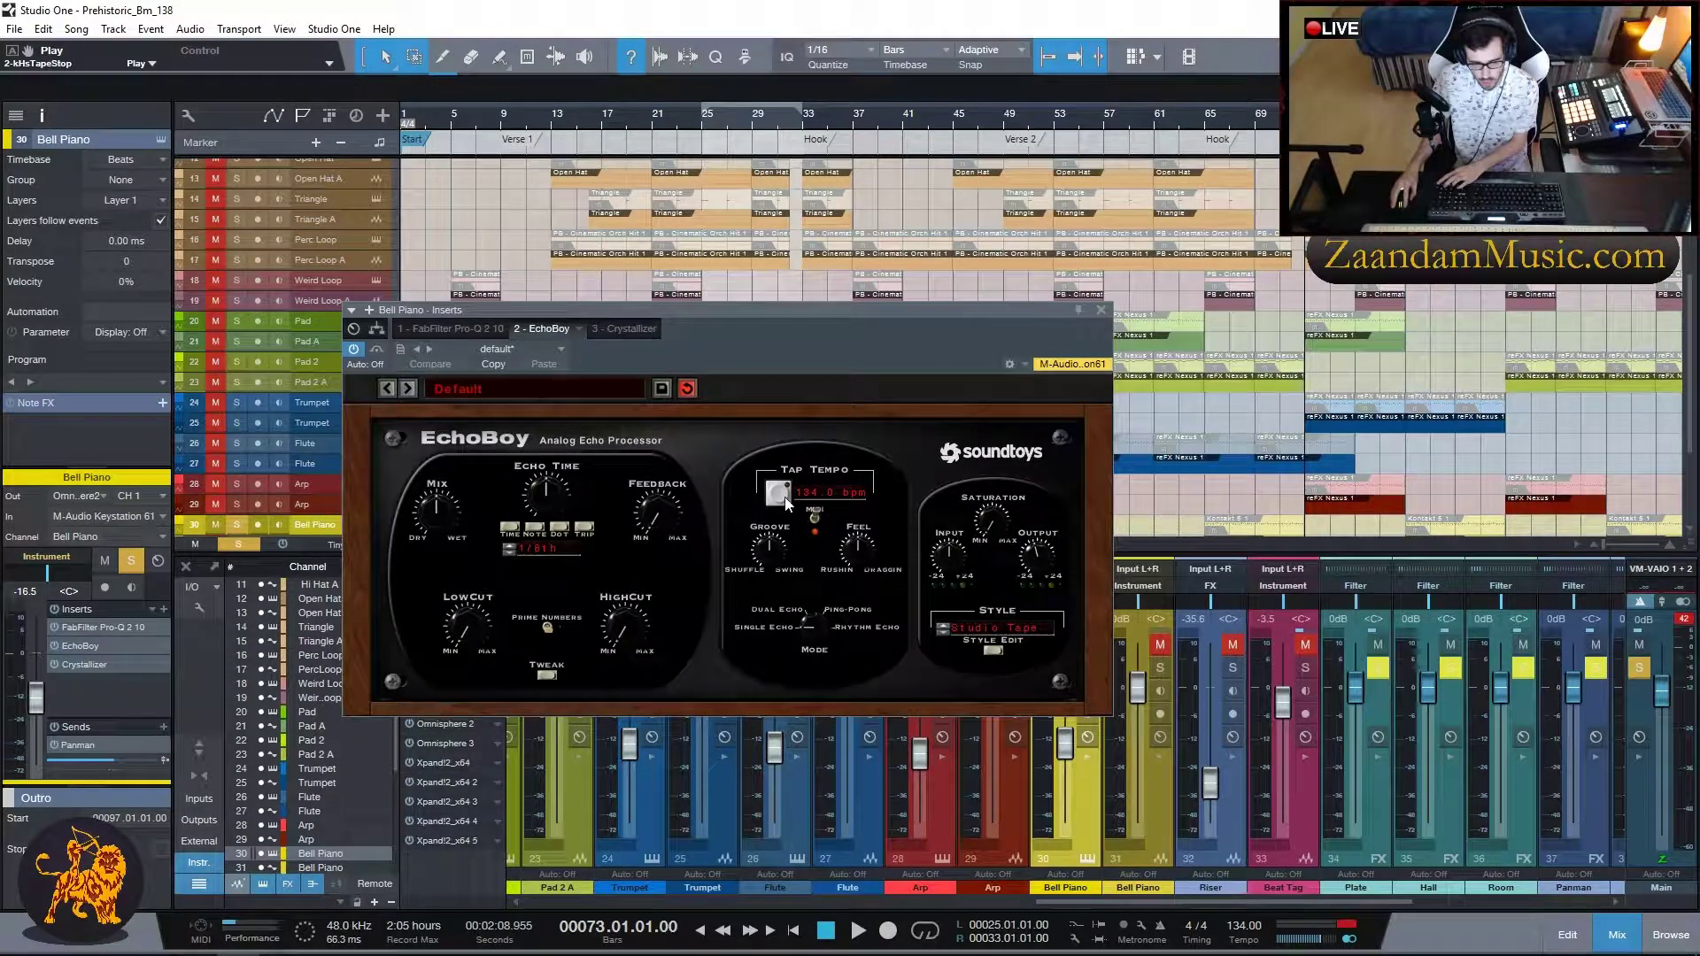
left_click(1101, 310)
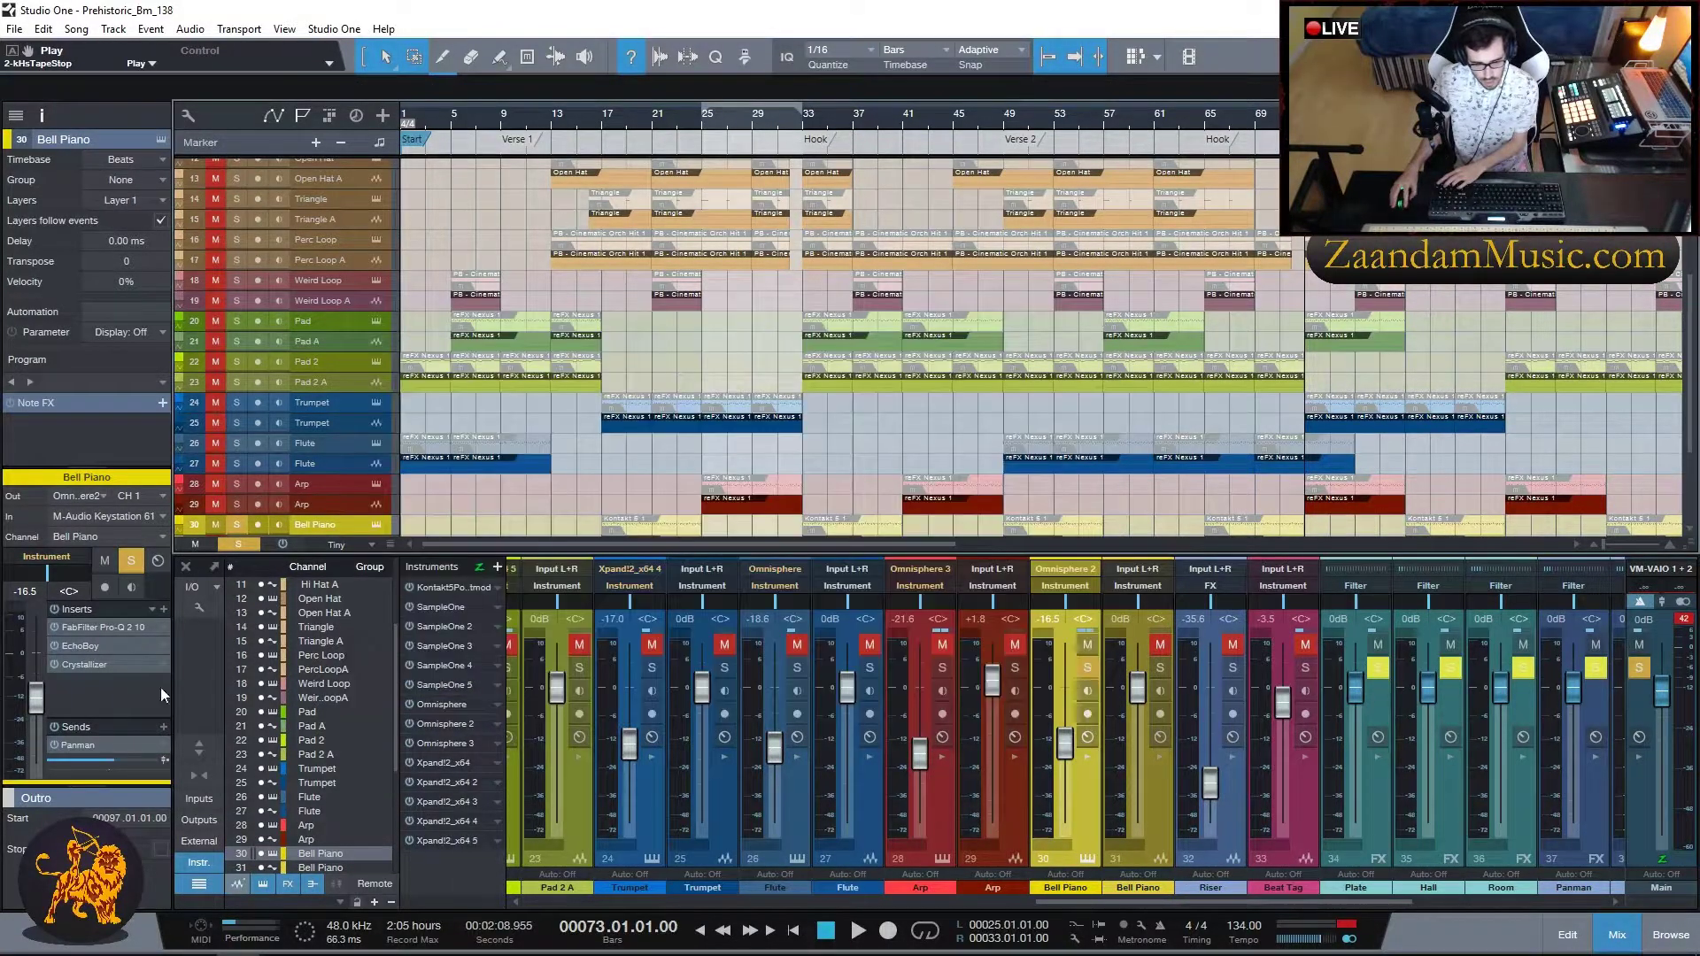
- Examine the Crystallizer insert on the Bell Piano channel while playing the soloed Bell Piano audio track from bar 65
double_click(83, 665)
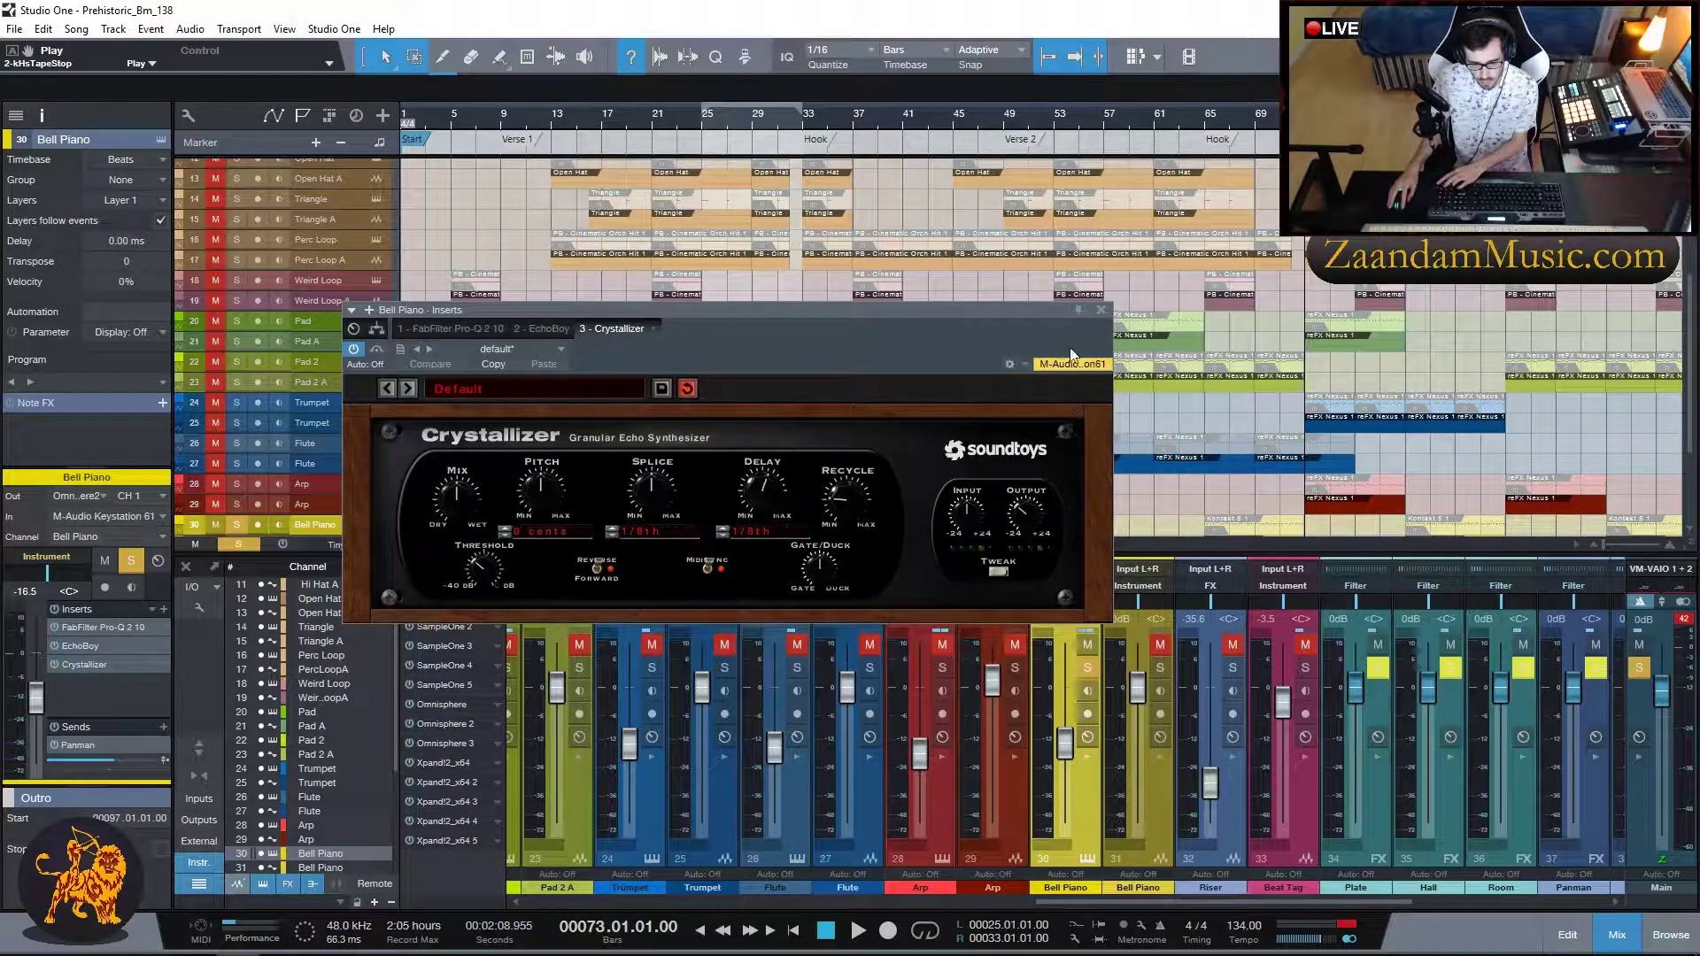
left_click_drag(1023, 315, 965, 320)
left_click(1209, 124)
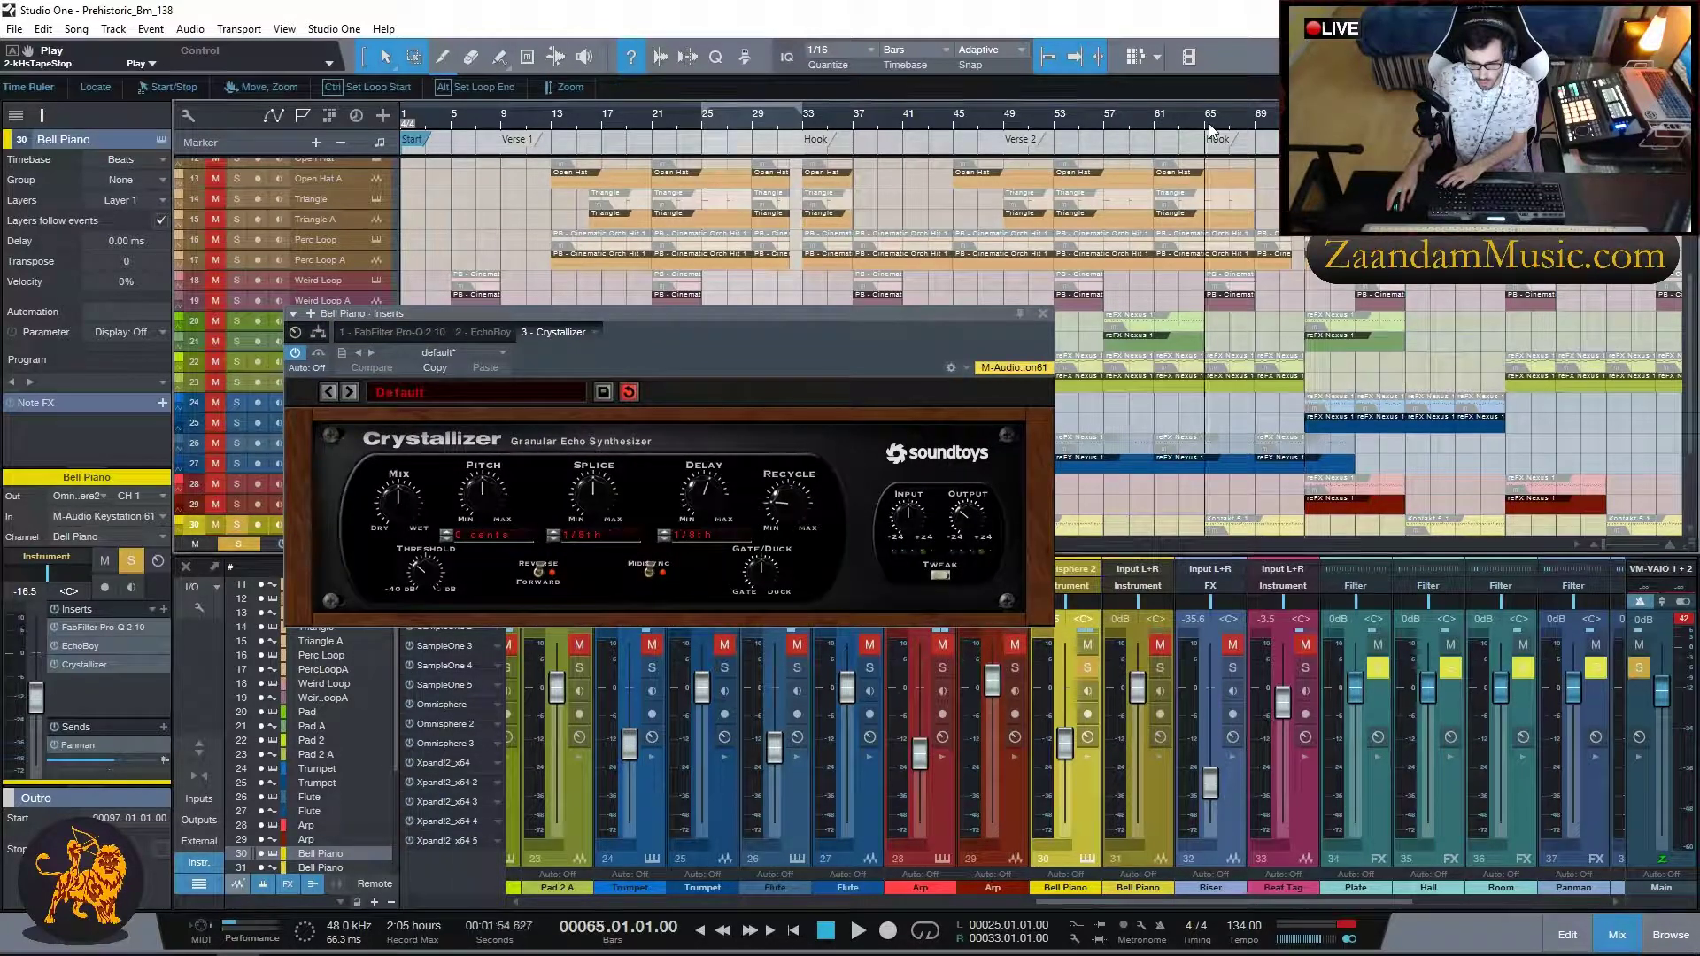
scroll(239, 478, "down", 2)
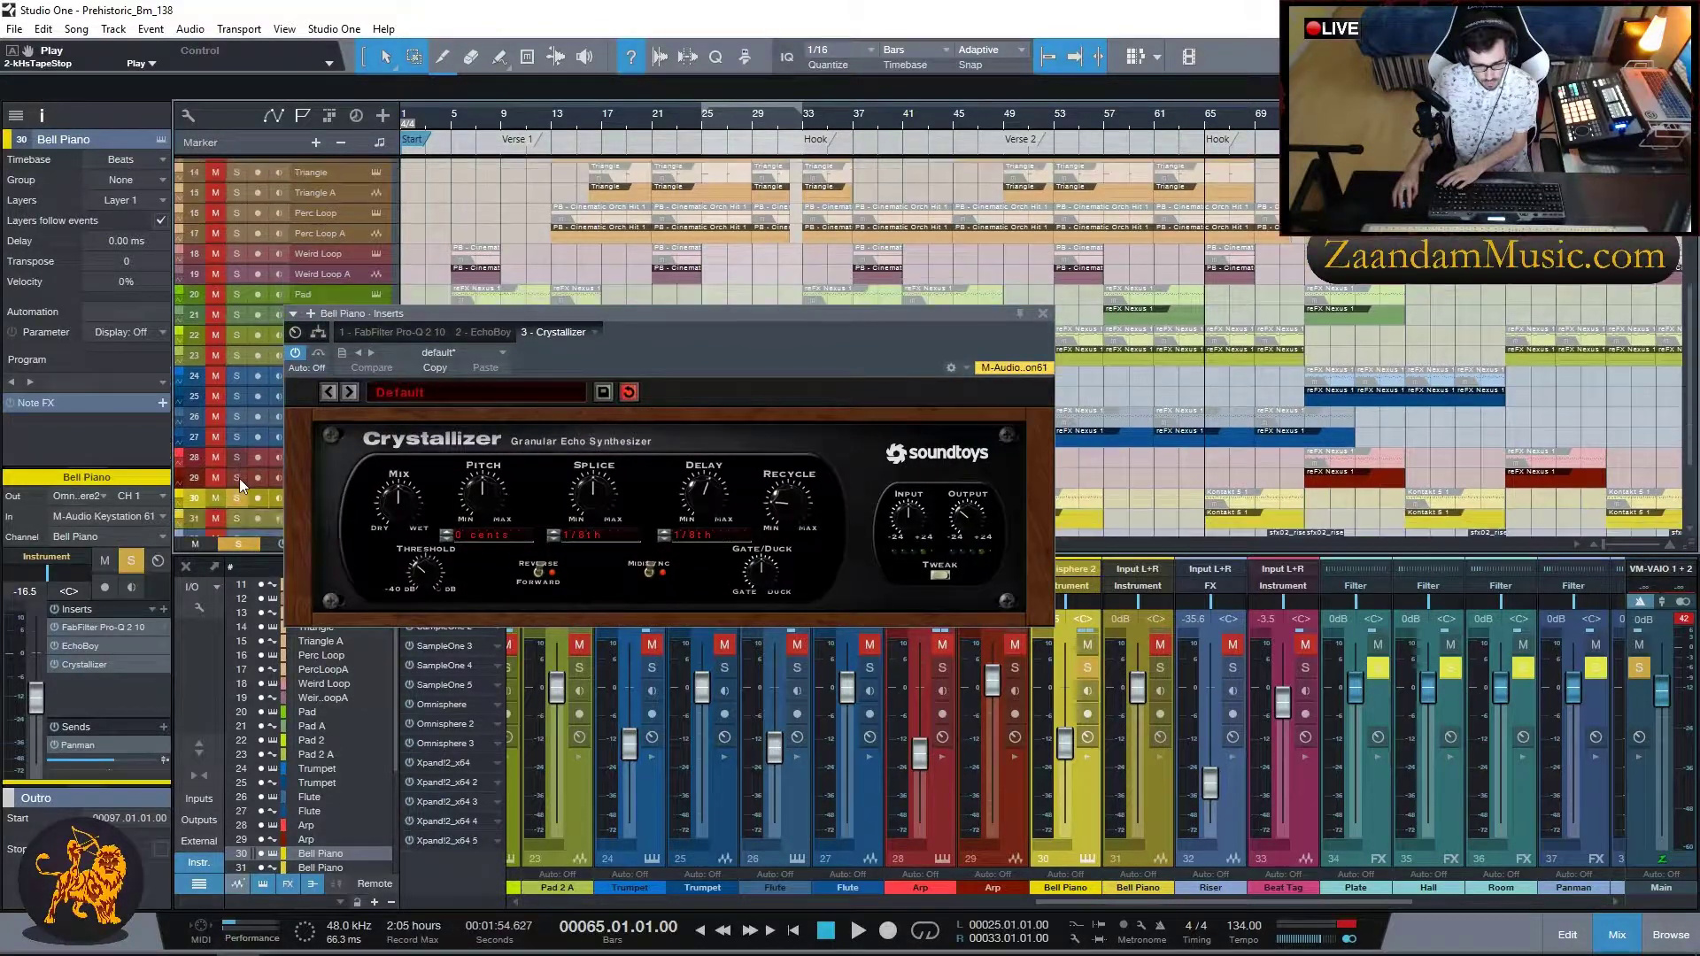
left_click(237, 495)
key("space")
left_click(237, 487)
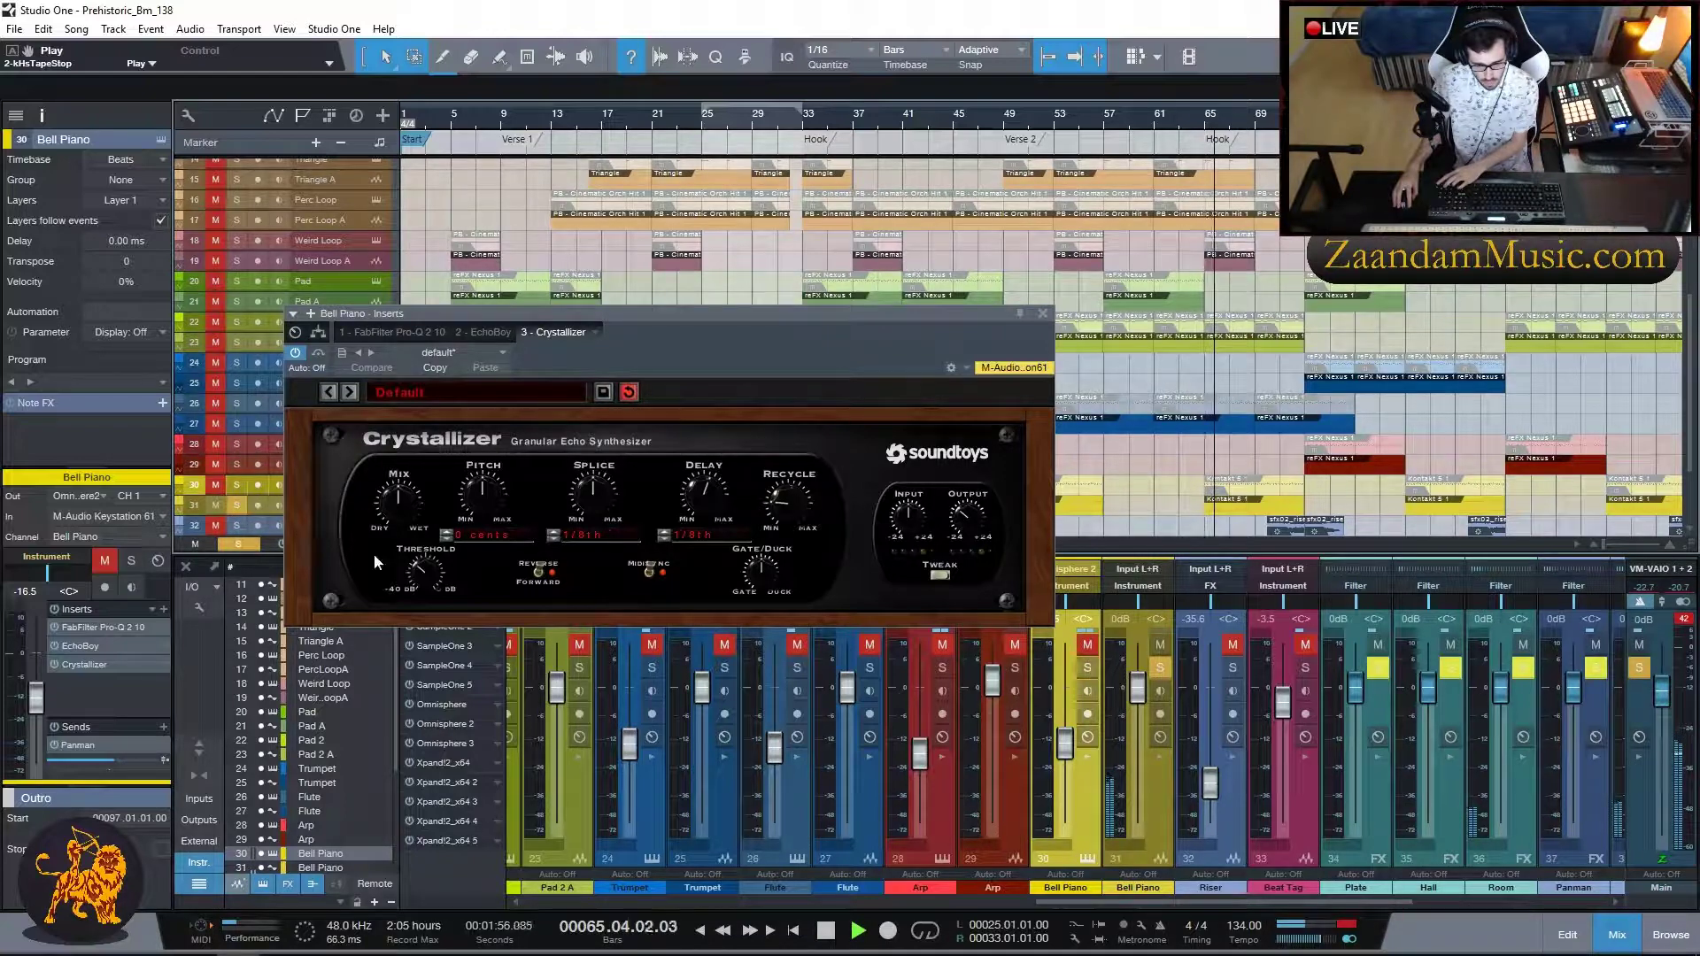
left_click(1044, 315)
key("space")
- Check the Riser channel for inserts, and examine the Auto-Tune 8 insert on the Beat Tag channel
left_click(1231, 783)
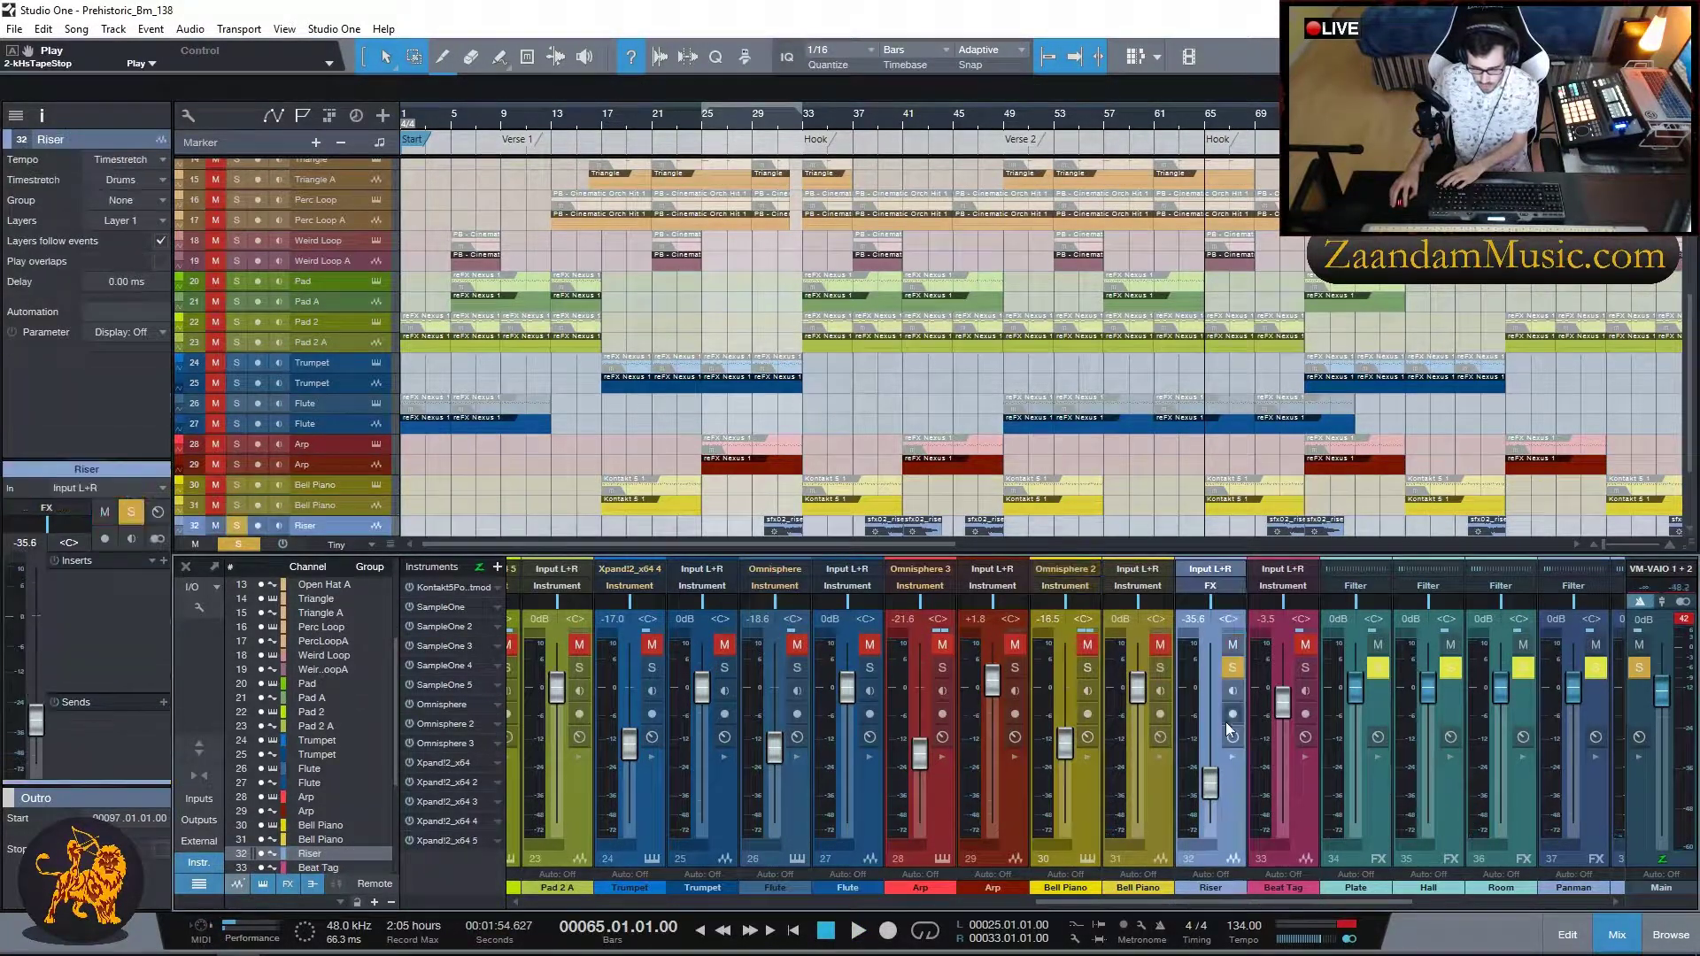
left_click_drag(1116, 904, 1286, 900)
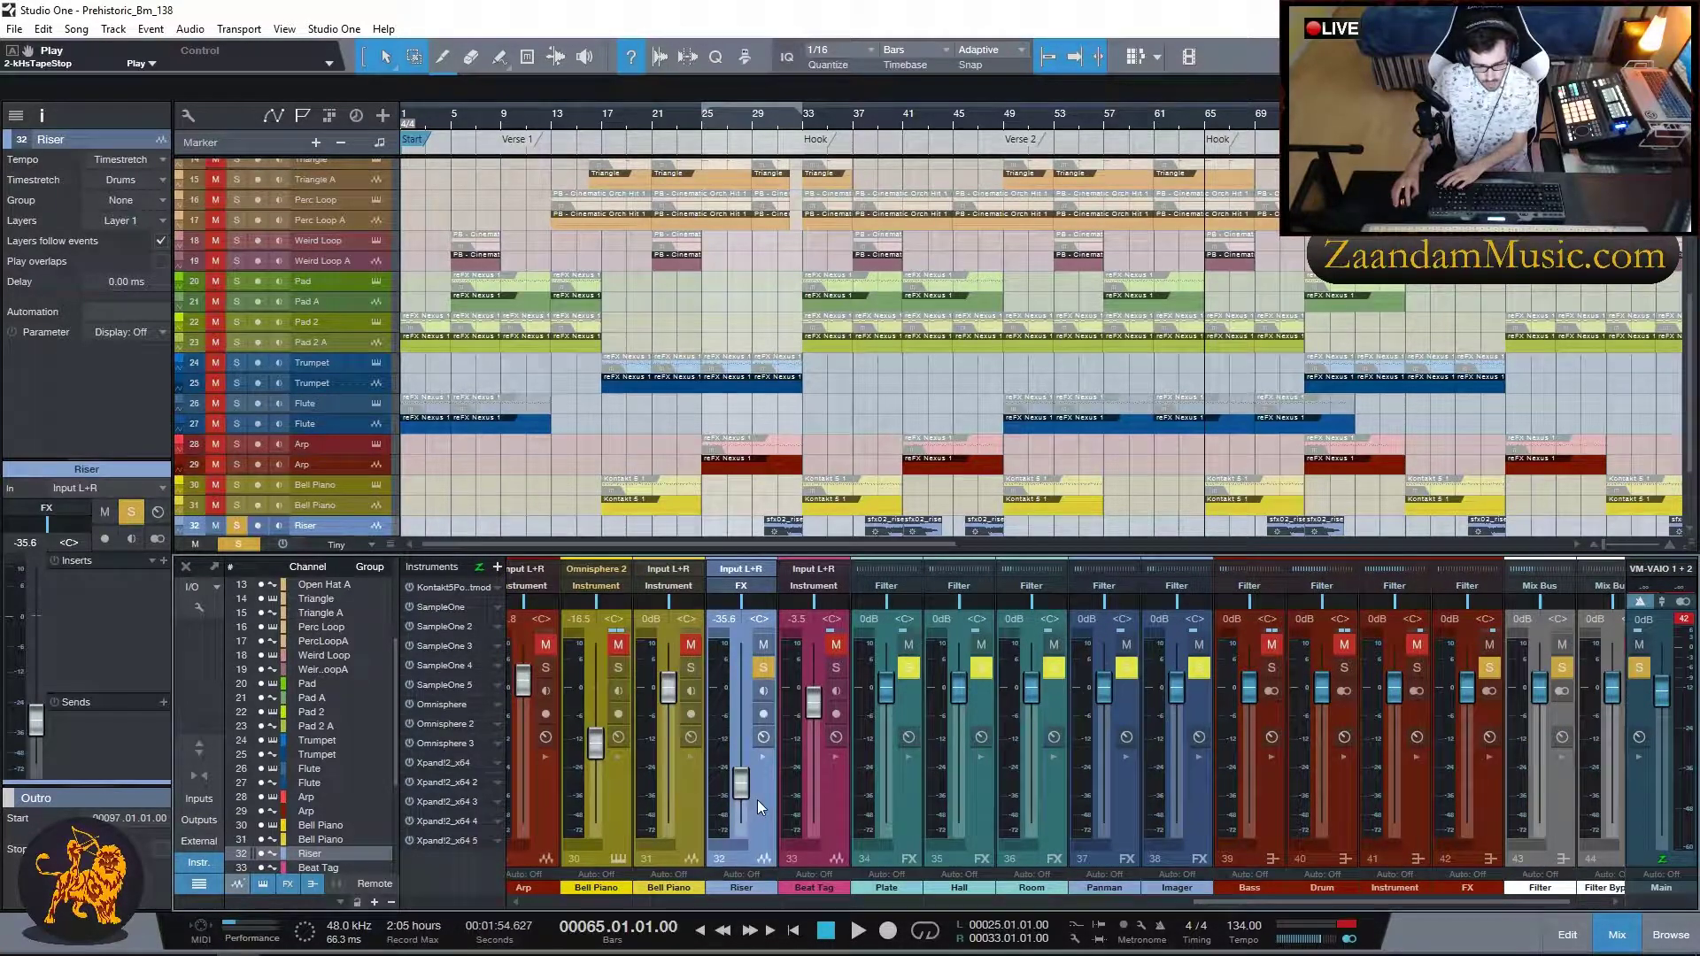
left_click(835, 810)
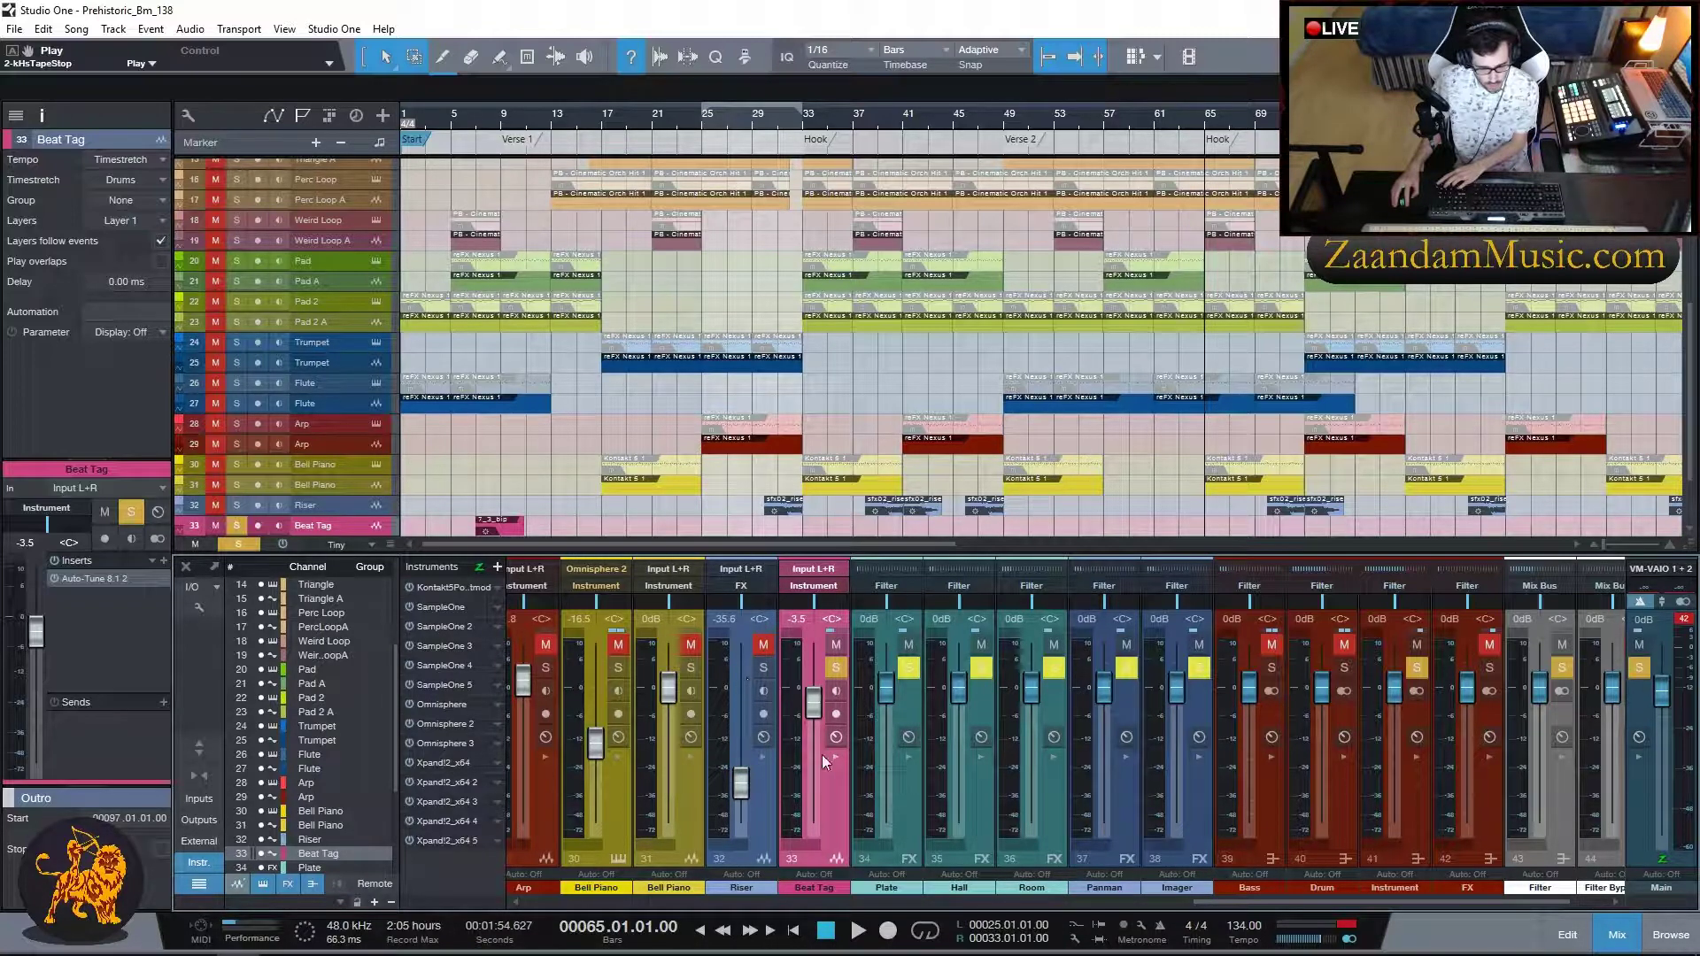
double_click(81, 579)
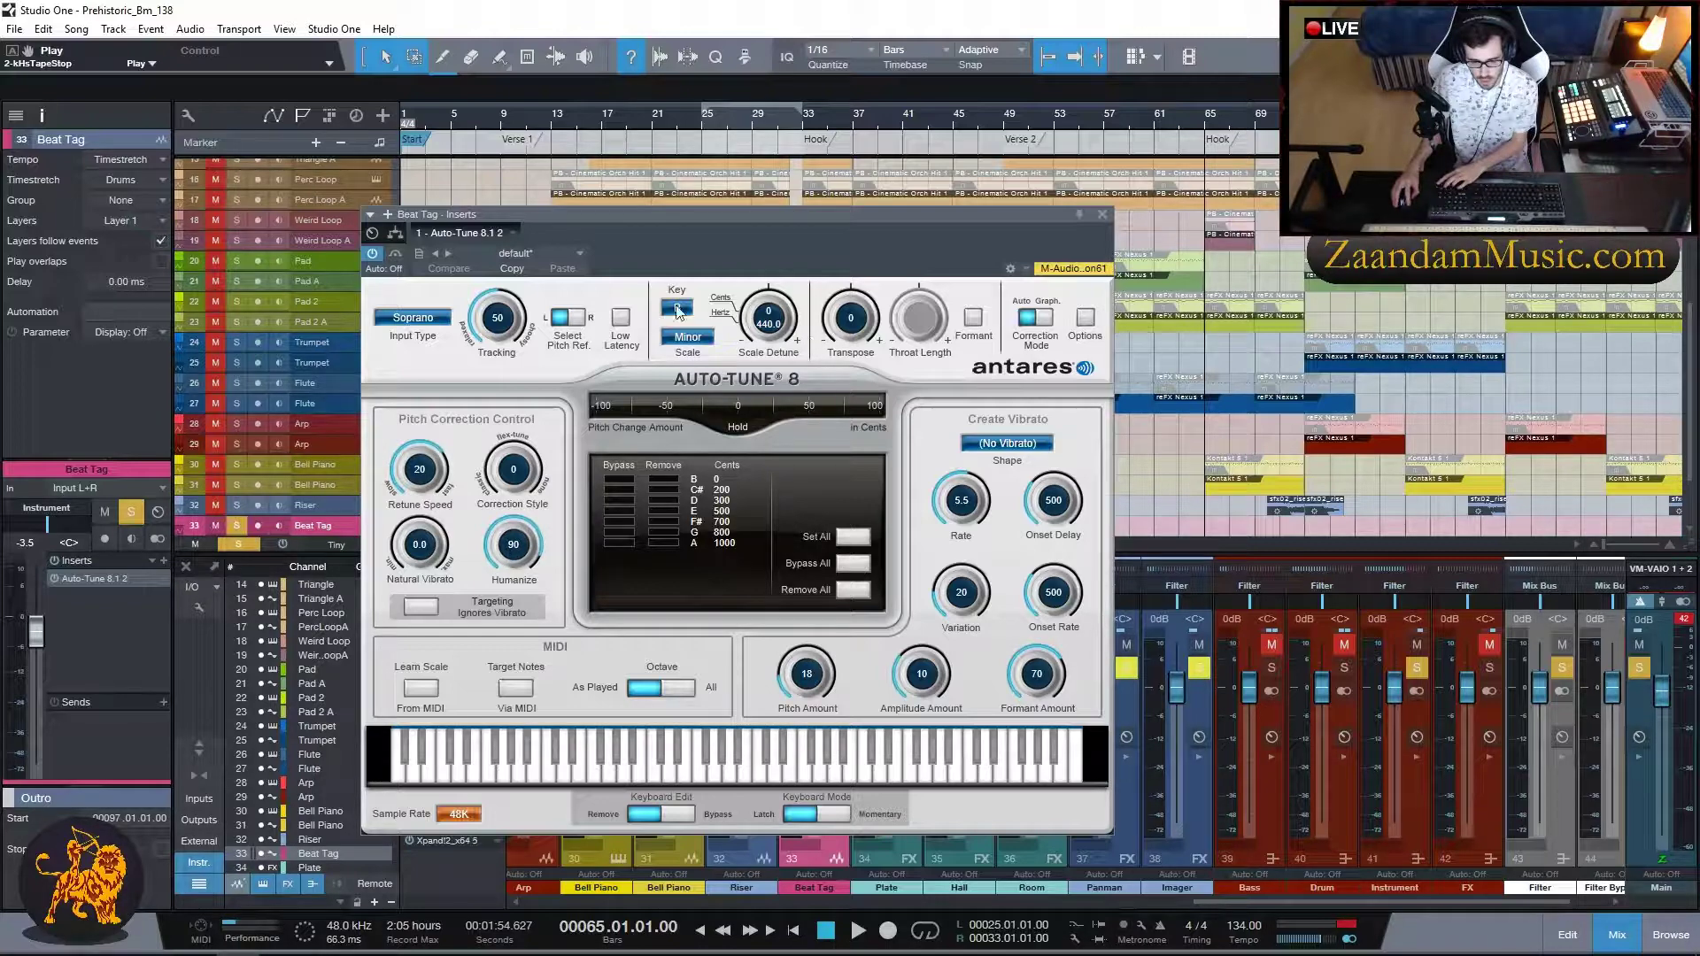
- Close the Auto-Tune window and examine the ValhallaVintageVerb insert on the Plate effects channel
left_click(1103, 214)
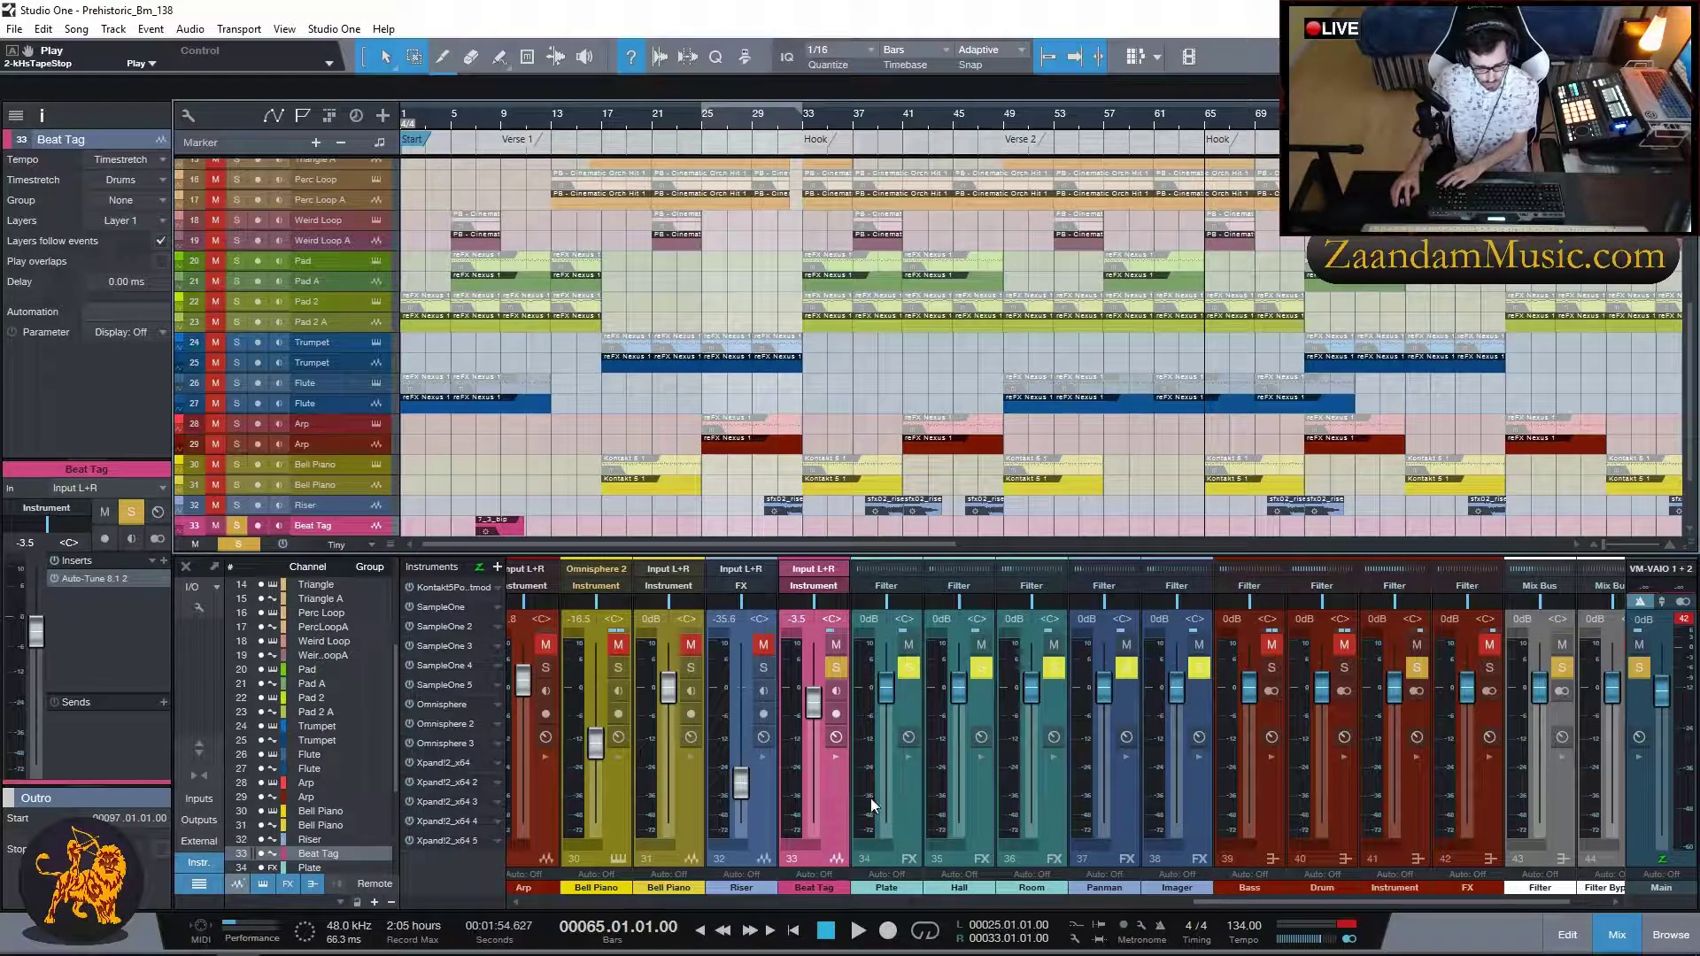
left_click(900, 807)
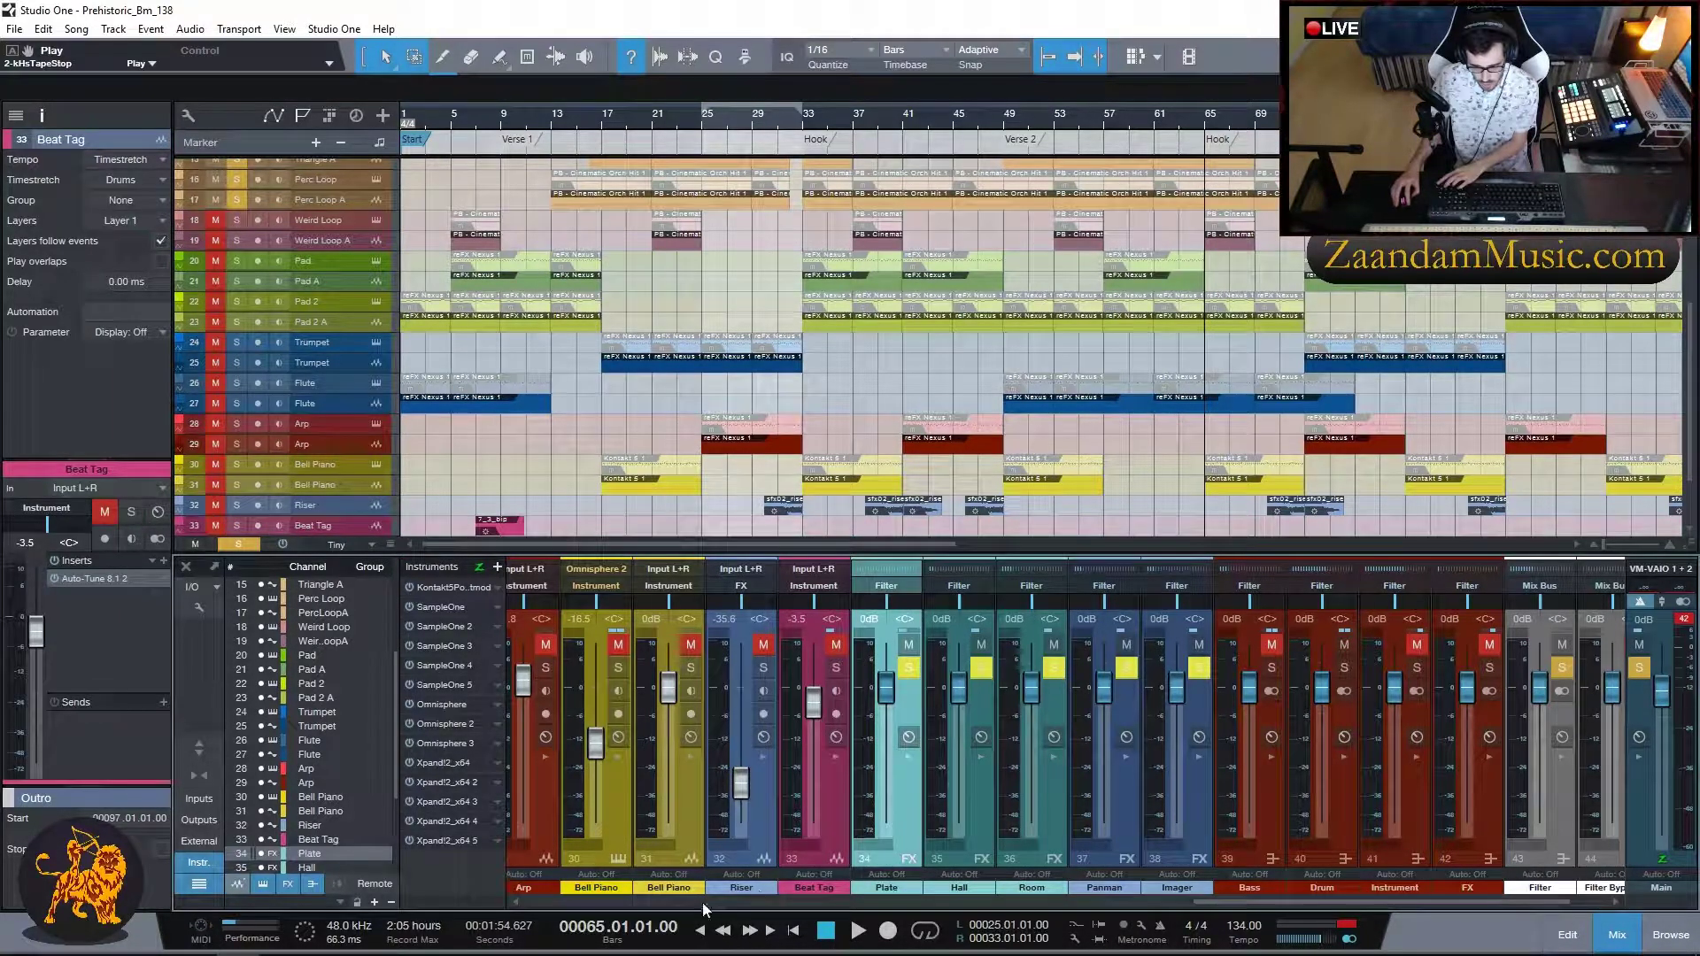
left_click_drag(1229, 907, 1325, 900)
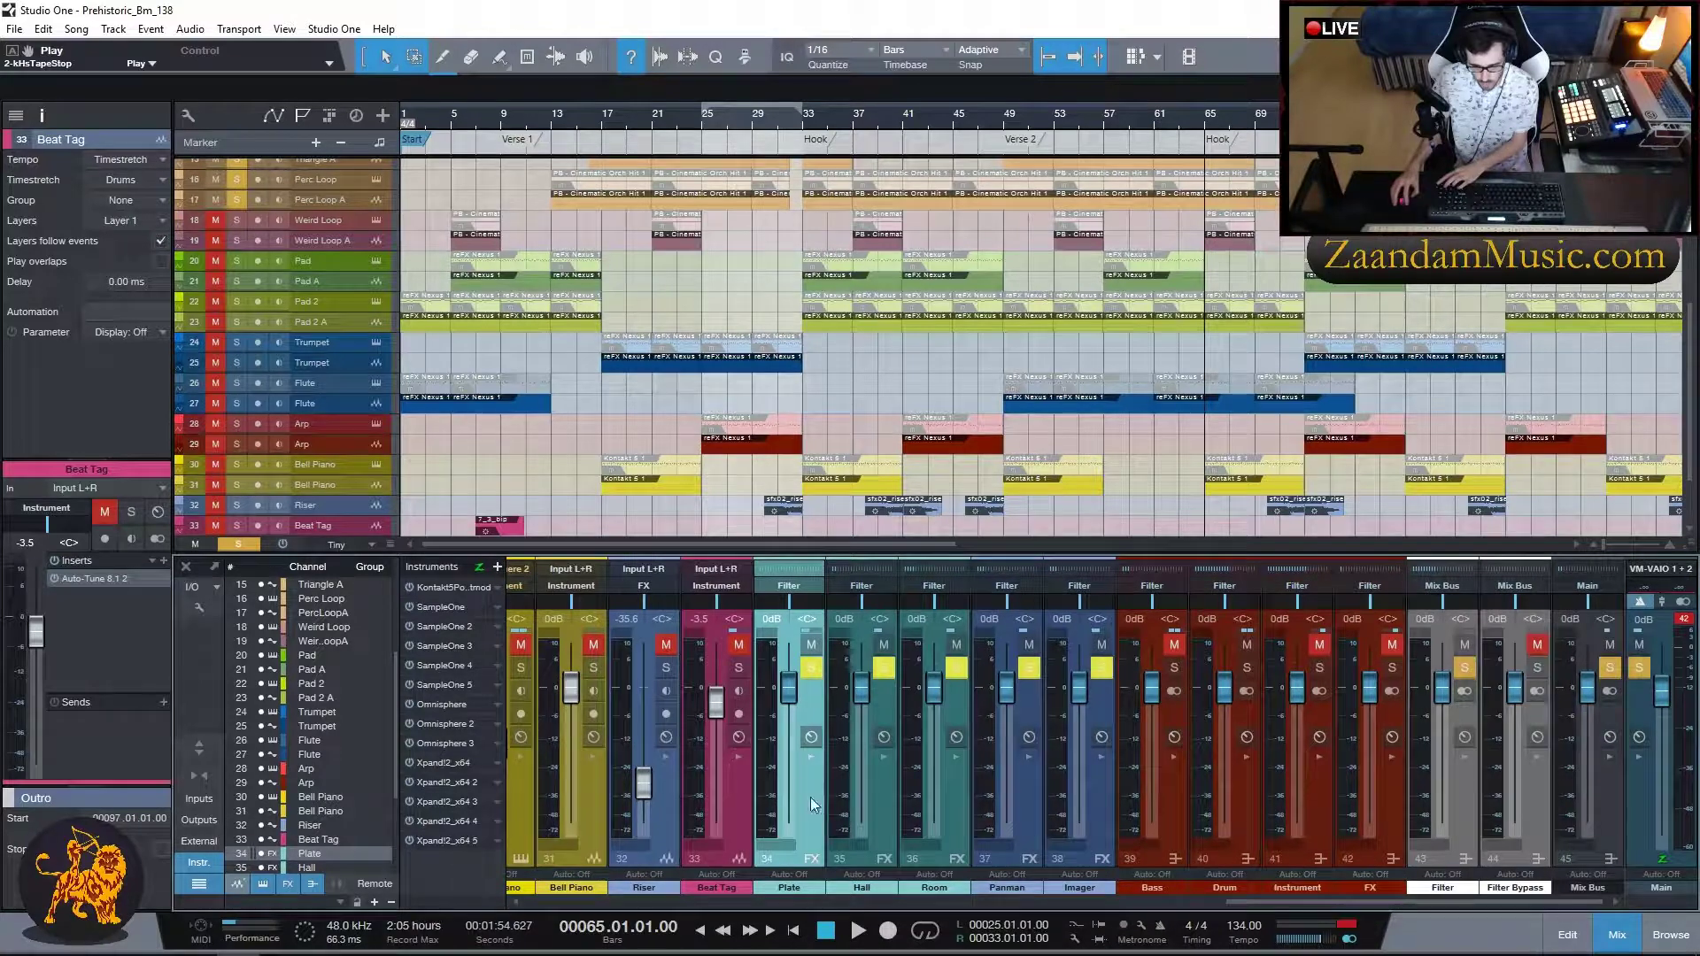
left_click(811, 756)
left_click(865, 589)
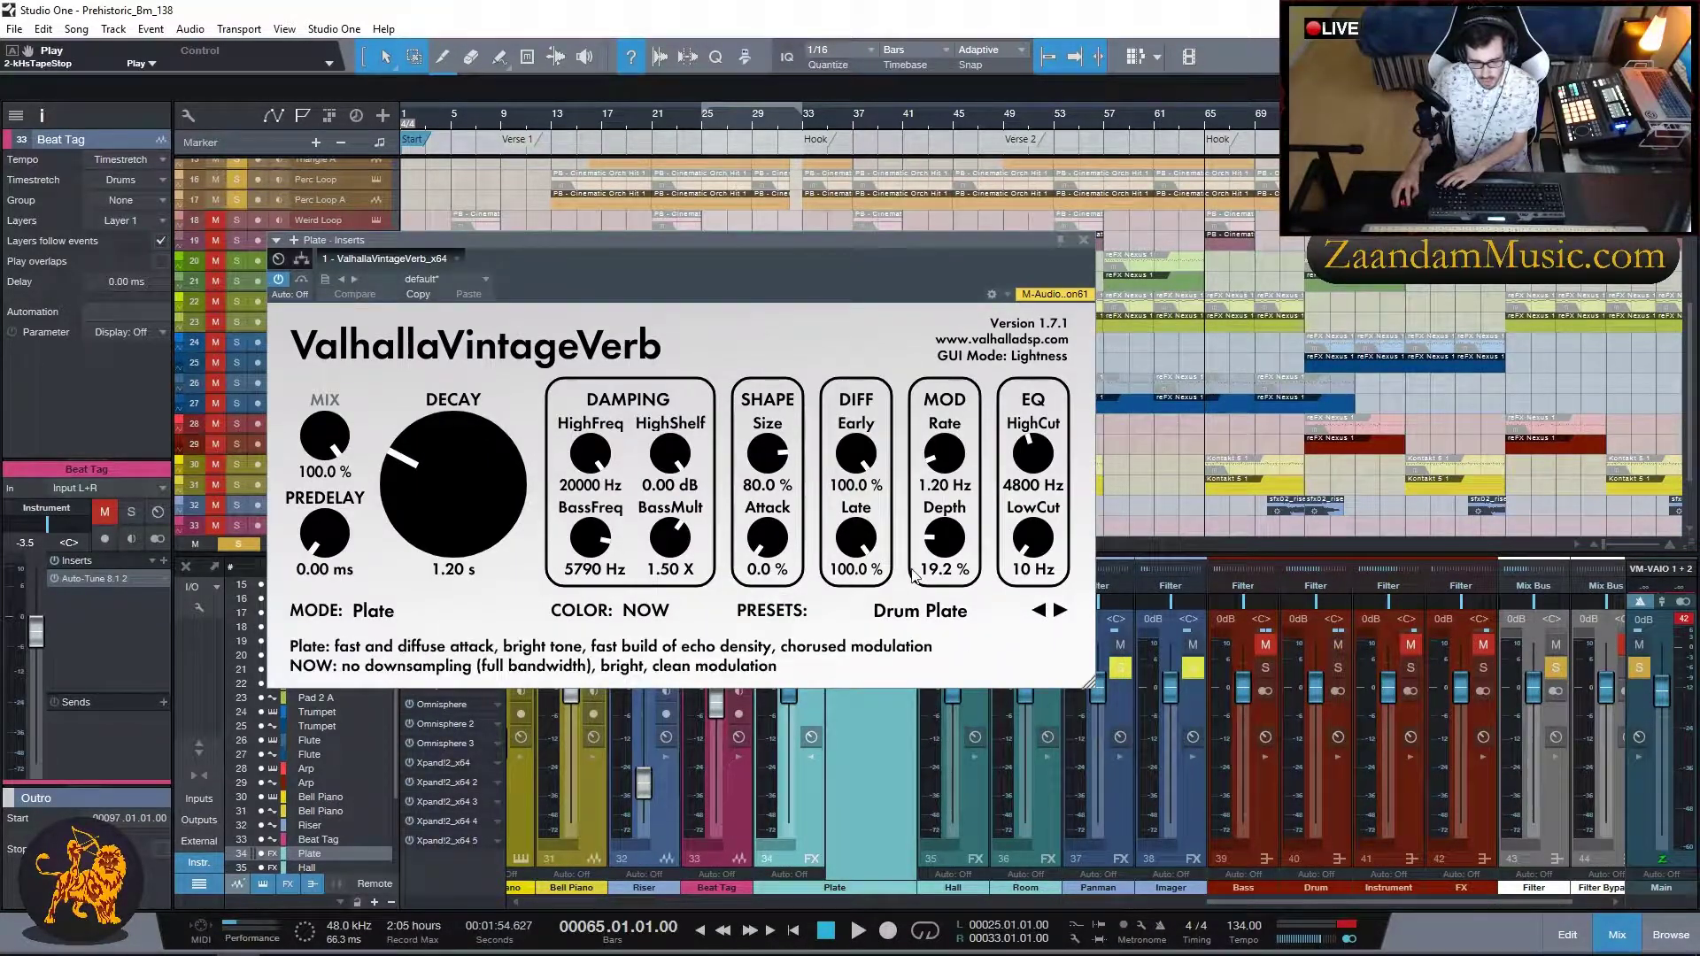
left_click(1080, 241)
right_click(815, 760)
left_click(805, 758)
- Examine the ValhallaVintageVerb insert on the Hall channel and the Altiverb 7 insert on the Room channel
left_click(887, 757)
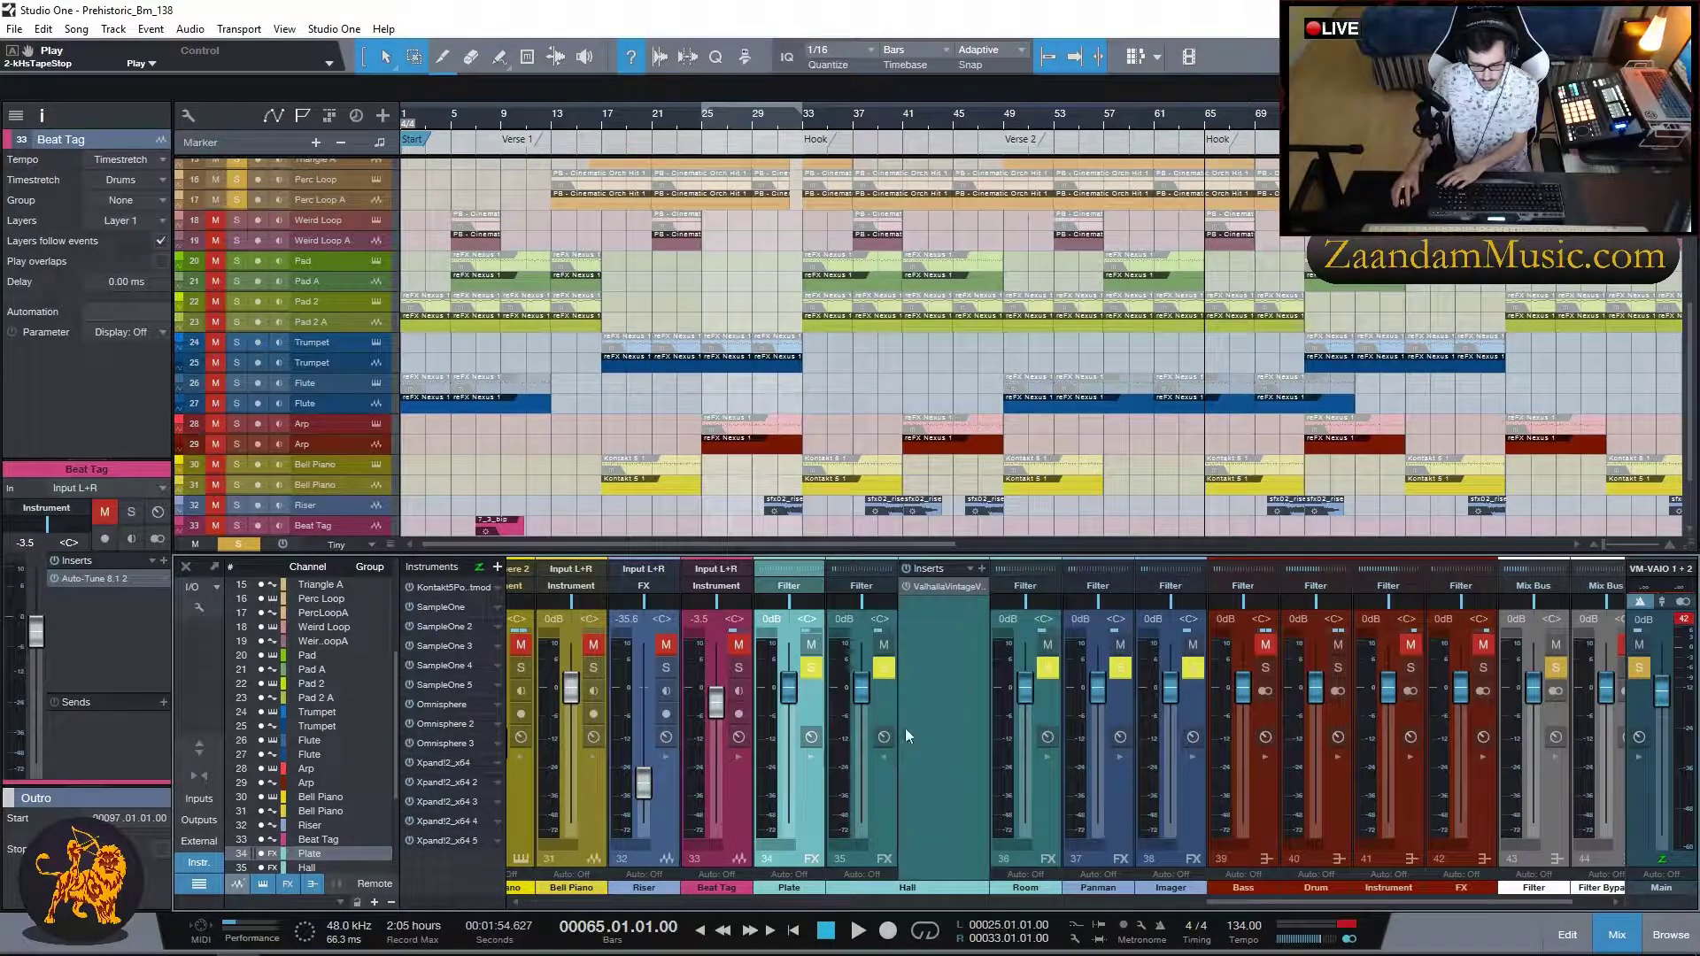
left_click(933, 590)
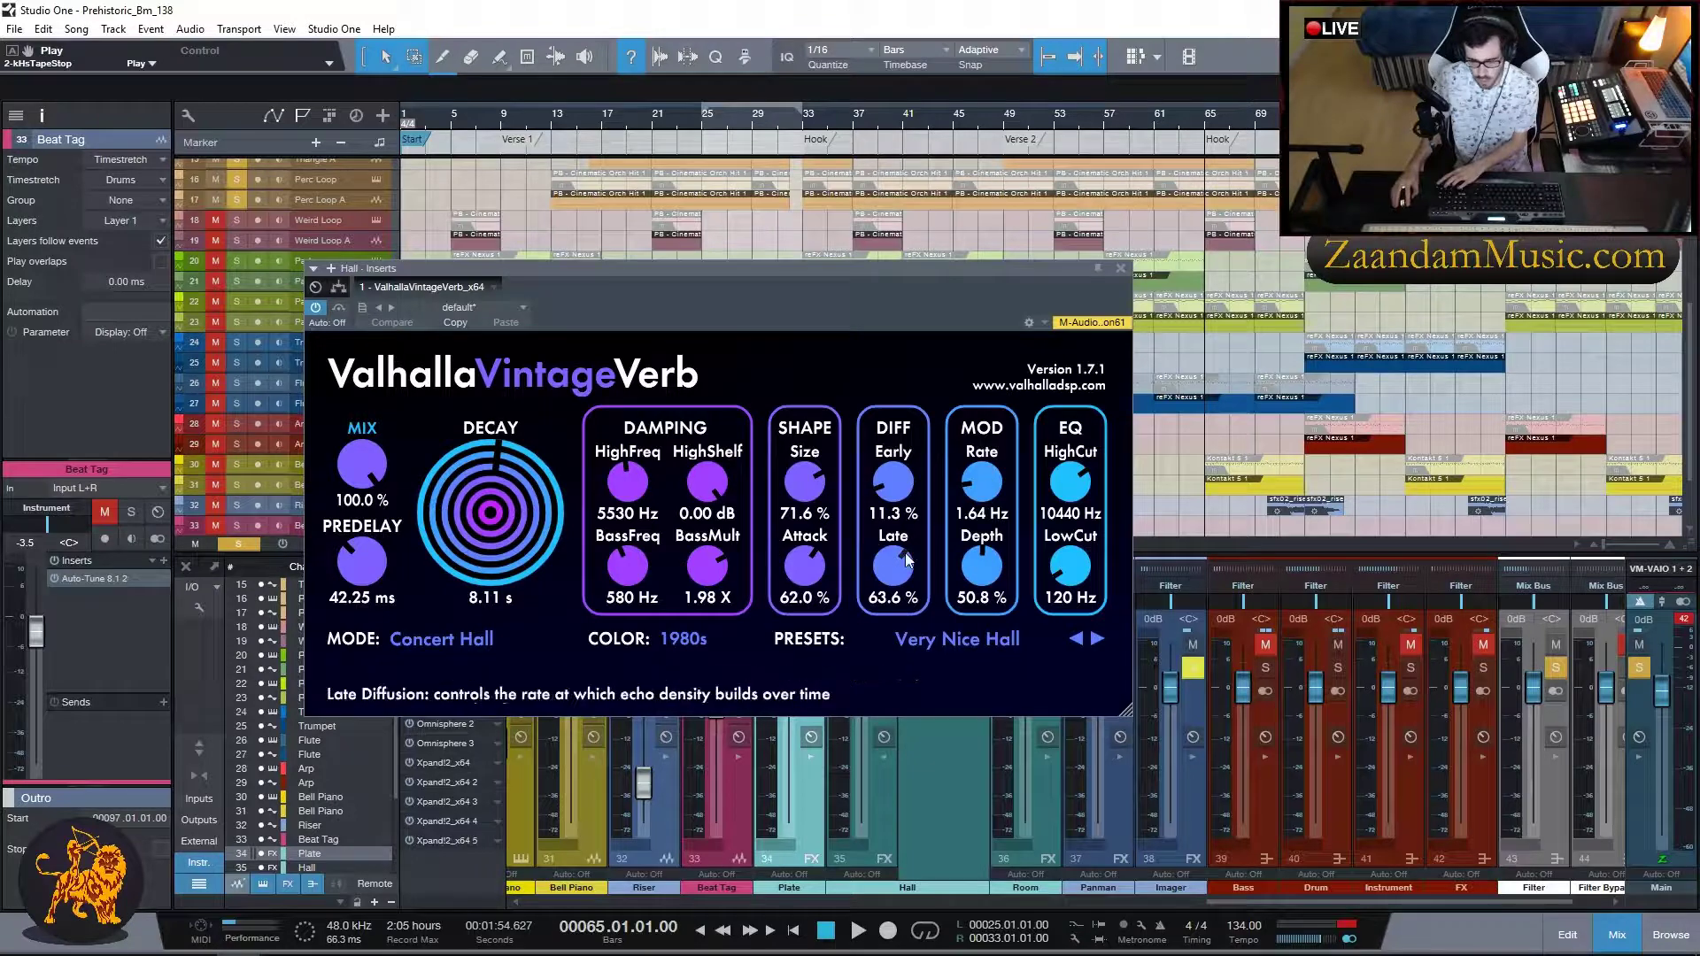
left_click(1120, 269)
left_click(888, 756)
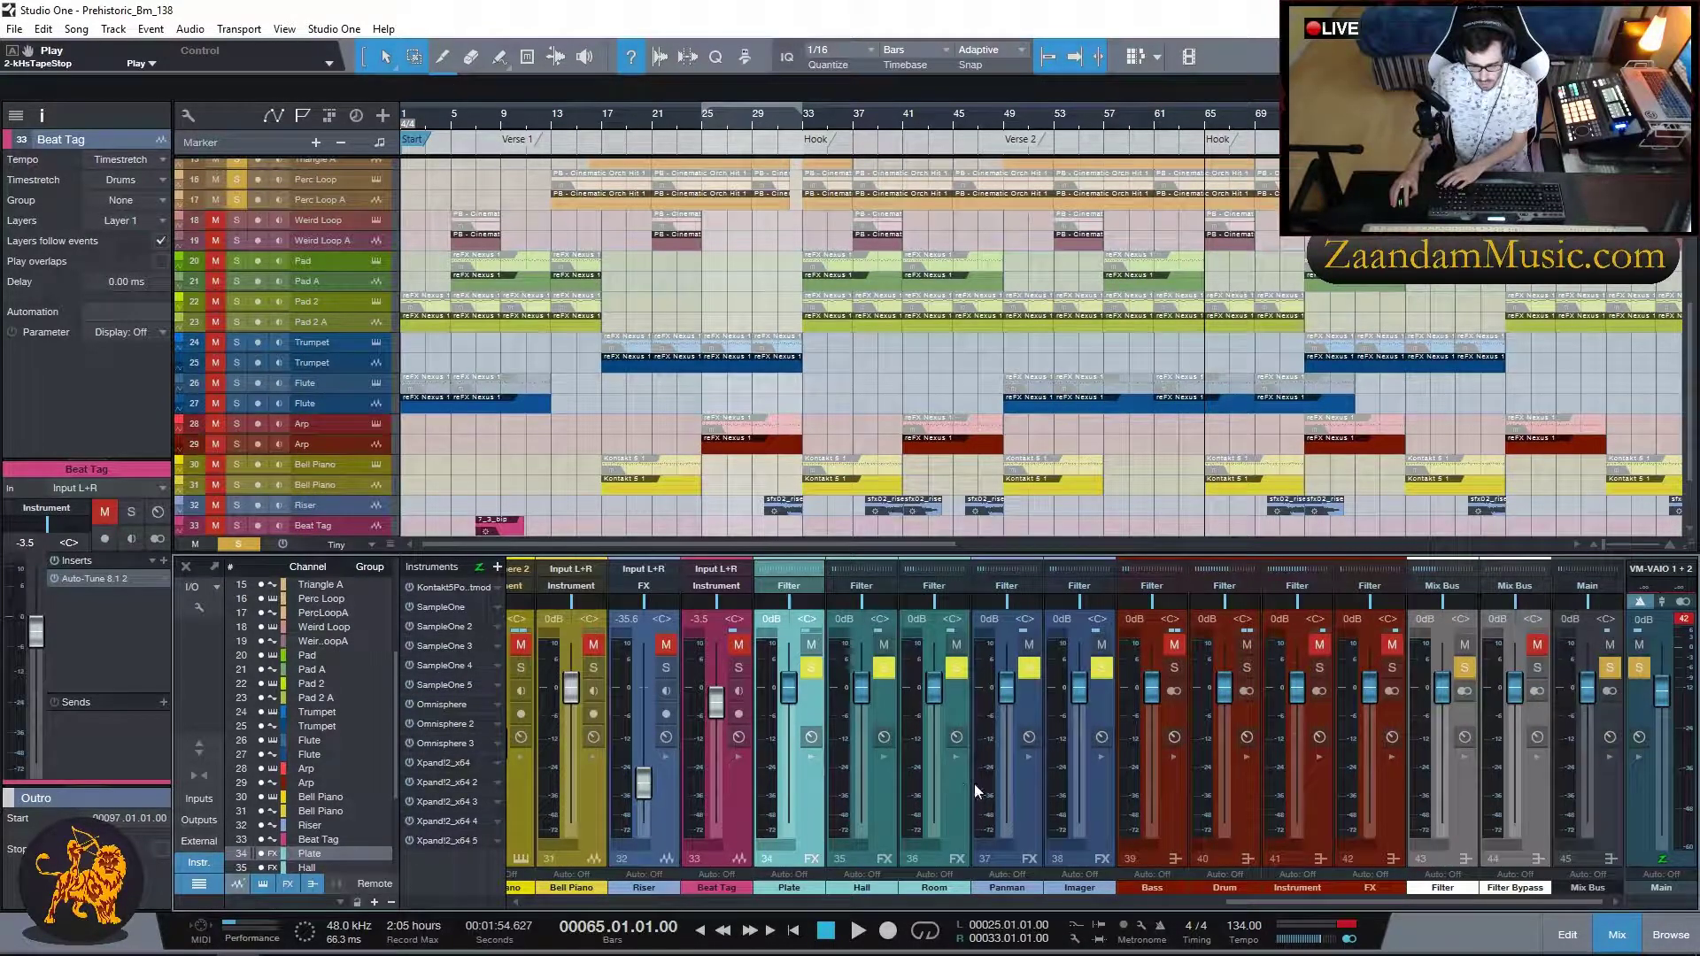
left_click(957, 758)
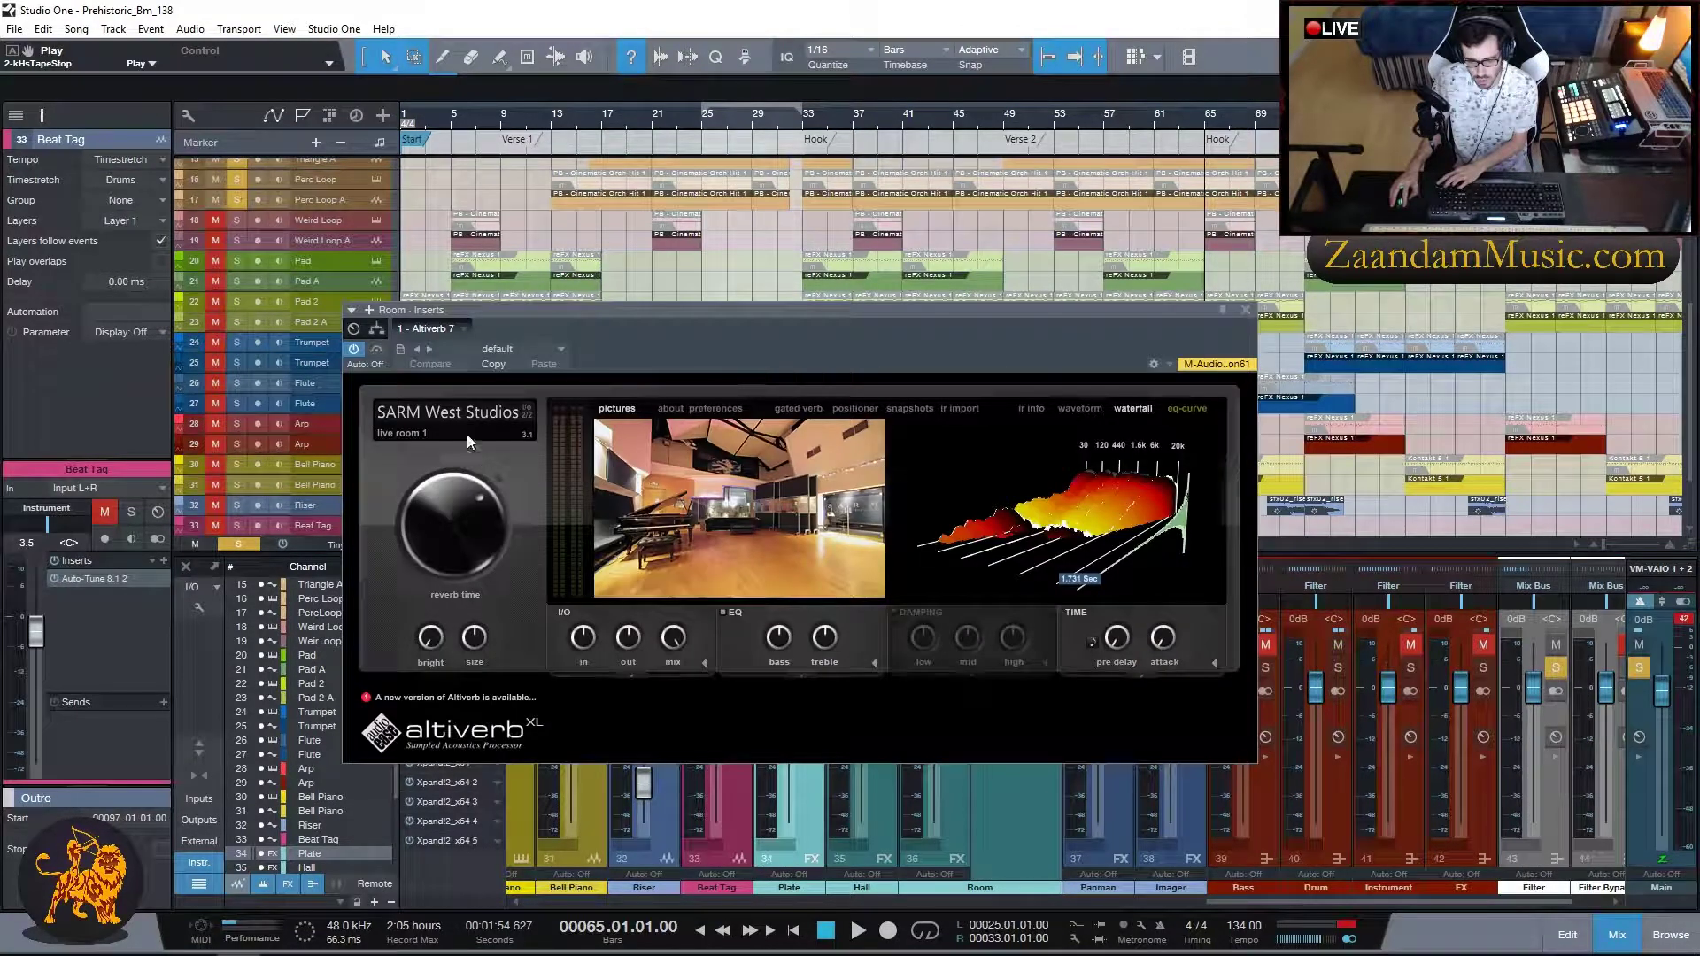
left_click(1245, 310)
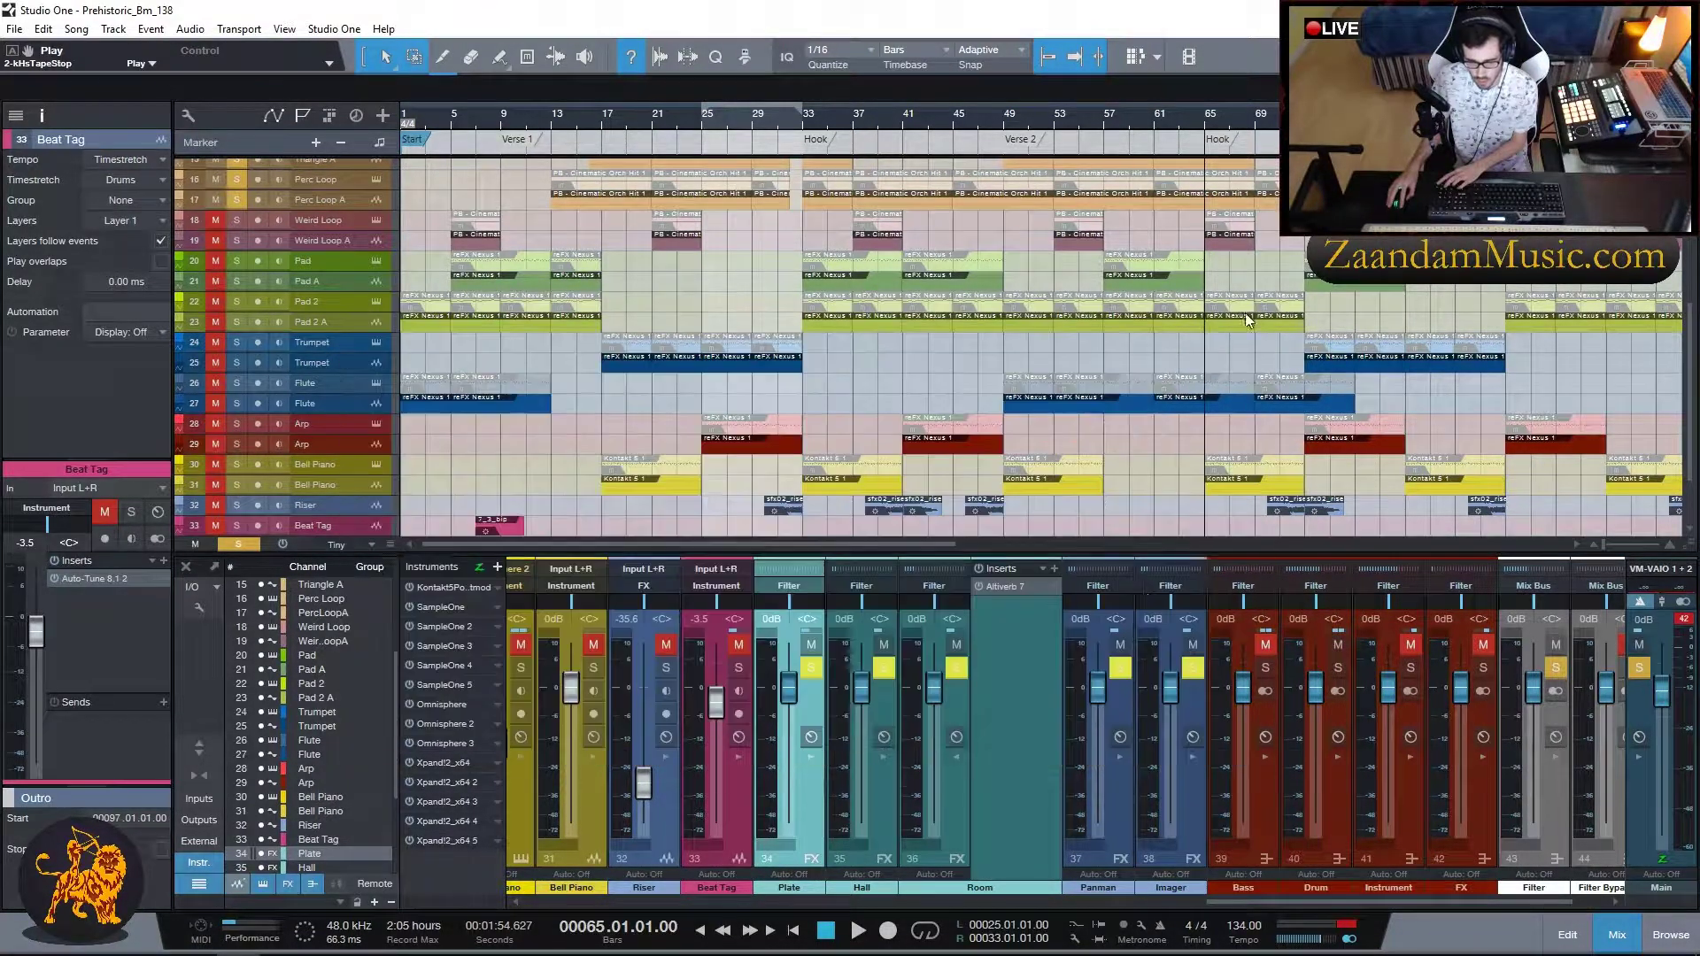
left_click(956, 757)
- Select the Panman effects channel and examine its PanMan insert
left_click(1028, 770)
left_click(1029, 758)
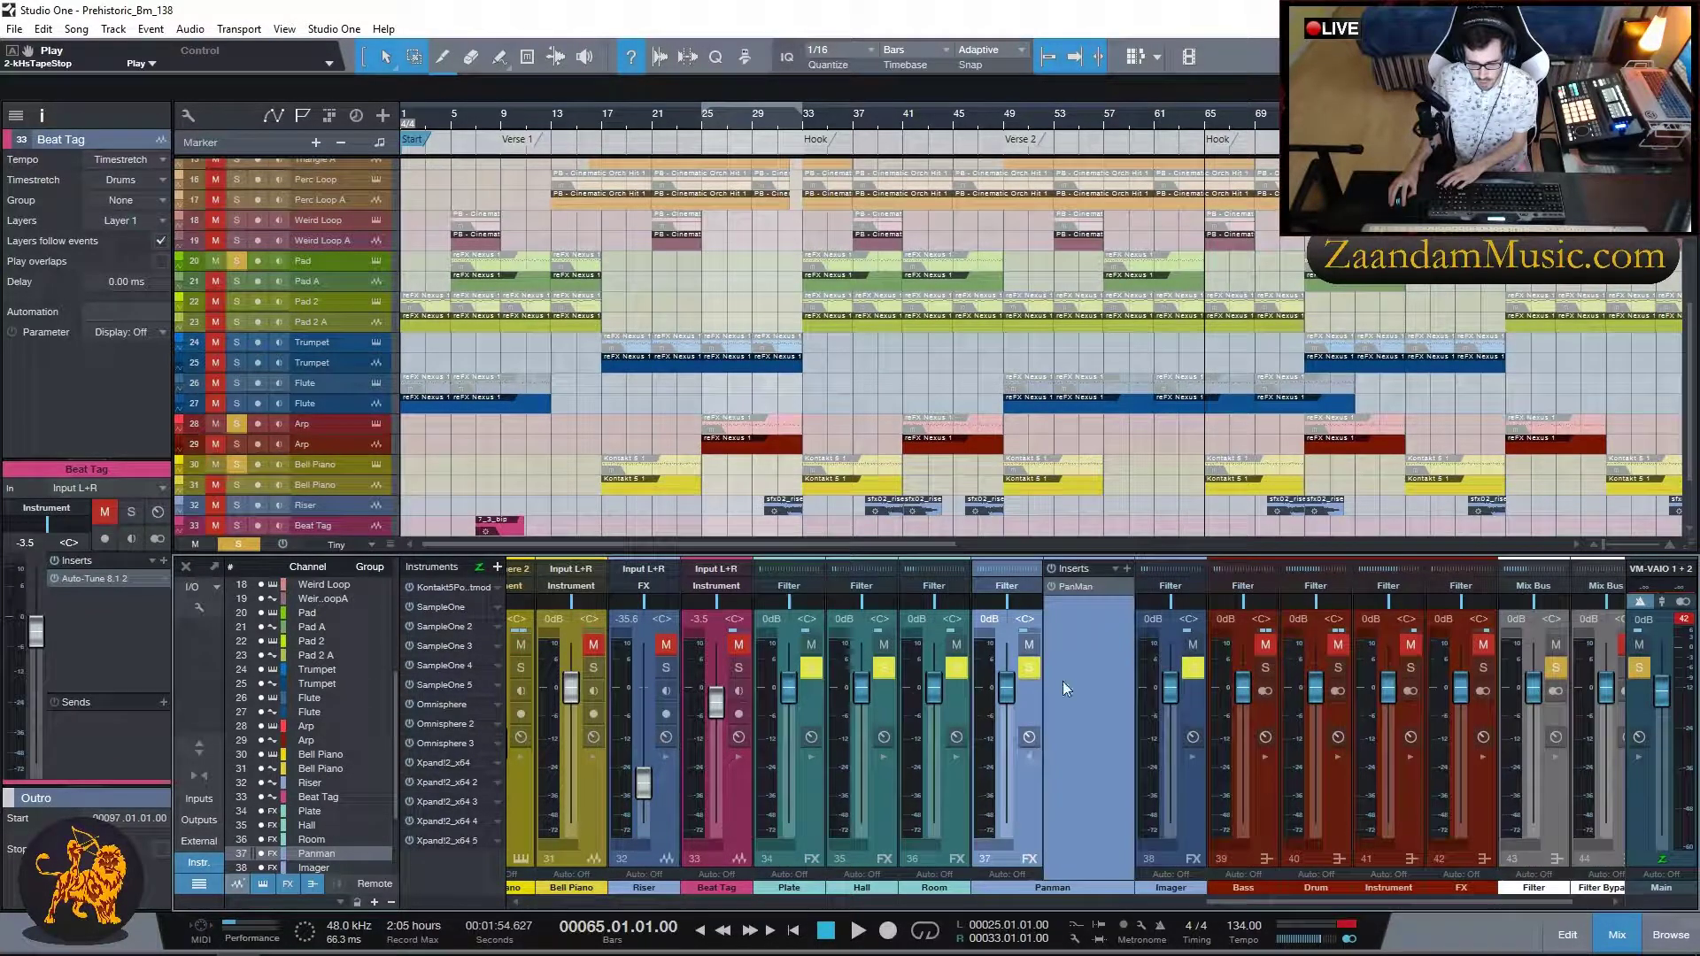
left_click(1080, 586)
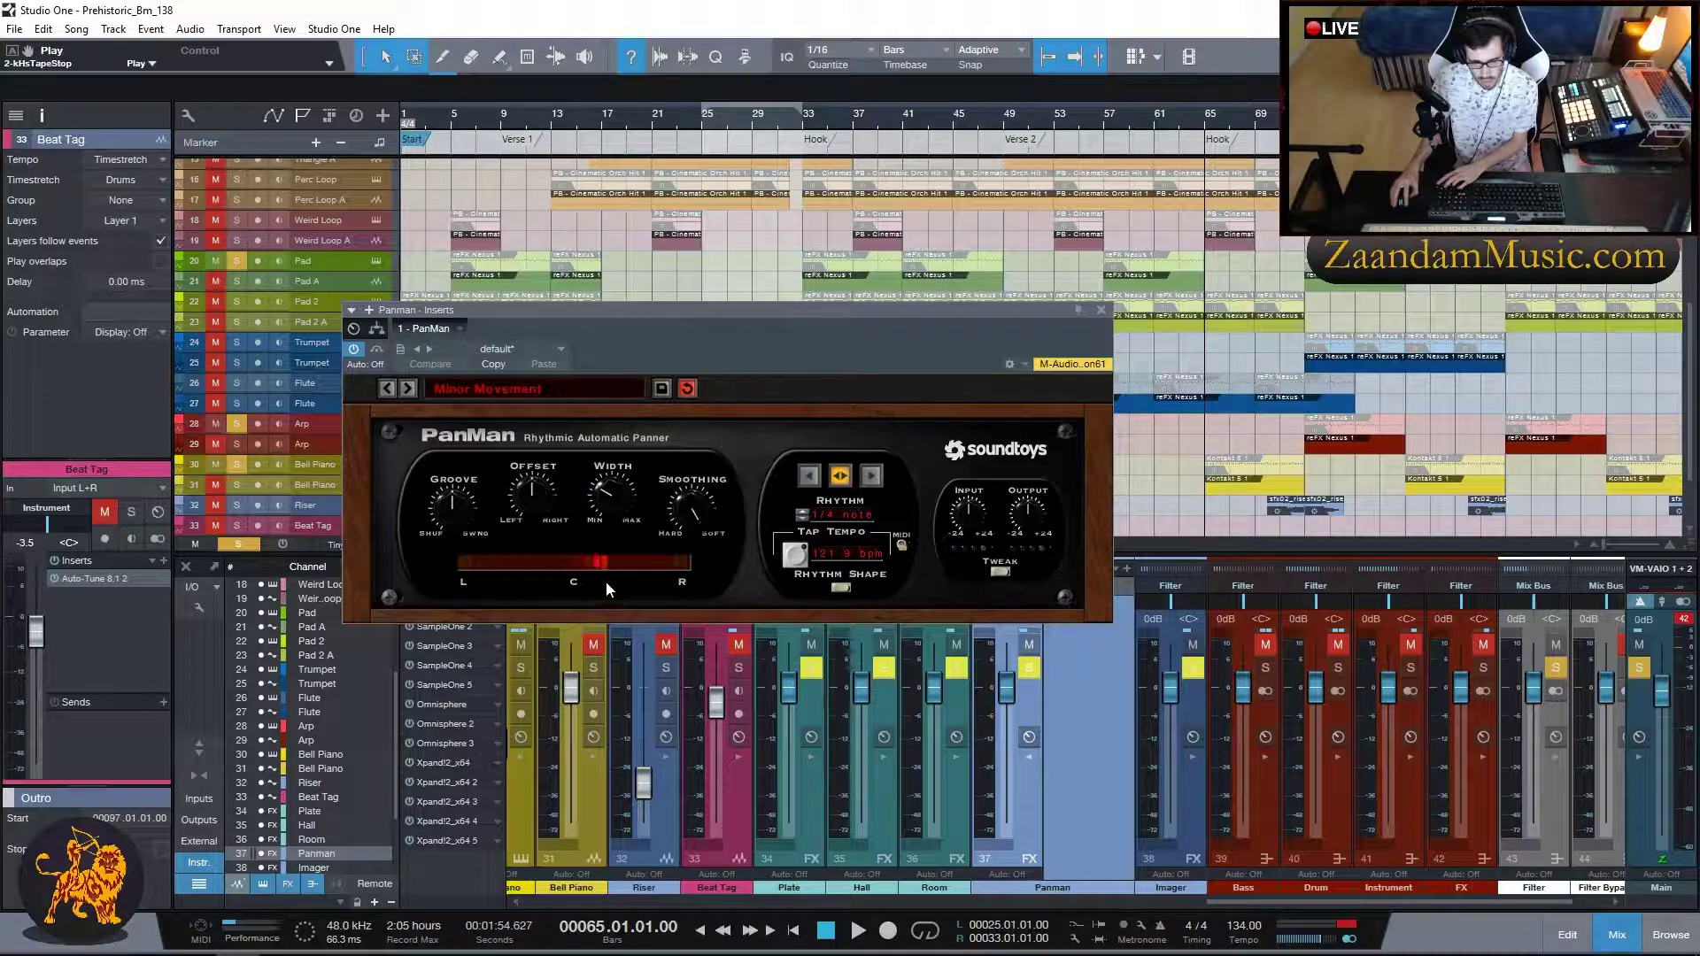
left_click(1100, 311)
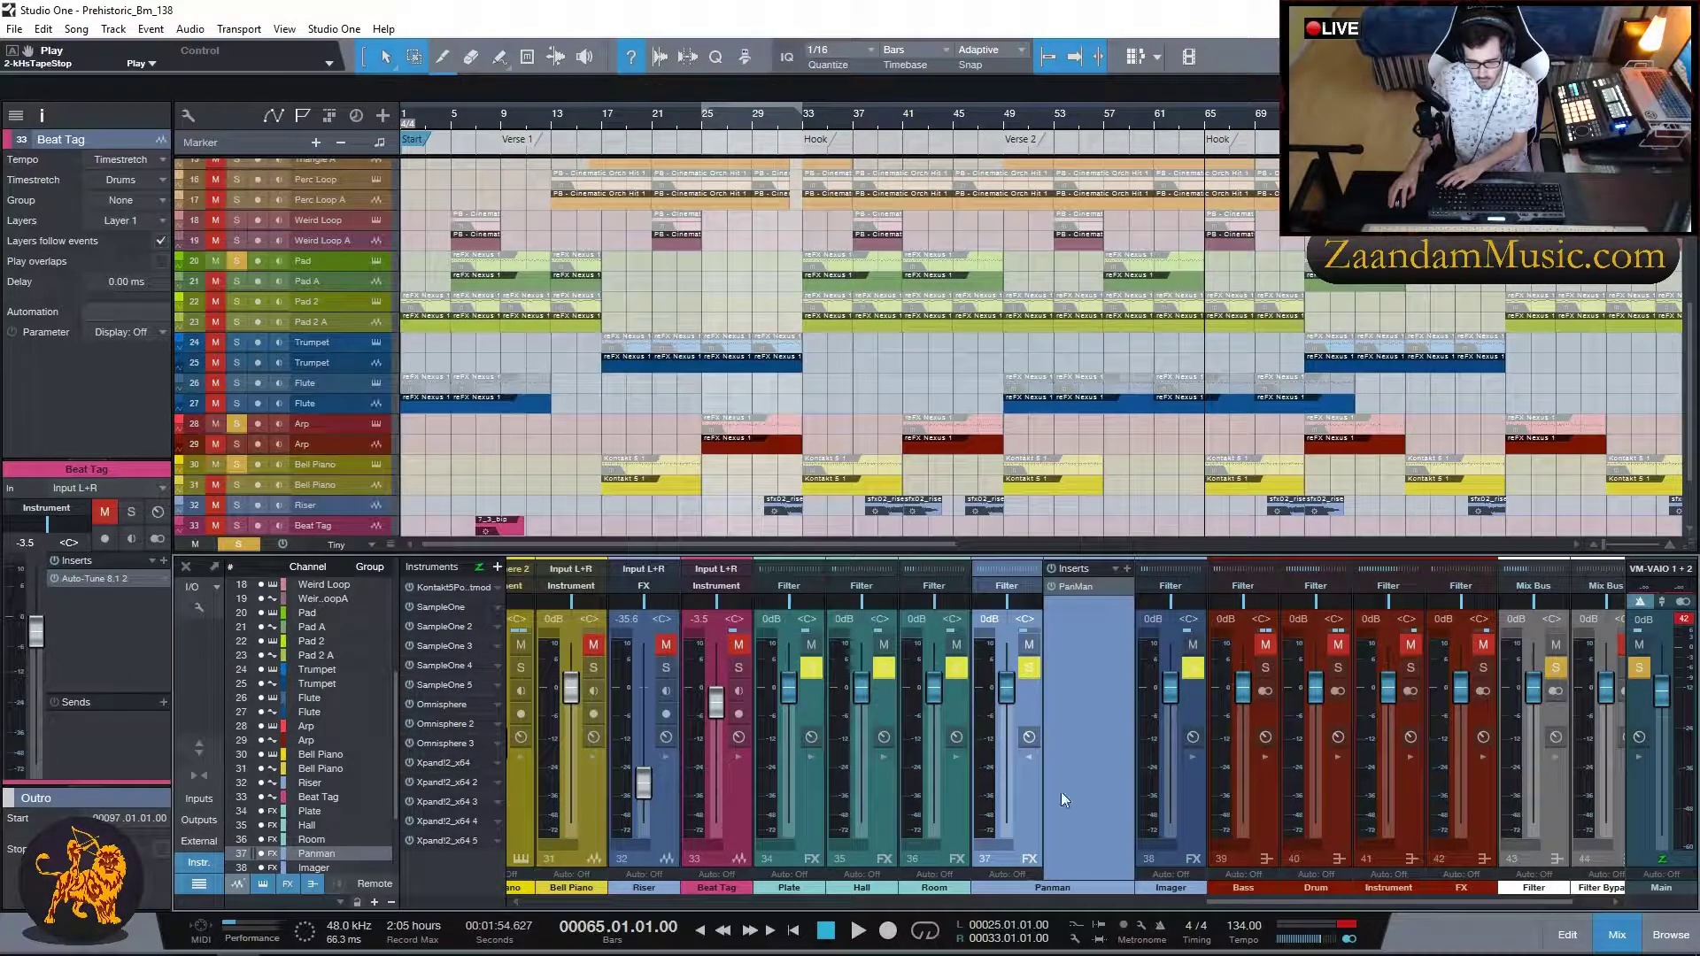
left_click(1029, 760)
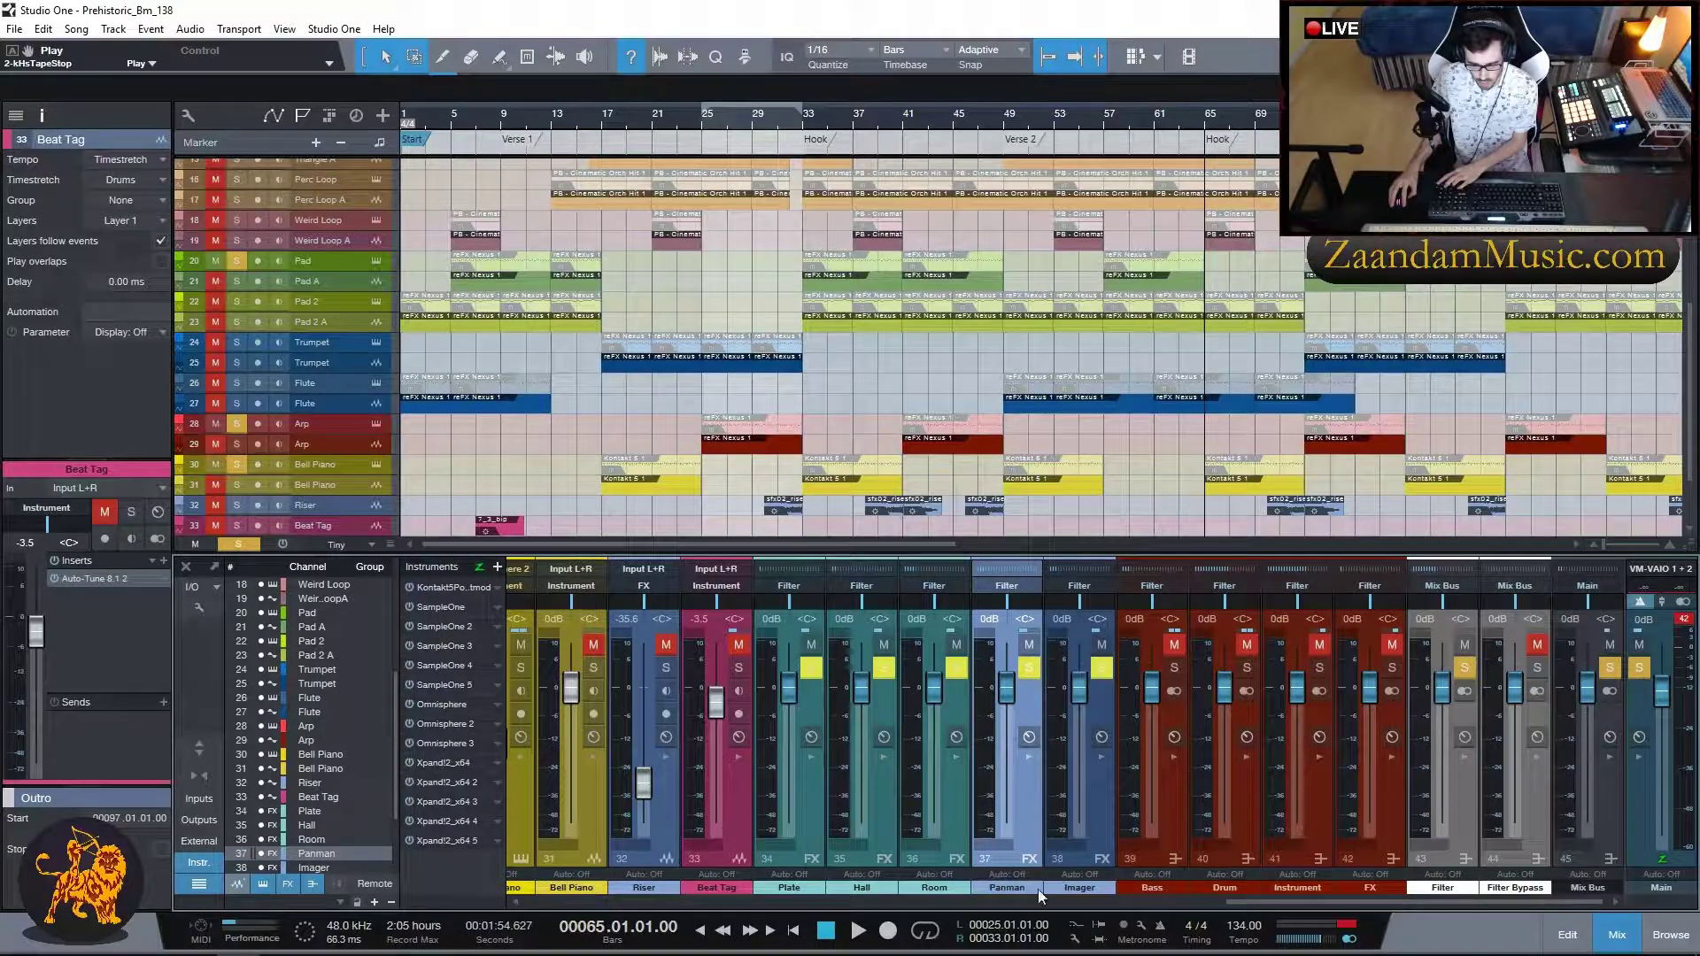
- Check the sends of the Bell Piano and Arp instrument channels, the Flute audio channel and the Trumpet instrument channel
left_click_drag(1310, 903, 1155, 903)
left_click(979, 798)
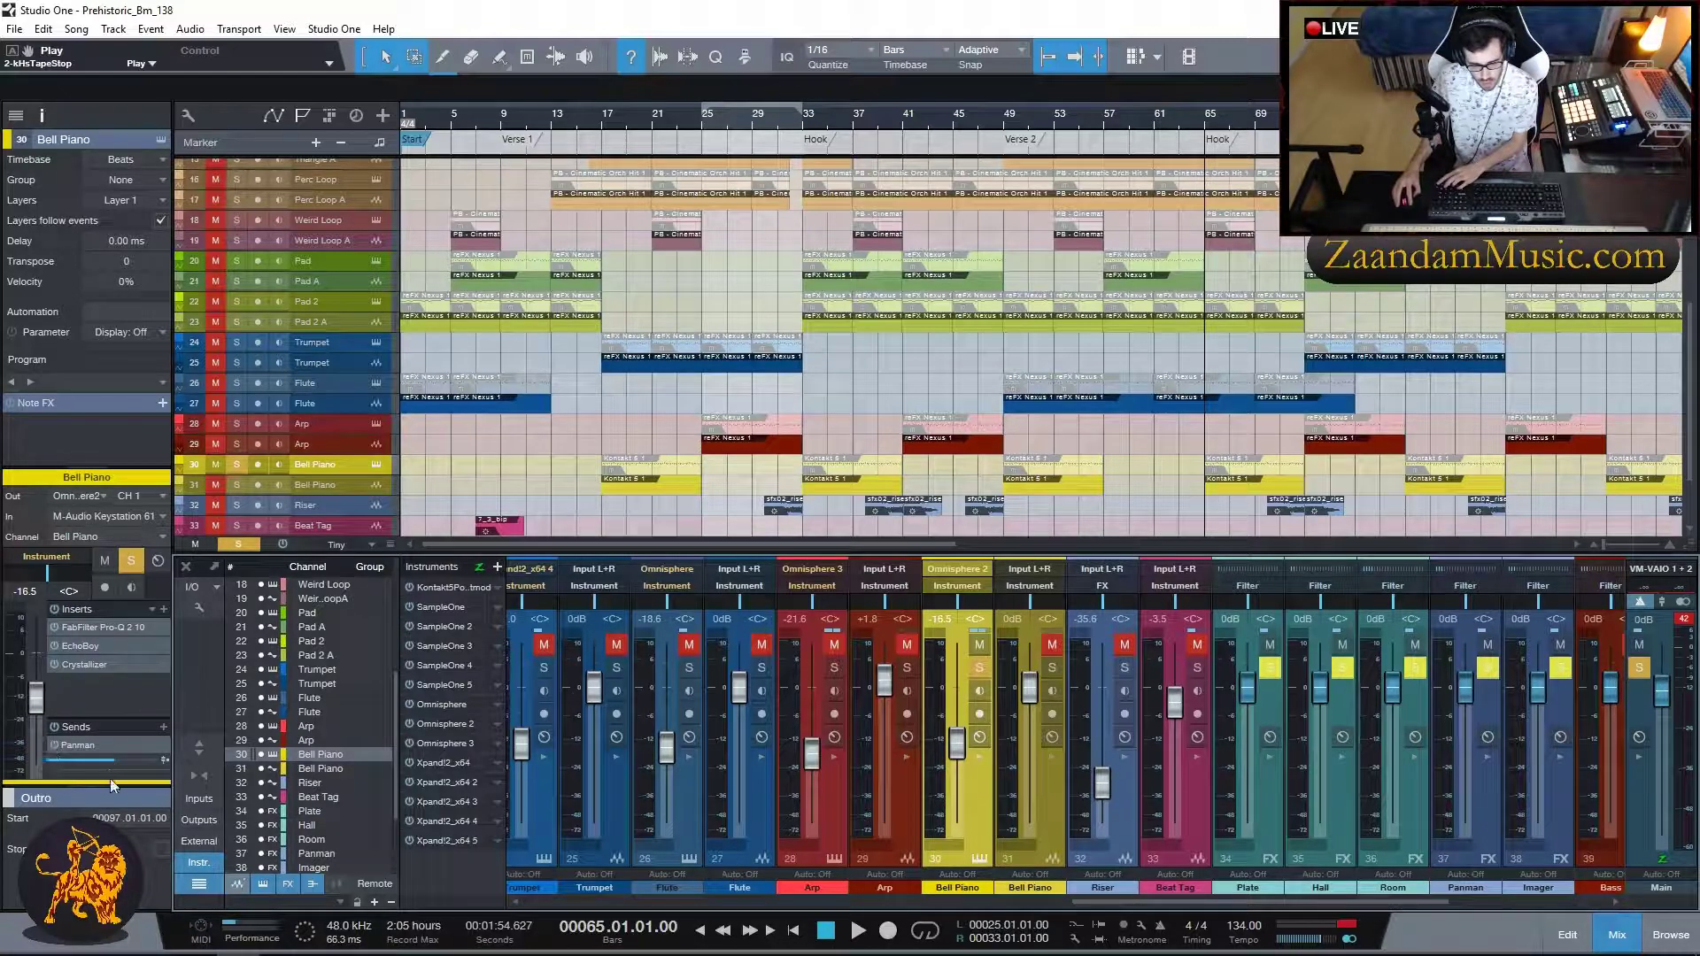
left_click(827, 810)
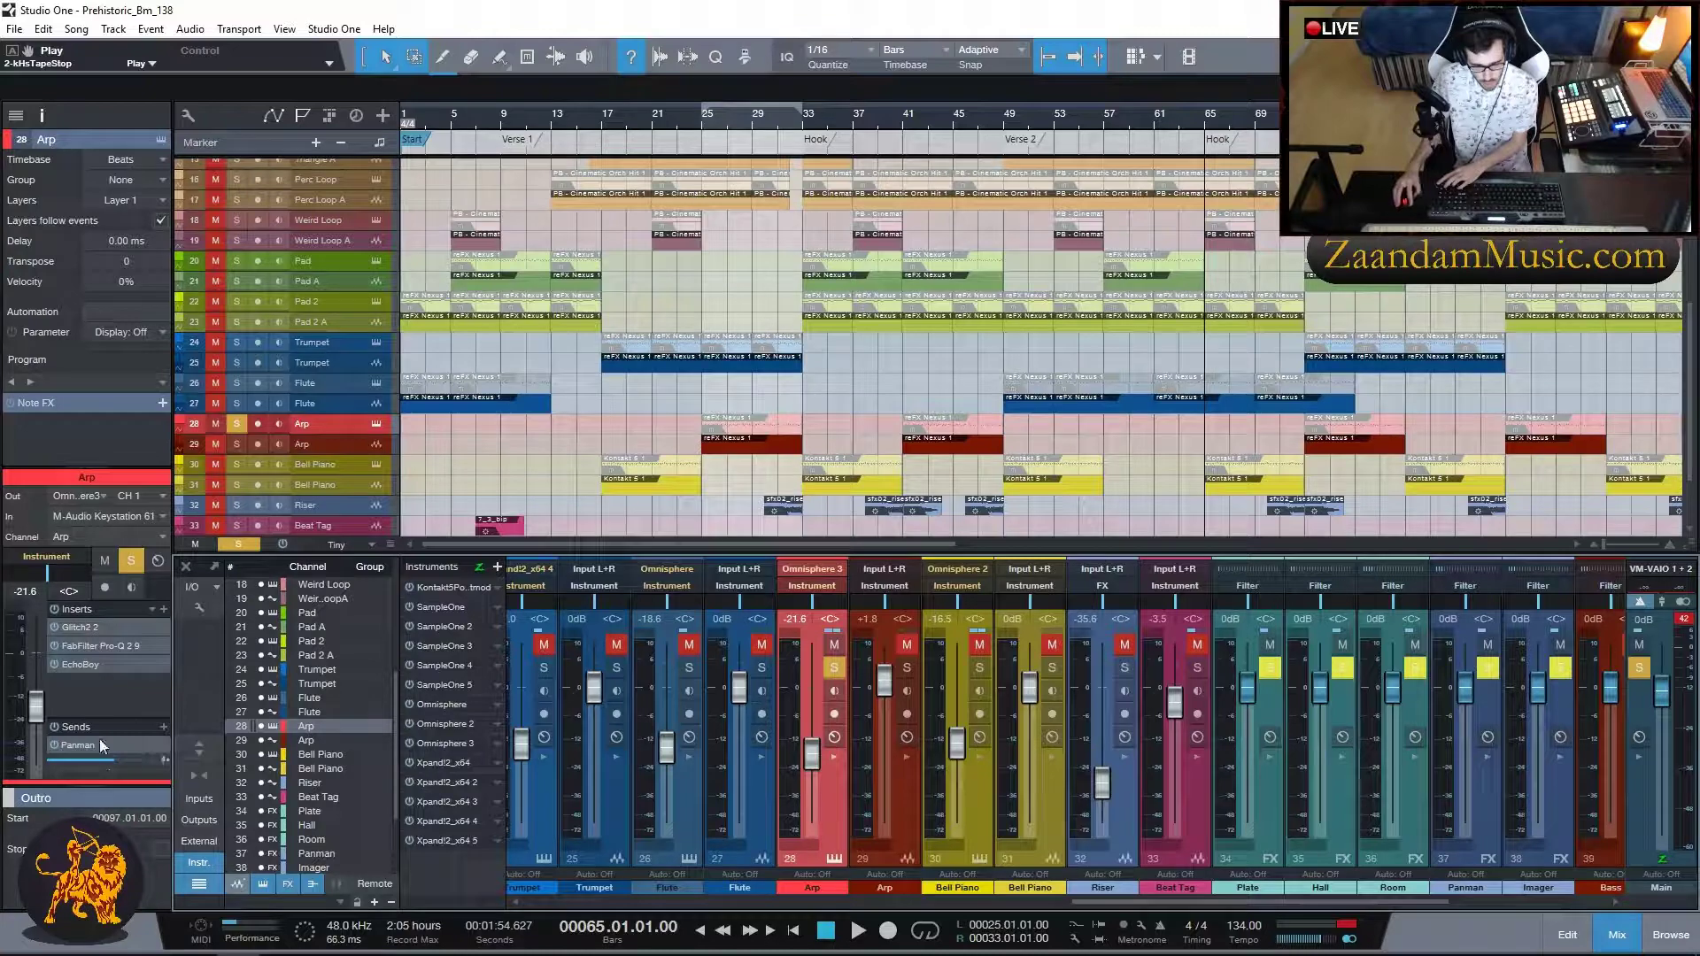
left_click(708, 795)
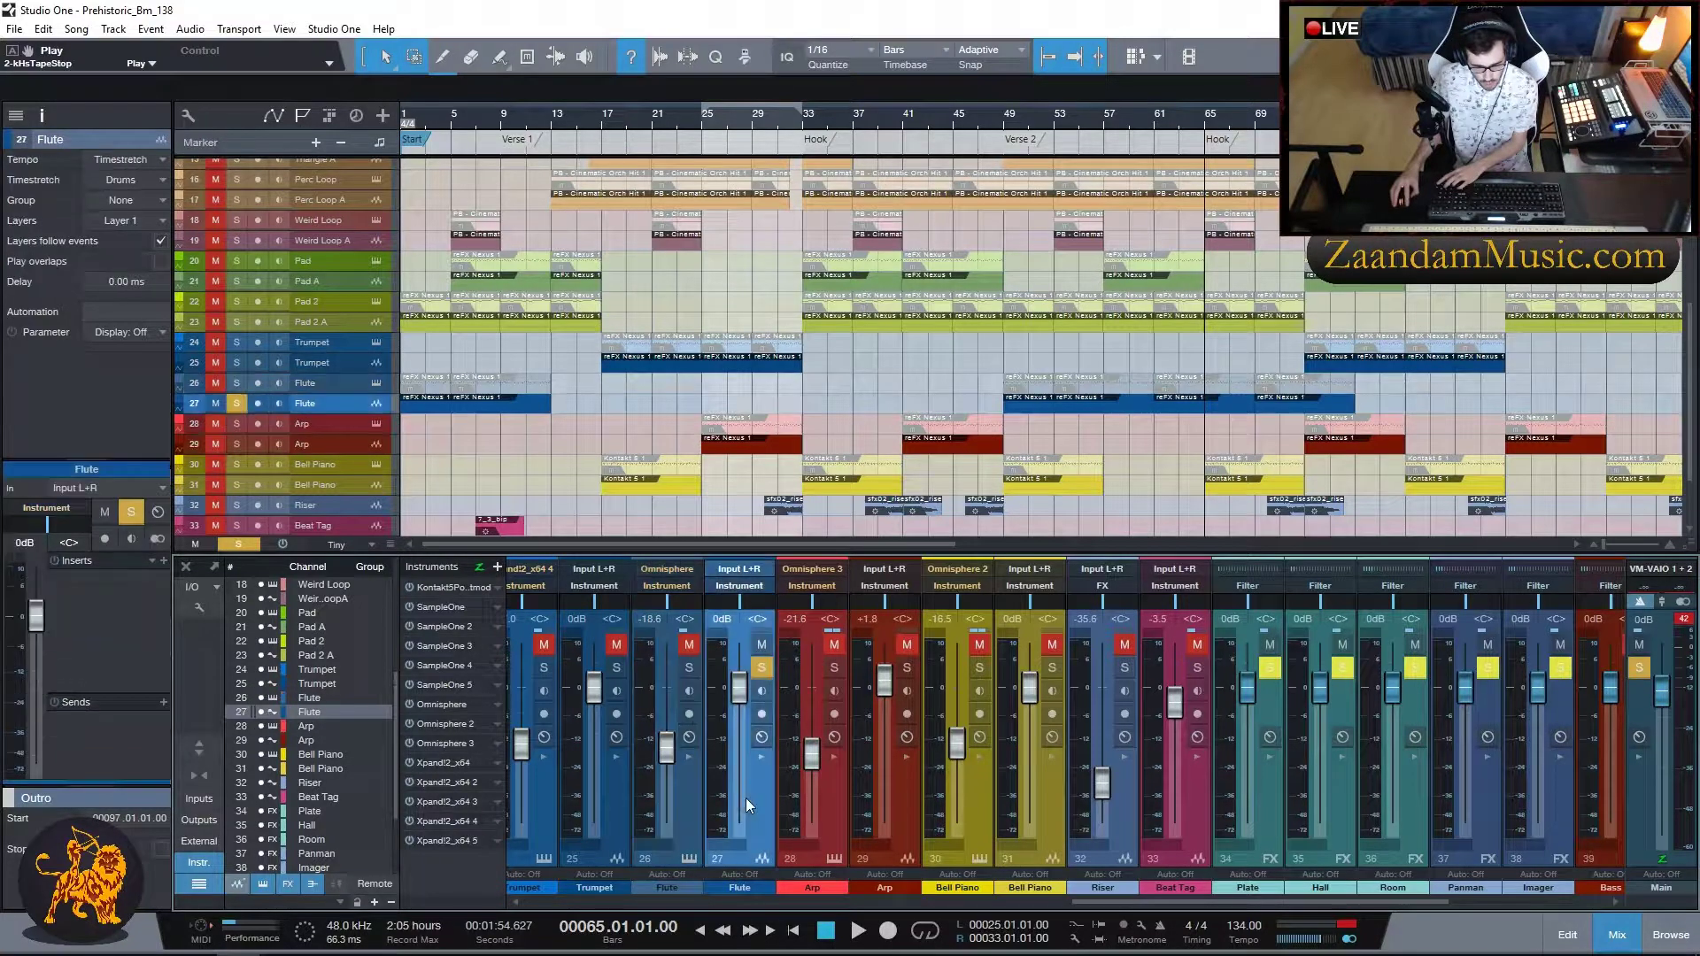
left_click(550, 801)
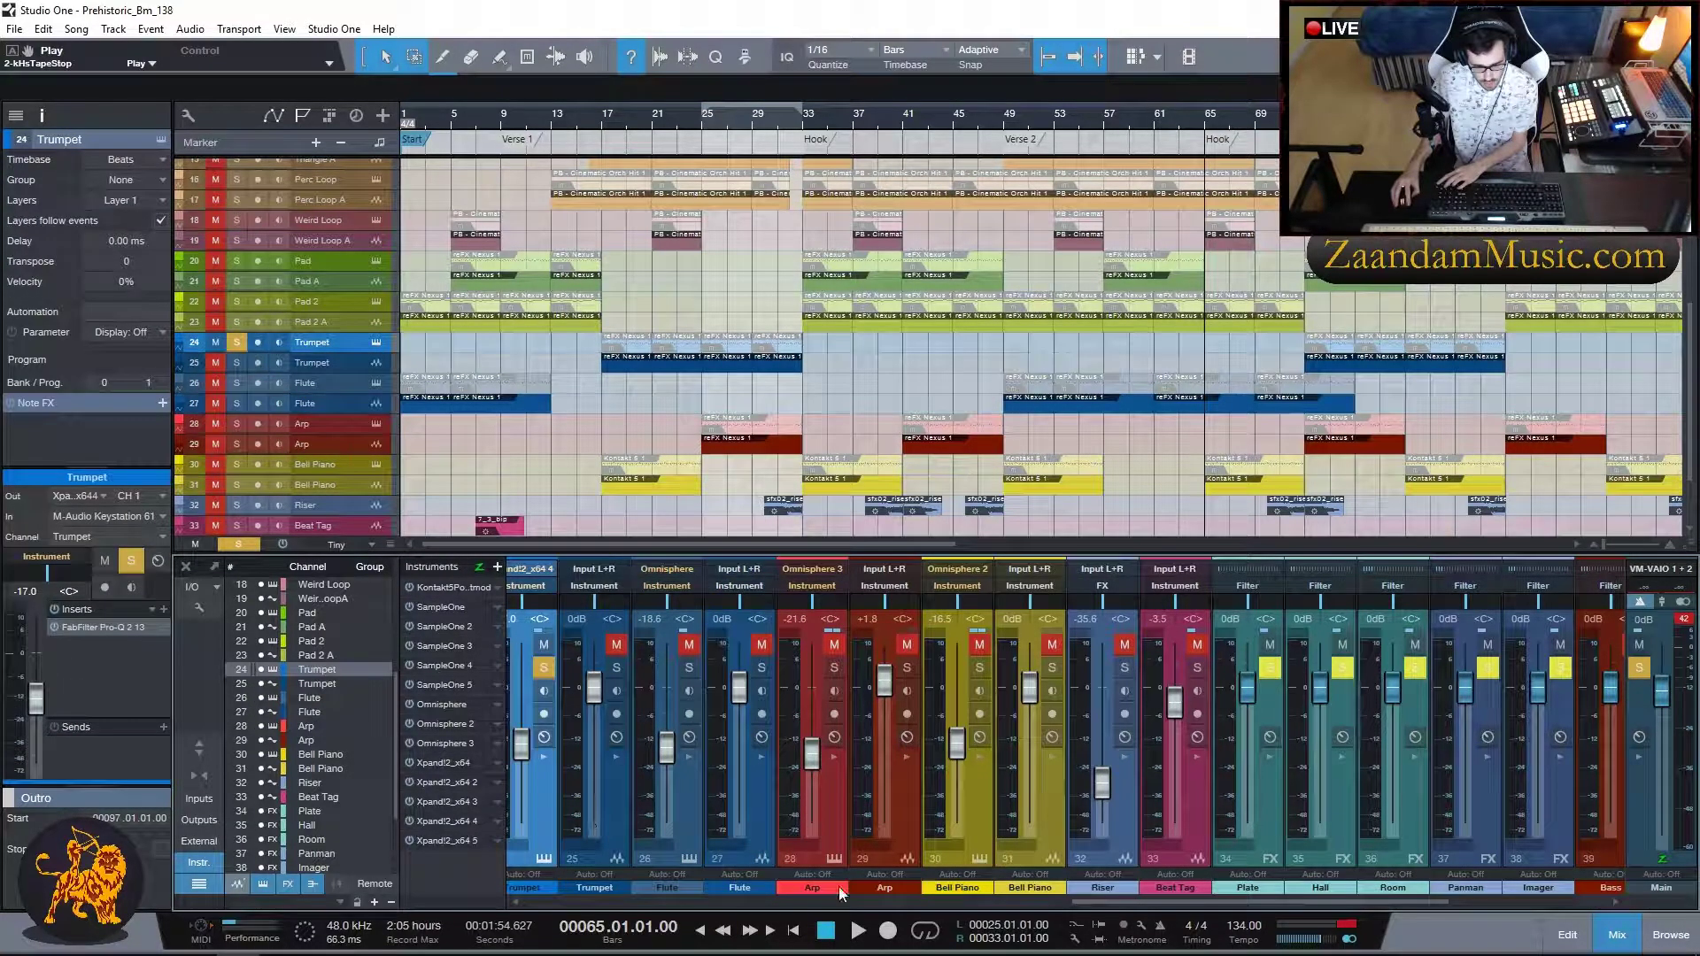
- Check the sends of the Pad 2 and Pad channels, enlarging the Sends section to show all of the Pad's sends
scroll(1067, 905, "left", 2)
left_click_drag(1064, 904, 884, 894)
left_click(1137, 811)
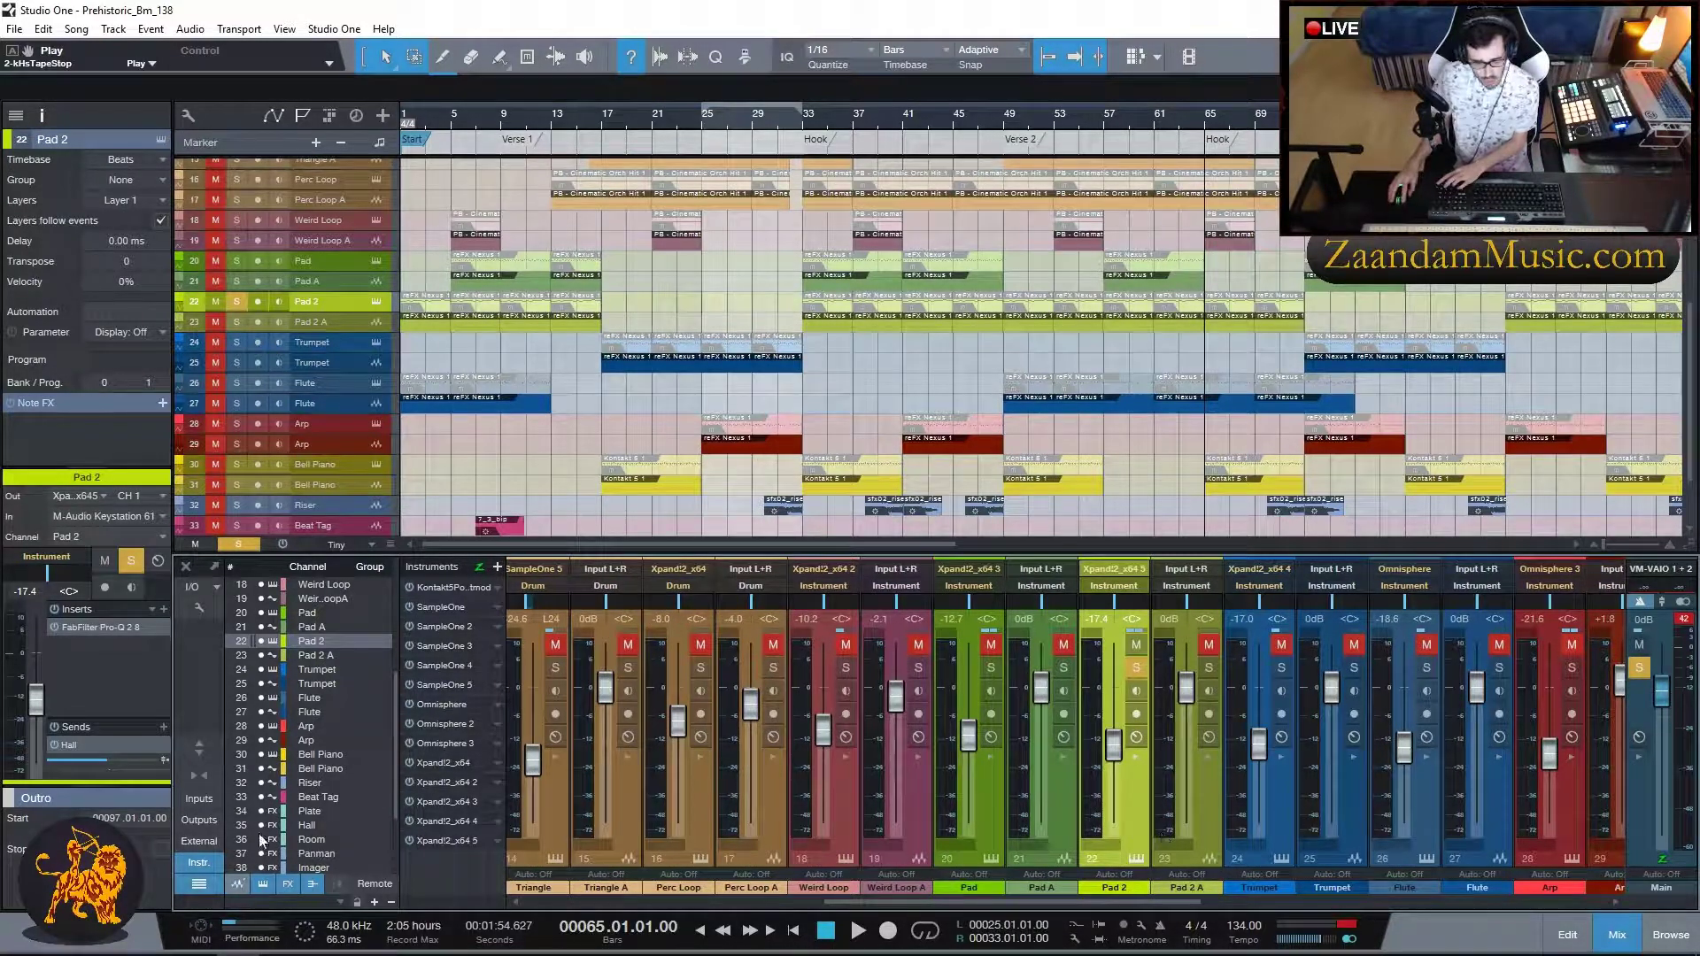
left_click(980, 807)
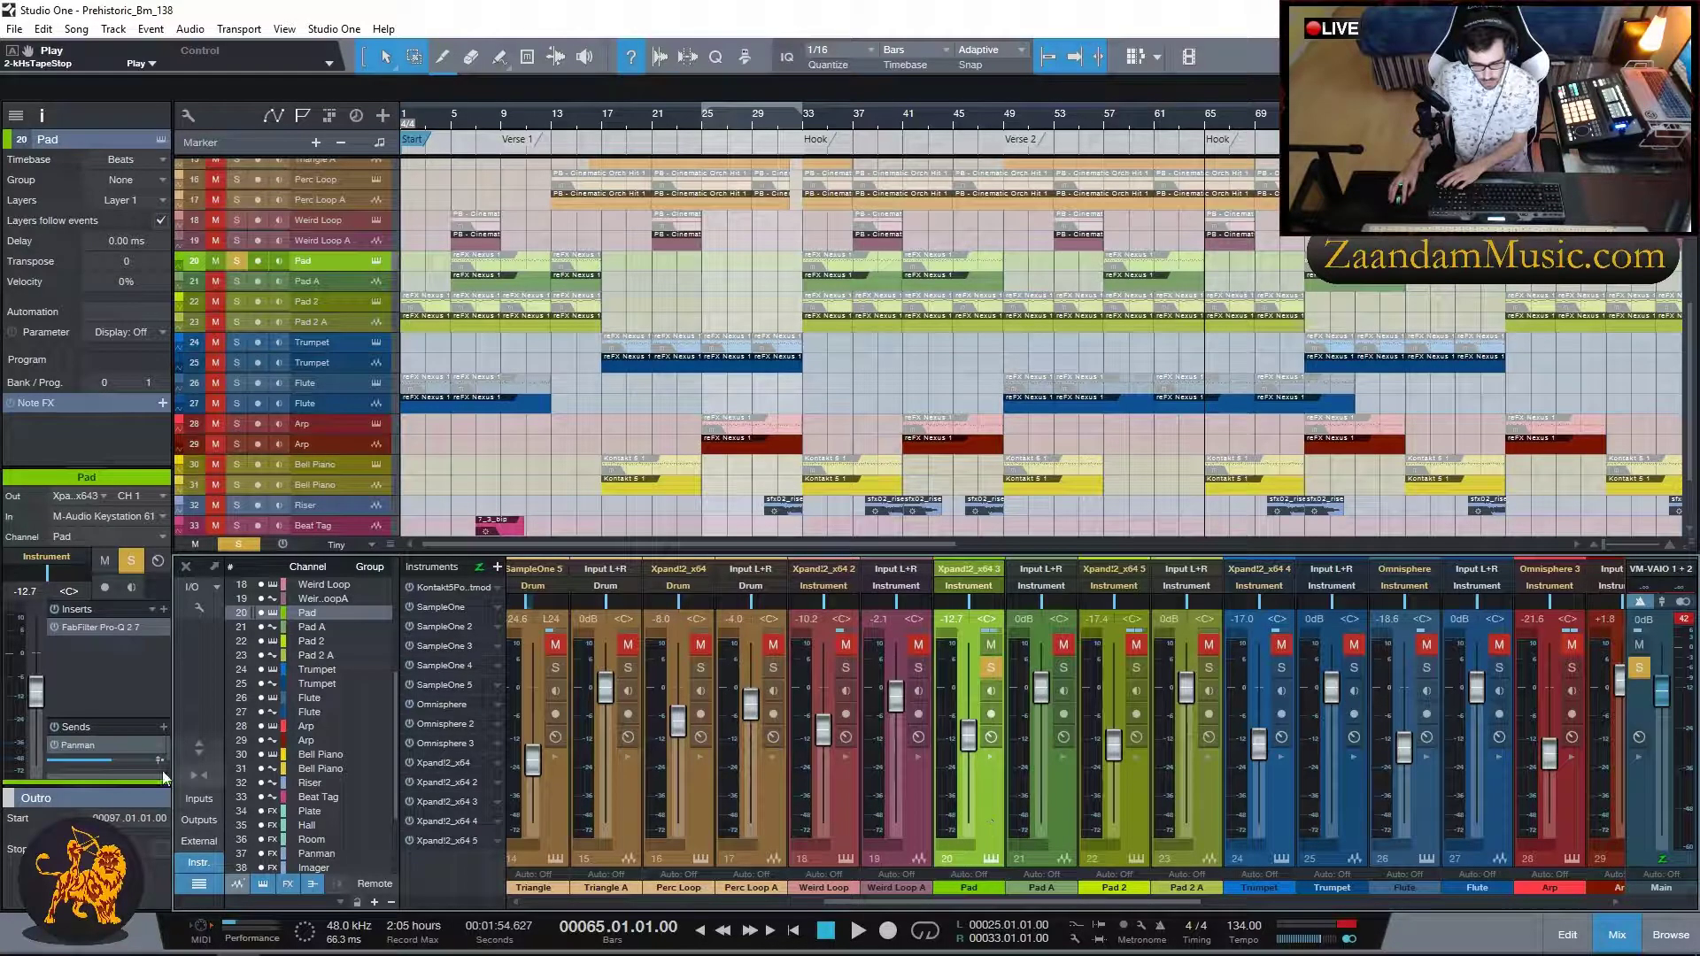
left_click_drag(168, 755, 166, 767)
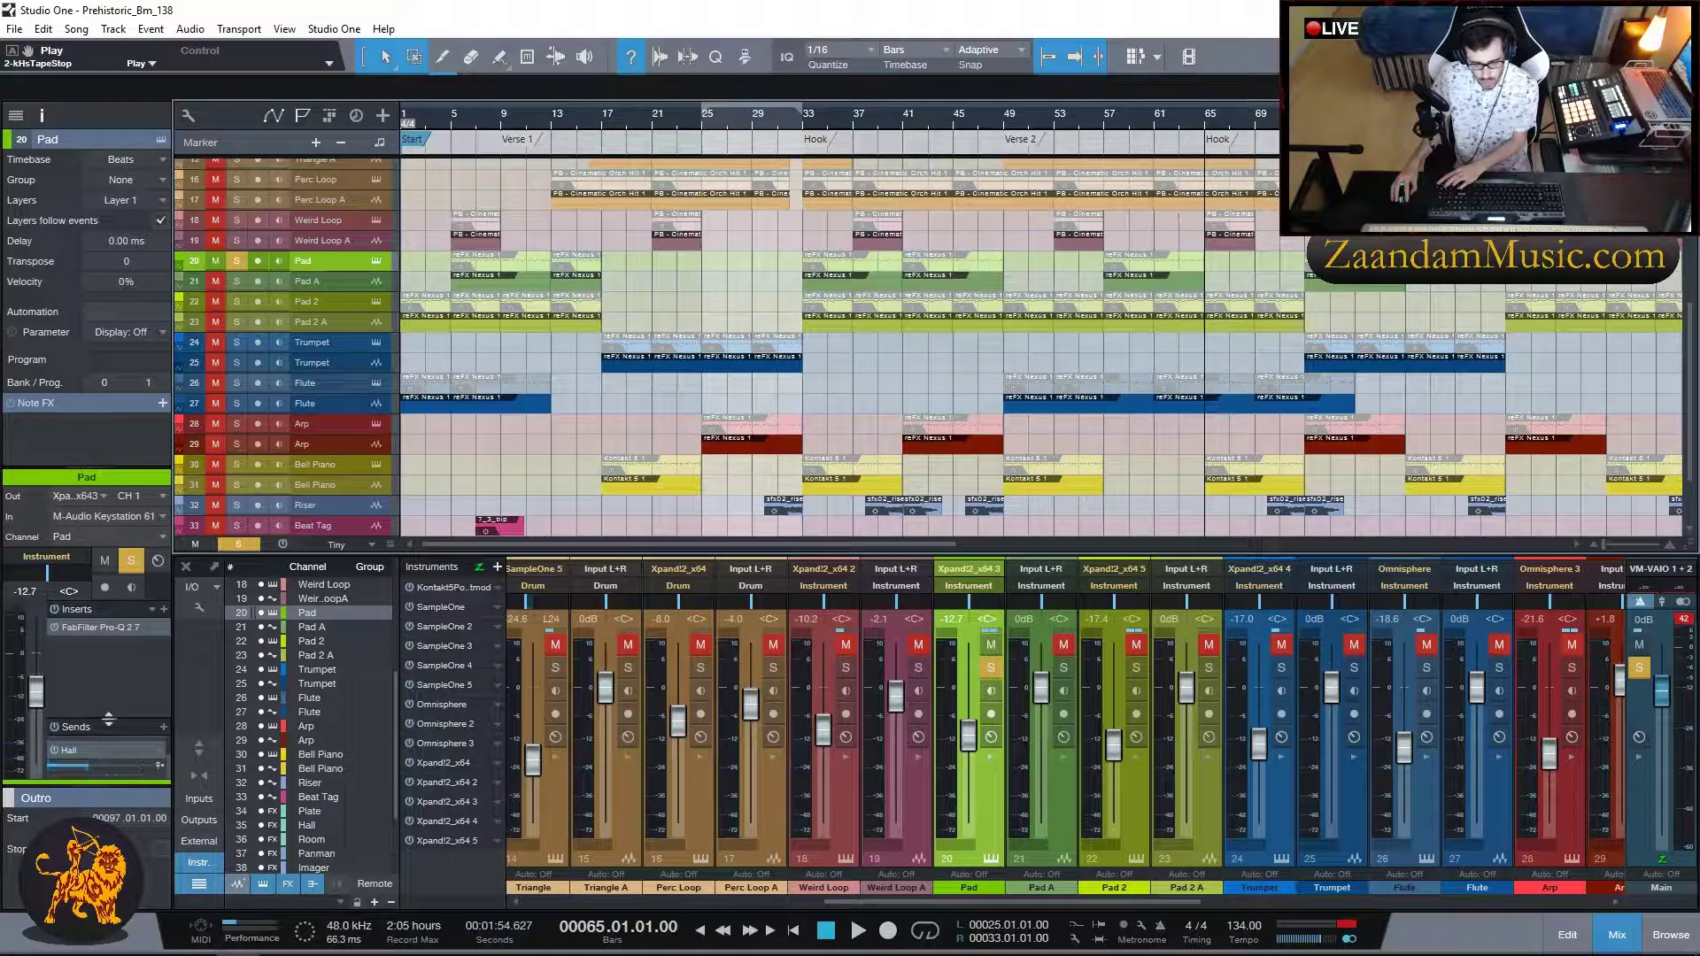
left_click_drag(108, 719, 108, 689)
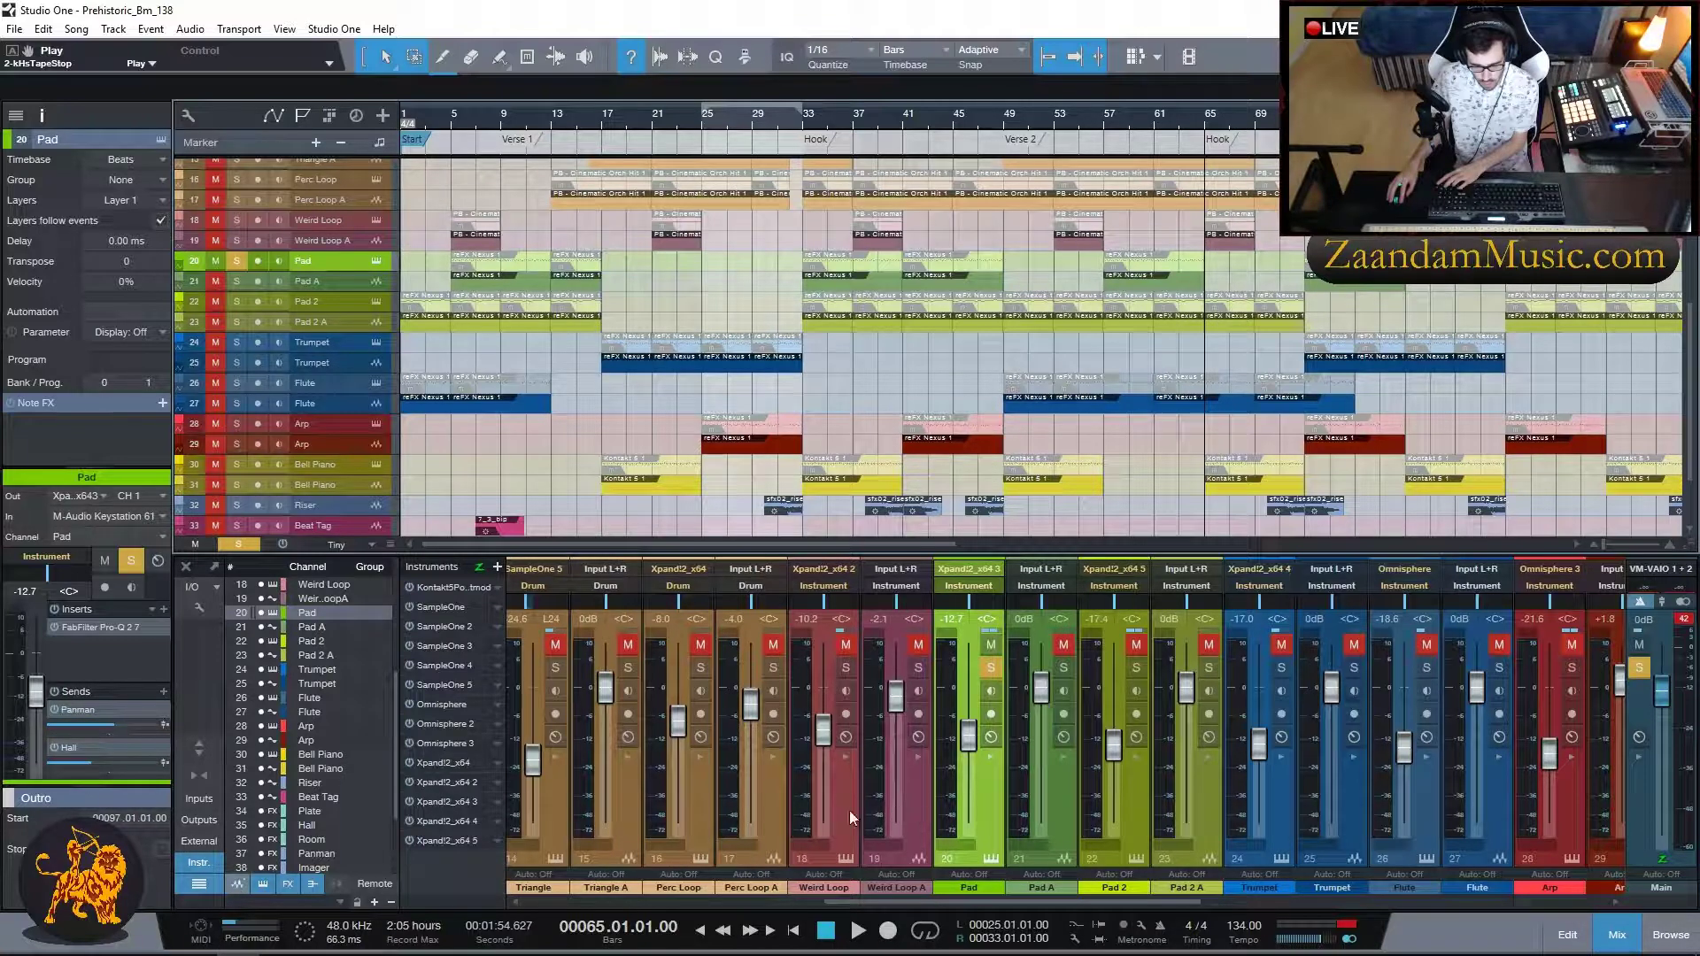
- Check the Weird Loop and Perc Loop channels for sends
left_click(910, 793)
left_click(827, 801)
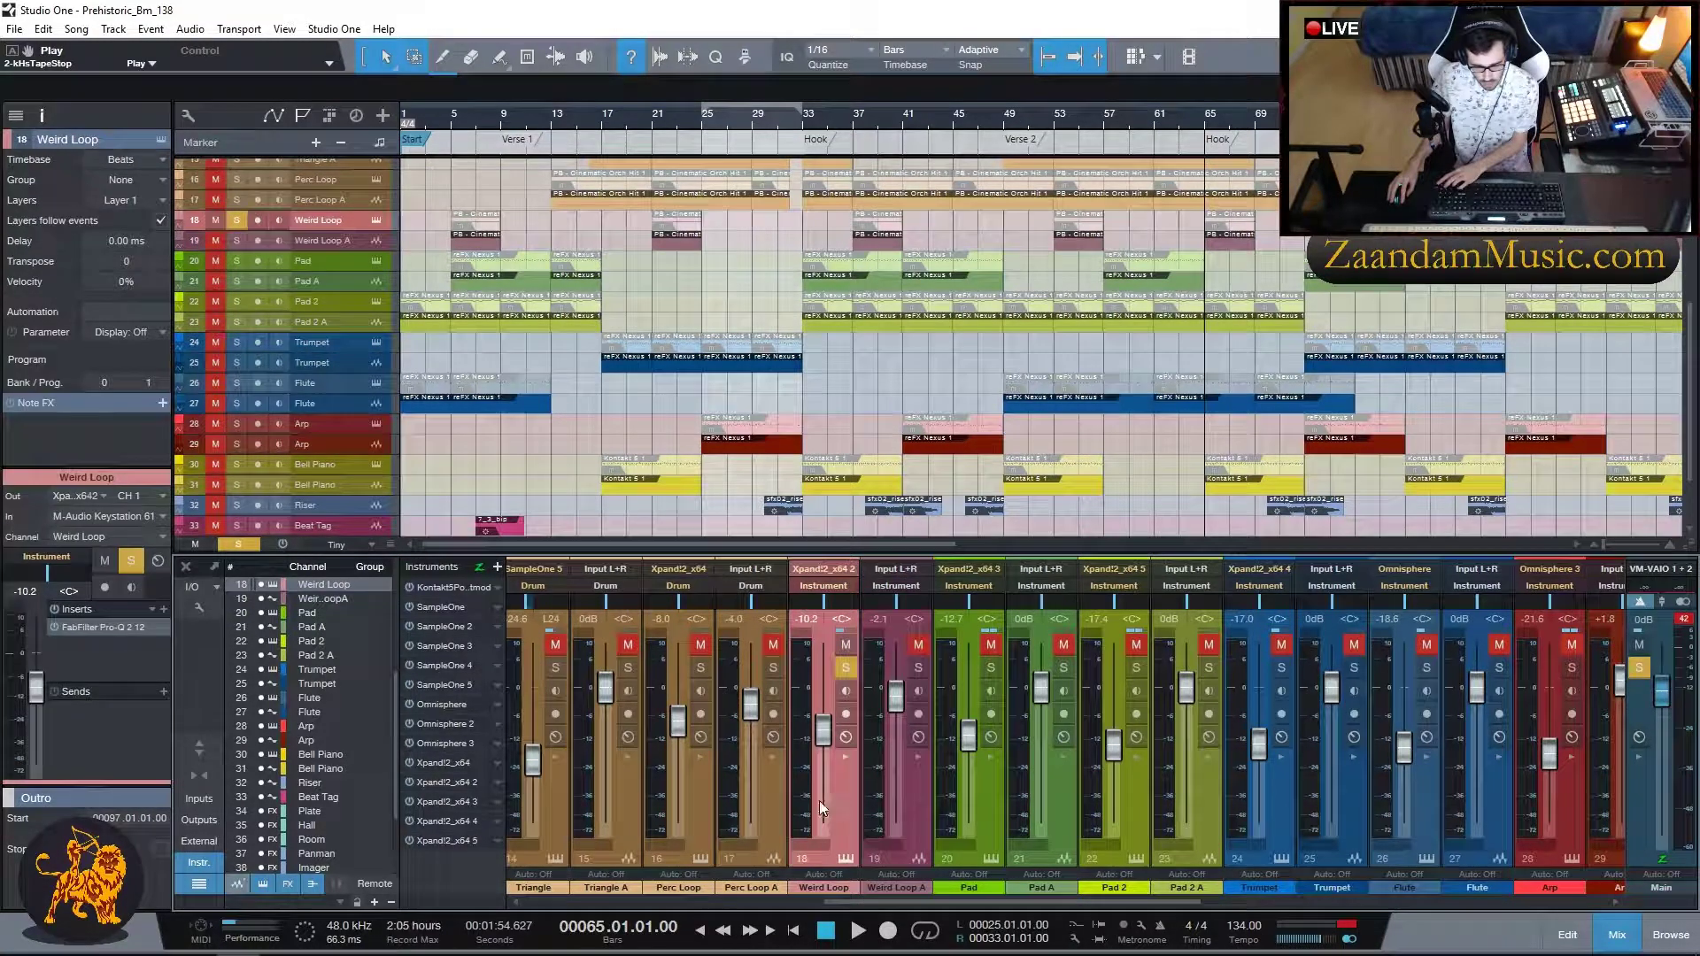
left_click(698, 800)
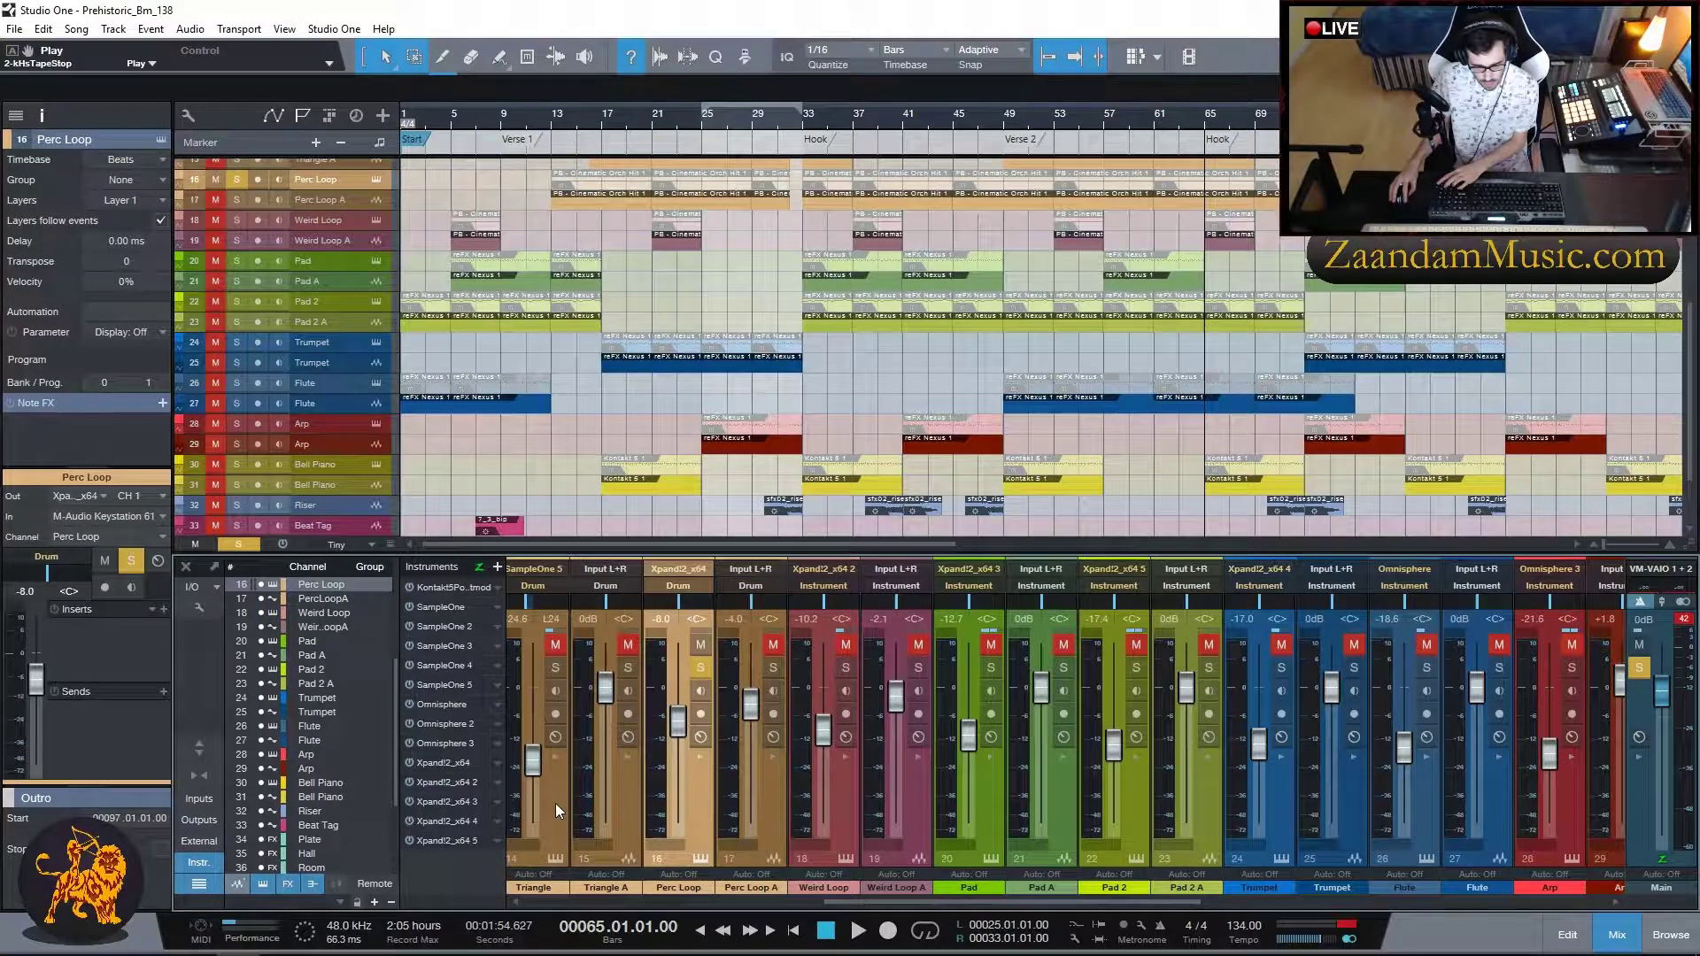
- Select the Imager effects channel and examine the stereo width settings of its Ozone 8 Imager insert
left_click_drag(958, 902, 1431, 901)
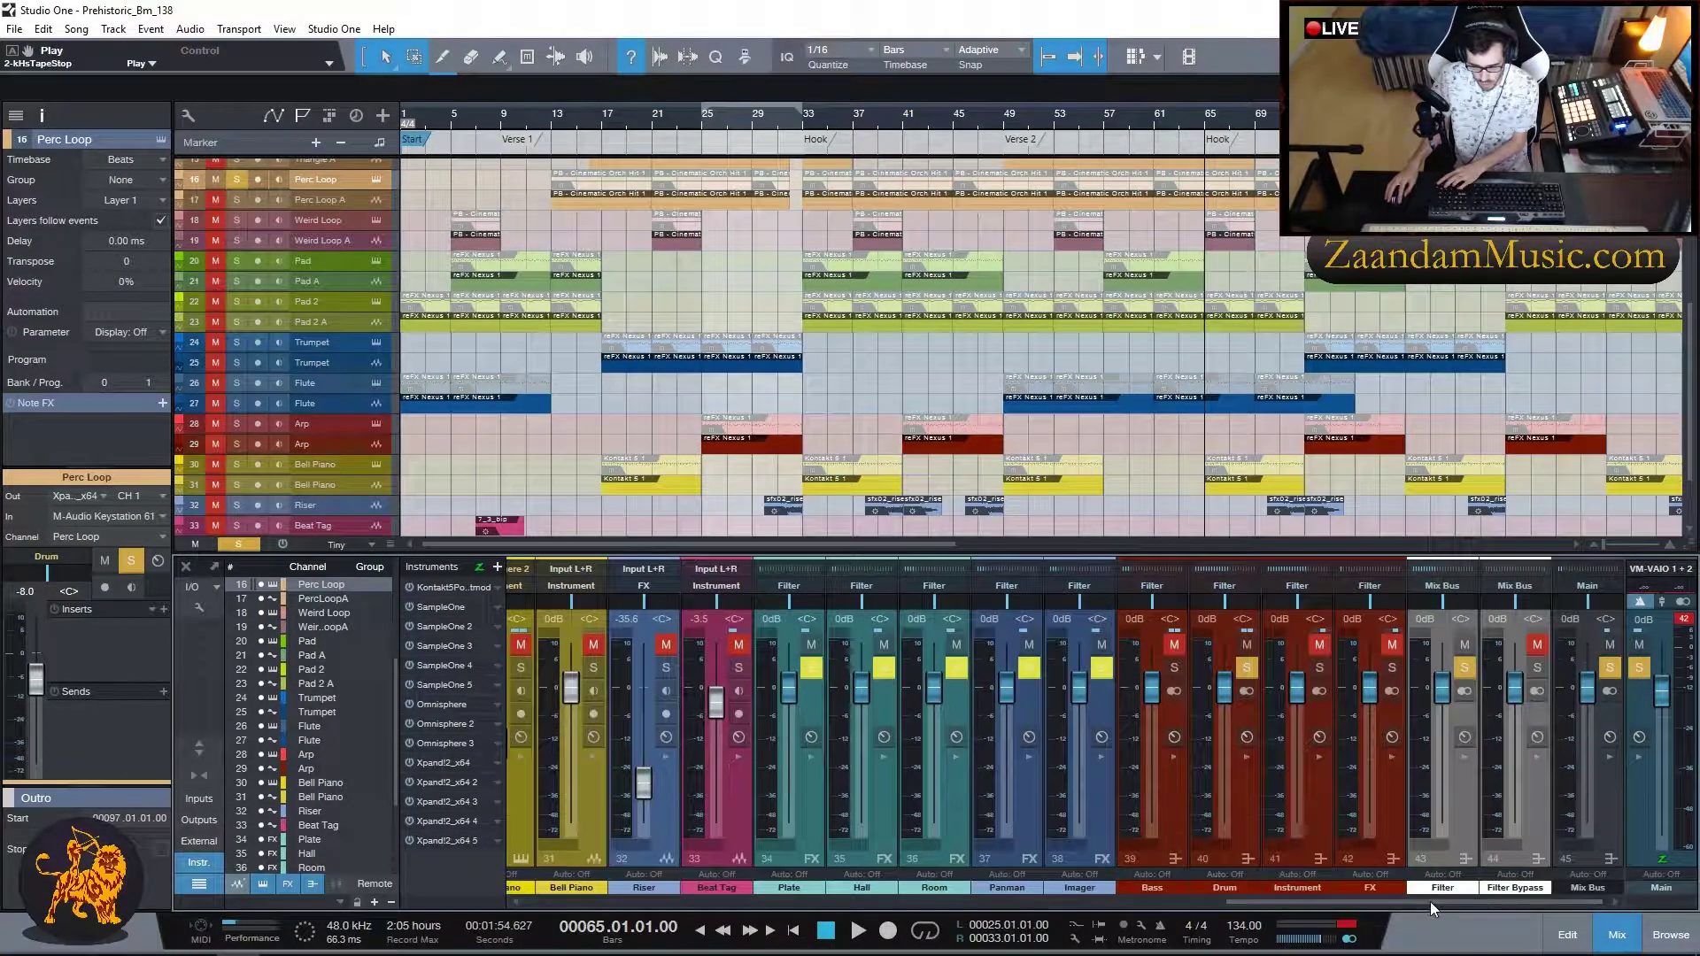
left_click(1092, 793)
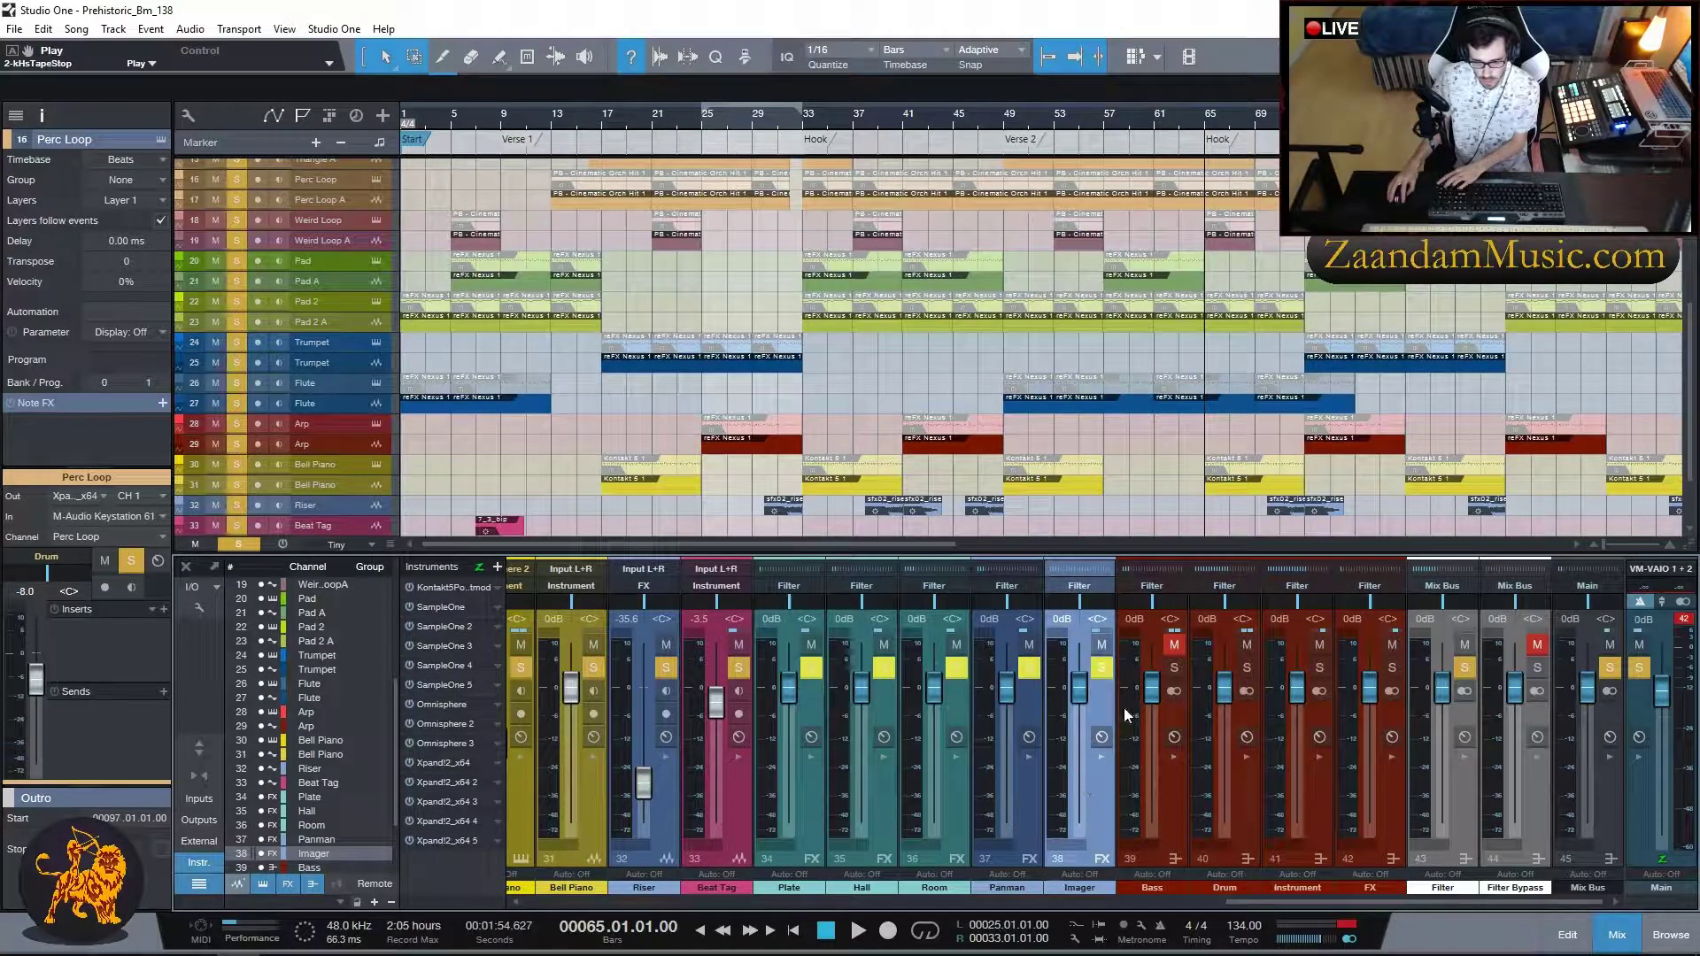
left_click(1101, 758)
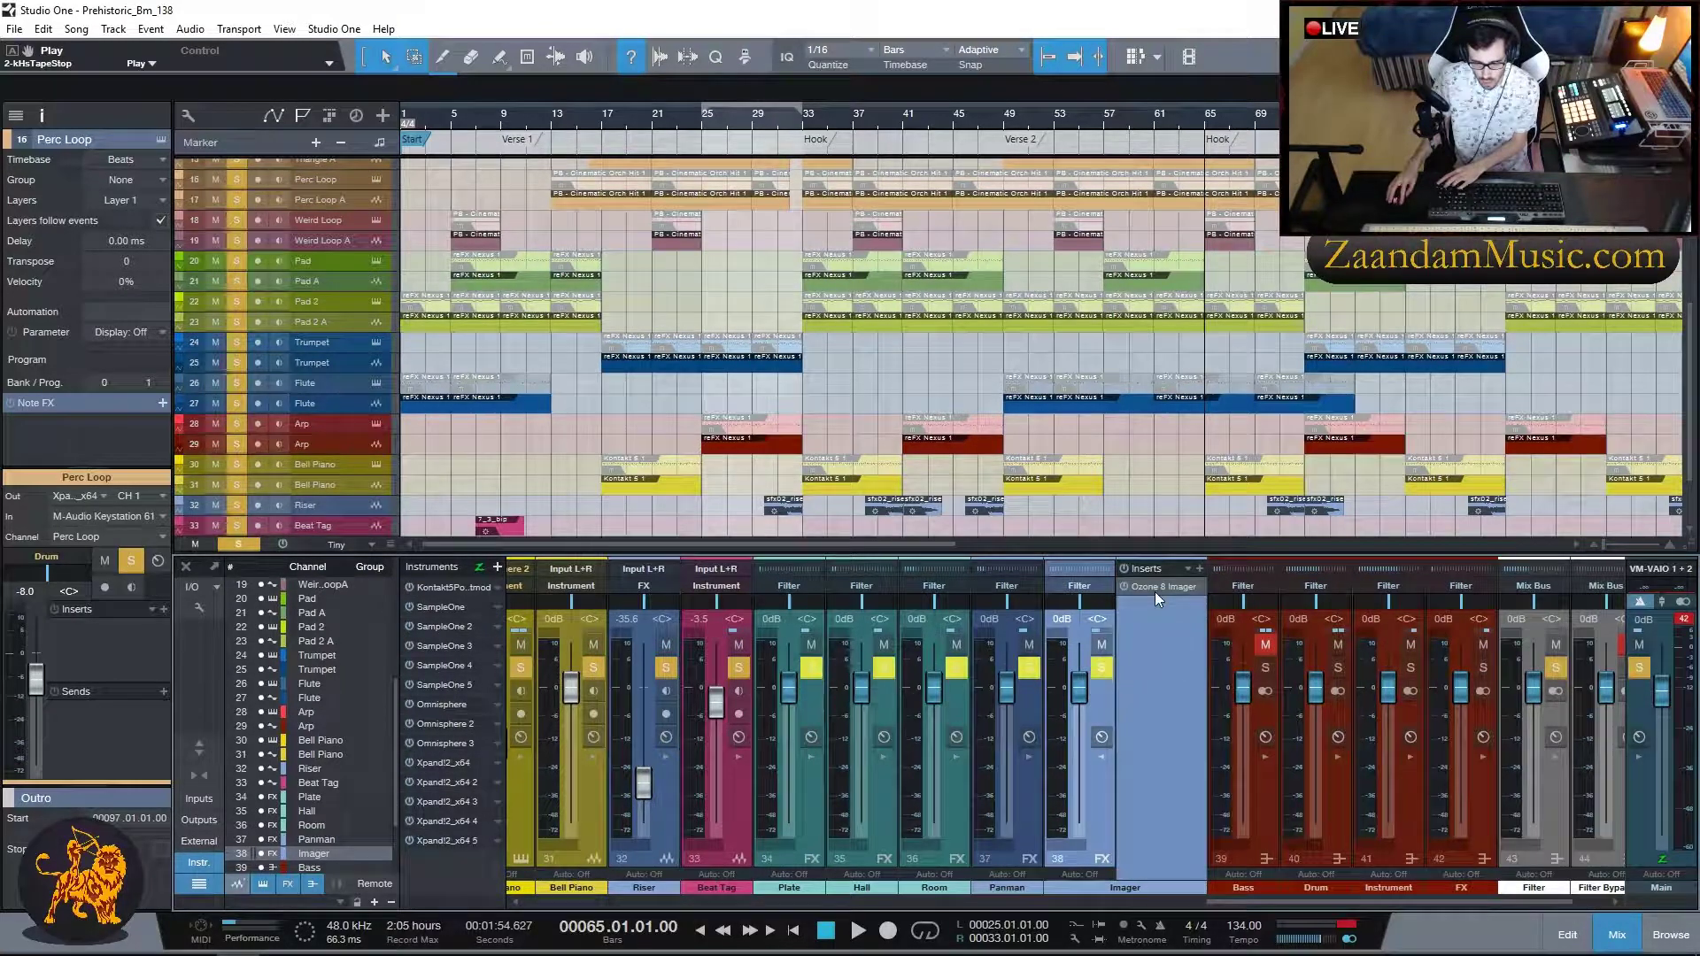
left_click(1158, 588)
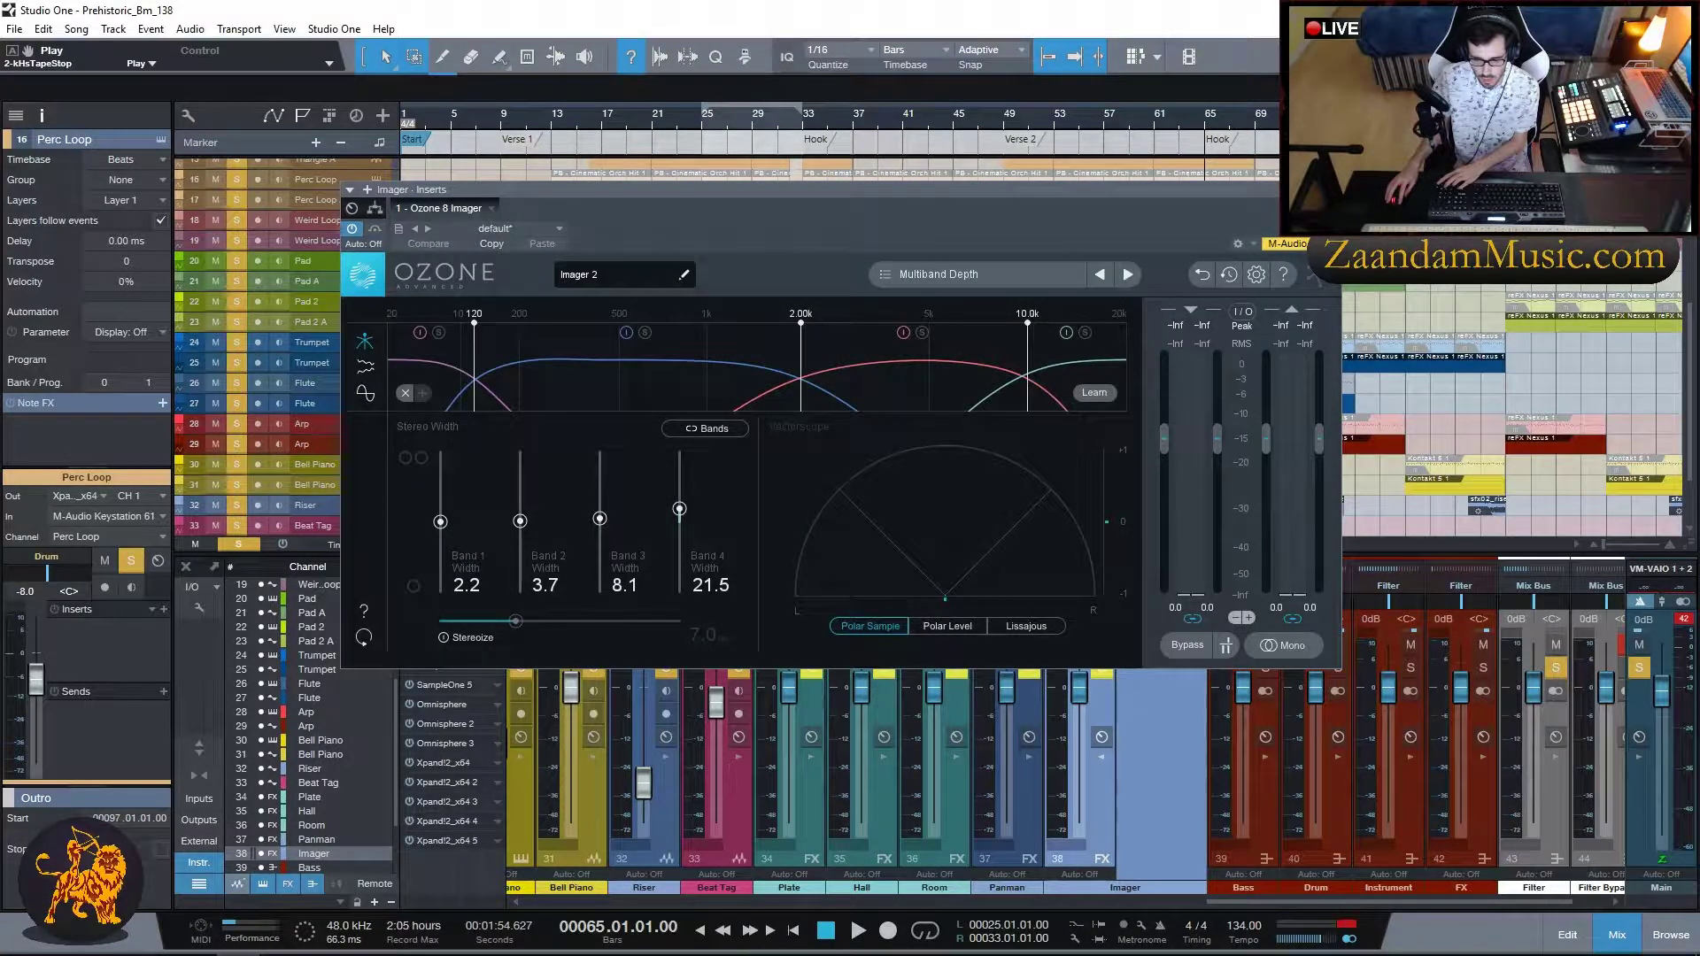
left_click(1315, 276)
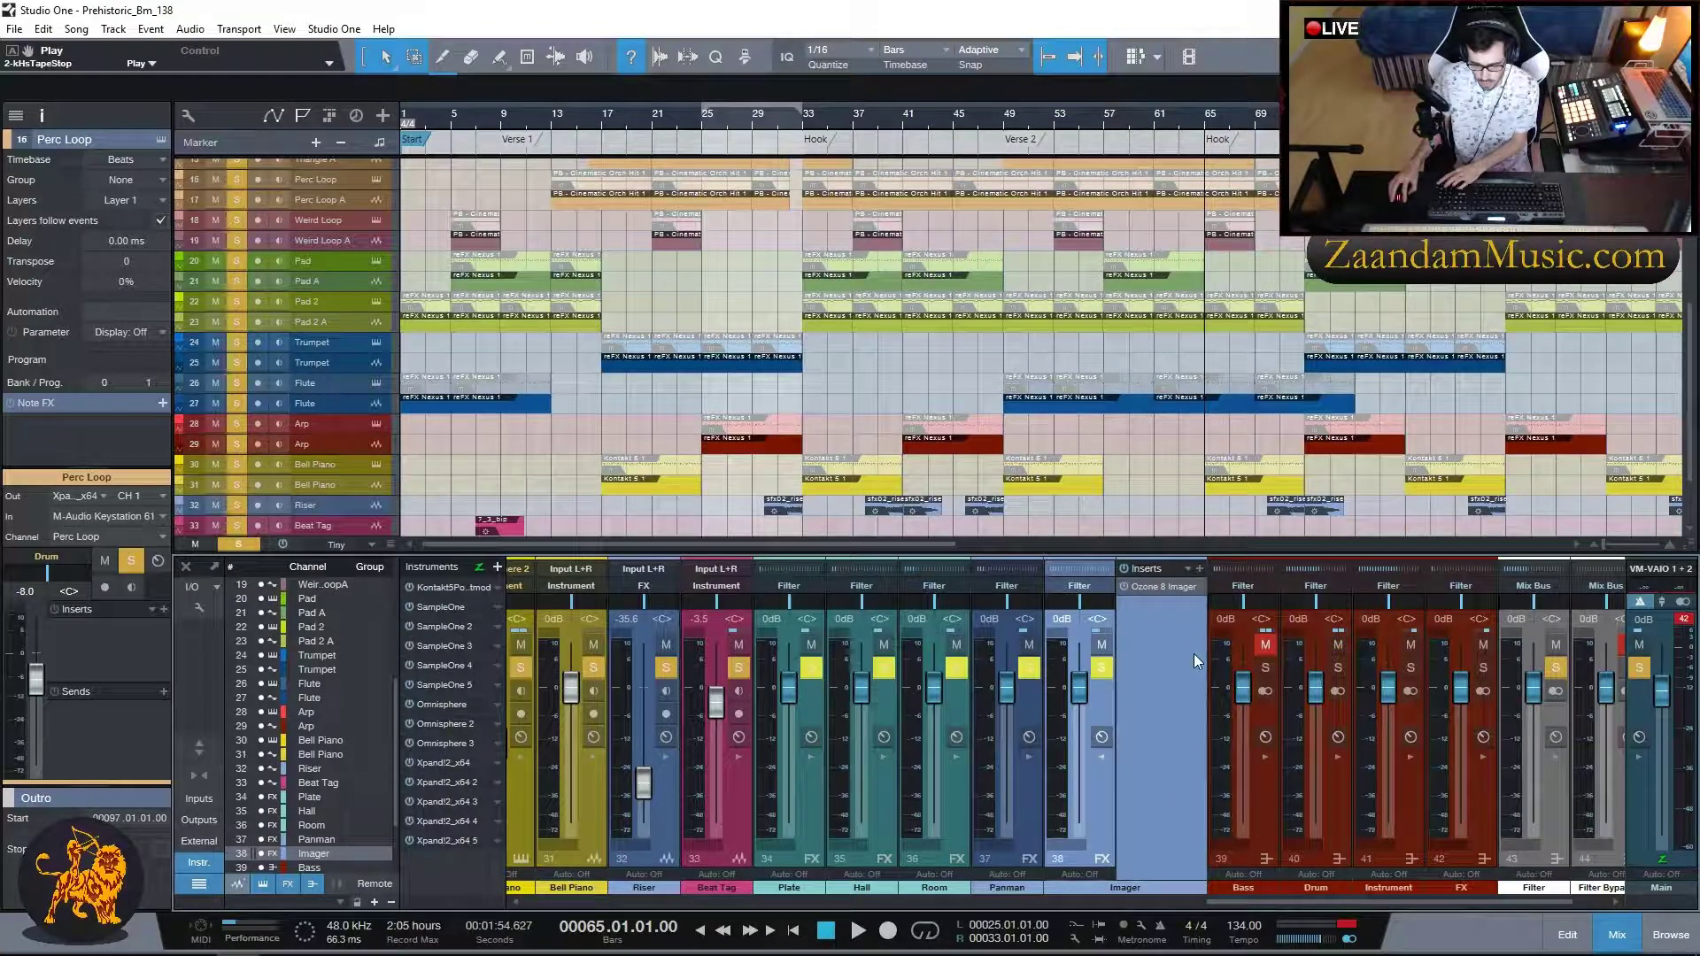
left_click(1104, 760)
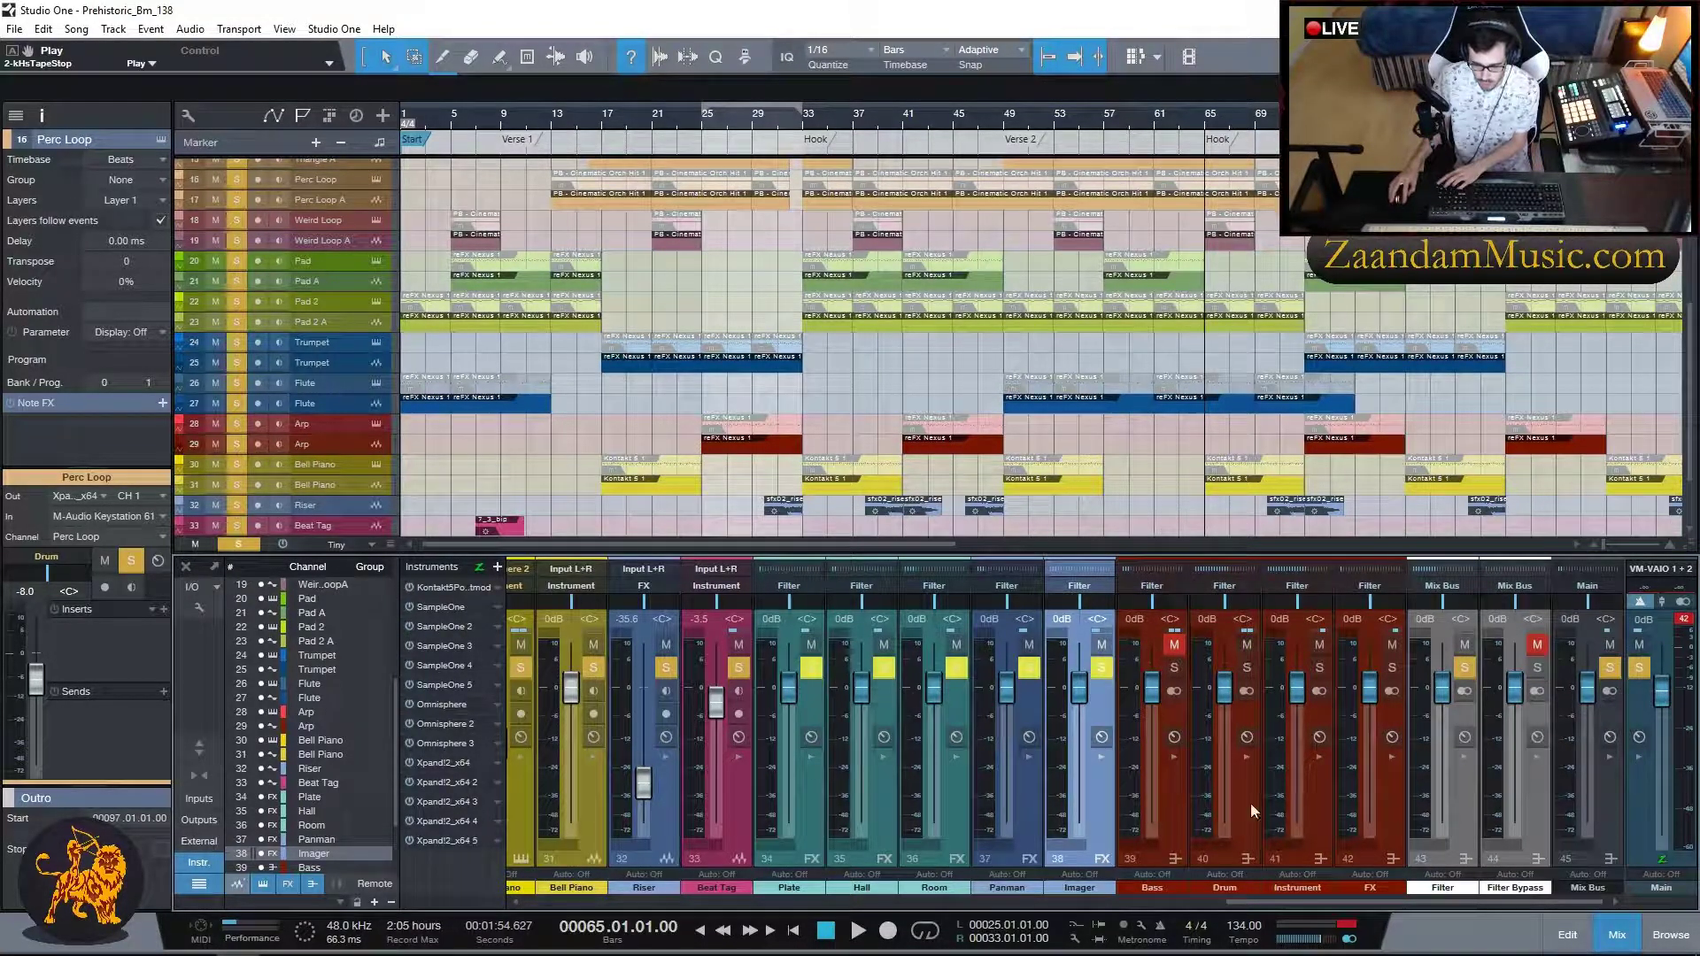
- Select the Bass bus and examine its Room send and Ozone 8 Imager insert
left_click(1171, 800)
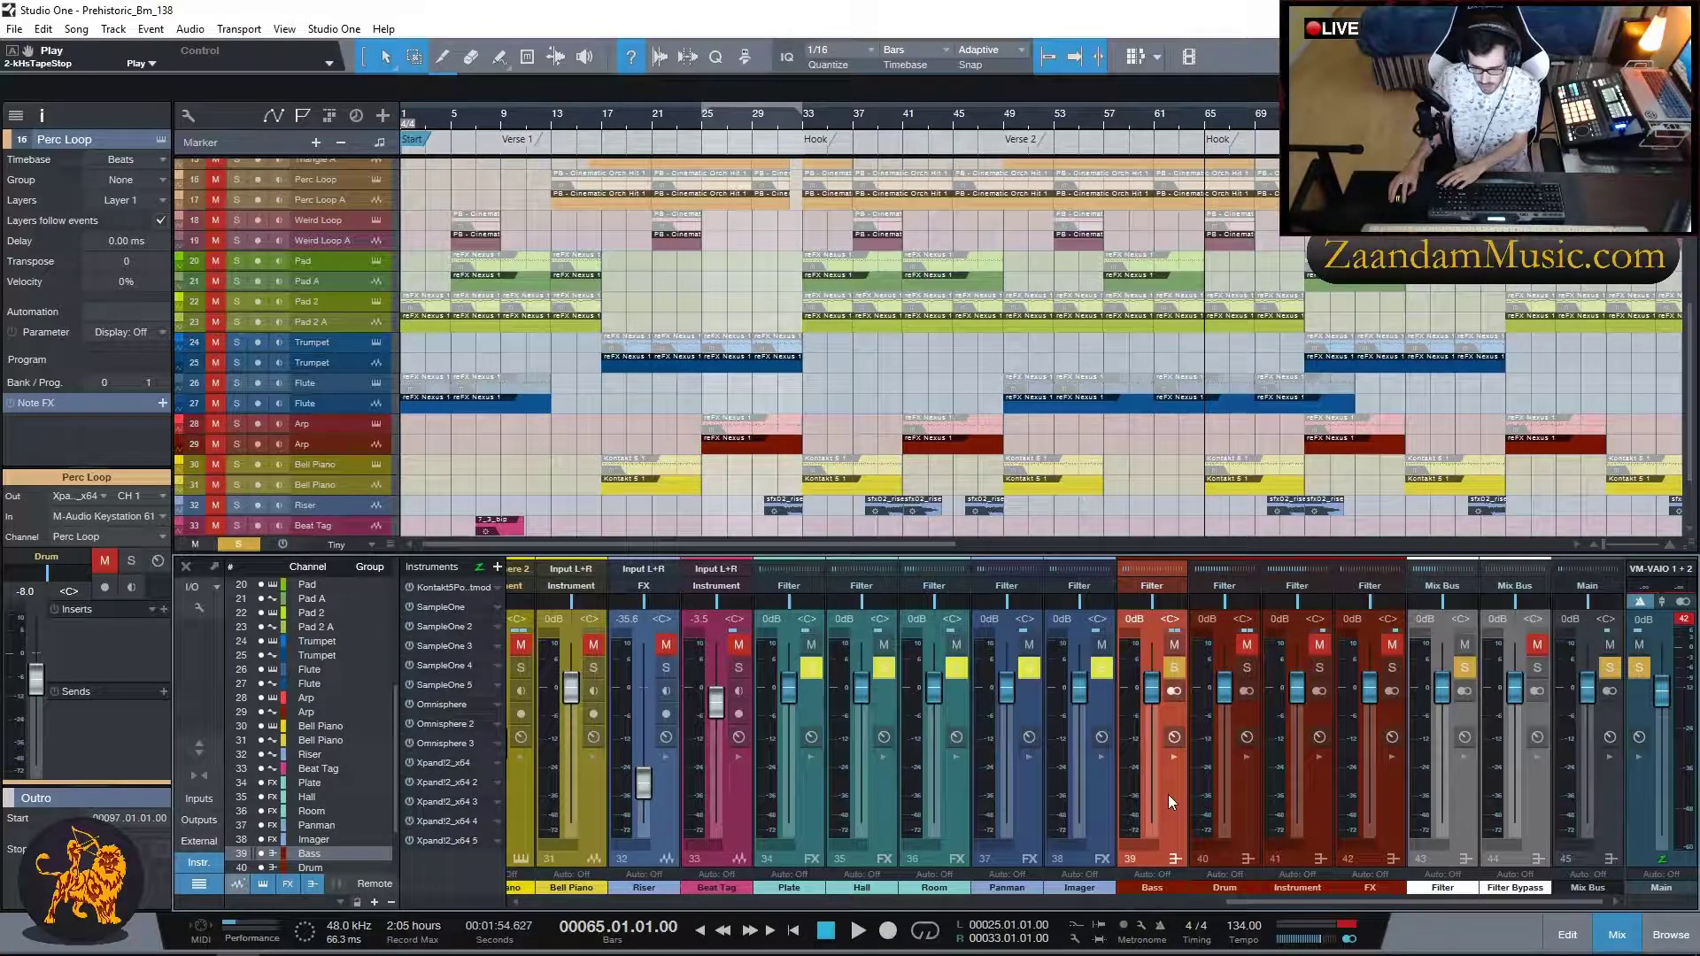
left_click(1174, 756)
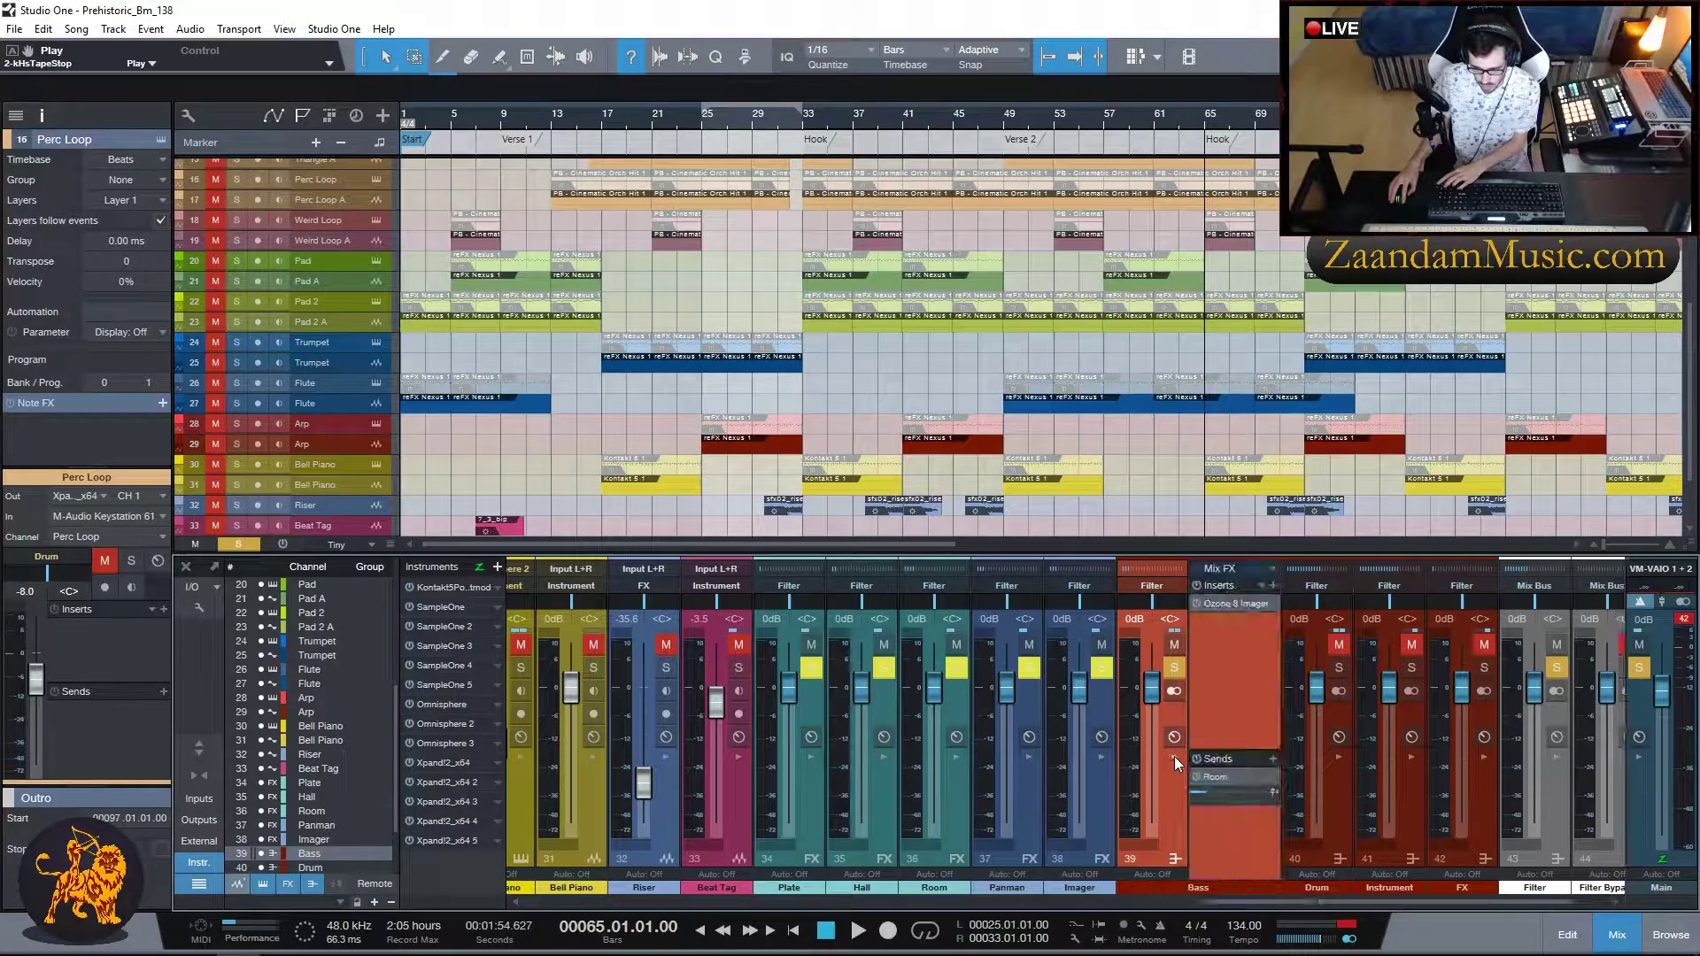
left_click(1218, 611)
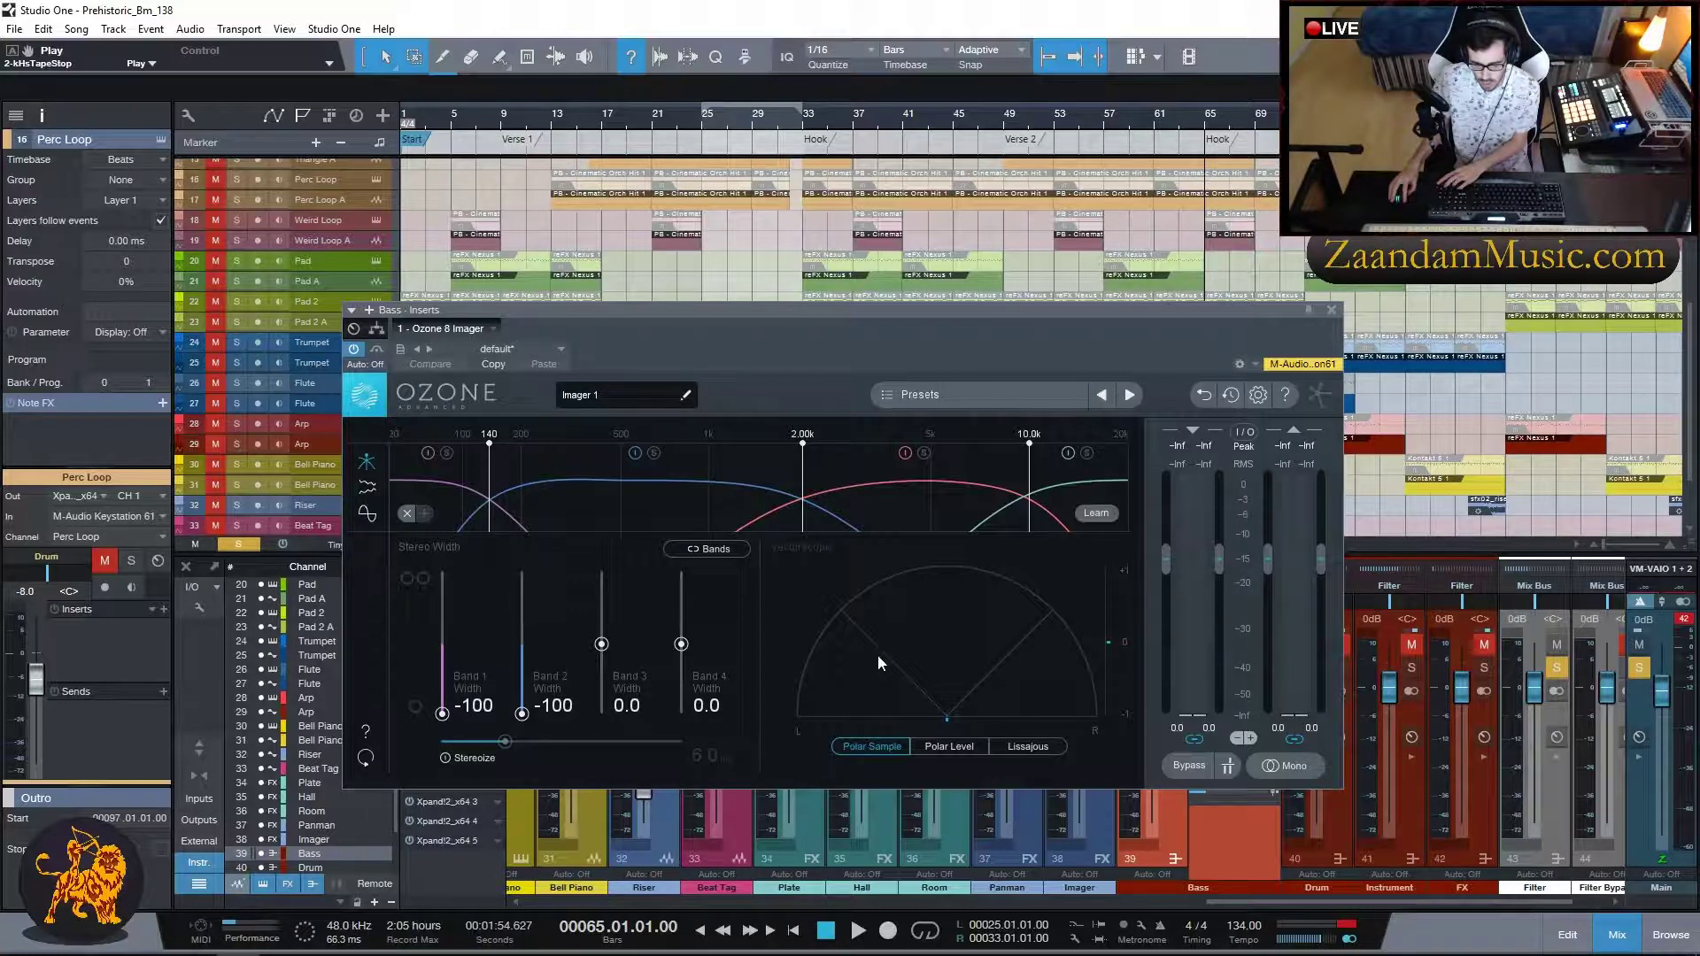
left_click(1331, 310)
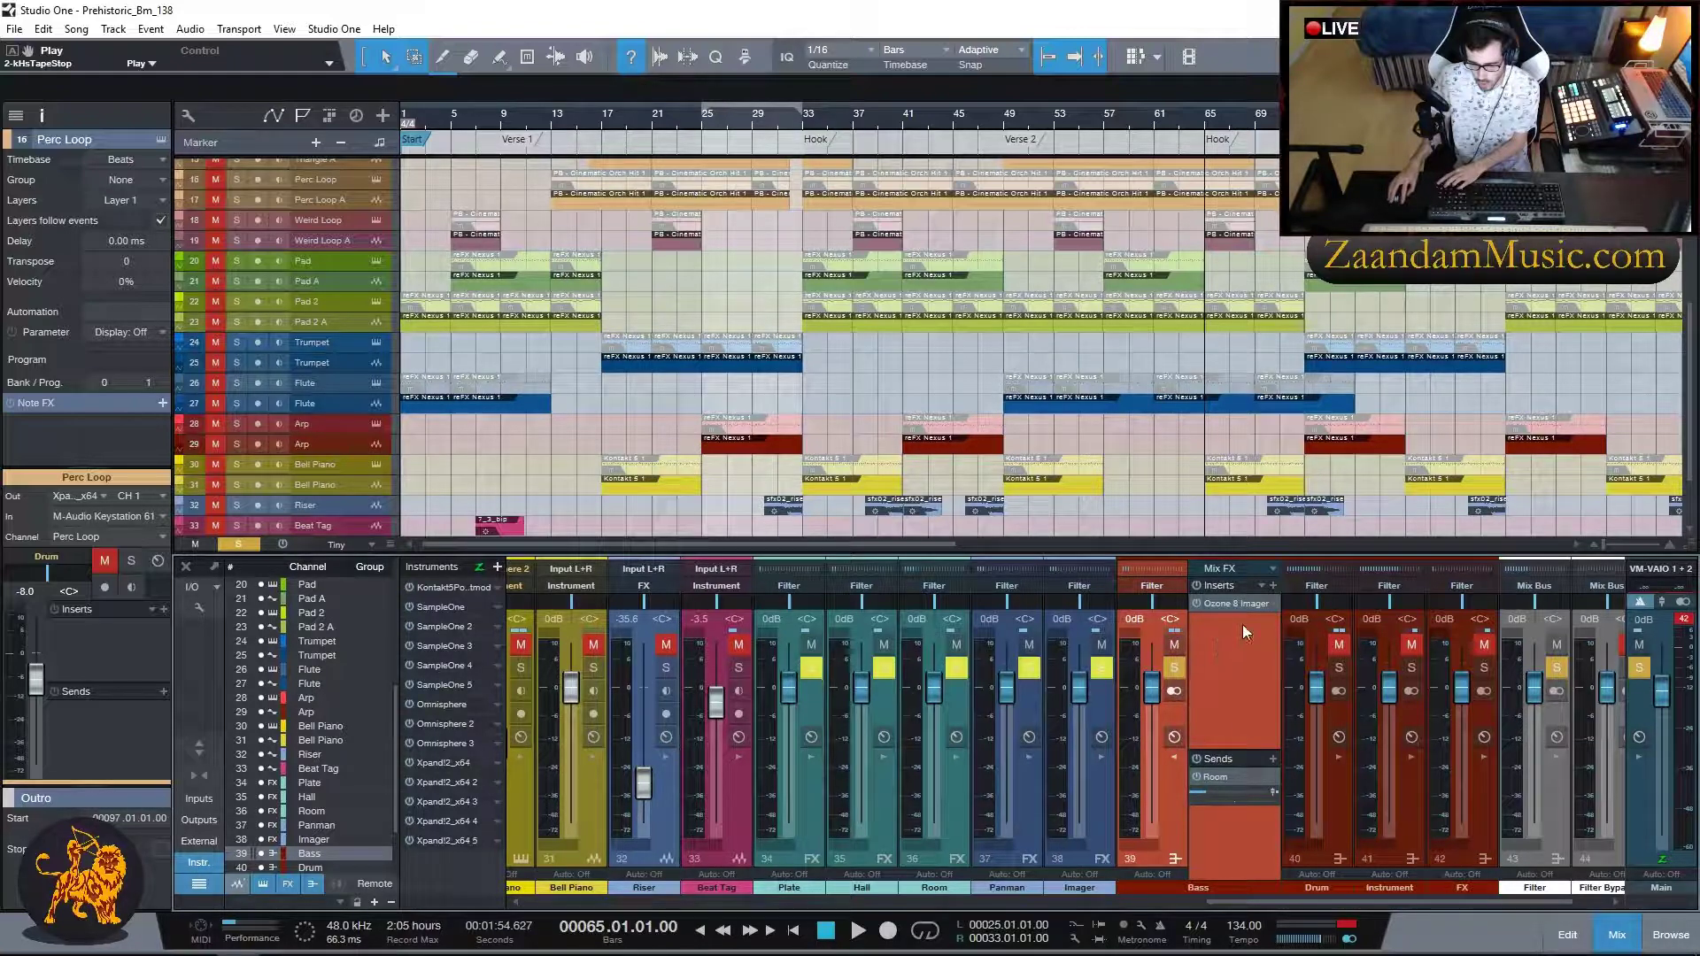
left_click(1174, 758)
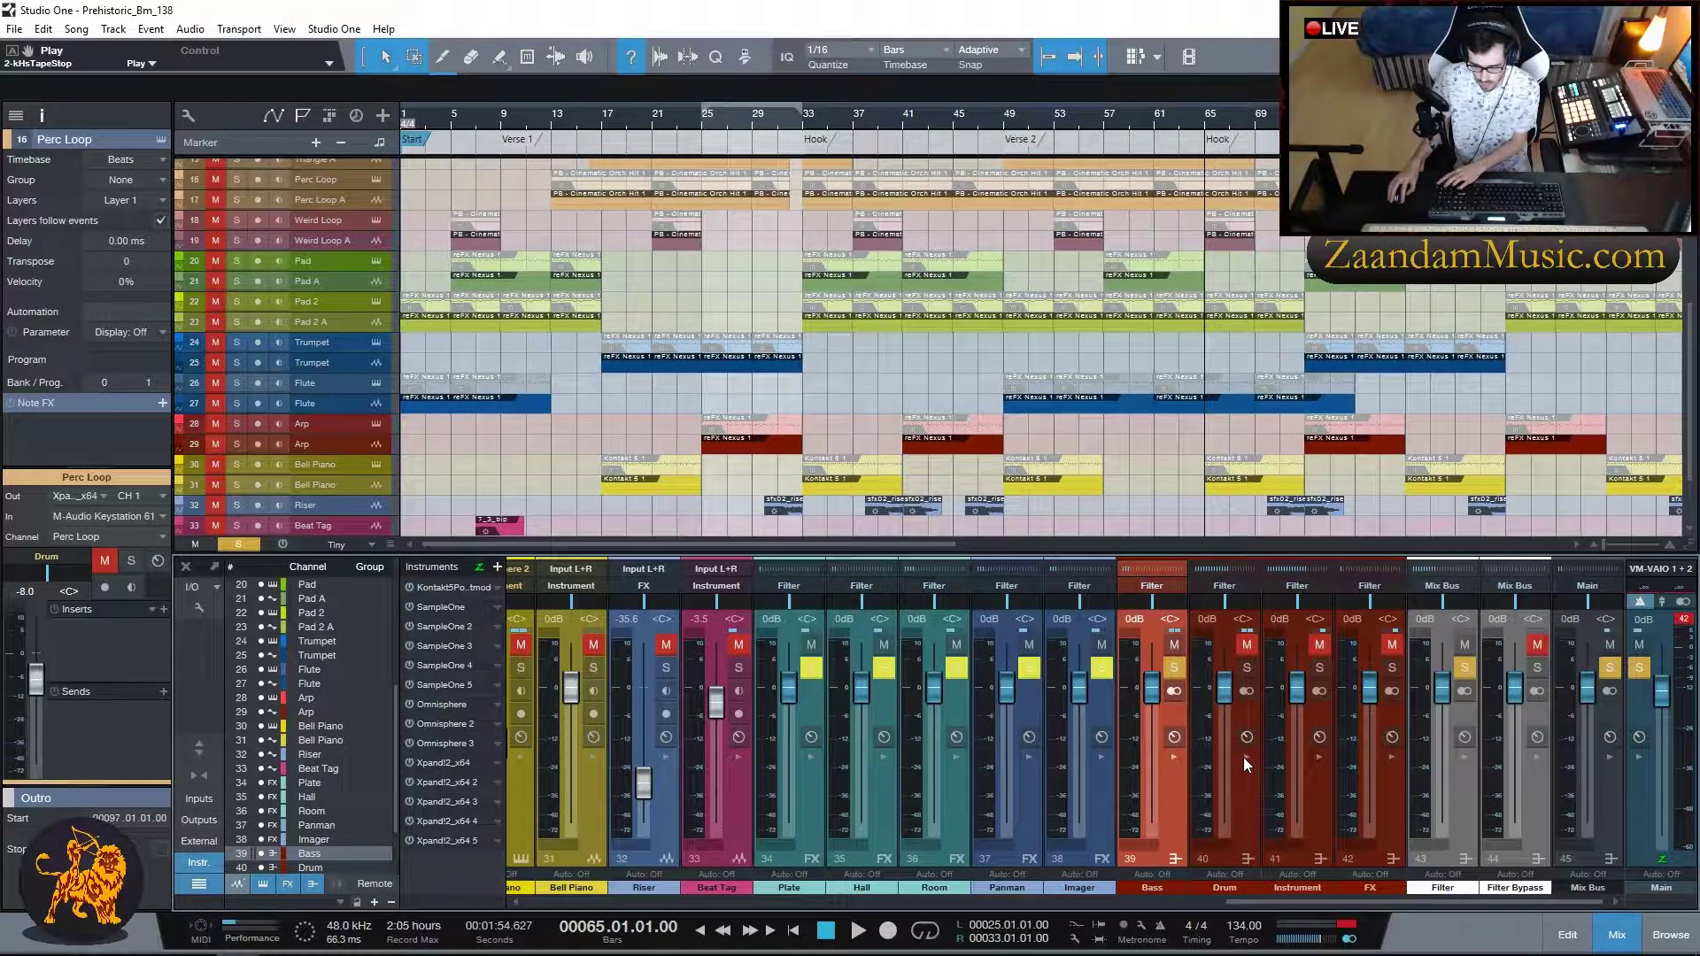
- Examine the Drum bus's sends and the settings of its Decapitator insert
left_click(1243, 757)
left_click(1300, 605)
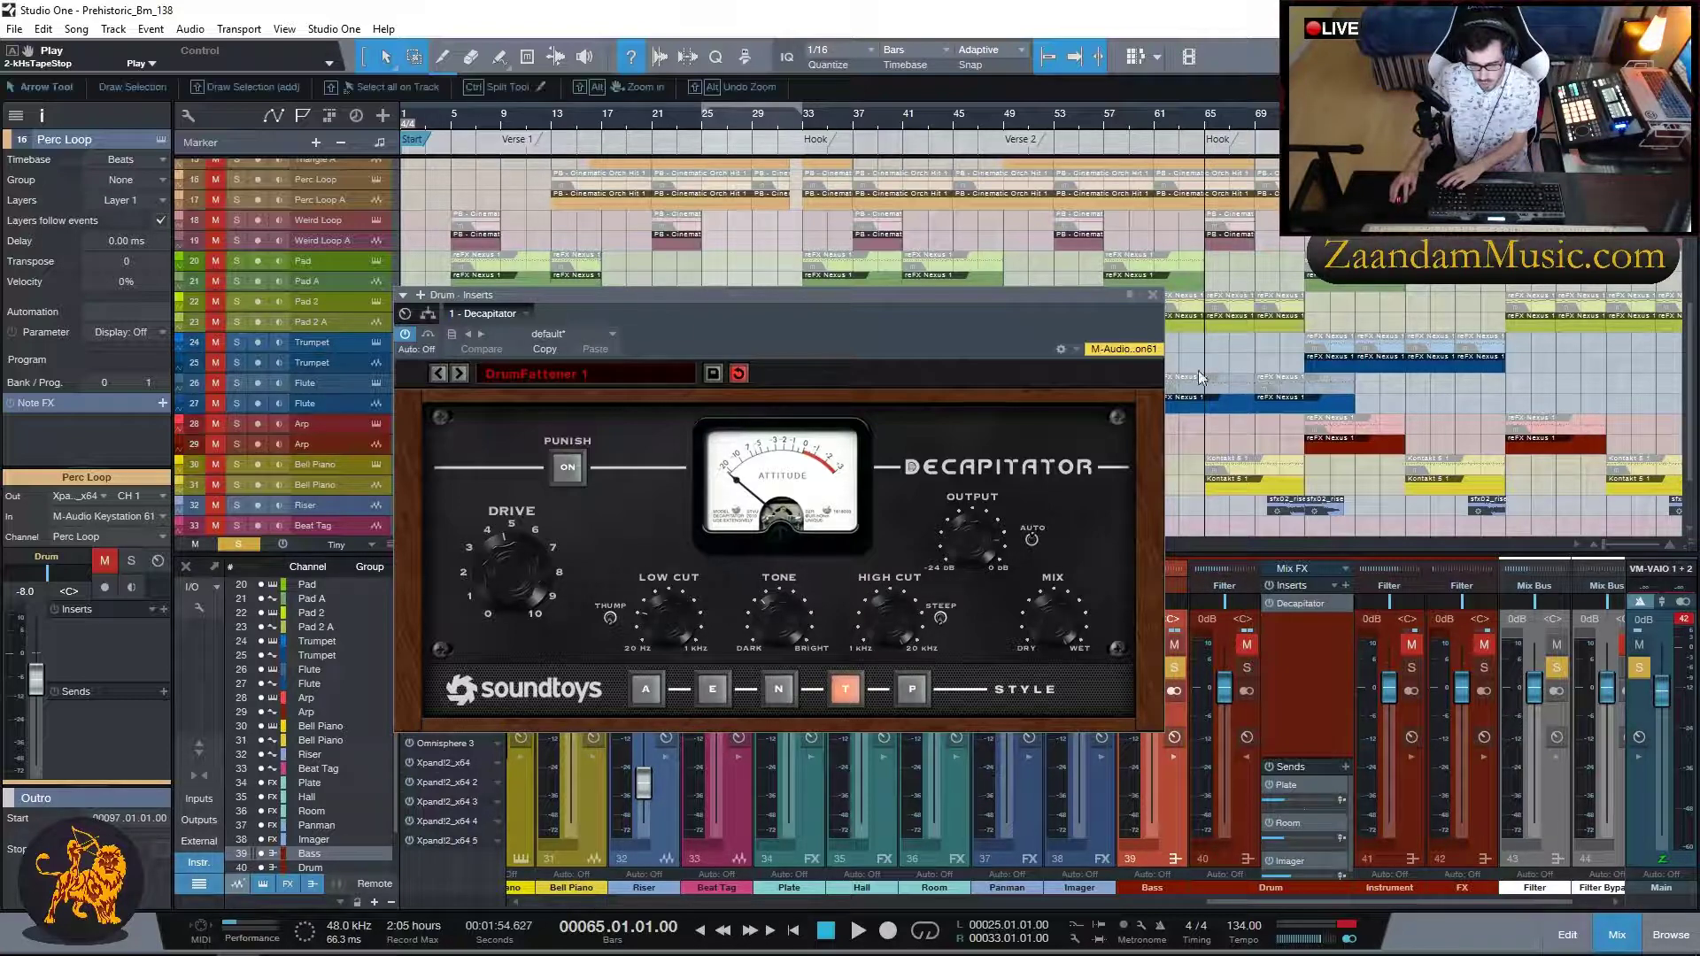
left_click(1150, 296)
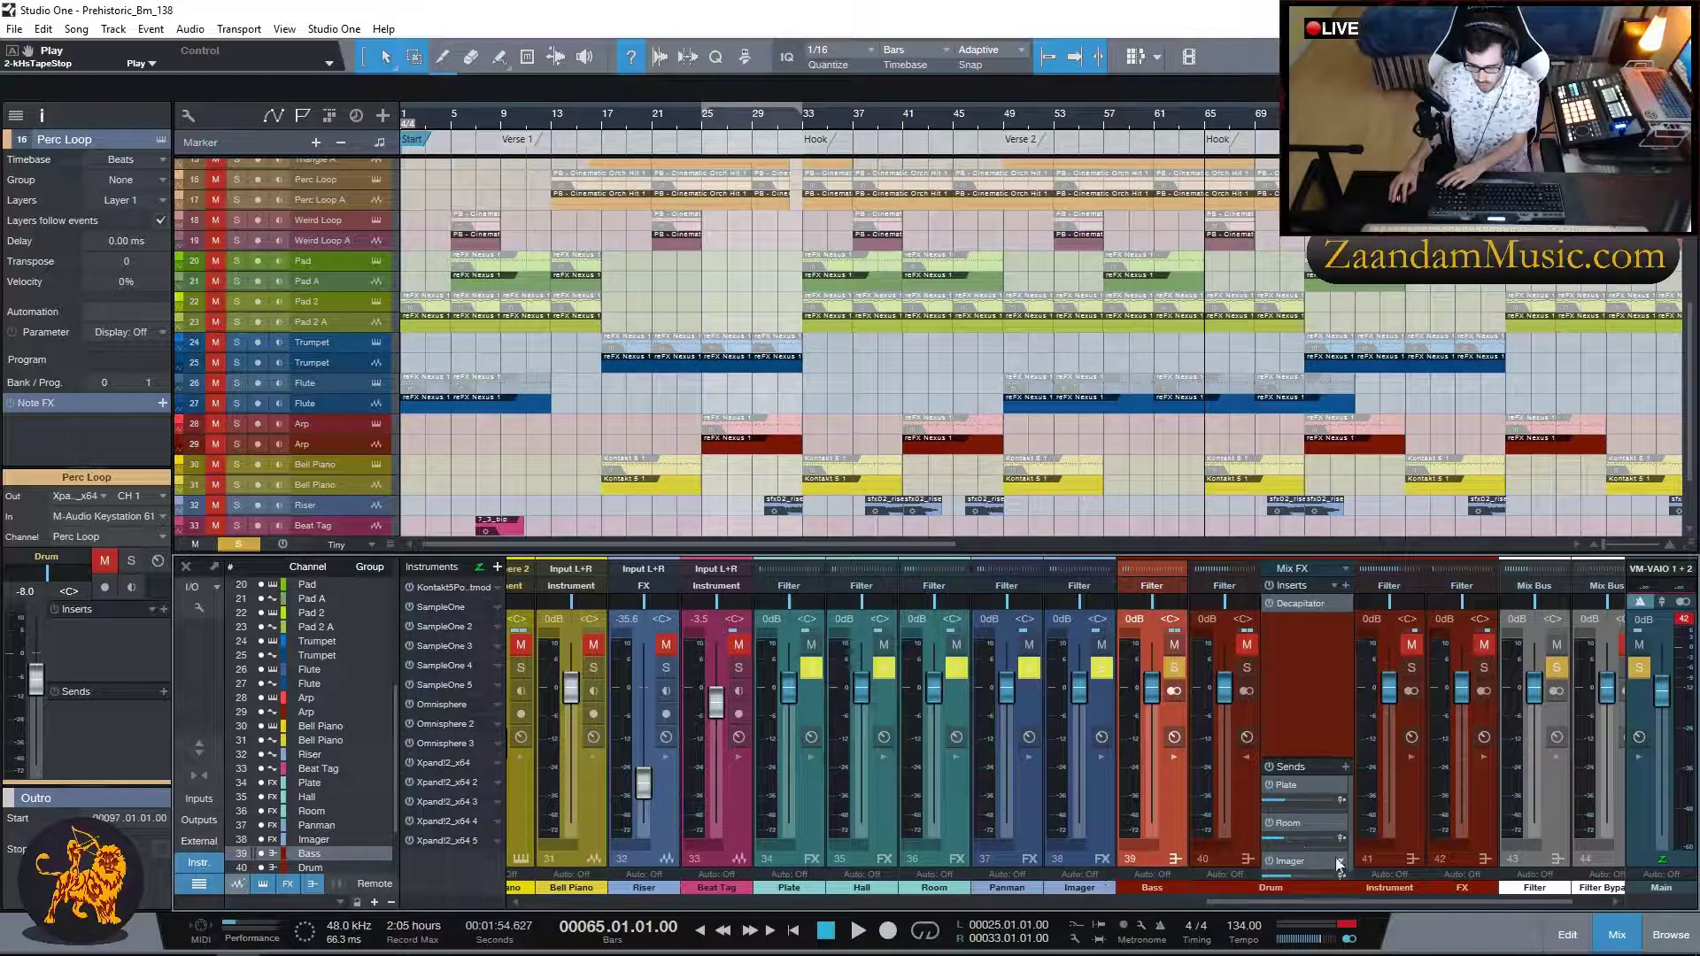
left_click(1246, 759)
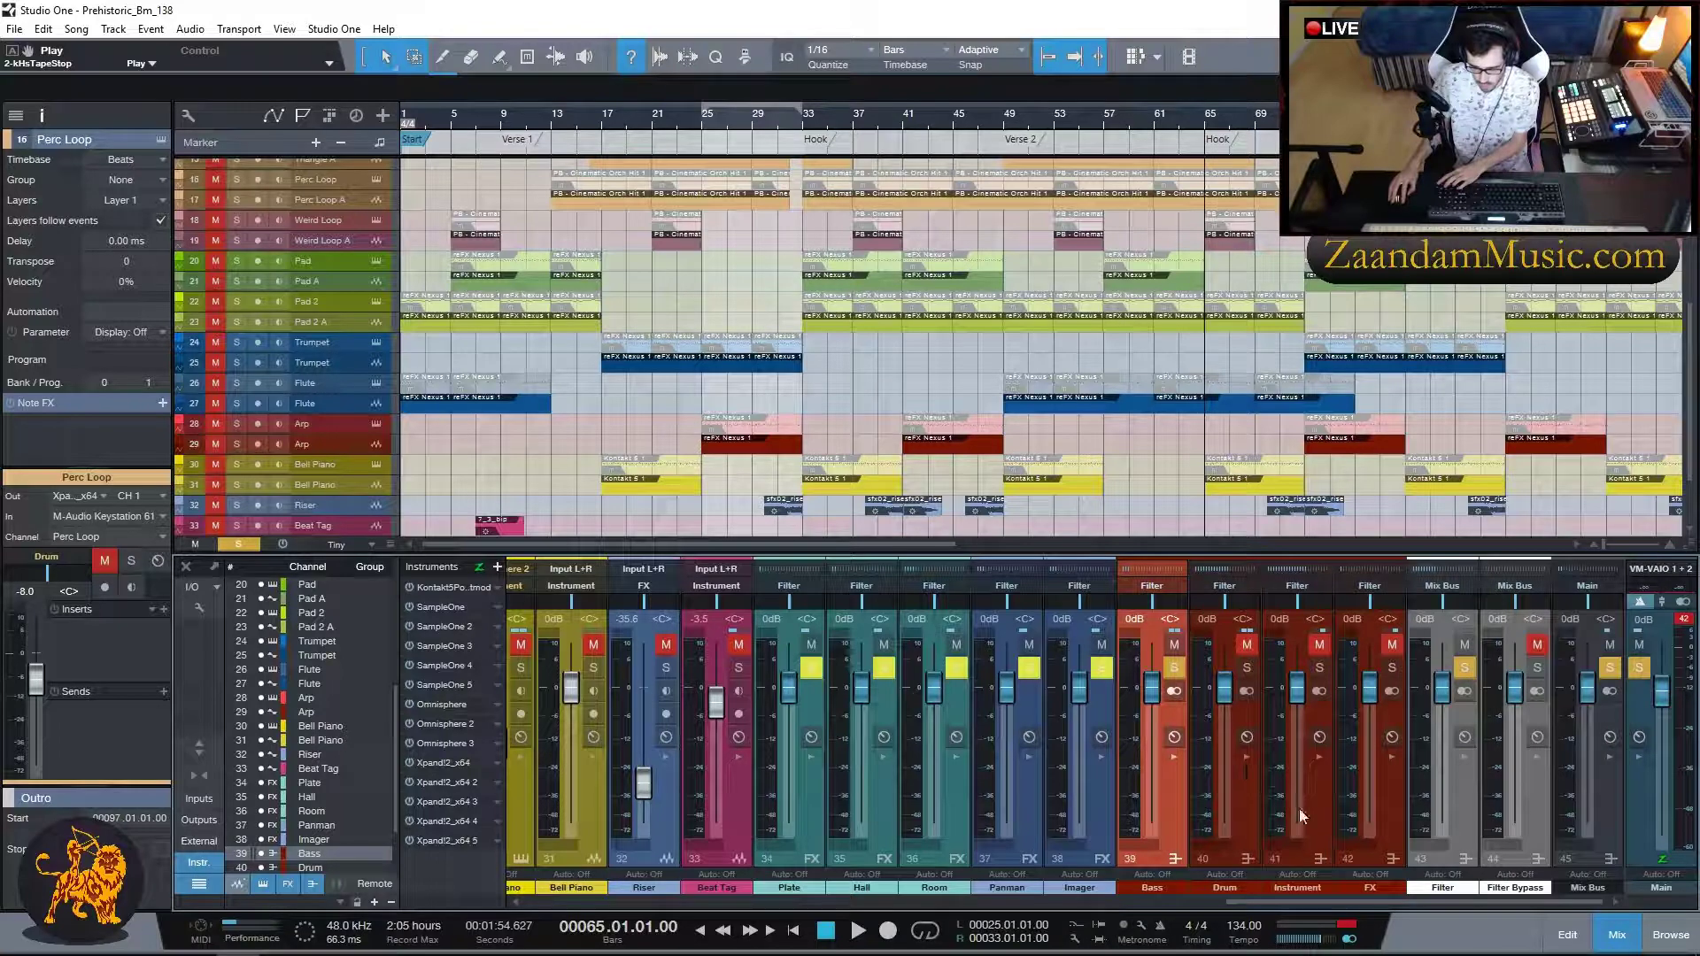
- Check the sends of the Instrument bus and the FX bus
left_click(1319, 757)
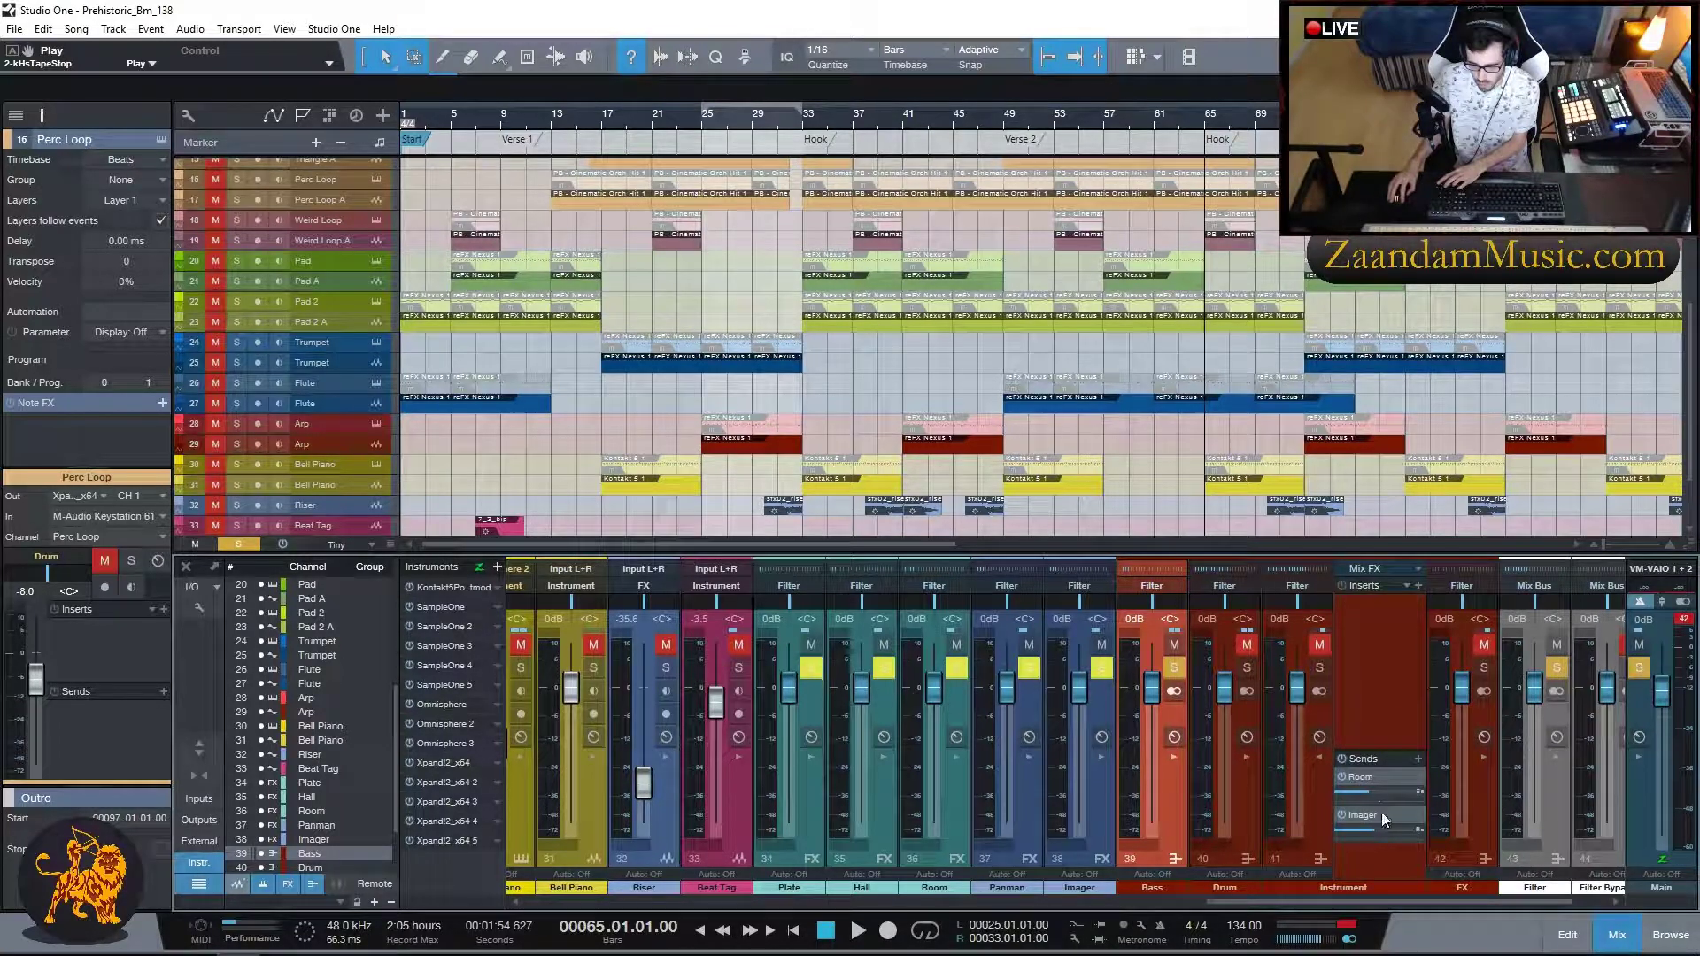
left_click(1320, 757)
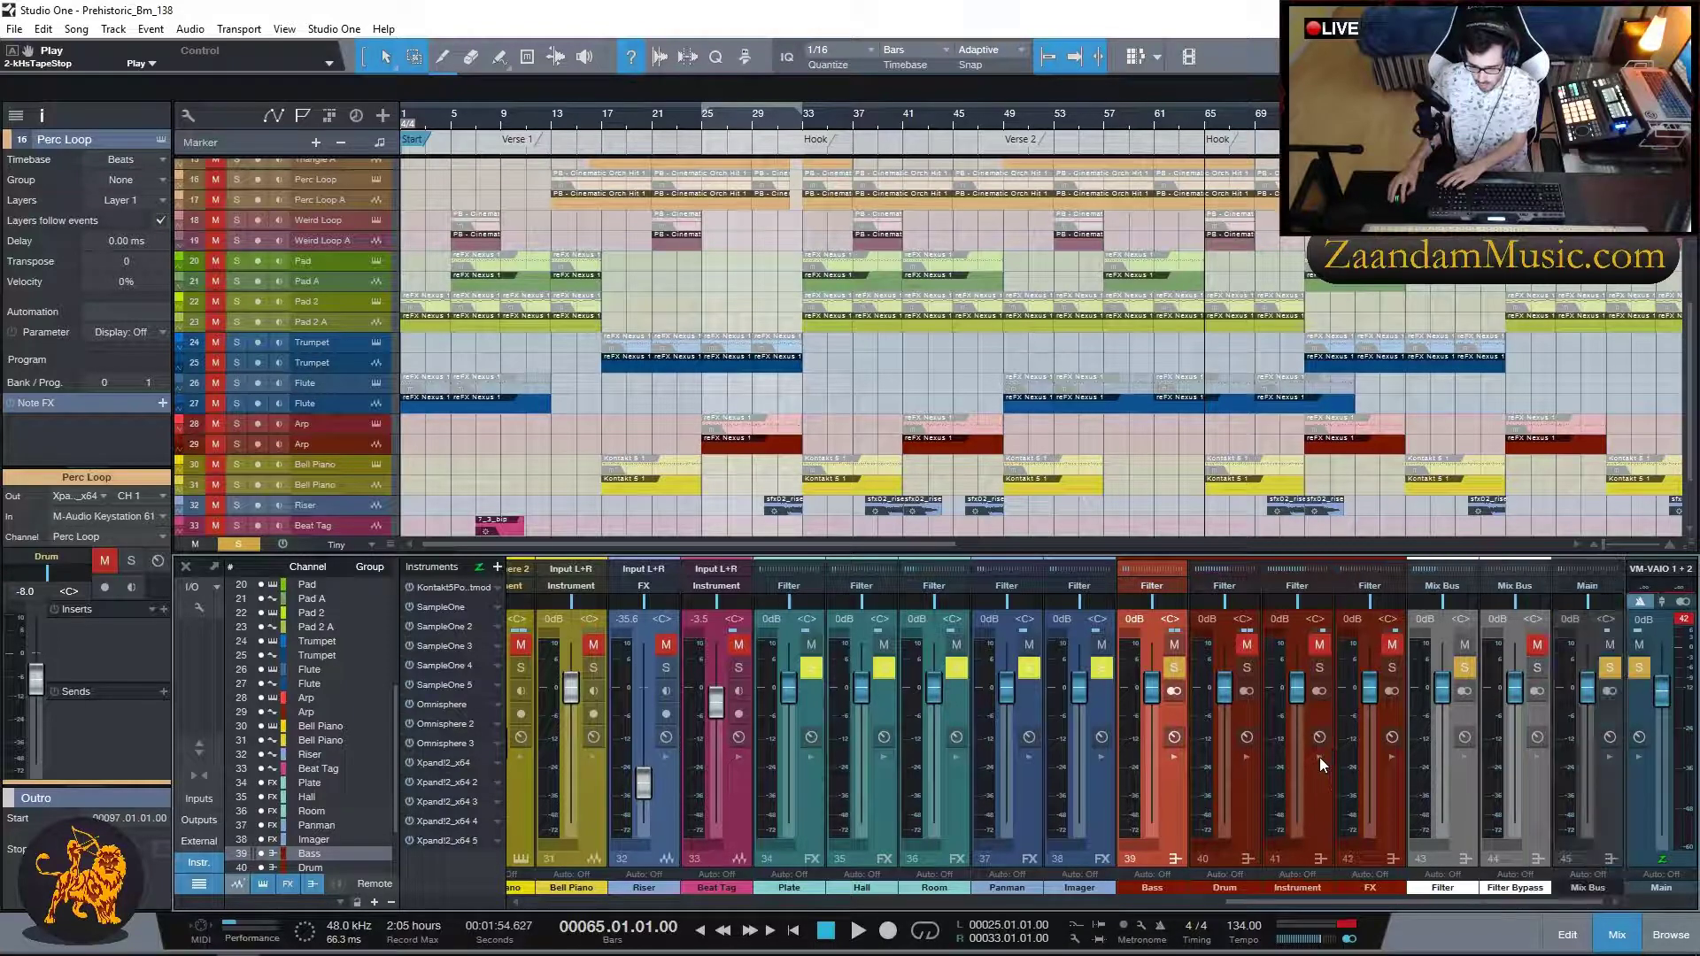
left_click(1390, 758)
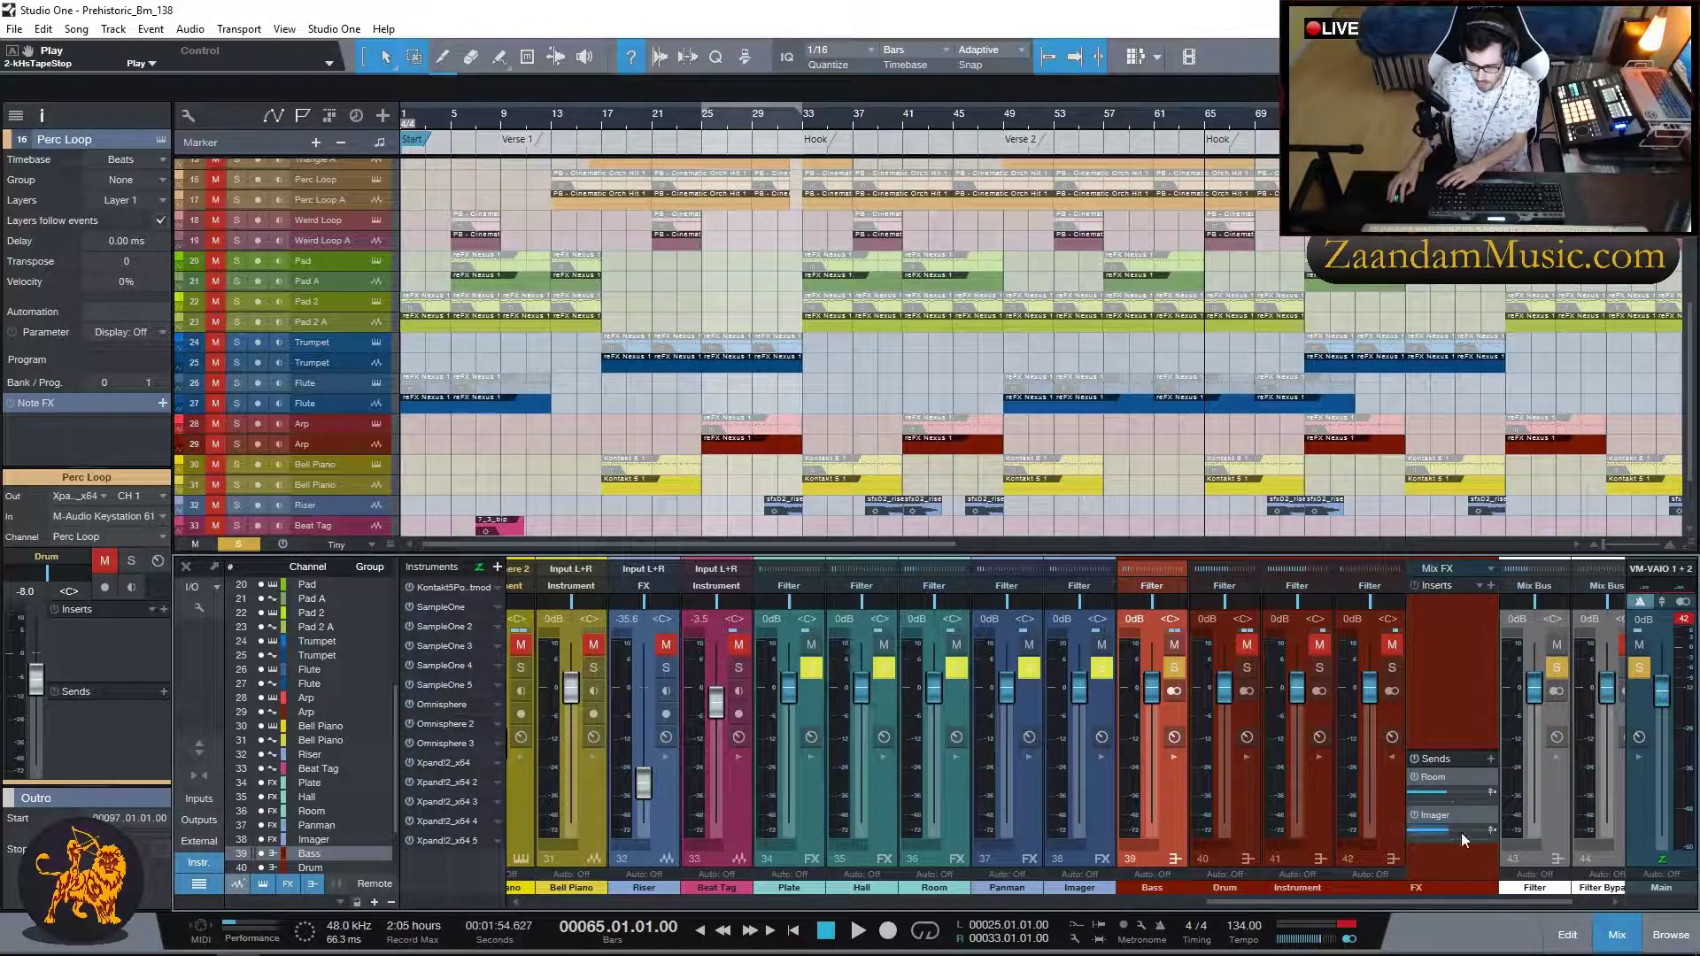
left_click(1390, 758)
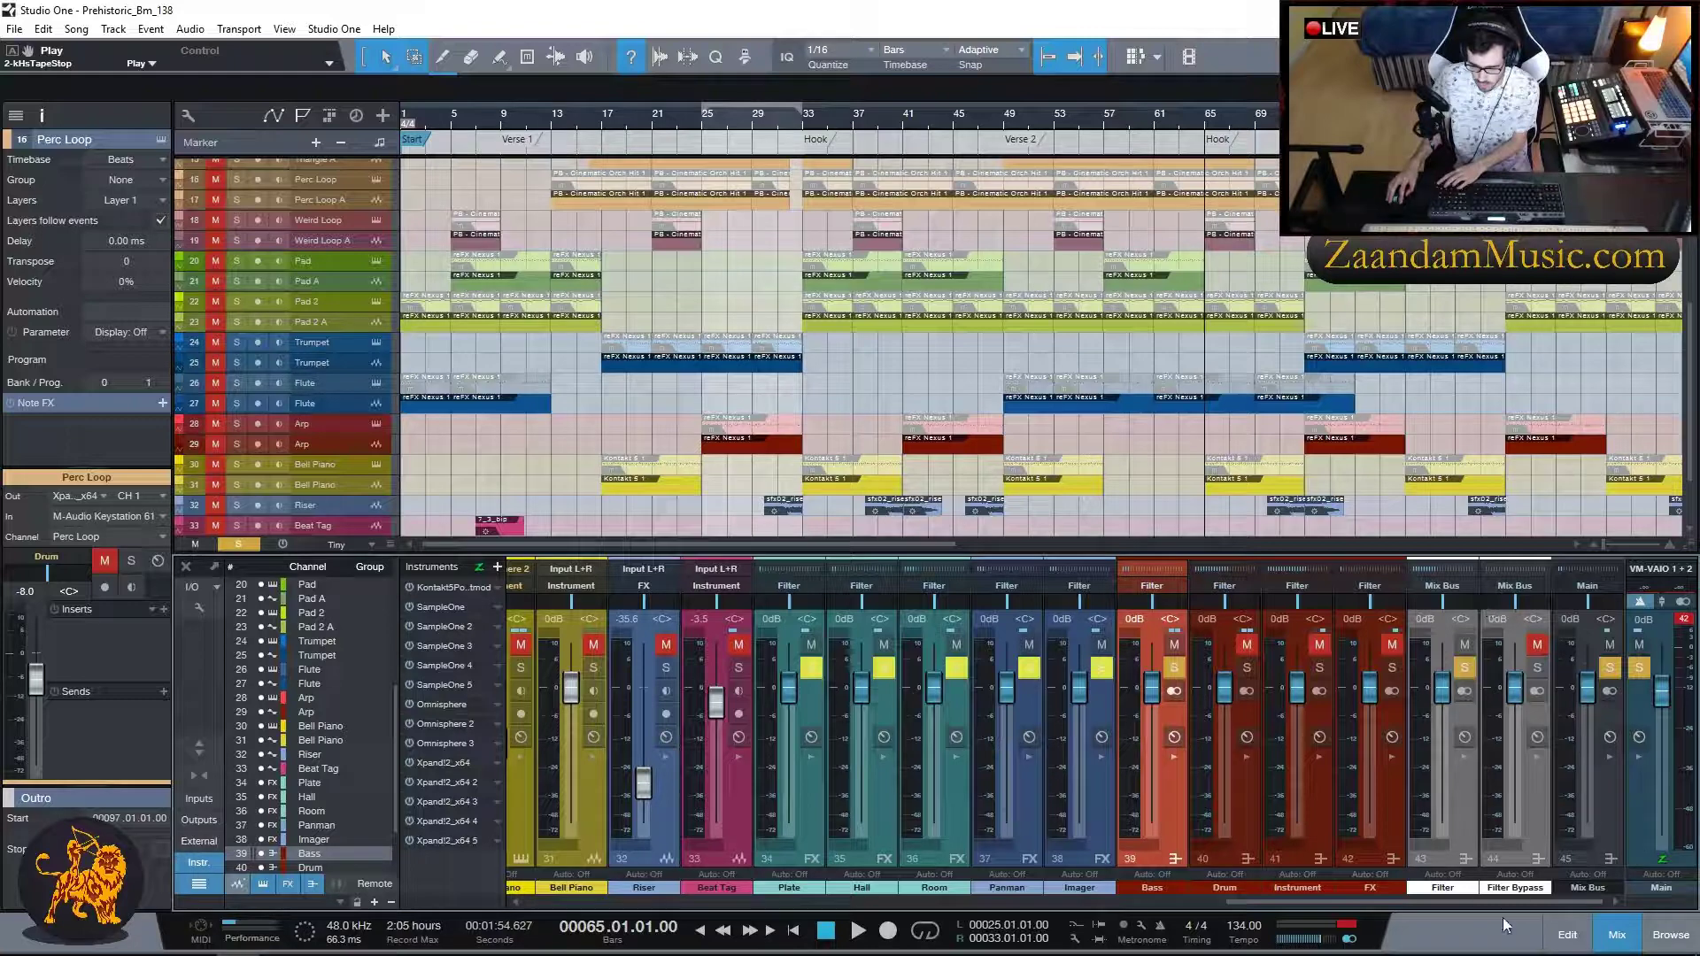
- Select the Mix Bus and examine its Autofilter and kHs Tape Stop inserts
left_click(1599, 788)
left_click(1607, 754)
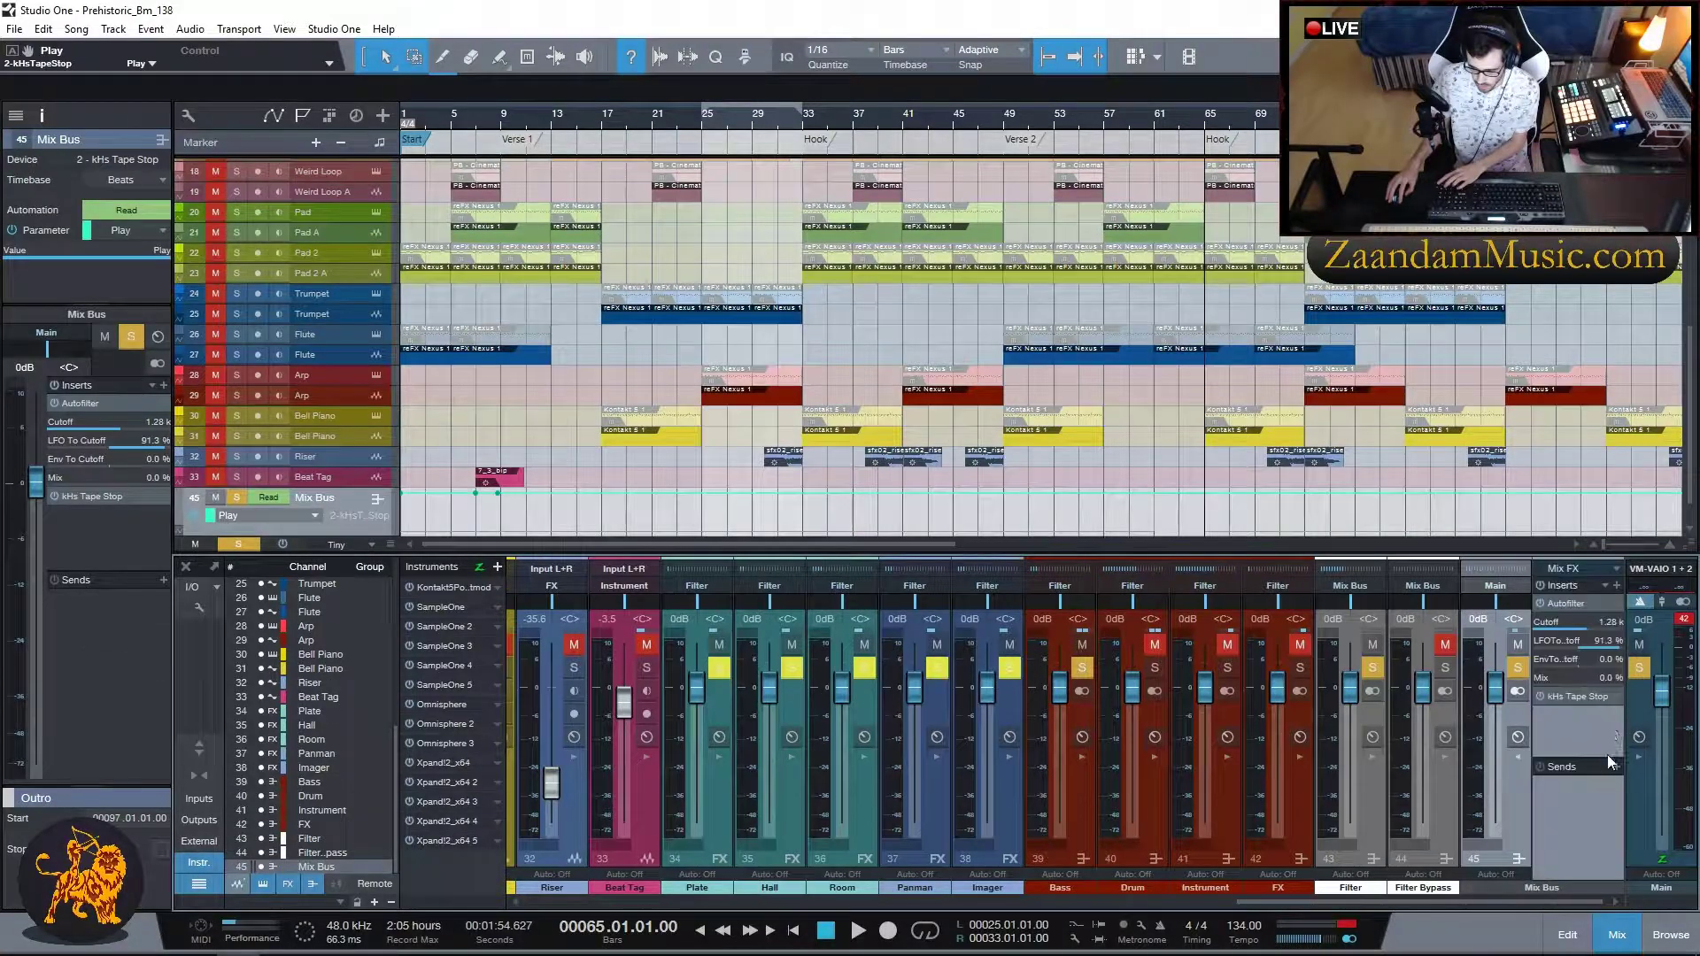
left_click(1568, 604)
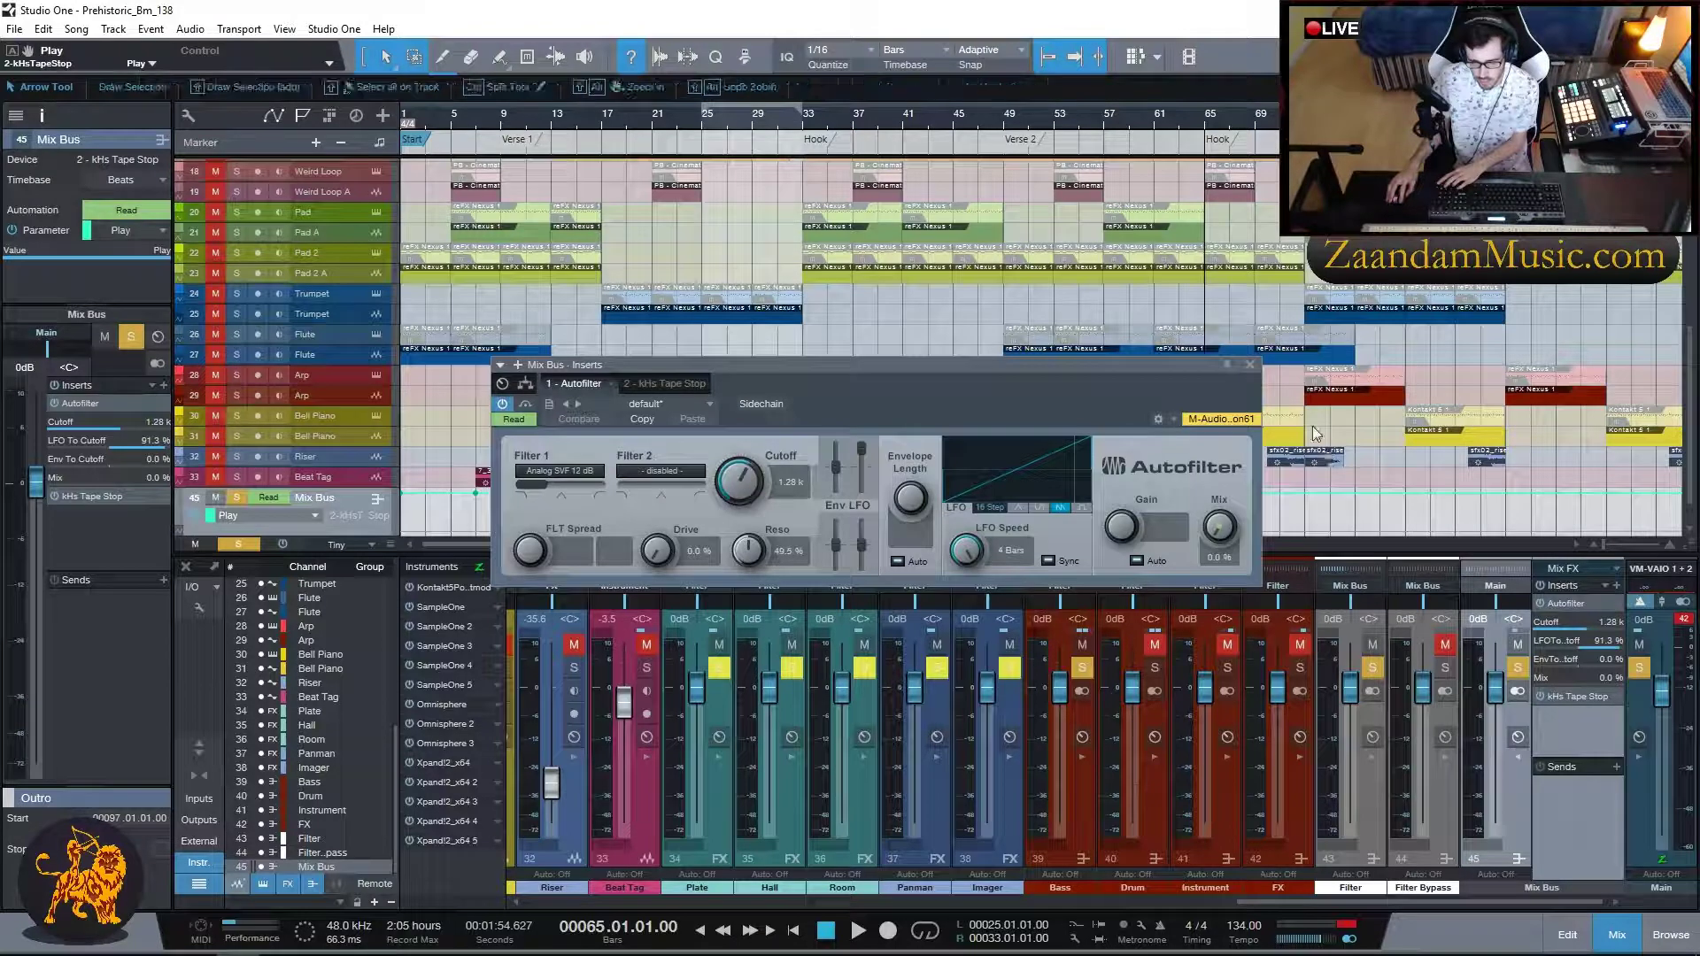
left_click(1249, 365)
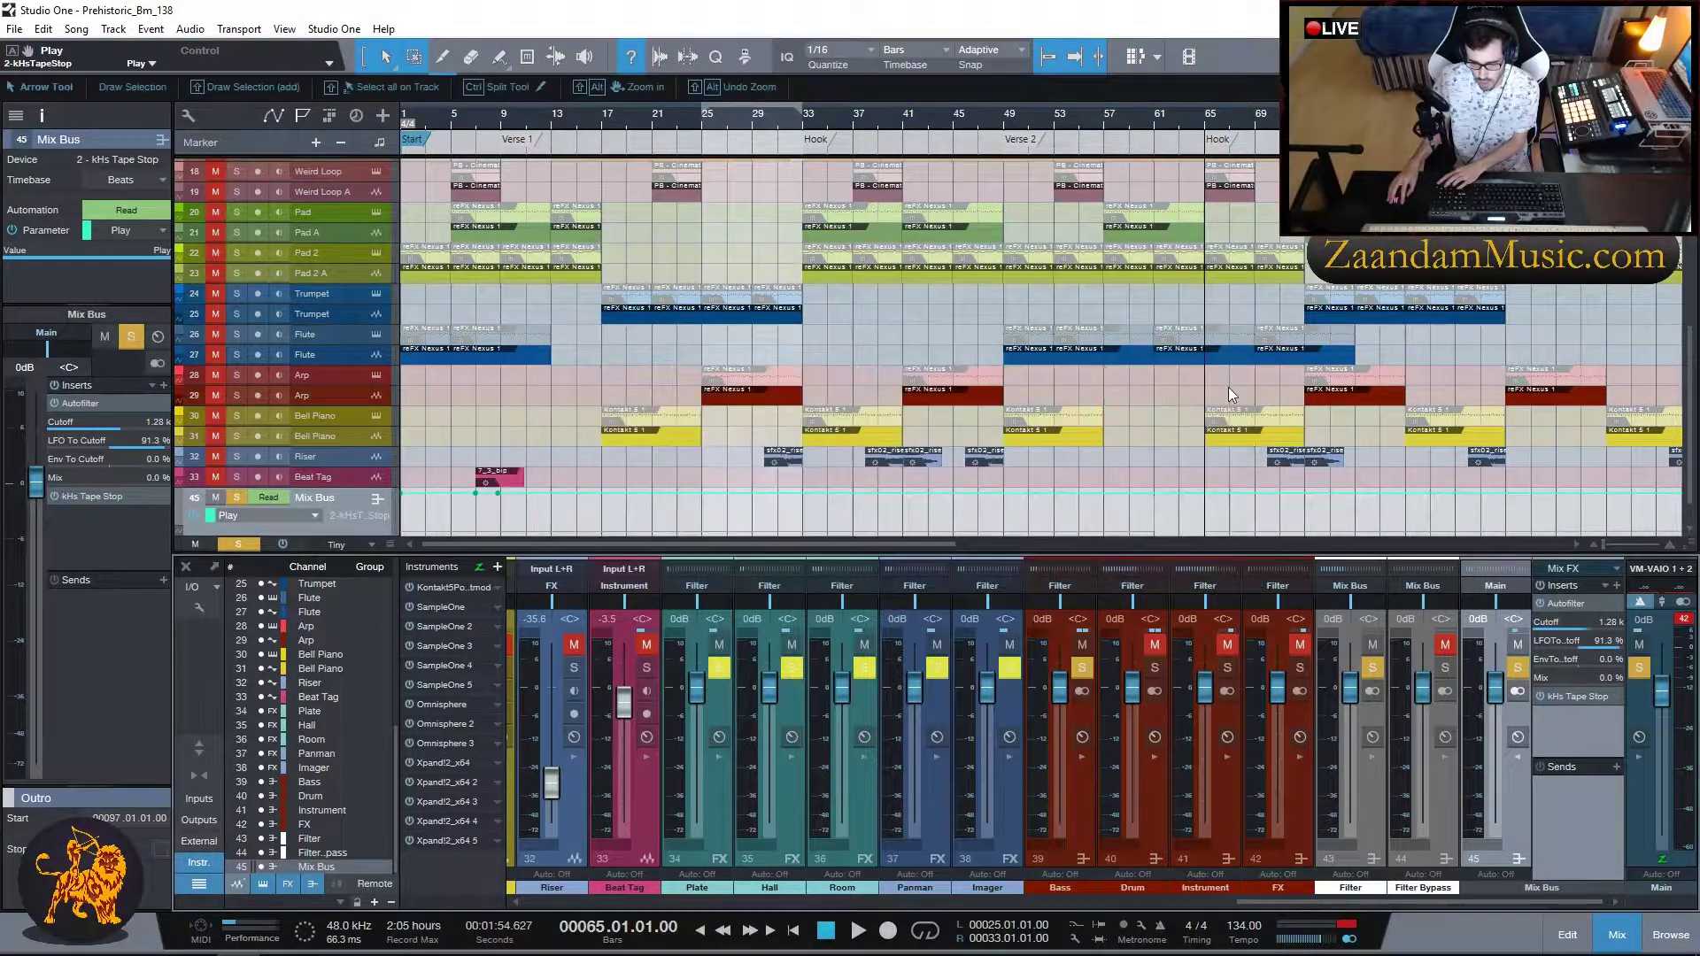
left_click(1565, 696)
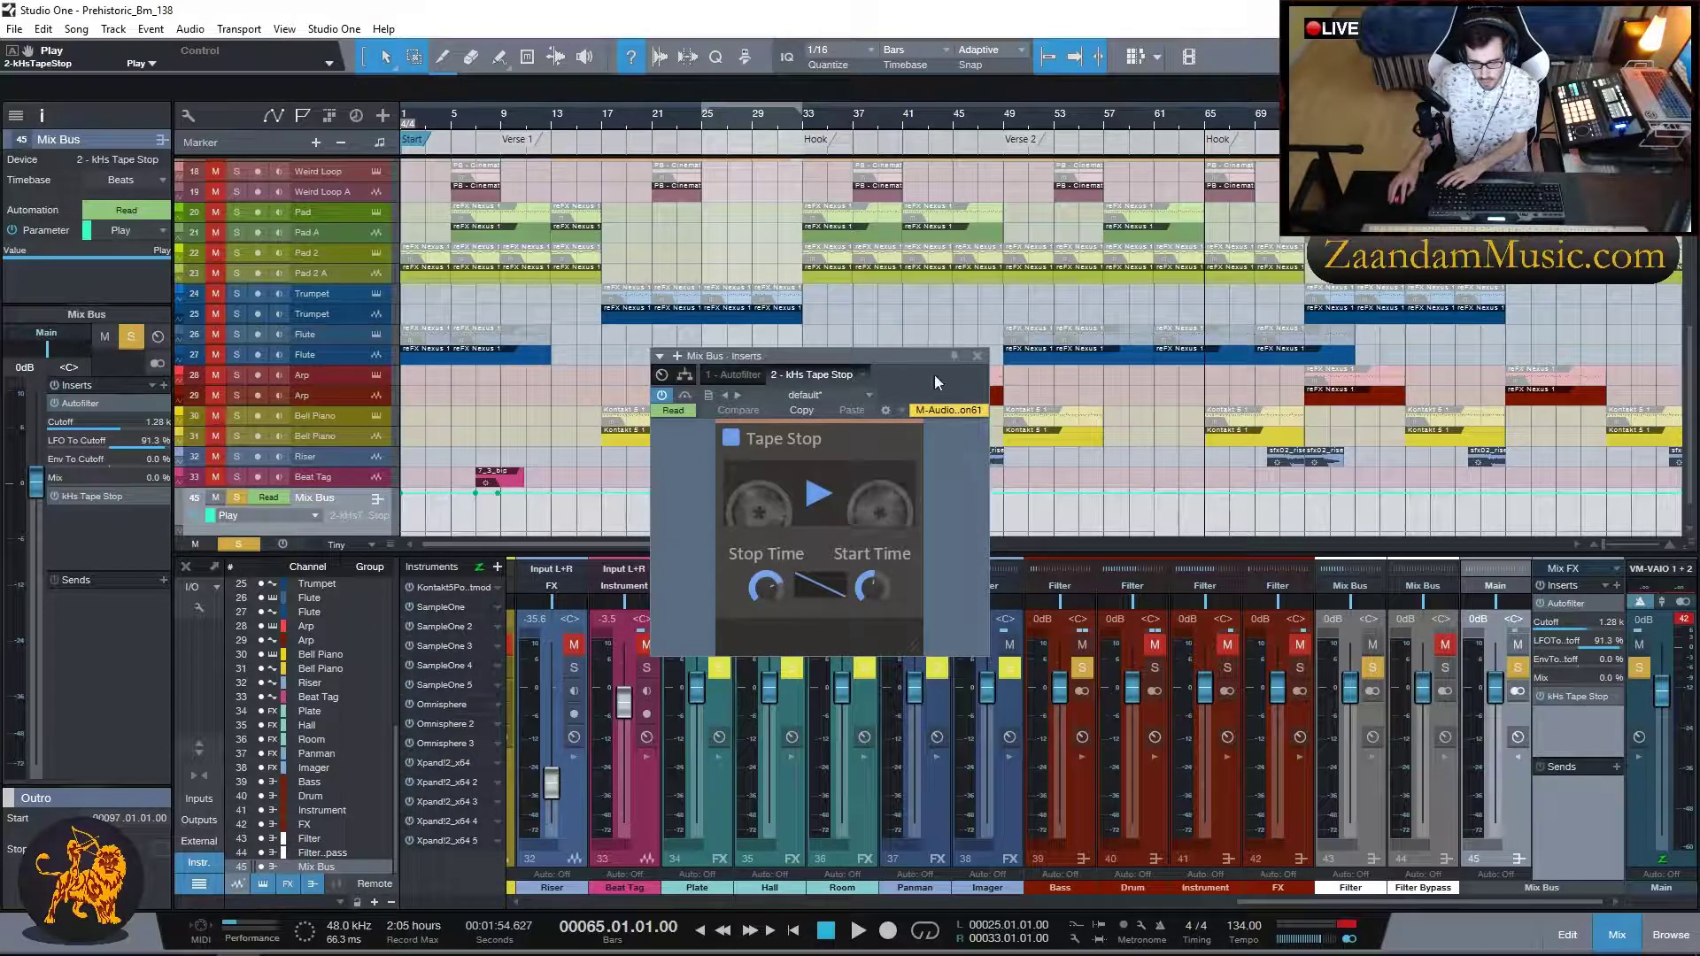
left_click(977, 356)
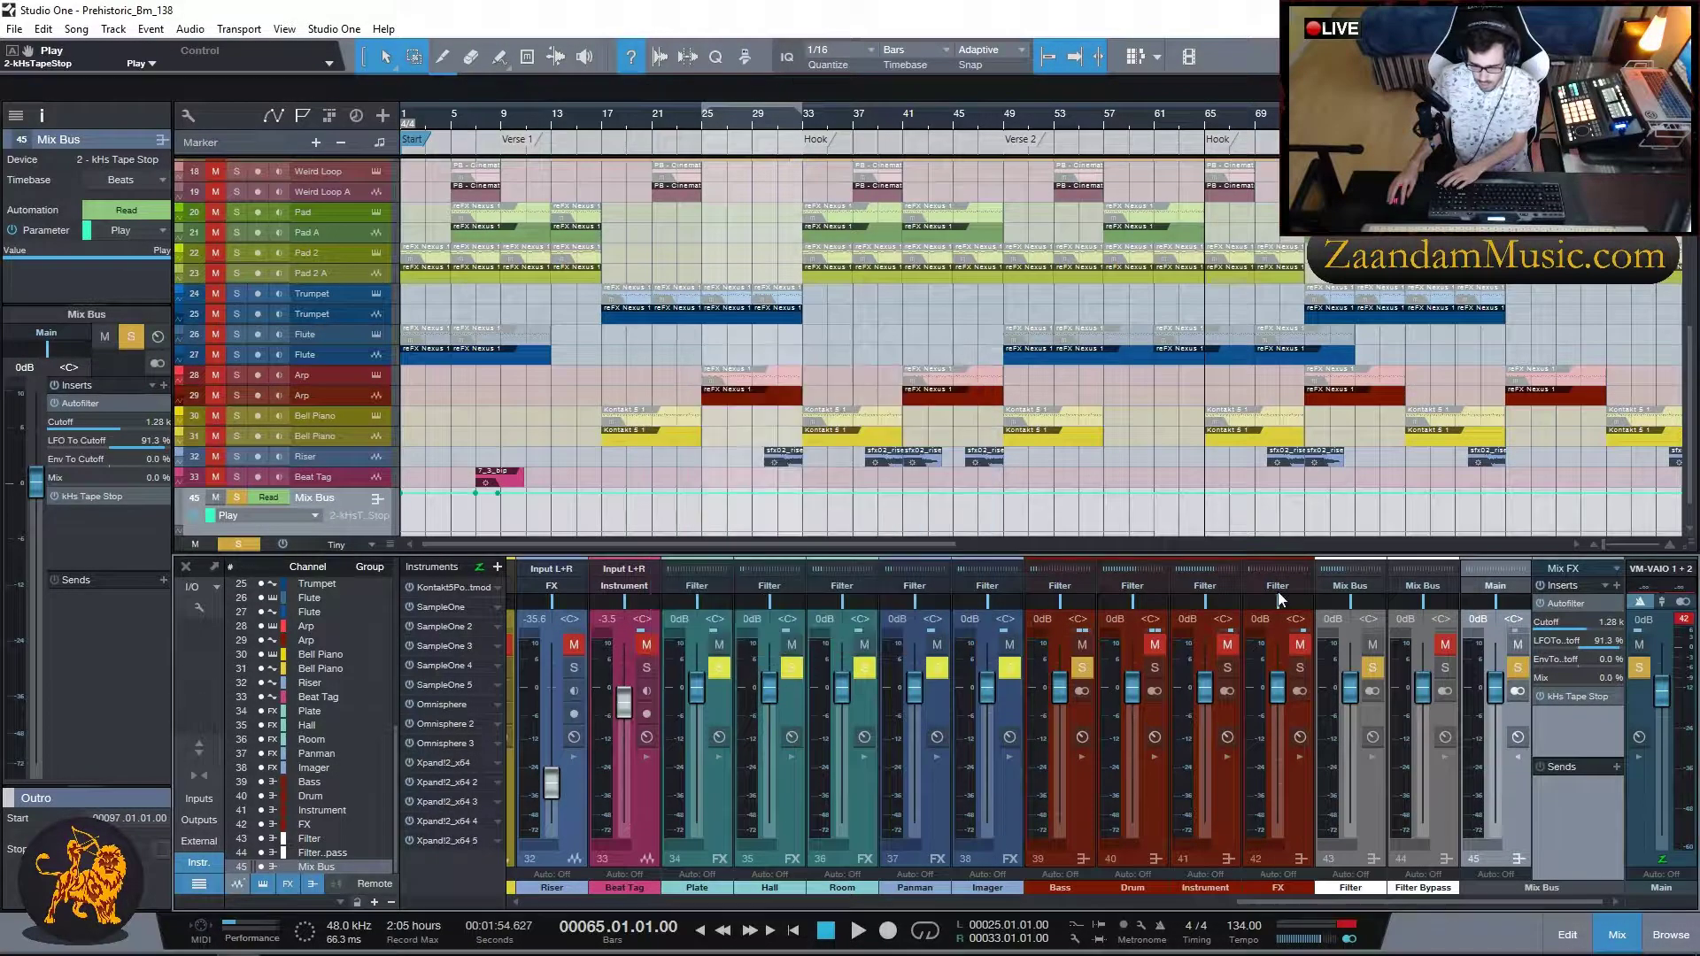
left_click(1517, 758)
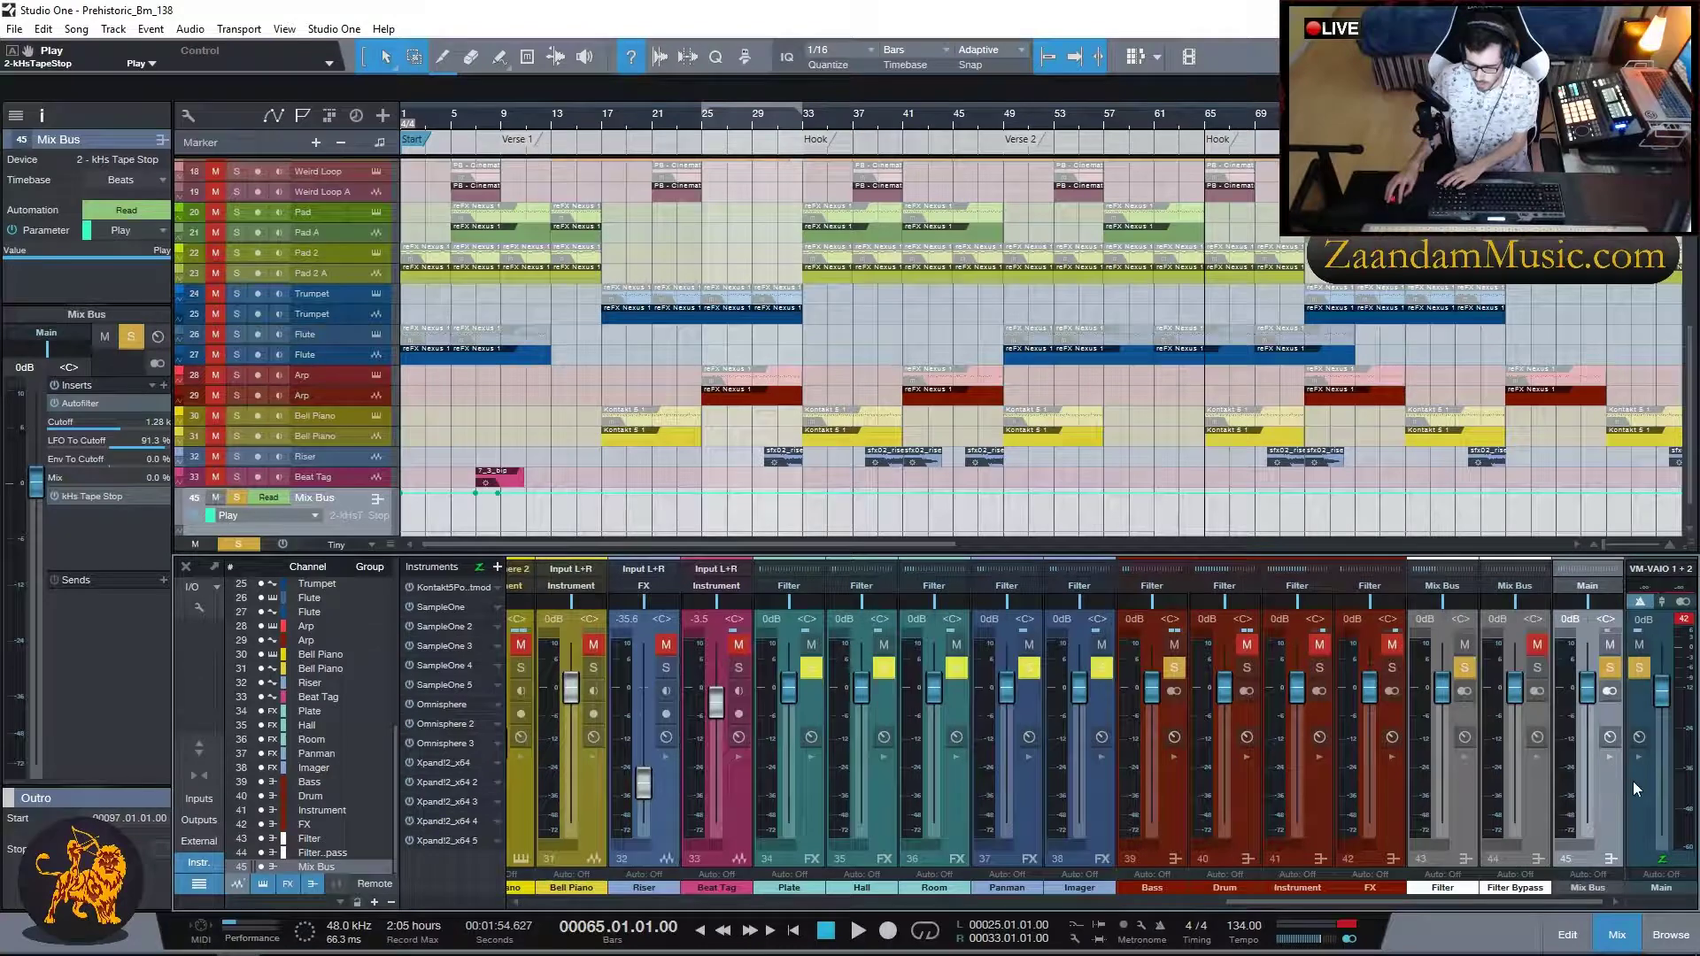
- Examine the Main channel's Ozone 8 Equalizer insert, including the lowpass setting of Band 7
left_click(1639, 759)
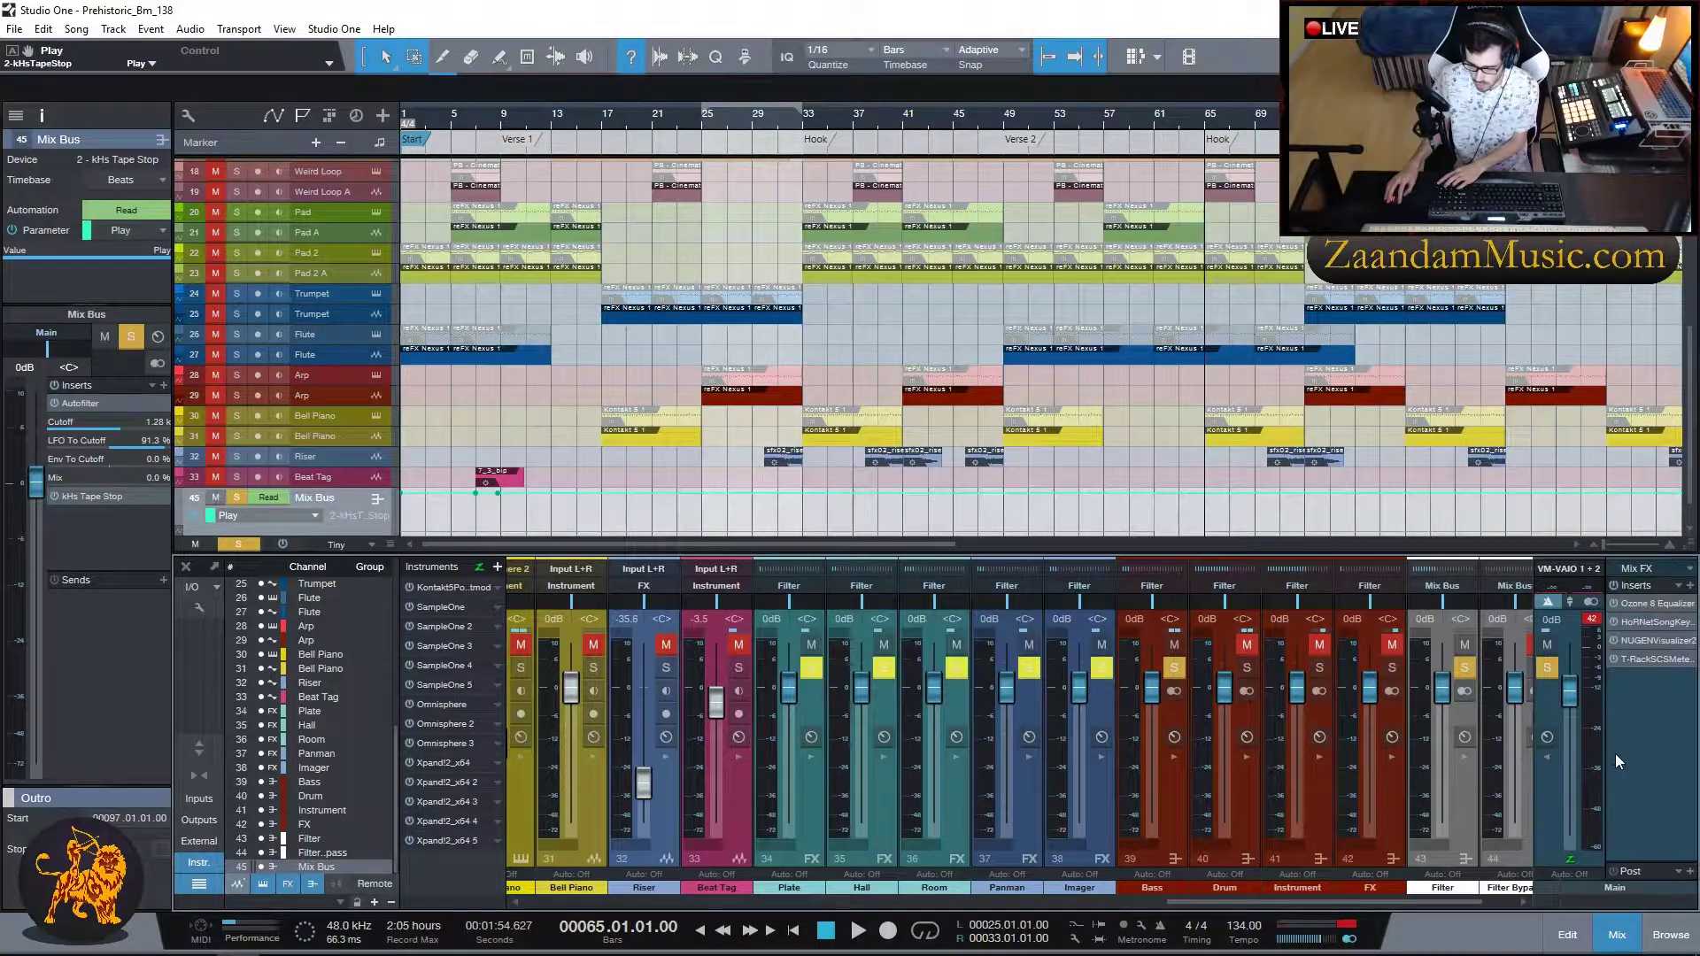
left_click(1634, 607)
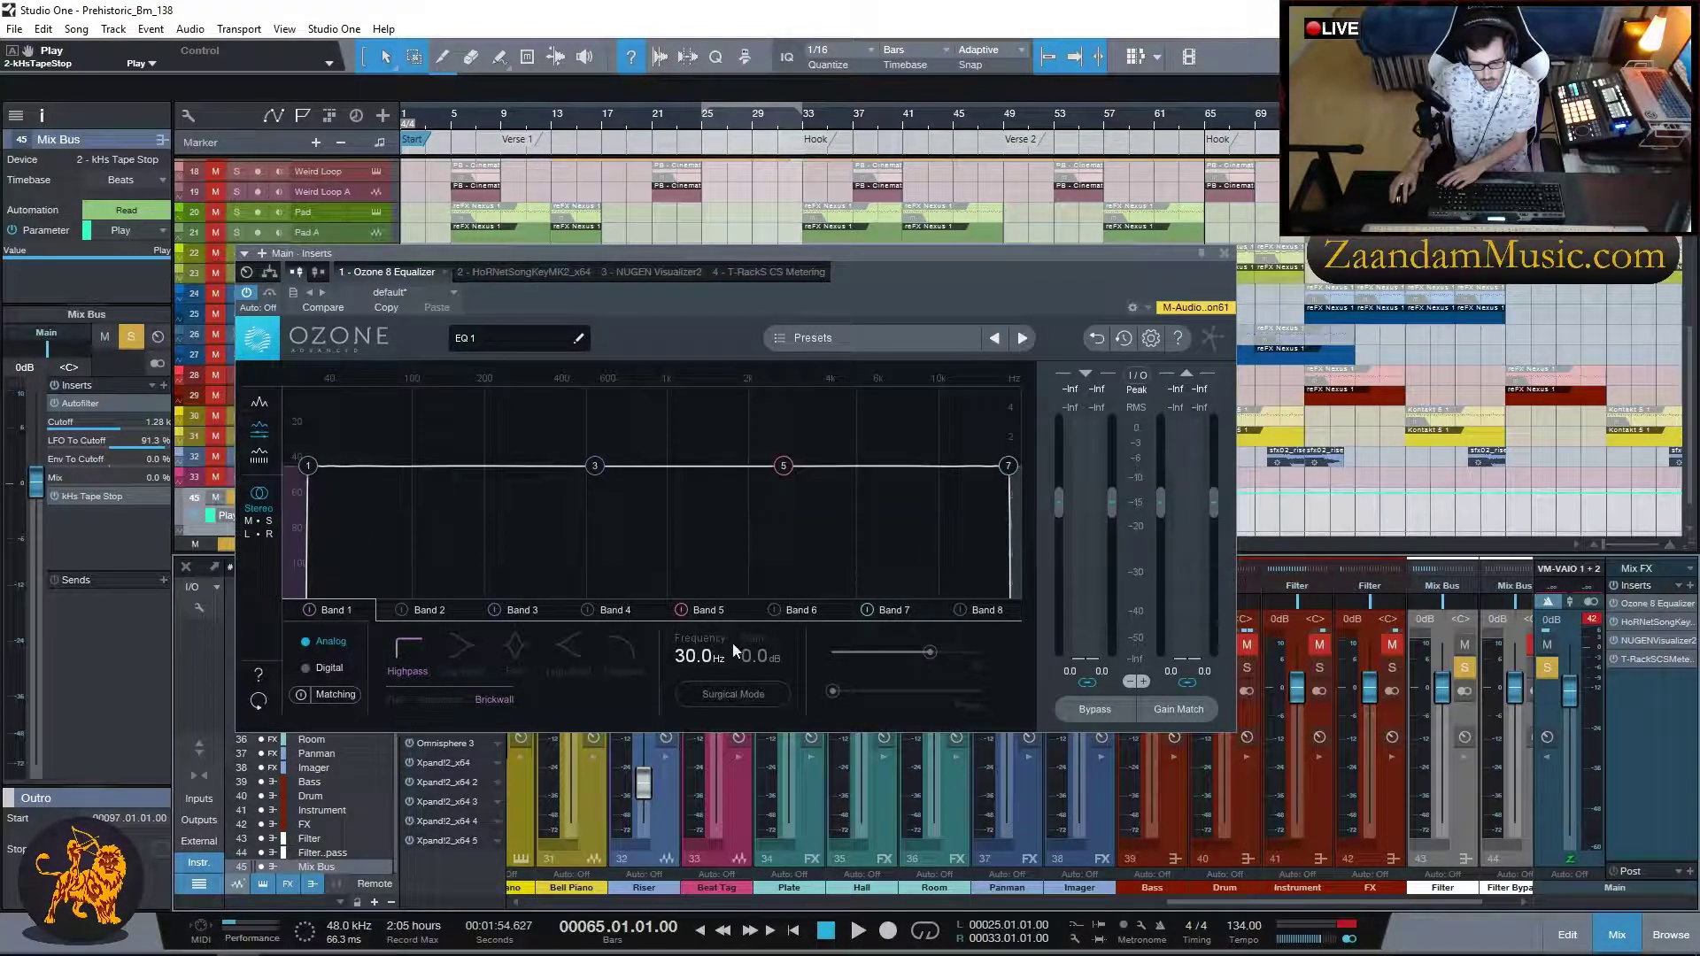
left_click(1008, 466)
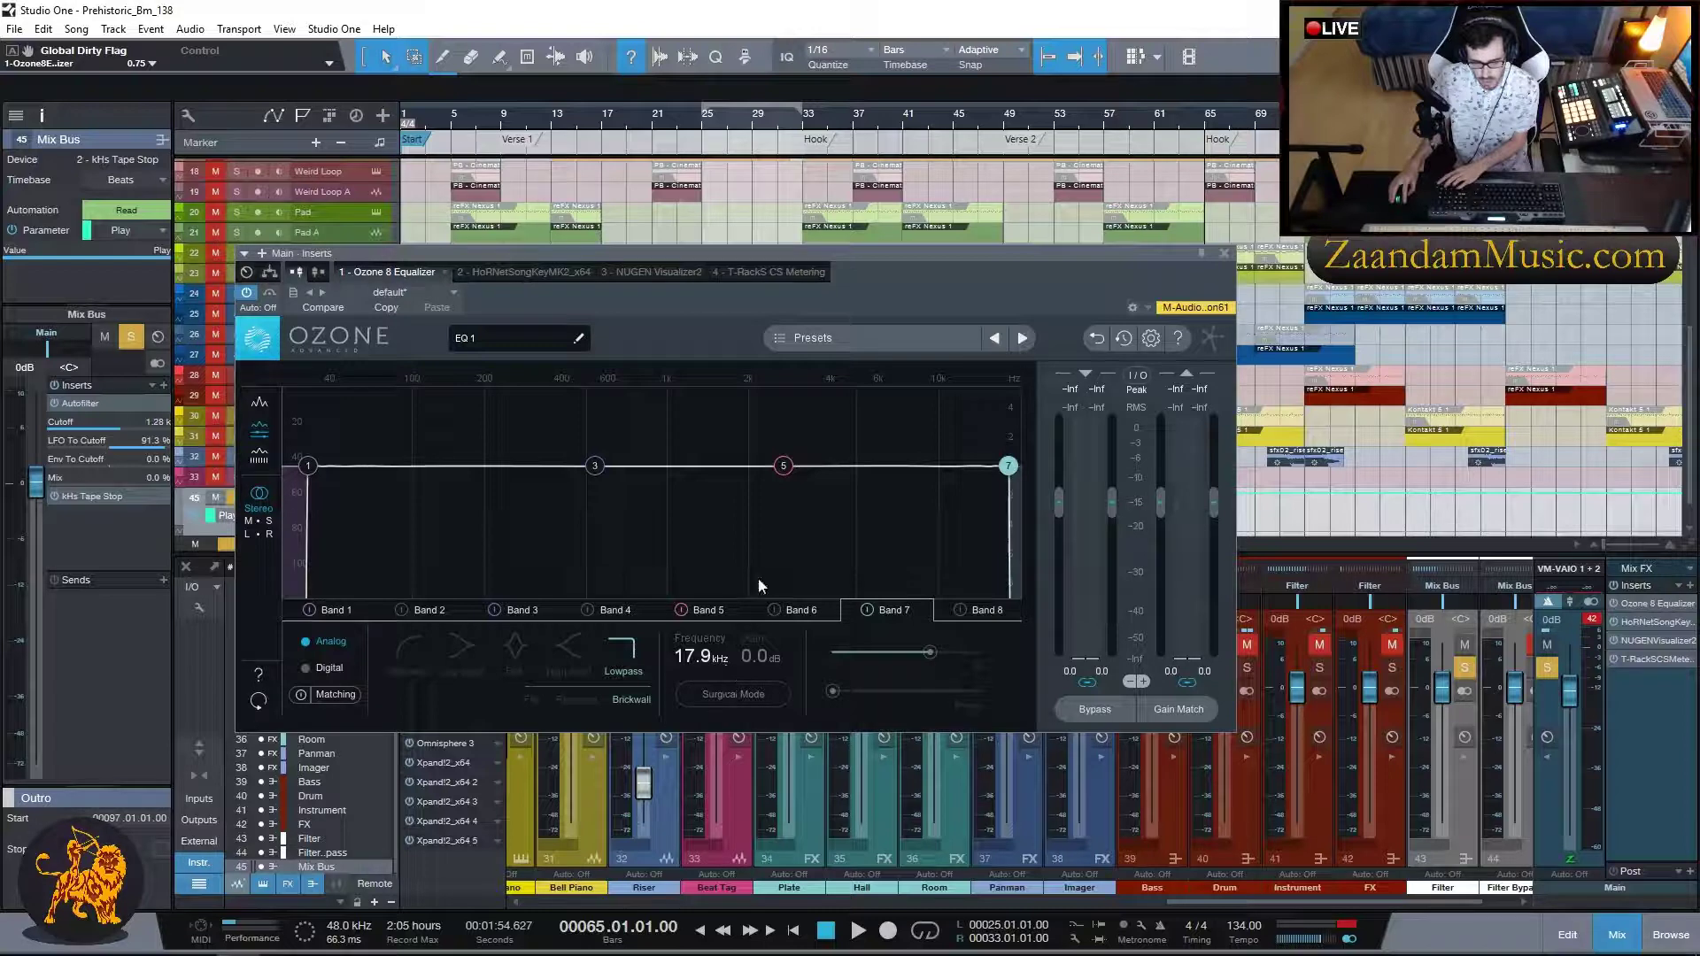
left_click(1223, 254)
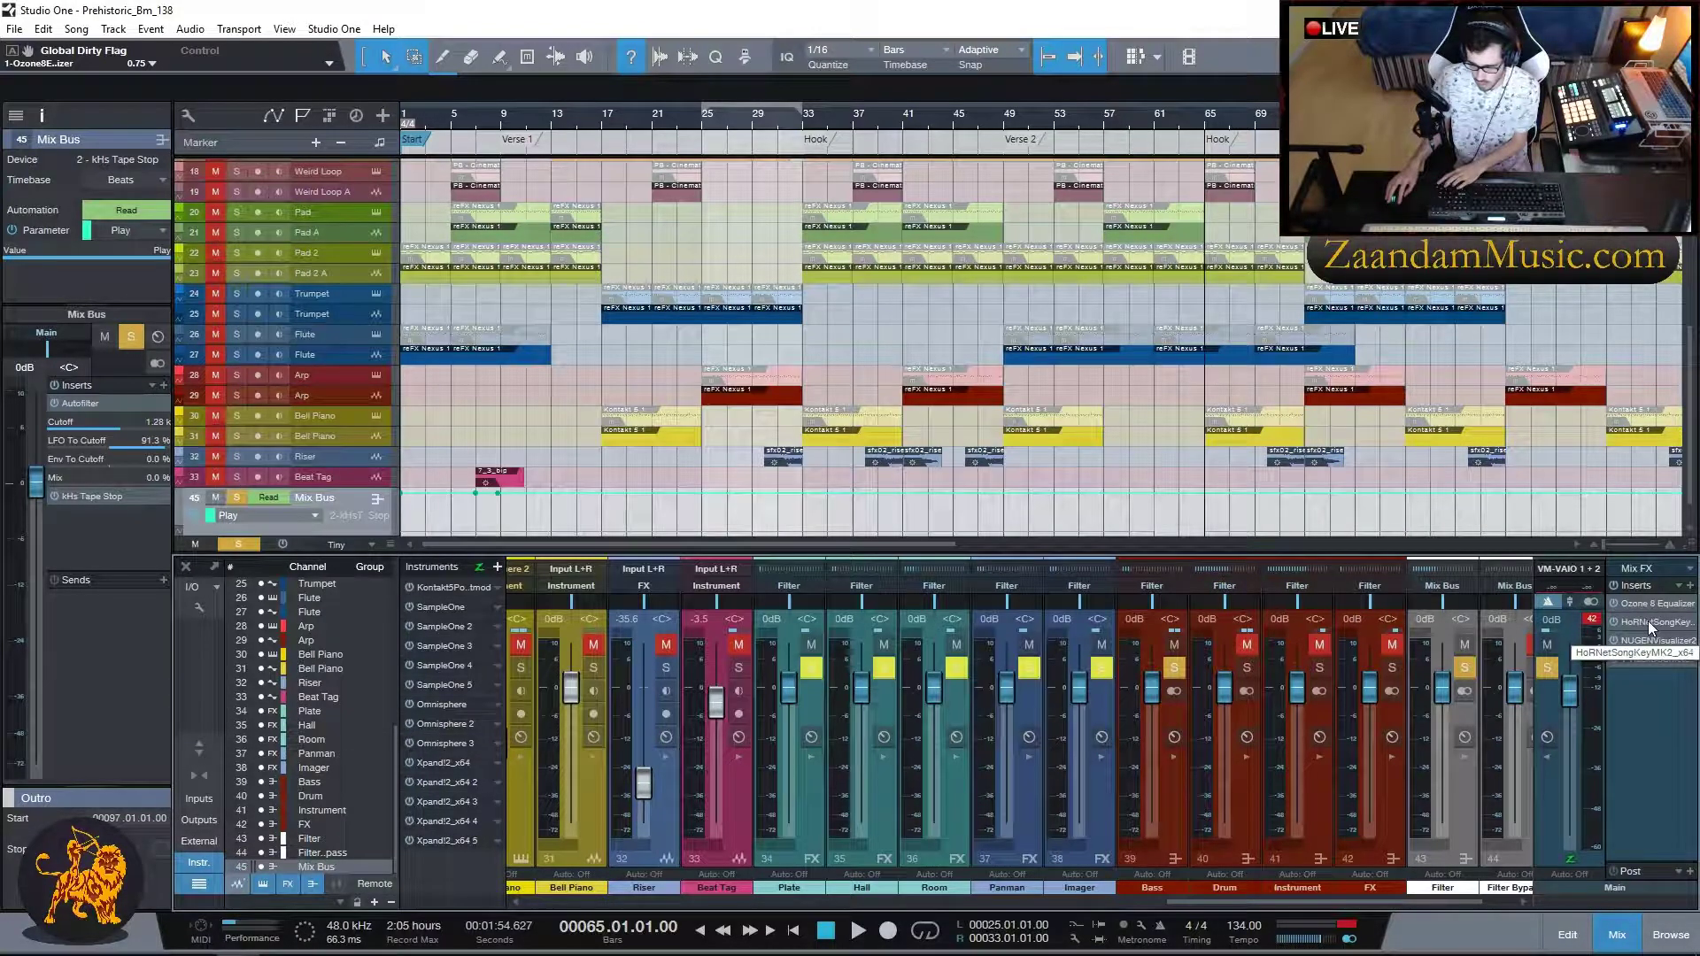
- View the T-RackS CS Metering and NUGEN Visualizer2 inserts on the Main channel, repositioning their windows
left_click(1655, 659)
left_click_drag(177, 548, 1076, 548)
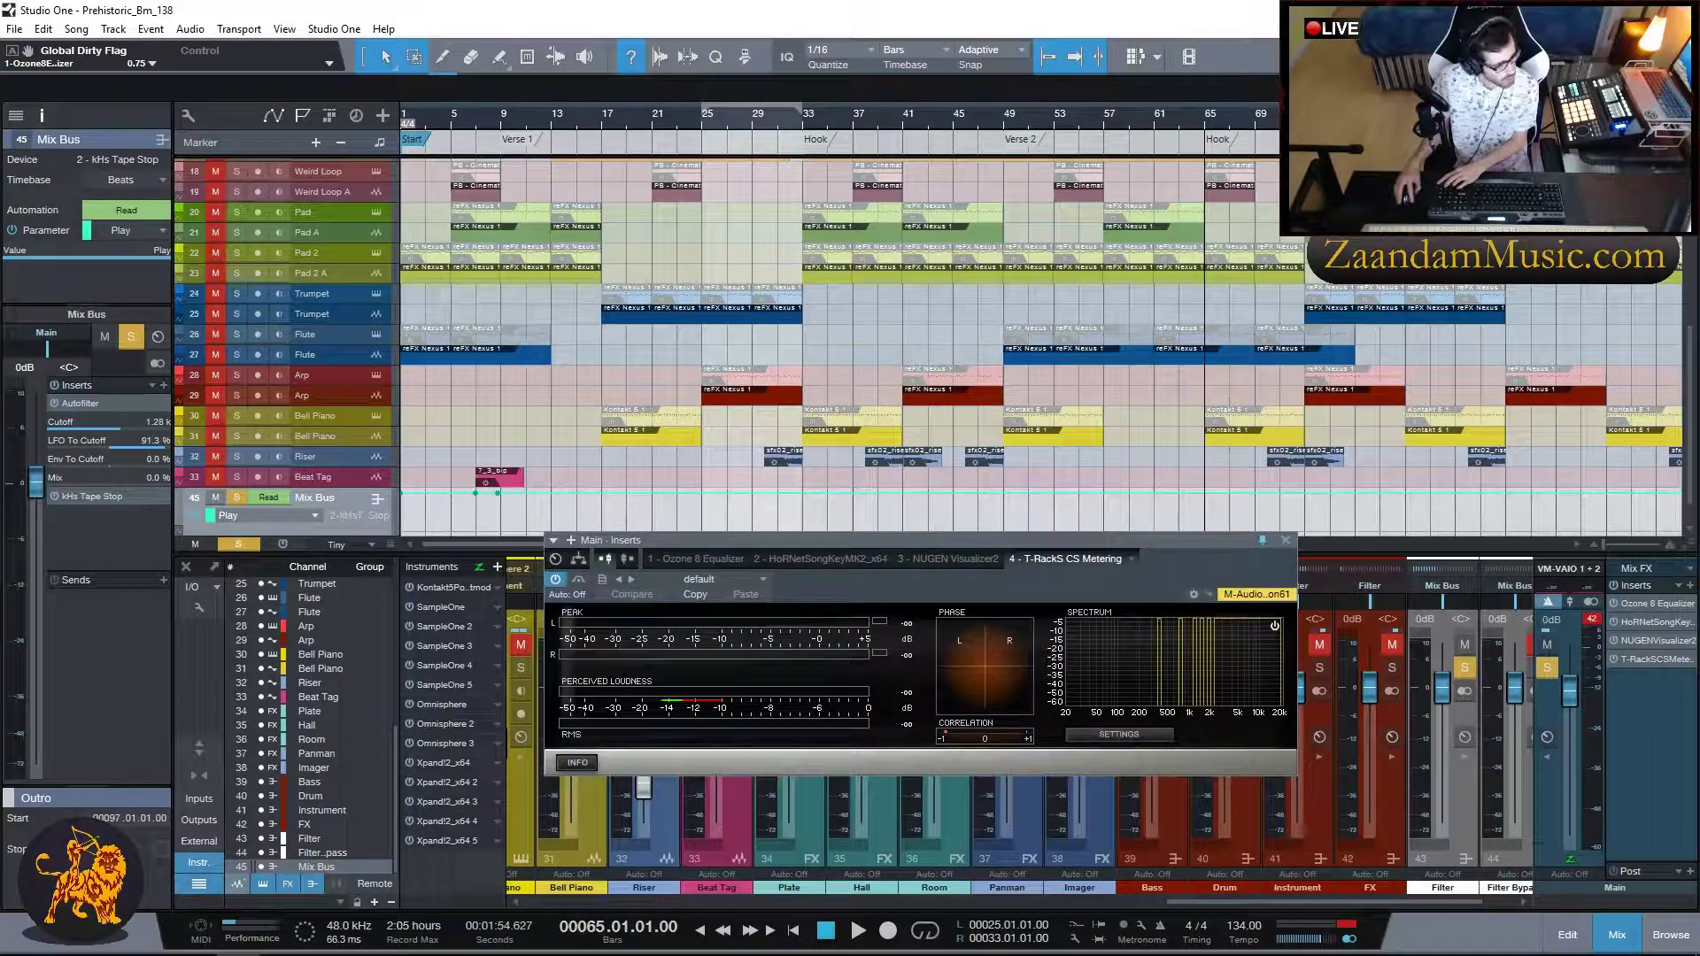
left_click(1655, 640)
left_click_drag(198, 82, 487, 76)
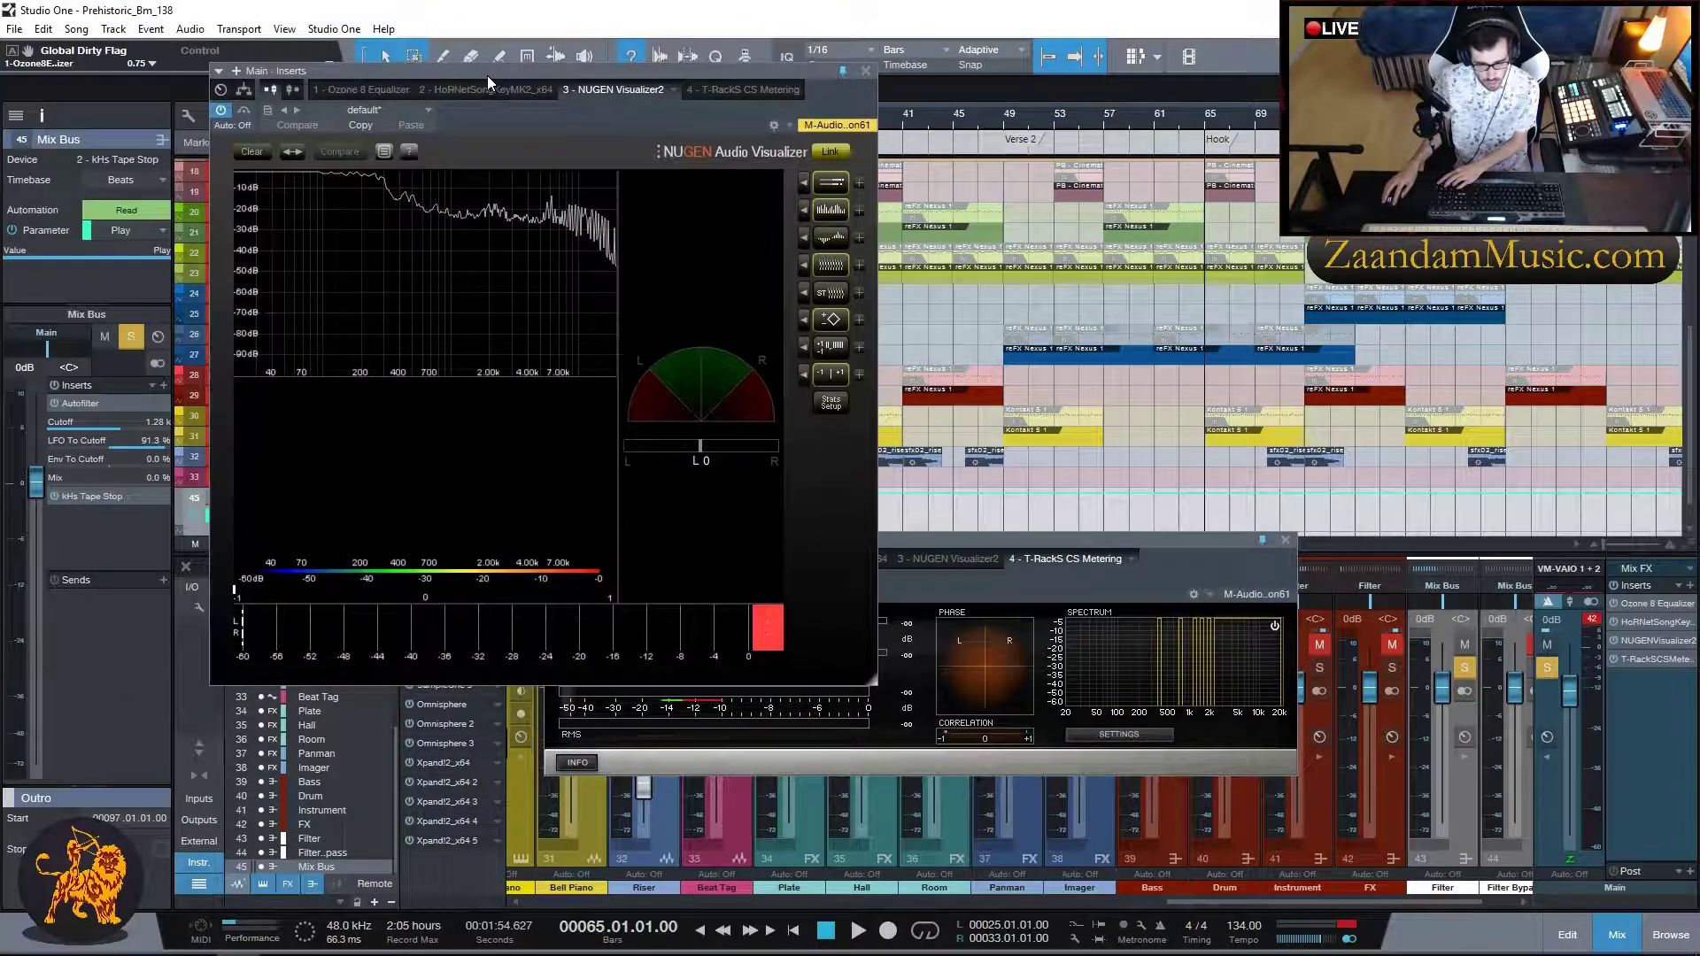
left_click(865, 71)
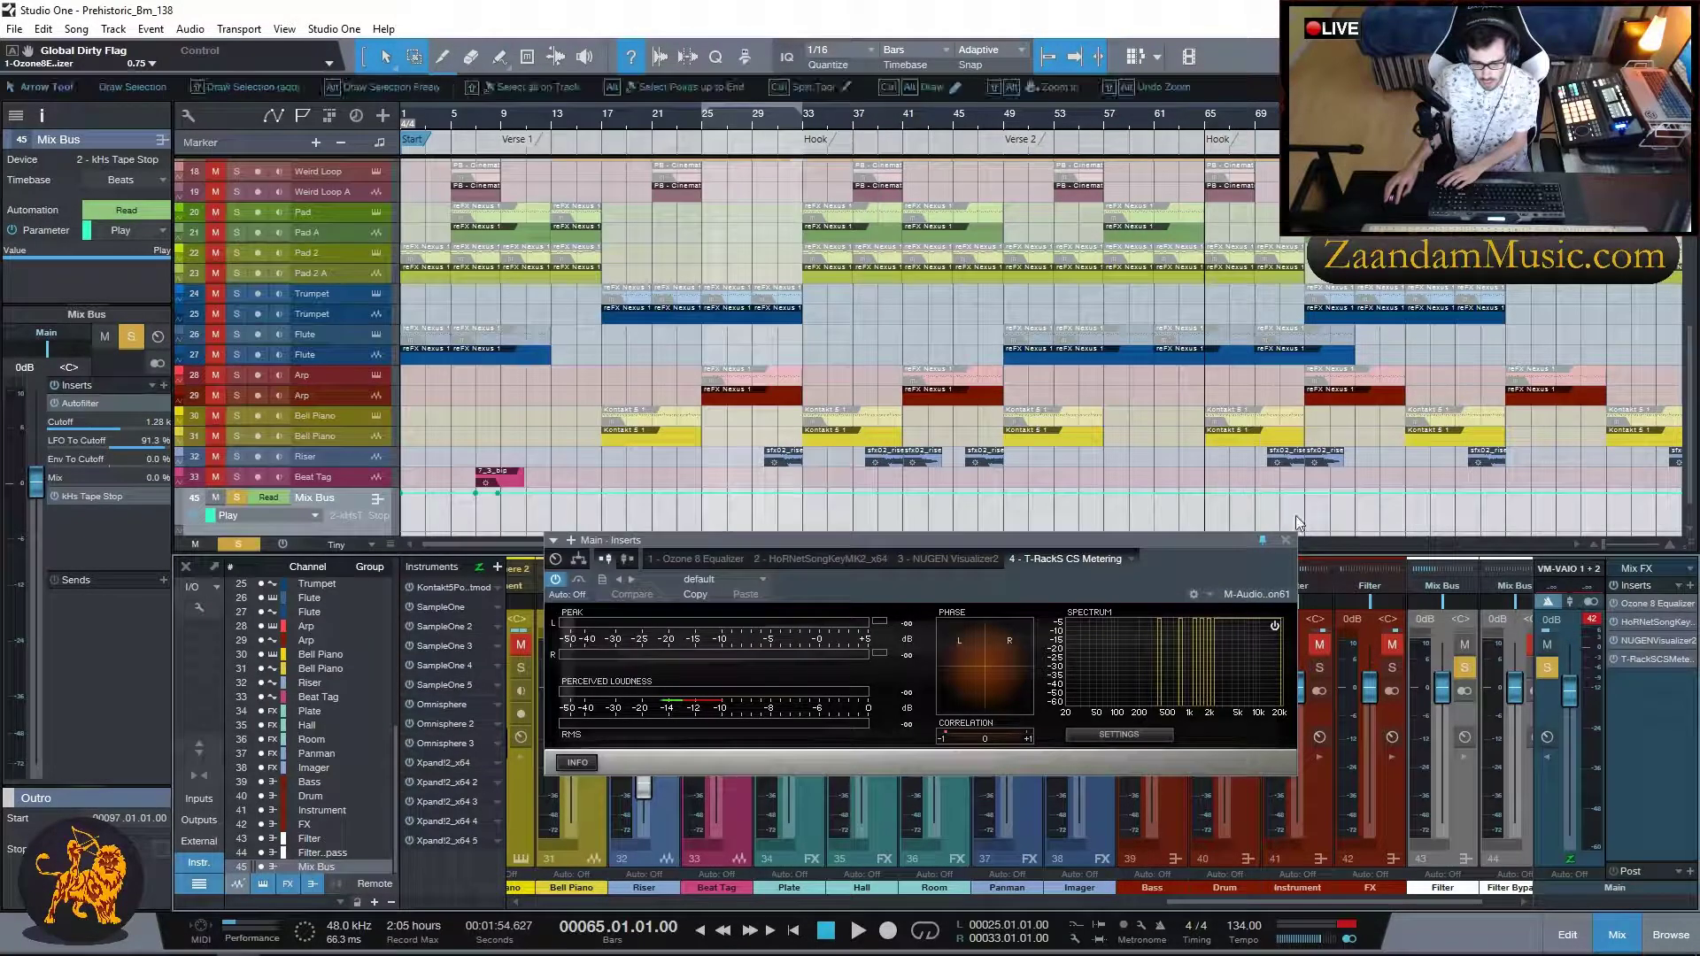
left_click(1285, 540)
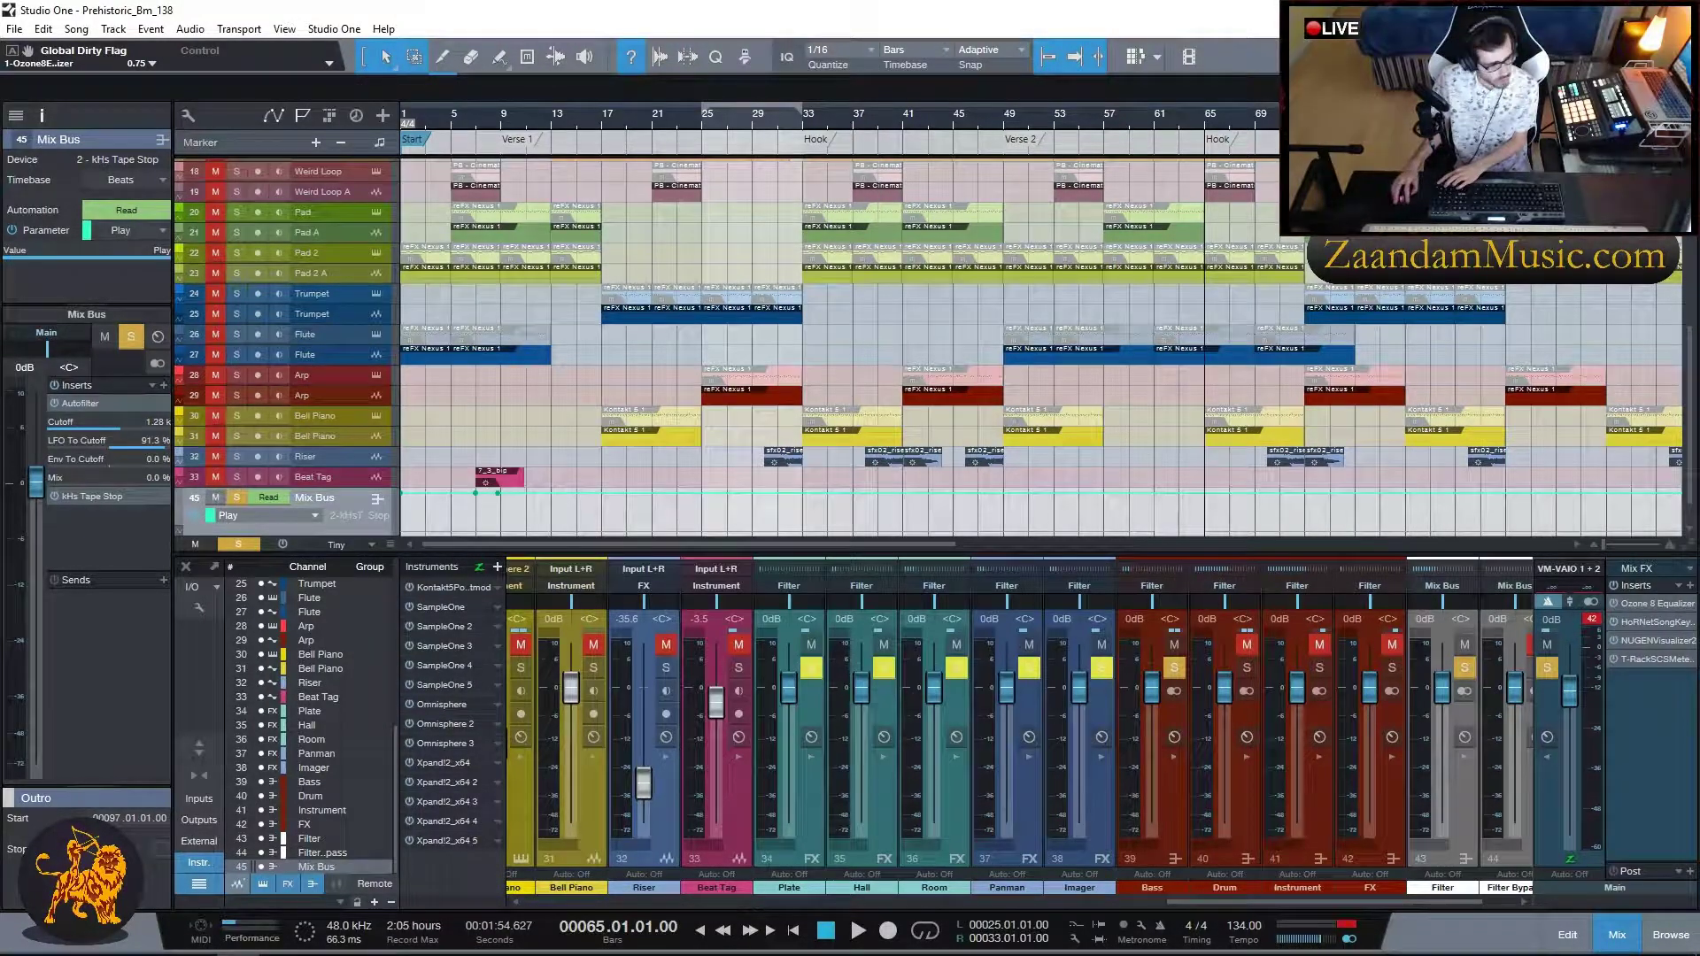
- View the key estimation in the Main channel's HoRNet SongKey MK2 insert, then collapse the channel's effects
left_click(1656, 621)
left_click_drag(751, 280, 802, 282)
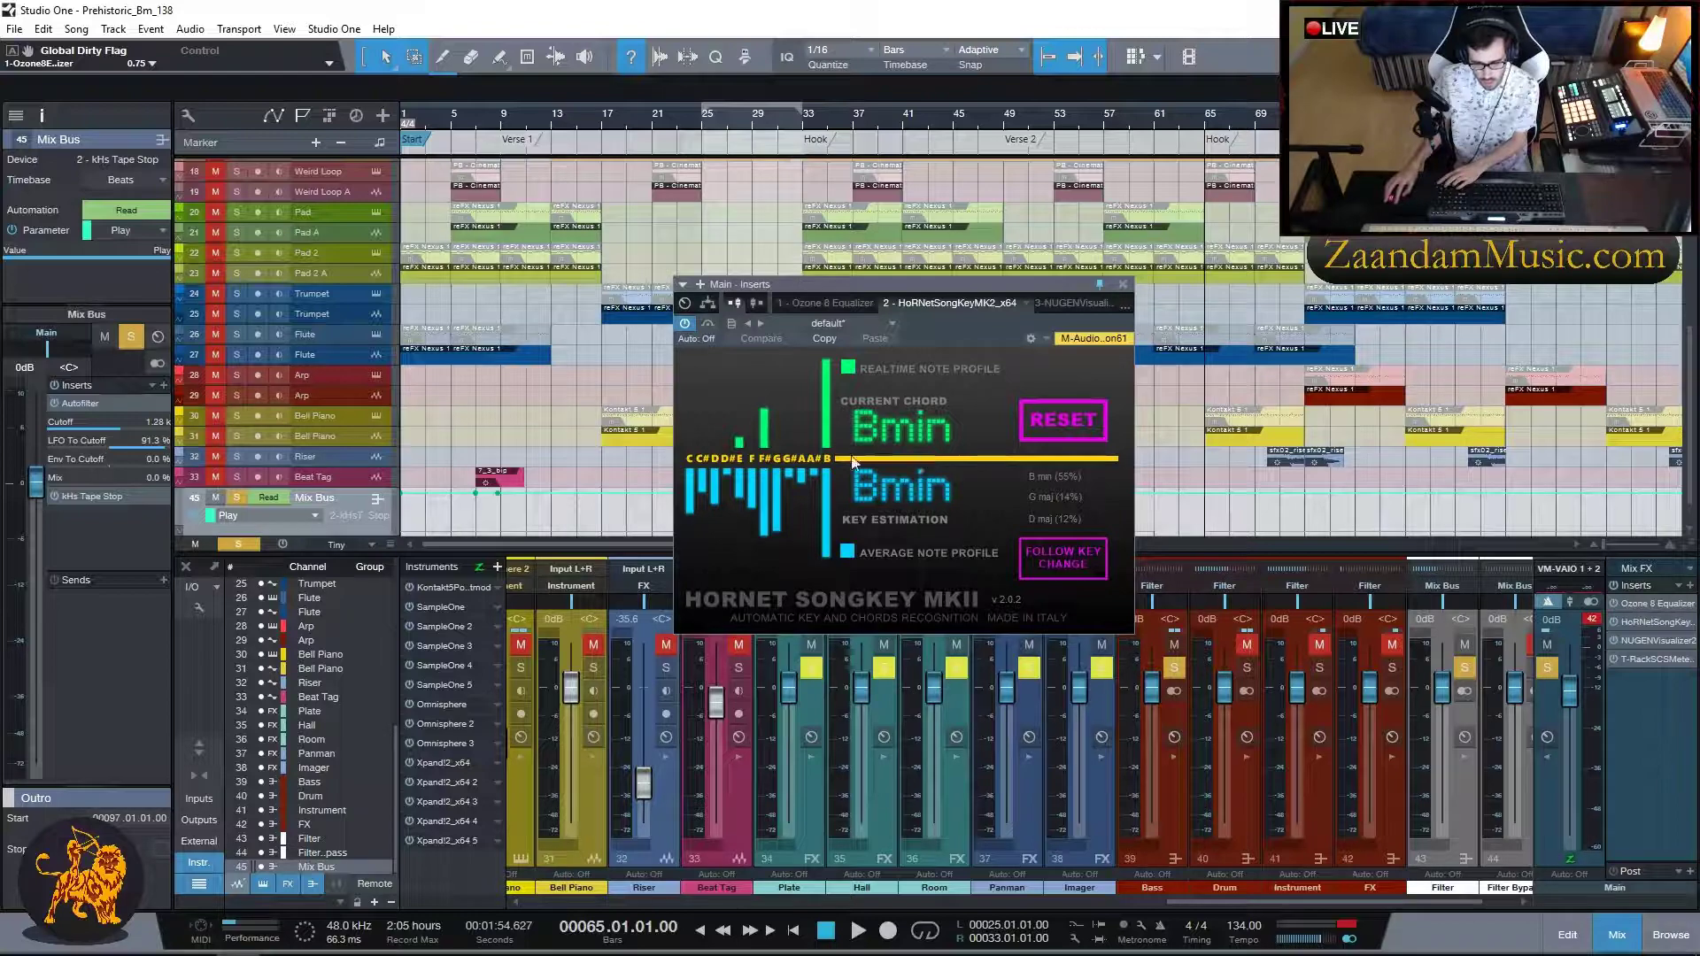
left_click(1121, 285)
left_click(1544, 756)
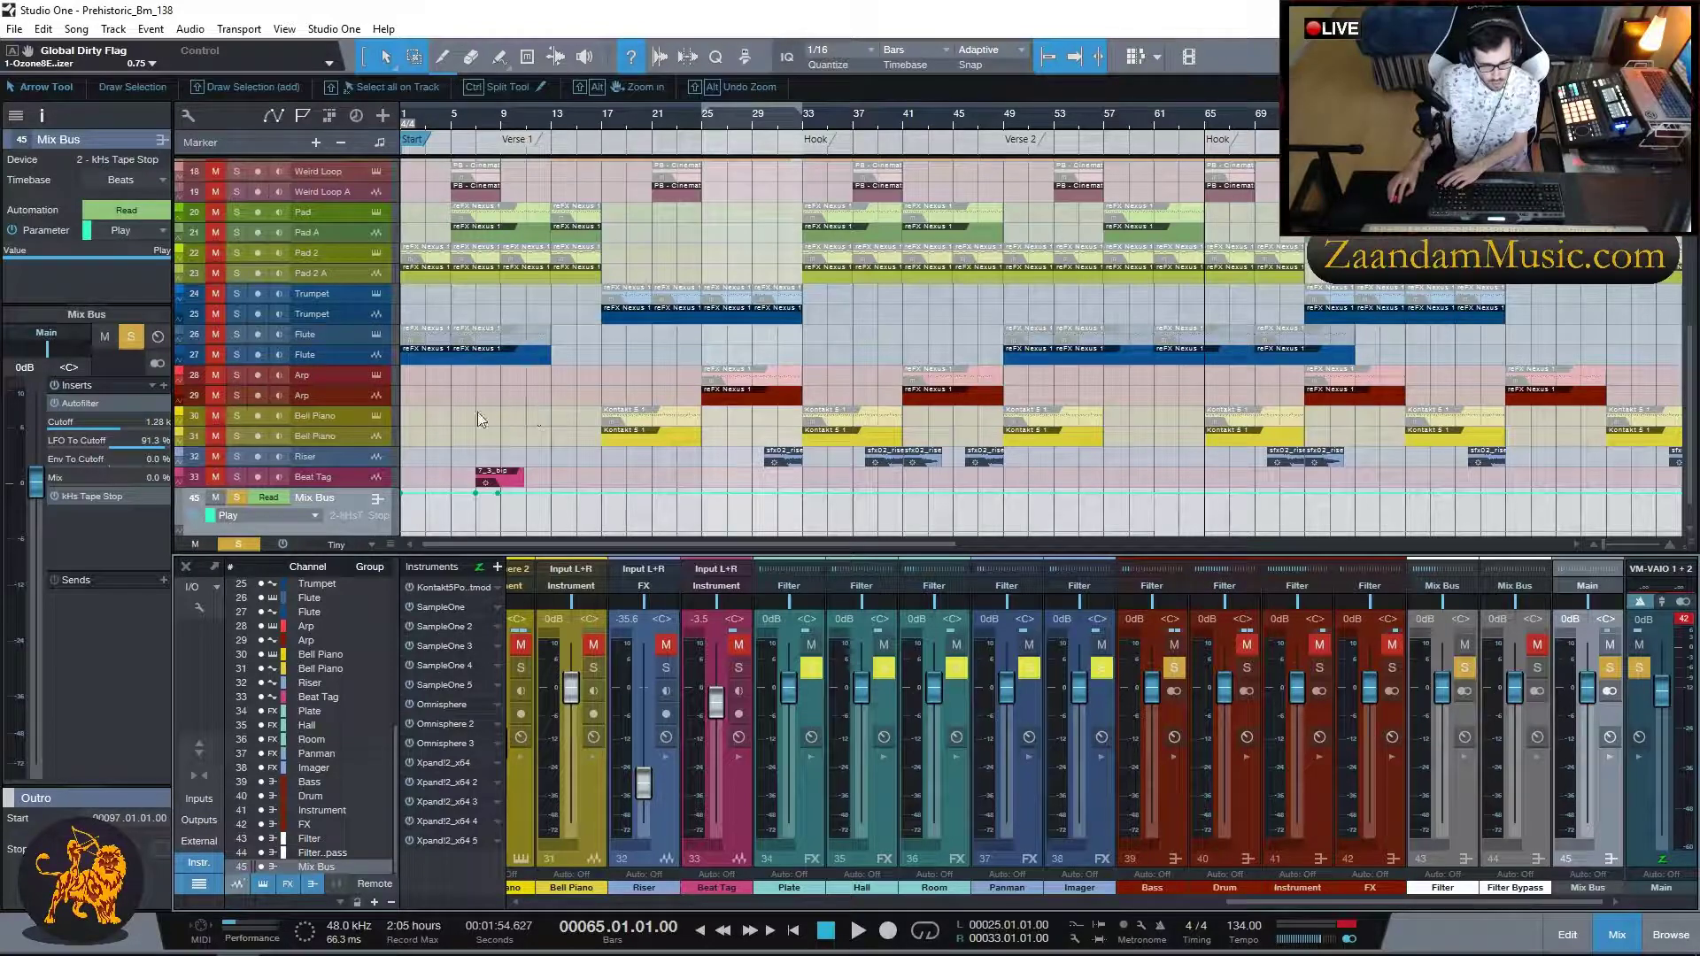
- Reopen the Mix Bus's kHs Tape Stop insert and move its window clear of the automation track
scroll(450, 430, "down", 1)
scroll(450, 407, "down", 1)
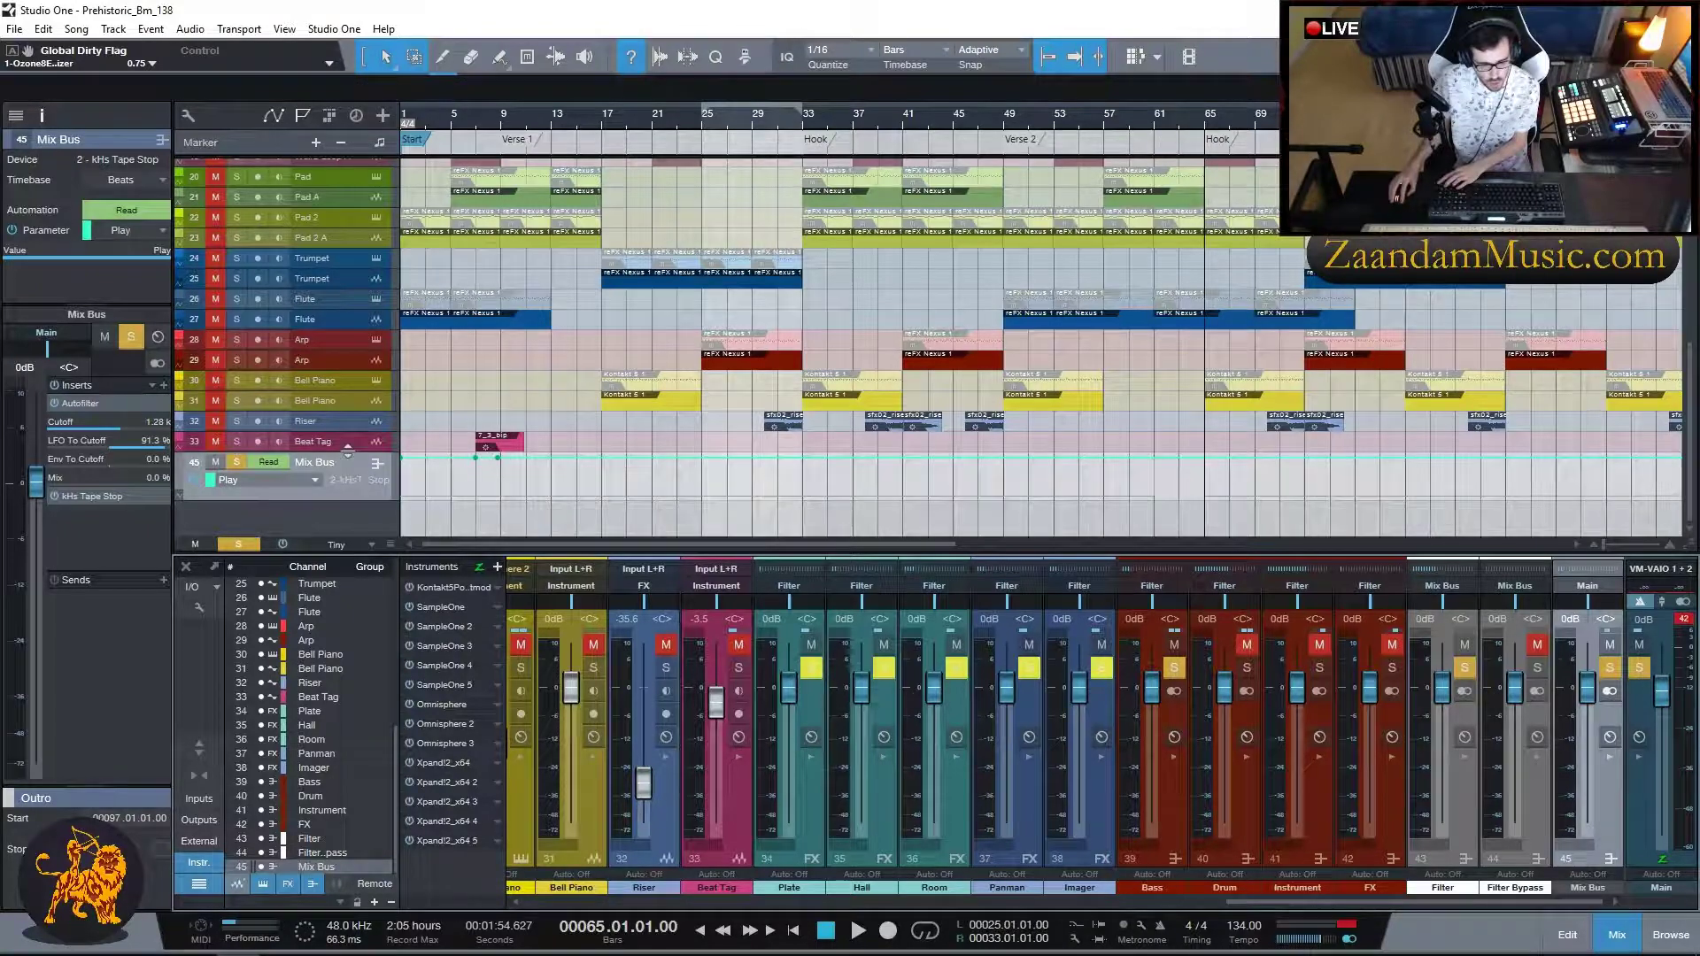
left_click(1612, 766)
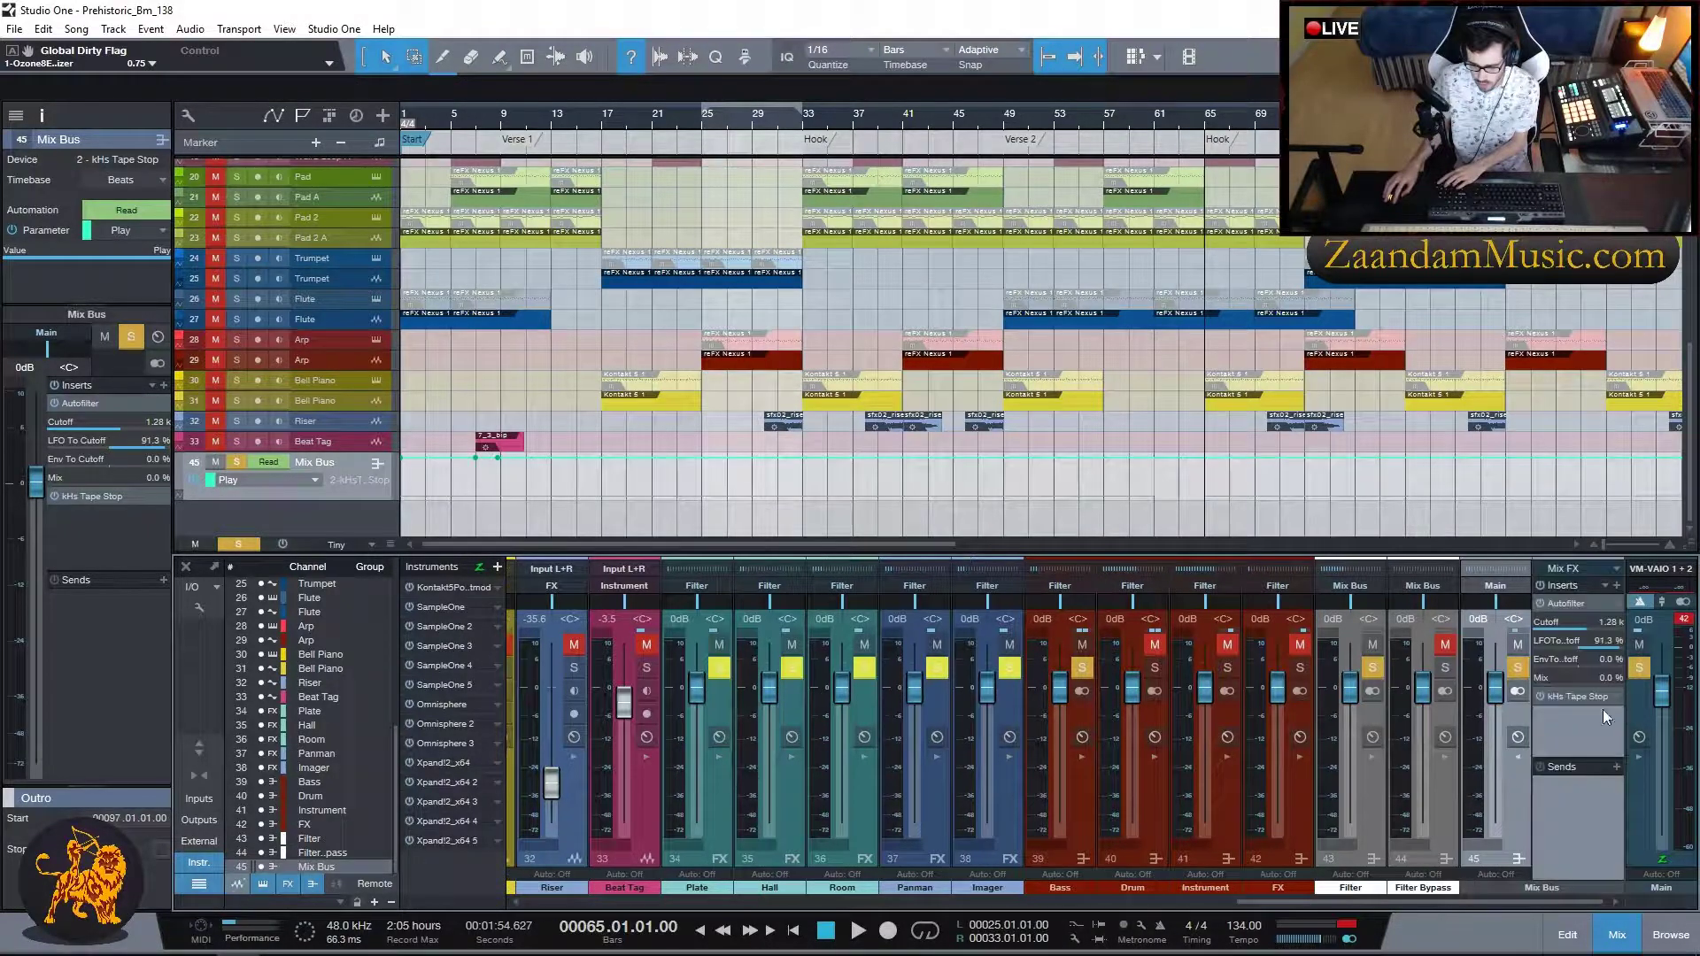
left_click(1646, 764)
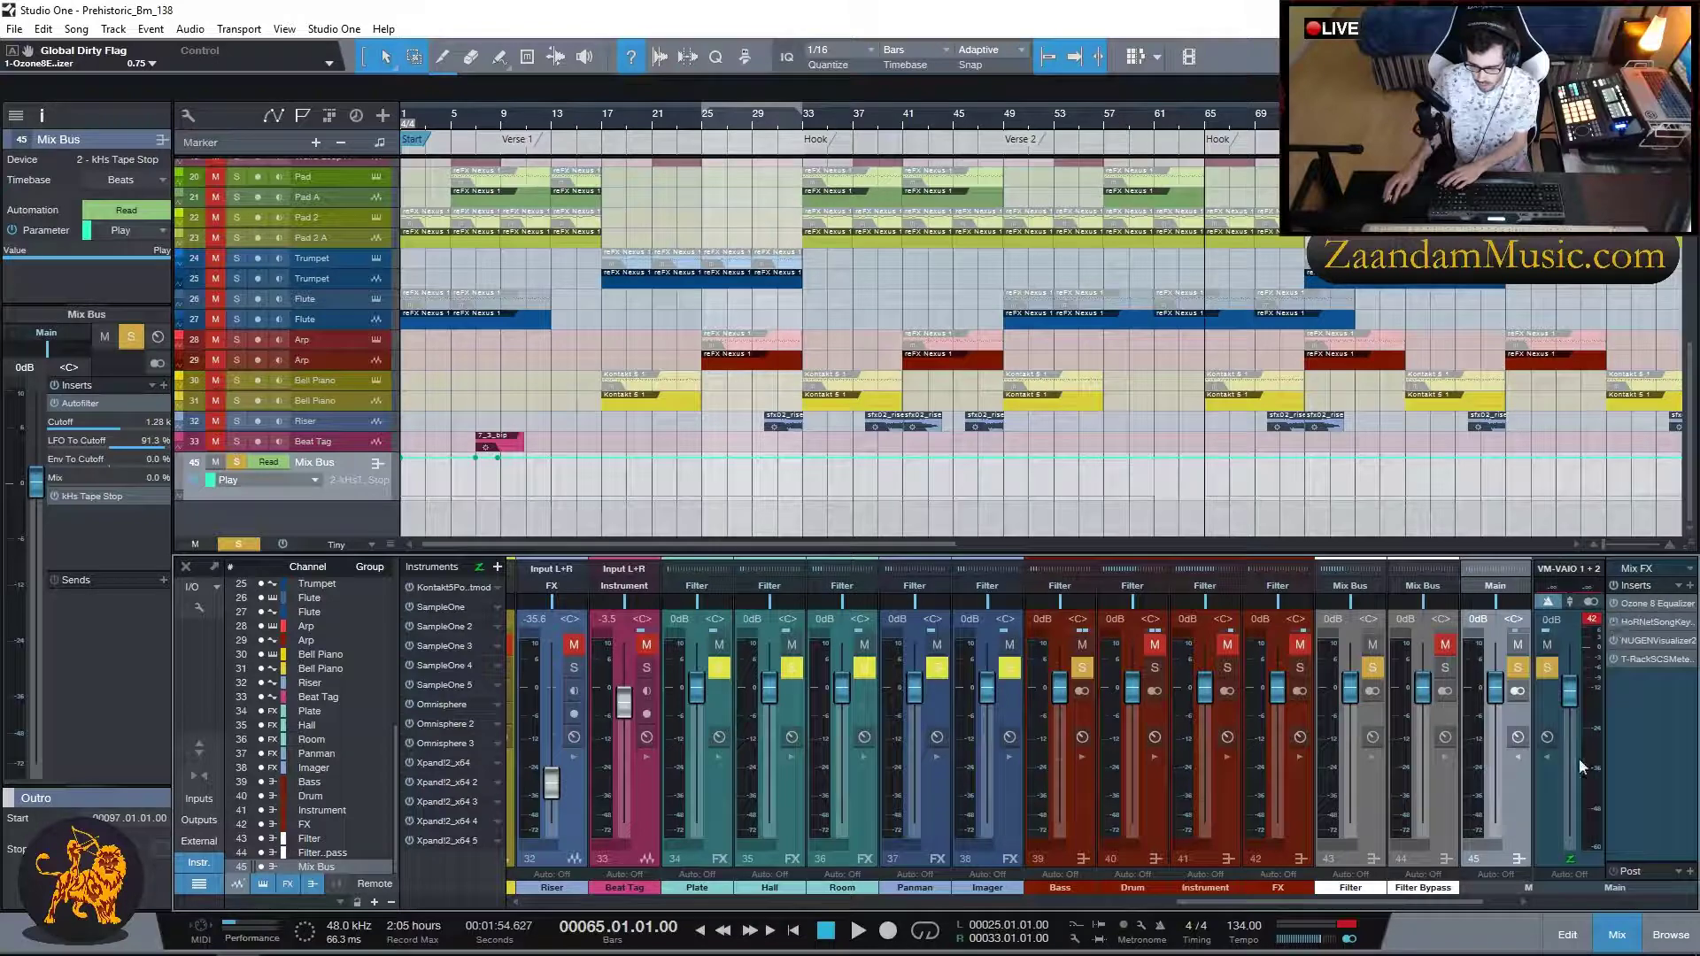
left_click(1550, 765)
left_click(1565, 698)
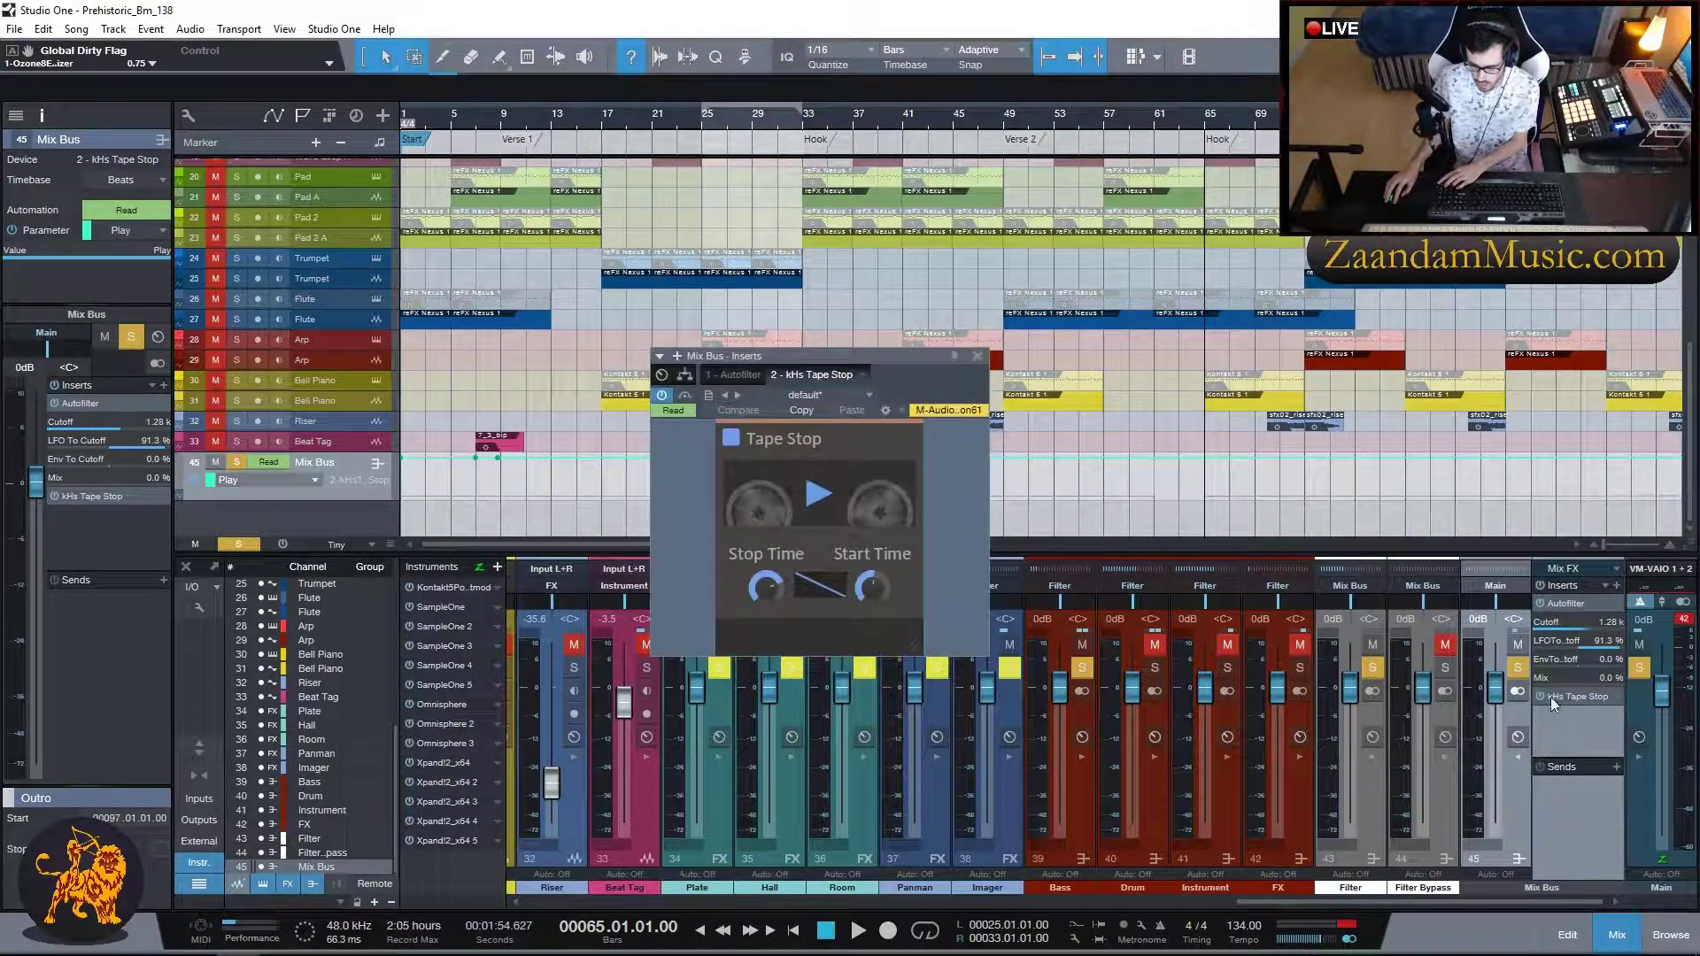
left_click_drag(798, 363, 730, 209)
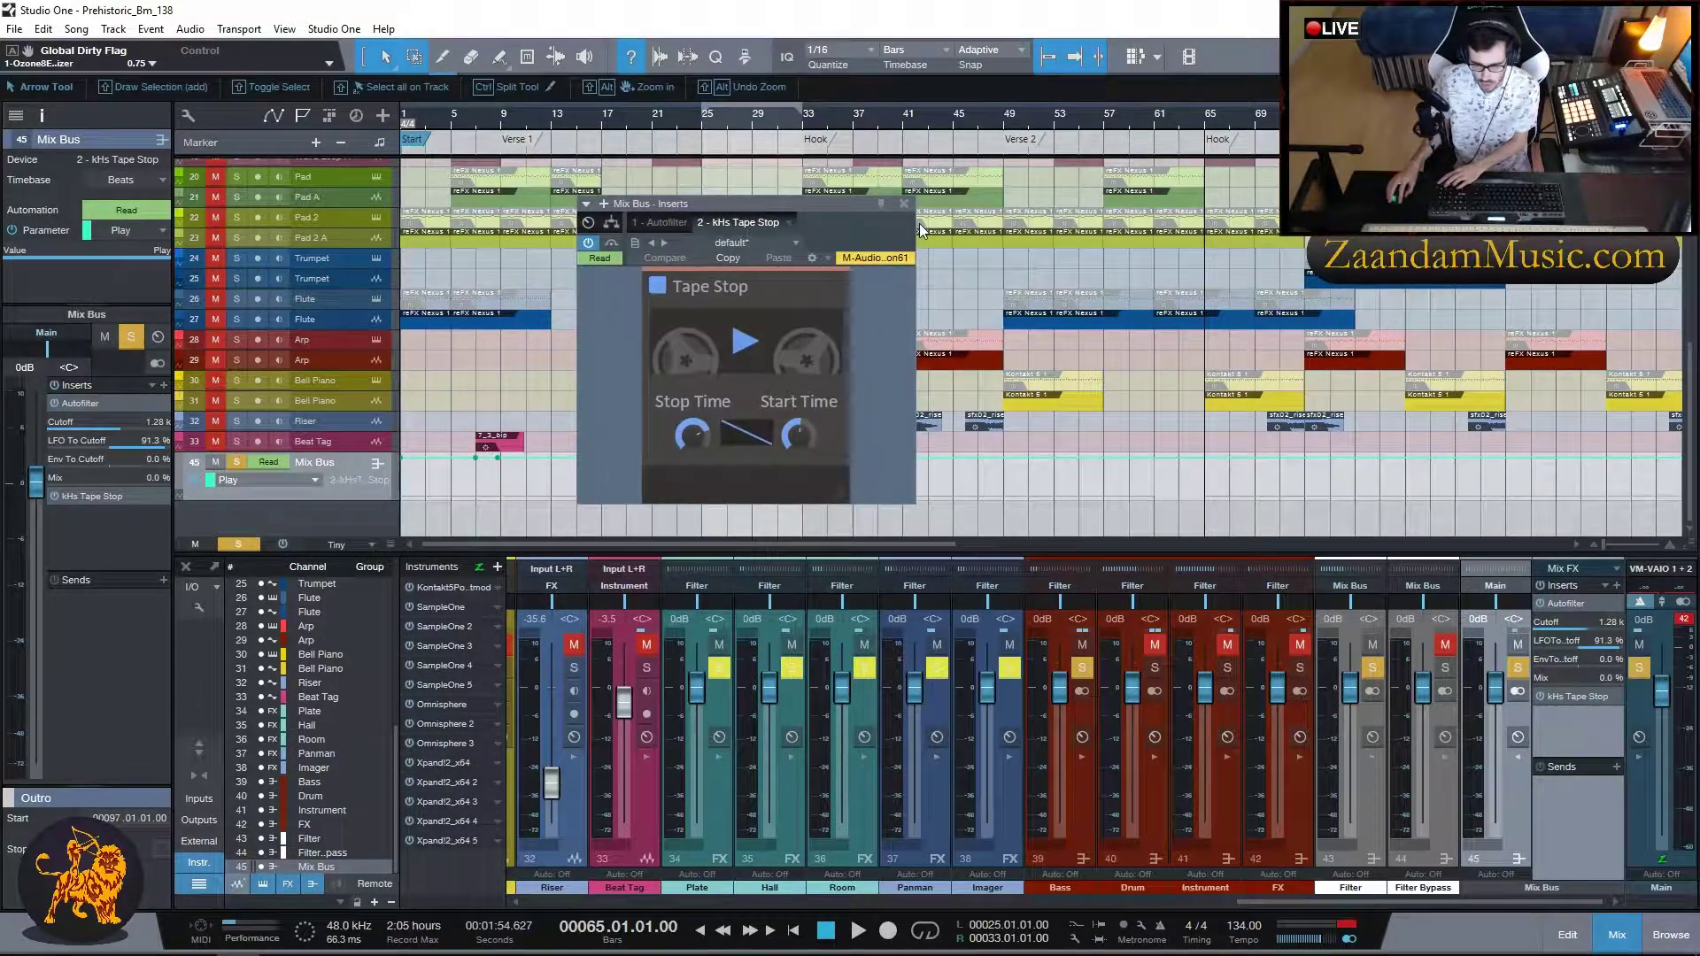
- Show the kHs Tape Stop Play automation on the Mix Bus track around the end of the Outro
left_click_drag(737, 547, 1015, 554)
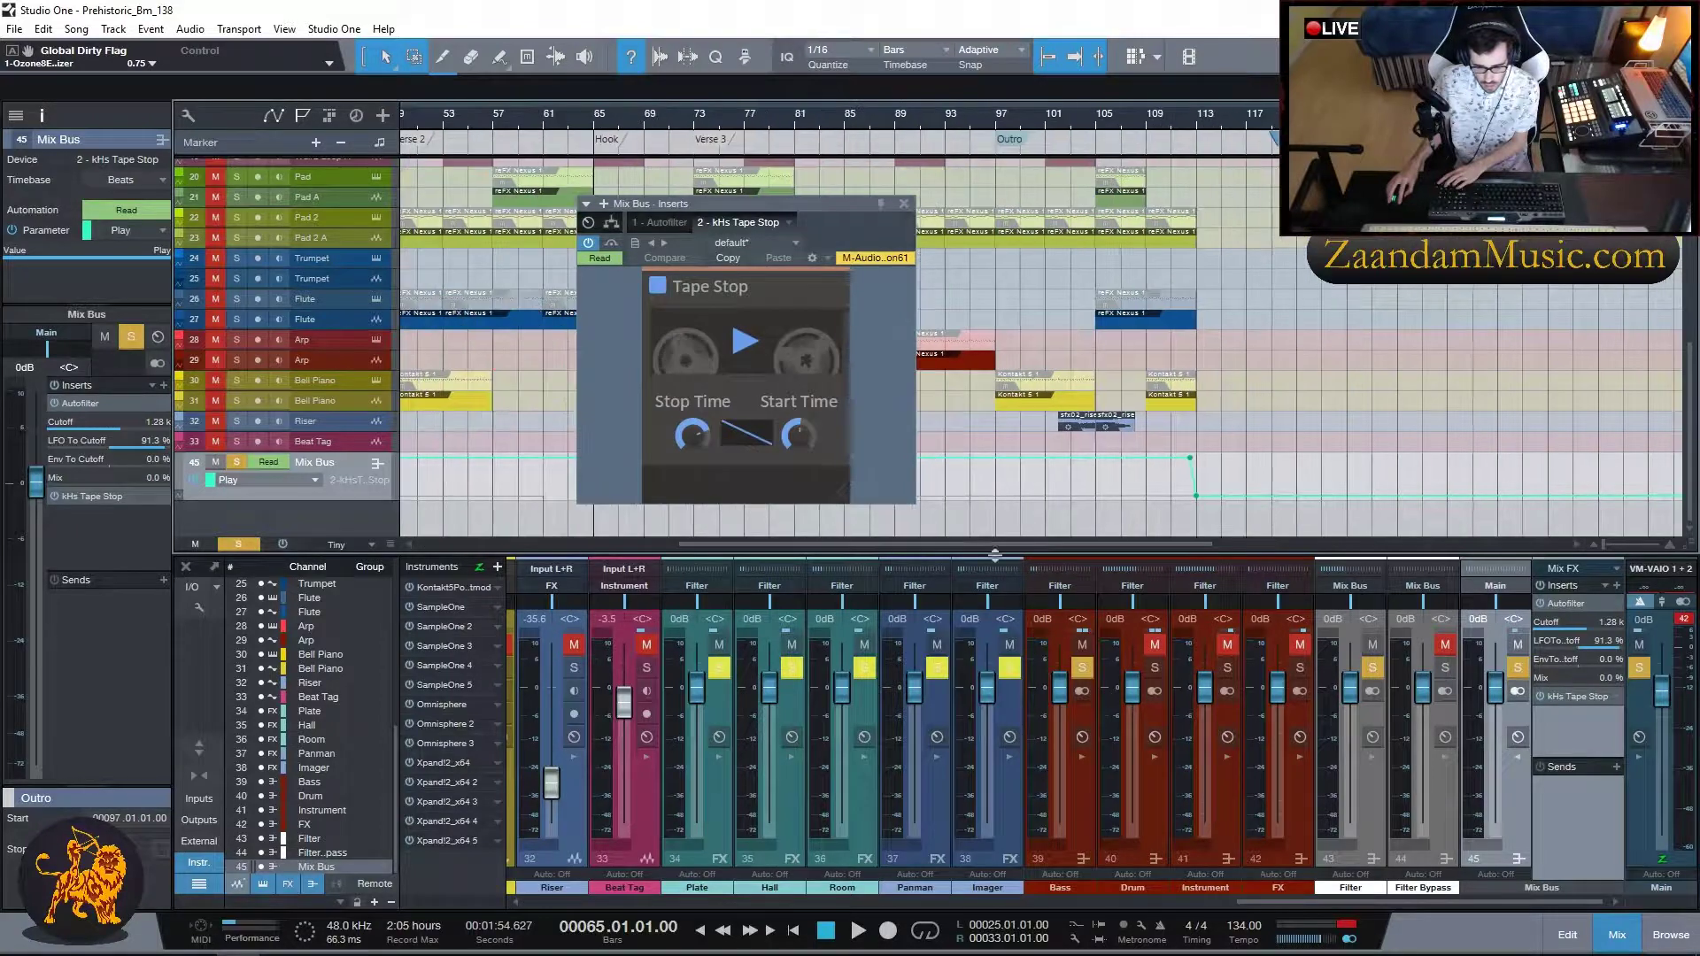
left_click(310, 480)
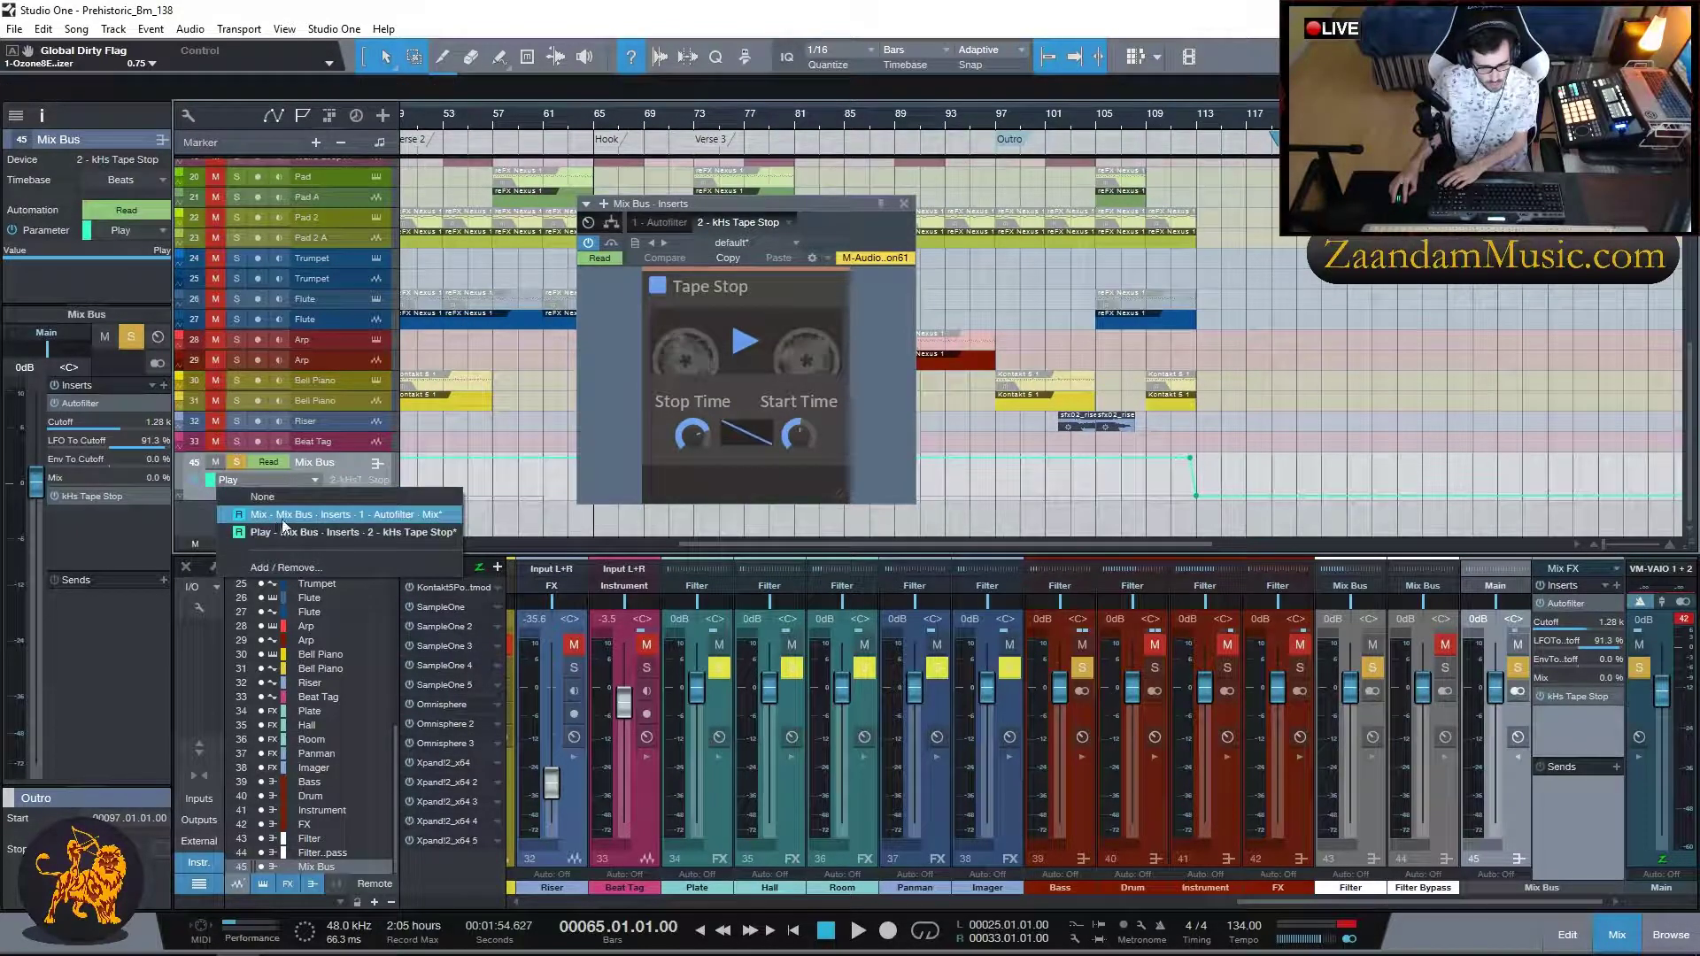
left_click(339, 532)
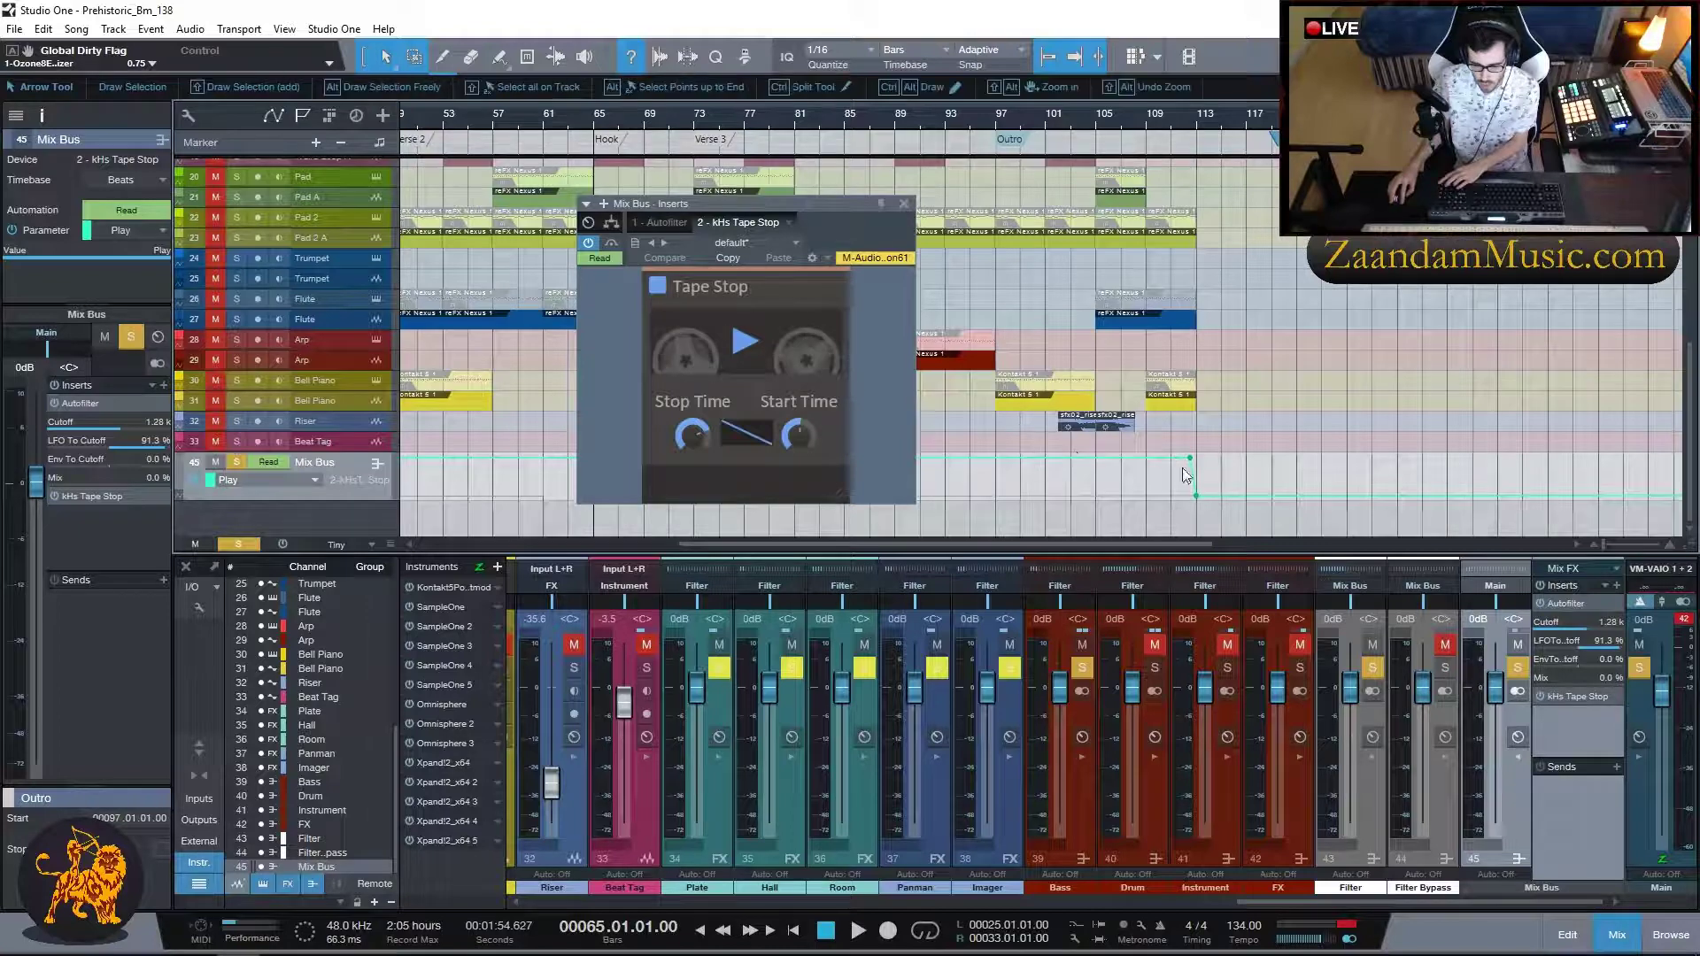
- Turn off solo on the Mix Bus and play the ending from bar 109 to hear the tape stop
left_click(1155, 117)
key("space")
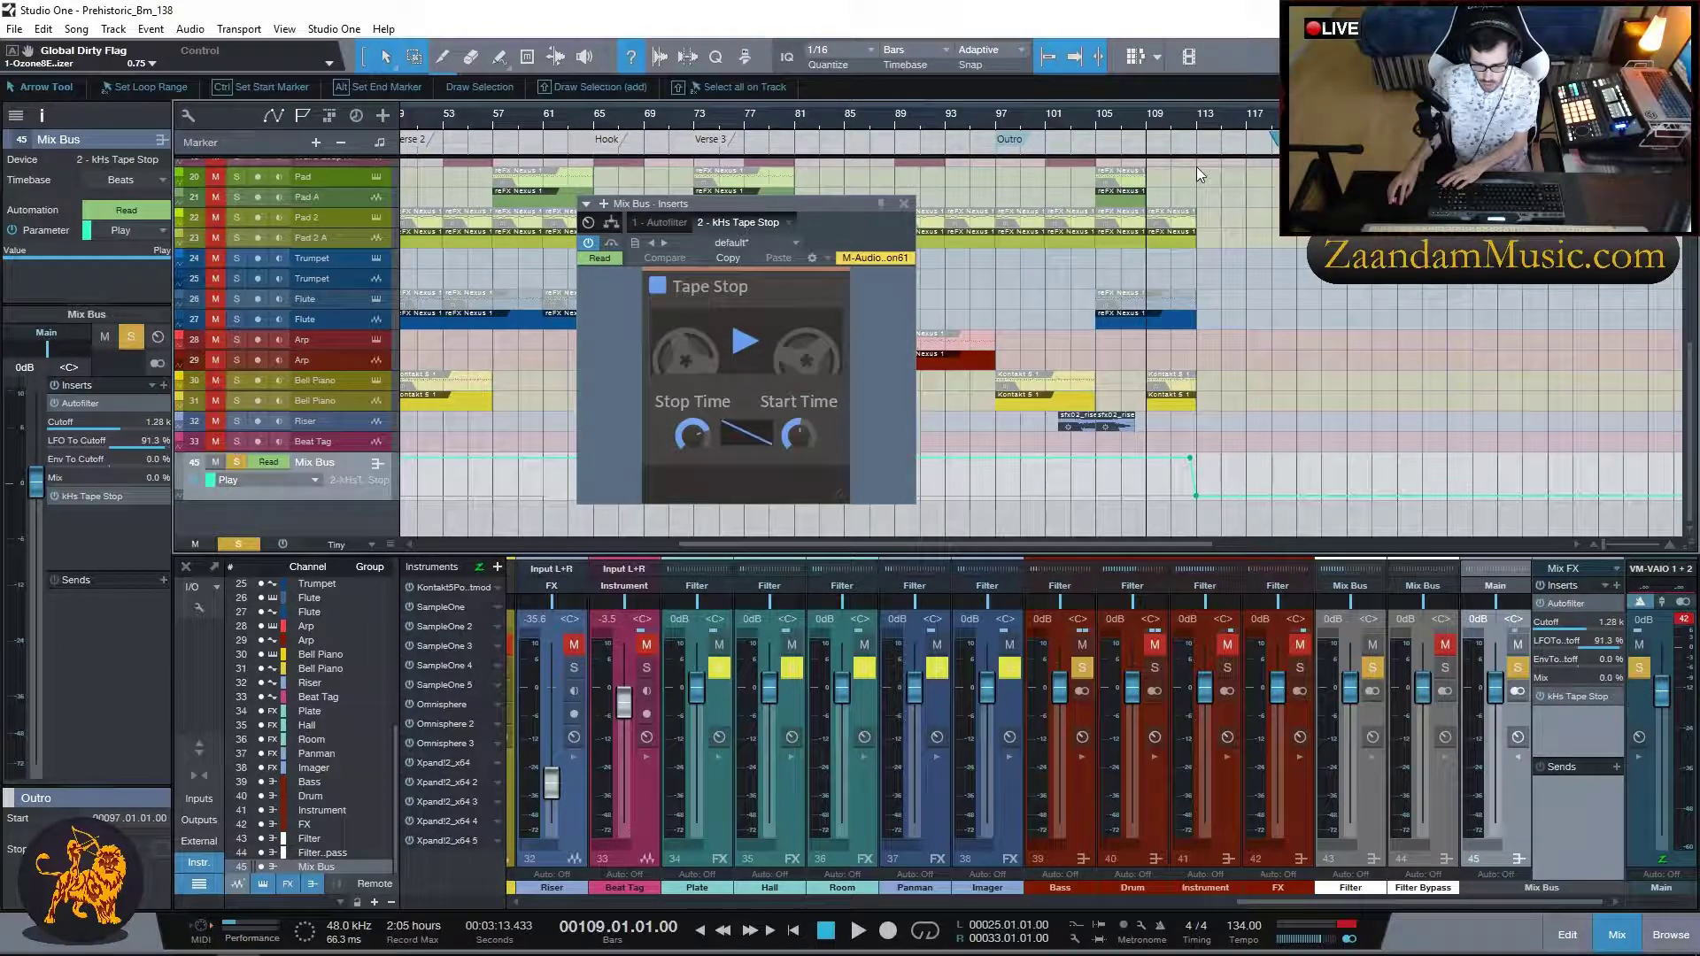
left_click(1516, 668)
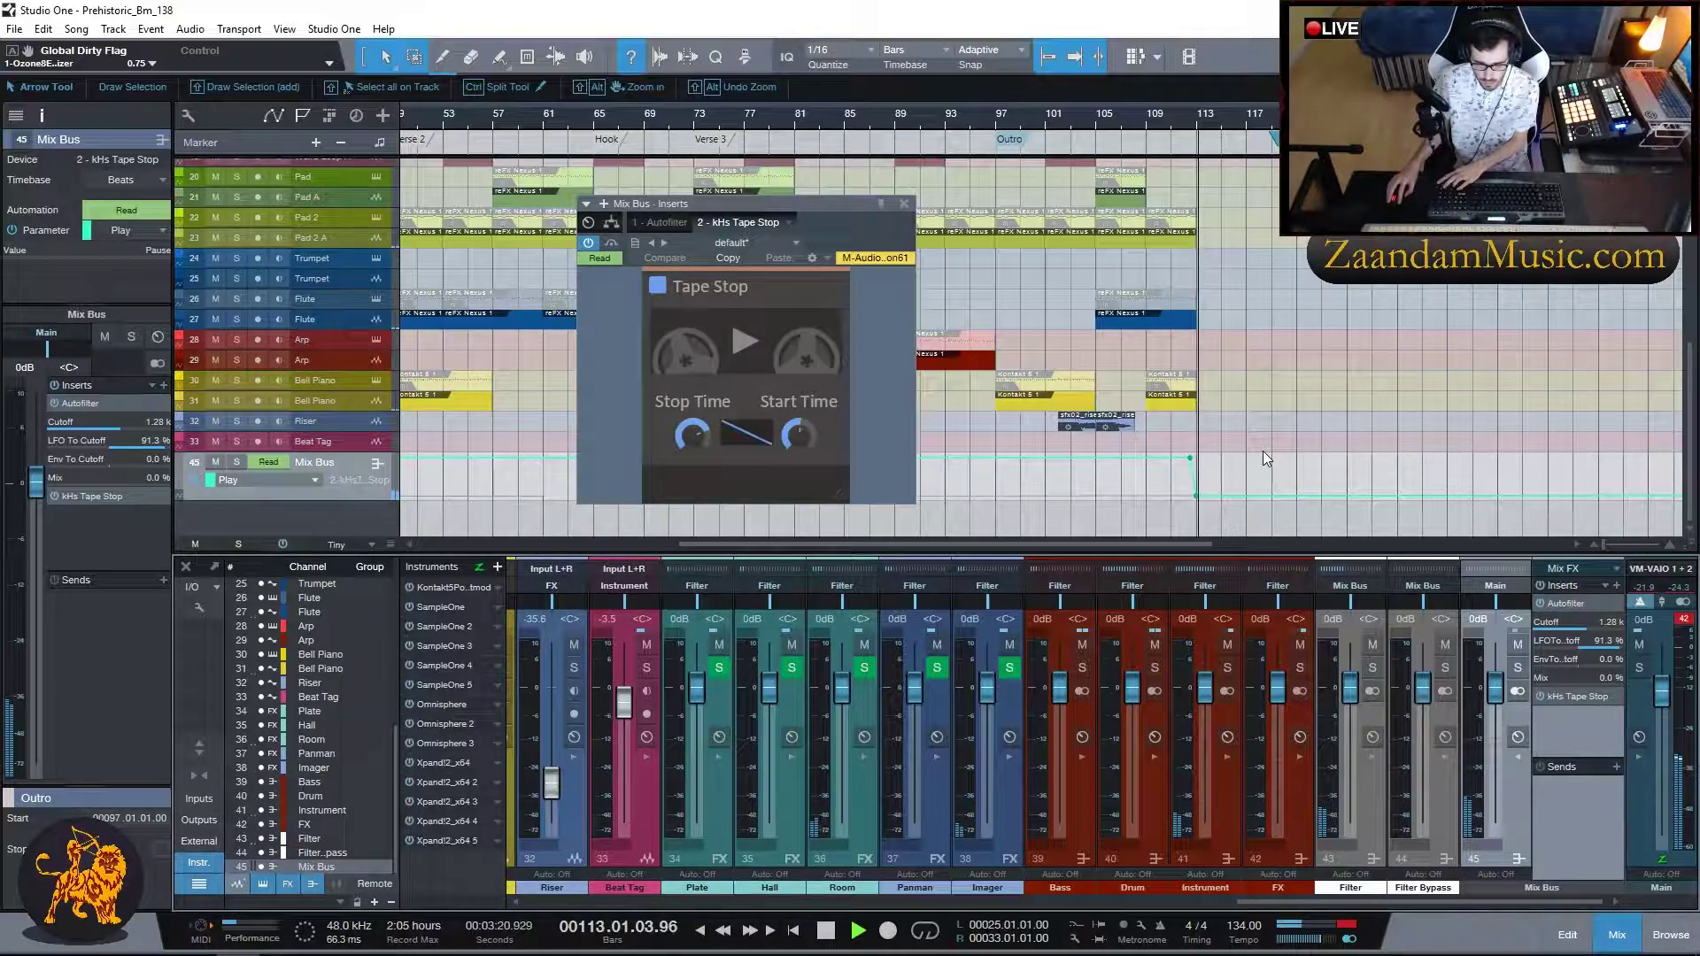
key("space")
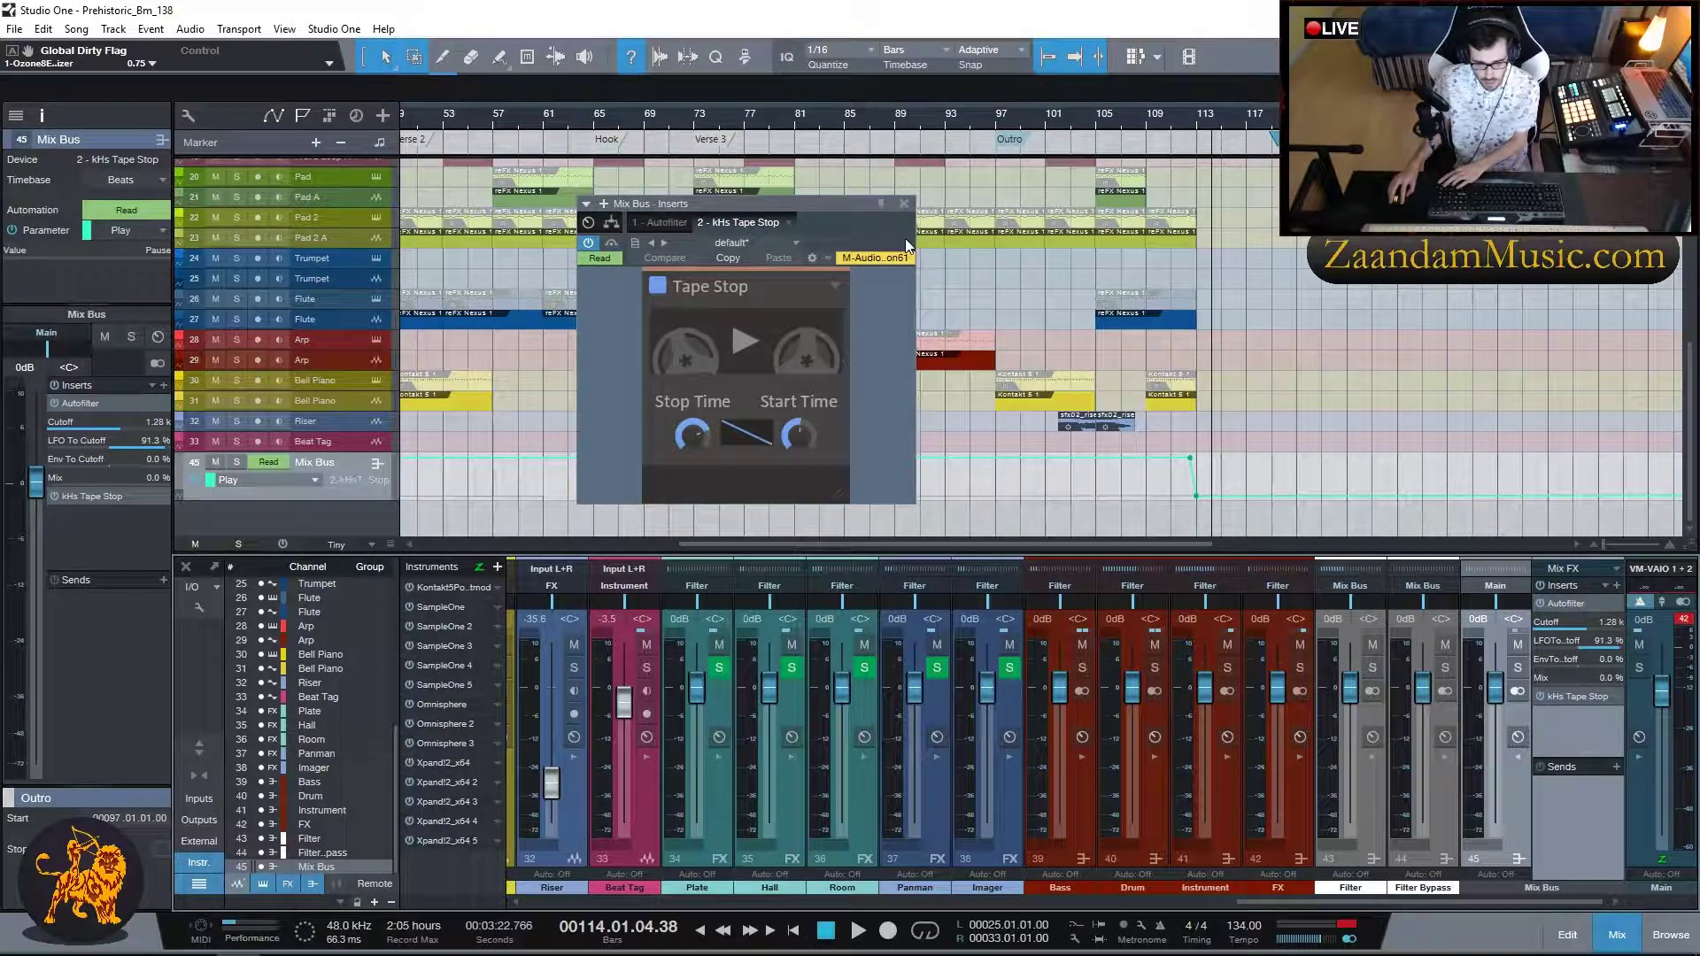
- Switch to the Mix Bus's Autofilter insert, show its Mix automation on the Mix Bus track, and close the insert window
left_click(664, 223)
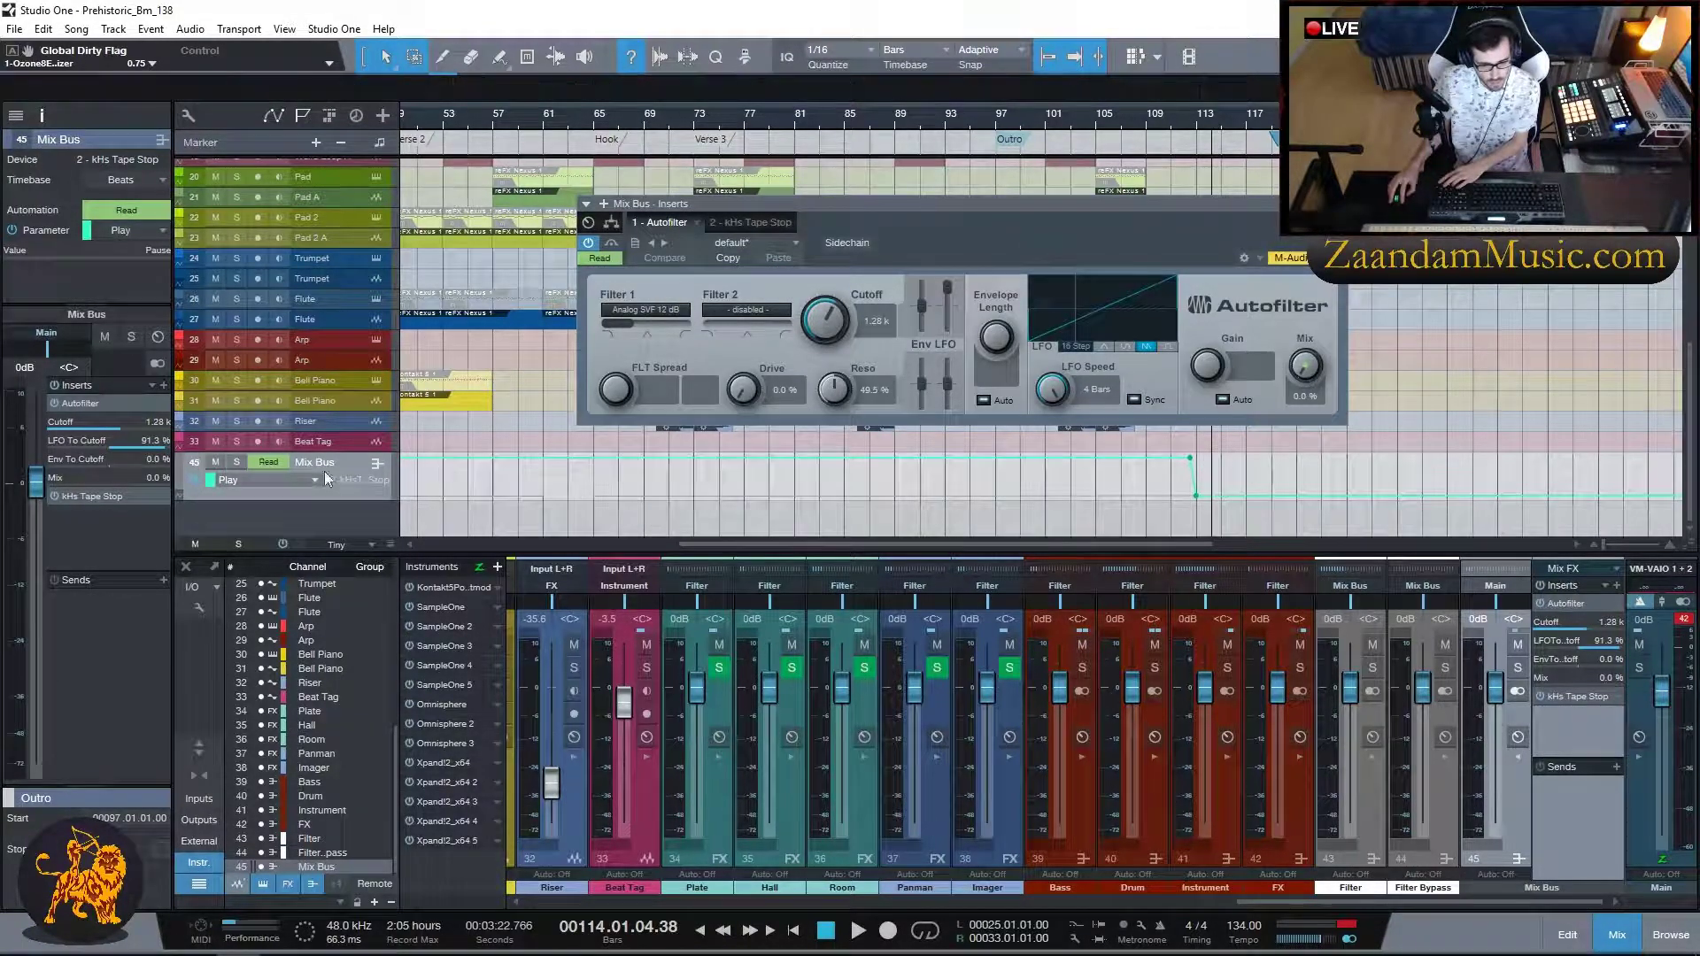
left_click(291, 480)
left_click(281, 514)
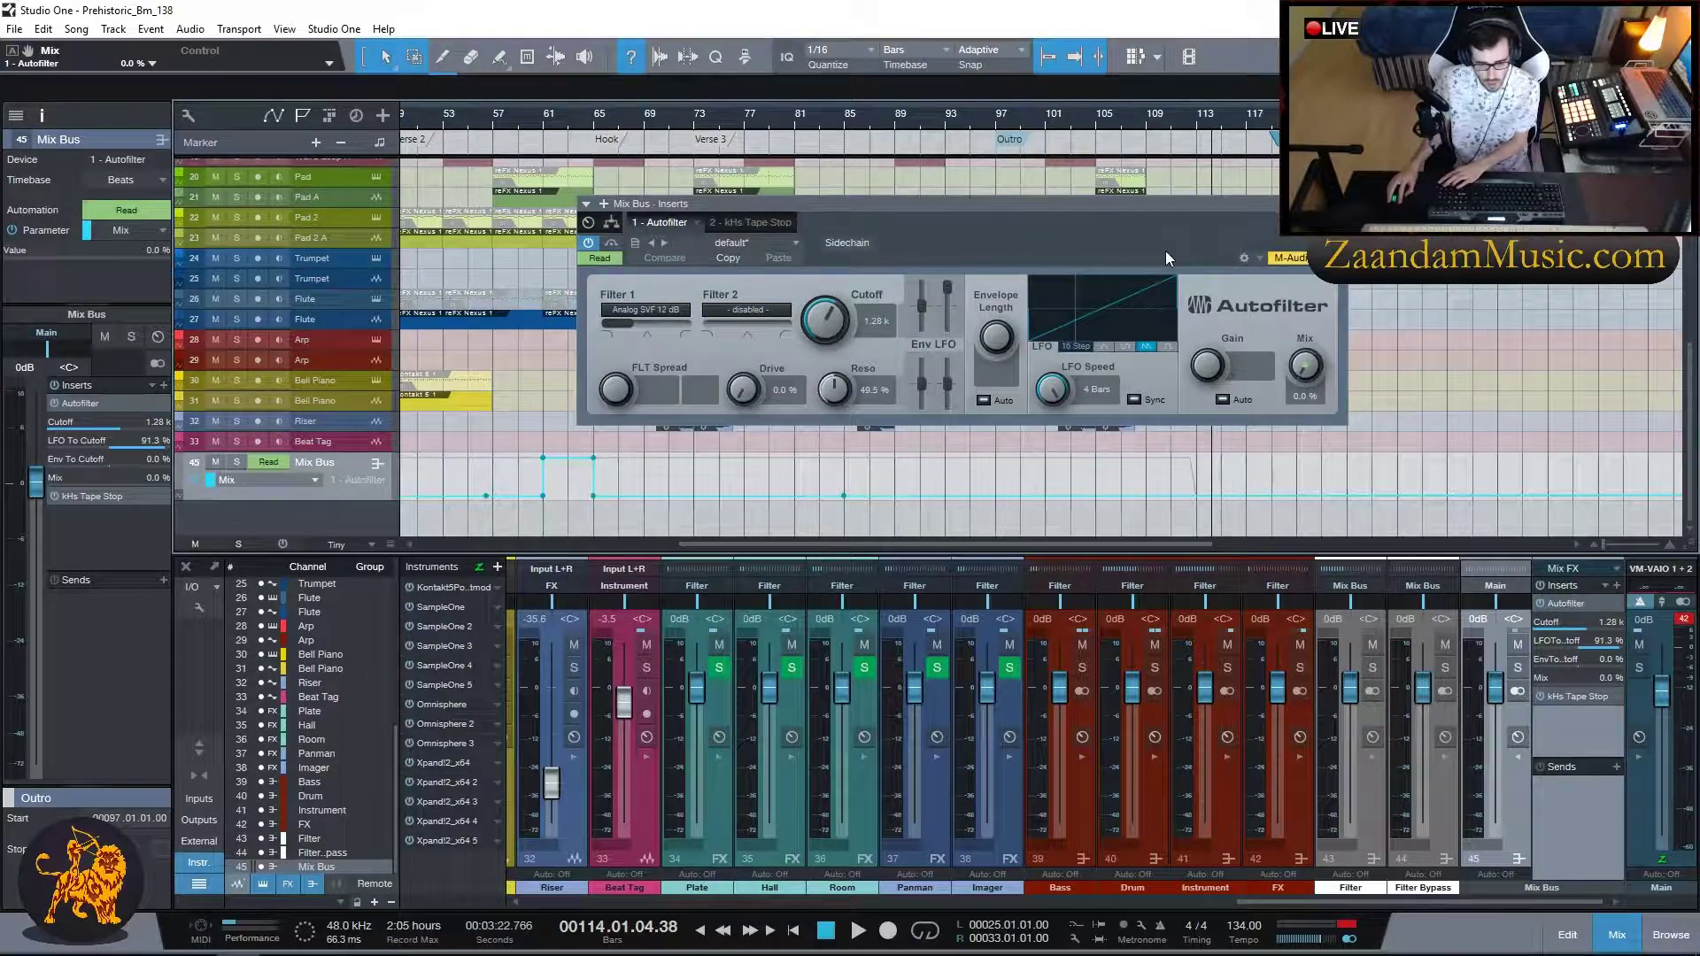
key("Escape")
- Play the end of Verse 2 from bar 57 to hear the Autofilter Mix automation engage before the Hook
left_click_drag(879, 544, 721, 556)
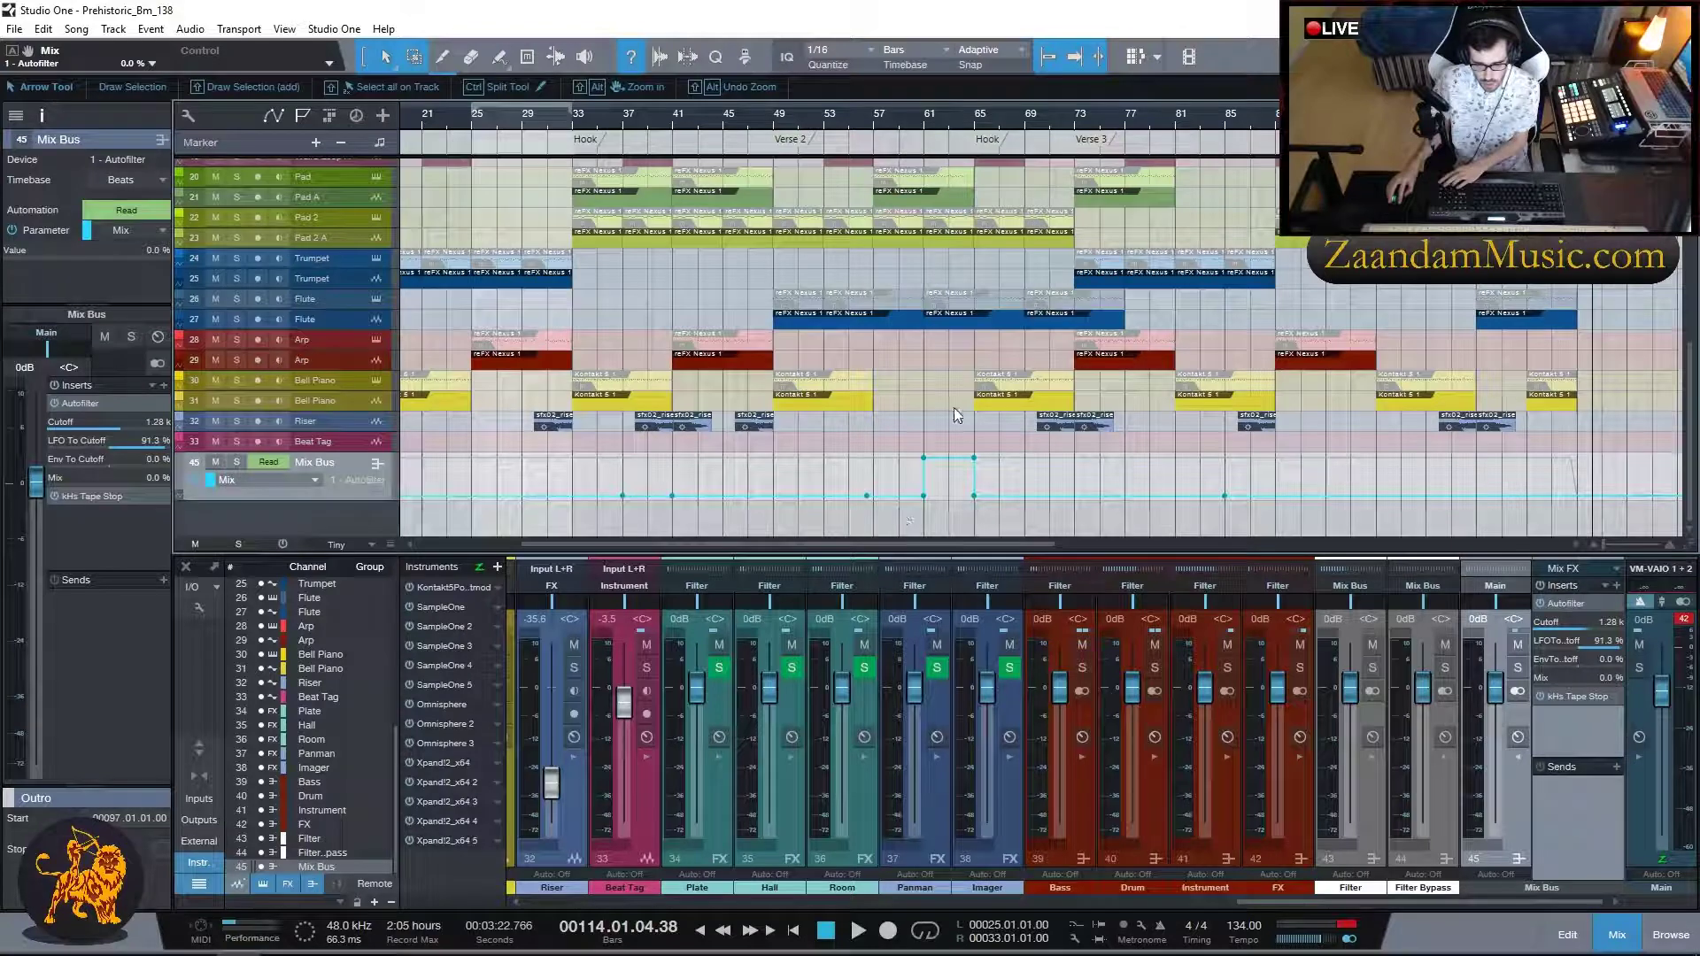
left_click(875, 118)
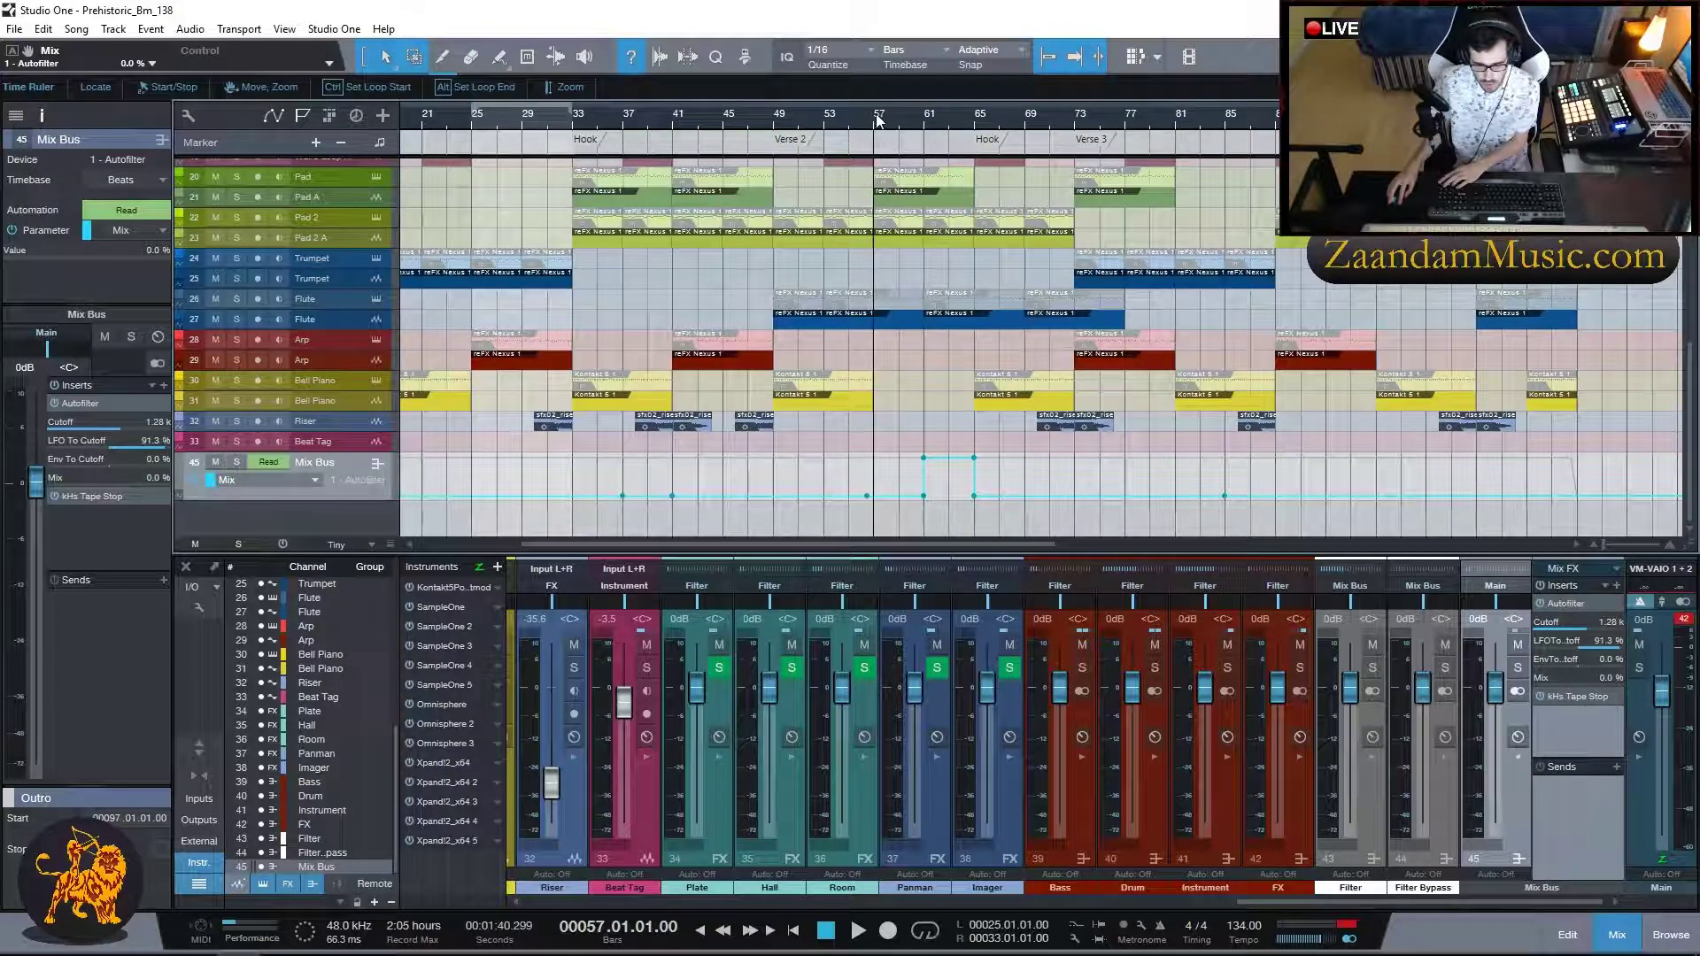
key("space")
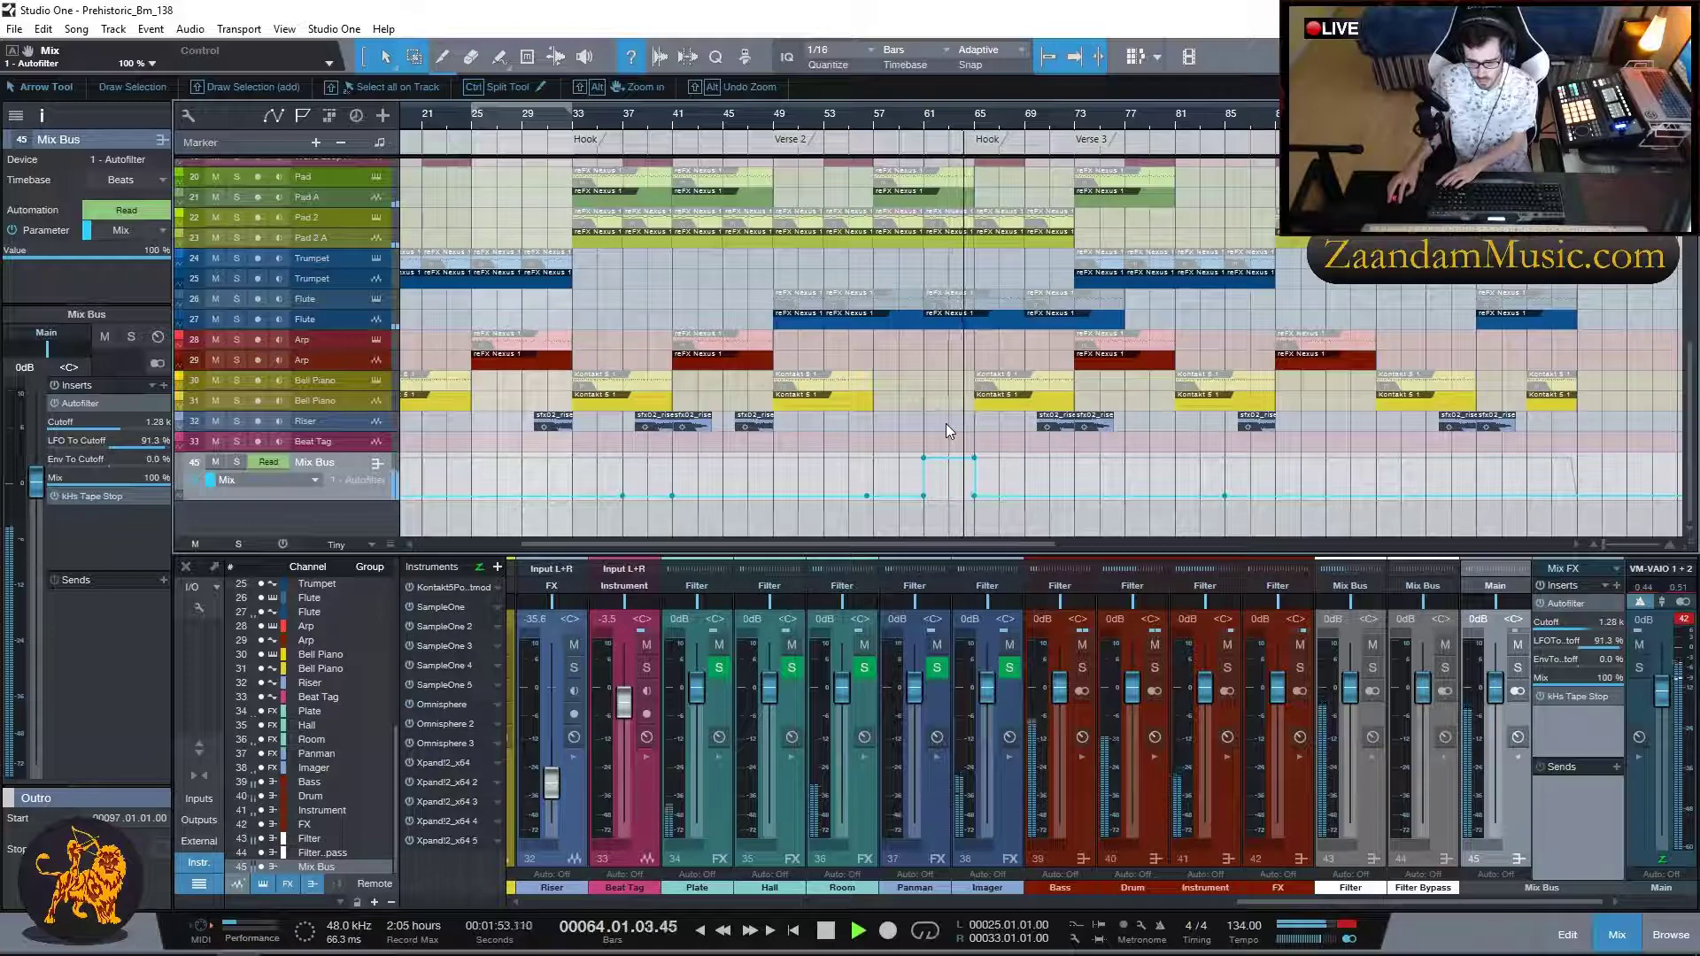
- Open the Mix Bus's Autofilter and replay from bar 61 to watch it work, then stop and return to the song start
double_click(1568, 606)
key("space")
left_click(926, 125)
key("space")
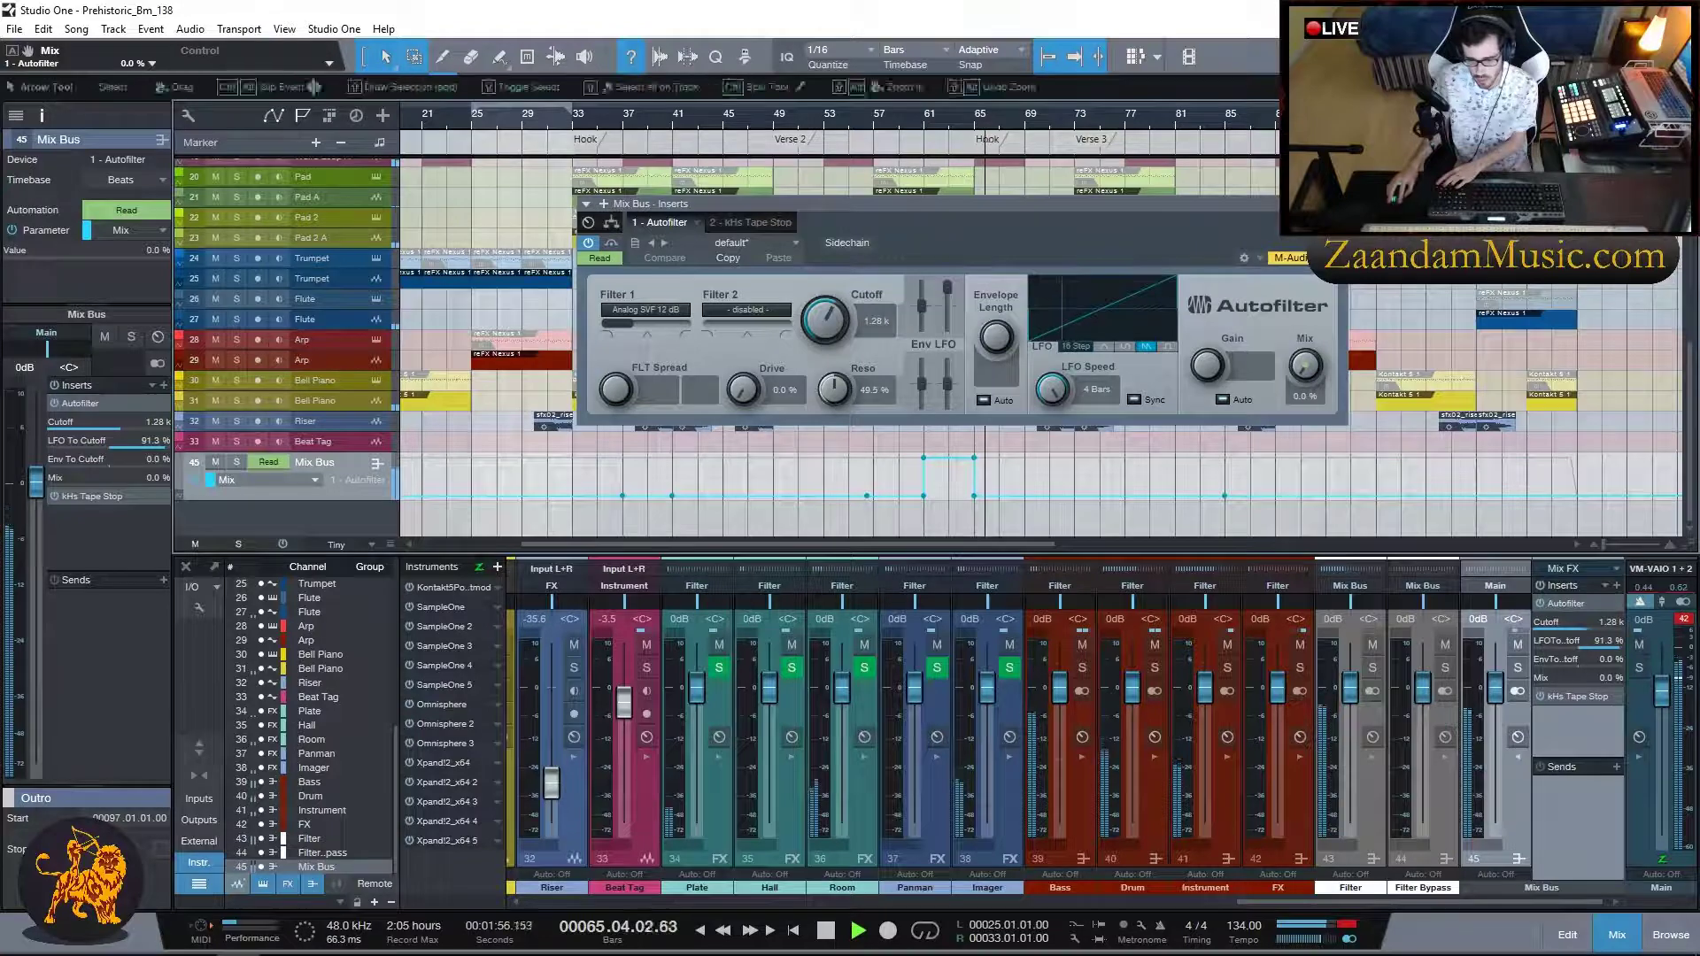
key("space")
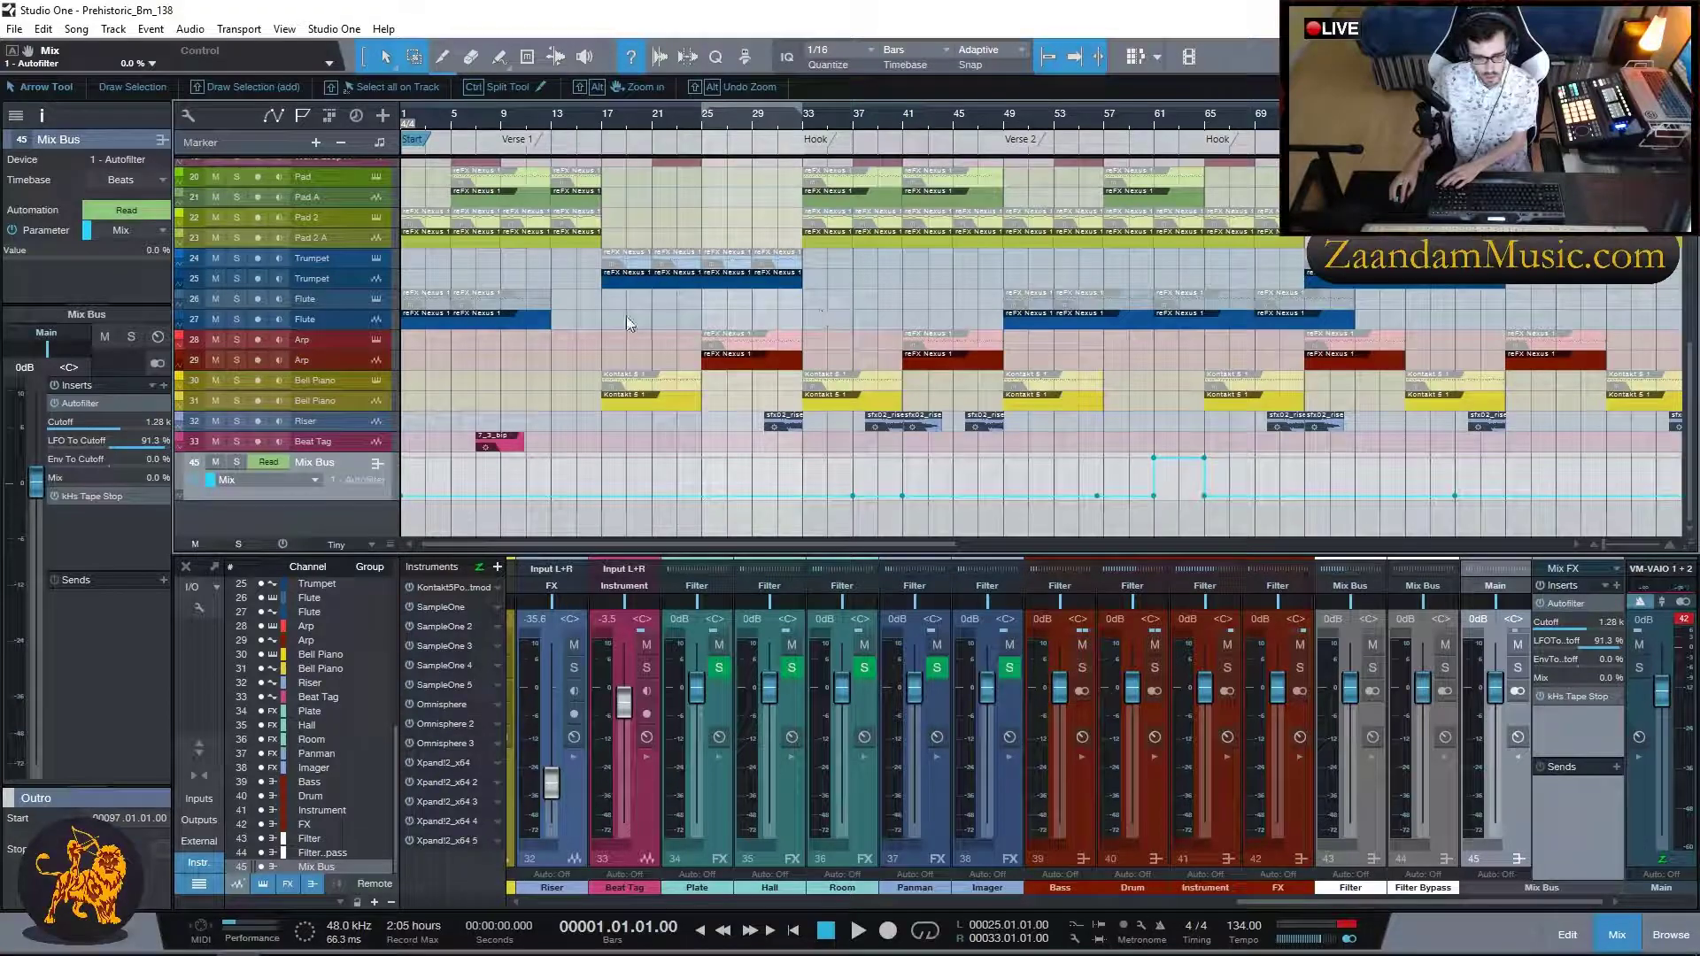
scroll(593, 311, "up", 6)
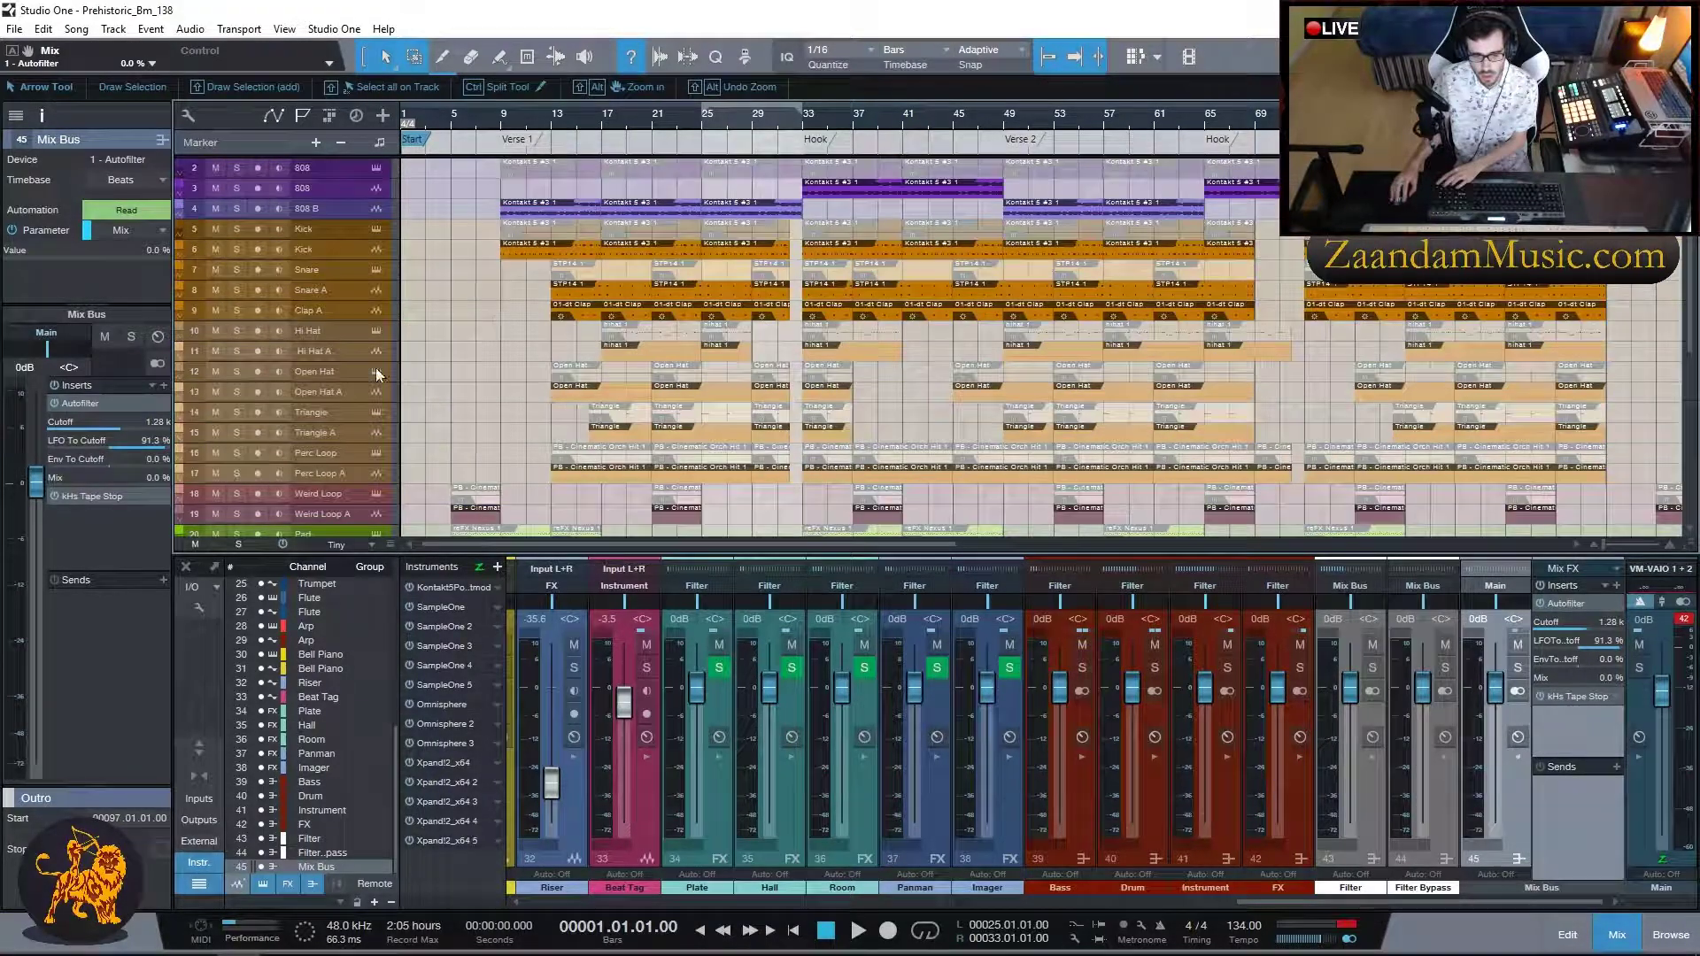